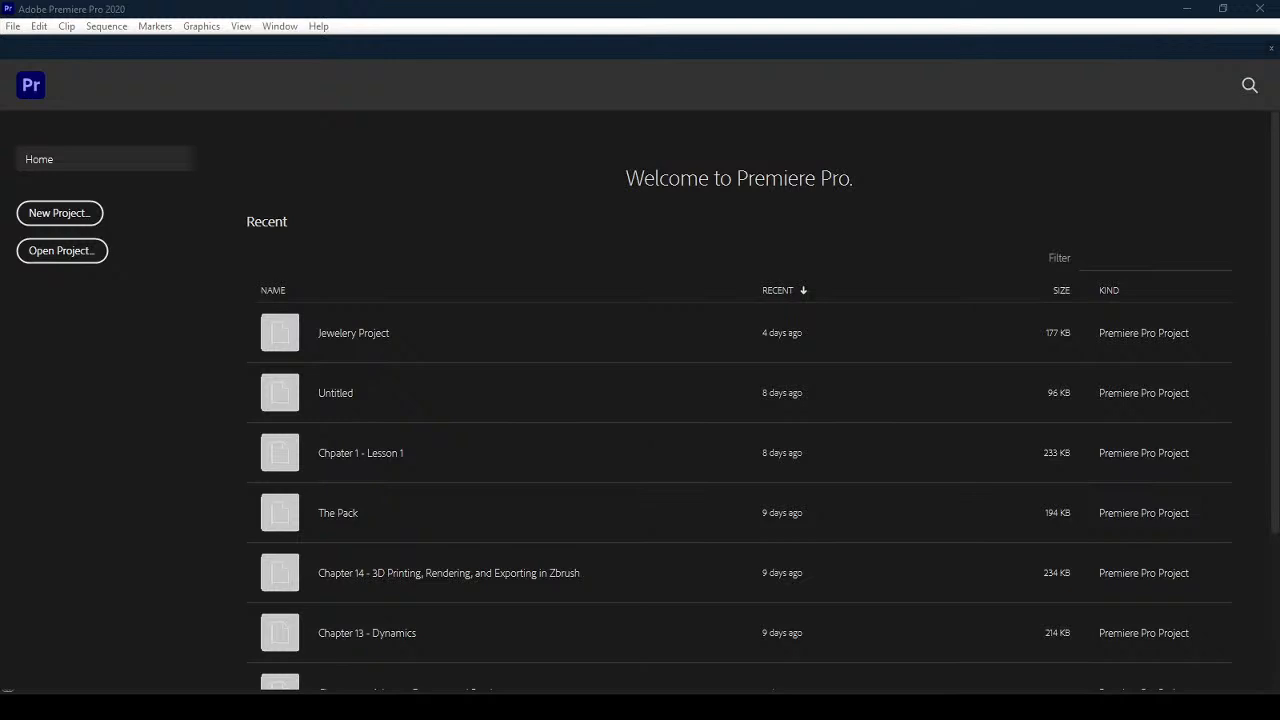
- Open the About information for the installed Premiere Pro version
{"action": "left_click", "coordinate": [311, 30]}
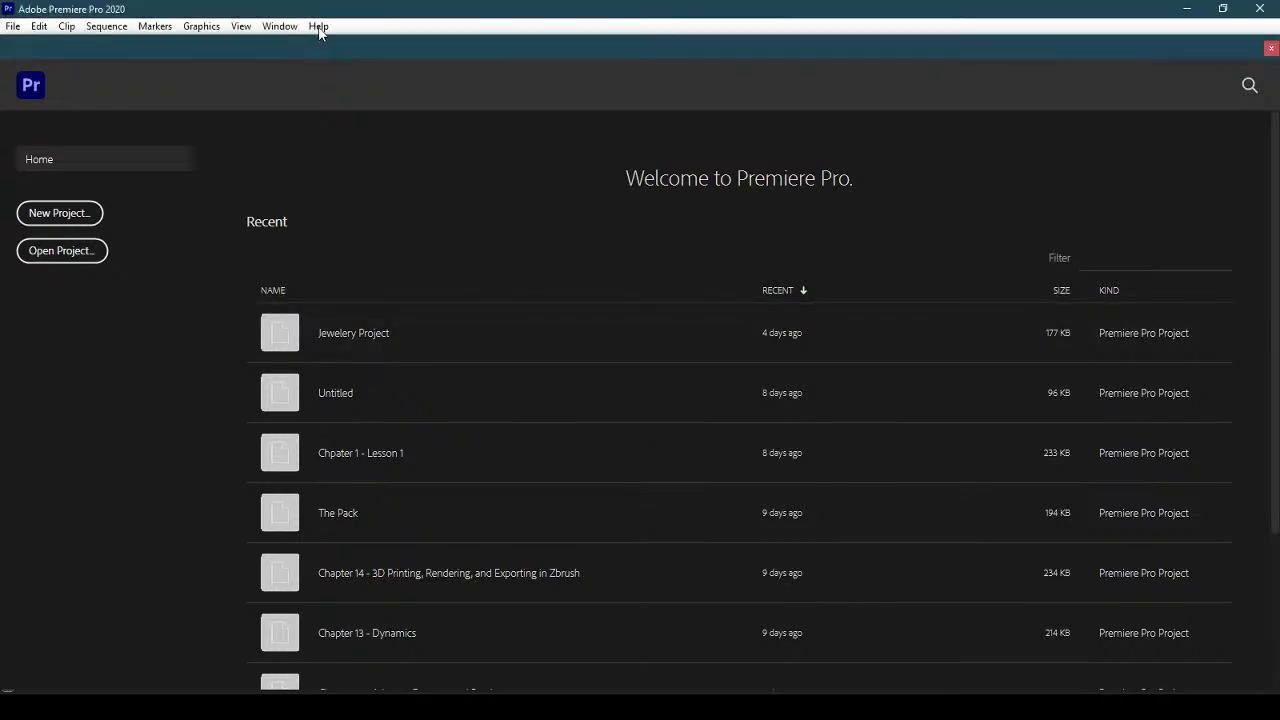
{"action": "left_click", "coordinate": [319, 27]}
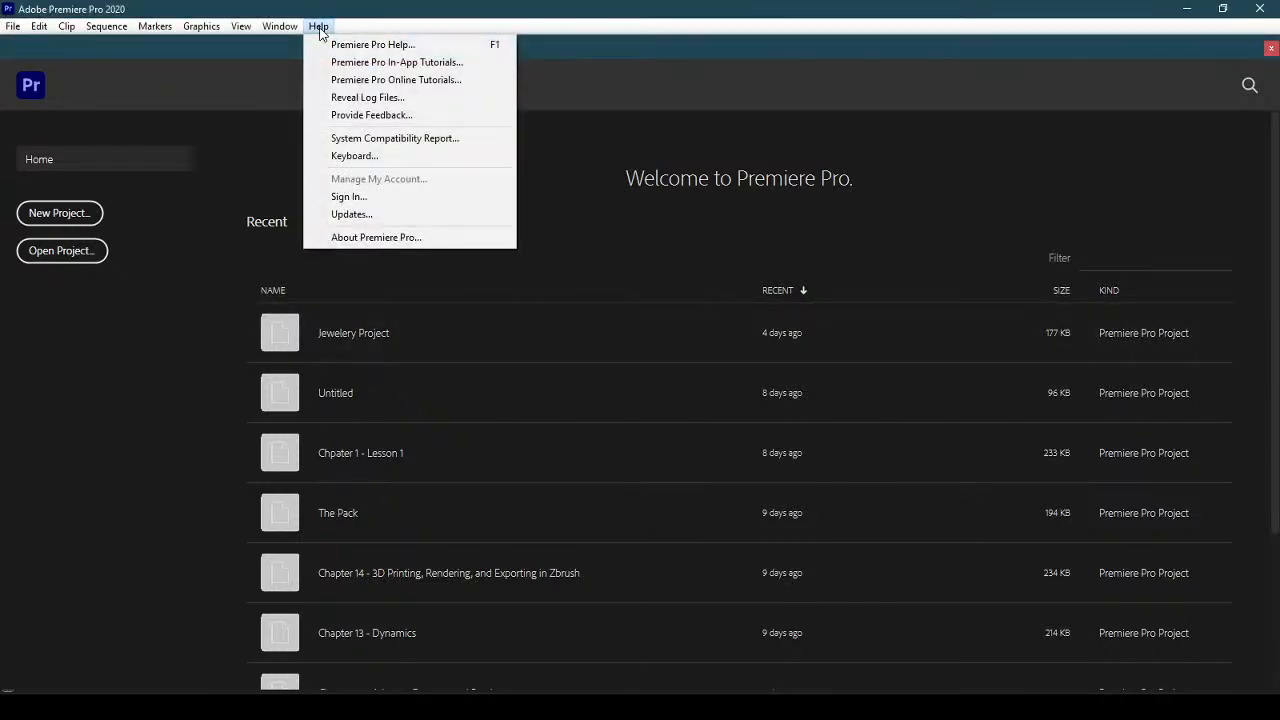
{"action": "left_click", "coordinate": [412, 239]}
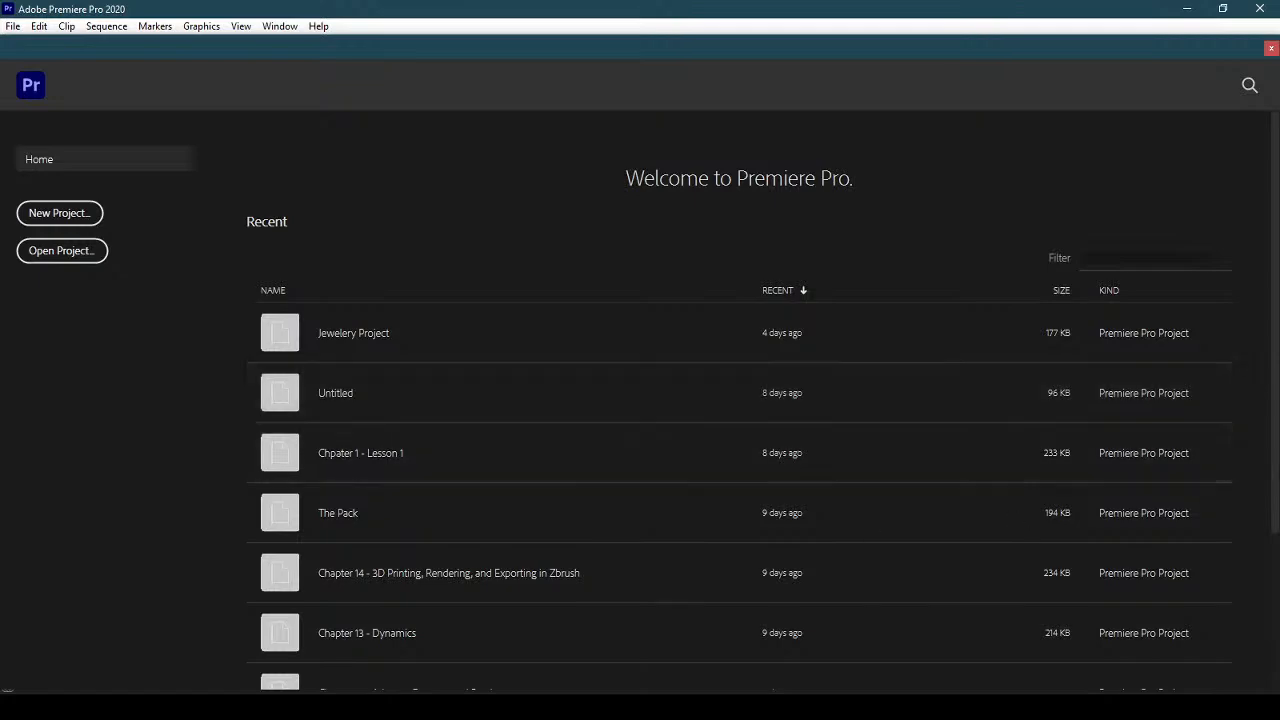
- Look through the recent projects list and activate its filter
{"action": "scroll", "coordinate": [1275, 360], "scroll_direction": "down", "scroll_amount": 4}
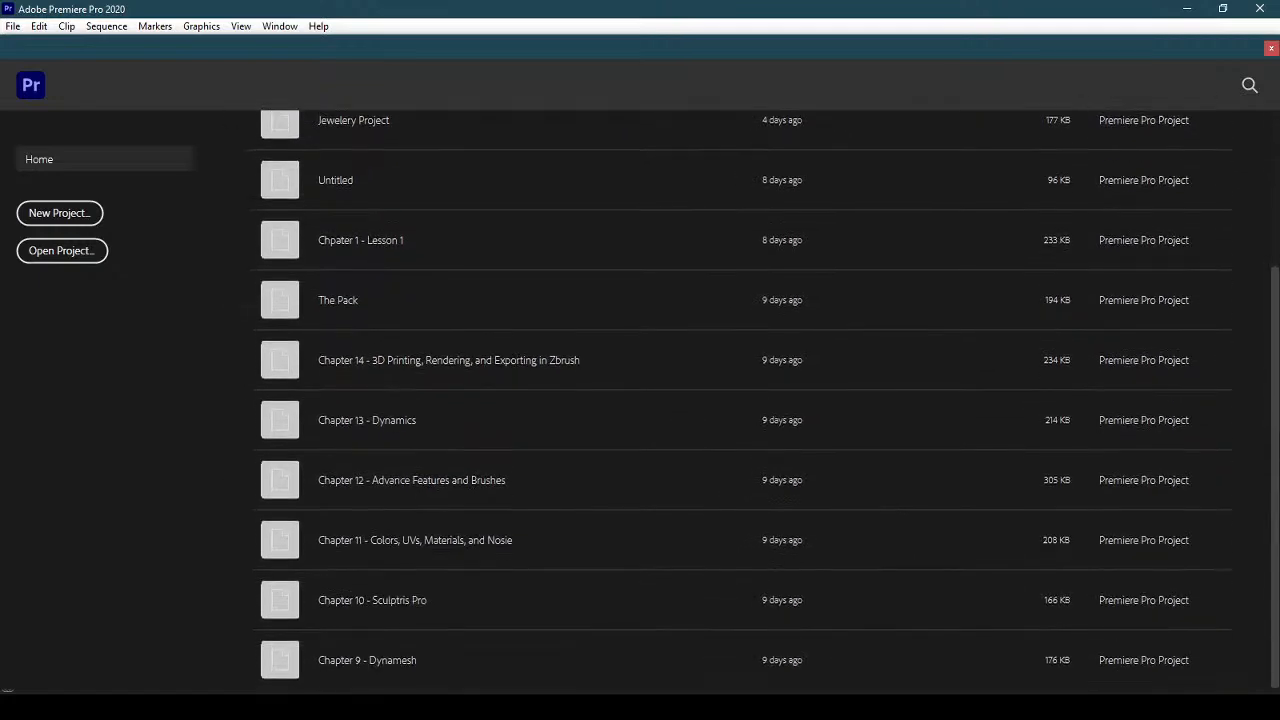
{"action": "scroll", "coordinate": [1274, 365], "scroll_direction": "up", "scroll_amount": 4}
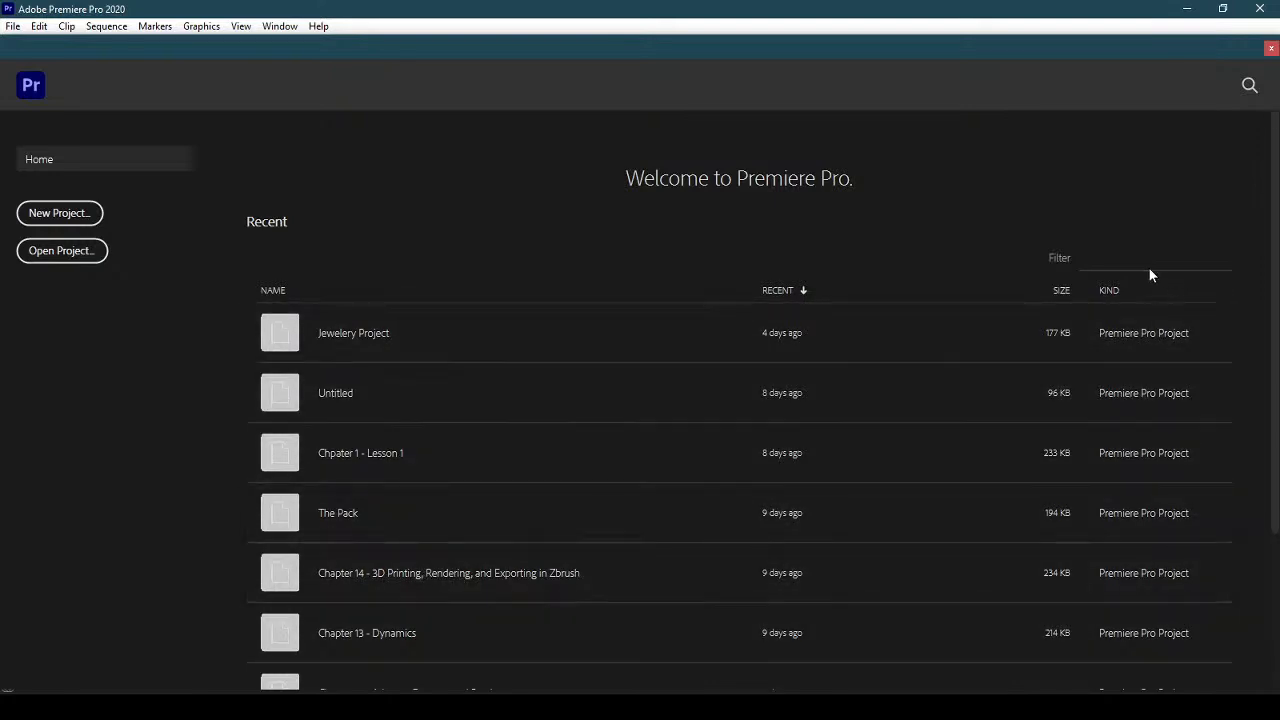
{"action": "left_click", "coordinate": [1095, 257]}
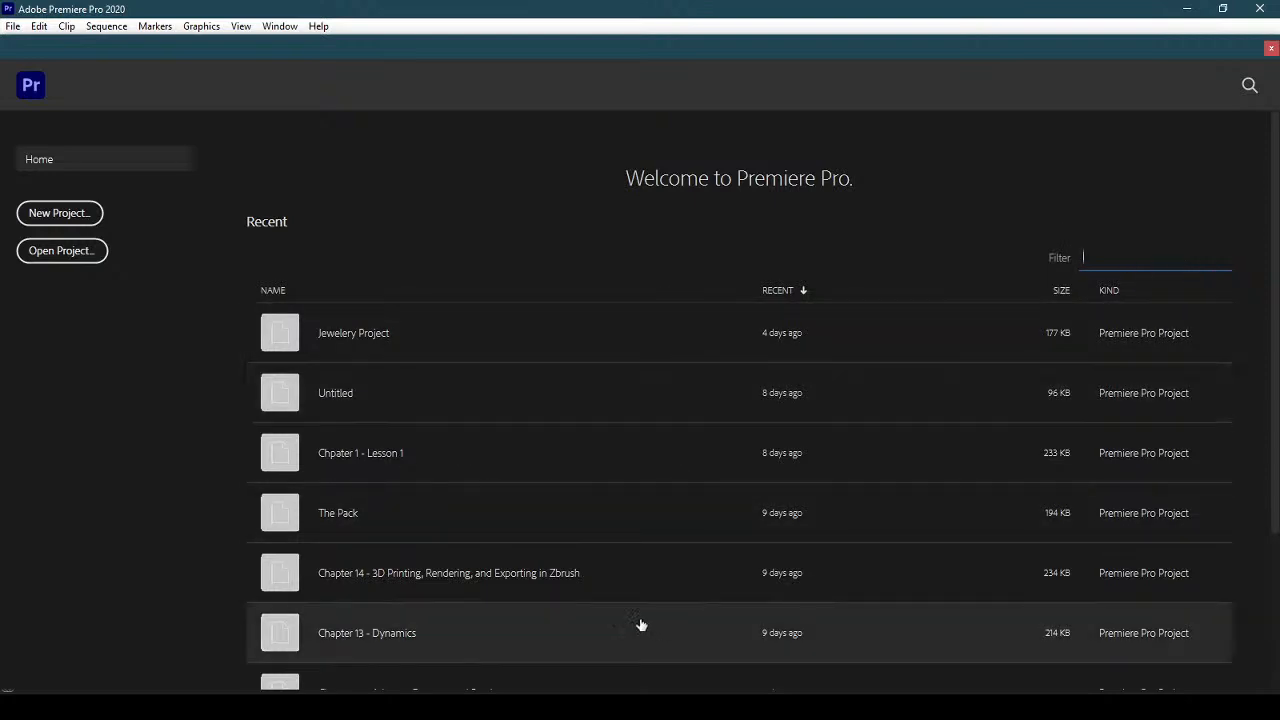
- Start a new project named Premiere Crash Course, located in Documents\UOB 2020-21\FA-221\footages
{"action": "left_click", "coordinate": [72, 218]}
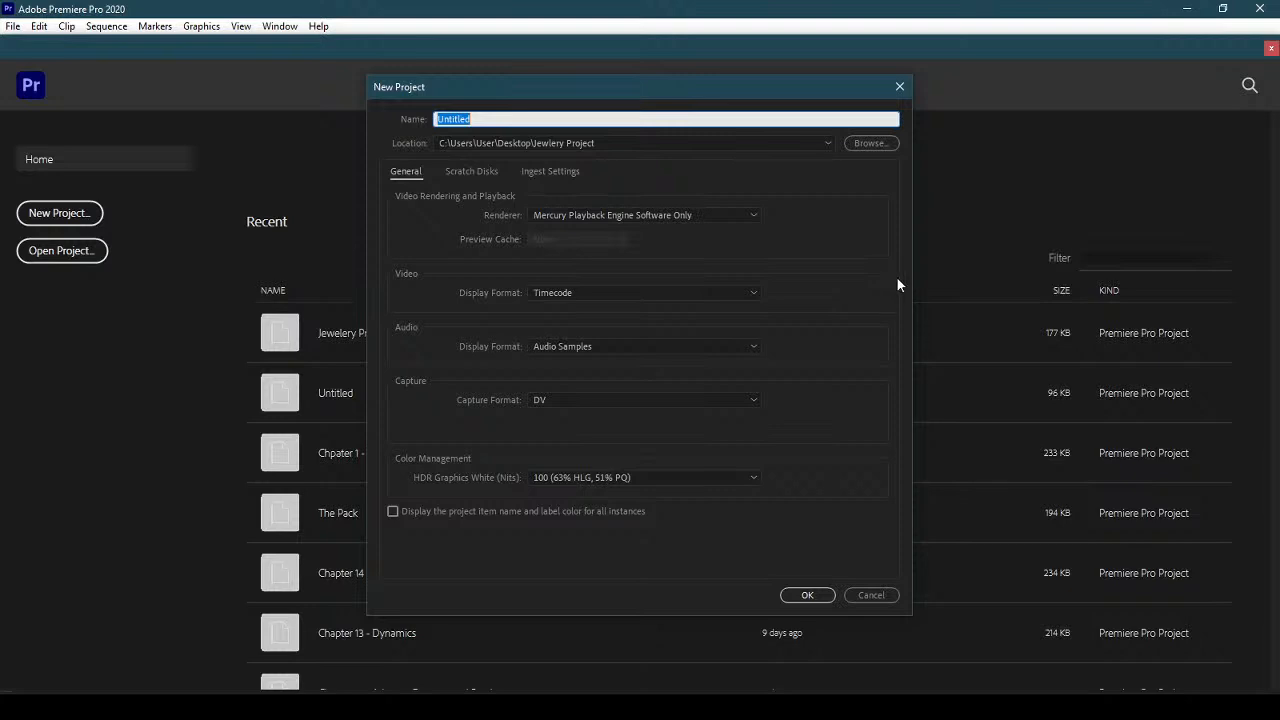
{"action": "left_click", "coordinate": [880, 146]}
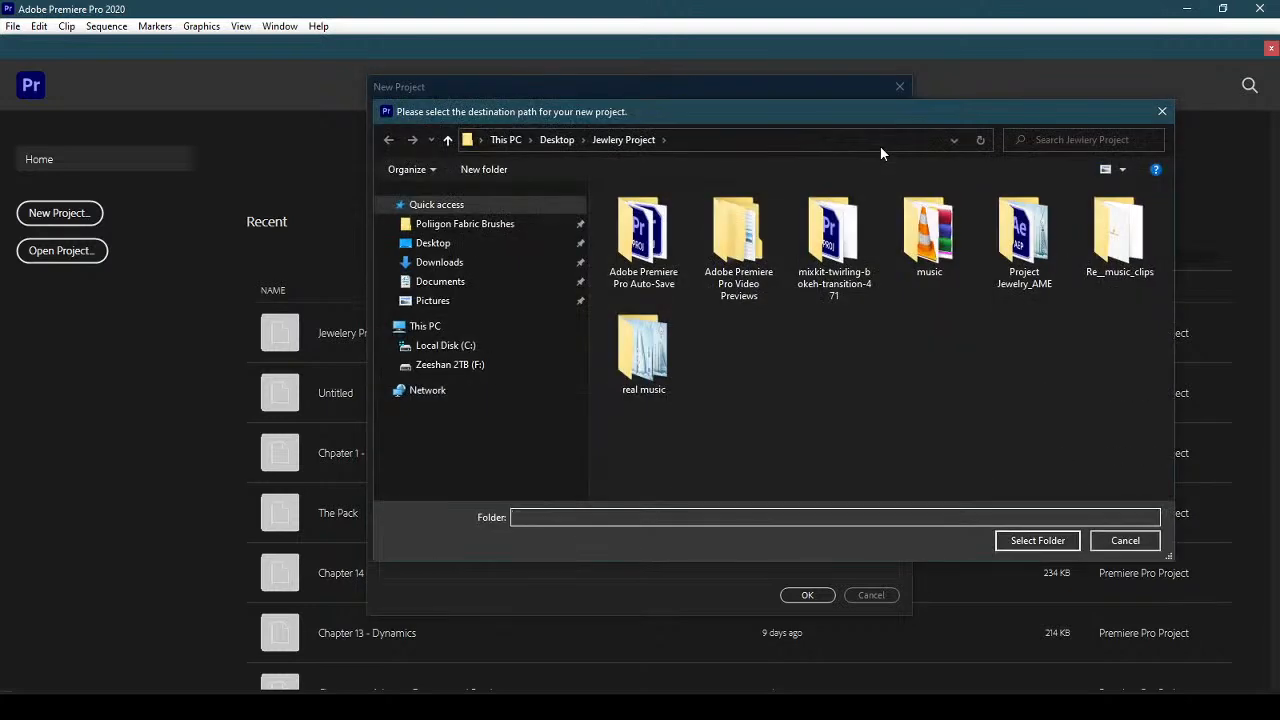
{"action": "left_click", "coordinate": [455, 283]}
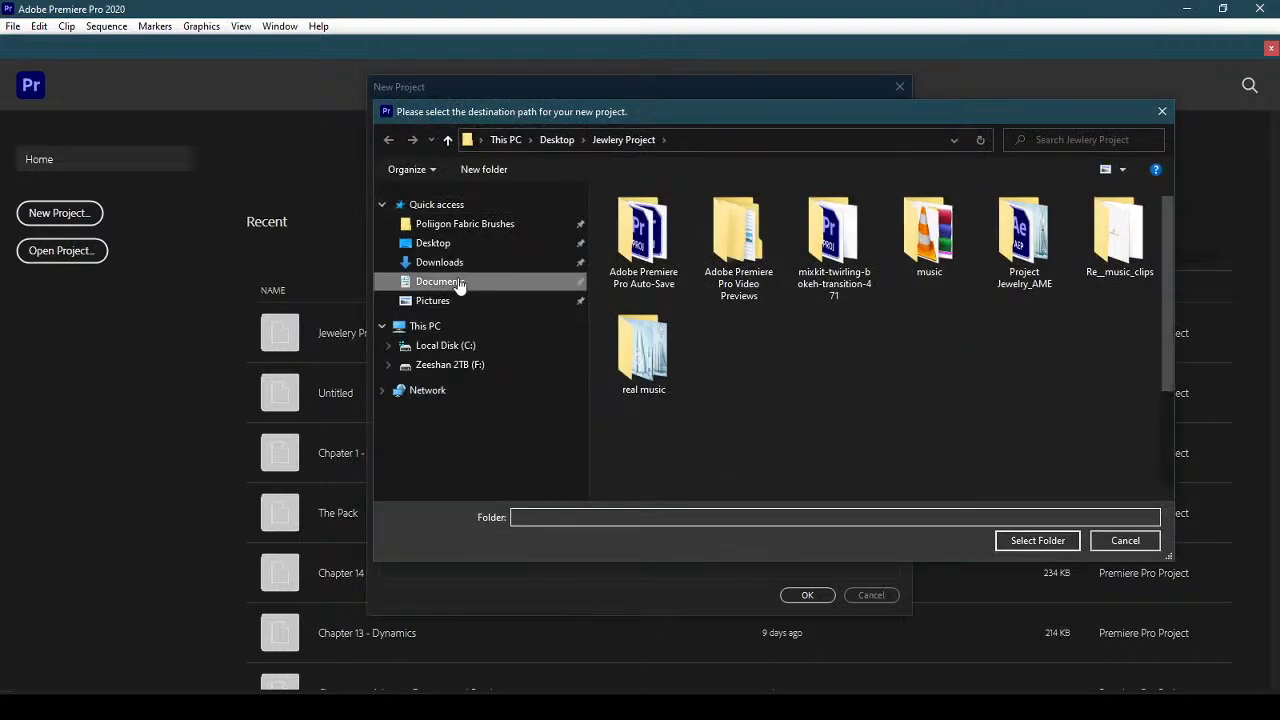
{"action": "scroll", "coordinate": [778, 402], "scroll_direction": "down", "scroll_amount": 2}
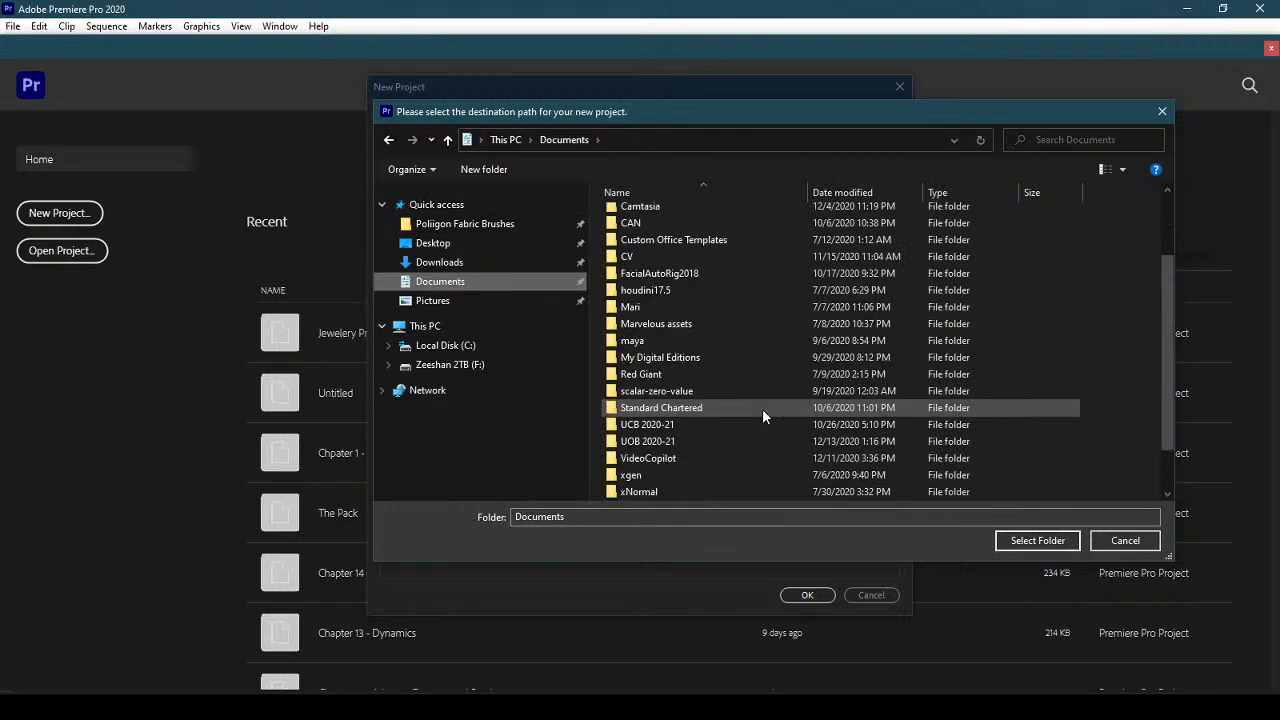
{"action": "double_click", "coordinate": [724, 437]}
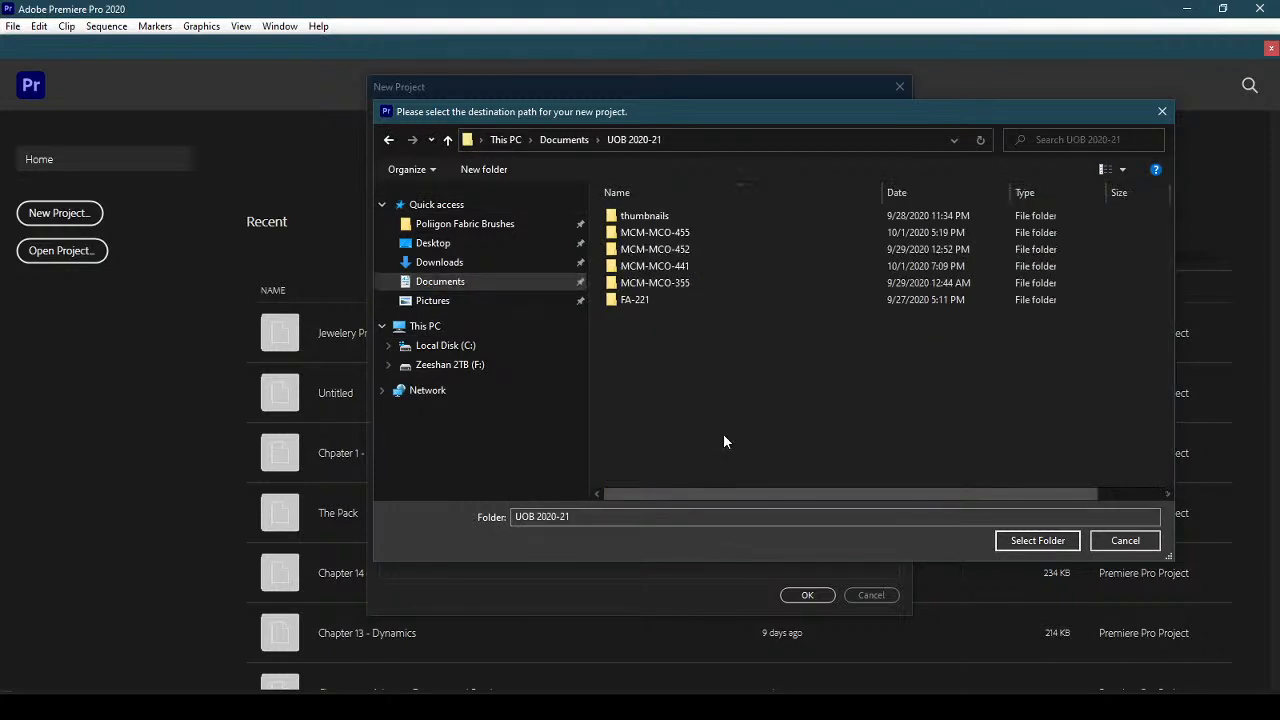
{"action": "double_click", "coordinate": [709, 300]}
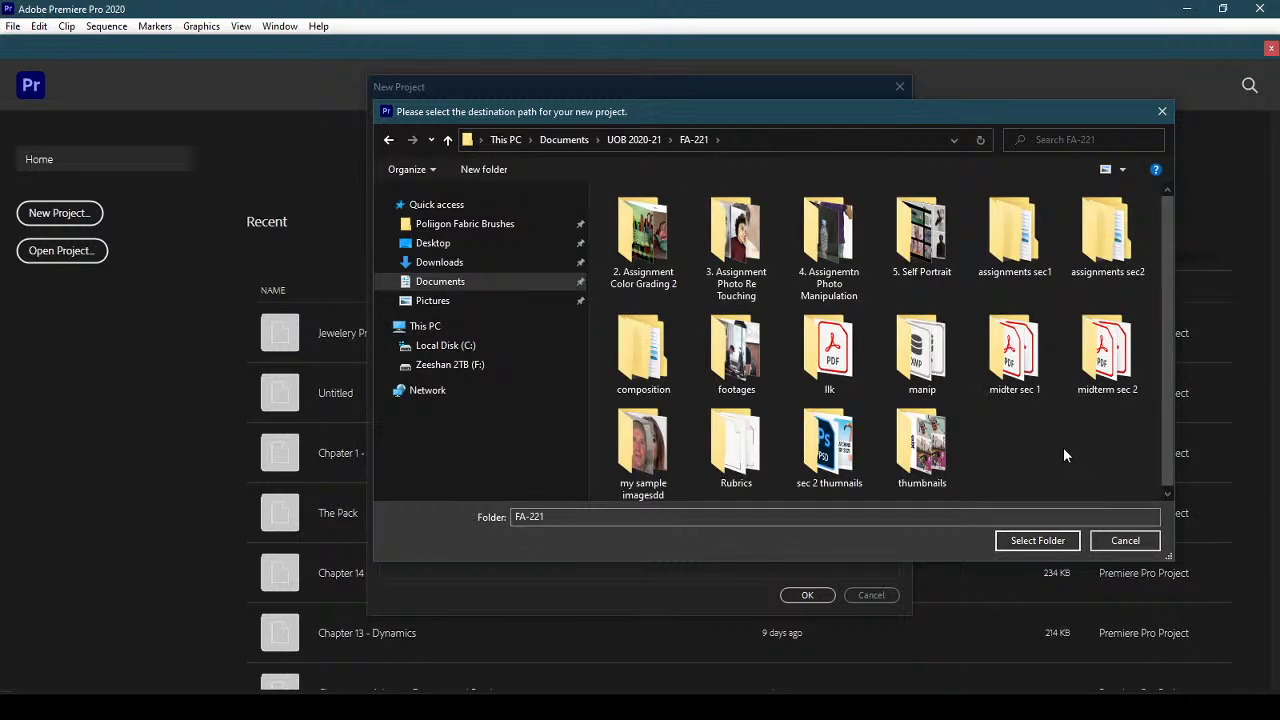
{"action": "double_click", "coordinate": [736, 350]}
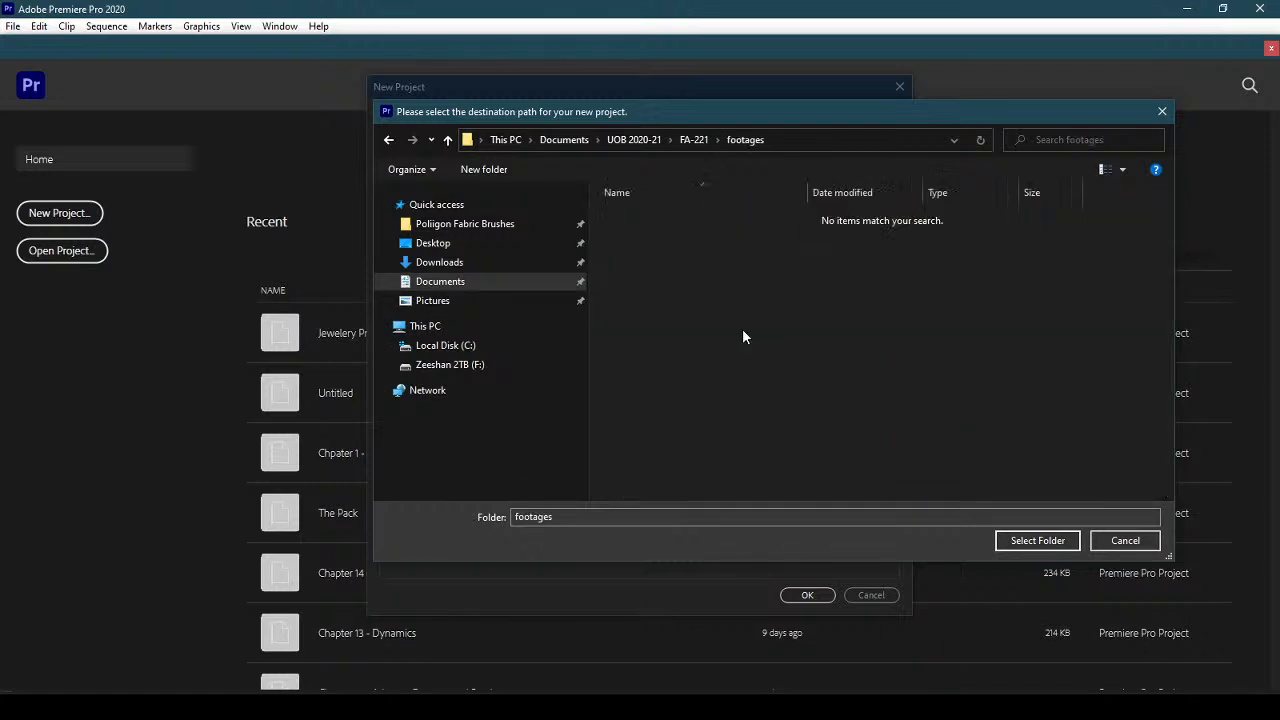
{"action": "left_click", "coordinate": [1030, 540]}
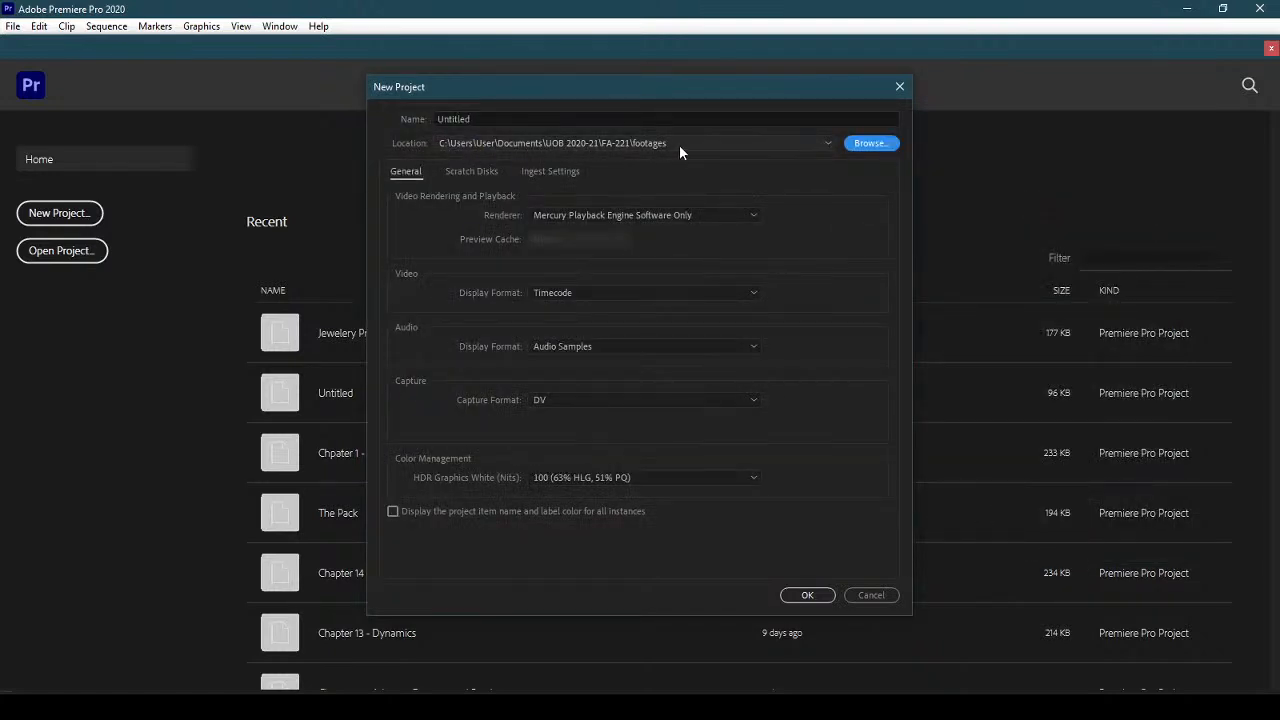
{"action": "left_click", "coordinate": [530, 118]}
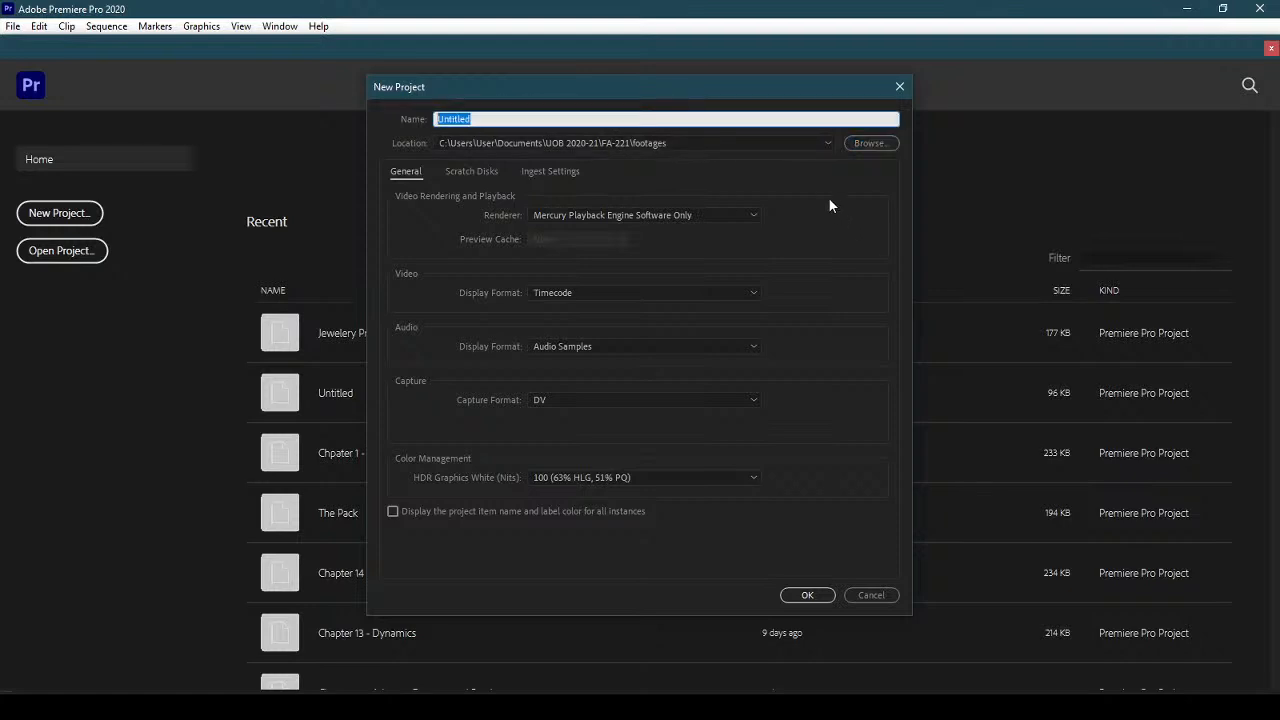
{"action": "type", "text": "Premiere Crash Course"}
- Examine the options for renderer, video and audio display formats, capture format and HDR graphics white, keeping the current choices
{"action": "left_click", "coordinate": [597, 215]}
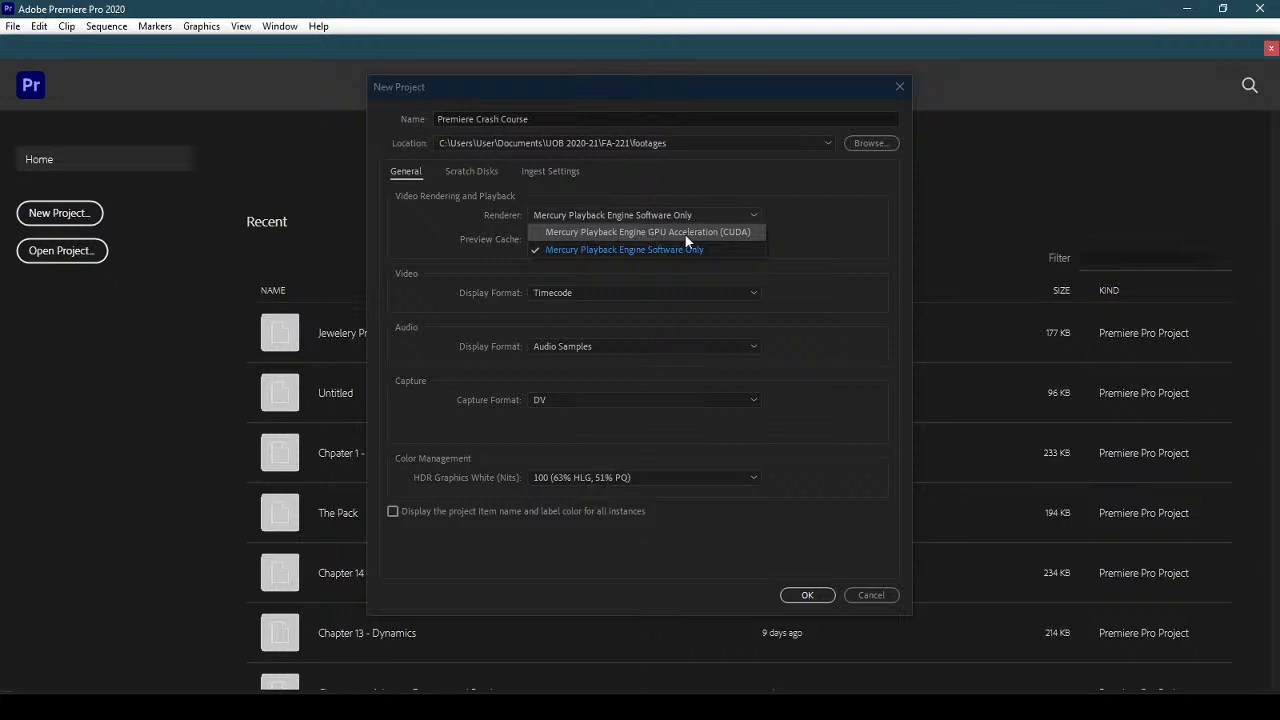
{"action": "left_click", "coordinate": [795, 240]}
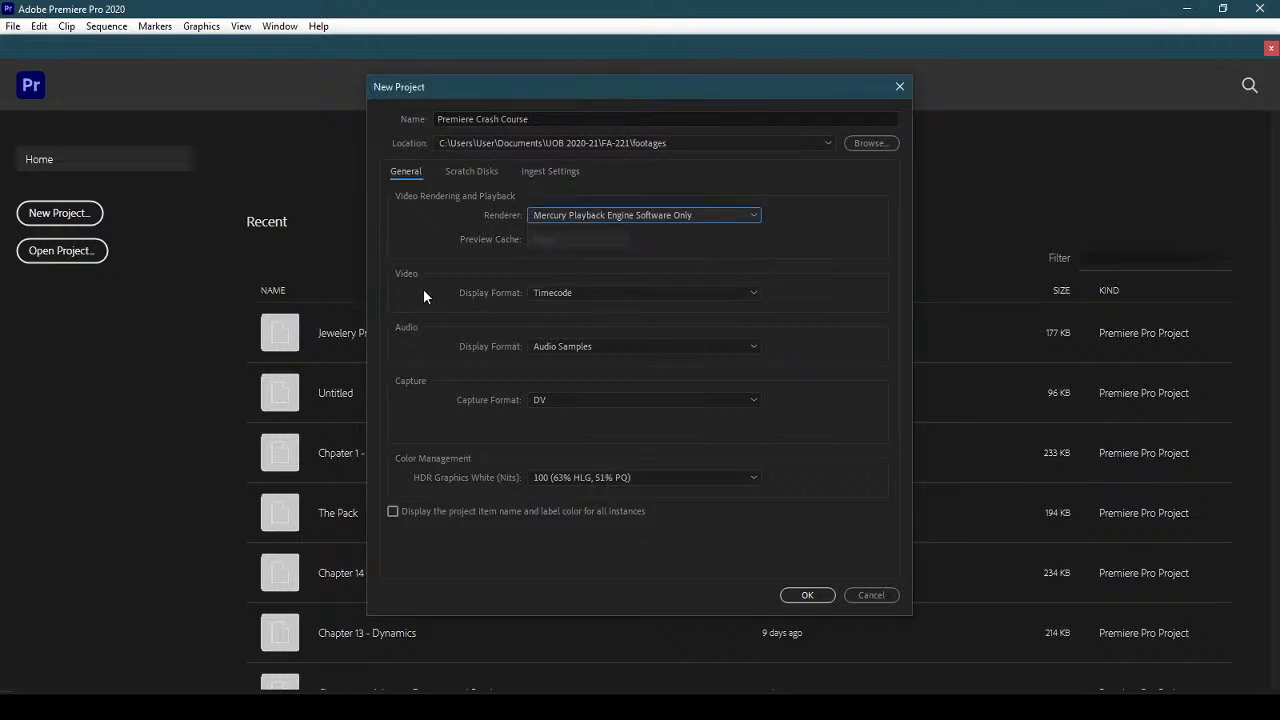
{"action": "left_click", "coordinate": [586, 290]}
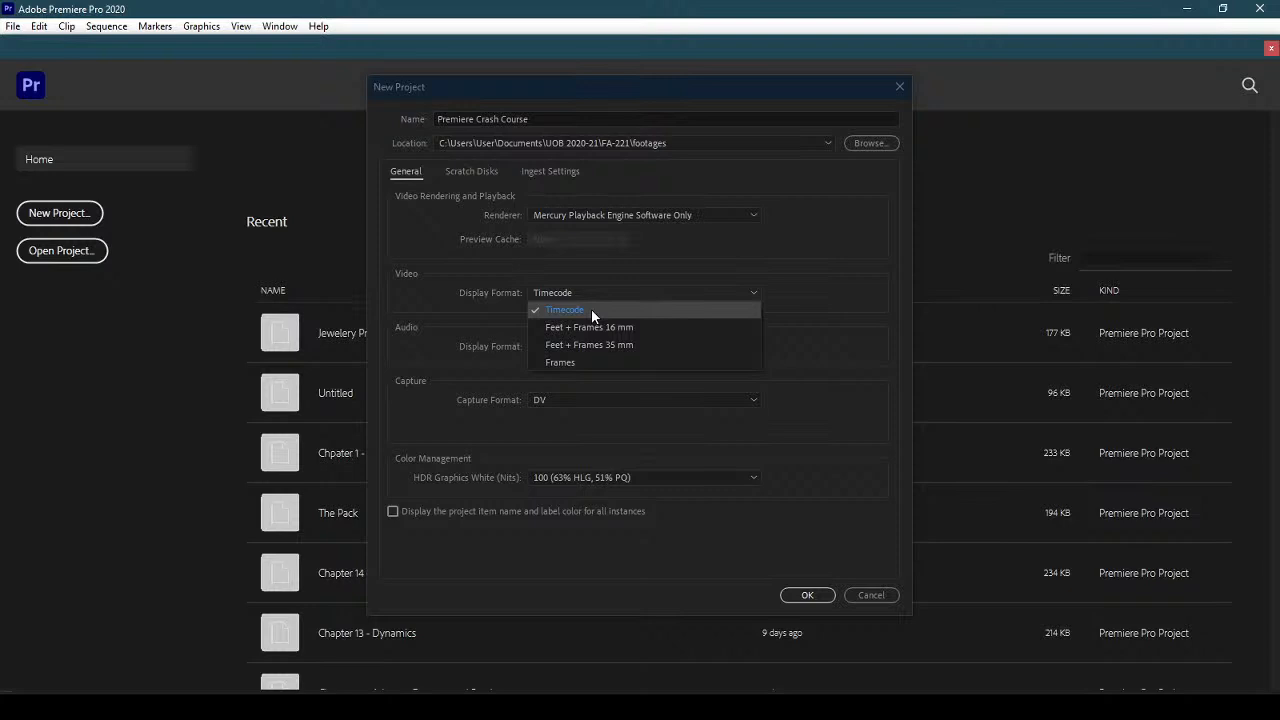
{"action": "left_click", "coordinate": [591, 309]}
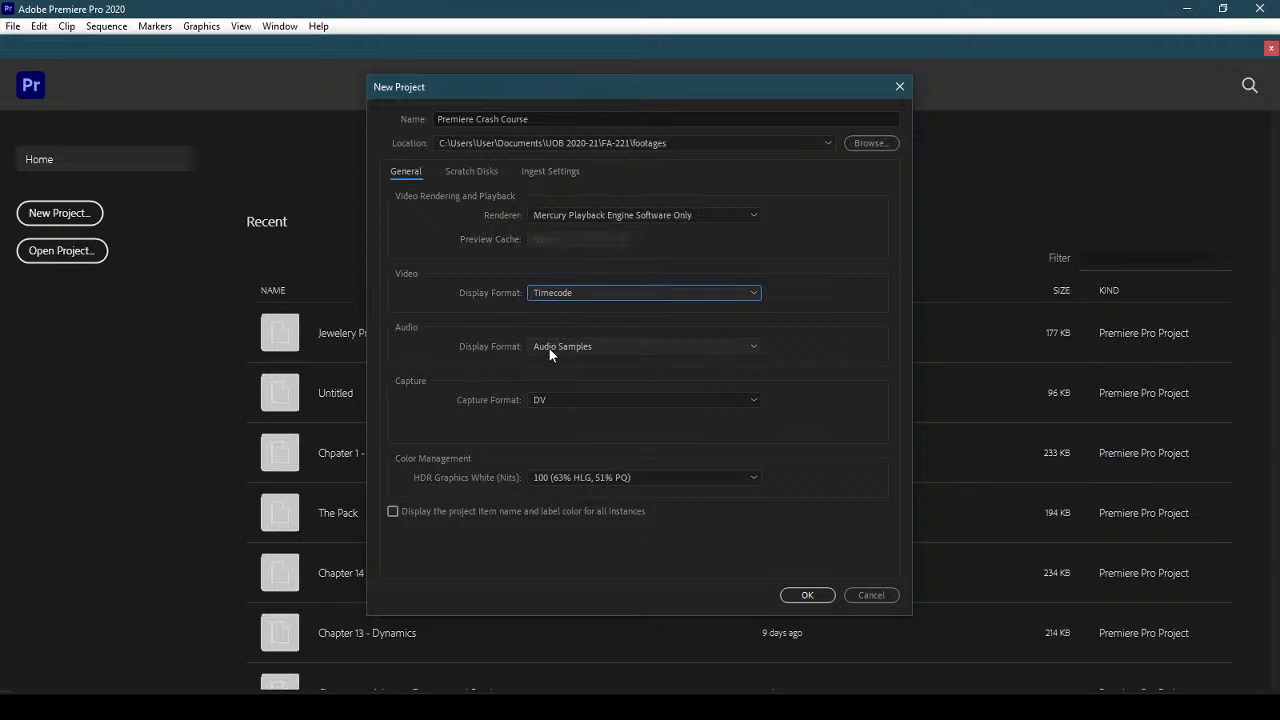
{"action": "left_click", "coordinate": [579, 348]}
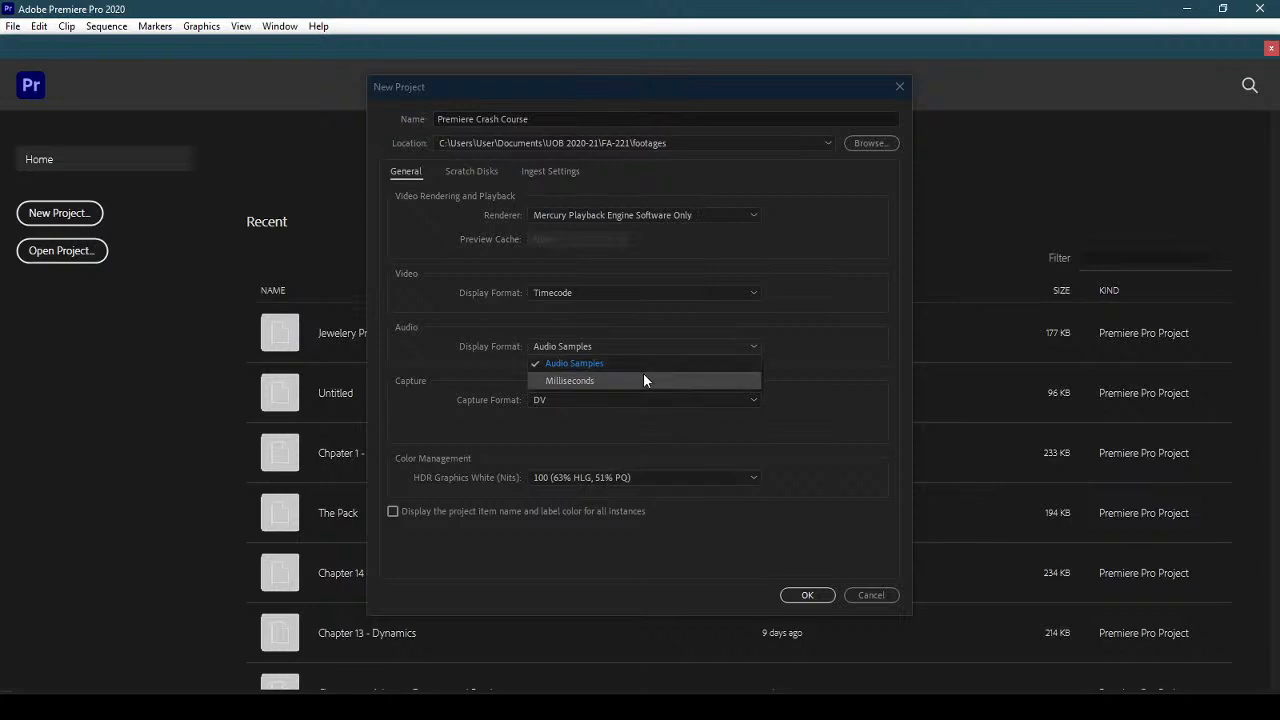
{"action": "left_click", "coordinate": [829, 351]}
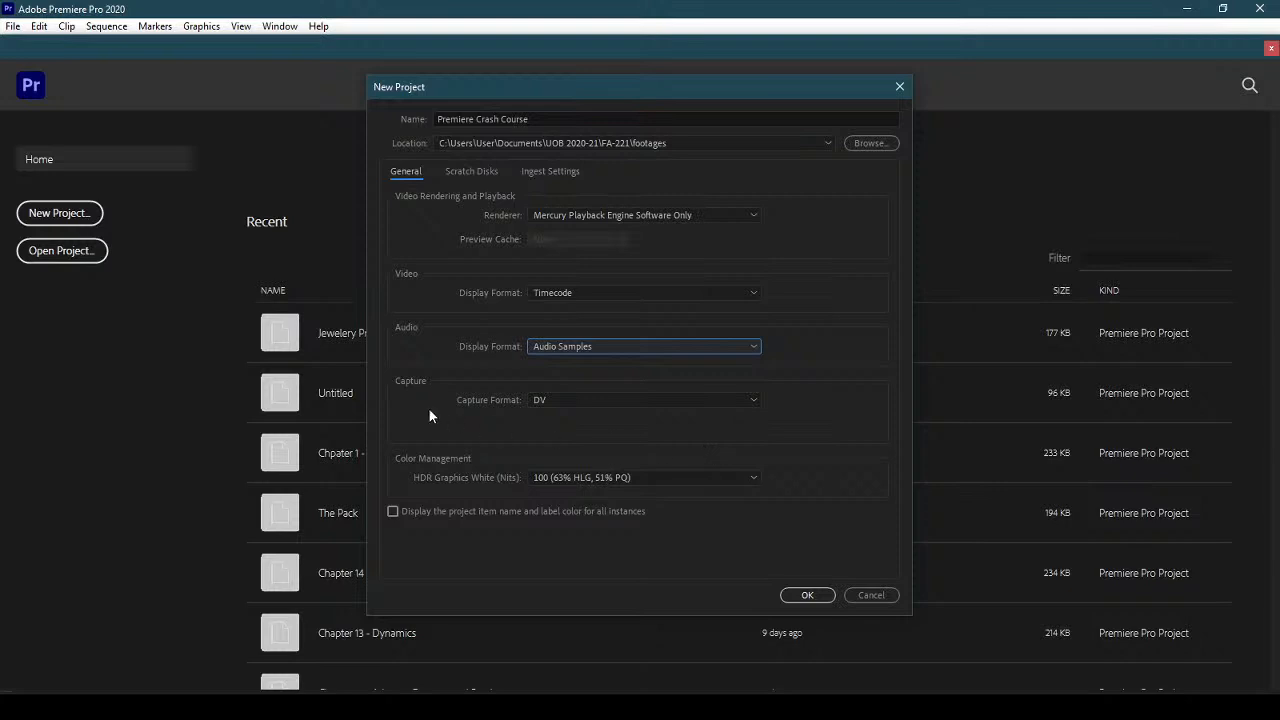
{"action": "left_click", "coordinate": [580, 401]}
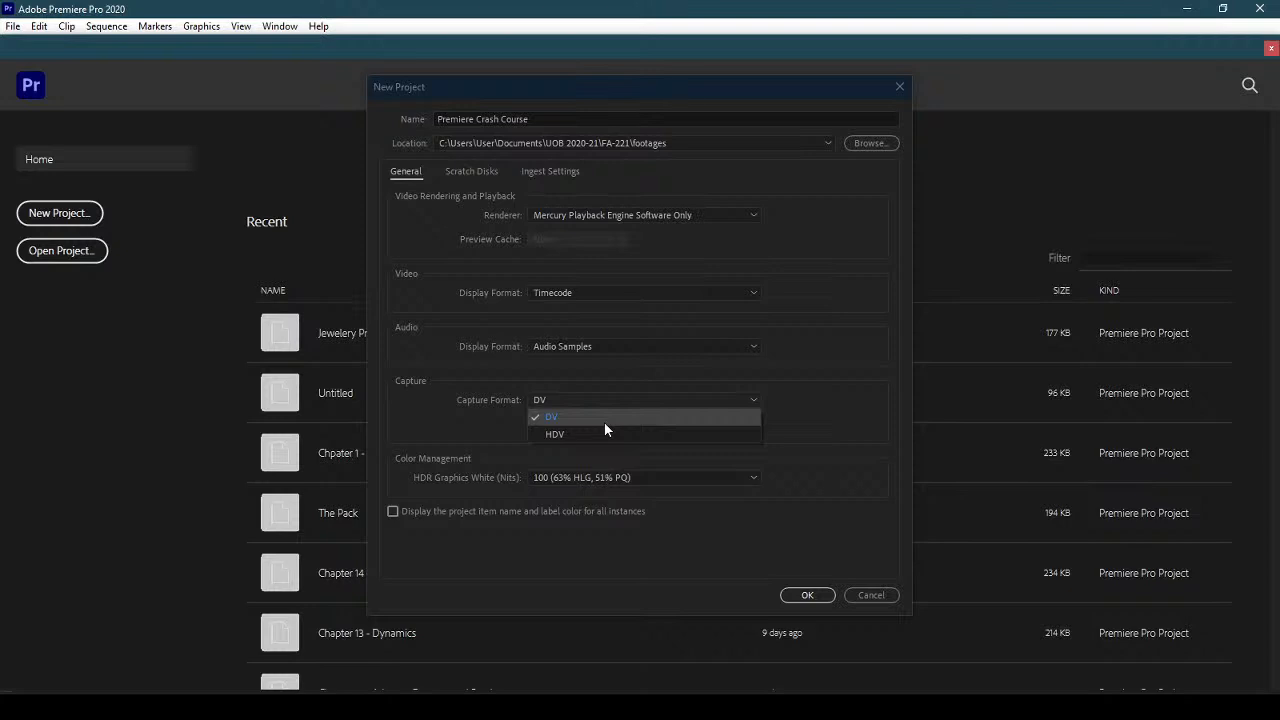
{"action": "left_click", "coordinate": [736, 419]}
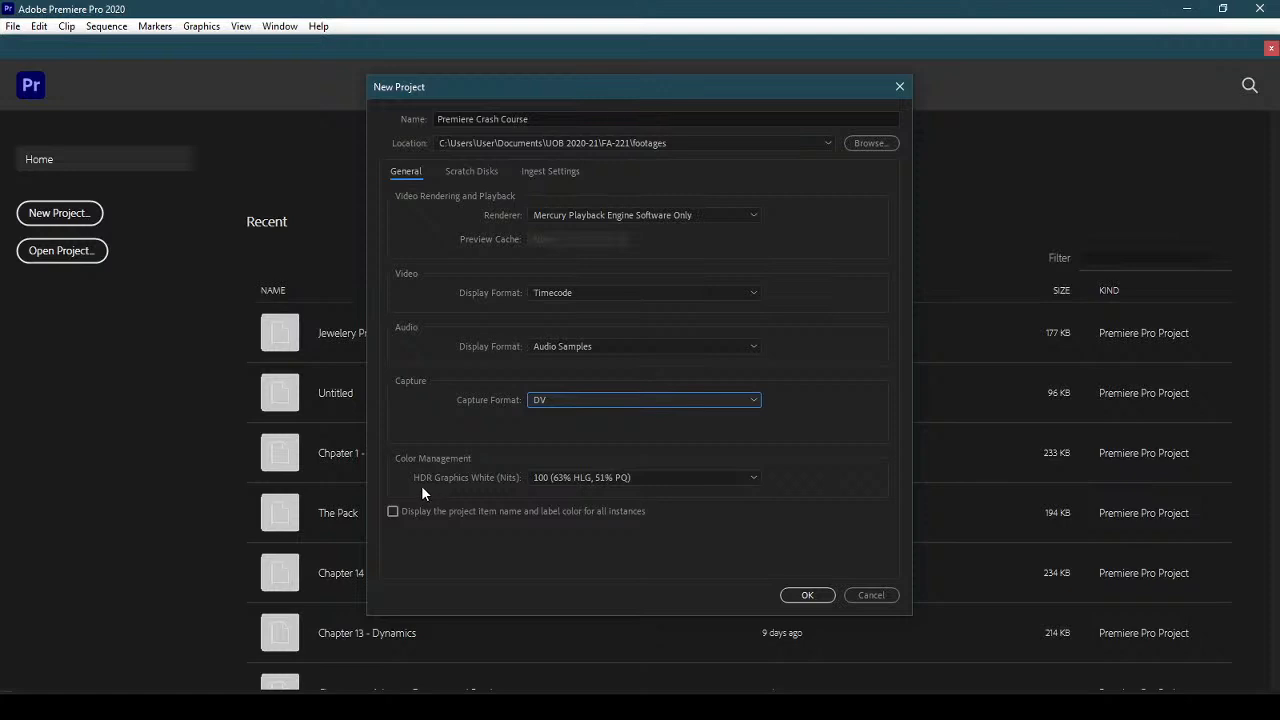
{"action": "left_click", "coordinate": [654, 481]}
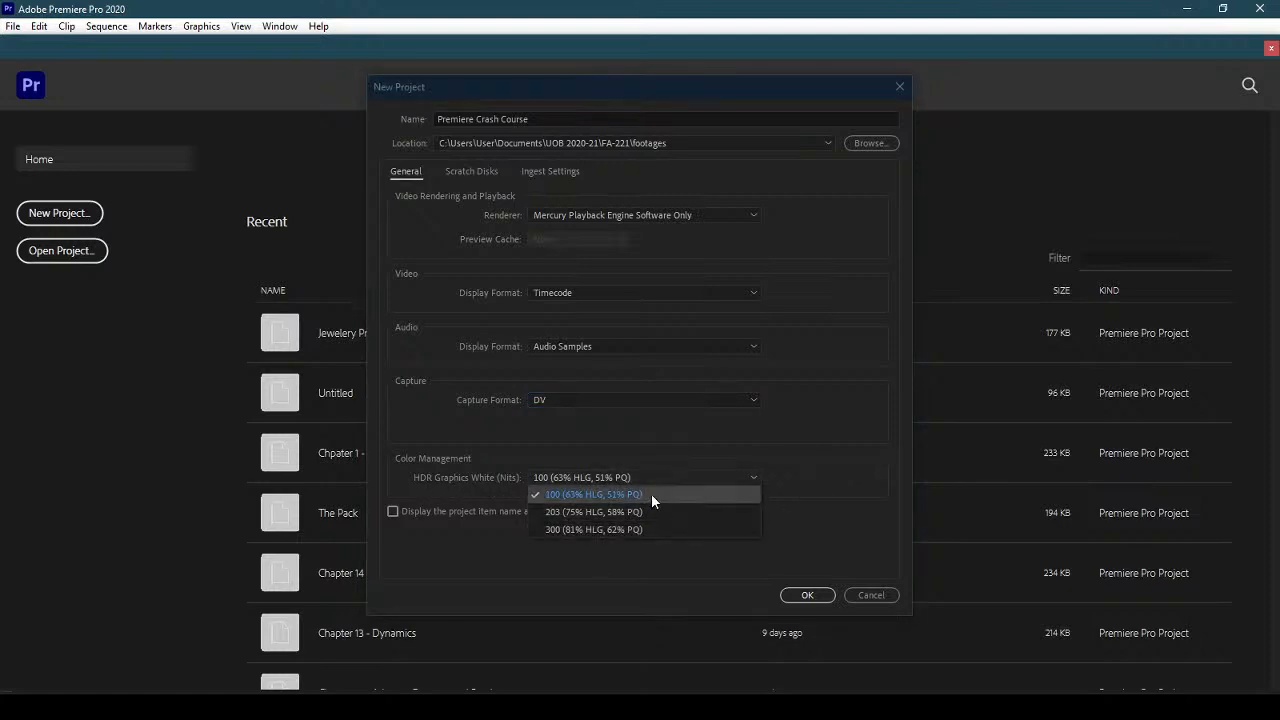
{"action": "left_click", "coordinate": [814, 481]}
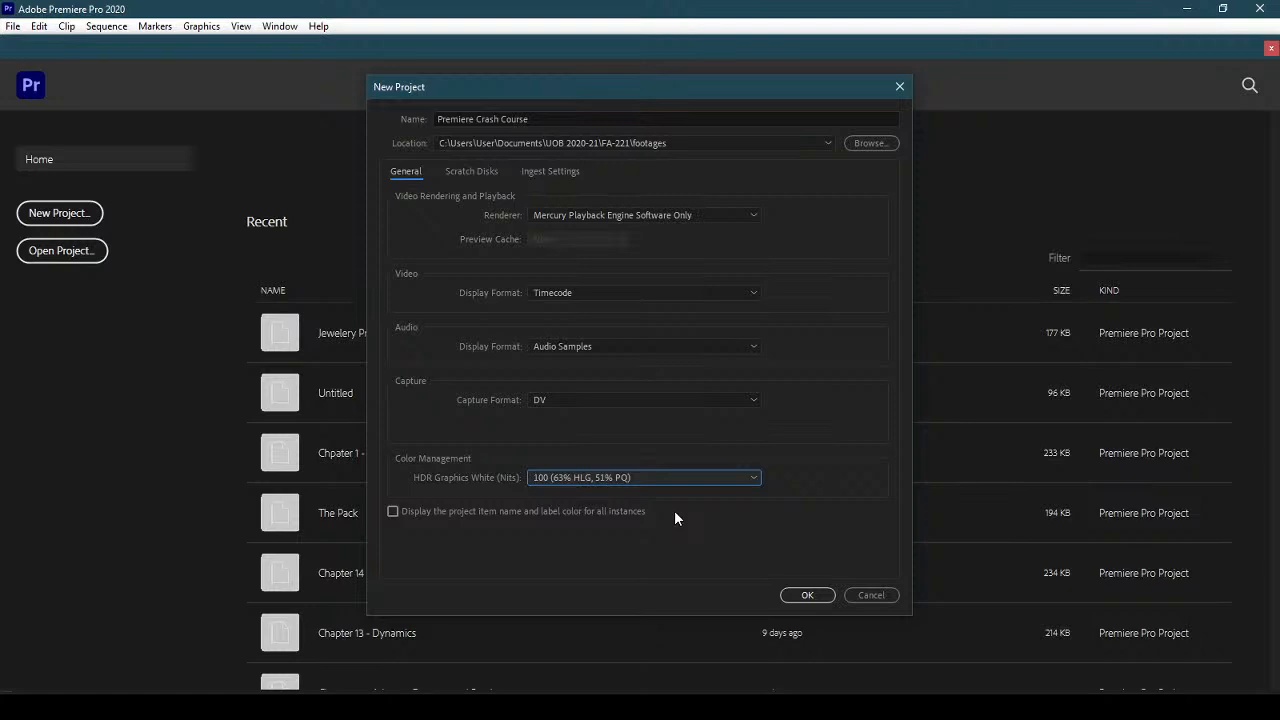
- Enable displaying the project item name and label color for all instances, and set the CC Libraries Downloads scratch disk to Custom
{"action": "left_click", "coordinate": [392, 512]}
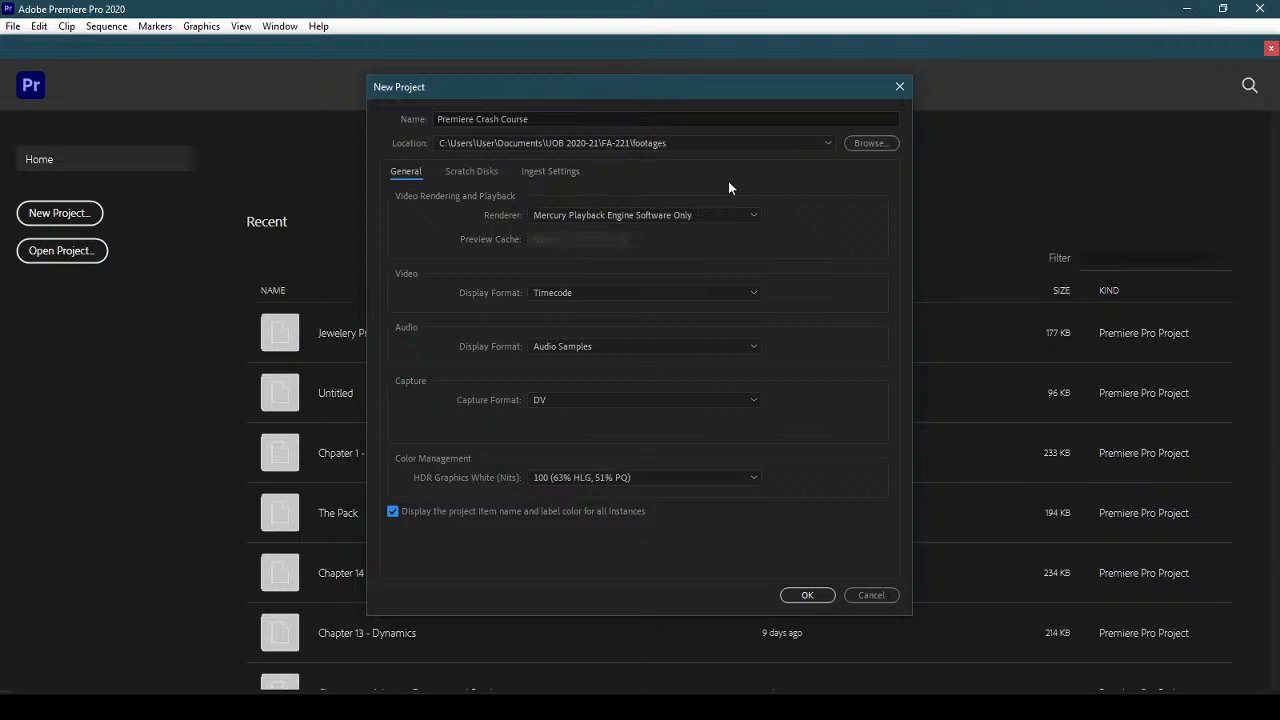
{"action": "left_click", "coordinate": [484, 173]}
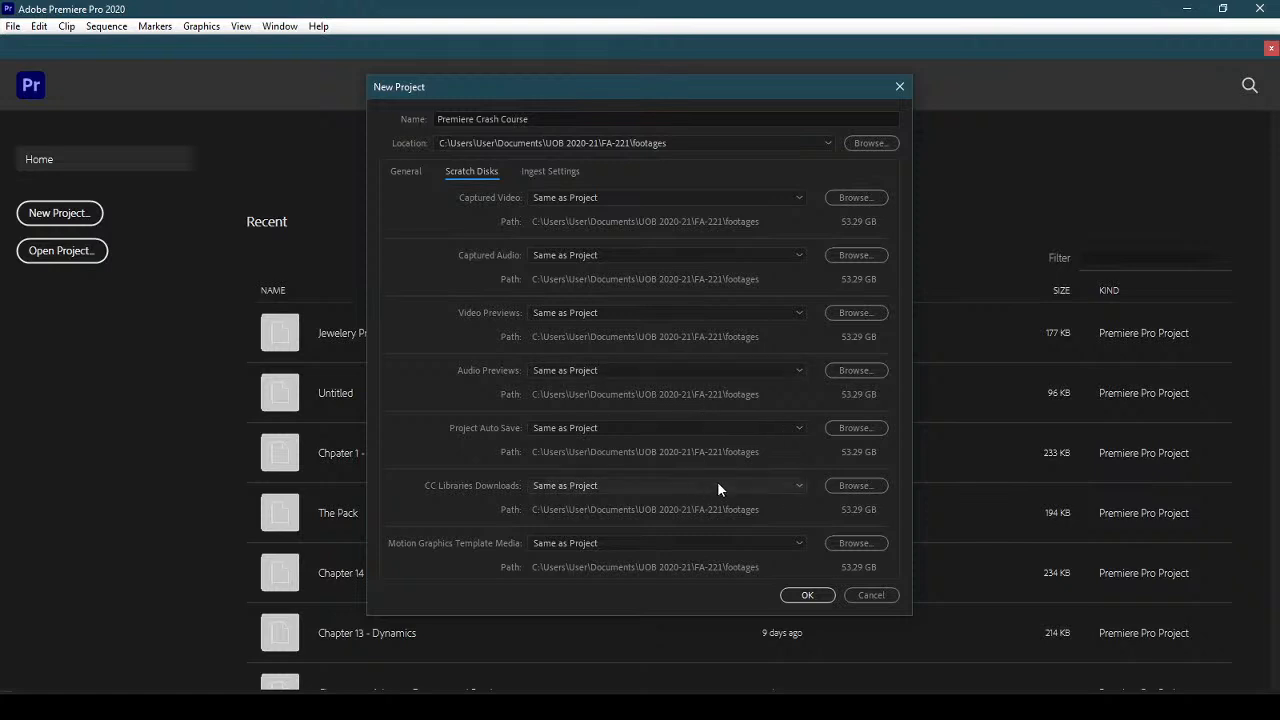
{"action": "scroll", "coordinate": [678, 482], "scroll_direction": "down", "scroll_amount": 1}
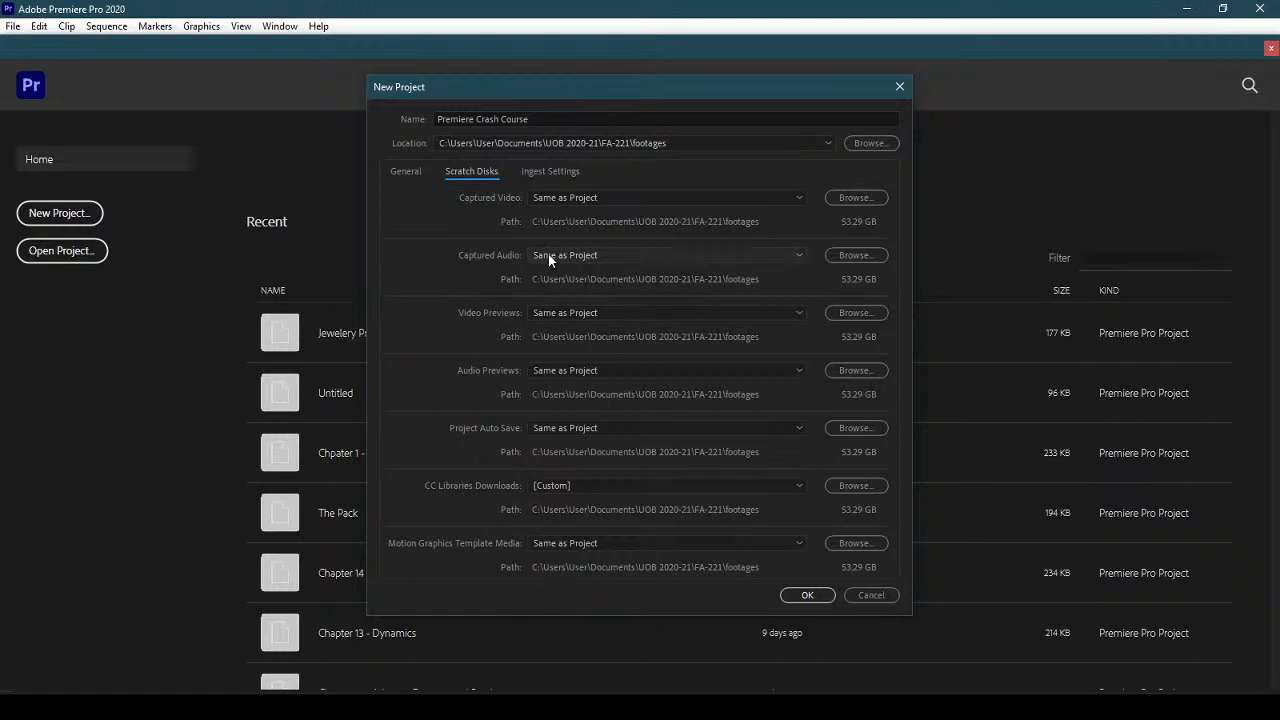
- Examine the ingest operation, preset and primary destination options, leave Ingest disabled, and return to the general project settings
{"action": "left_click", "coordinate": [545, 172]}
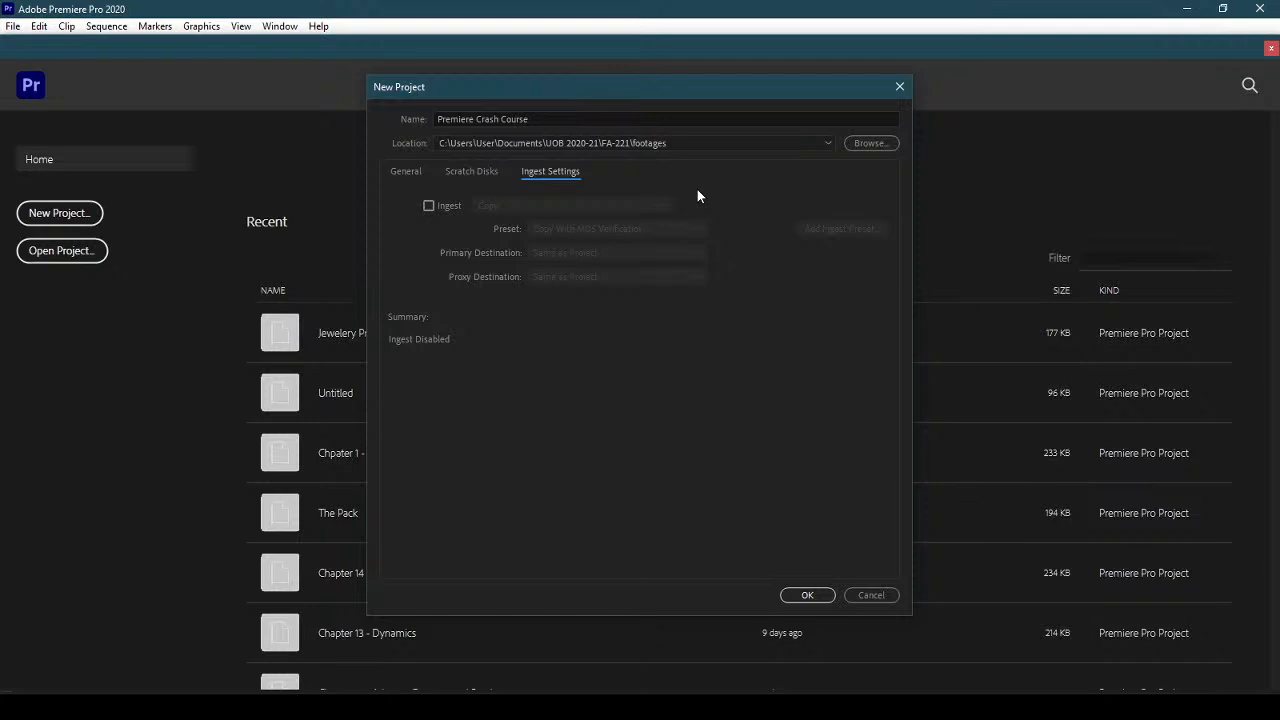
{"action": "left_click", "coordinate": [431, 206]}
{"action": "left_click", "coordinate": [558, 207]}
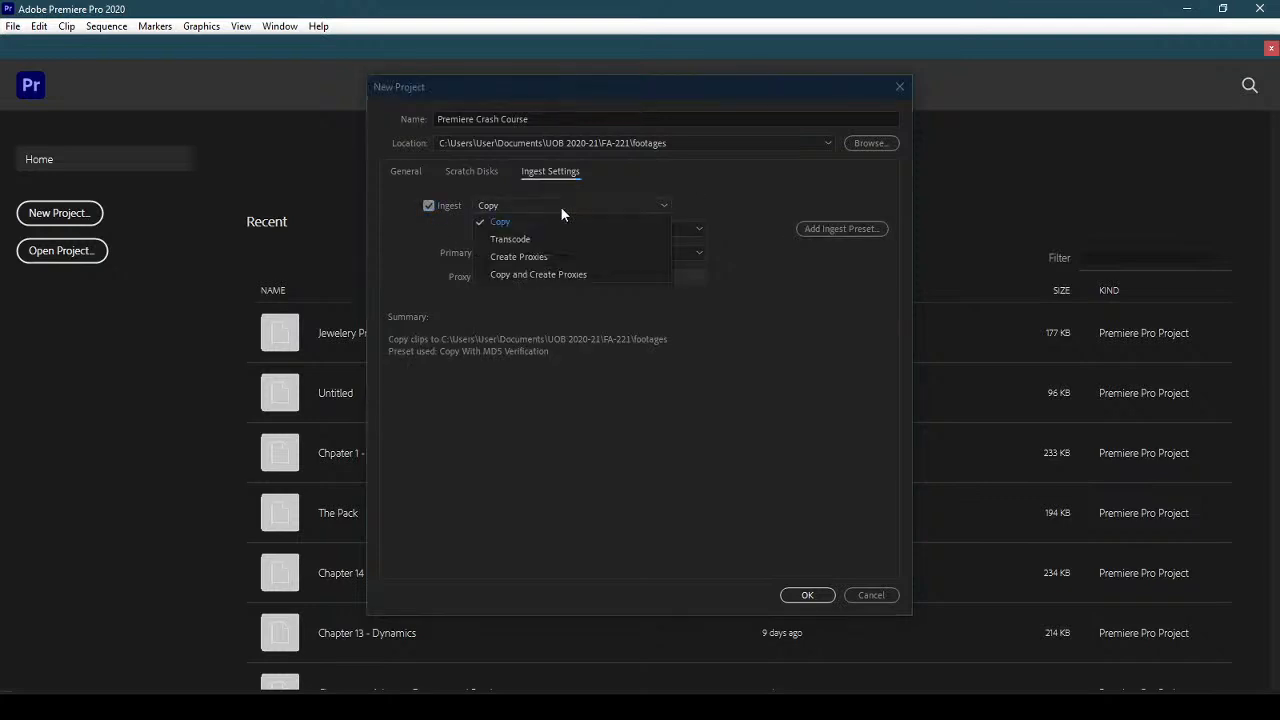
{"action": "left_click", "coordinate": [781, 286]}
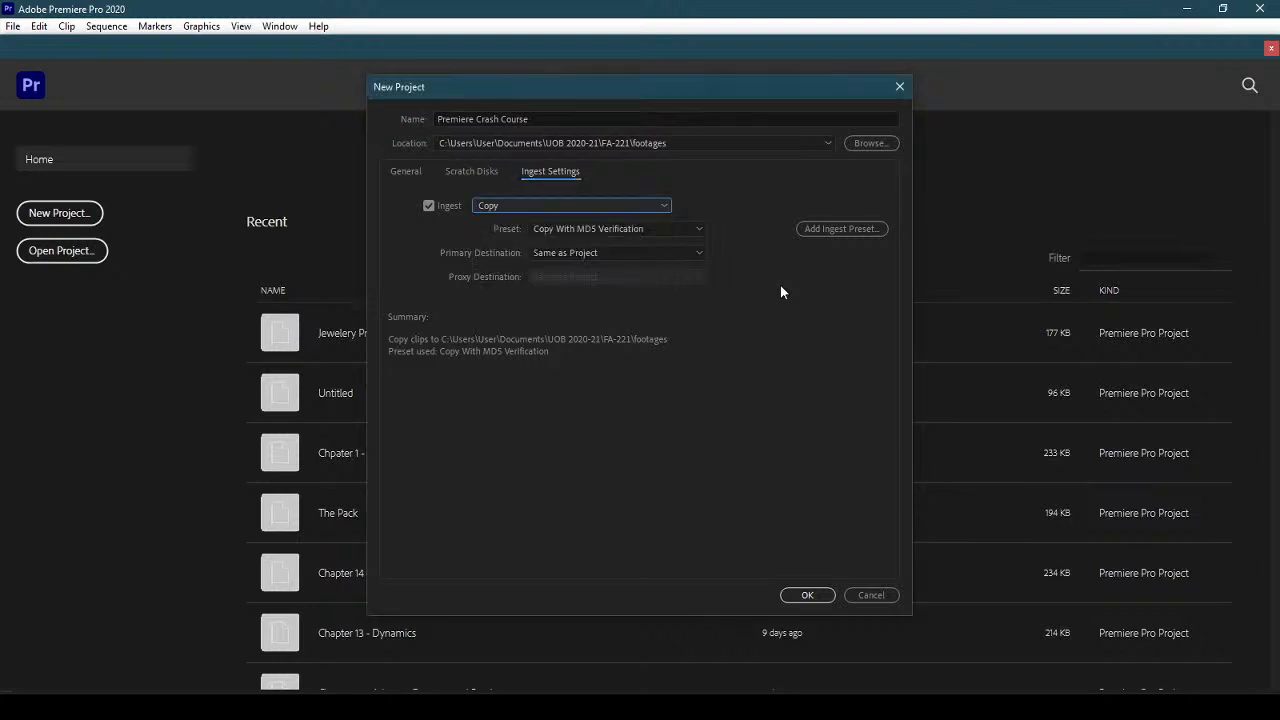
{"action": "left_click", "coordinate": [638, 228]}
{"action": "left_click", "coordinate": [746, 229]}
{"action": "left_click", "coordinate": [697, 253]}
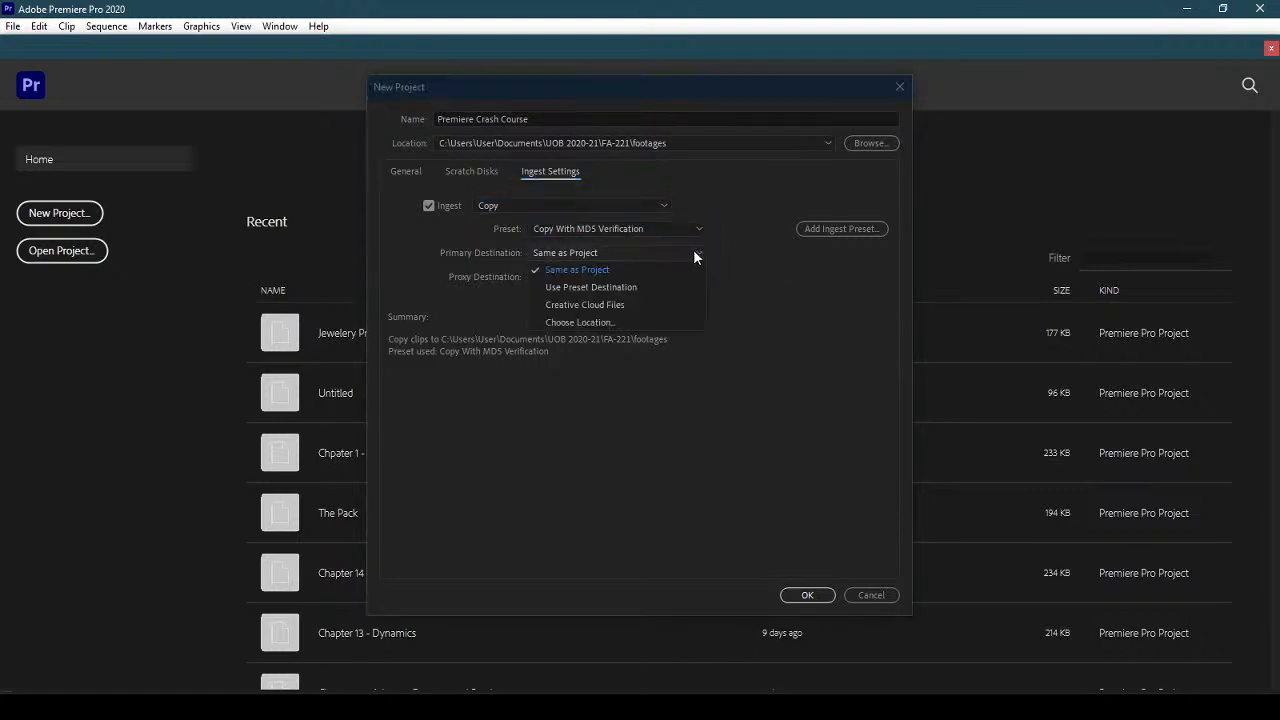
{"action": "left_click", "coordinate": [761, 255]}
{"action": "left_click", "coordinate": [429, 205]}
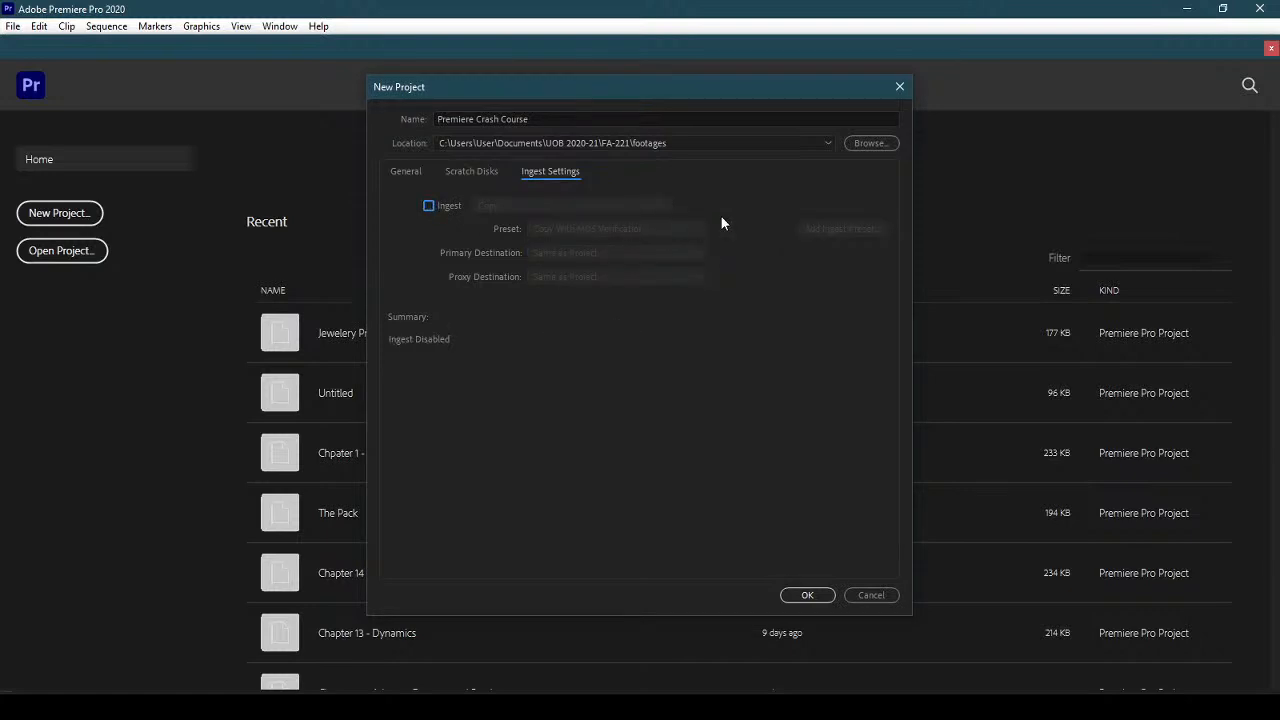
{"action": "left_click", "coordinate": [478, 171]}
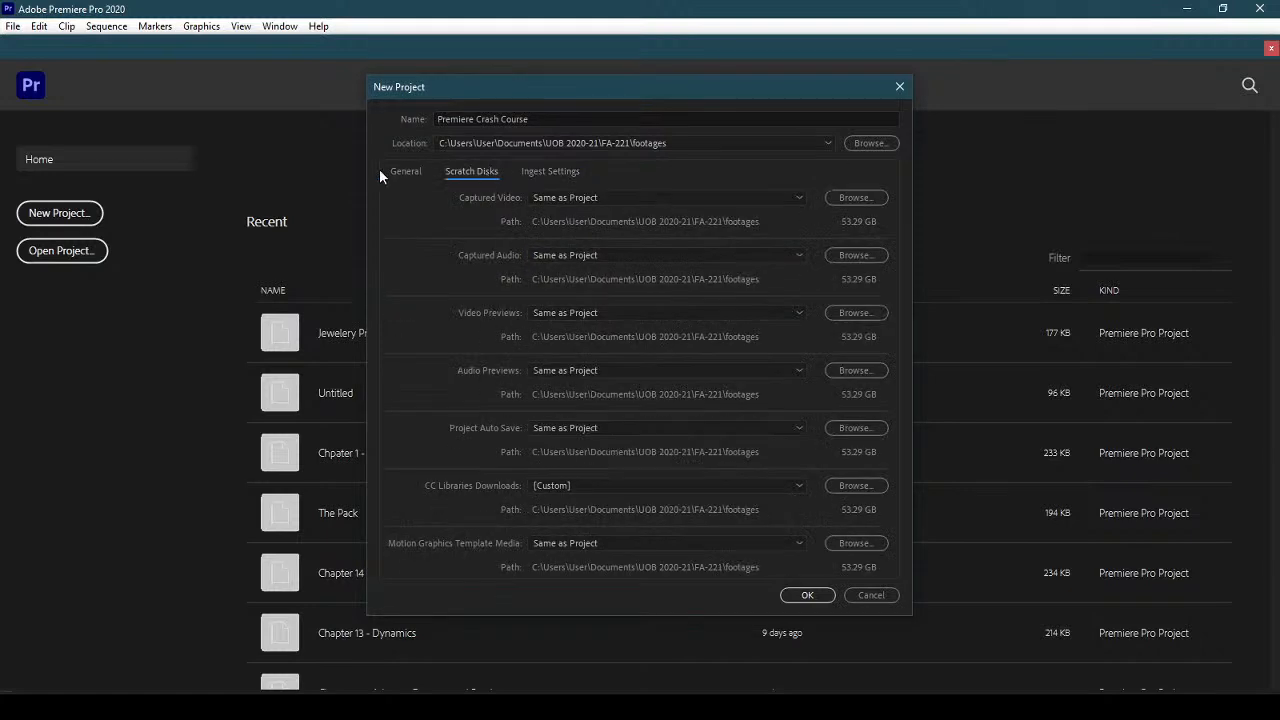
{"action": "left_click", "coordinate": [405, 172]}
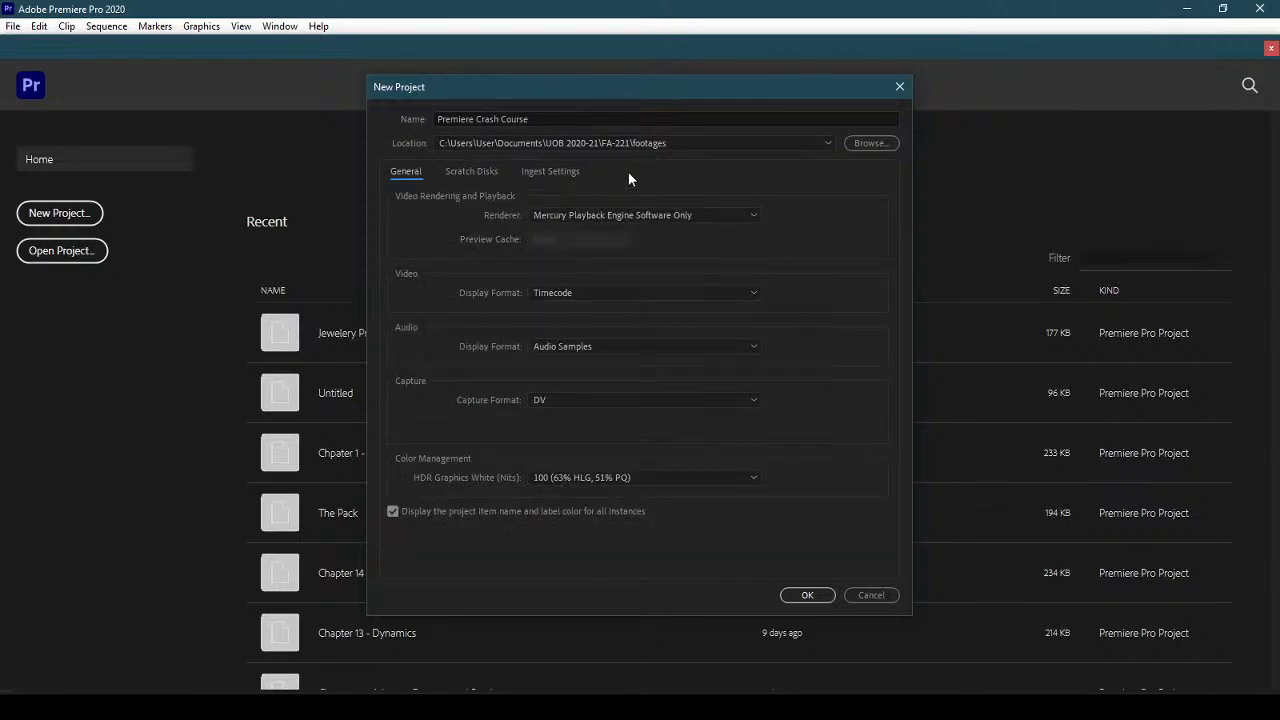
- Create the Premiere Crash Course project with the current settings and switch to the Editing workspace
{"action": "left_click_drag", "start_coordinate": [440, 118], "coordinate": [584, 117]}
{"action": "left_click", "coordinate": [603, 117]}
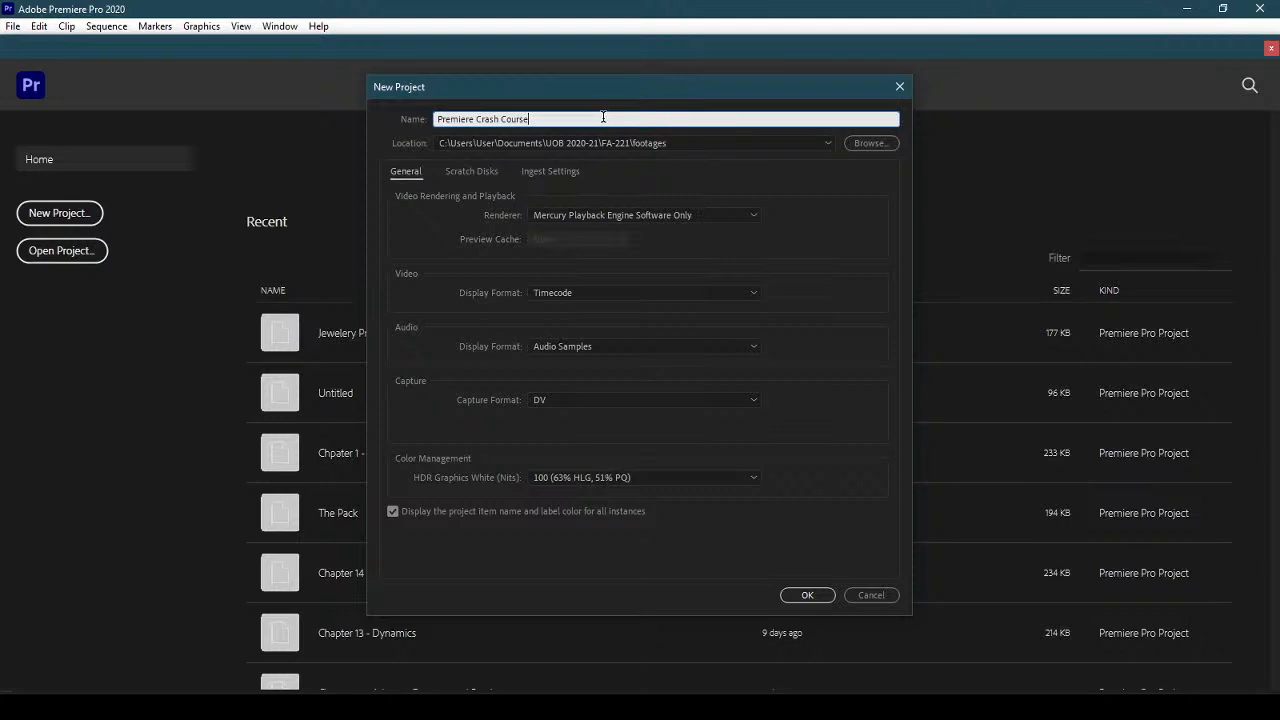
{"action": "left_click", "coordinate": [821, 204]}
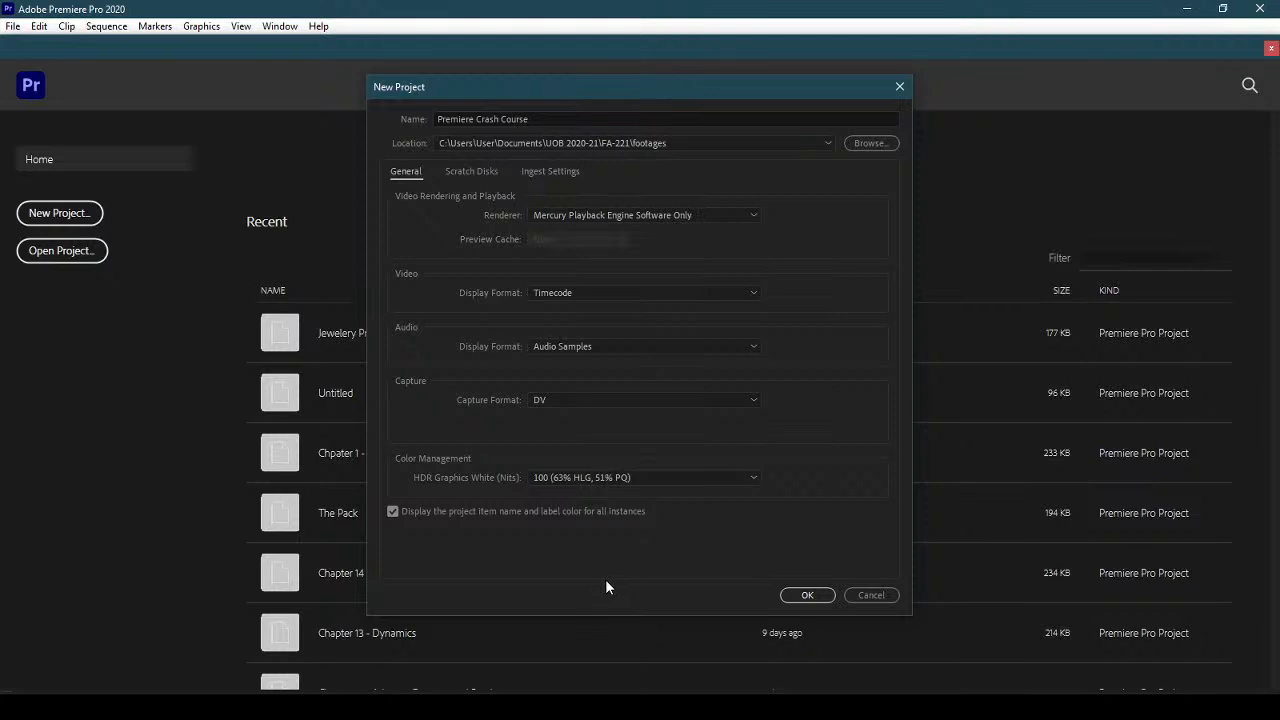
{"action": "left_click", "coordinate": [808, 595]}
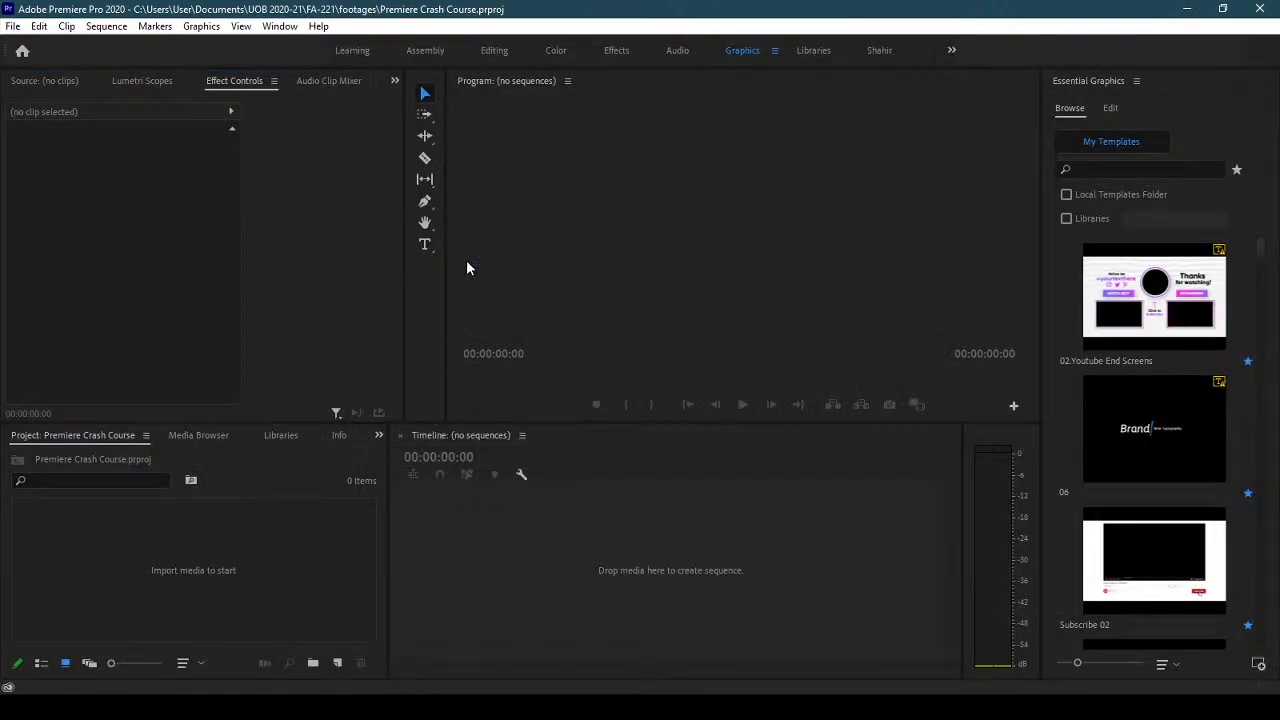
{"action": "left_click", "coordinate": [495, 50]}
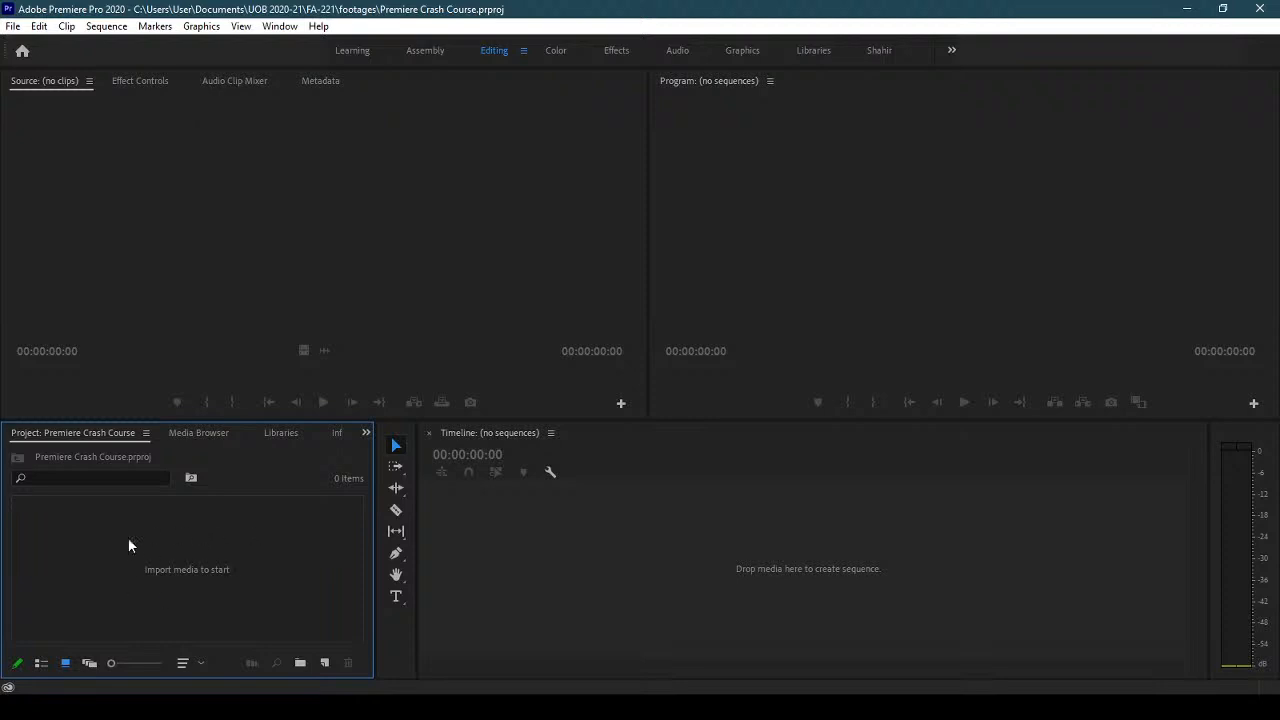
- Compare the project contents with the Media Browser, look through the folders on the C: drive, and return to the project contents
{"action": "left_click", "coordinate": [366, 433]}
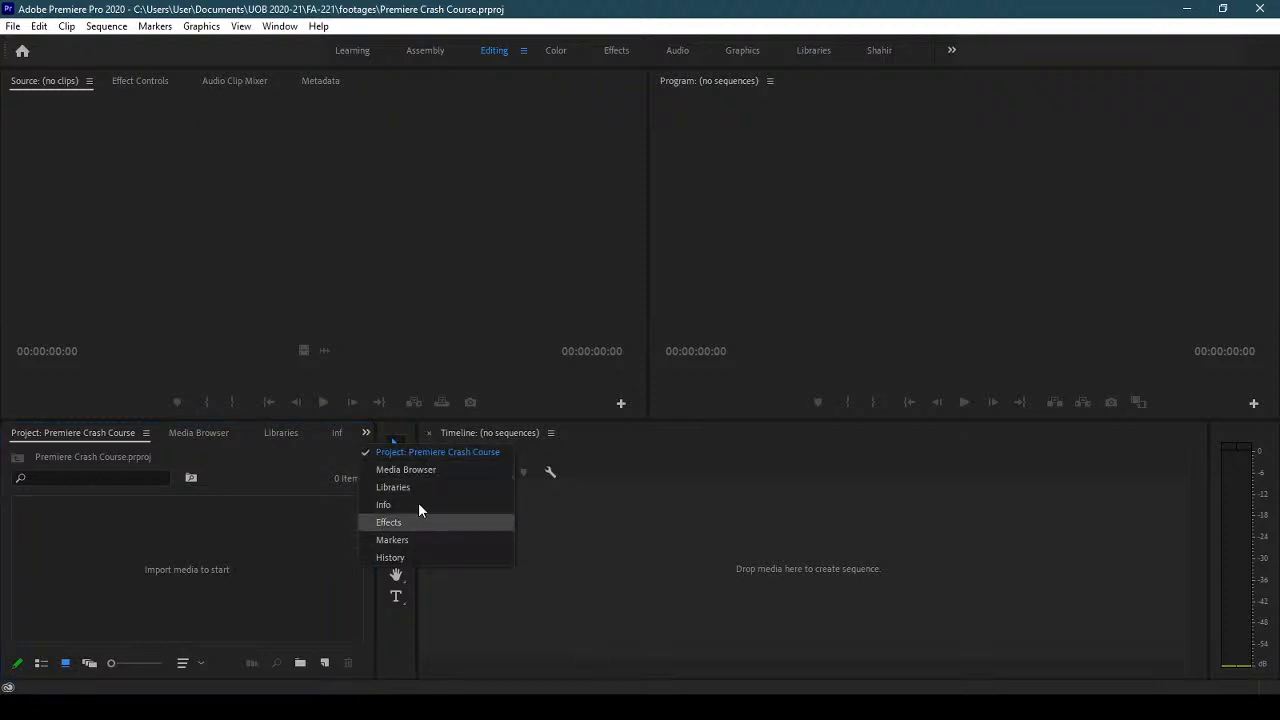
{"action": "left_click", "coordinate": [435, 456]}
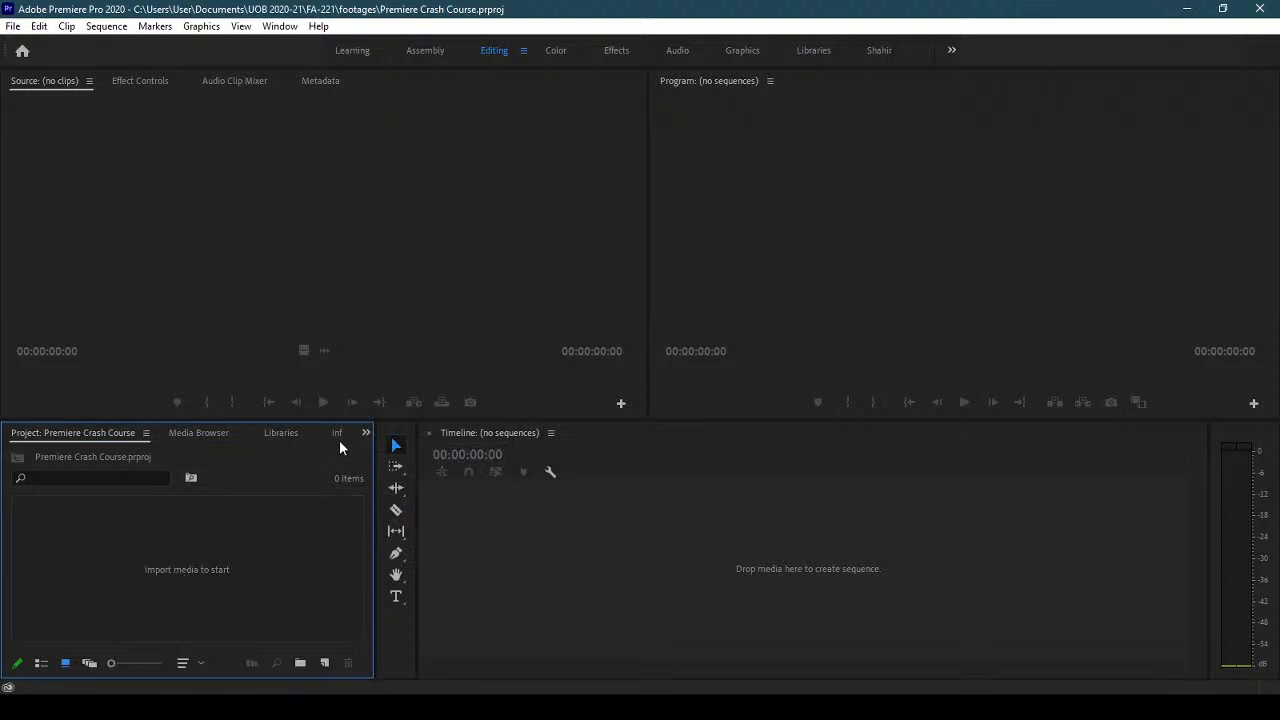
{"action": "left_click", "coordinate": [366, 432]}
{"action": "left_click", "coordinate": [403, 466]}
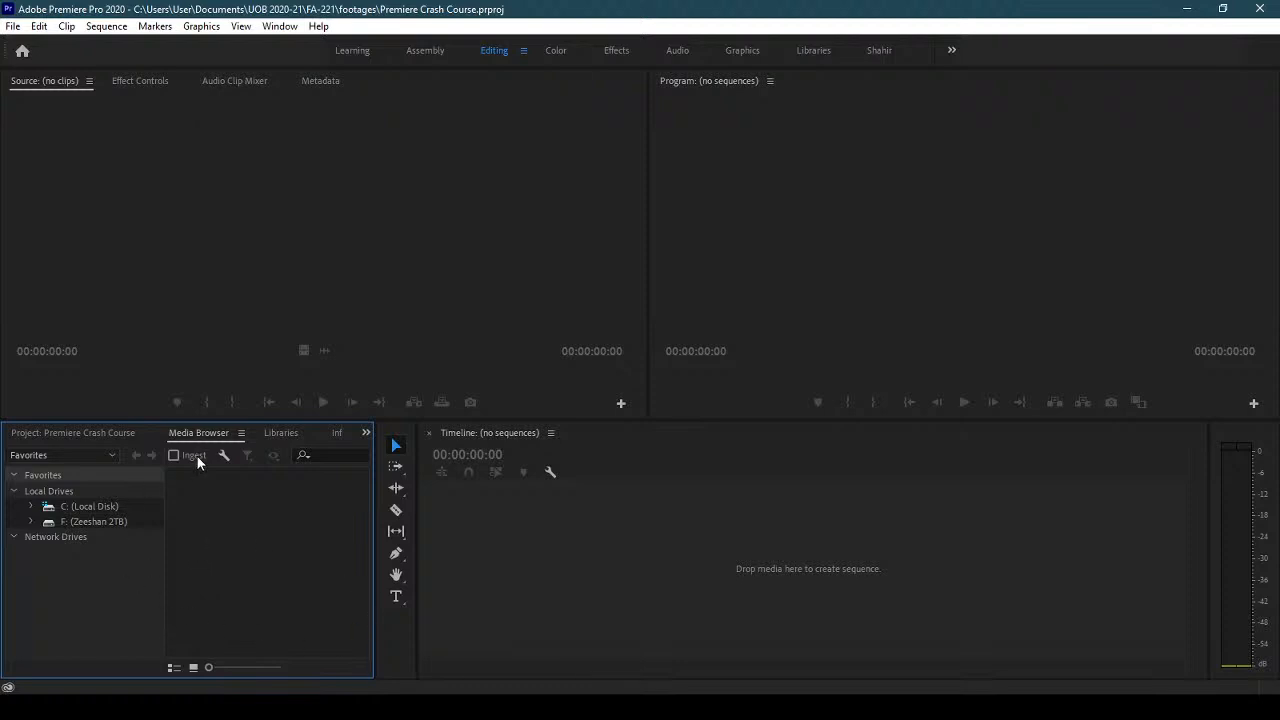
{"action": "left_click", "coordinate": [80, 433]}
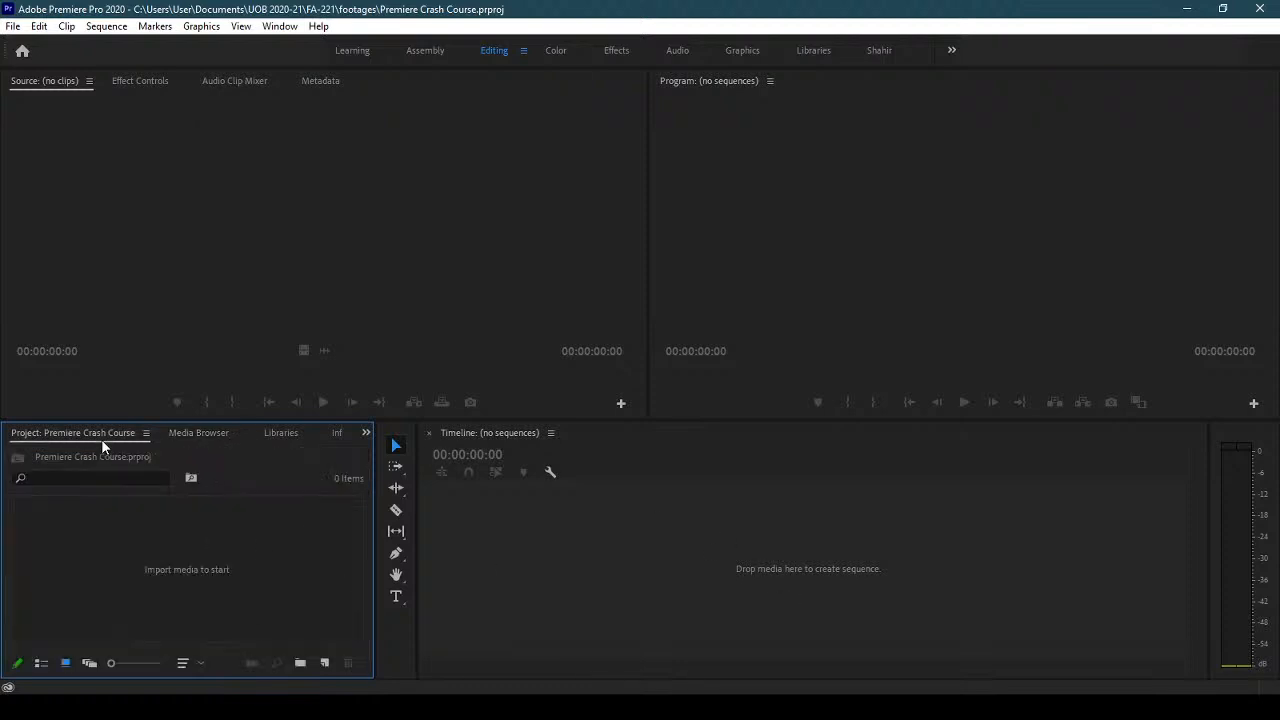
{"action": "left_click", "coordinate": [195, 433]}
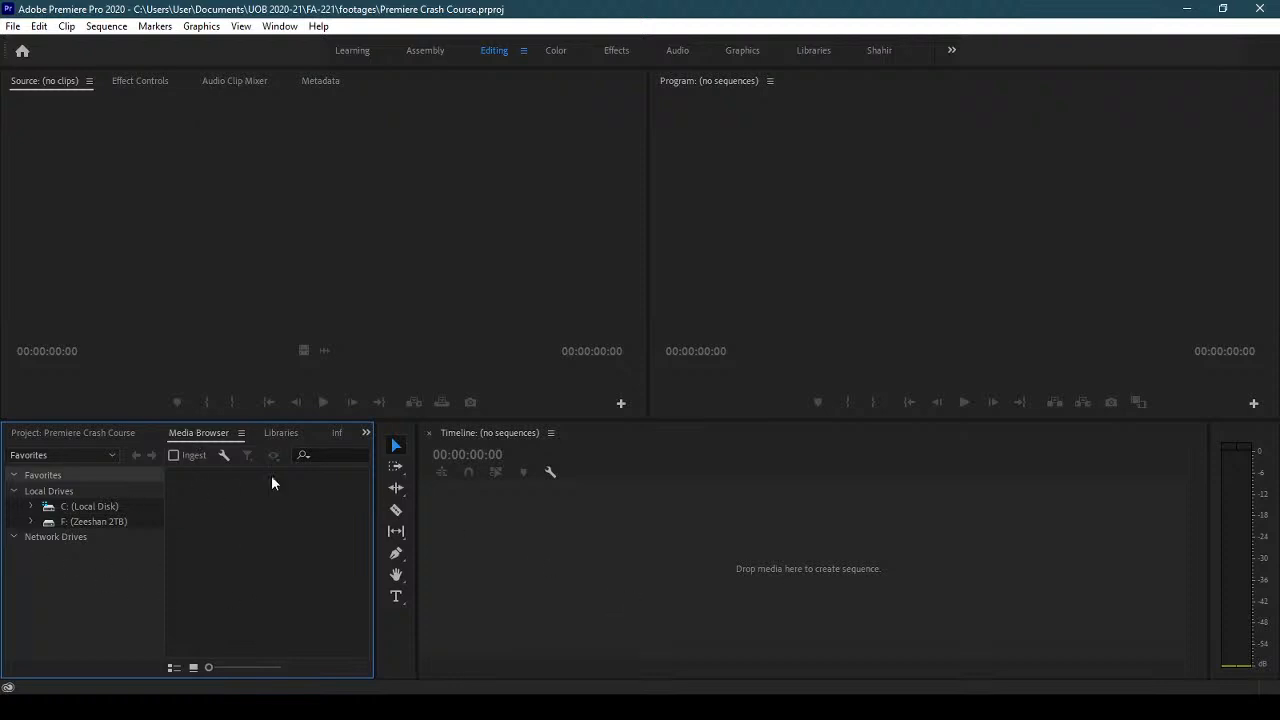
{"action": "left_click", "coordinate": [101, 435]}
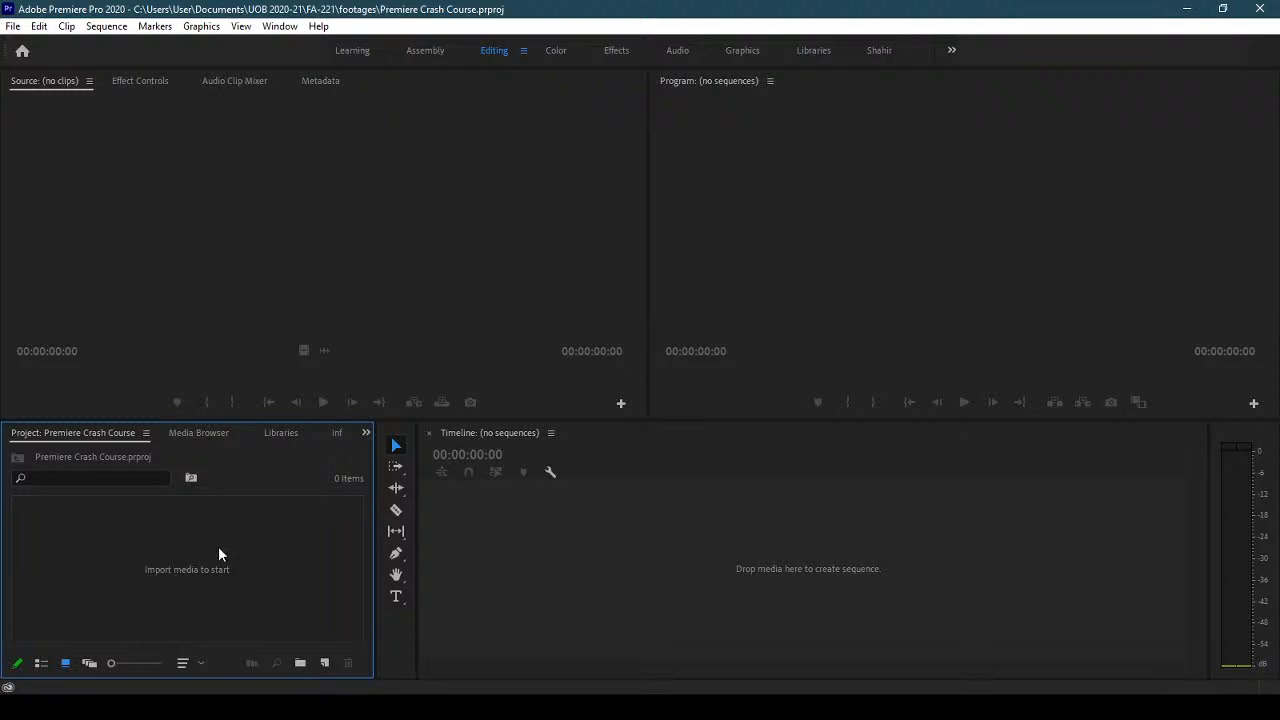
{"action": "left_click", "coordinate": [197, 436]}
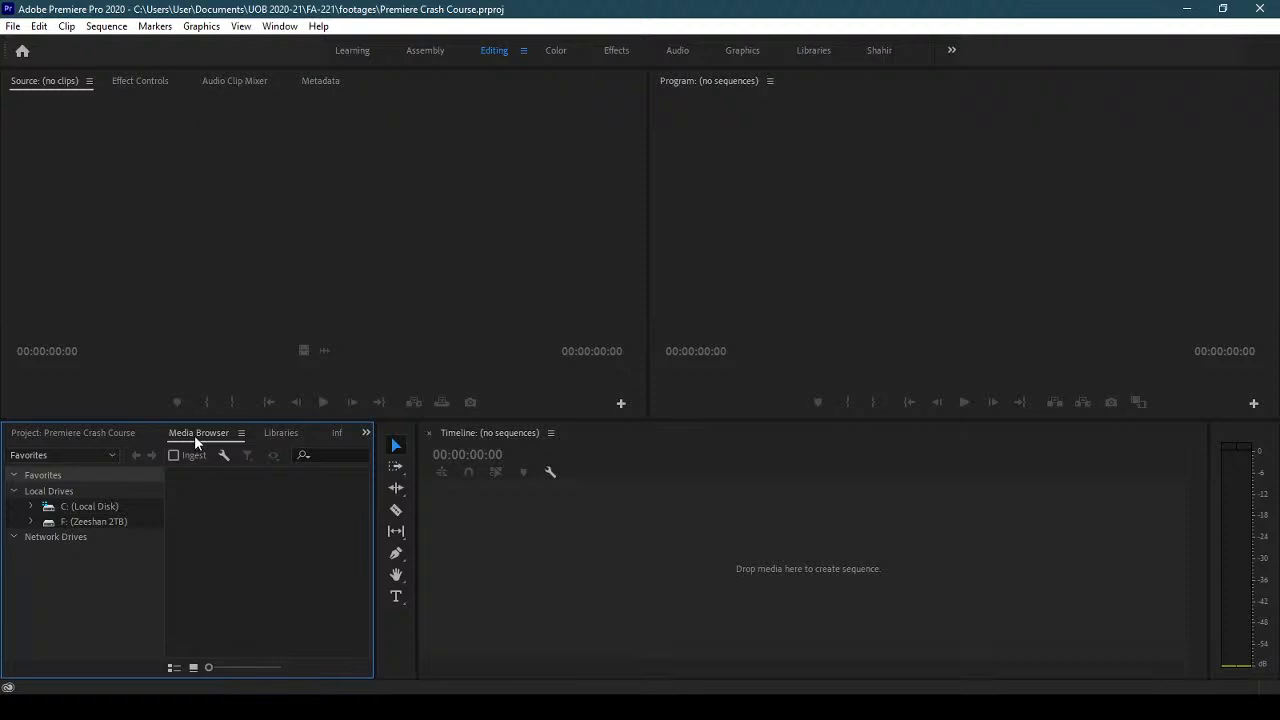
{"action": "left_click", "coordinate": [30, 511]}
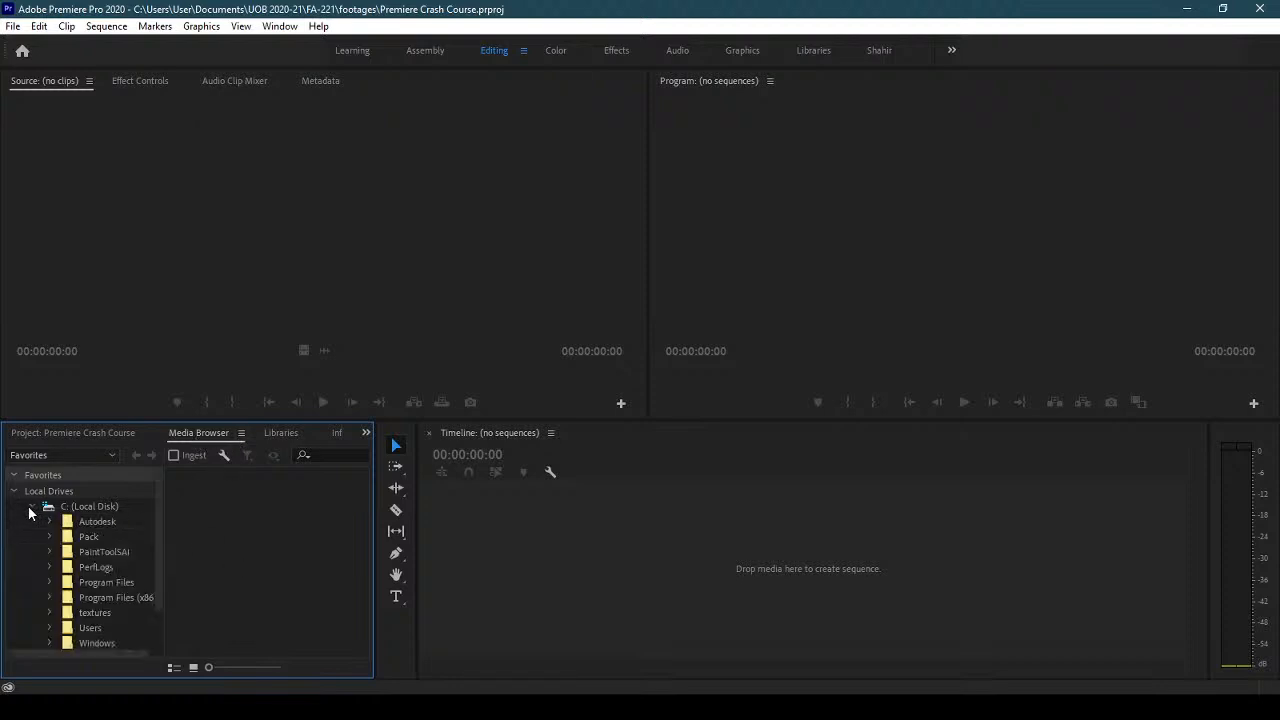
{"action": "mouse_move", "coordinate": [158, 556]}
{"action": "left_mouse_down"}
{"action": "mouse_move", "coordinate": [159, 591]}
{"action": "mouse_move", "coordinate": [164, 558]}
{"action": "left_mouse_up"}
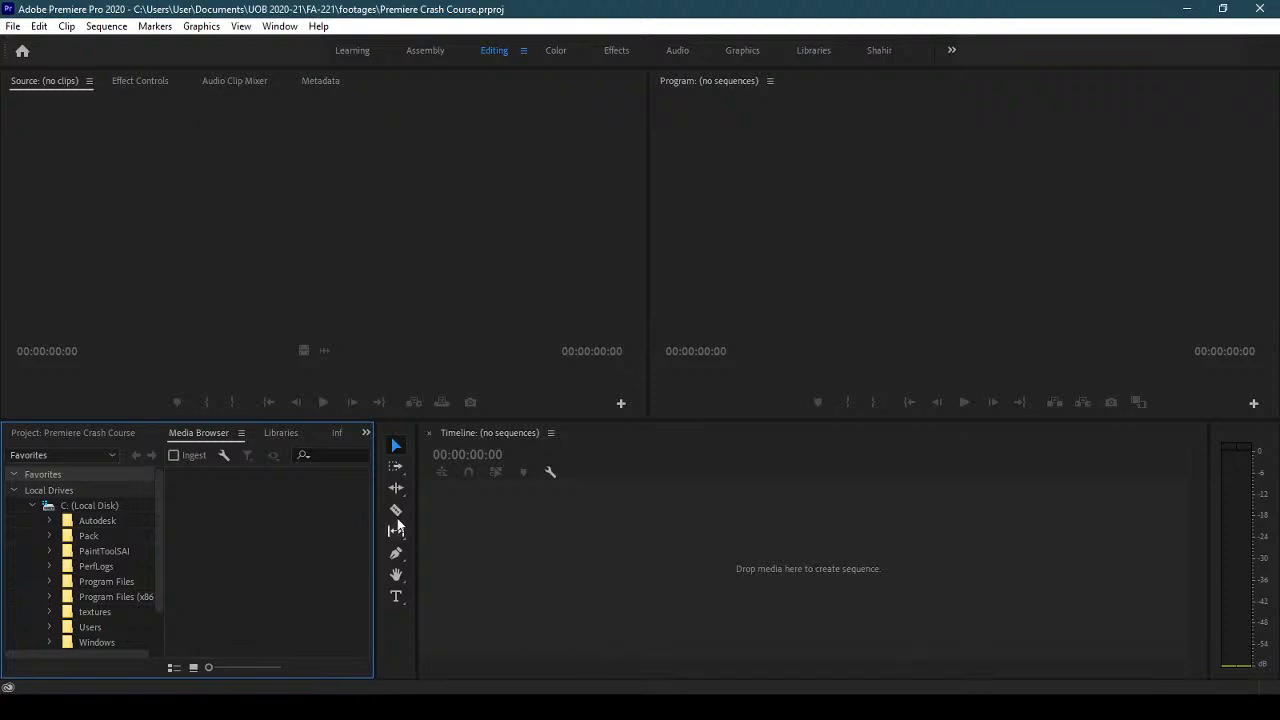
{"action": "left_click", "coordinate": [110, 434]}
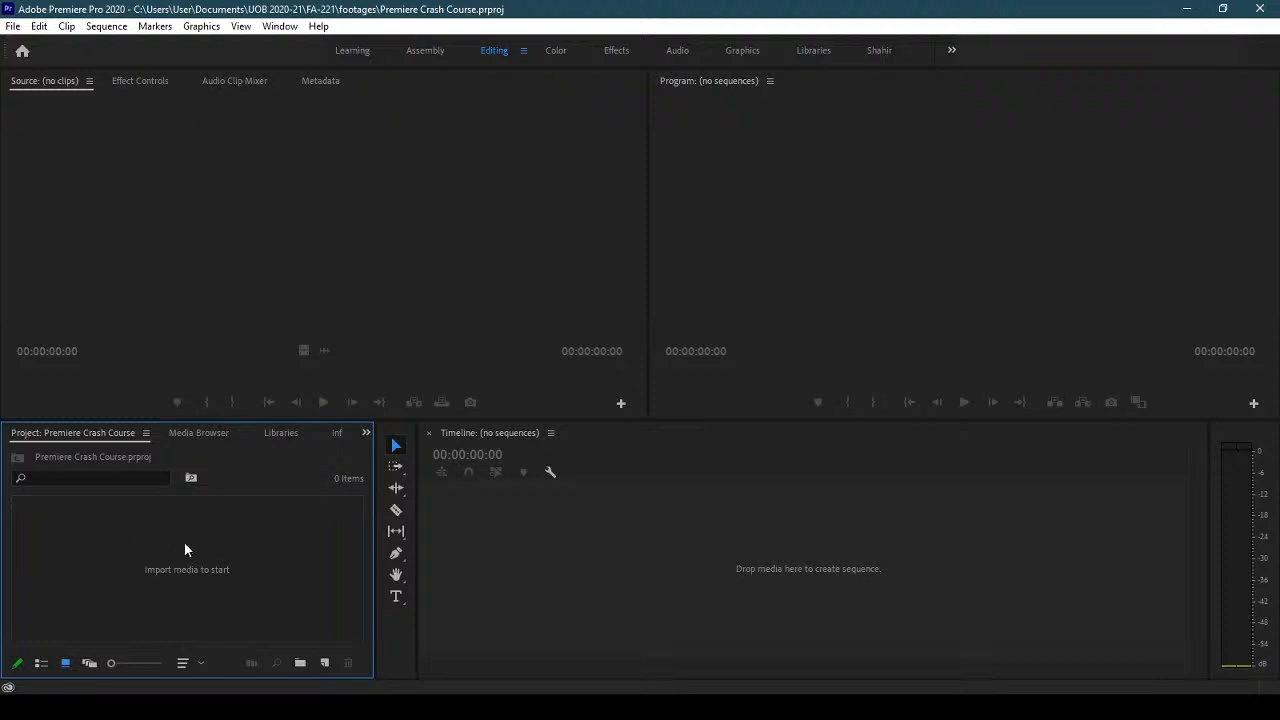
- Examine the Libraries, Info, Effects, Markers and History views one after another, and return to the project contents
{"action": "left_click", "coordinate": [366, 433]}
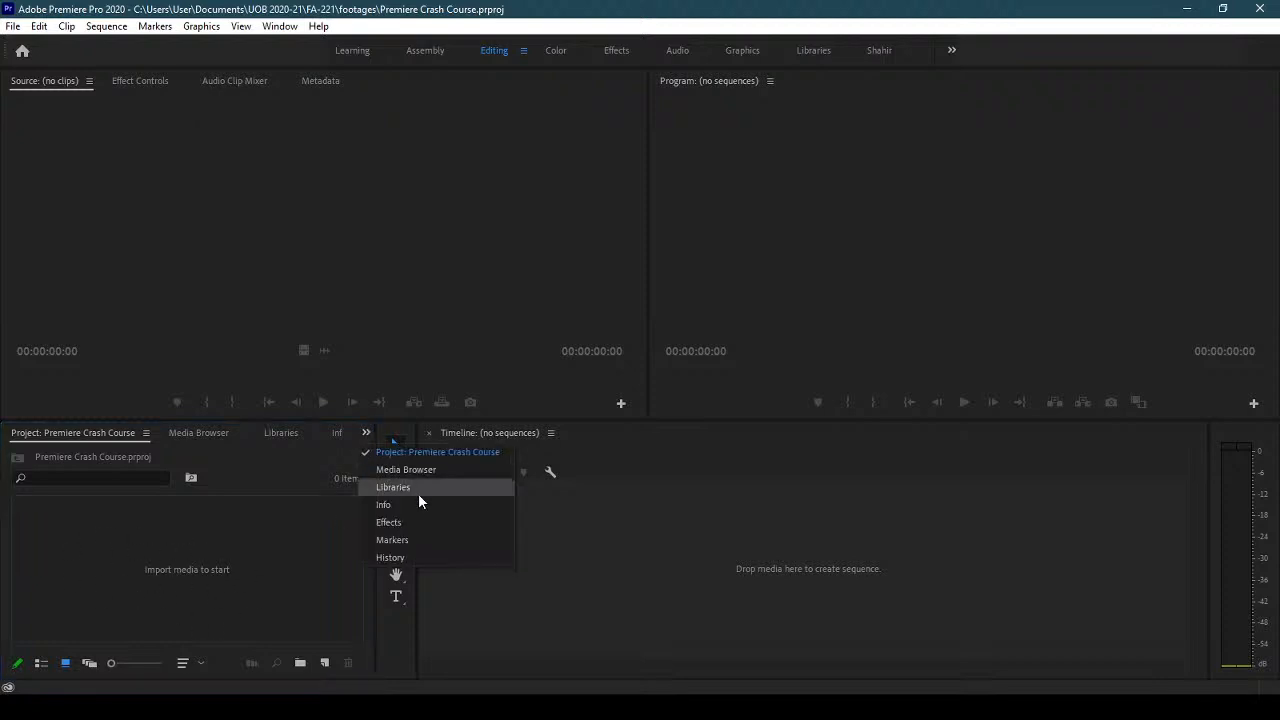
{"action": "left_click", "coordinate": [419, 487]}
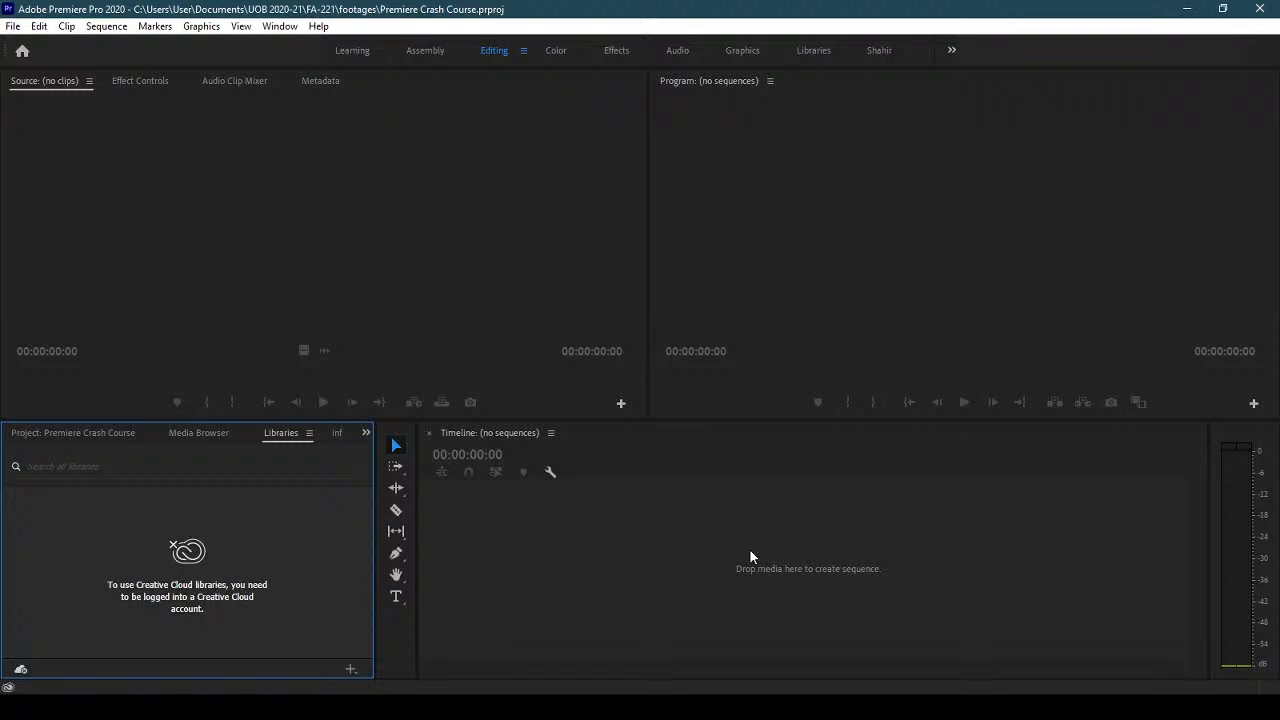
{"action": "left_click", "coordinate": [366, 432]}
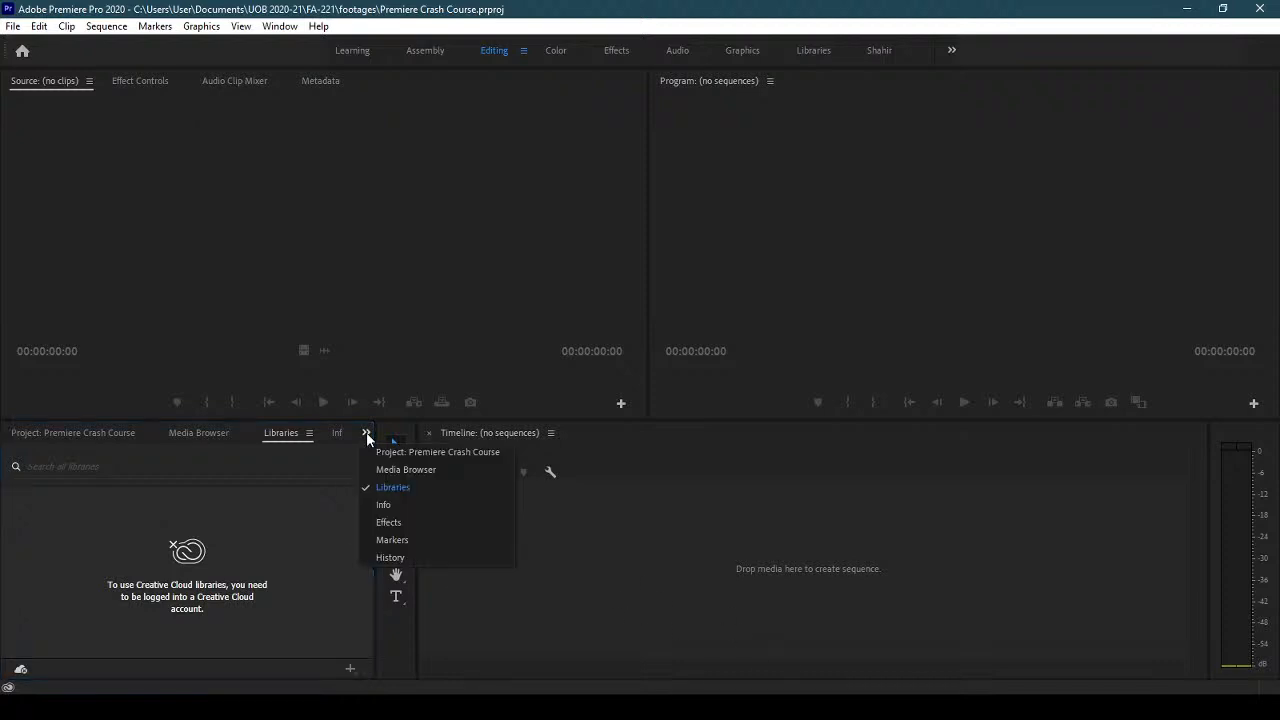
{"action": "left_click", "coordinate": [435, 510]}
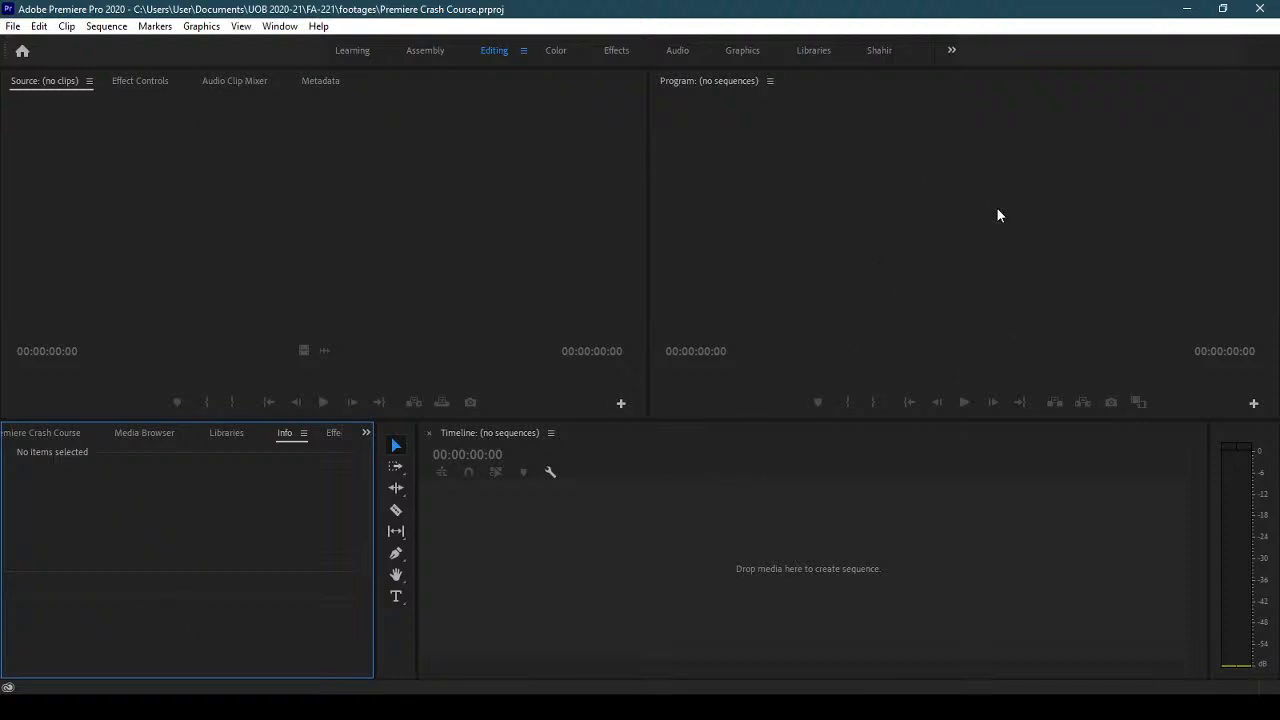
{"action": "left_click", "coordinate": [366, 432]}
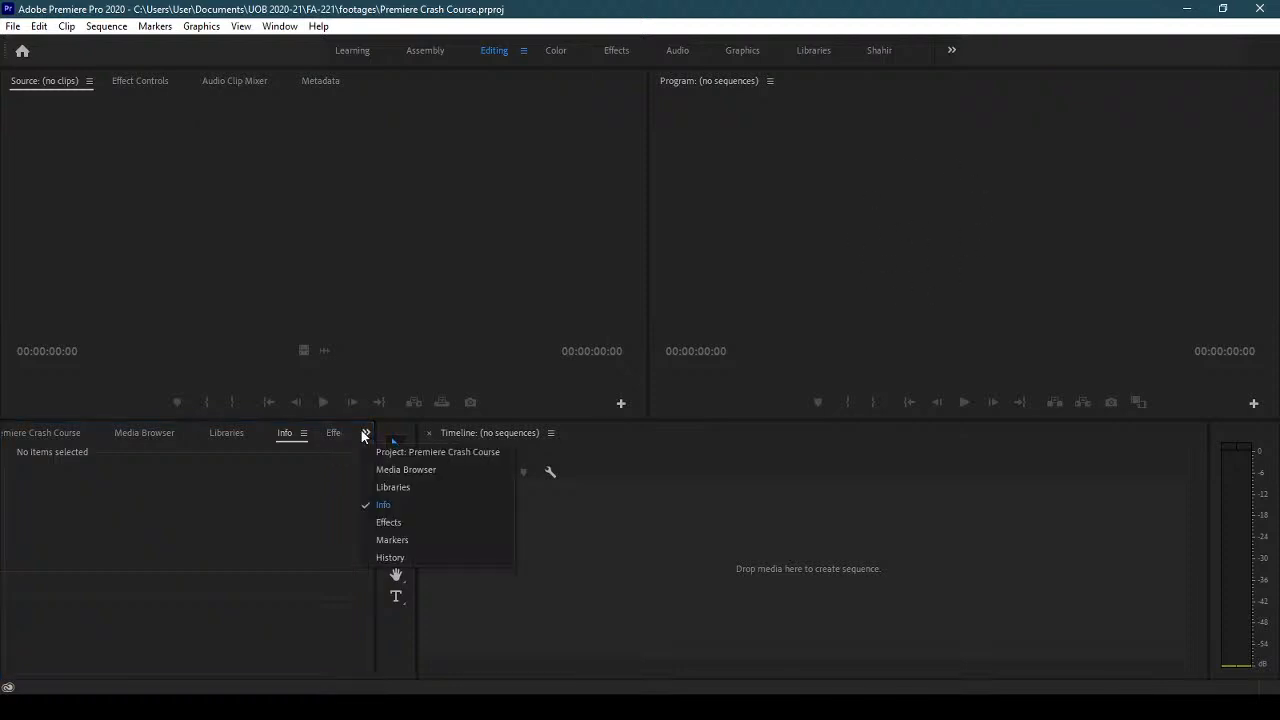
{"action": "left_click", "coordinate": [406, 520]}
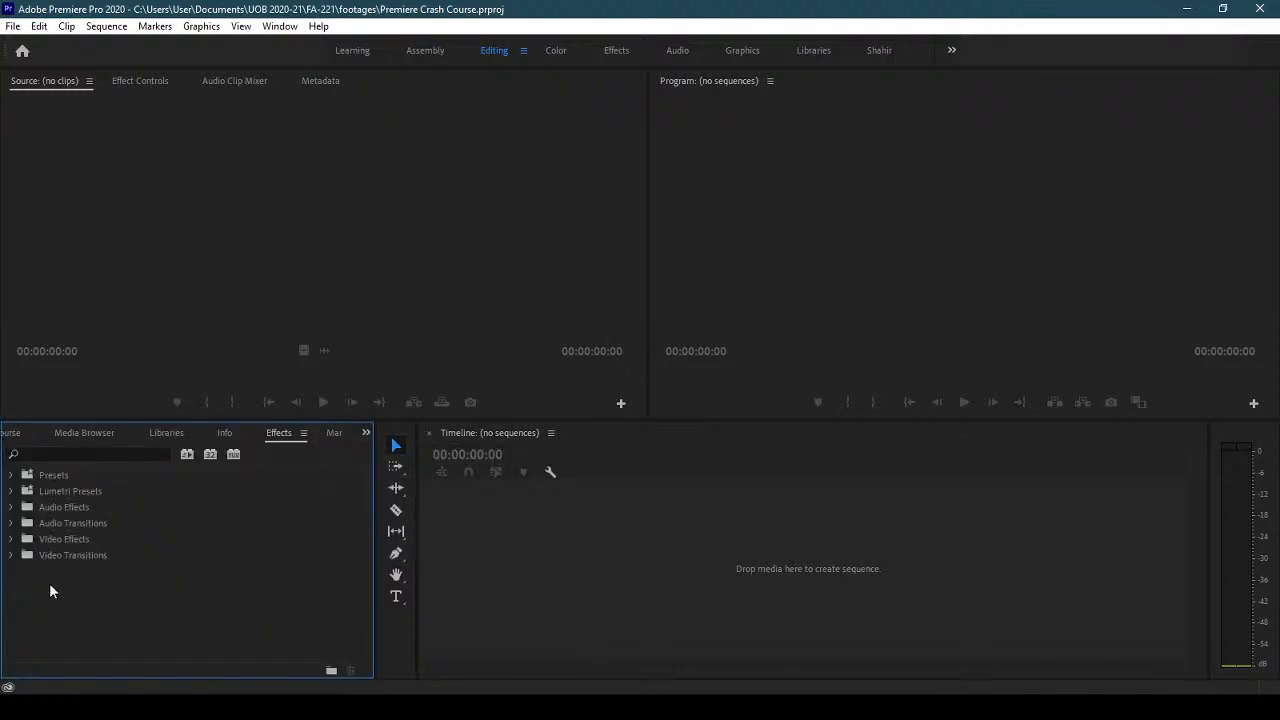
{"action": "left_click", "coordinate": [367, 432]}
{"action": "left_click", "coordinate": [431, 540]}
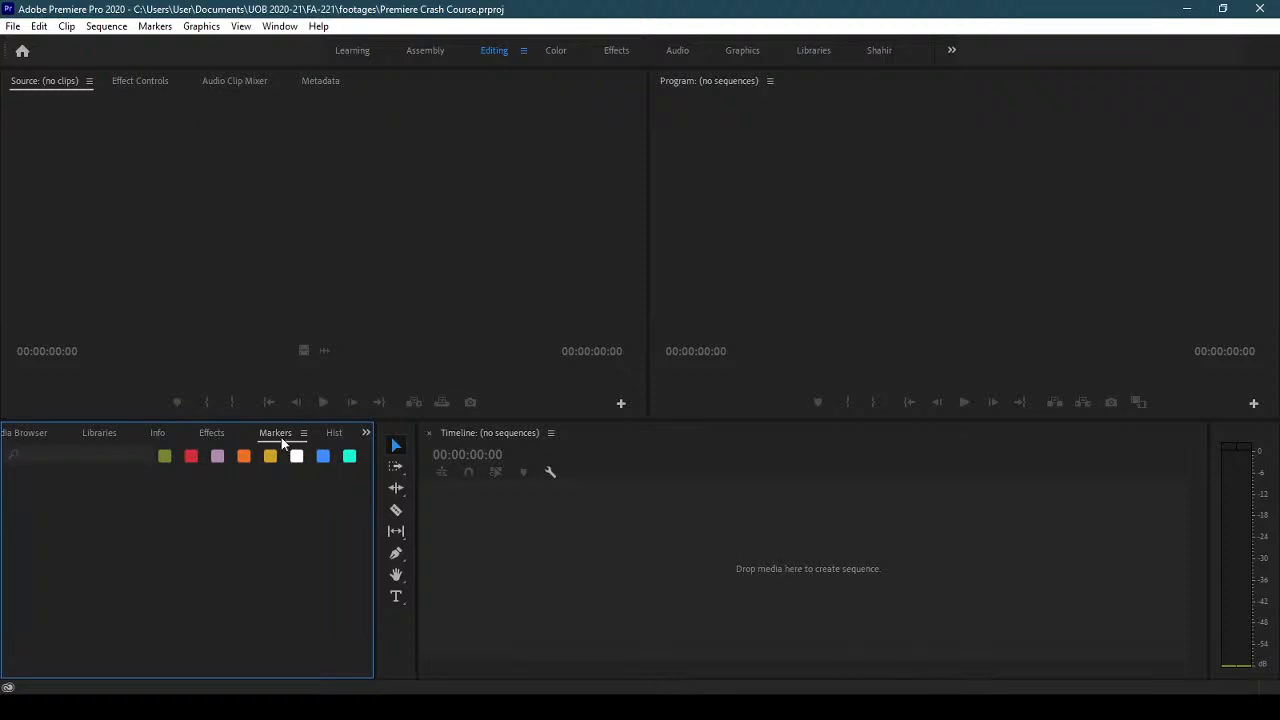
{"action": "left_click", "coordinate": [366, 432]}
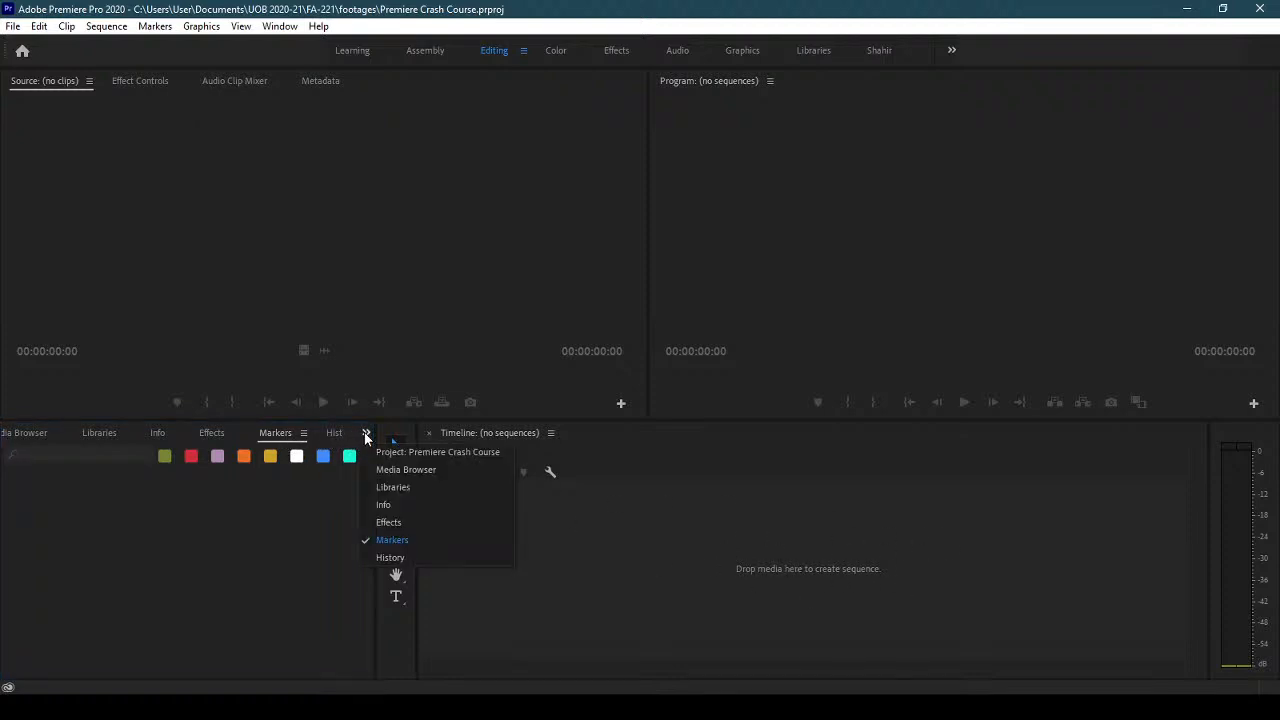
{"action": "left_click", "coordinate": [427, 558]}
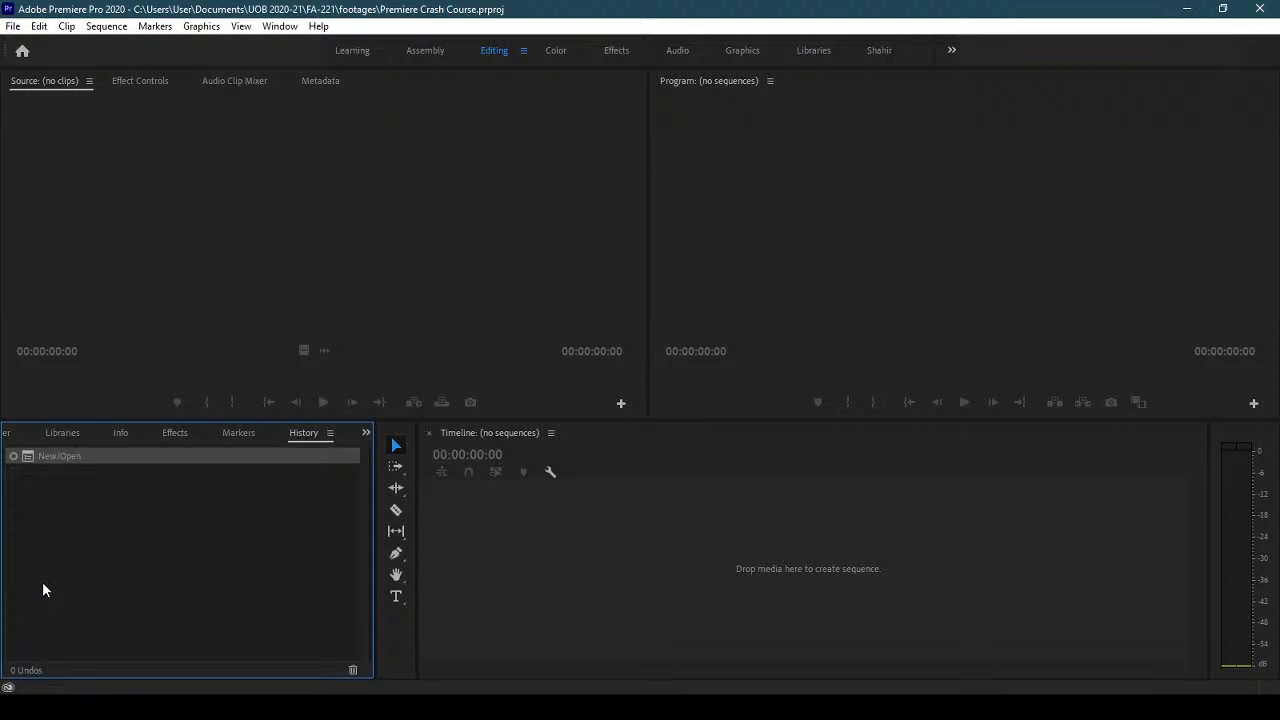
{"action": "left_click", "coordinate": [366, 434]}
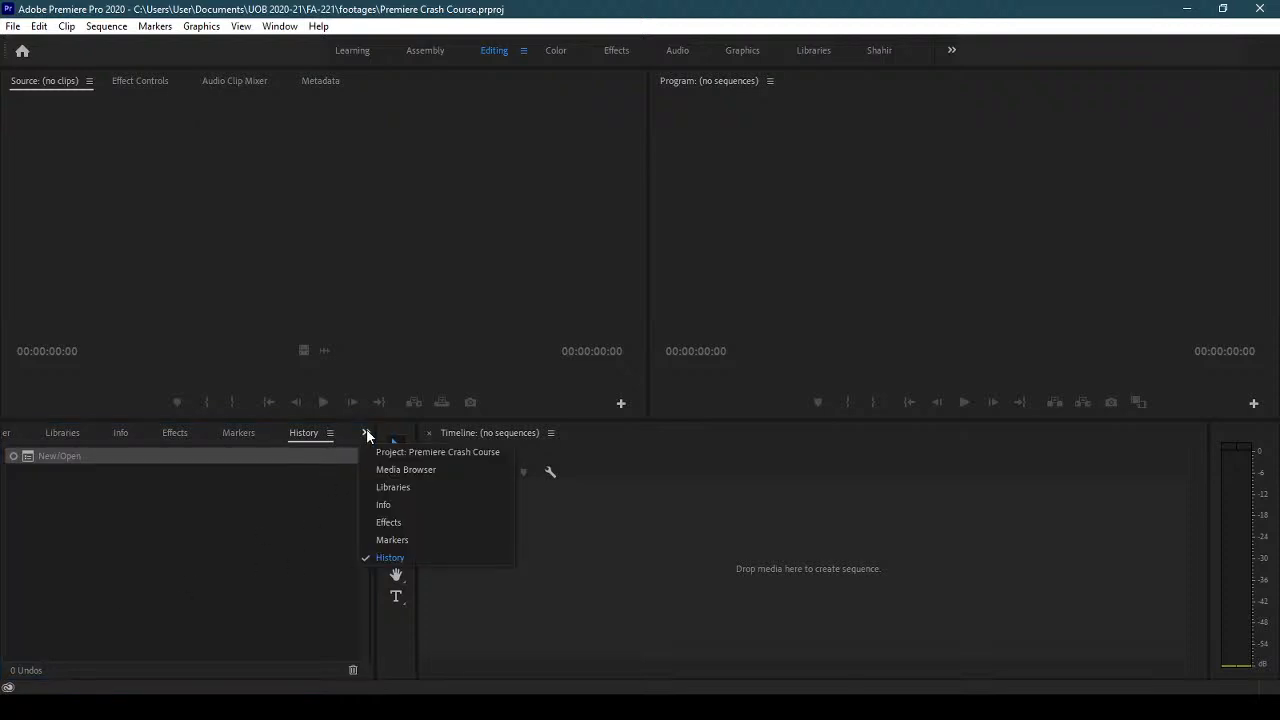
{"action": "left_click", "coordinate": [431, 453]}
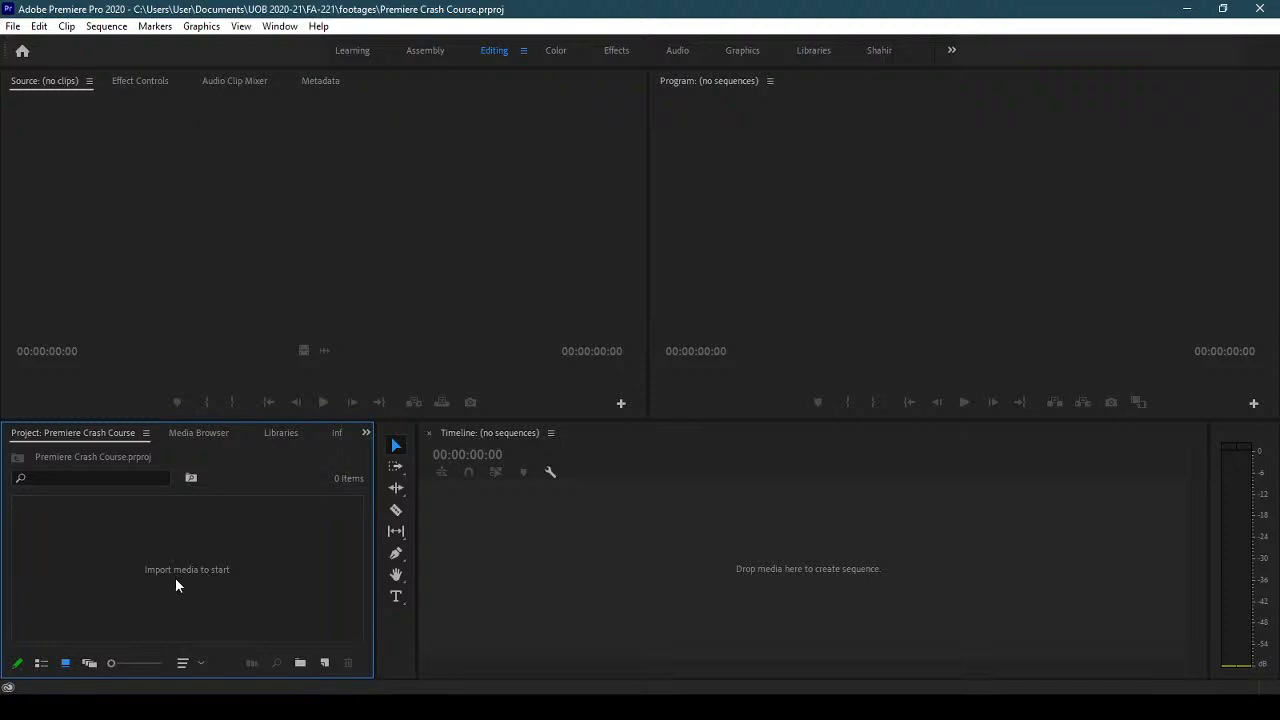
- Import all six mixkit MP4 clips from the footages folder in File Explorer into the project, and minimize File Explorer
{"action": "left_click", "coordinate": [13, 26]}
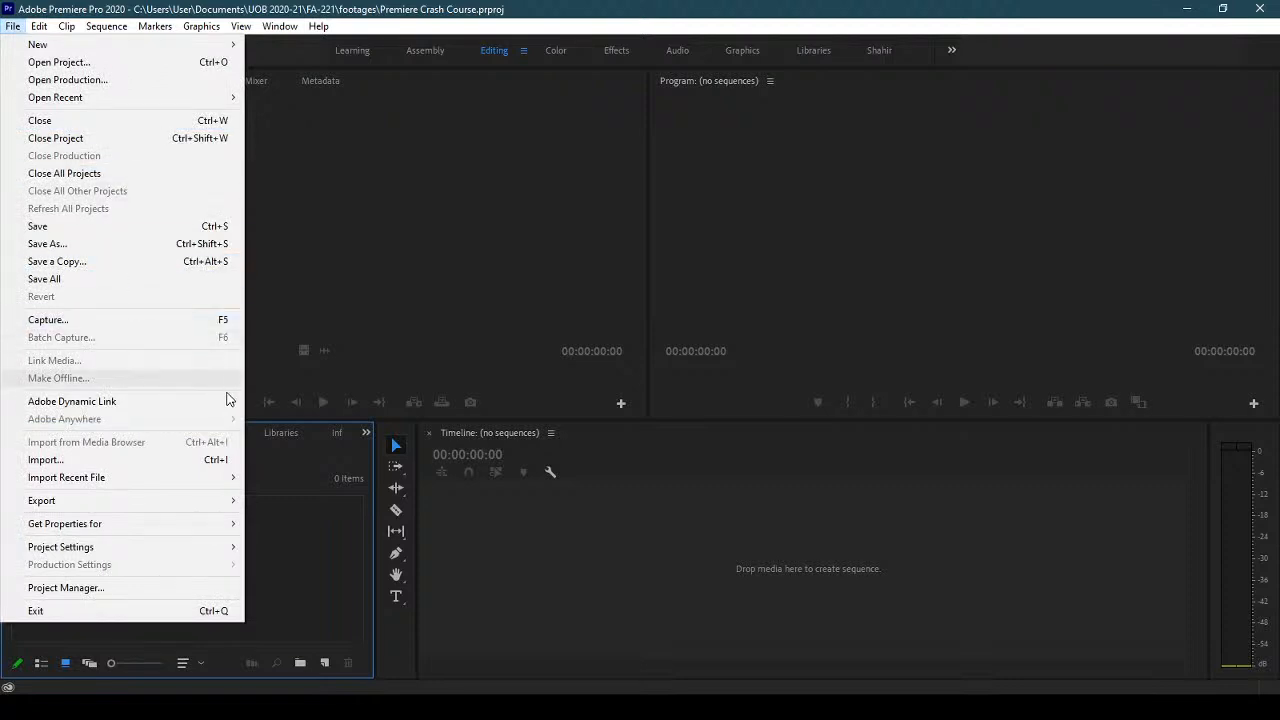
{"action": "left_click", "coordinate": [307, 564]}
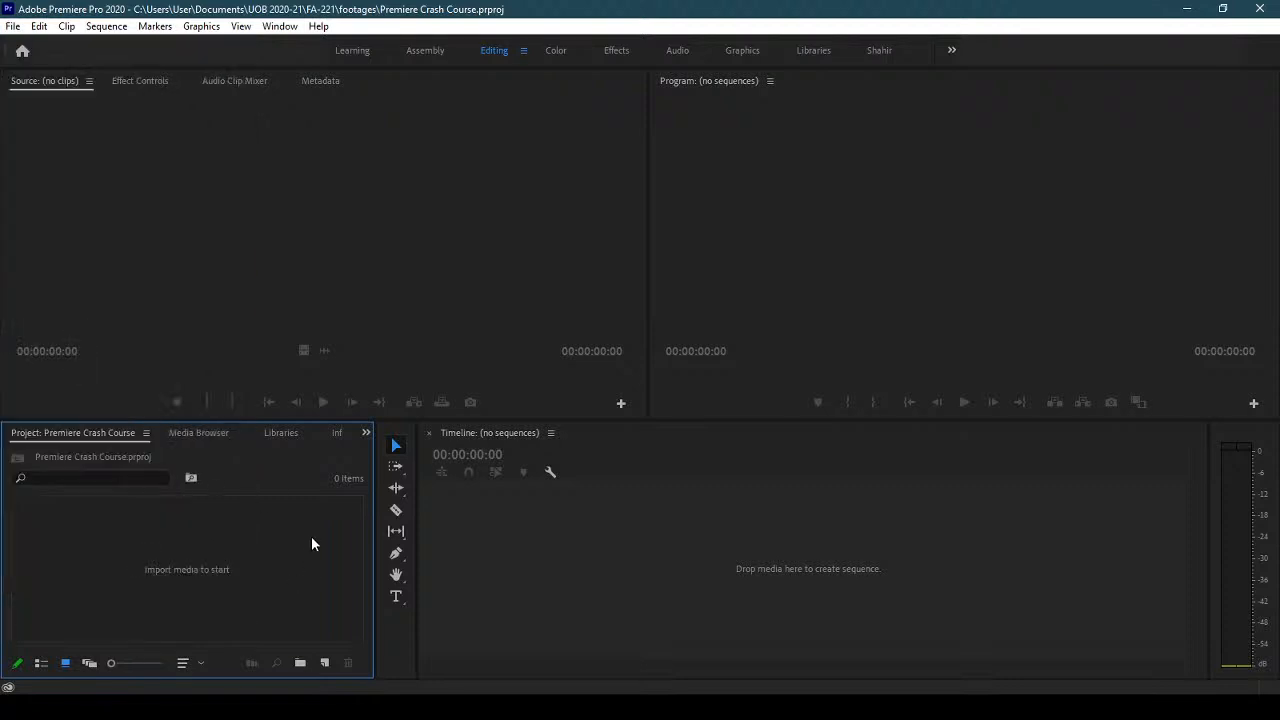
{"action": "key", "text": "ctrl+i"}
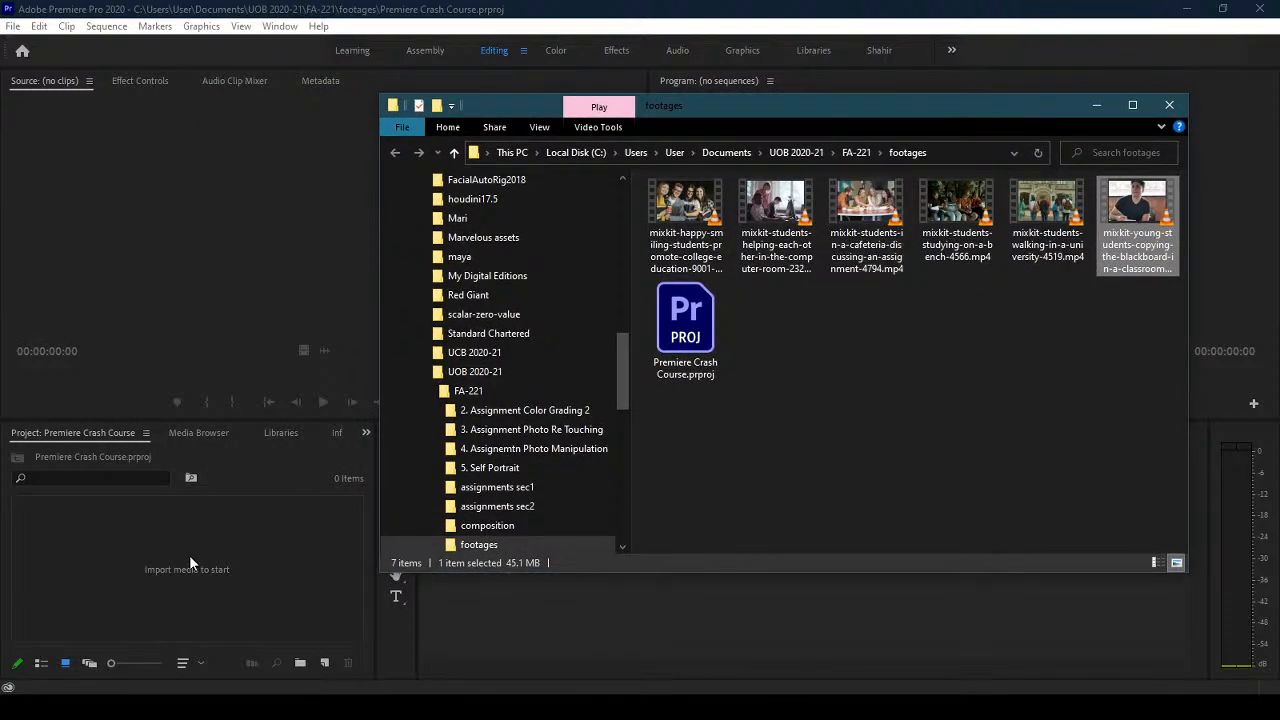
{"action": "left_click", "coordinate": [1068, 256]}
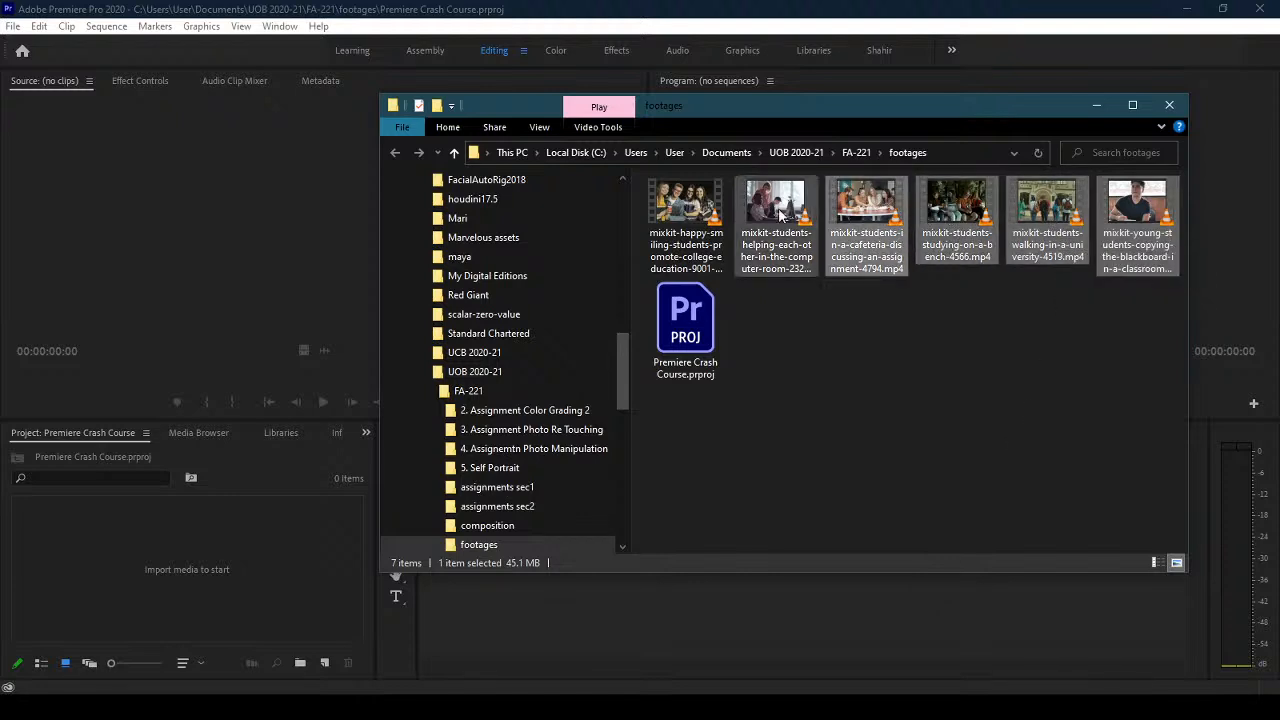
{"action": "left_click", "coordinate": [685, 216], "text": "shift"}
{"action": "left_click_drag", "start_coordinate": [685, 216], "coordinate": [203, 613]}
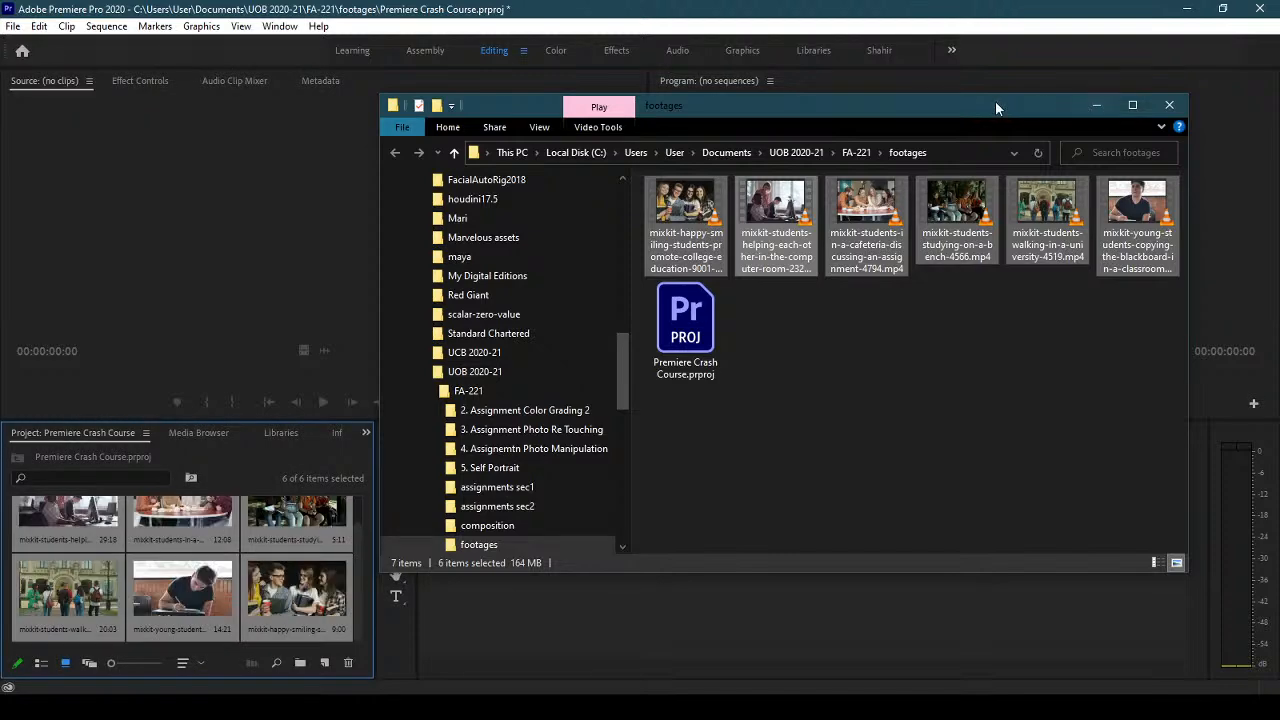
{"action": "left_click", "coordinate": [1097, 105]}
- Look over the imported clips, clear their selection, and select only the mixkit-students-helping clip in the project
{"action": "left_click_drag", "start_coordinate": [354, 581], "coordinate": [355, 622]}
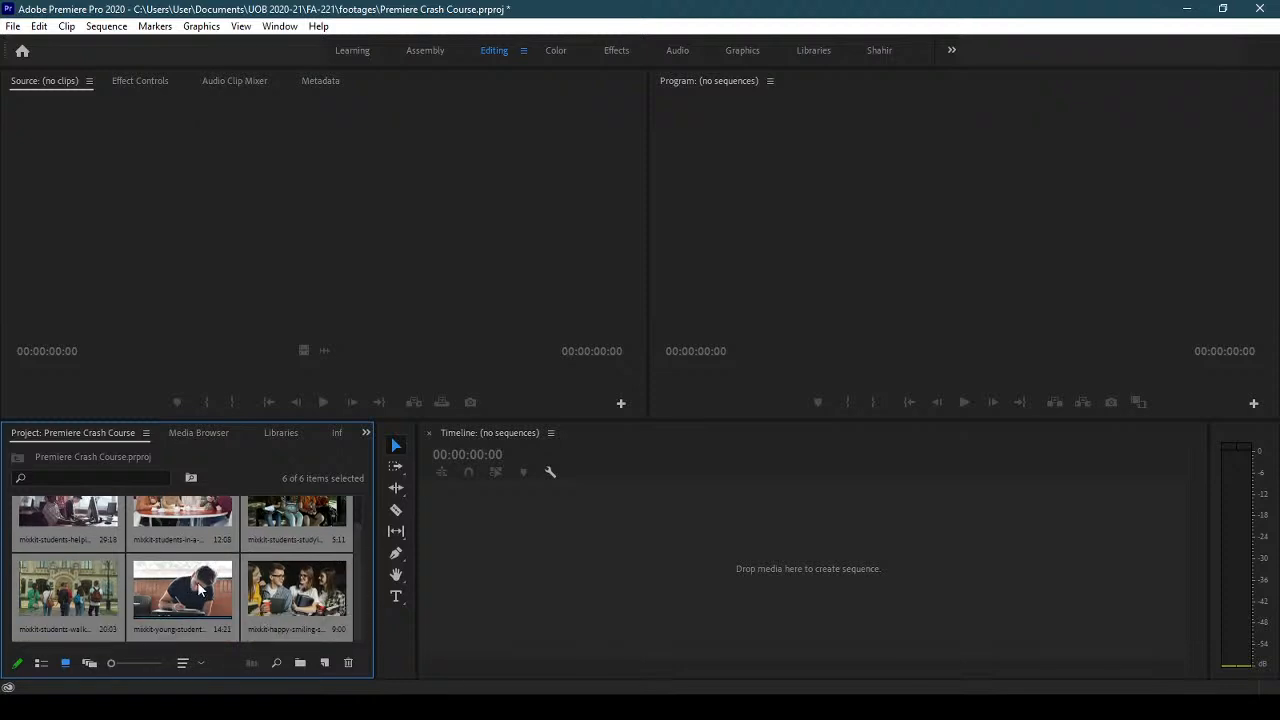
{"action": "scroll", "coordinate": [357, 568], "scroll_direction": "up", "scroll_amount": 1}
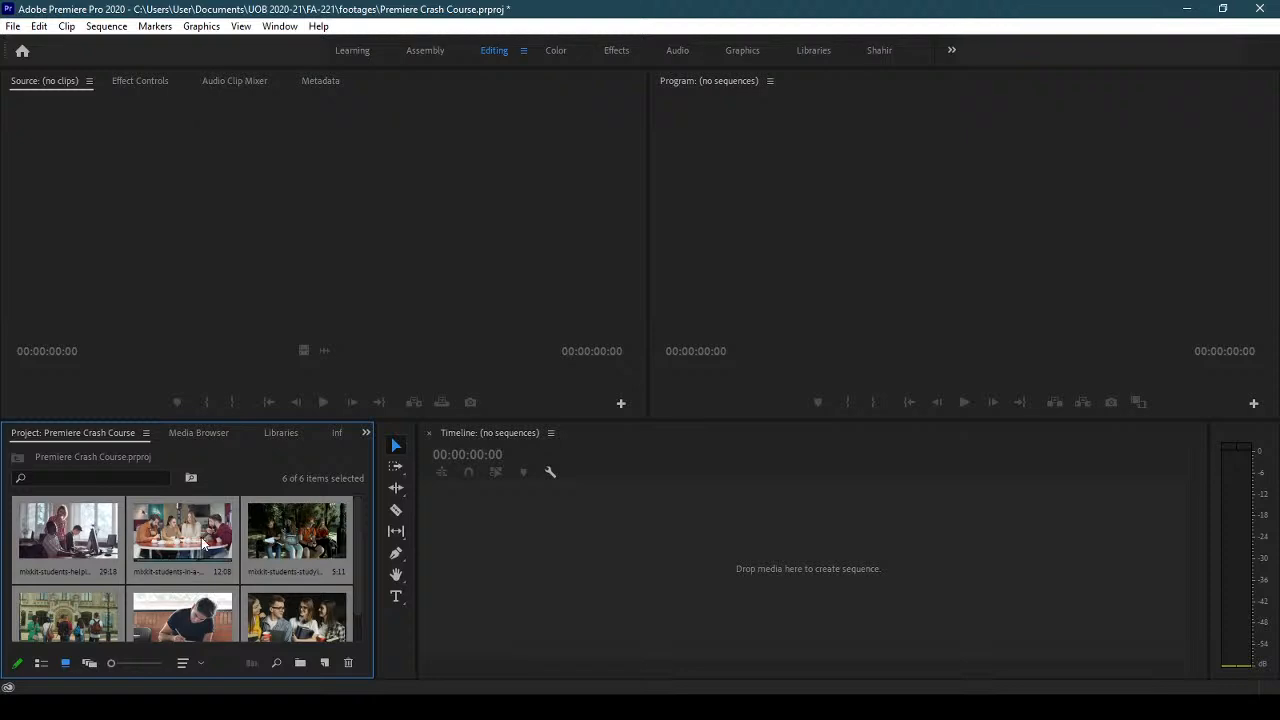
{"action": "left_click", "coordinate": [455, 532]}
{"action": "left_click", "coordinate": [86, 544]}
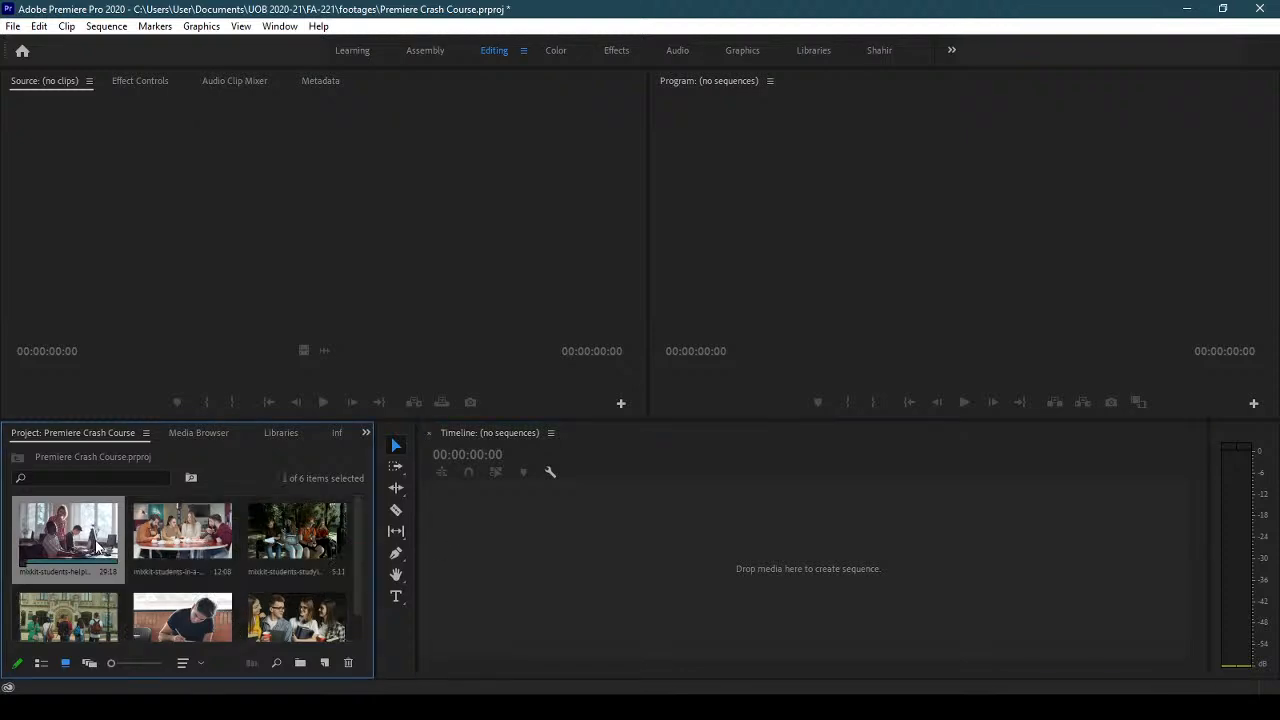
{"action": "left_click", "coordinate": [197, 587]}
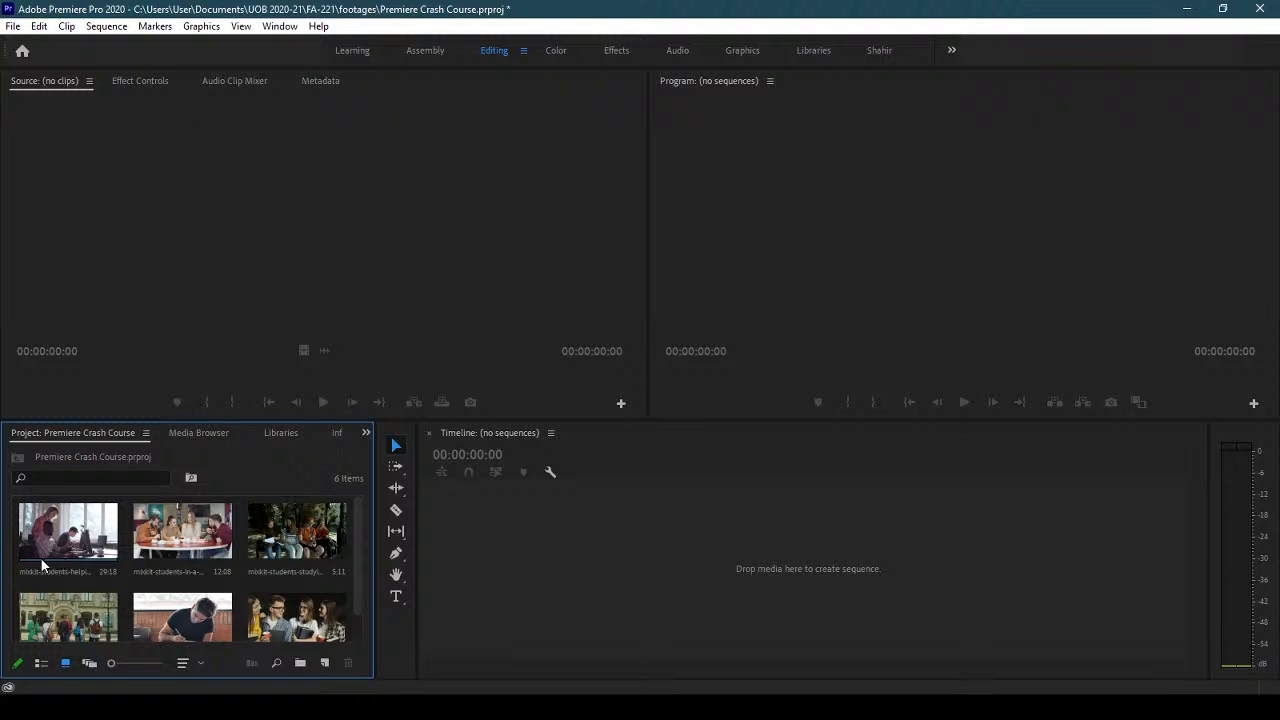
{"action": "left_click", "coordinate": [74, 558]}
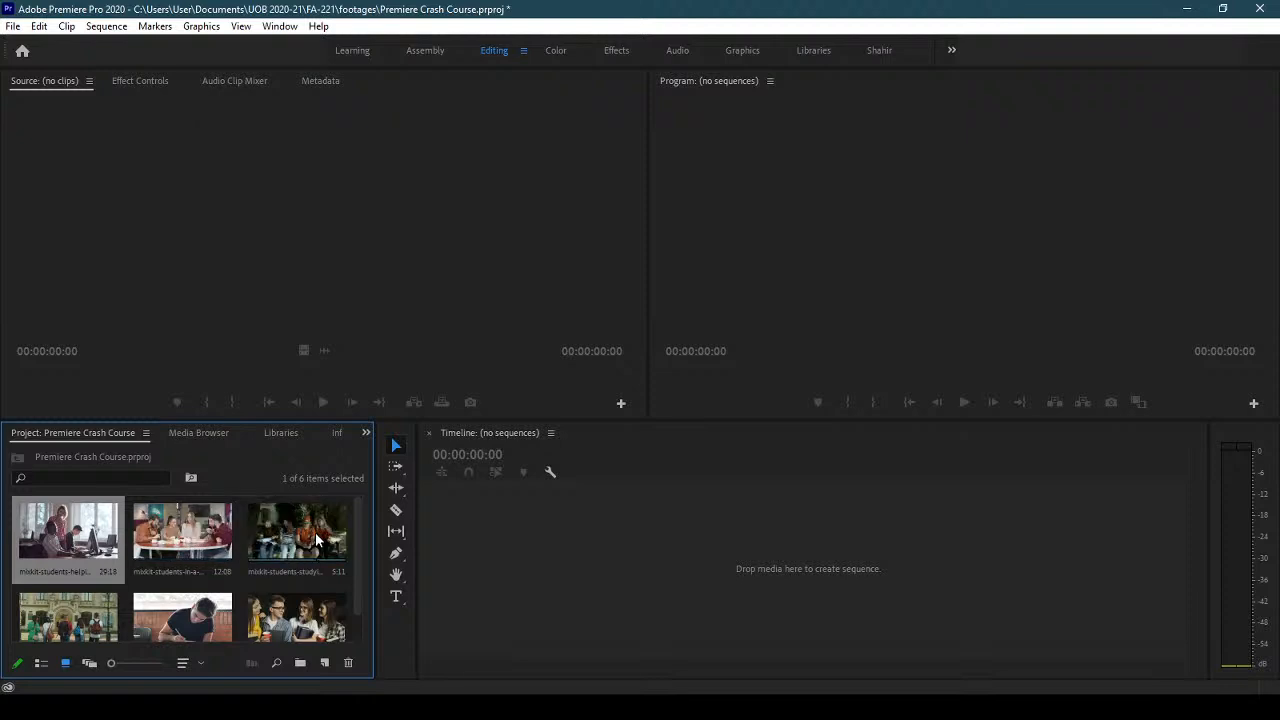
- Look over the six imported clips by selecting them one after another, finishing with the mixkit-happy-smiling clip
{"action": "left_click_drag", "start_coordinate": [357, 547], "coordinate": [363, 507]}
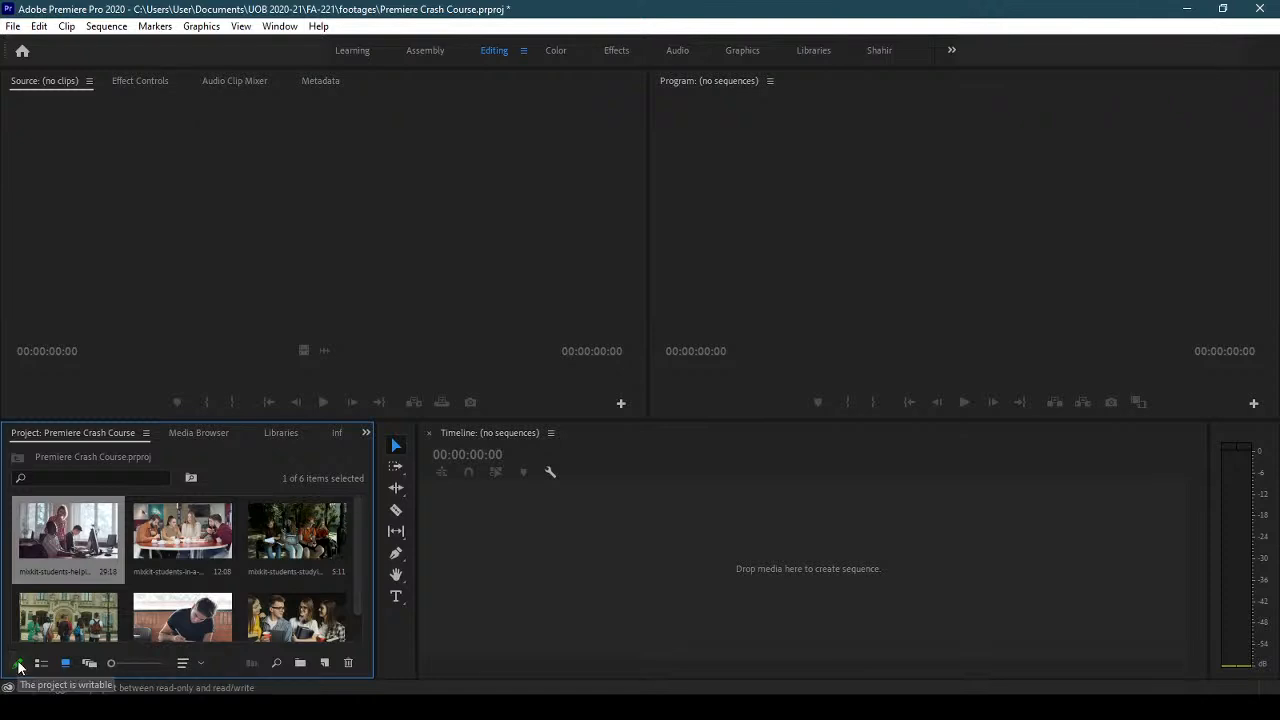
{"action": "left_click", "coordinate": [200, 543]}
{"action": "left_click", "coordinate": [299, 540]}
{"action": "left_click", "coordinate": [288, 621]}
{"action": "left_click", "coordinate": [155, 622]}
{"action": "left_click", "coordinate": [70, 624]}
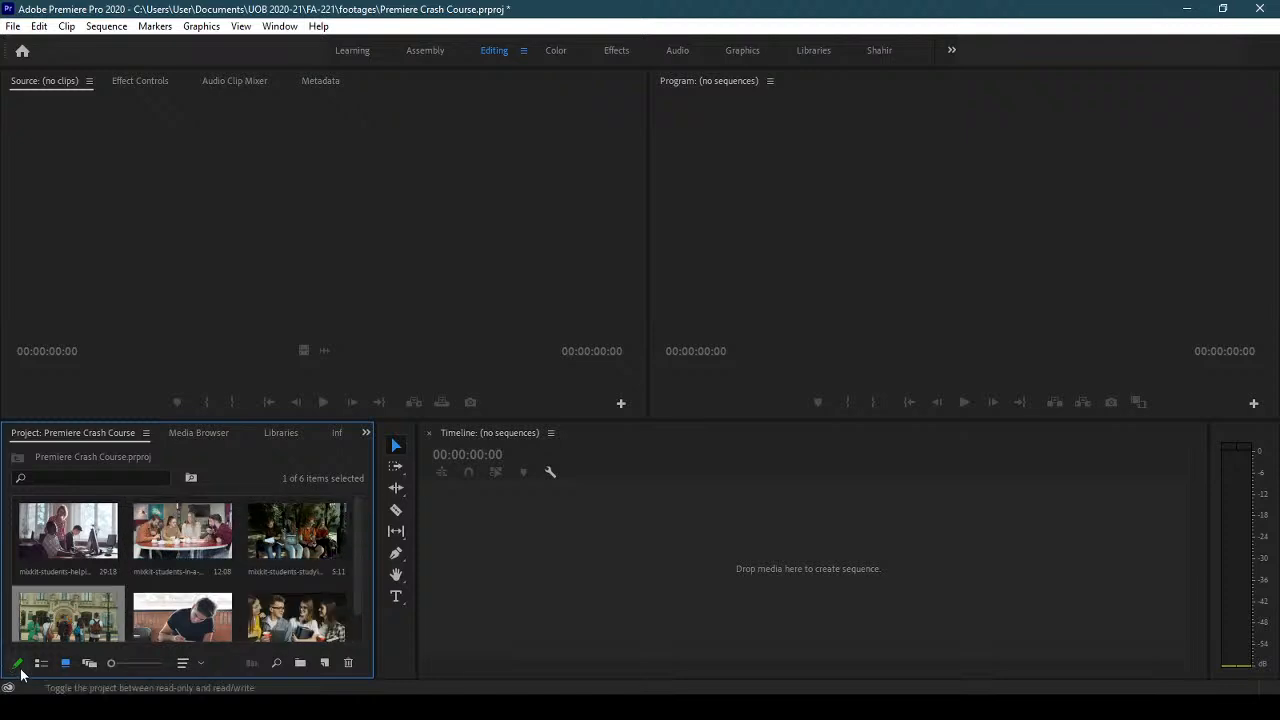
{"action": "scroll", "coordinate": [80, 590], "scroll_direction": "down", "scroll_amount": 1}
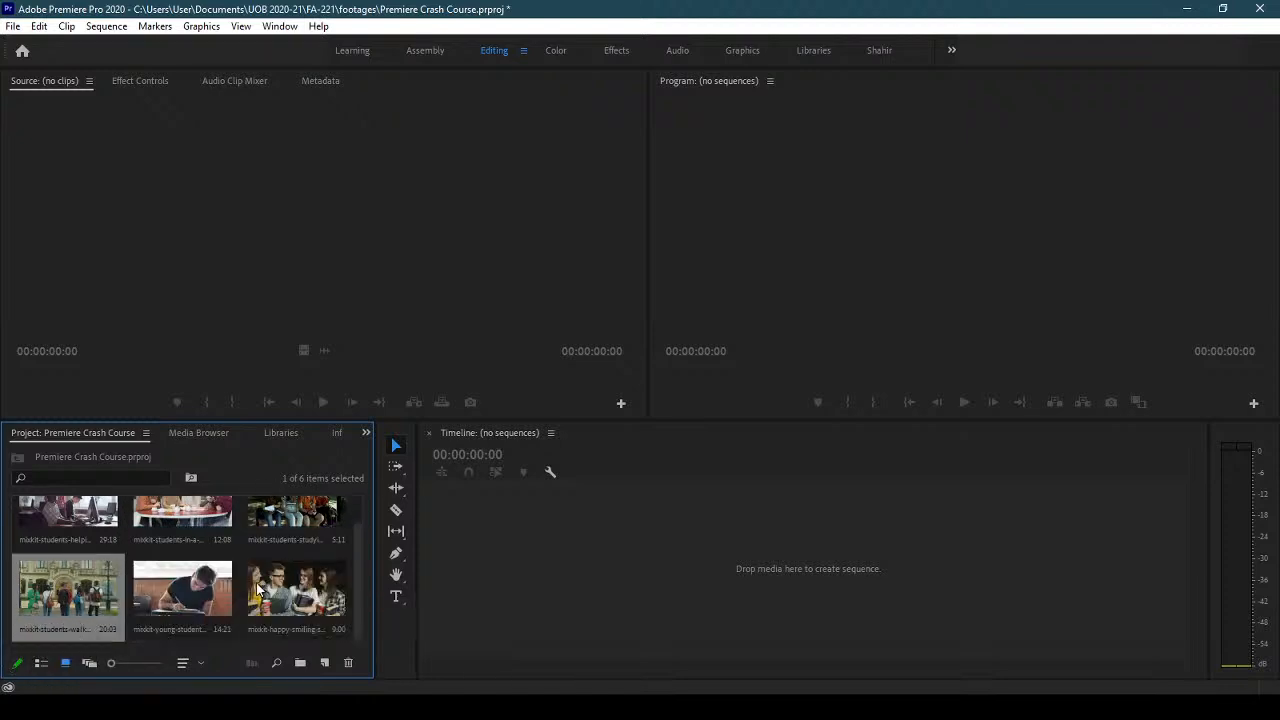
{"action": "left_click", "coordinate": [200, 591]}
{"action": "left_click", "coordinate": [309, 601]}
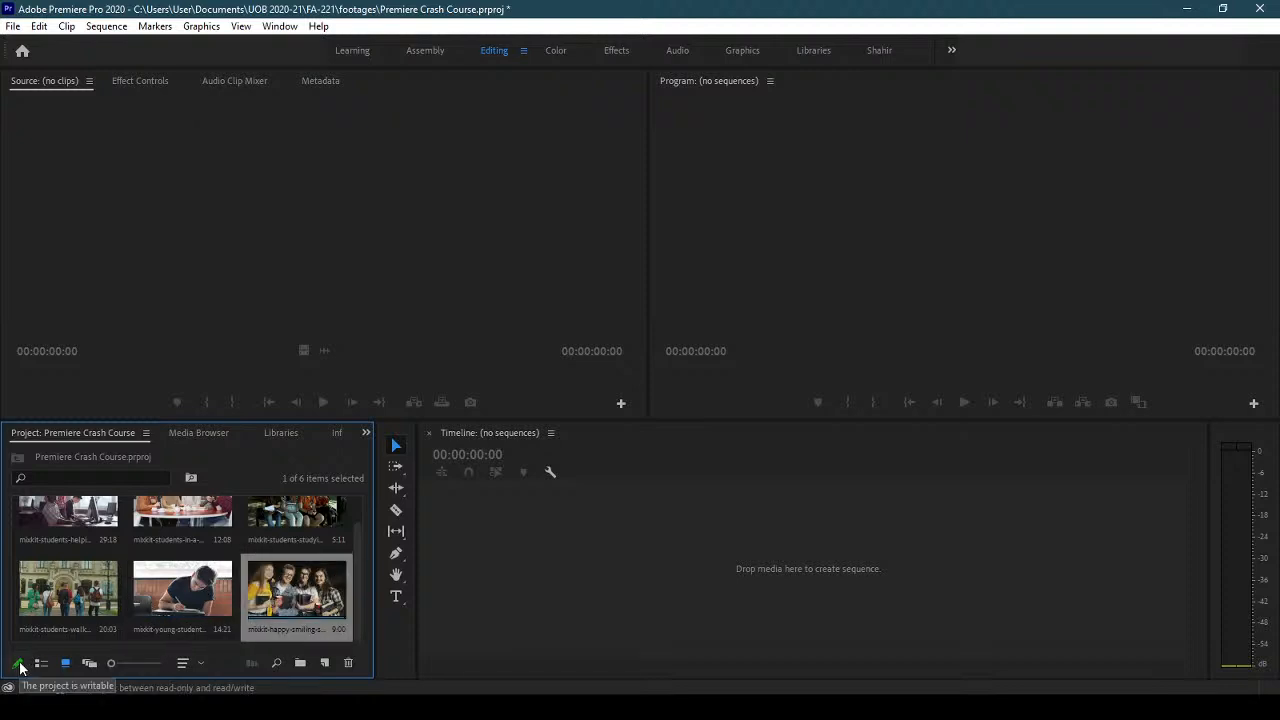
- Try to toggle the project to read-only mode, and cancel the switch at the save prompt
{"action": "left_click", "coordinate": [19, 665]}
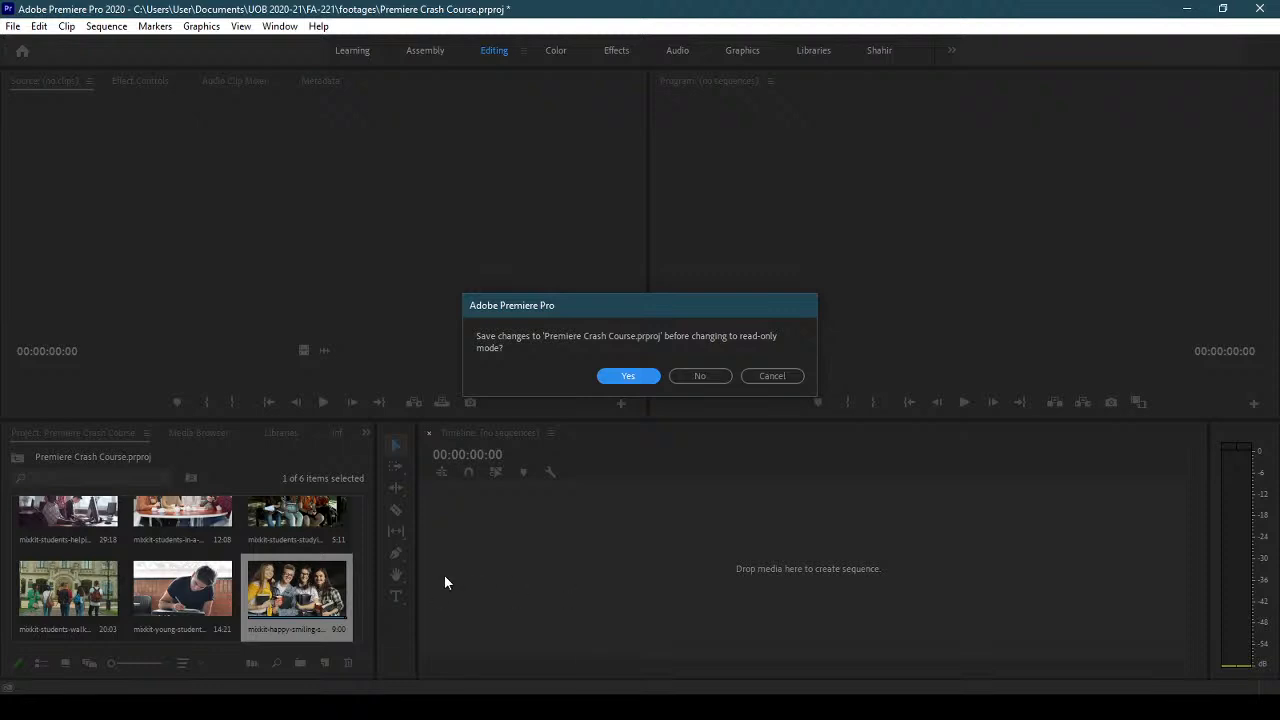
{"action": "left_click", "coordinate": [786, 377]}
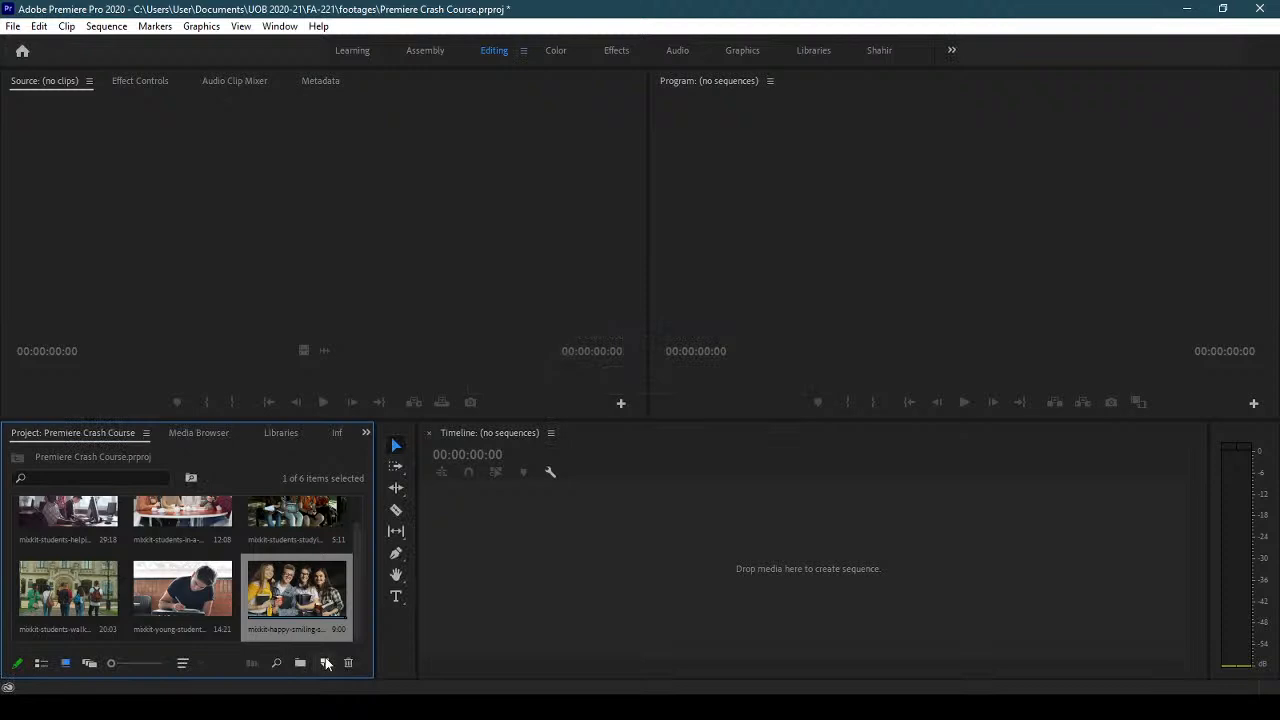
- Show the project clips in List View, clear their selection, and return to Icon View
{"action": "left_click", "coordinate": [46, 665]}
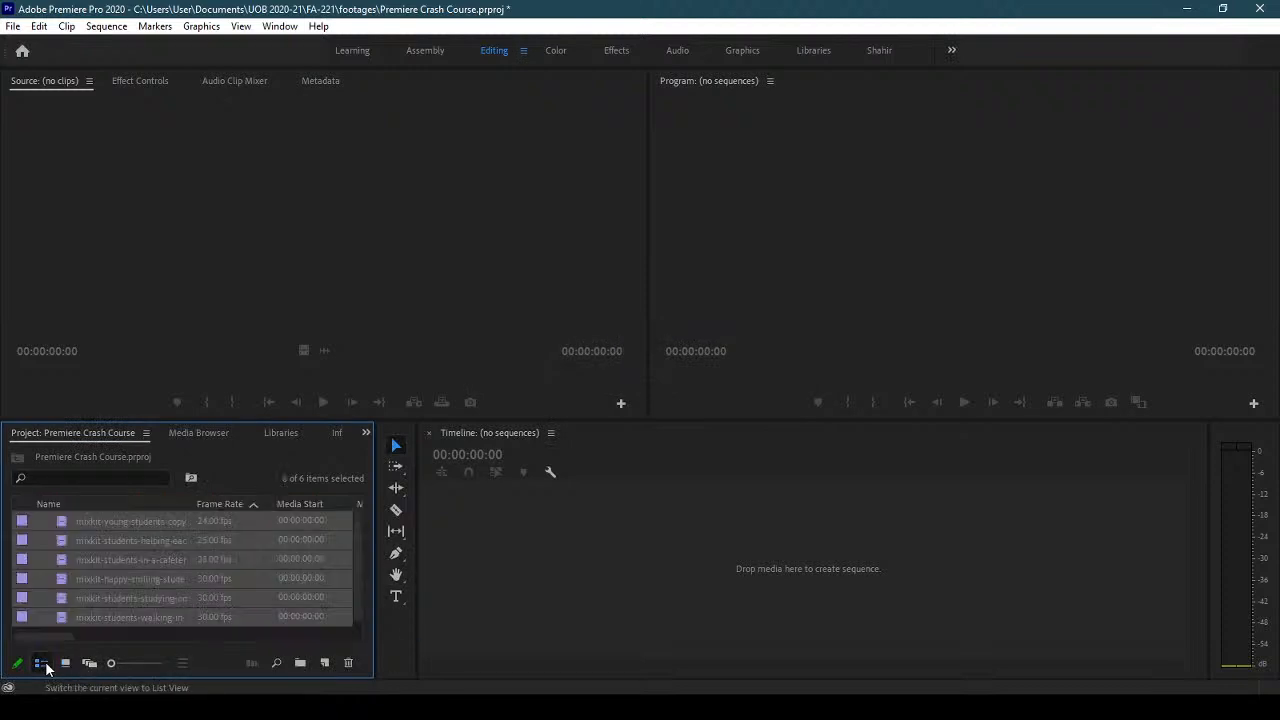
{"action": "left_click", "coordinate": [261, 629]}
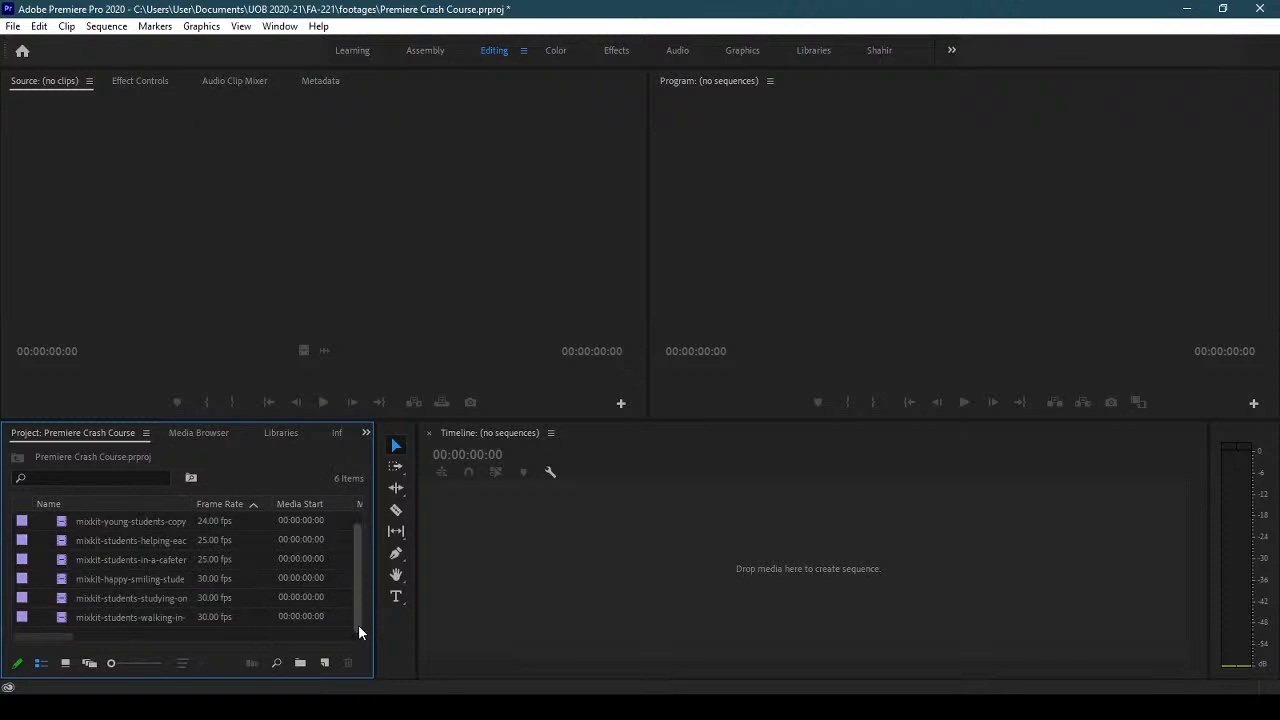
{"action": "left_click", "coordinate": [66, 663]}
{"action": "mouse_move", "coordinate": [357, 554]}
{"action": "left_mouse_down"}
{"action": "mouse_move", "coordinate": [356, 611]}
{"action": "mouse_move", "coordinate": [354, 534]}
{"action": "left_mouse_up"}
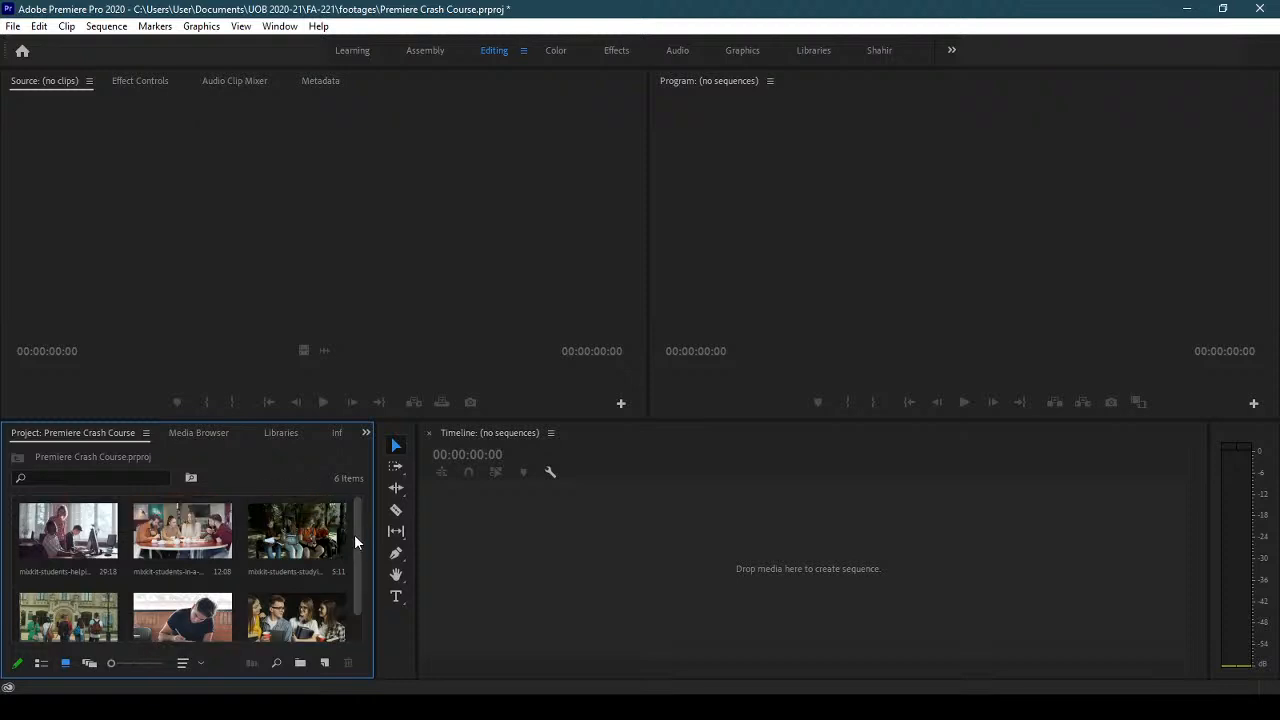
- Switch the project to Freeform View and reposition the mixkit-students-helping clip to the right of its original place
{"action": "left_click", "coordinate": [89, 663]}
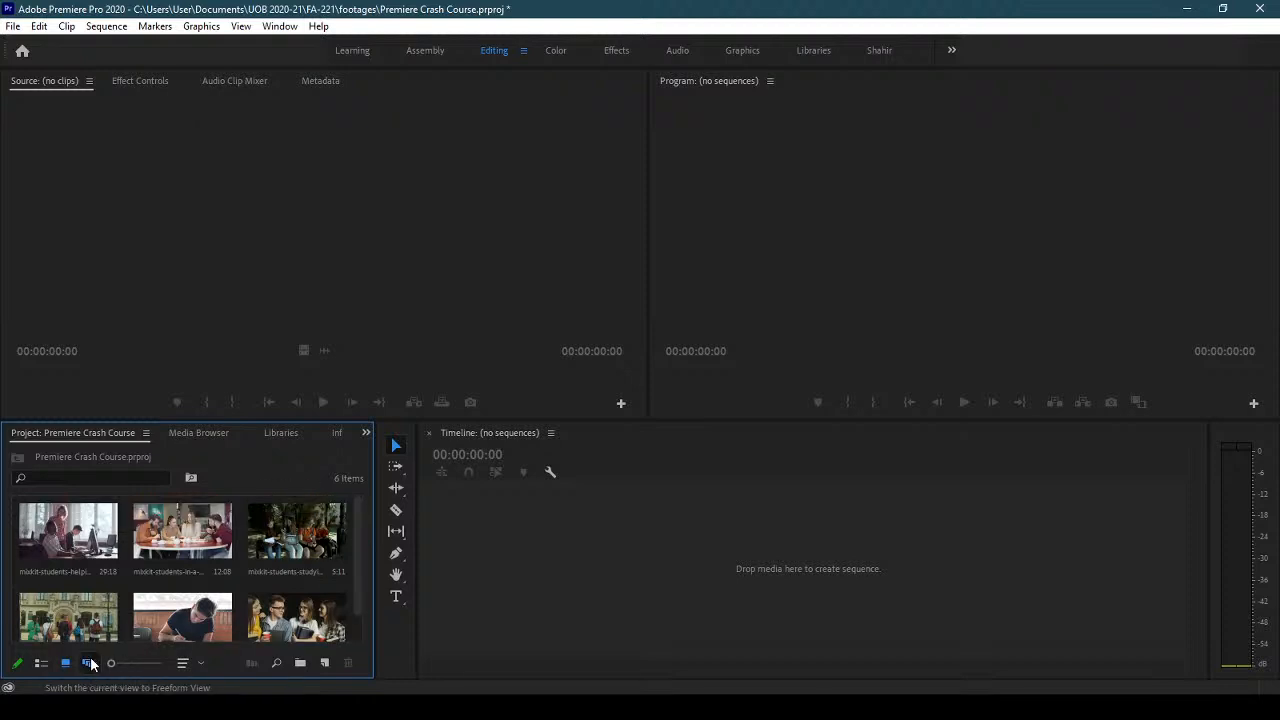
{"action": "left_click_drag", "start_coordinate": [350, 513], "coordinate": [349, 557]}
{"action": "mouse_move", "coordinate": [145, 637]}
{"action": "left_mouse_down"}
{"action": "mouse_move", "coordinate": [337, 641]}
{"action": "mouse_move", "coordinate": [158, 648]}
{"action": "left_mouse_up"}
{"action": "left_click_drag", "start_coordinate": [134, 564], "coordinate": [348, 504]}
{"action": "left_click_drag", "start_coordinate": [144, 527], "coordinate": [275, 559]}
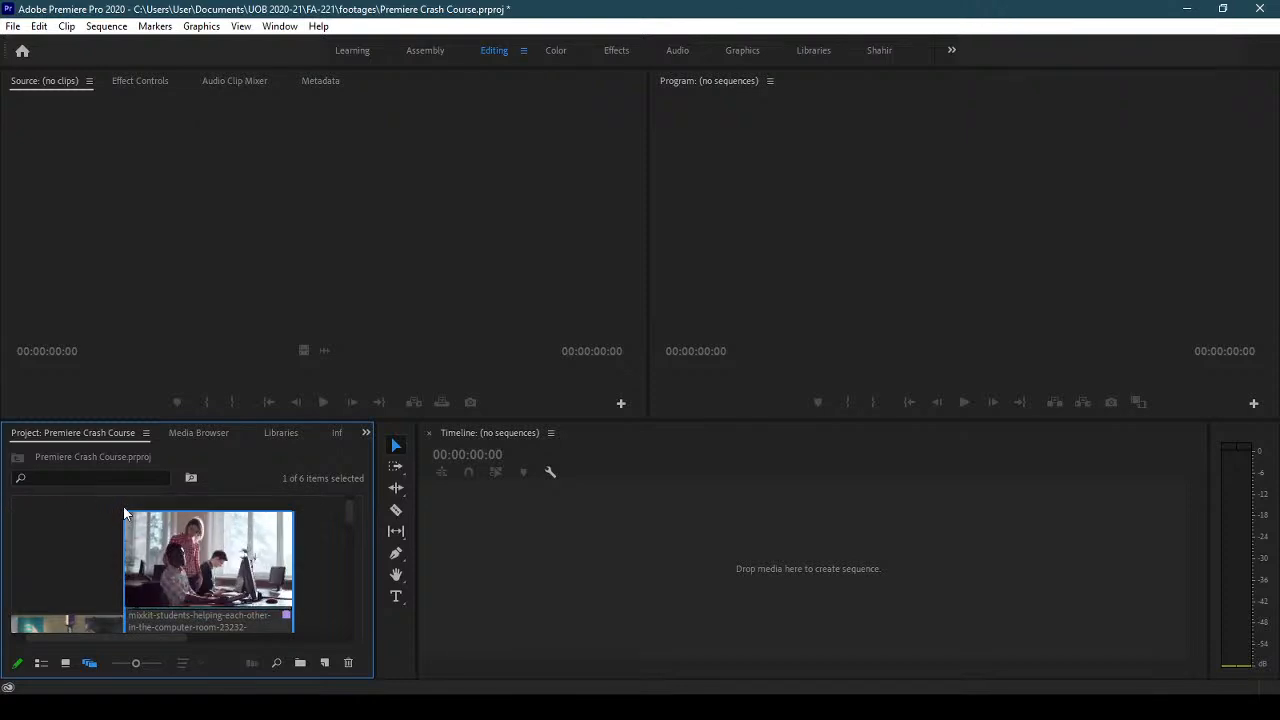
{"action": "left_click_drag", "start_coordinate": [174, 557], "coordinate": [220, 540]}
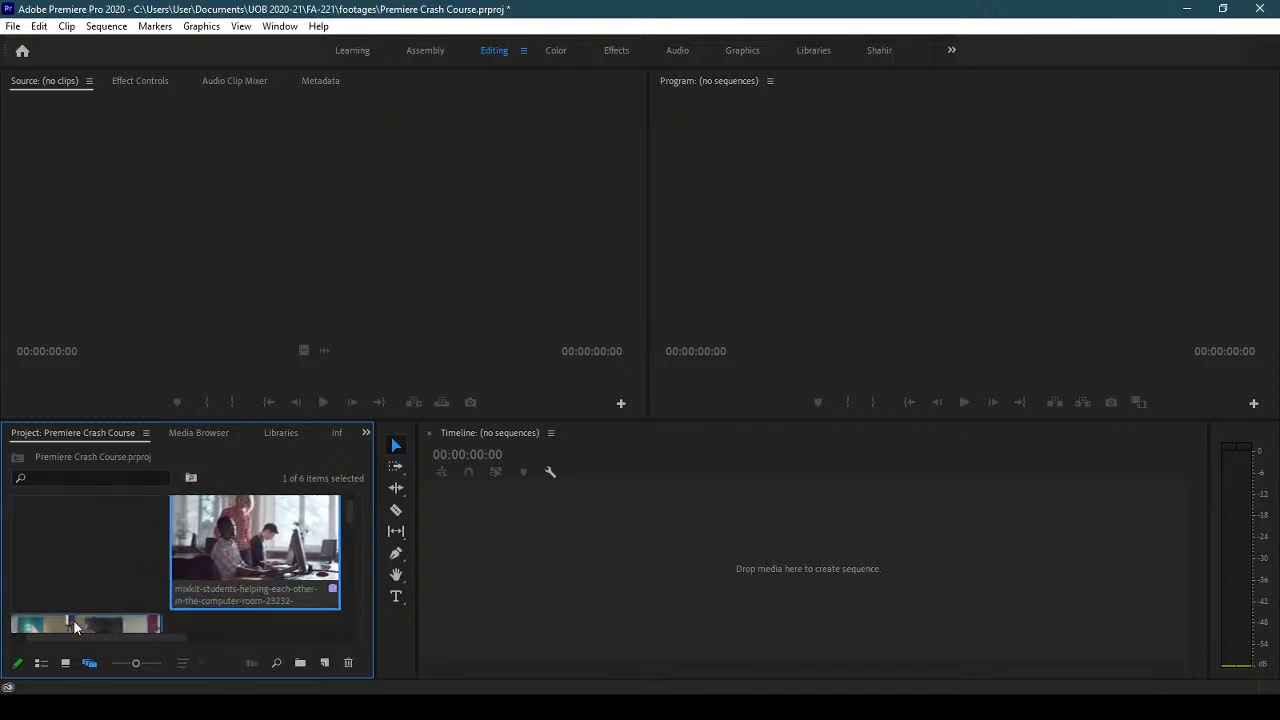
- Reduce the Freeform thumbnails to the smallest size and arrange the clips in rows, with the students-walking clip below the cafeteria clip
{"action": "left_click_drag", "start_coordinate": [136, 663], "coordinate": [110, 663]}
{"action": "left_click", "coordinate": [66, 590]}
{"action": "left_click_drag", "start_coordinate": [66, 590], "coordinate": [64, 543]}
{"action": "left_click_drag", "start_coordinate": [147, 530], "coordinate": [162, 549]}
{"action": "left_click_drag", "start_coordinate": [349, 527], "coordinate": [347, 552]}
{"action": "left_click_drag", "start_coordinate": [157, 588], "coordinate": [350, 613]}
{"action": "left_click", "coordinate": [346, 541]}
{"action": "left_click_drag", "start_coordinate": [65, 580], "coordinate": [223, 568]}
{"action": "left_click_drag", "start_coordinate": [68, 605], "coordinate": [224, 608]}
{"action": "left_click_drag", "start_coordinate": [347, 606], "coordinate": [348, 572]}
{"action": "left_click_drag", "start_coordinate": [62, 565], "coordinate": [212, 528]}
{"action": "left_click_drag", "start_coordinate": [347, 560], "coordinate": [346, 531]}
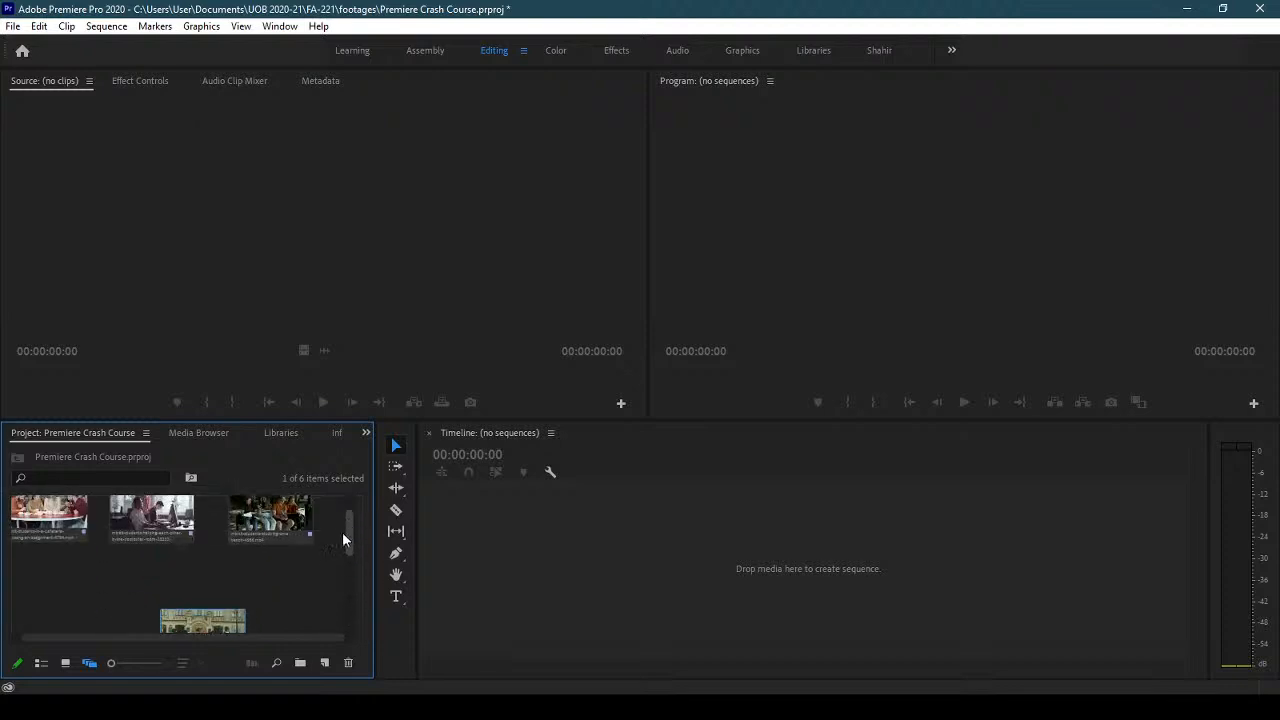
{"action": "left_click_drag", "start_coordinate": [206, 617], "coordinate": [55, 580]}
{"action": "mouse_move", "coordinate": [352, 549]}
{"action": "left_mouse_down"}
{"action": "mouse_move", "coordinate": [349, 619]}
{"action": "mouse_move", "coordinate": [347, 549]}
{"action": "left_mouse_up"}
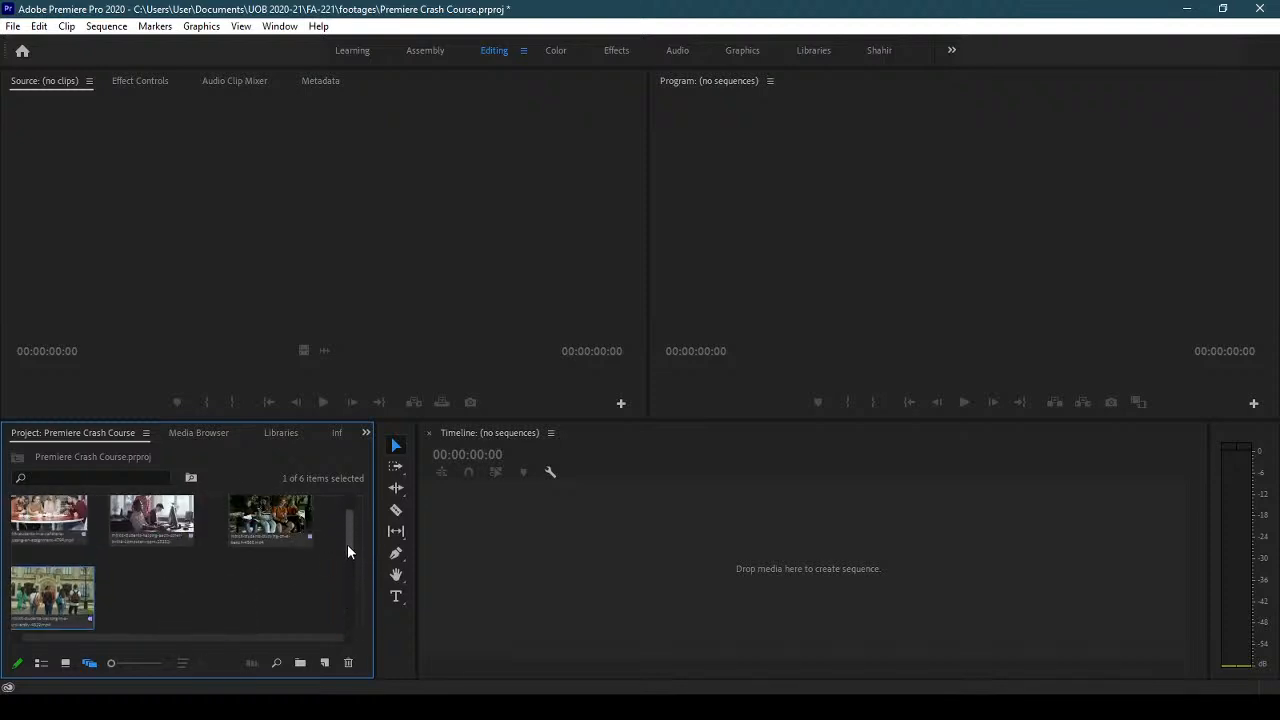
- Return the project to Icon View and sort the clip thumbnails by List View Sort
{"action": "left_click", "coordinate": [66, 662]}
{"action": "mouse_move", "coordinate": [112, 662]}
{"action": "left_mouse_down"}
{"action": "mouse_move", "coordinate": [145, 665]}
{"action": "mouse_move", "coordinate": [104, 666]}
{"action": "left_mouse_up"}
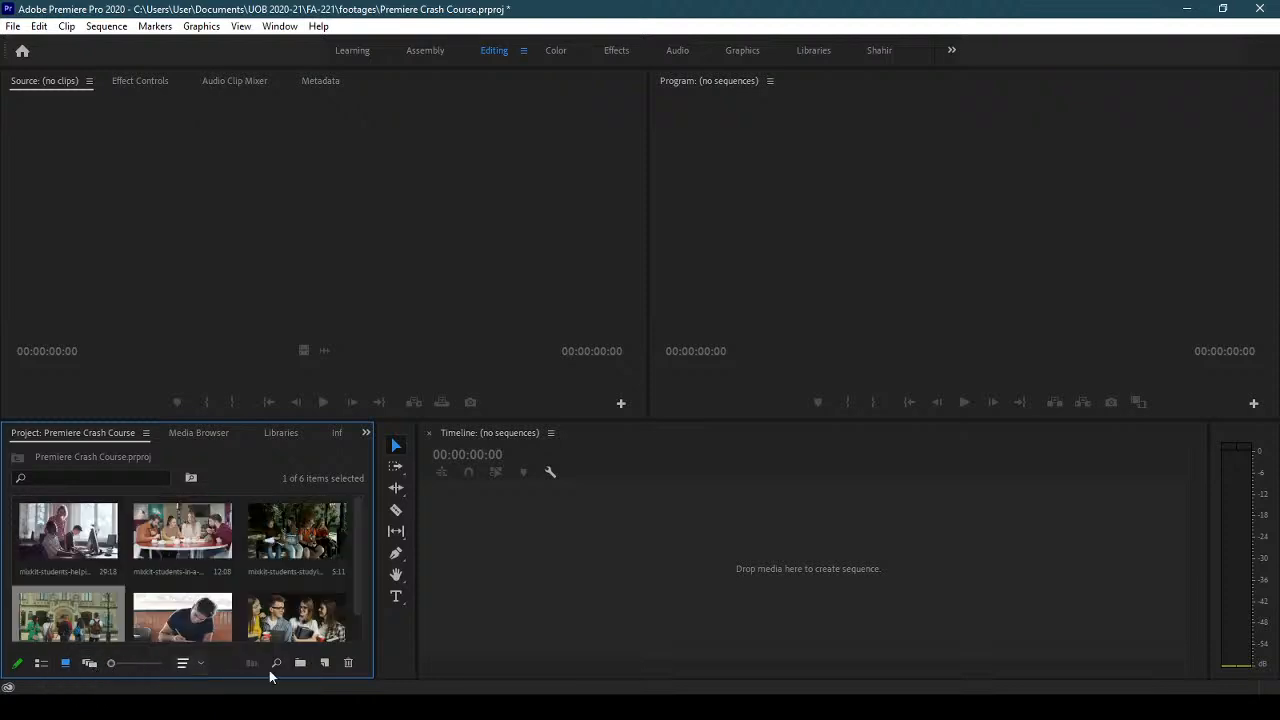
{"action": "left_click", "coordinate": [195, 664]}
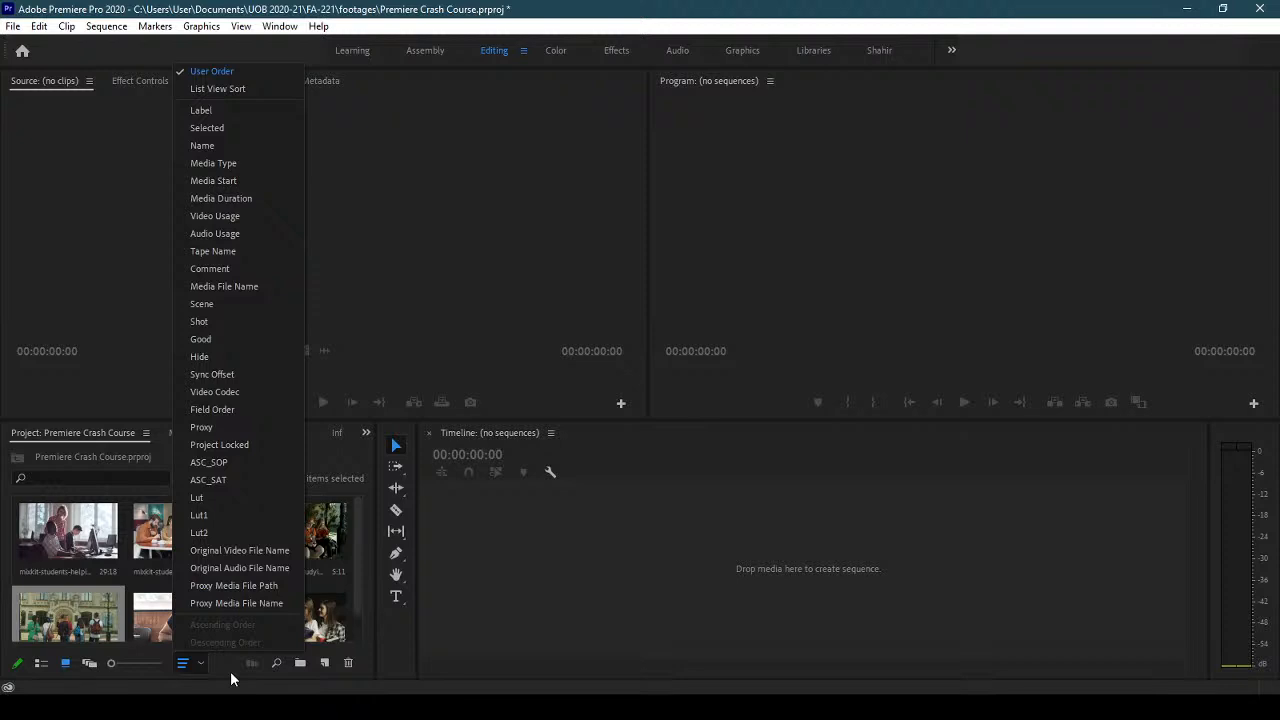
{"action": "left_click", "coordinate": [257, 92]}
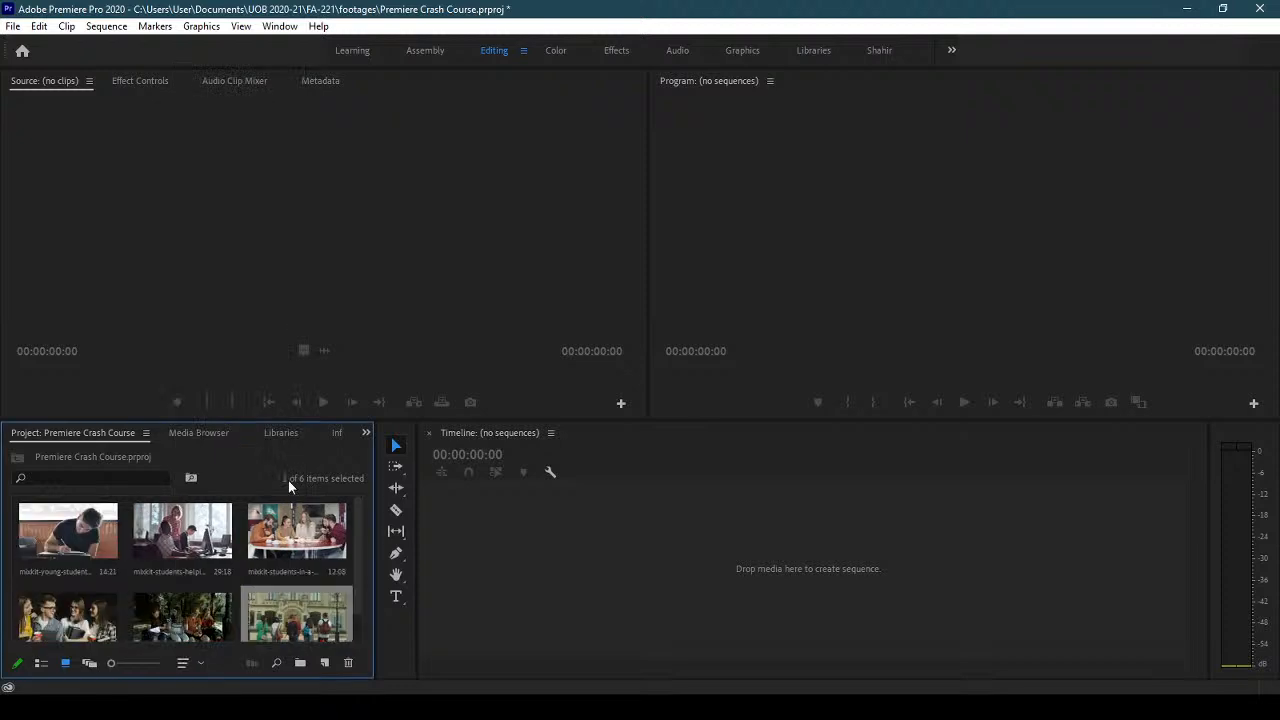
{"action": "left_click", "coordinate": [201, 665]}
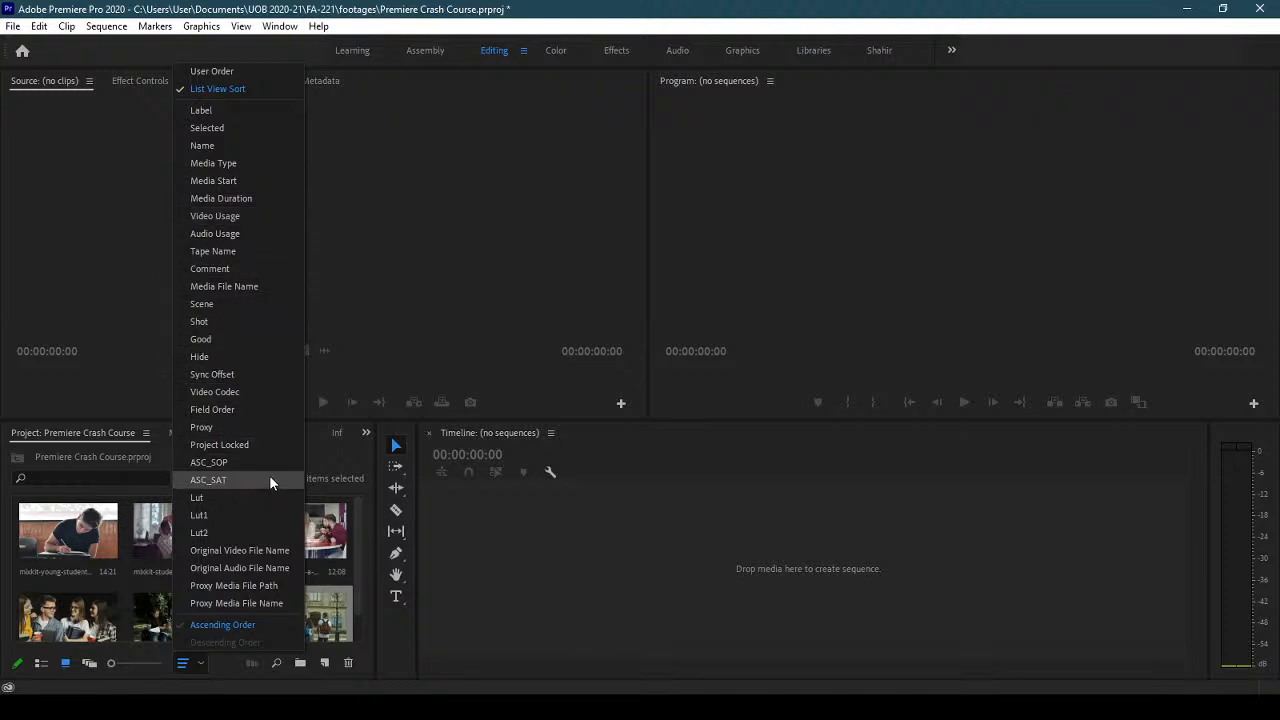
{"action": "left_click", "coordinate": [223, 681]}
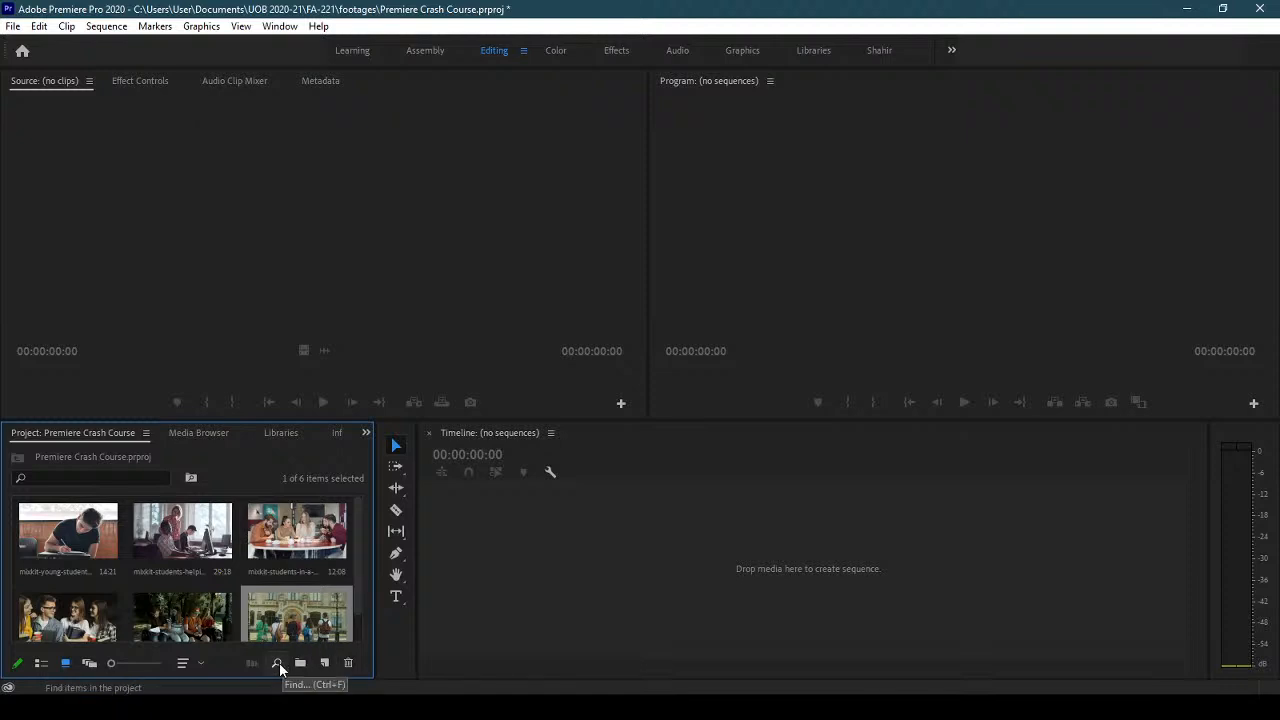
- Use Find to locate the project clip whose Name contains "study"
{"action": "mouse_move", "coordinate": [359, 562]}
{"action": "left_mouse_down"}
{"action": "mouse_move", "coordinate": [356, 614]}
{"action": "mouse_move", "coordinate": [357, 574]}
{"action": "left_mouse_up"}
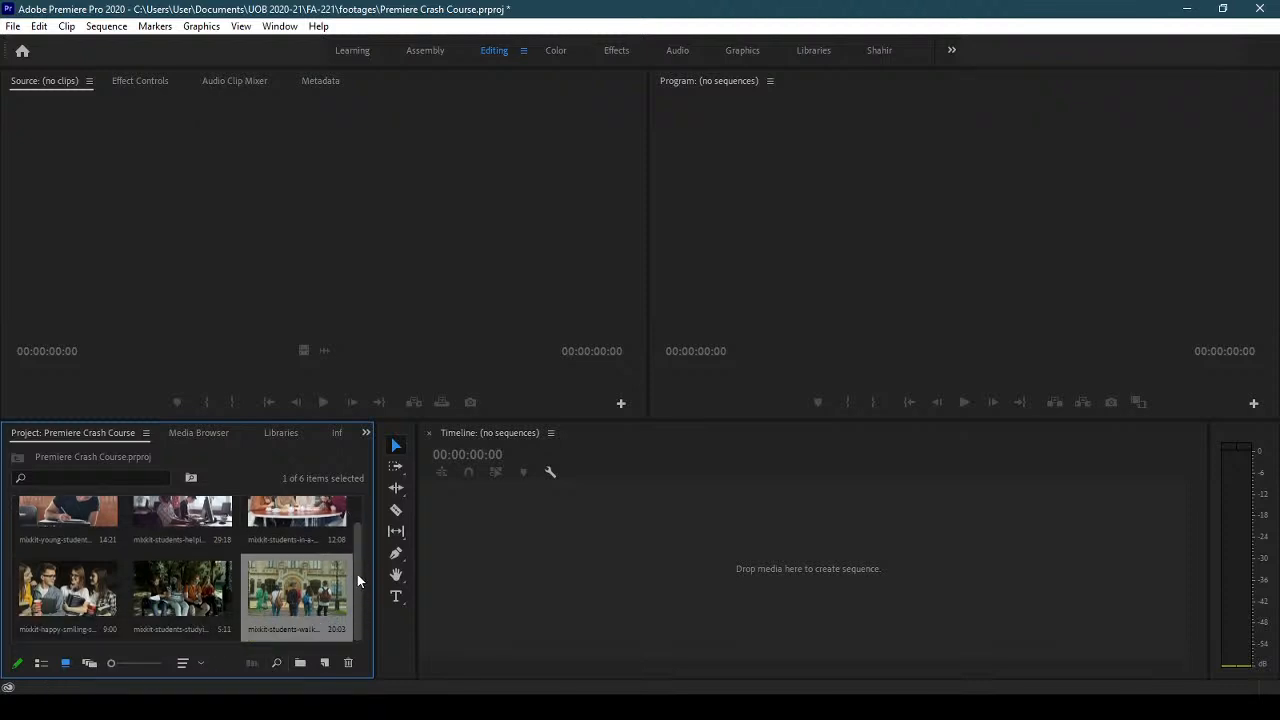
{"action": "left_click", "coordinate": [274, 664]}
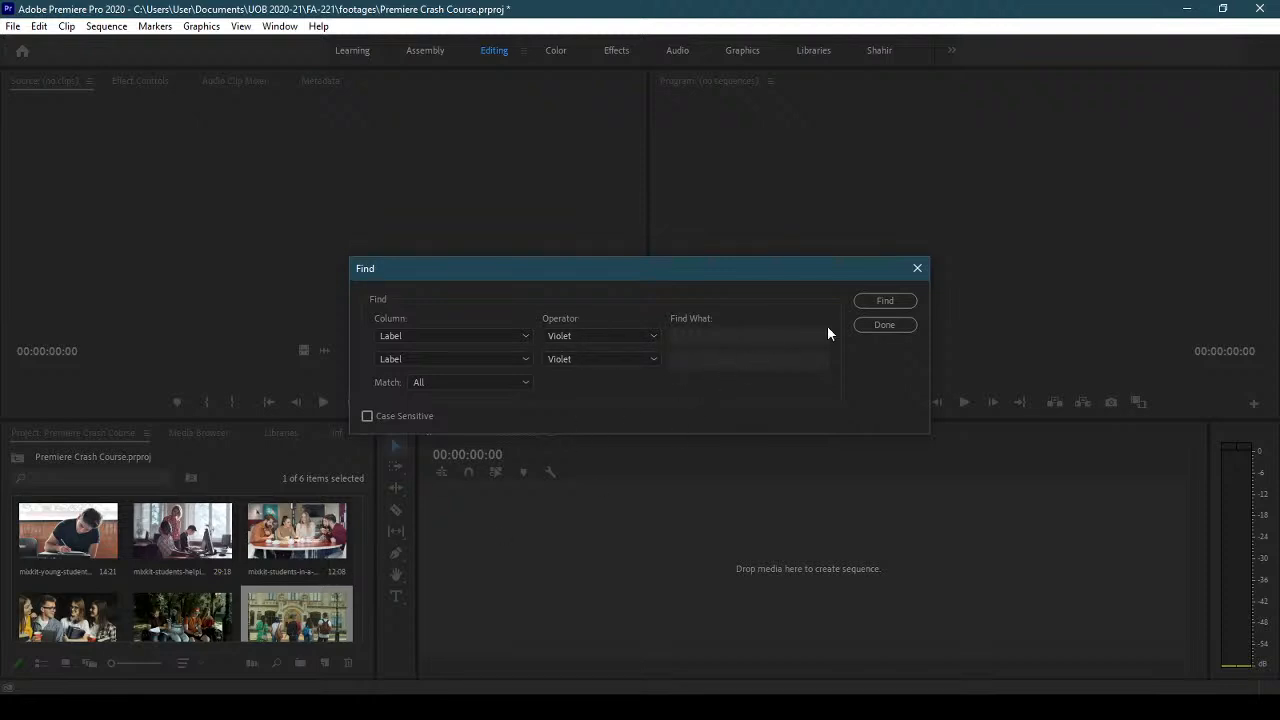
{"action": "left_click", "coordinate": [617, 336]}
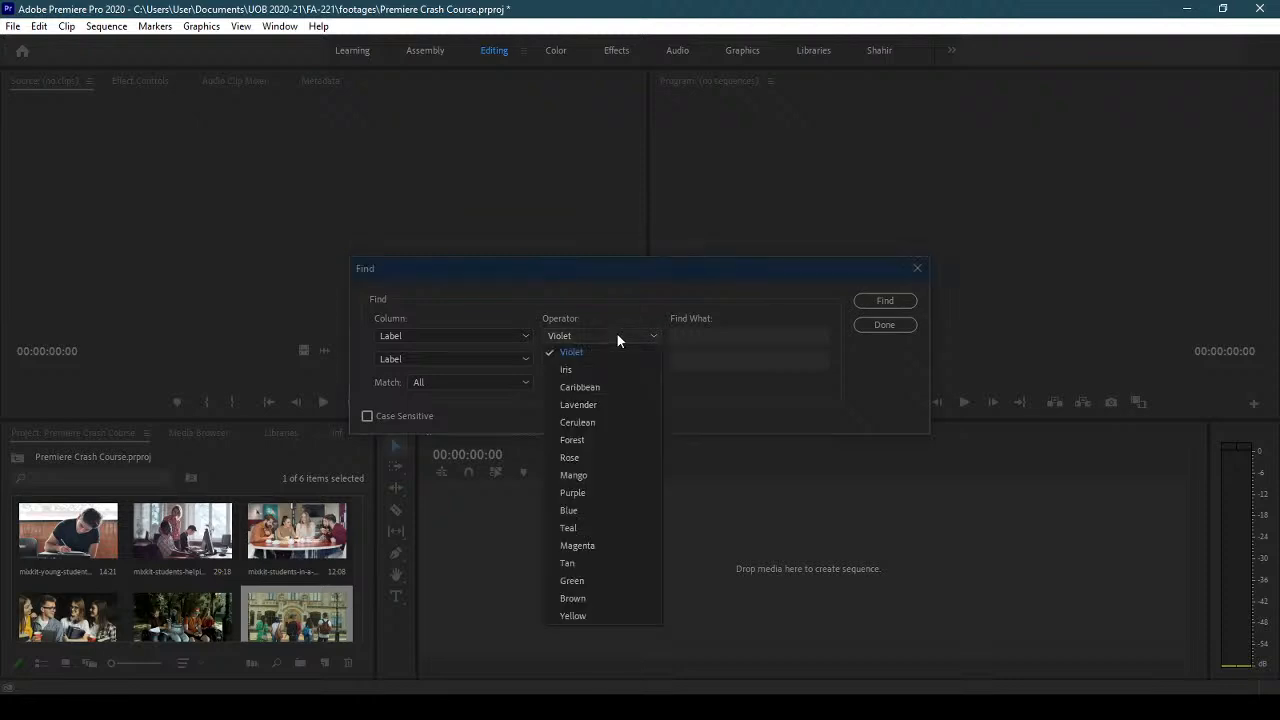
{"action": "left_click", "coordinate": [787, 383]}
{"action": "left_click", "coordinate": [519, 336]}
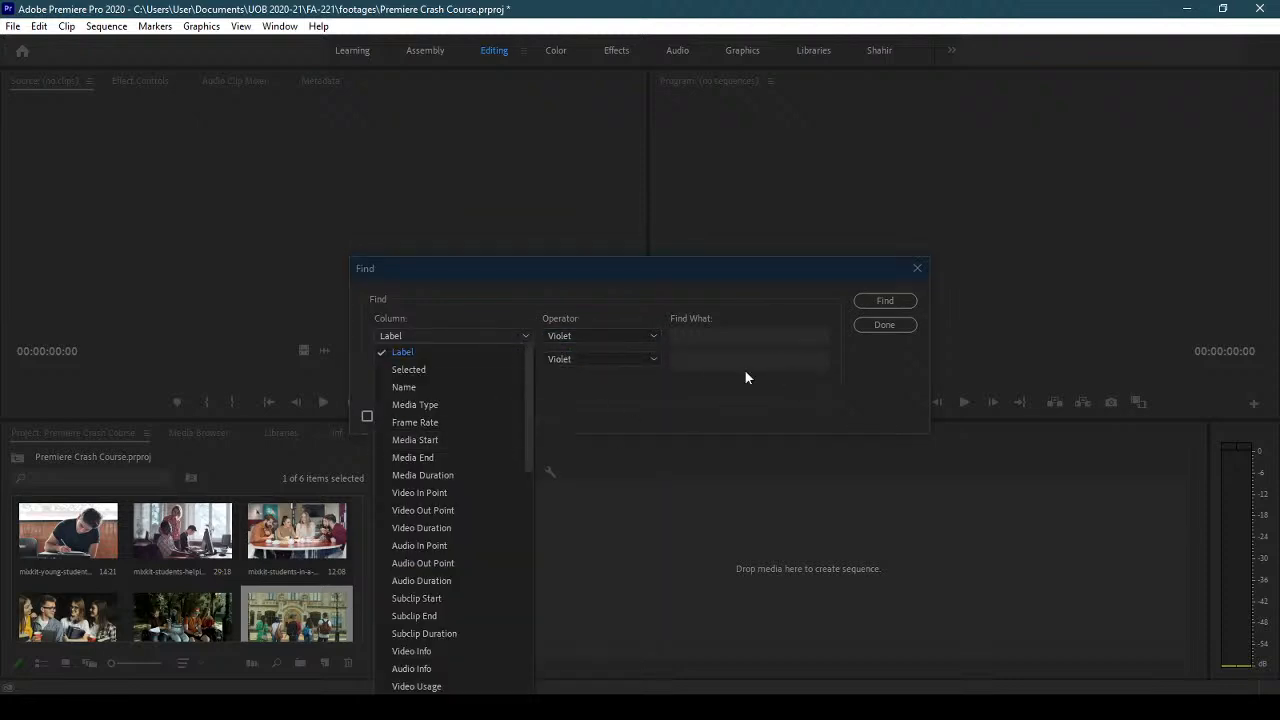
{"action": "left_click", "coordinate": [466, 387]}
{"action": "left_click", "coordinate": [730, 336]}
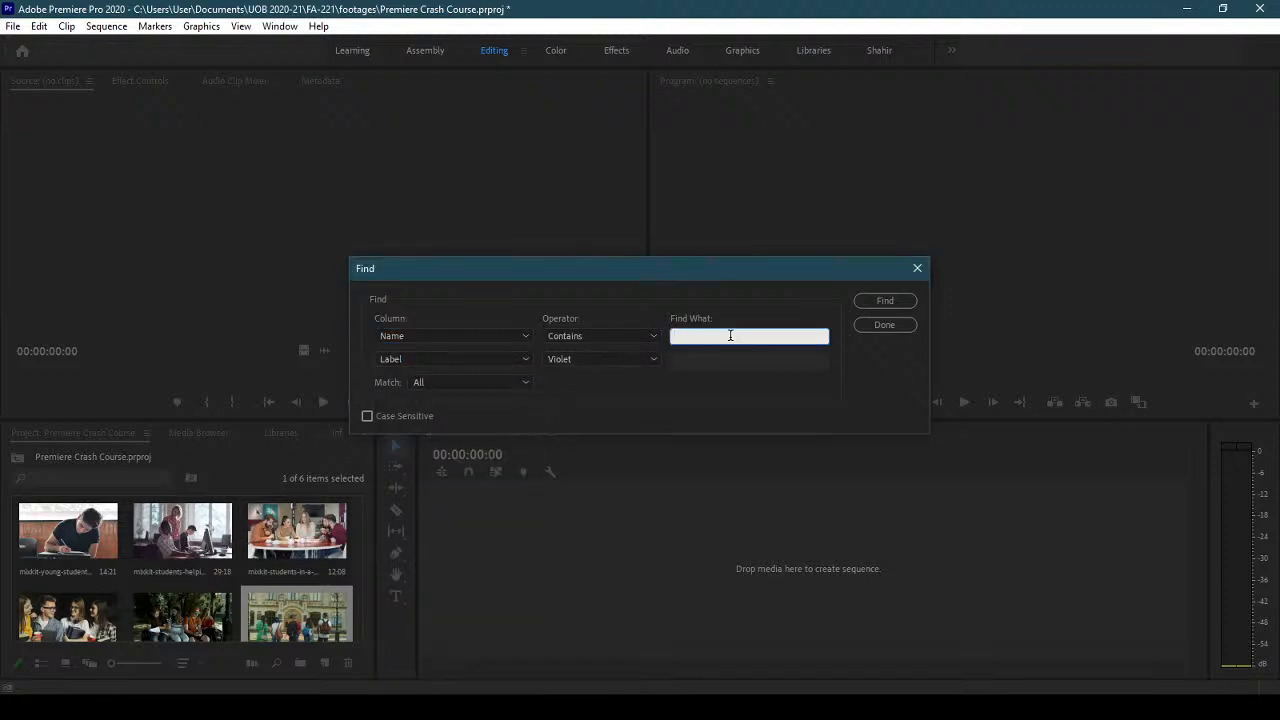
{"action": "type", "text": "study"}
{"action": "left_click", "coordinate": [886, 301]}
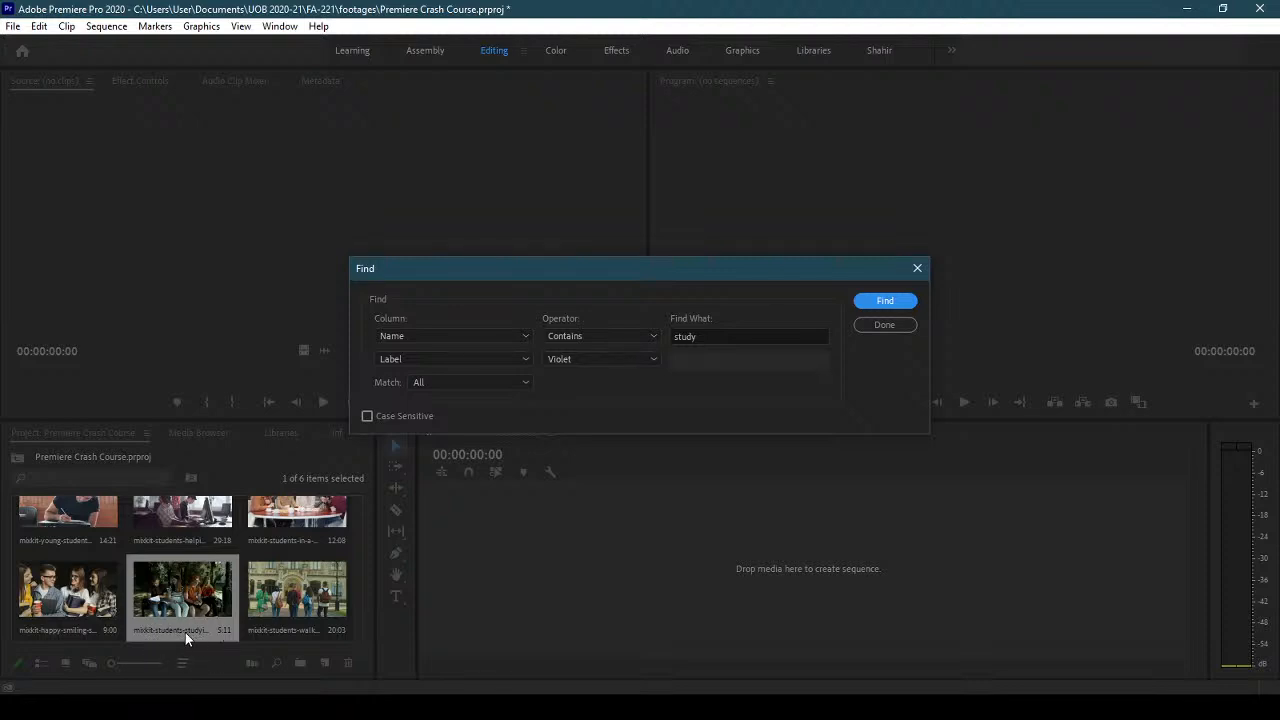
- Examine the Column and Operator options available for the Find criteria, and close the Find dialog
{"action": "left_click", "coordinate": [480, 339]}
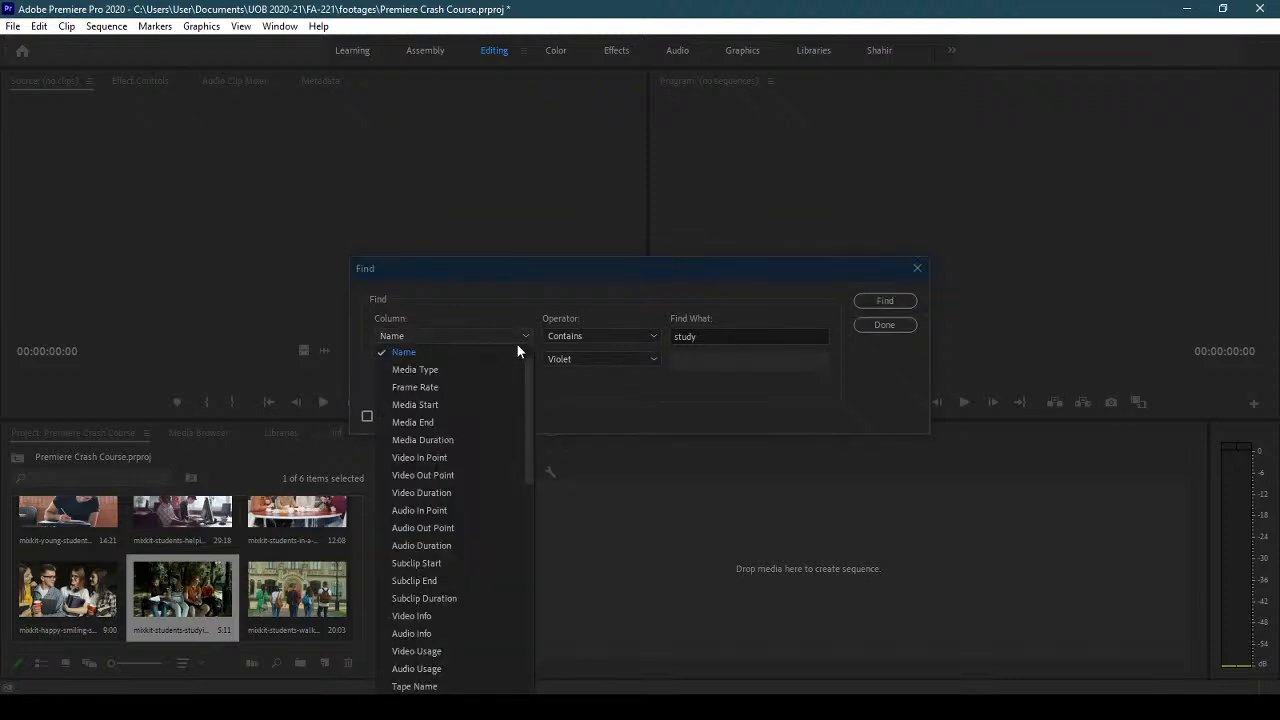
{"action": "left_click", "coordinate": [647, 337]}
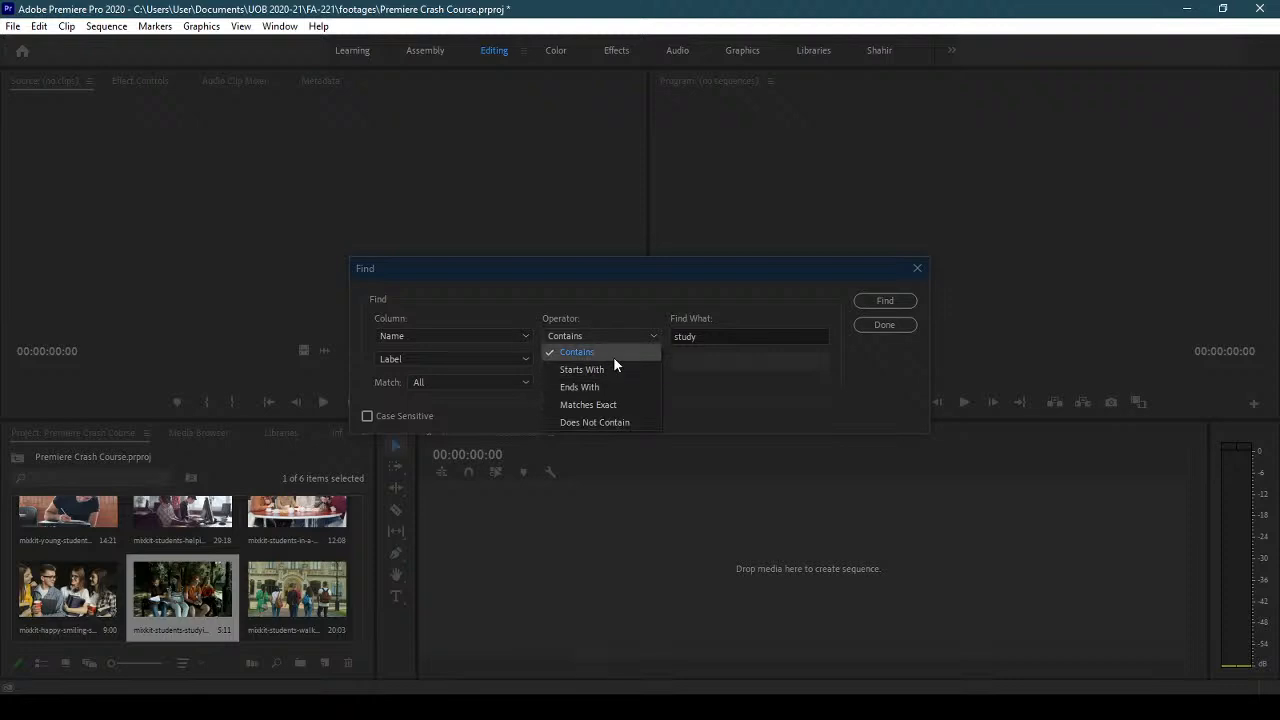
{"action": "left_click", "coordinate": [744, 342]}
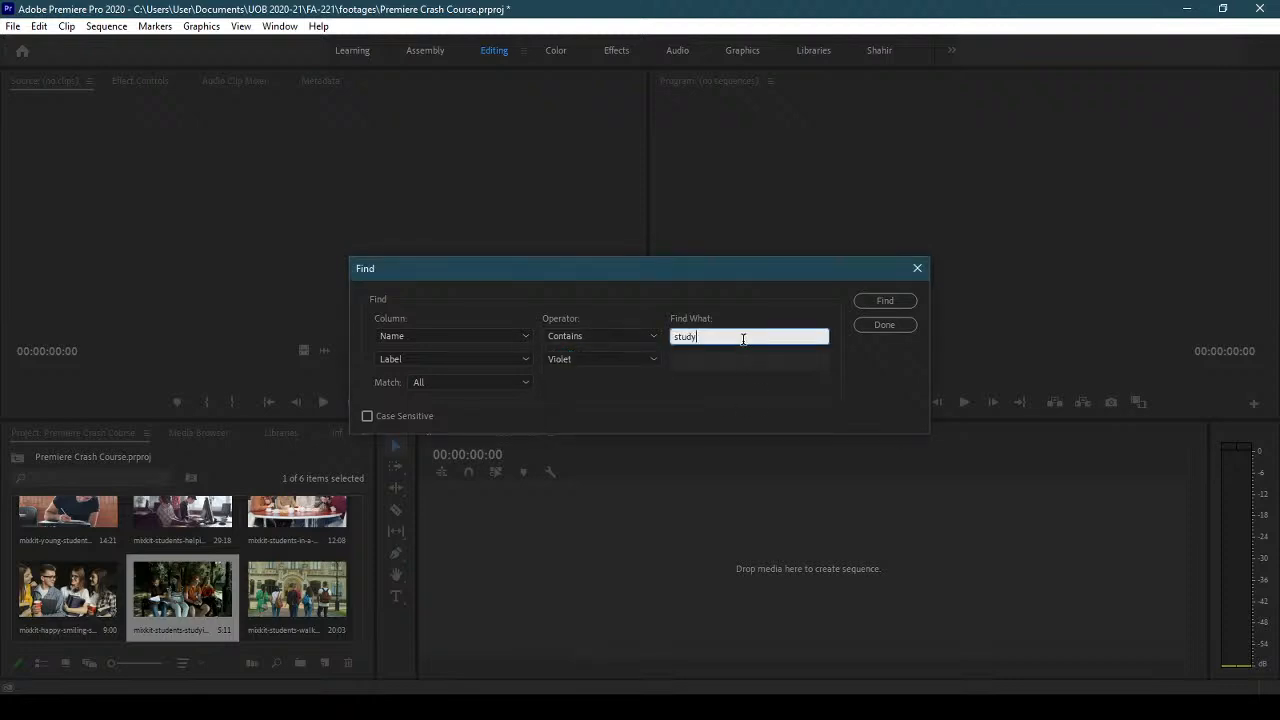
{"action": "left_click", "coordinate": [618, 339]}
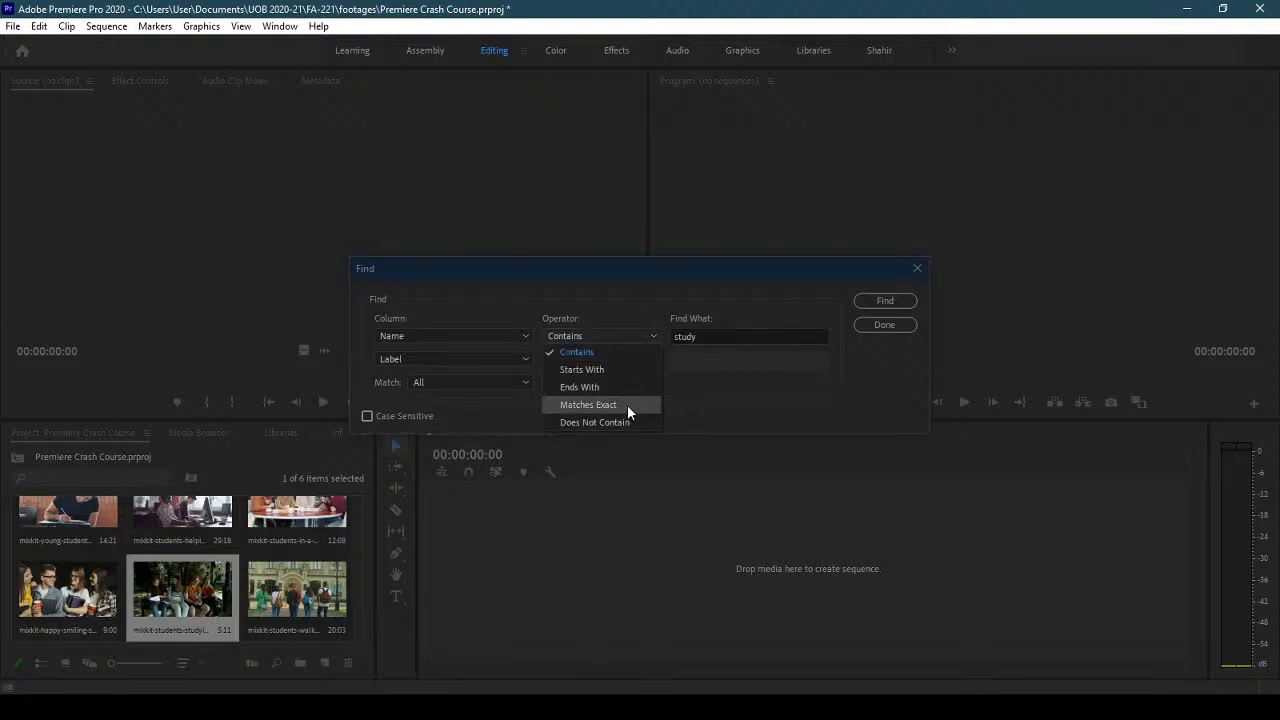
{"action": "left_click", "coordinate": [481, 336]}
{"action": "left_click", "coordinate": [478, 333]}
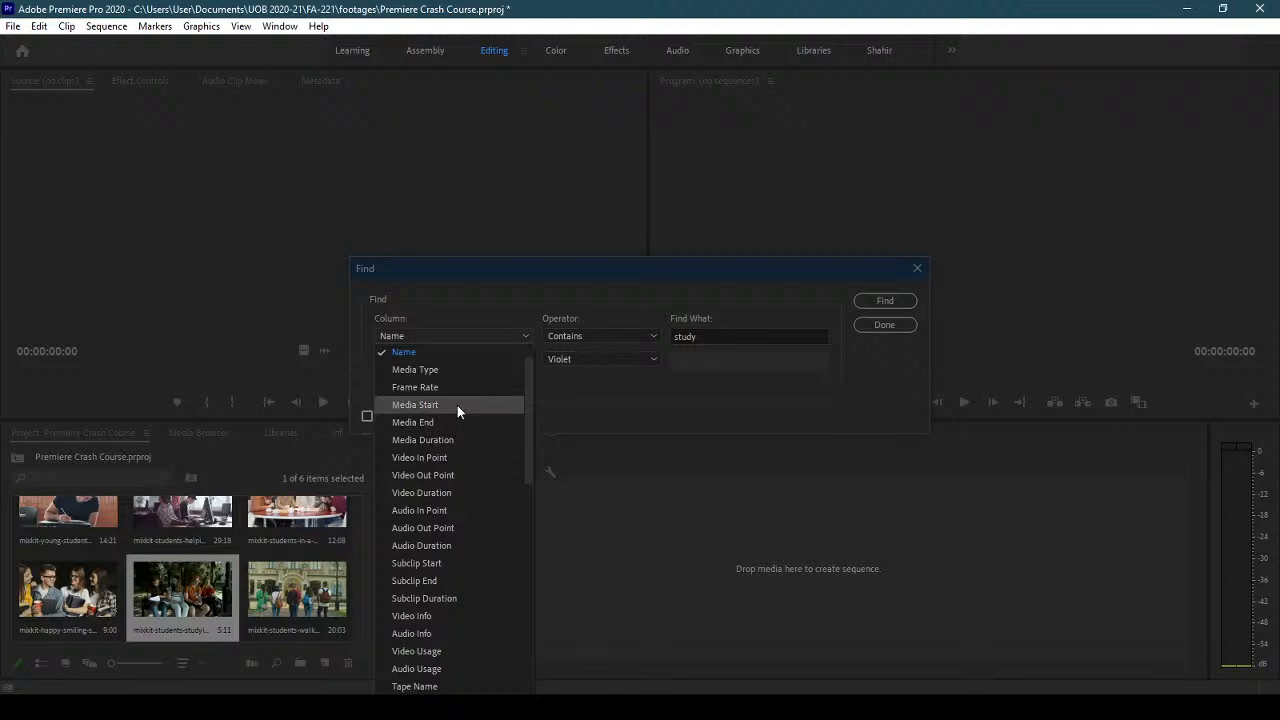
{"action": "left_click", "coordinate": [919, 275]}
- Select the mixkit-students-walking clip, switch the selection to the mixkit-young-student clip, and look over the remaining clips
{"action": "left_click", "coordinate": [323, 577]}
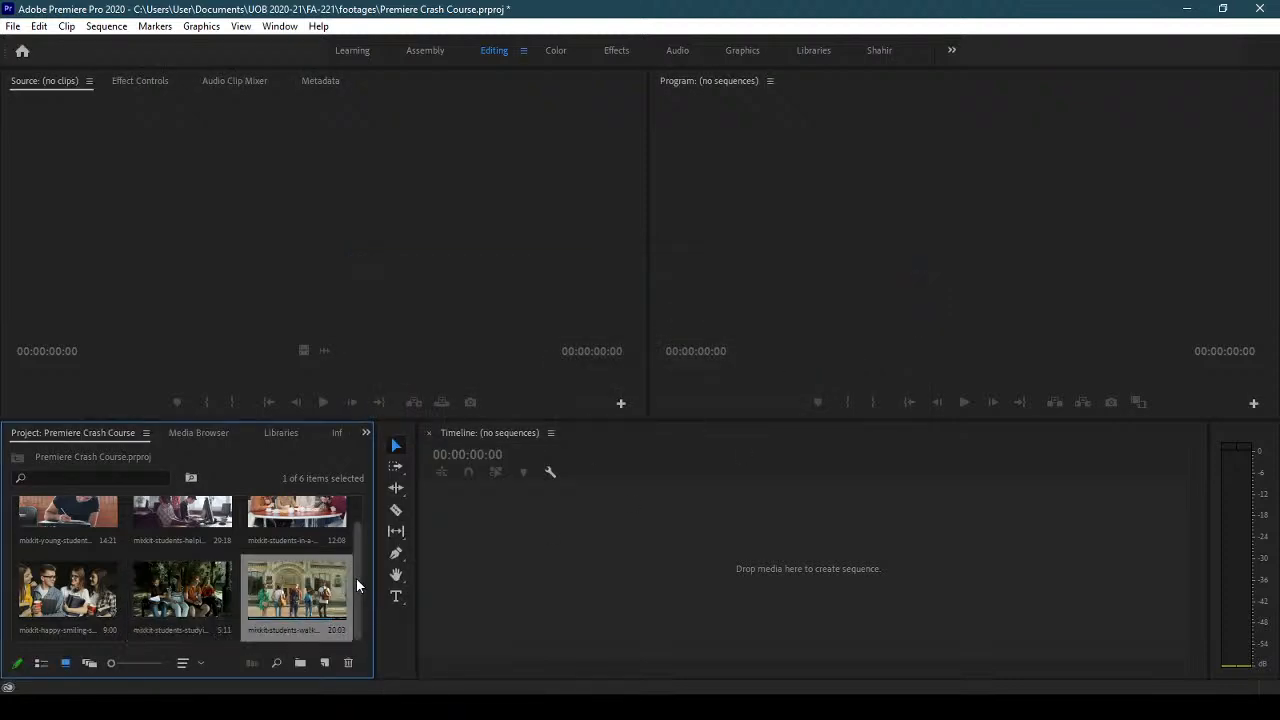
{"action": "scroll", "coordinate": [356, 544], "scroll_direction": "up", "scroll_amount": 1}
{"action": "left_click", "coordinate": [60, 535]}
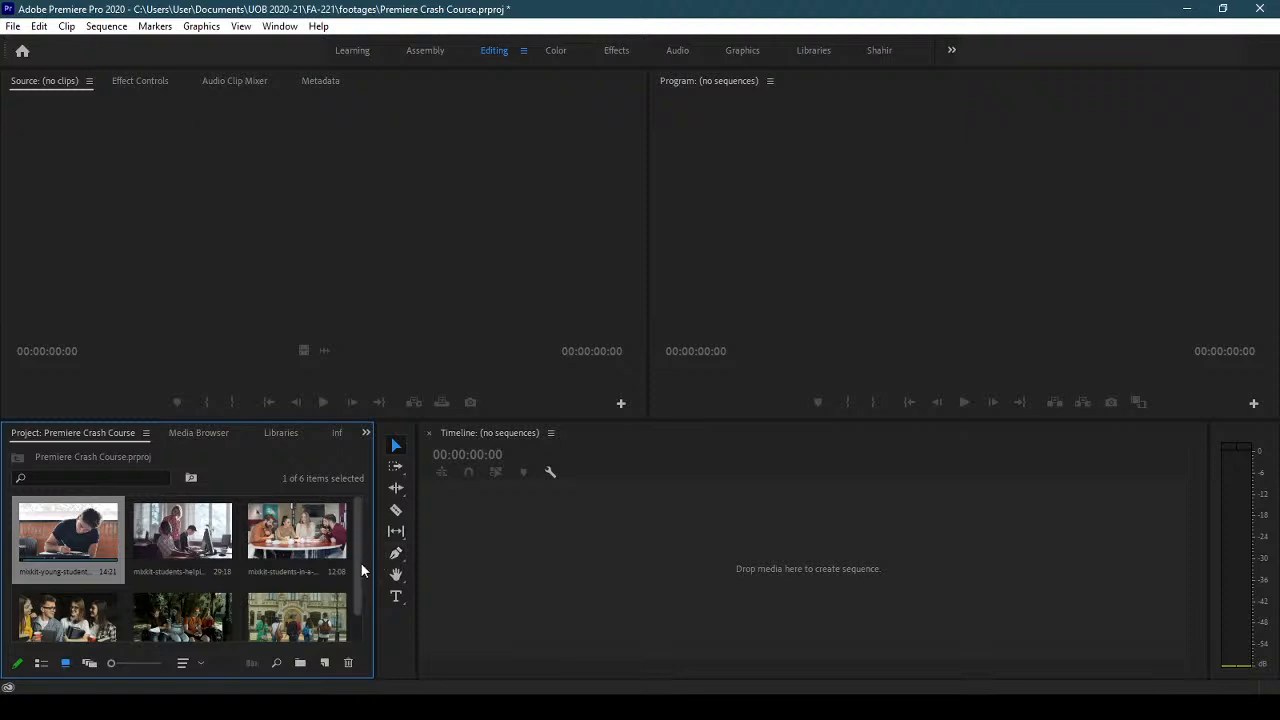
{"action": "left_click_drag", "start_coordinate": [359, 562], "coordinate": [354, 604]}
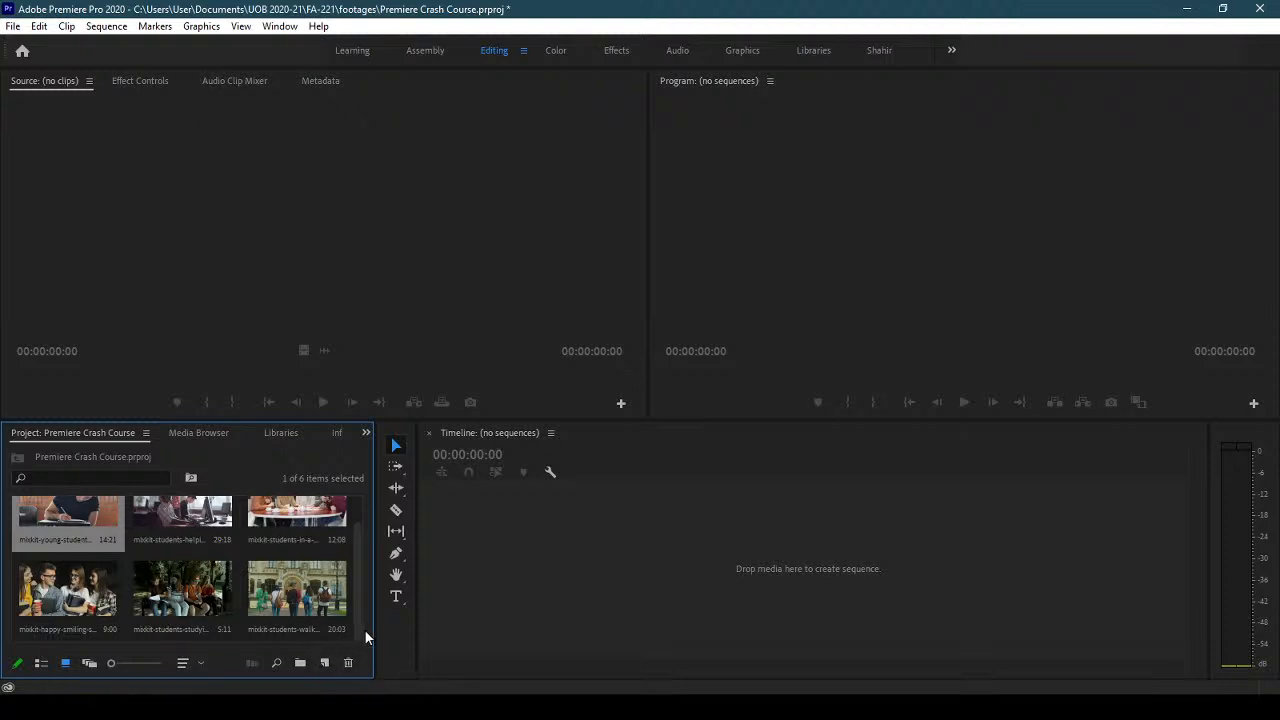
{"action": "left_click_drag", "start_coordinate": [359, 563], "coordinate": [361, 492]}
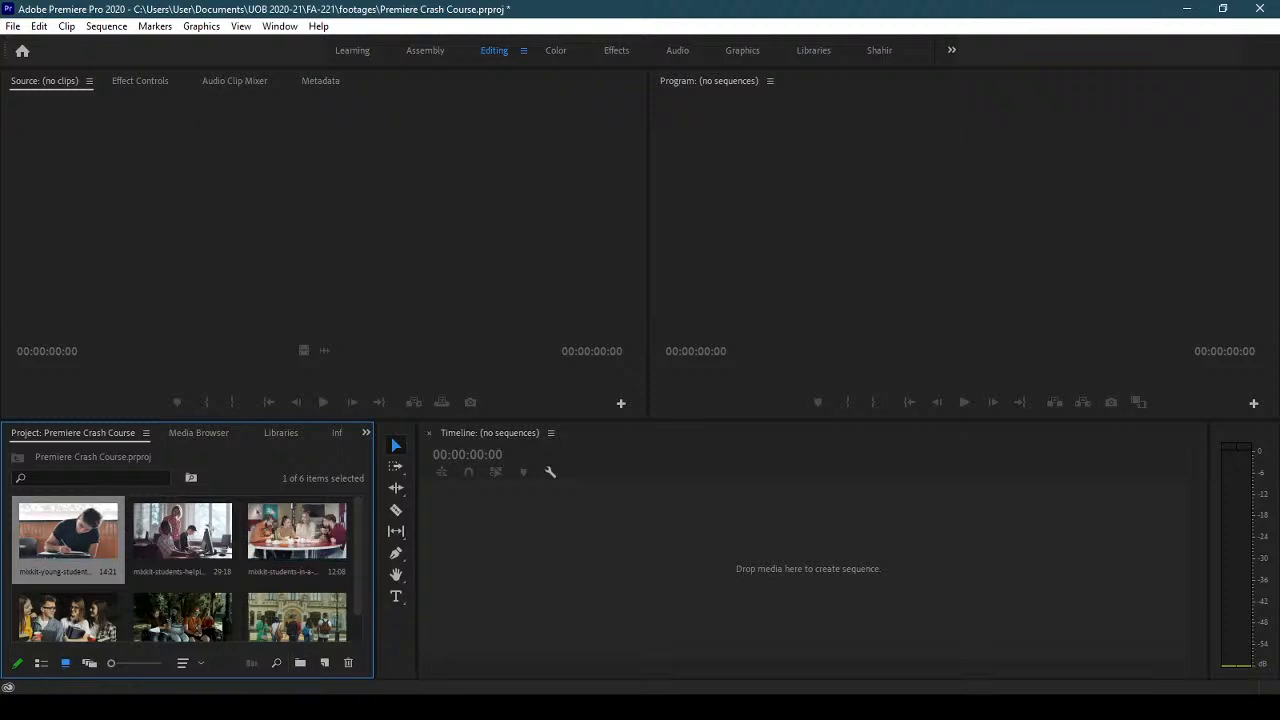
- Switch to Chrome, open mixkit.co in a maximized window, and go to its free stock Music page
{"action": "left_click", "coordinate": [193, 708]}
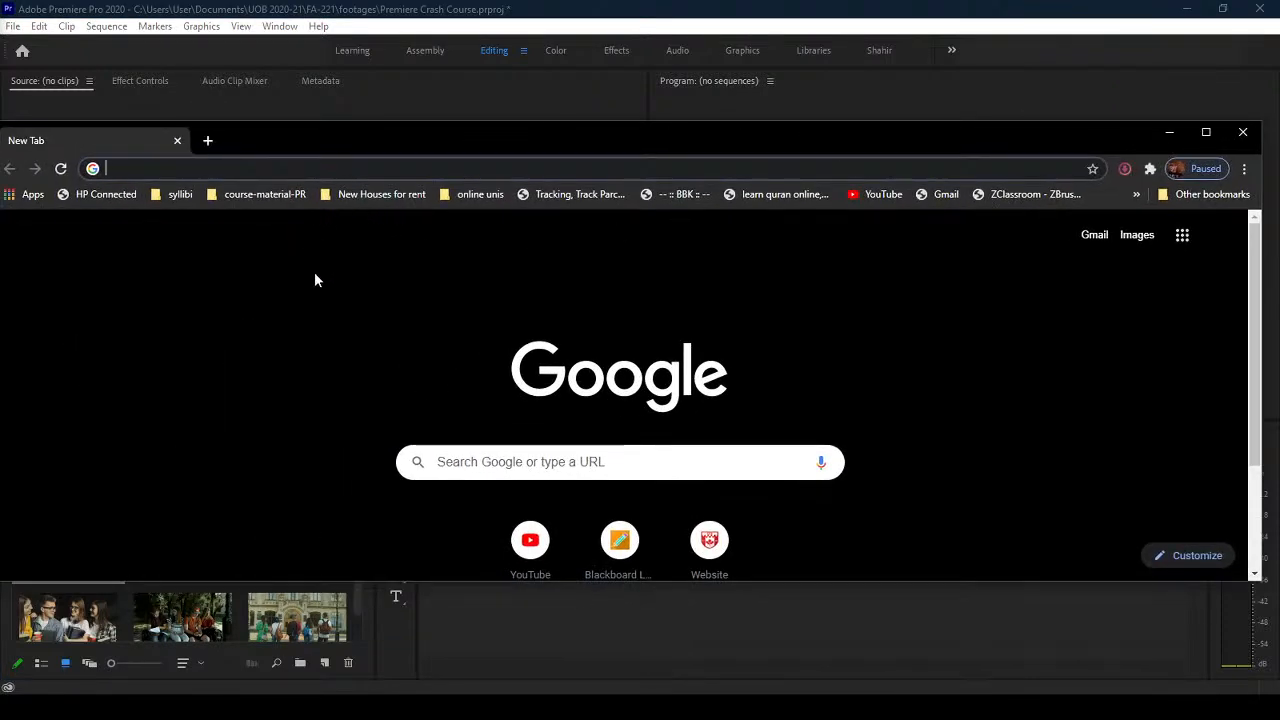
{"action": "type", "text": "mix"}
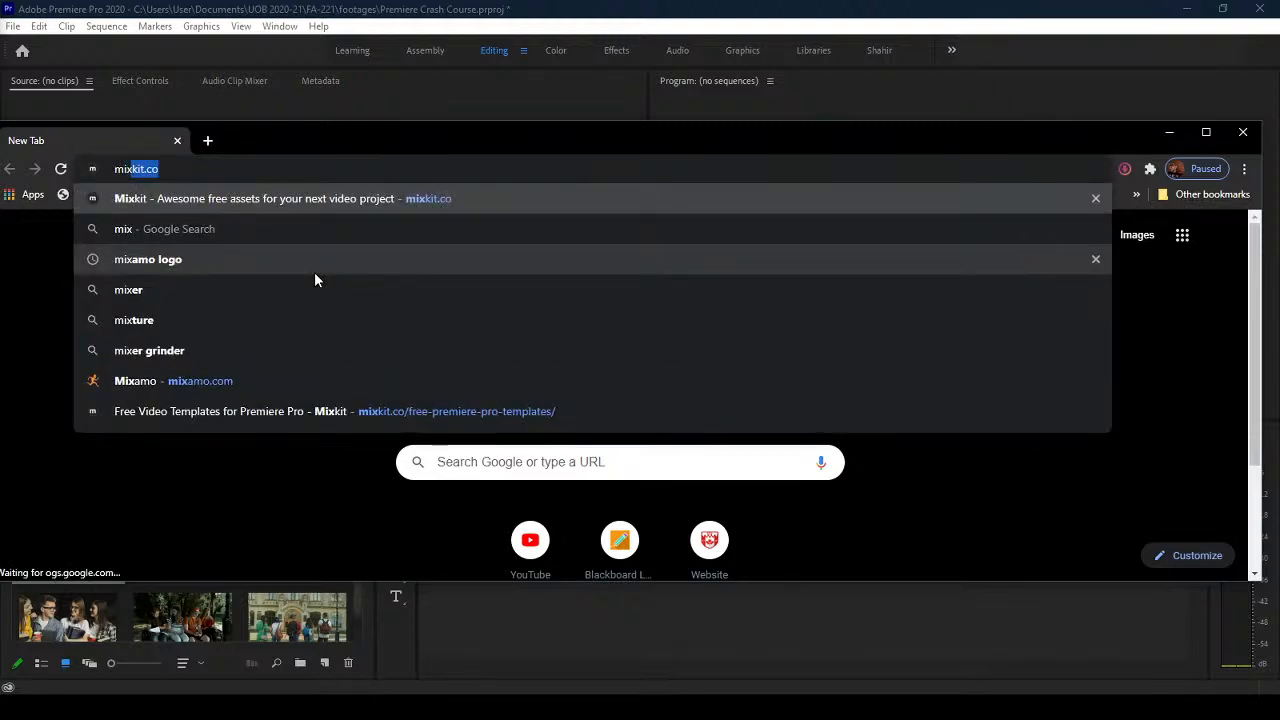
{"action": "type", "text": "kit"}
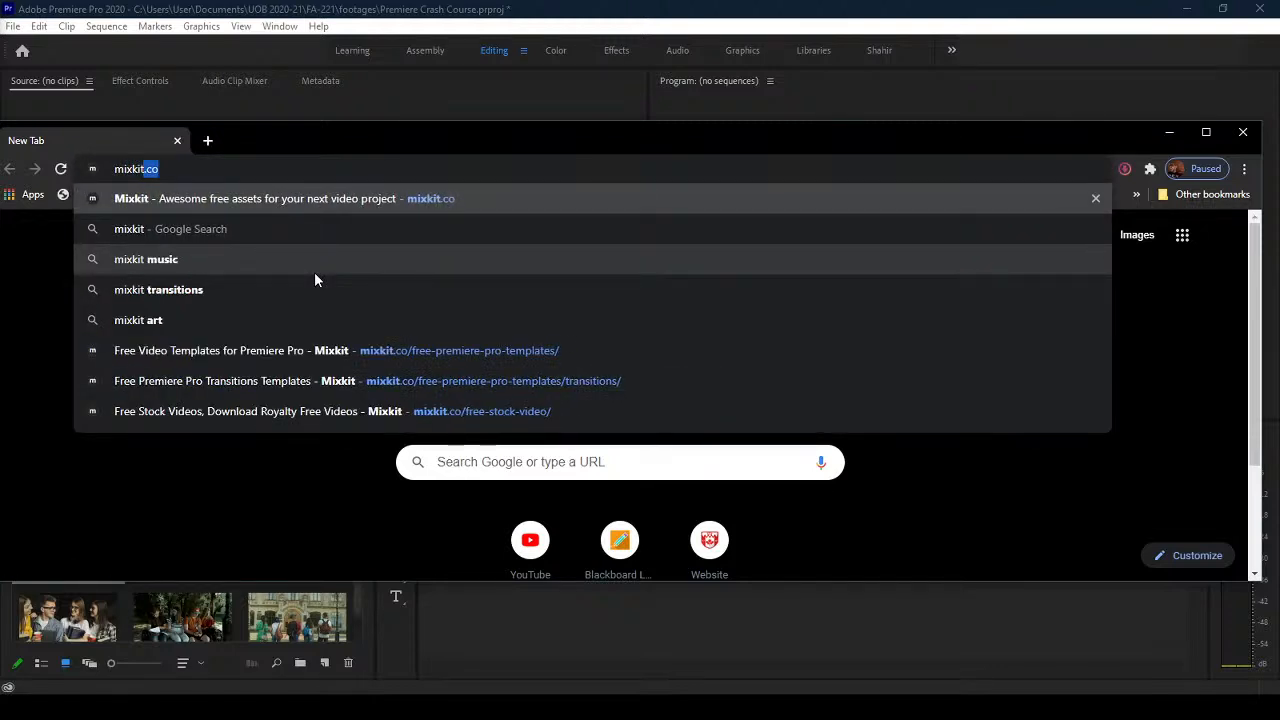
{"action": "key", "text": "Return"}
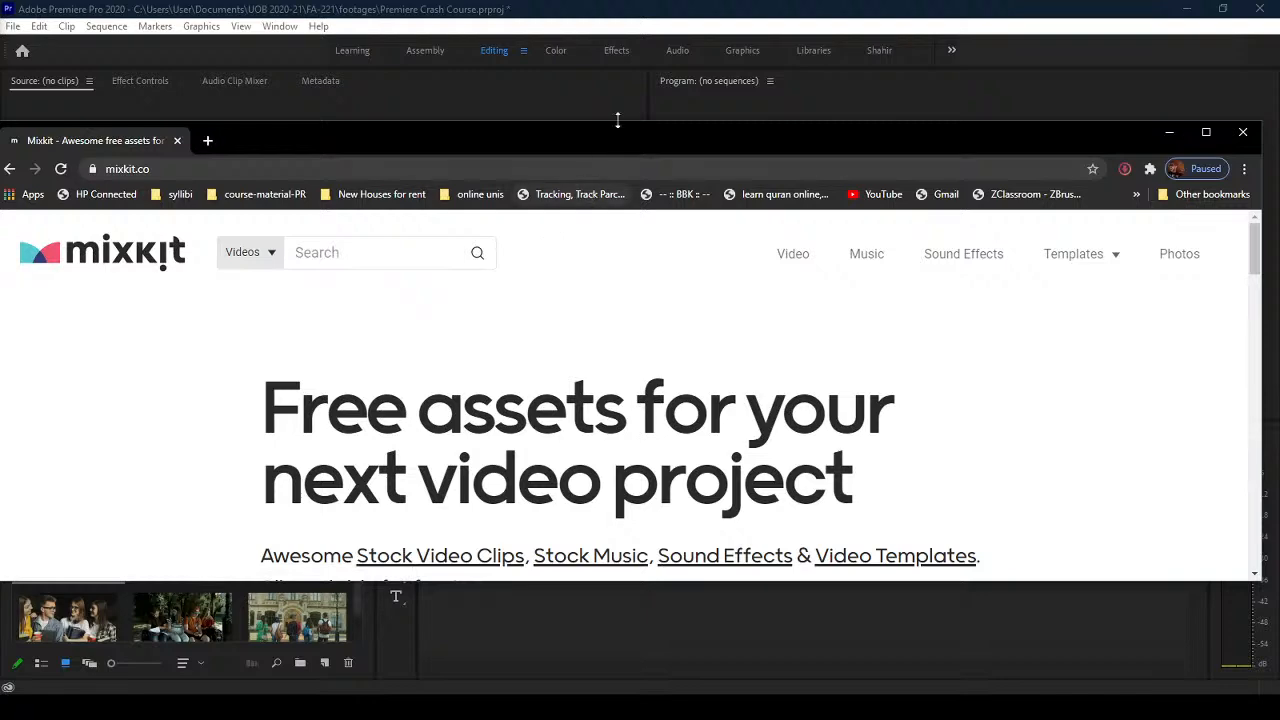
{"action": "double_click", "coordinate": [610, 134]}
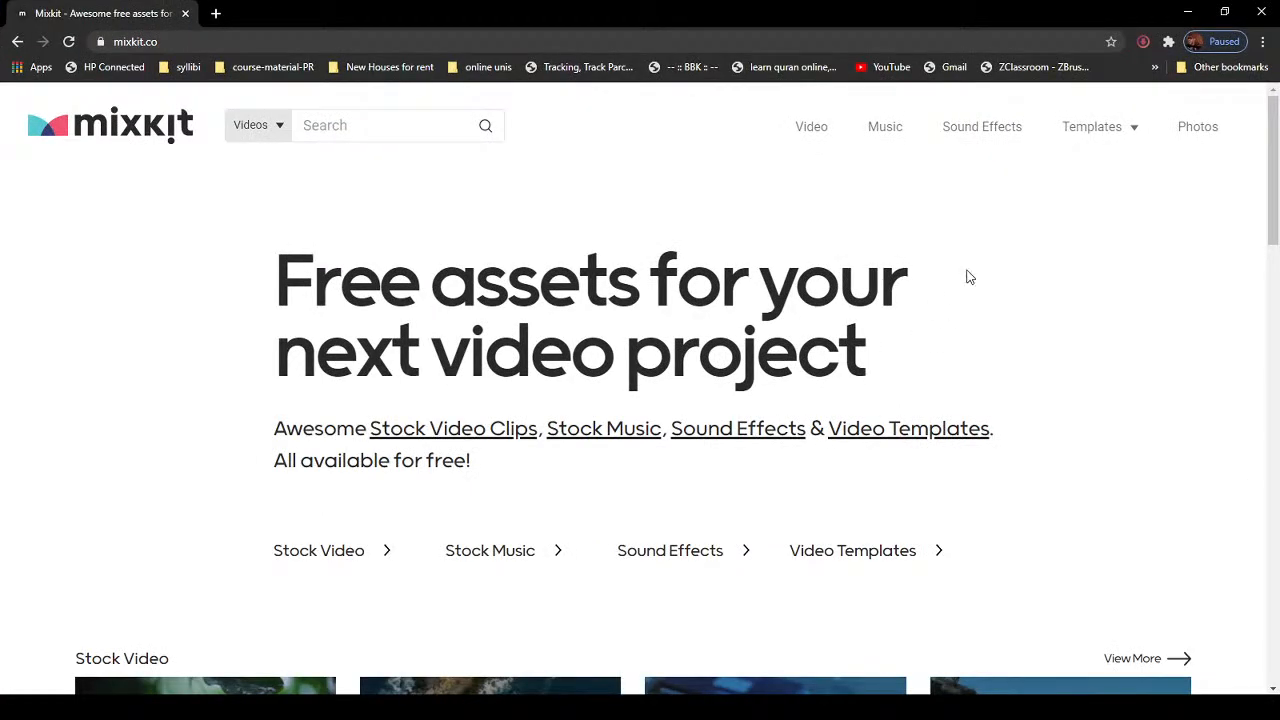
{"action": "left_click", "coordinate": [902, 132]}
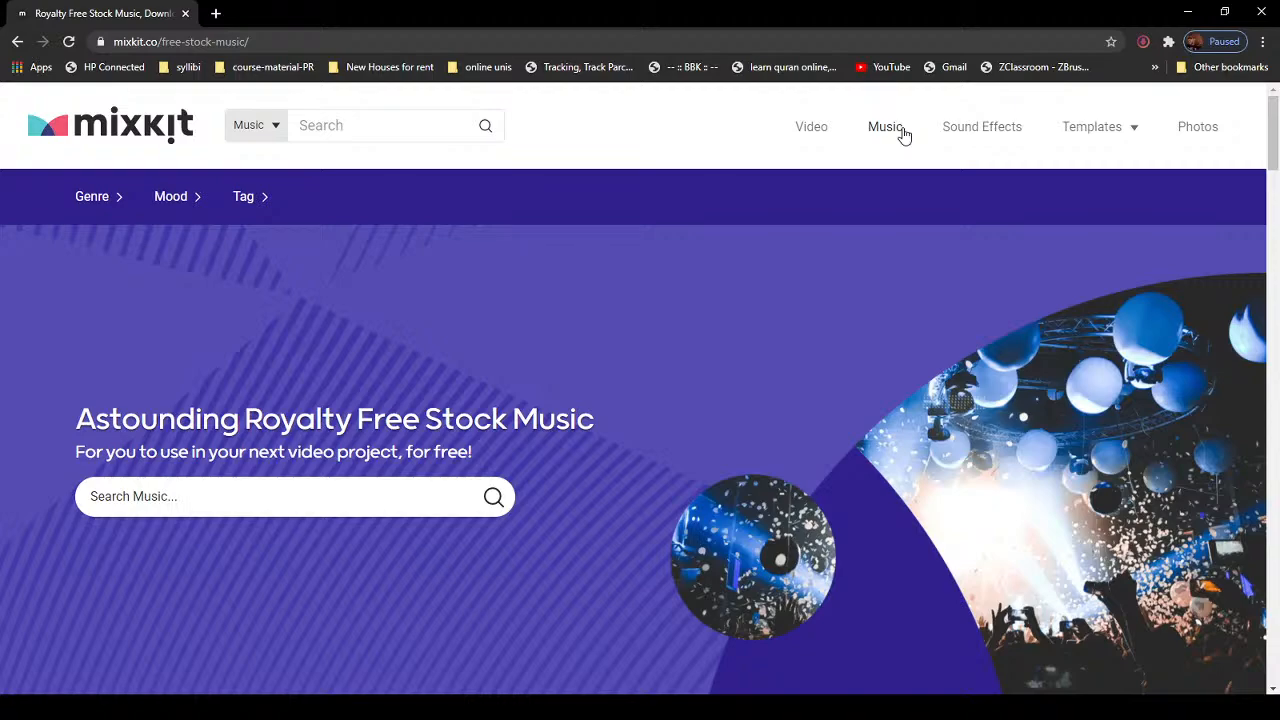
- Preview the stock music tracks Tech House vibes, Hazy After Hours and Hip Hop 02, pausing each one after a brief listen
{"action": "scroll", "coordinate": [514, 362], "scroll_direction": "down", "scroll_amount": 2}
{"action": "scroll", "coordinate": [514, 362], "scroll_direction": "up", "scroll_amount": 2}
{"action": "scroll", "coordinate": [514, 362], "scroll_direction": "down", "scroll_amount": 4}
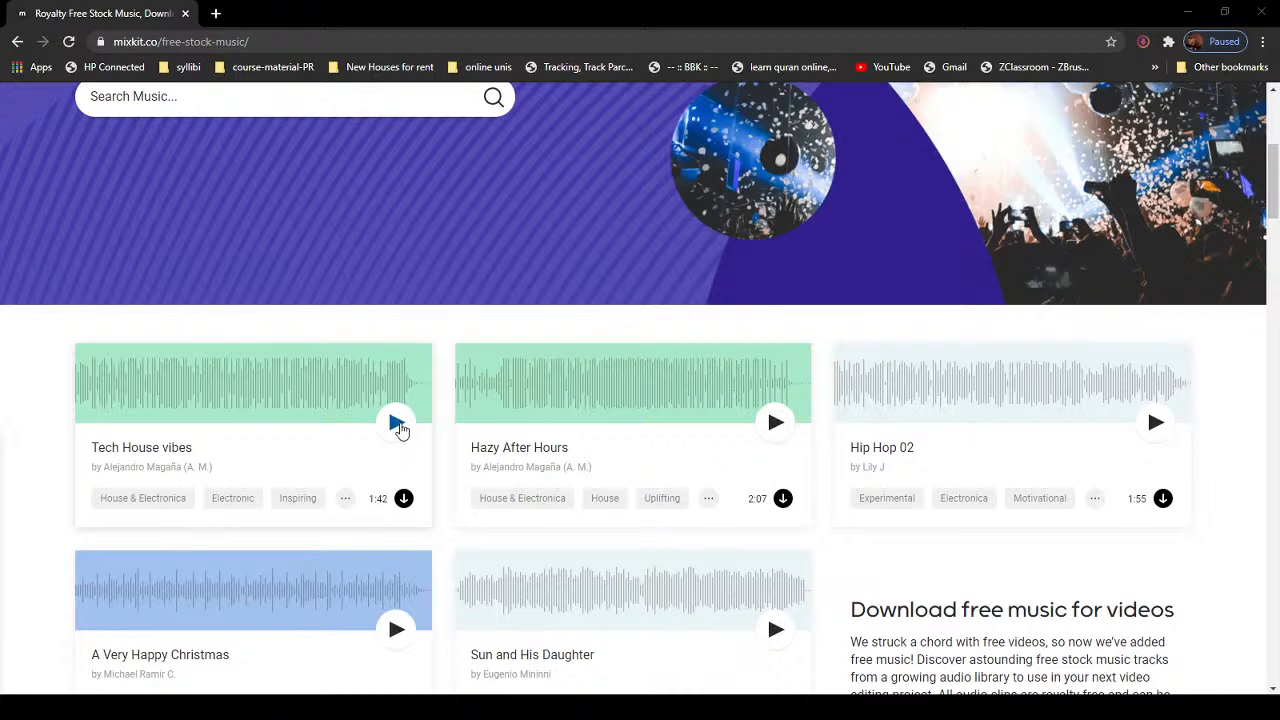
{"action": "left_click", "coordinate": [397, 424]}
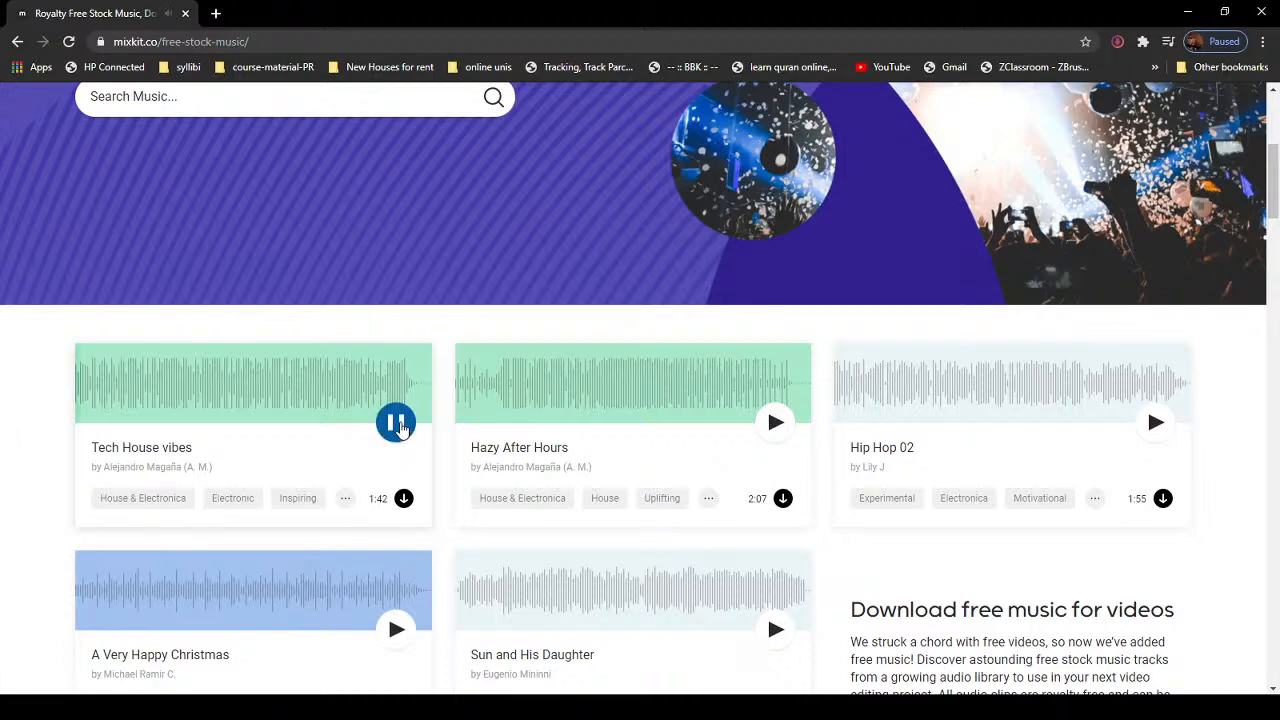
{"action": "left_click", "coordinate": [397, 424]}
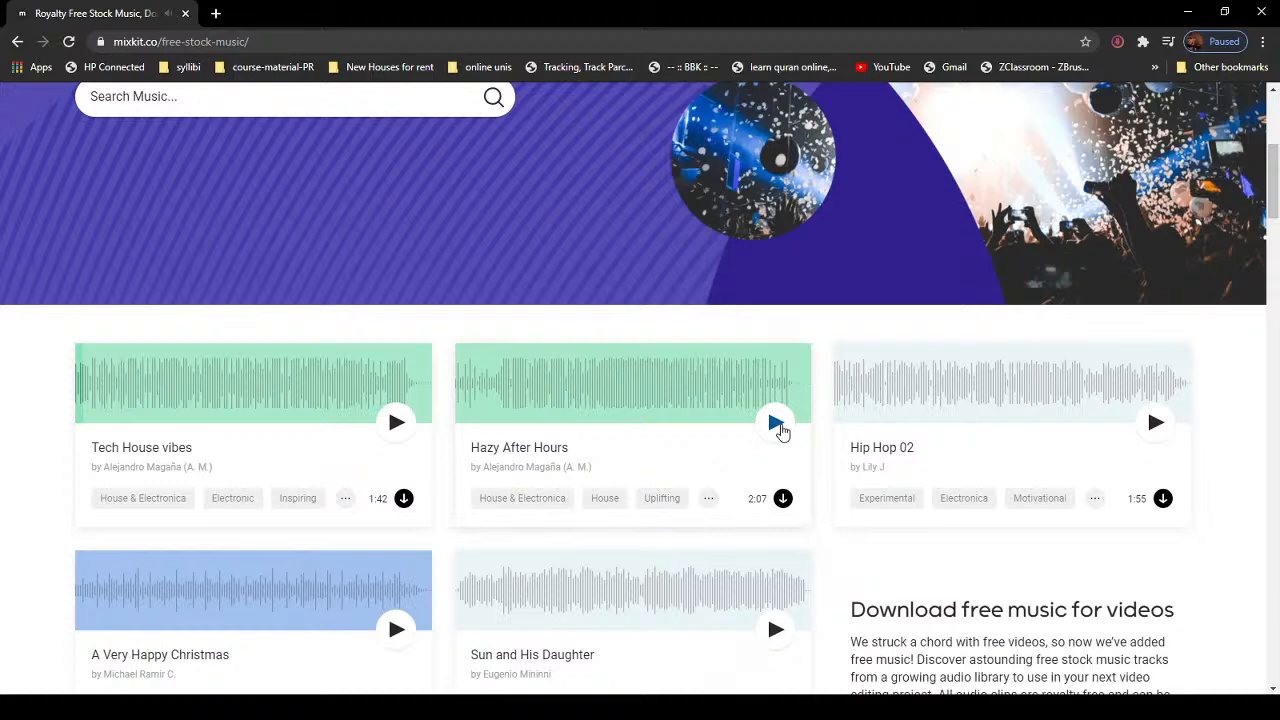
{"action": "left_click", "coordinate": [777, 424]}
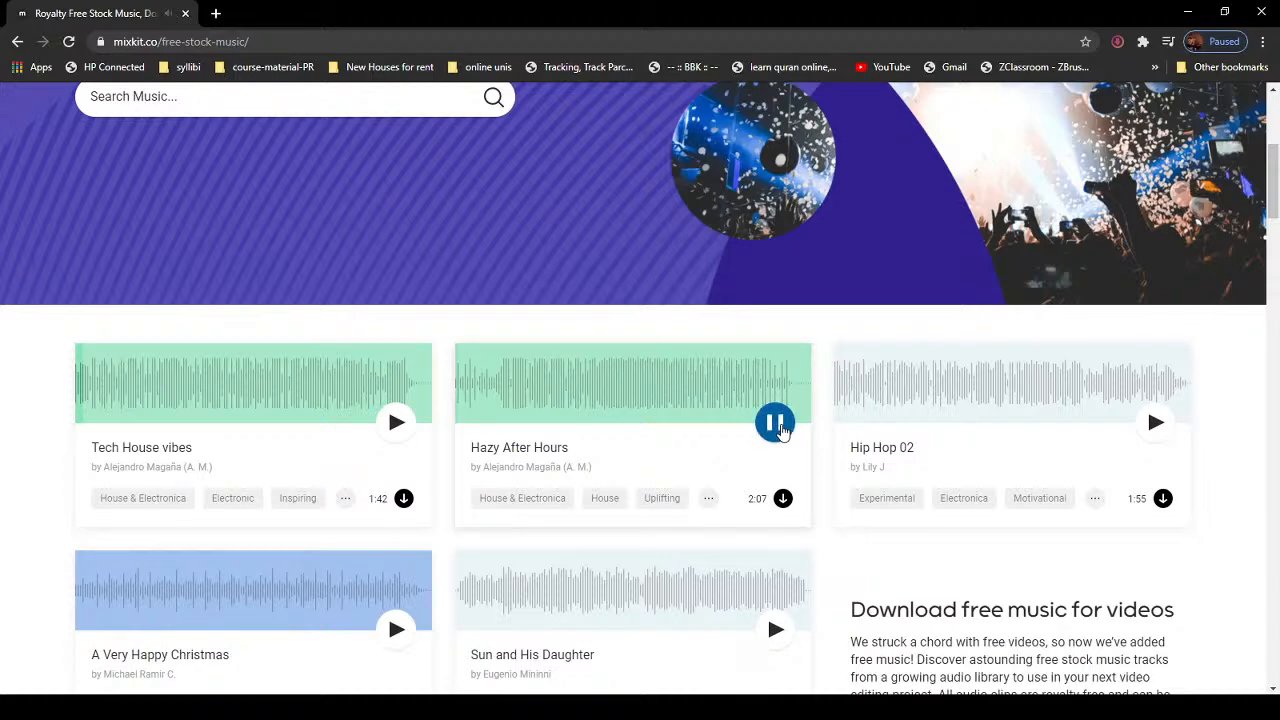
{"action": "left_click", "coordinate": [777, 424]}
{"action": "left_click", "coordinate": [1155, 424]}
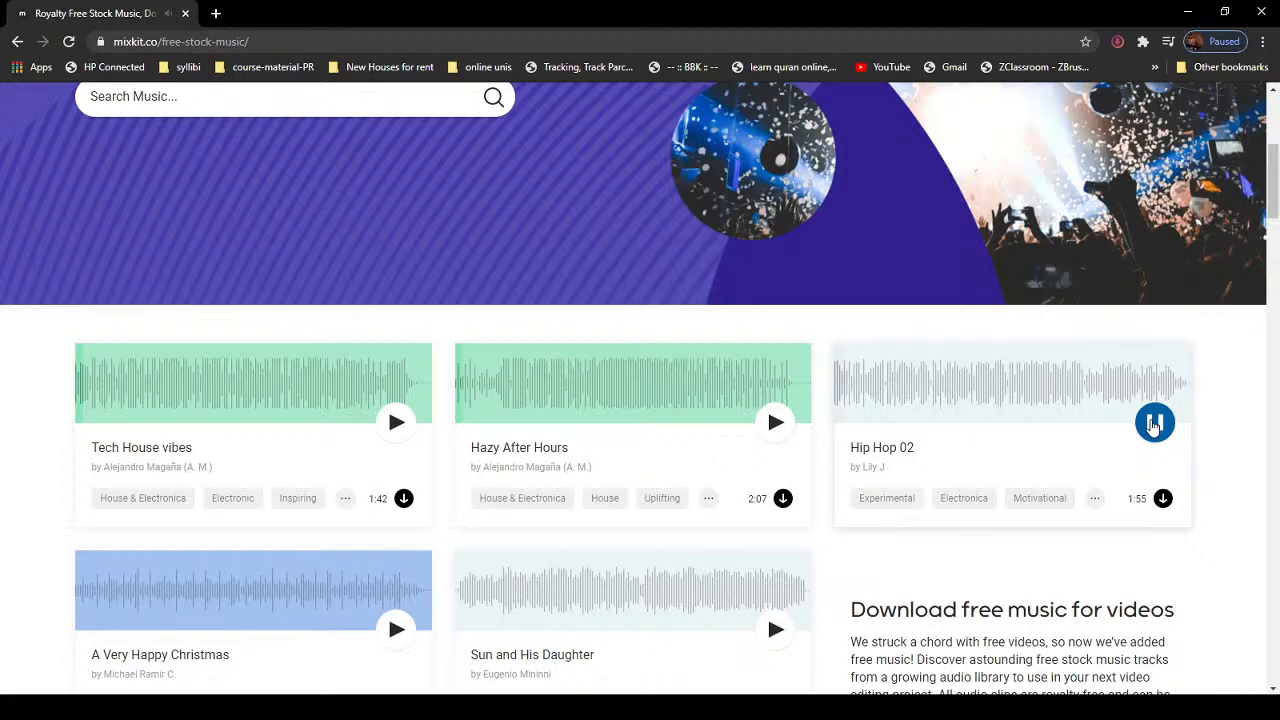
{"action": "left_click", "coordinate": [1155, 424]}
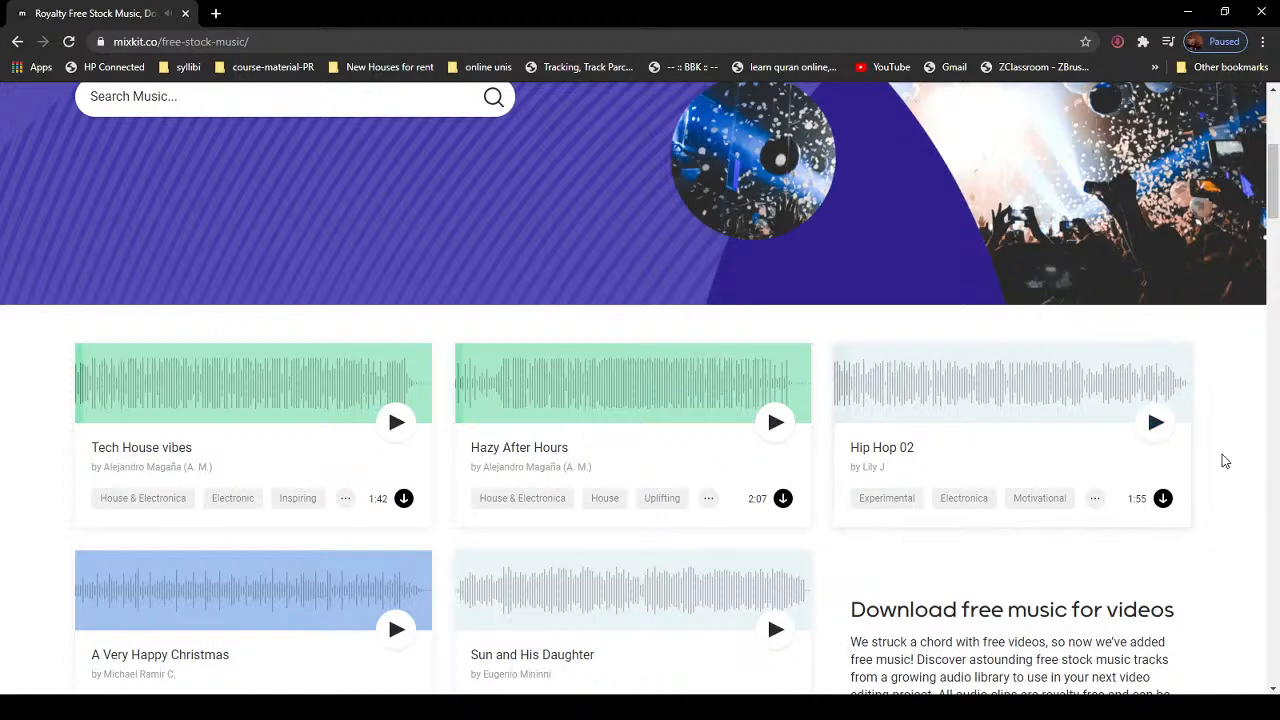
- Download the Hip Hop 02 track as mixkit-hip-hop-02-738.mp3 into the footages folder and dismiss the site's sharing popup
{"action": "left_click", "coordinate": [1164, 499]}
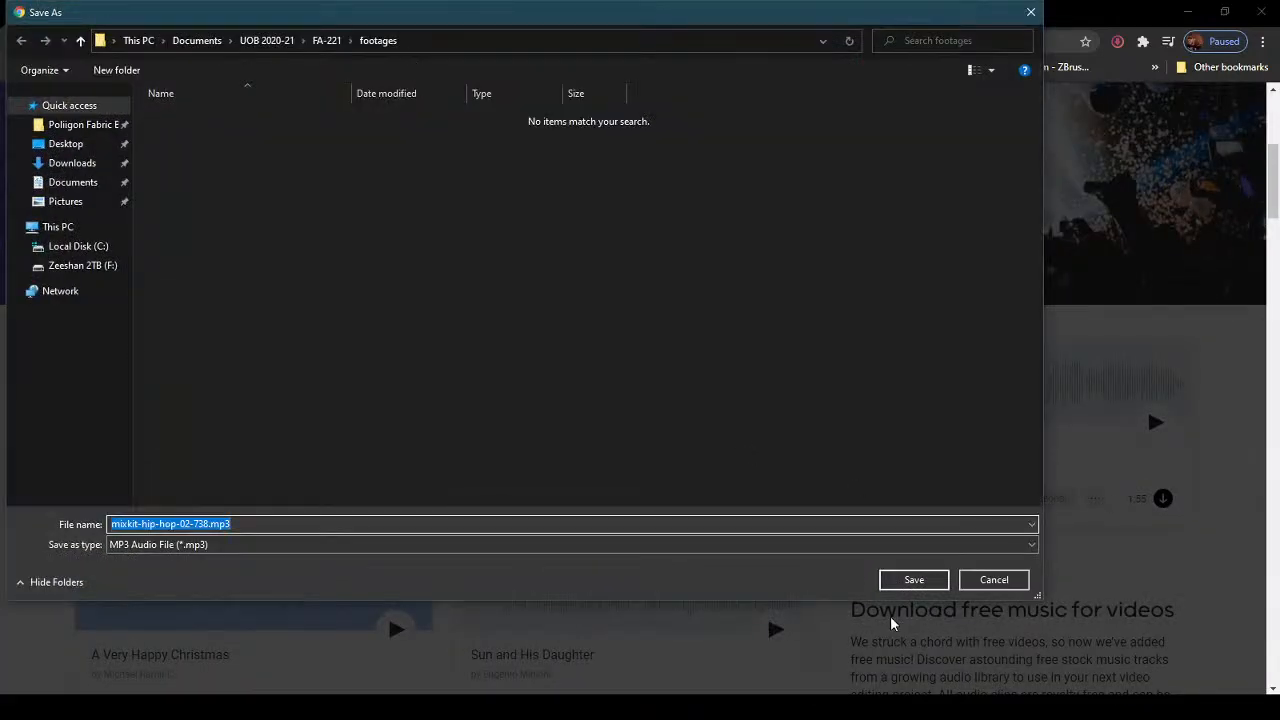
{"action": "left_click", "coordinate": [914, 584]}
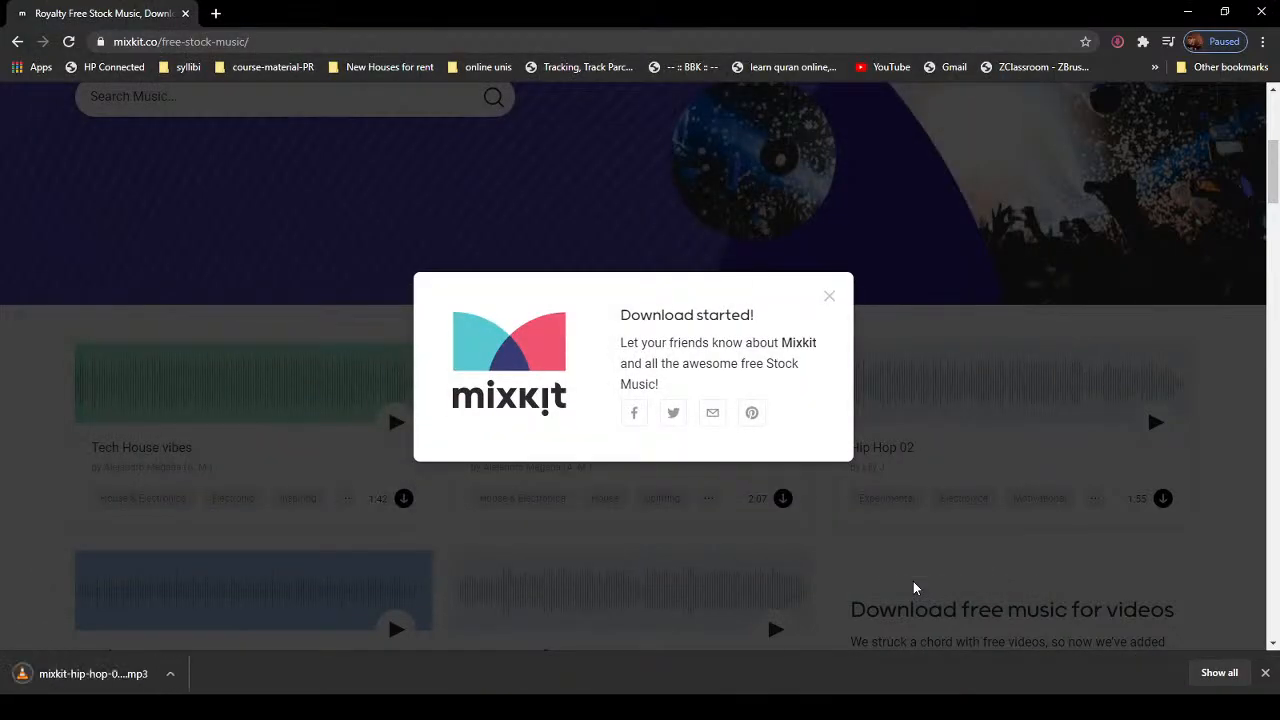
{"action": "left_click", "coordinate": [829, 296]}
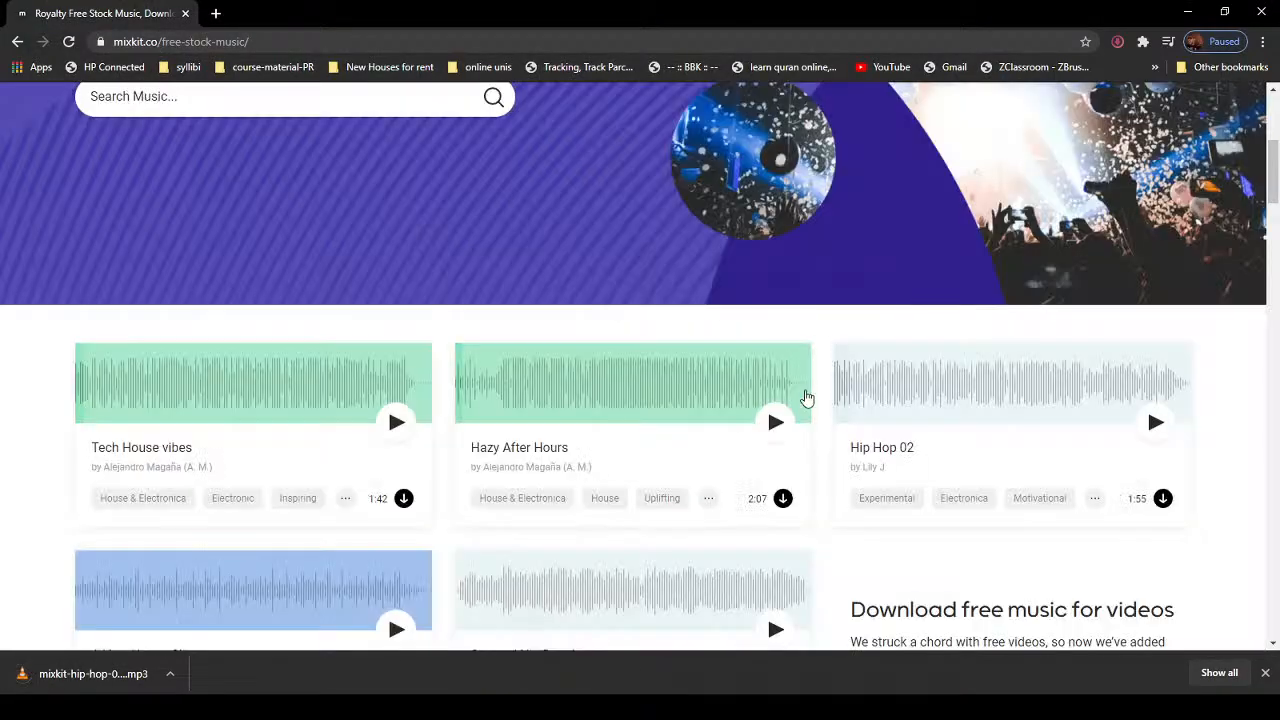
- Preview Raising Me Higher, download it as mixkit-raising-me-higher-34.mp3 into the footages folder, and close the browser
{"action": "scroll", "coordinate": [805, 400], "scroll_direction": "down", "scroll_amount": 4}
{"action": "scroll", "coordinate": [798, 418], "scroll_direction": "down", "scroll_amount": 2}
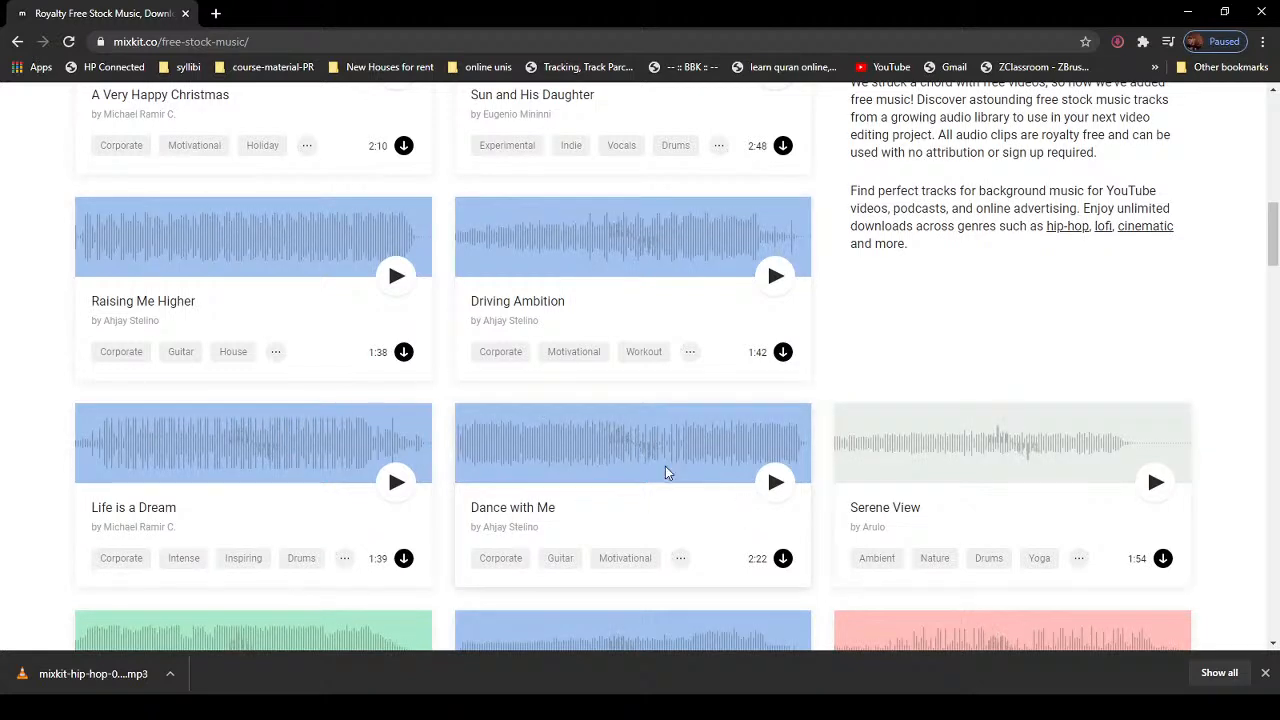
{"action": "left_click", "coordinate": [395, 278]}
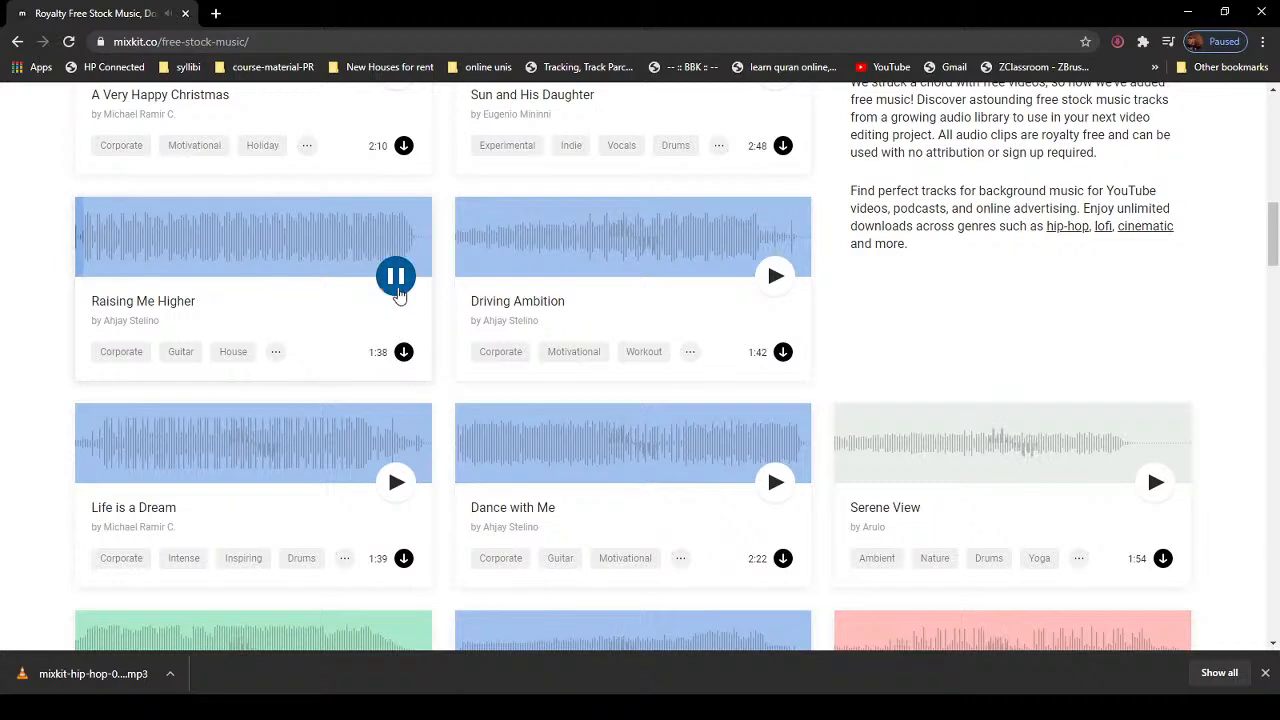
{"action": "left_click", "coordinate": [397, 280]}
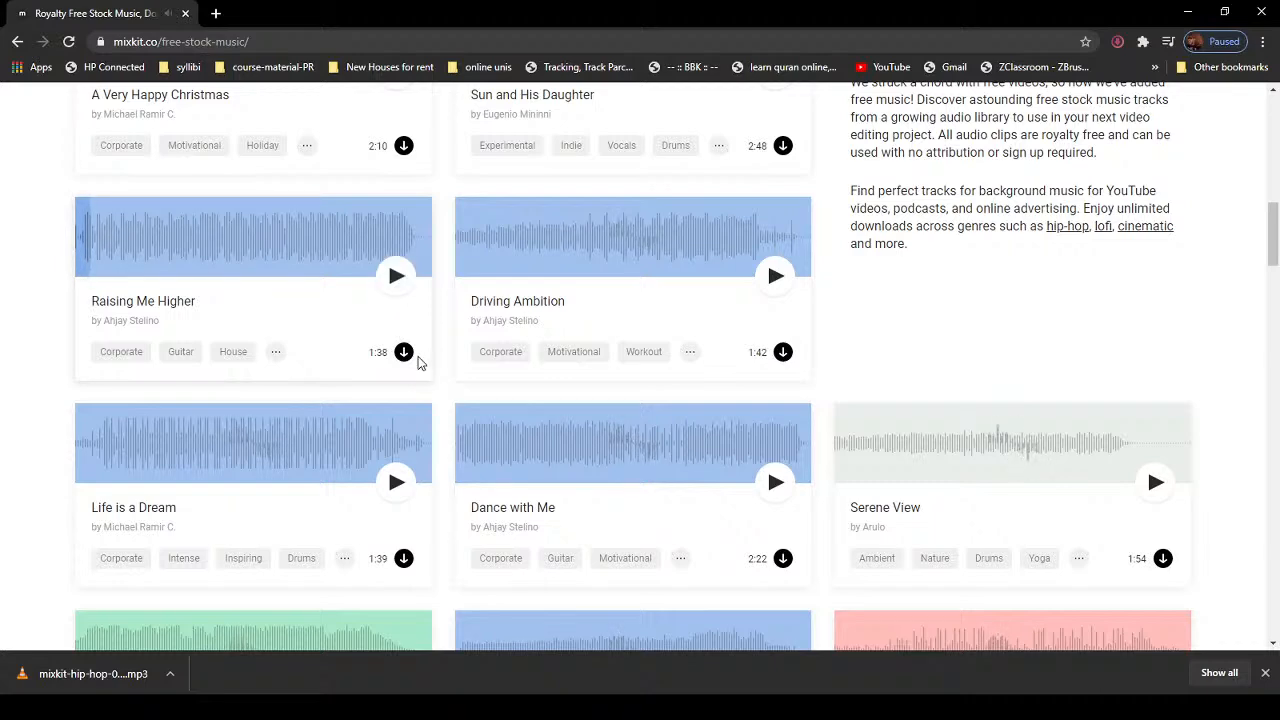
{"action": "left_click", "coordinate": [404, 353]}
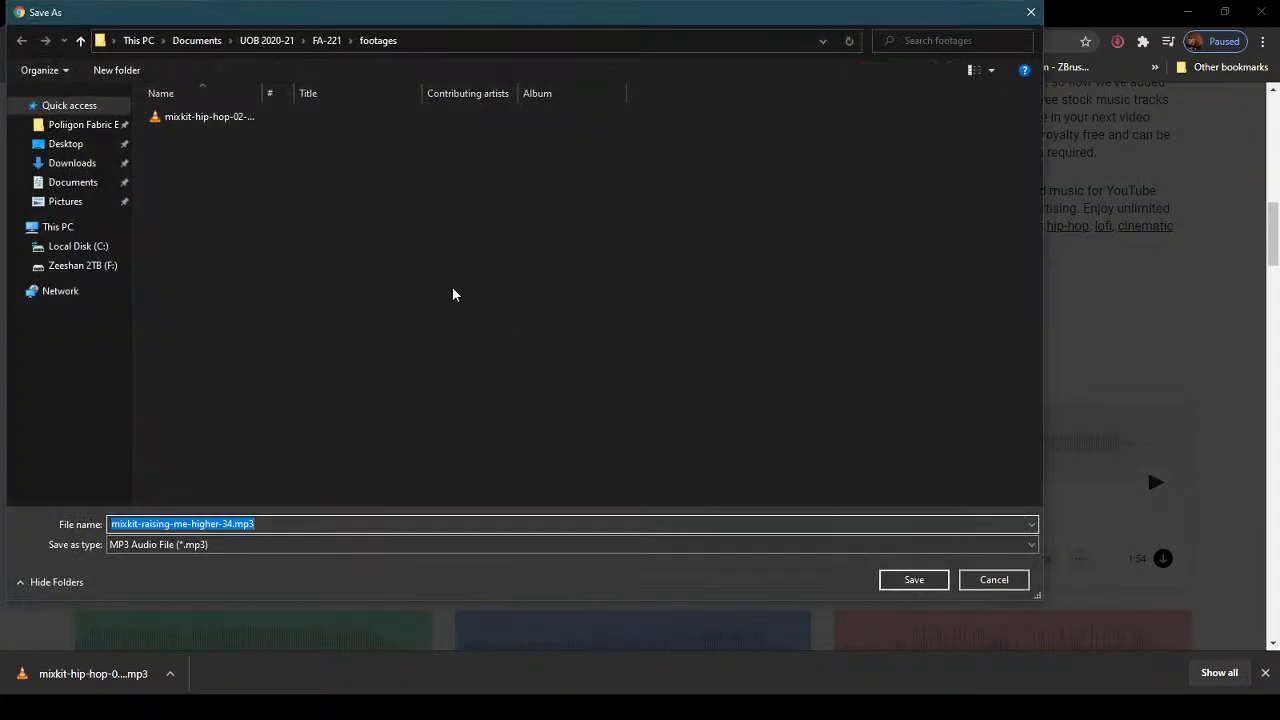
{"action": "left_click", "coordinate": [901, 584]}
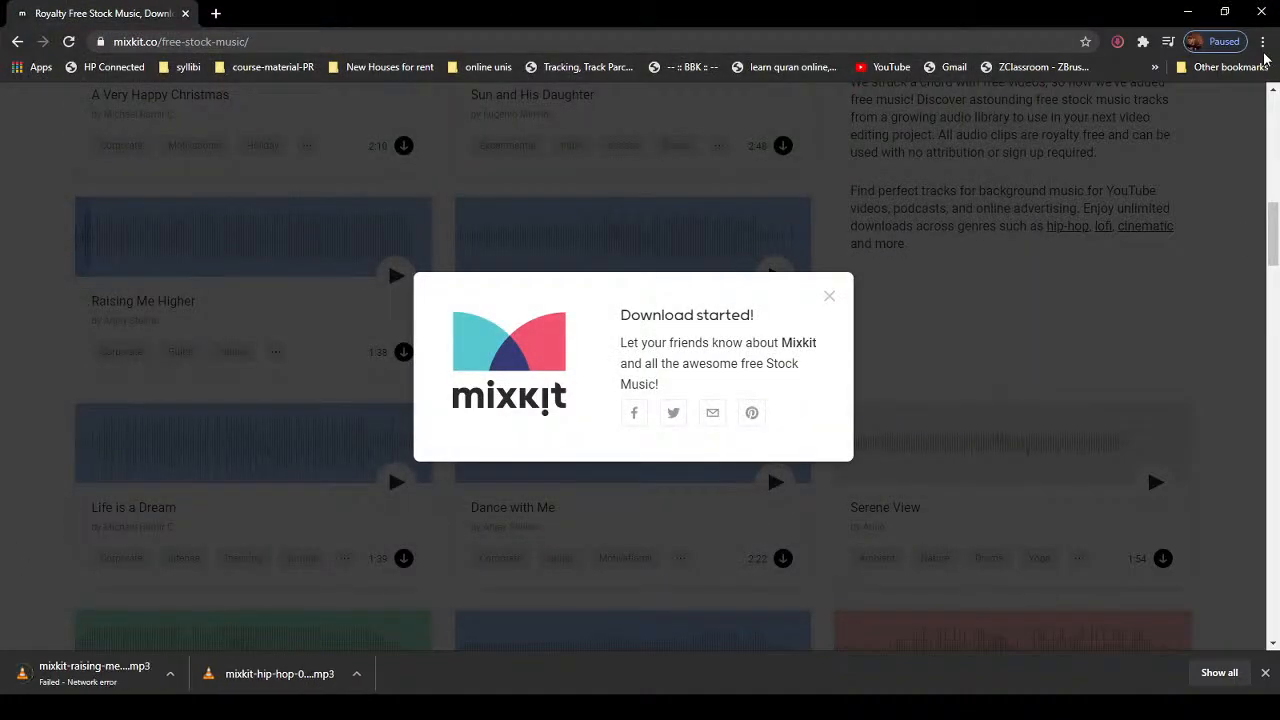
{"action": "left_click", "coordinate": [1260, 11]}
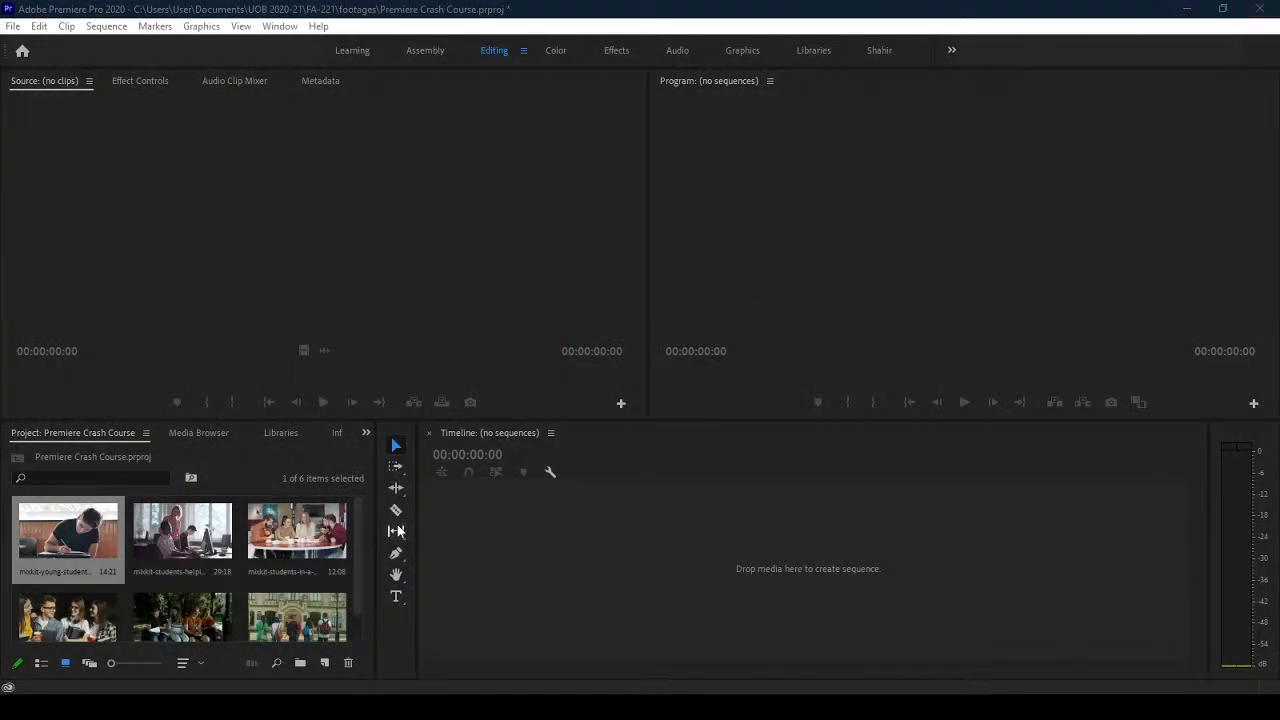
- Start a media import in Premiere Pro and browse to Documents > UOB 2020-21 > FA-221 > footages
{"action": "scroll", "coordinate": [358, 540], "scroll_direction": "down", "scroll_amount": 2}
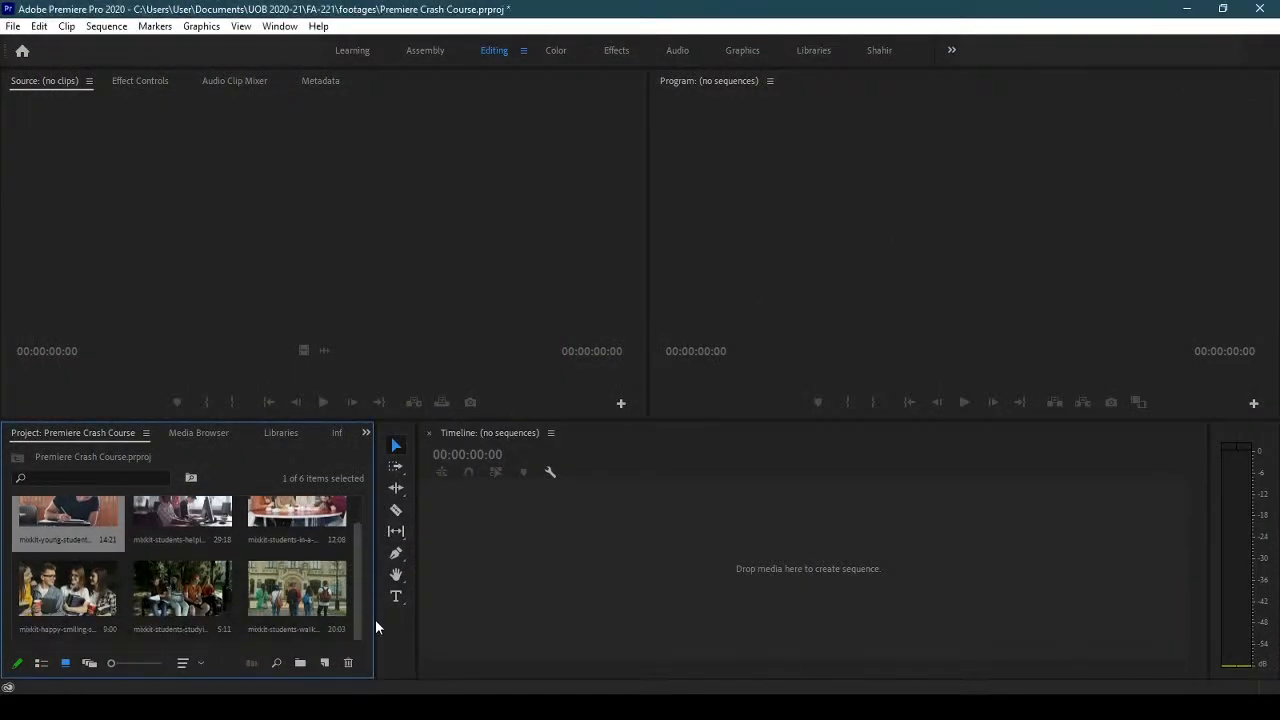
{"action": "left_click", "coordinate": [13, 28]}
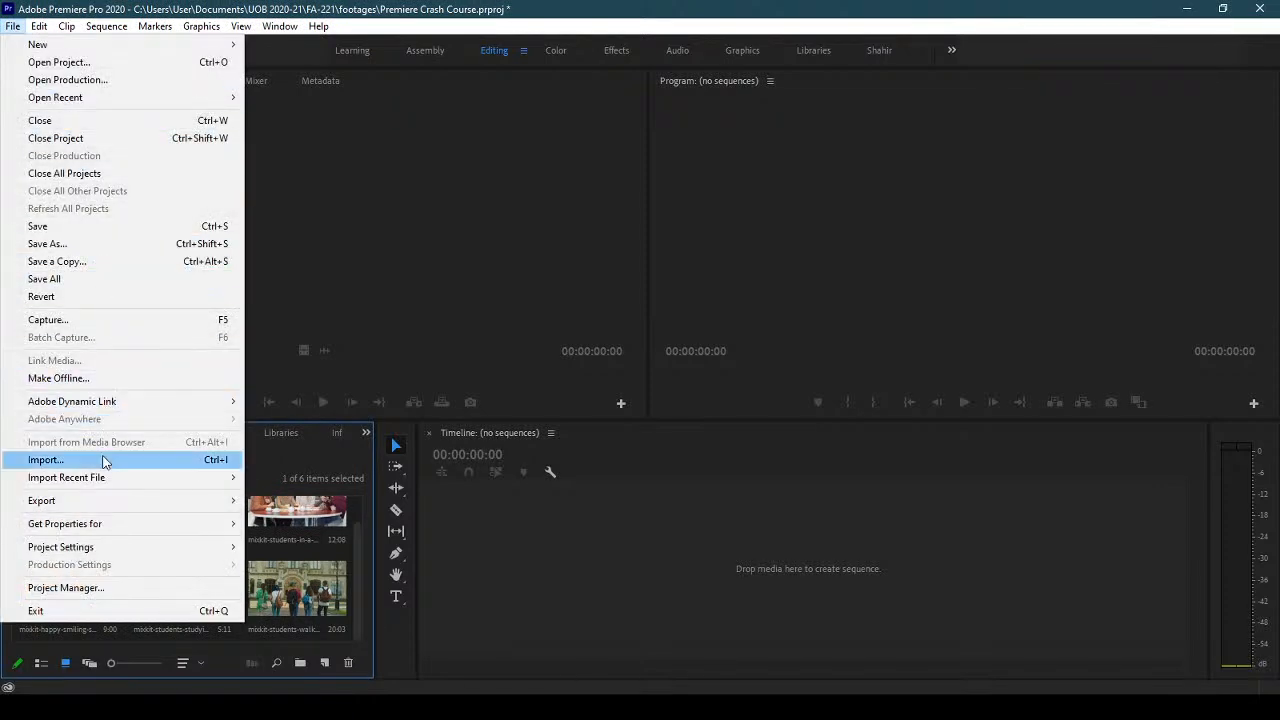
{"action": "key", "text": "ctrl+i"}
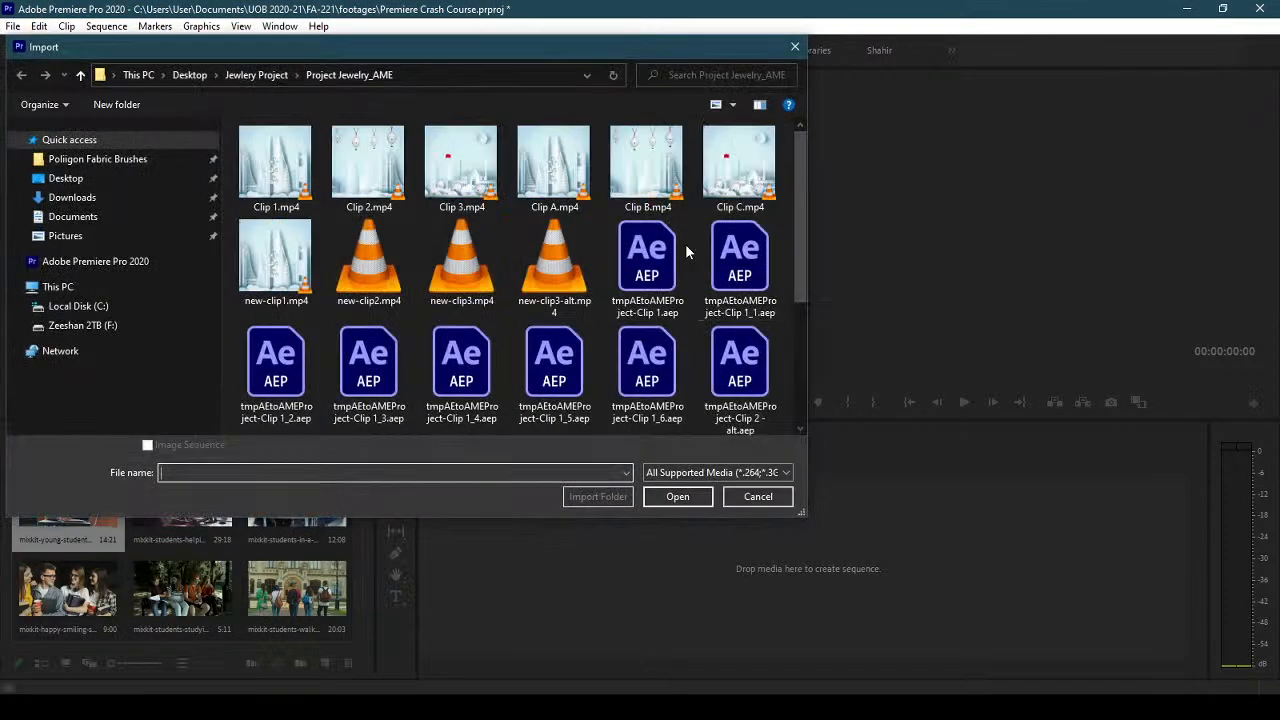
{"action": "left_click", "coordinate": [75, 216]}
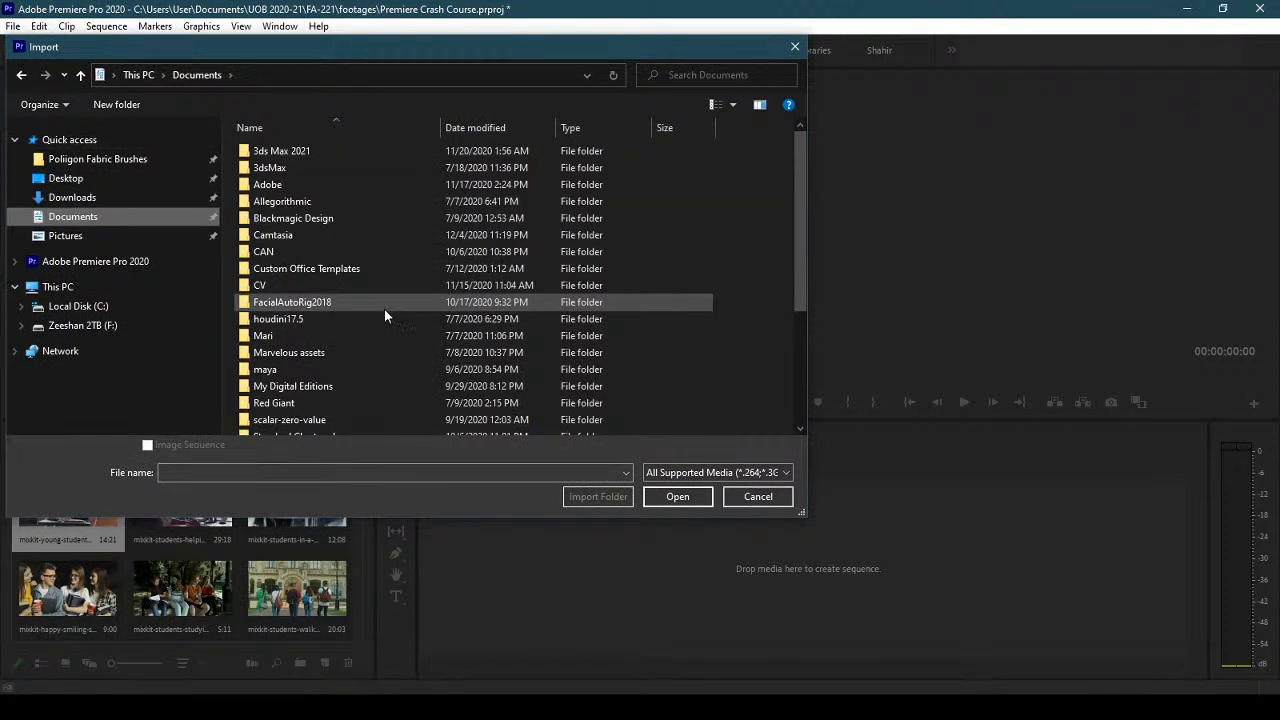
{"action": "scroll", "coordinate": [384, 309], "scroll_direction": "down", "scroll_amount": 2}
{"action": "left_click", "coordinate": [350, 376]}
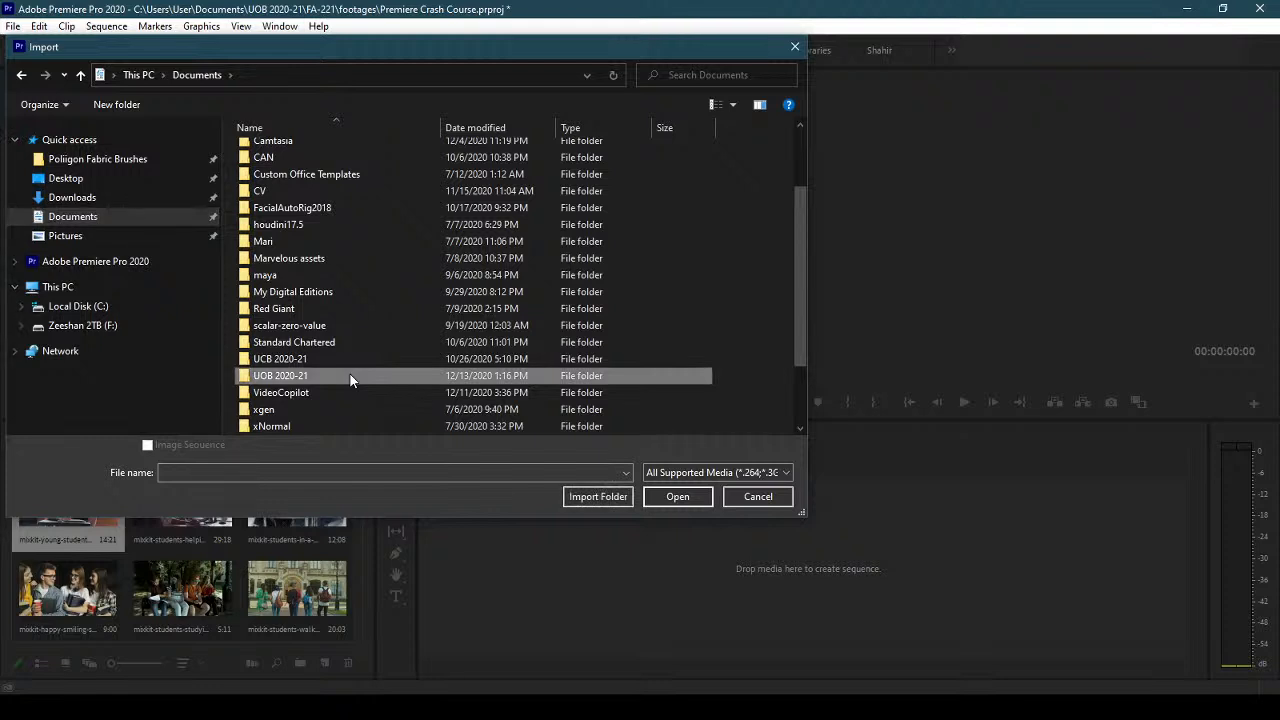
{"action": "double_click", "coordinate": [350, 375]}
{"action": "double_click", "coordinate": [357, 241]}
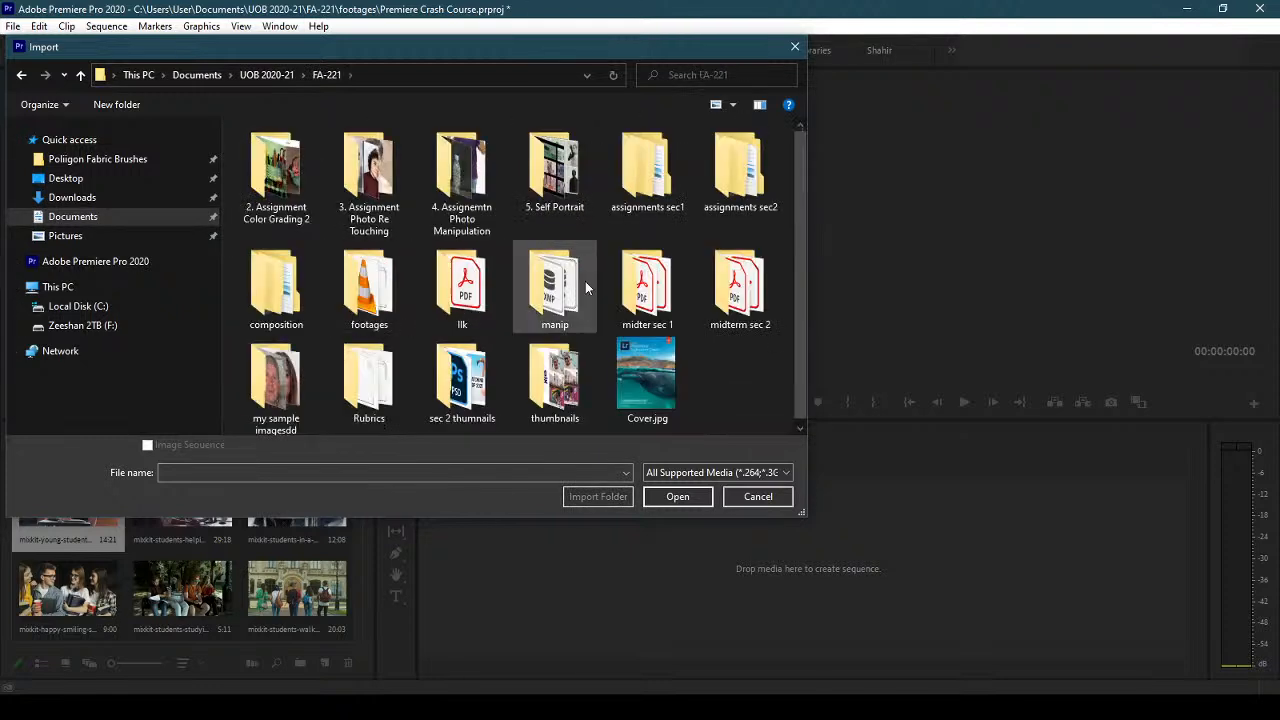
{"action": "double_click", "coordinate": [369, 296]}
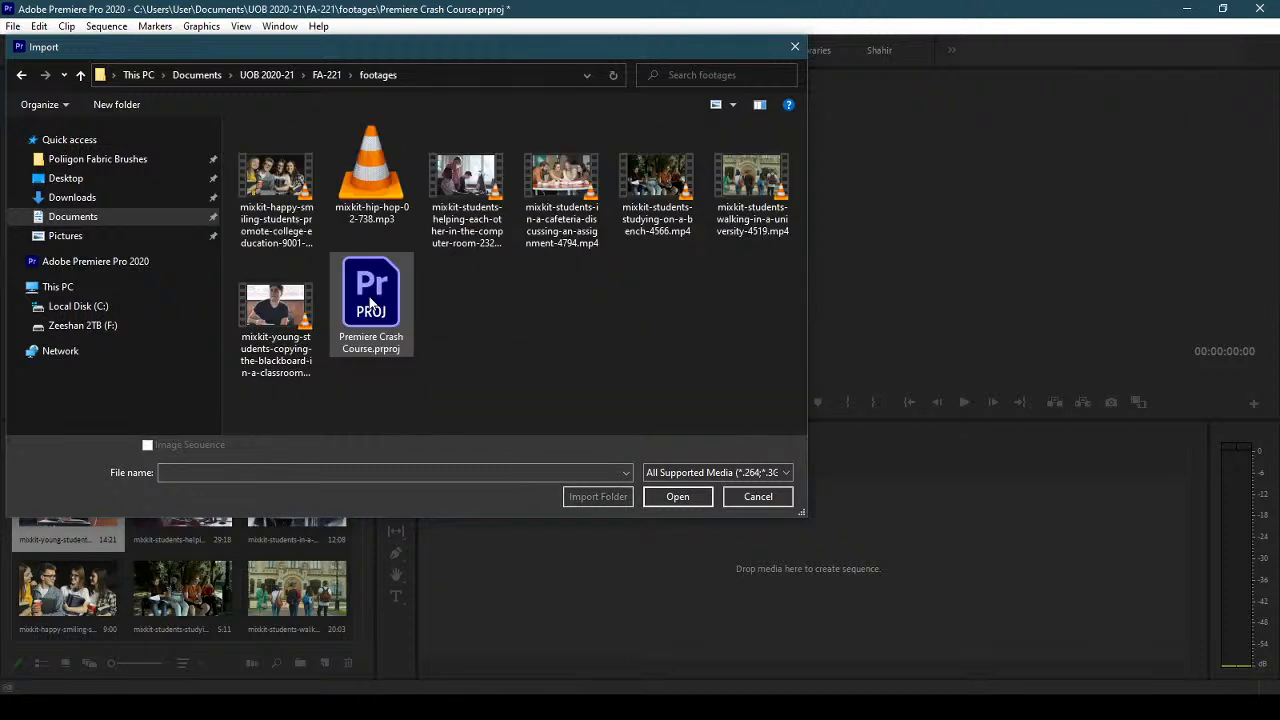
- Import mixkit-hip-hop-02-738.mp3 and mixkit-raising-me-higher-34.mp3 into the project
{"action": "left_click", "coordinate": [395, 172]}
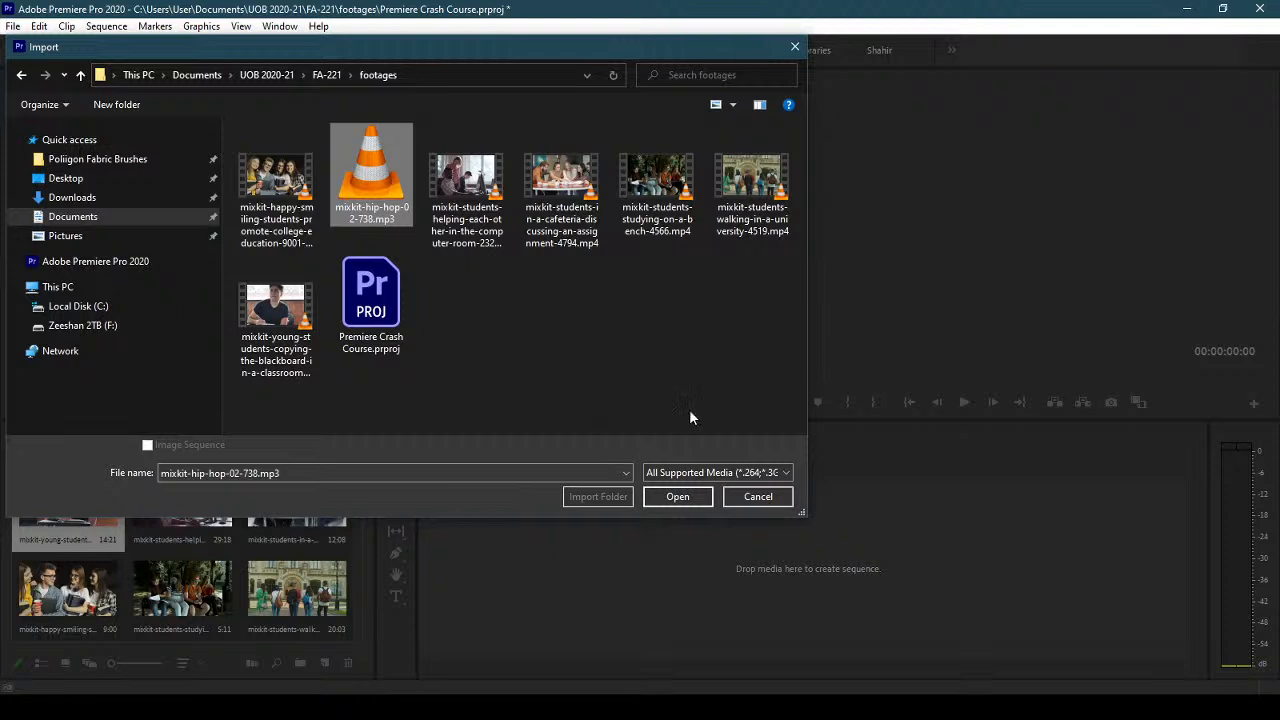
{"action": "left_click", "coordinate": [686, 496]}
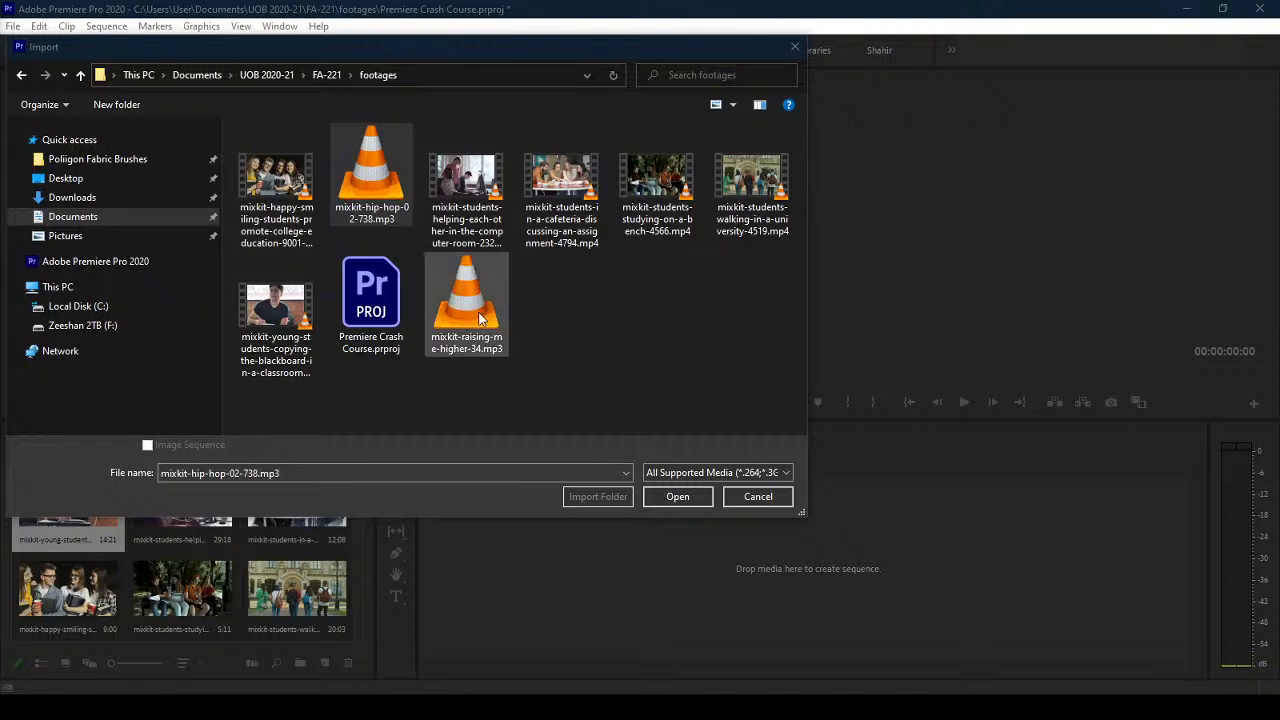
{"action": "left_click", "coordinate": [480, 318], "text": "ctrl"}
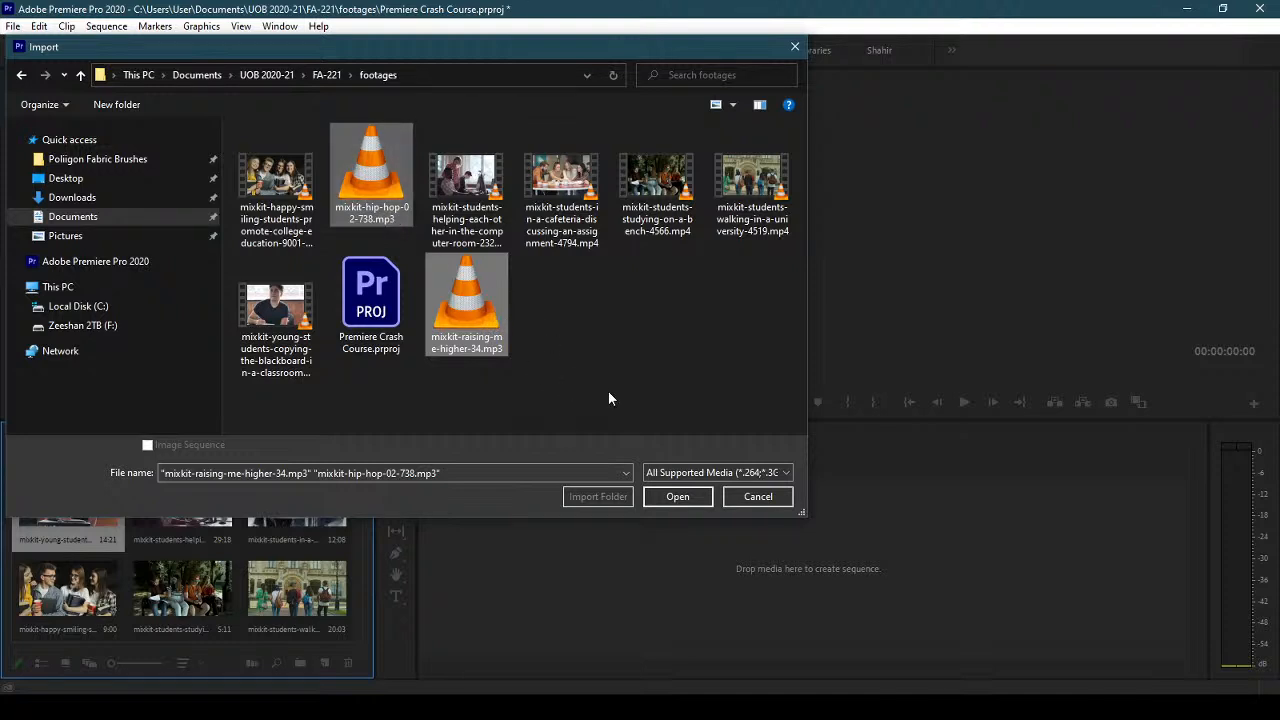
{"action": "left_click", "coordinate": [693, 498]}
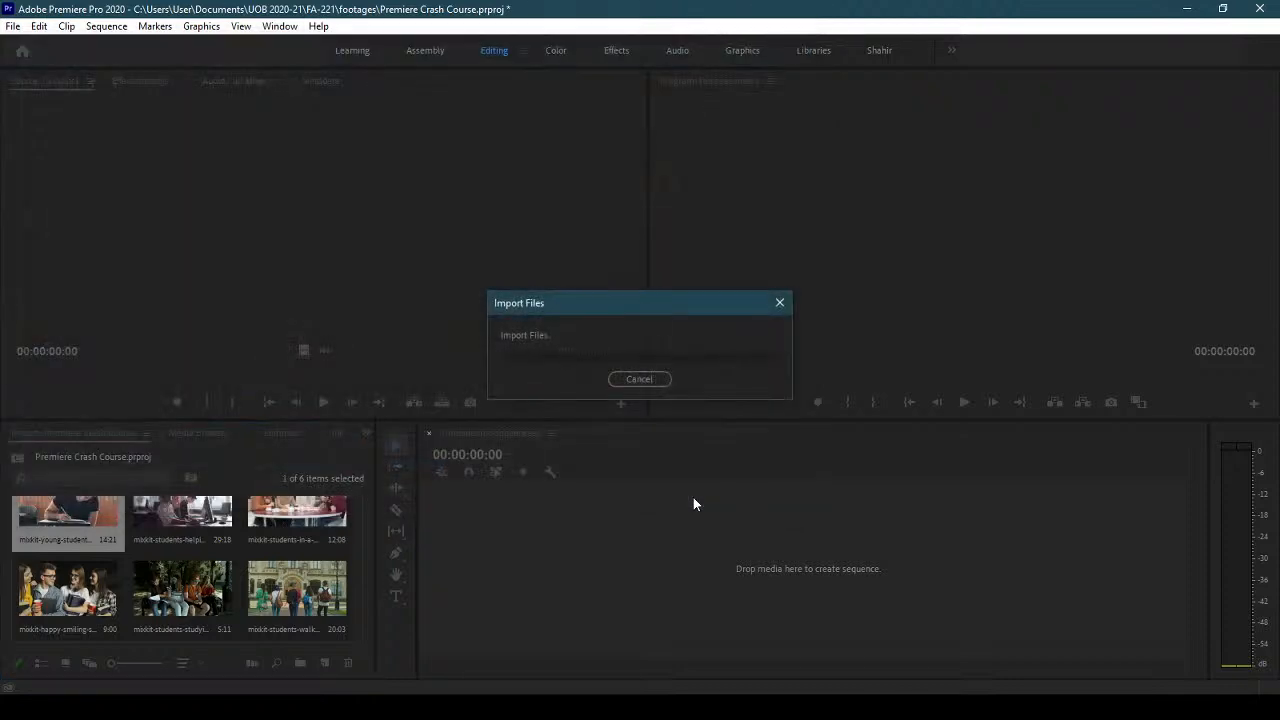
- Look over the project's audio and video items, ending with the mixkit-students-in-a-cafeteria clip selected
{"action": "left_click", "coordinate": [244, 606]}
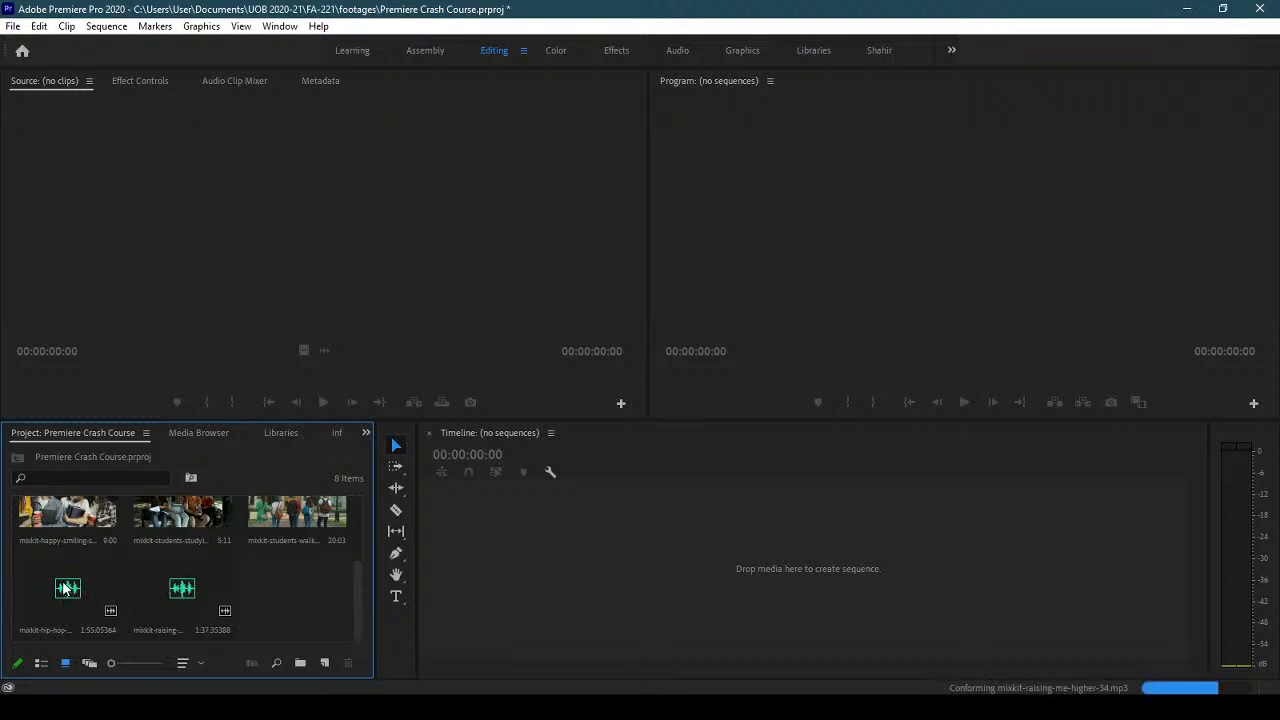
{"action": "left_click_drag", "start_coordinate": [358, 597], "coordinate": [360, 526]}
{"action": "left_click", "coordinate": [118, 526]}
{"action": "left_click", "coordinate": [178, 524]}
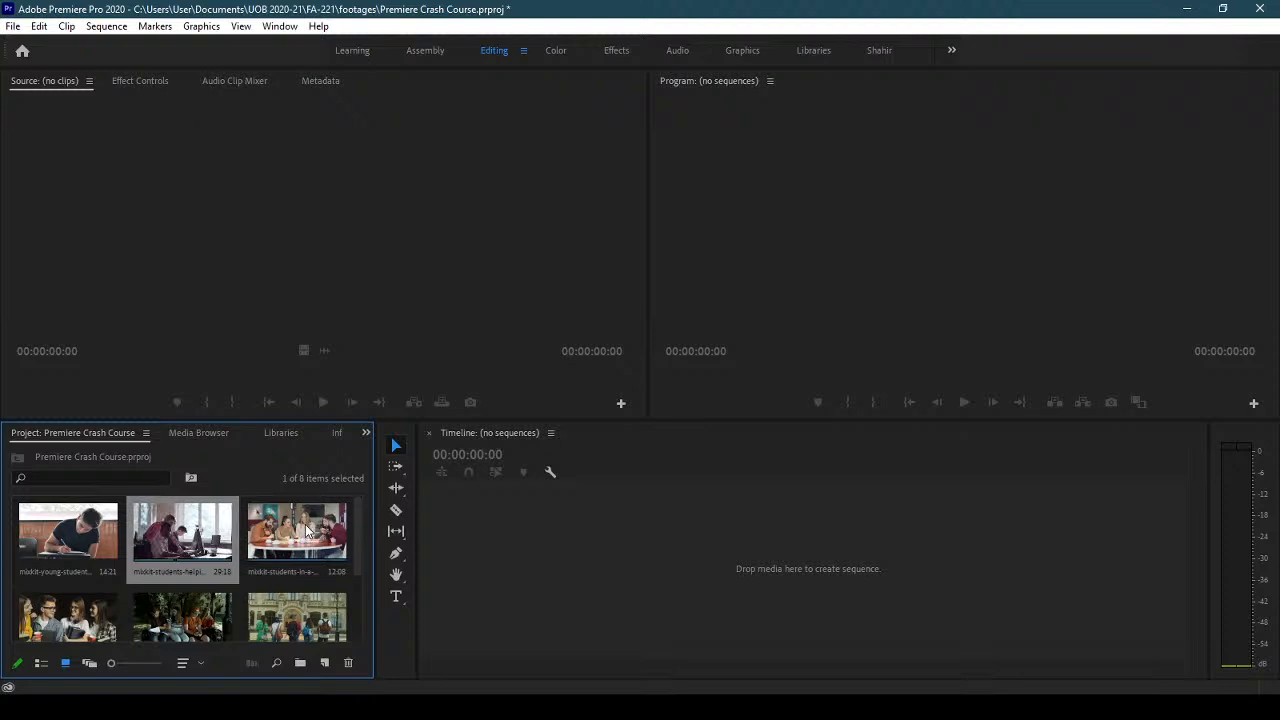
{"action": "left_click", "coordinate": [308, 531]}
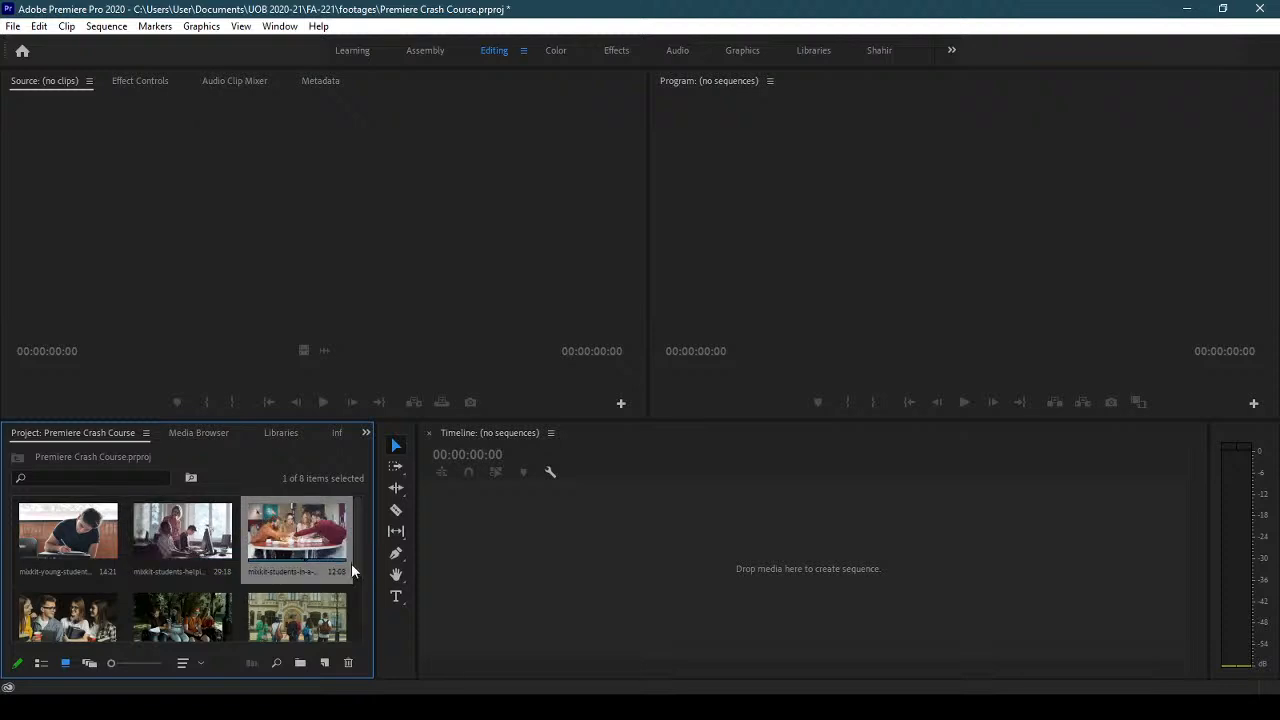
- Import the Skate_Board_Online video clip into the project alongside the student footage and music
{"action": "left_click_drag", "start_coordinate": [357, 565], "coordinate": [347, 625]}
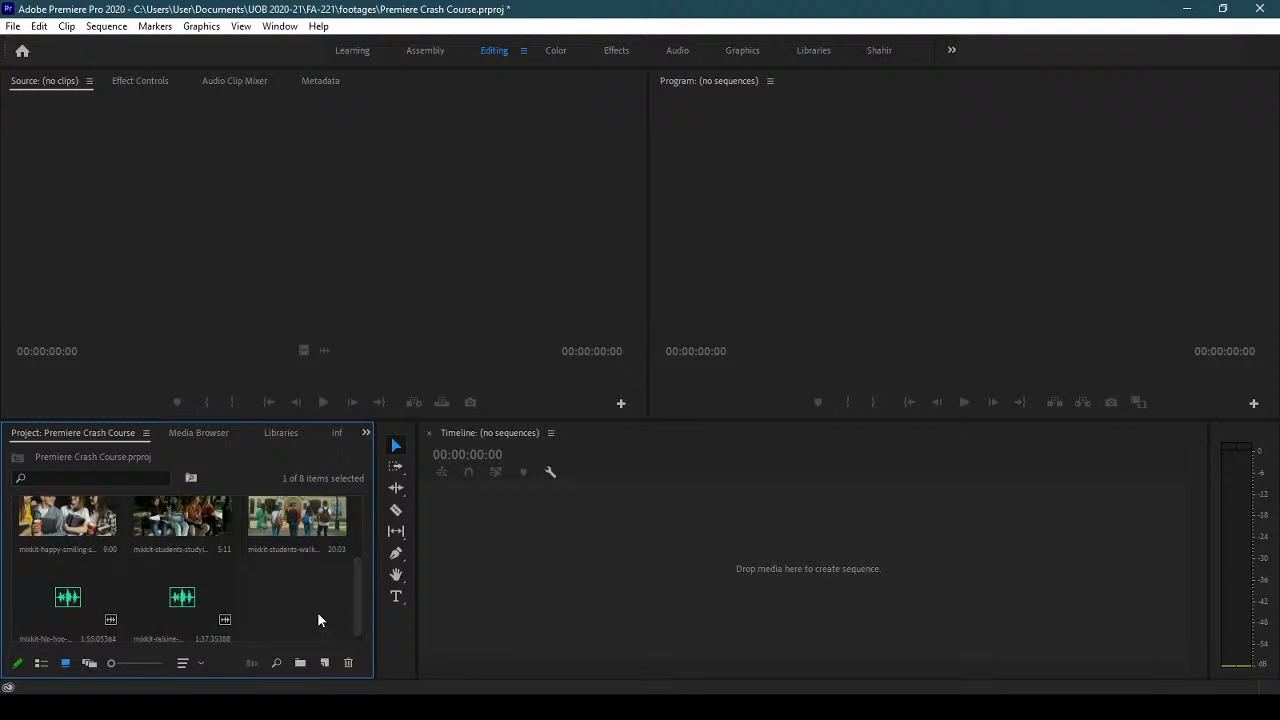
{"action": "double_click", "coordinate": [309, 600]}
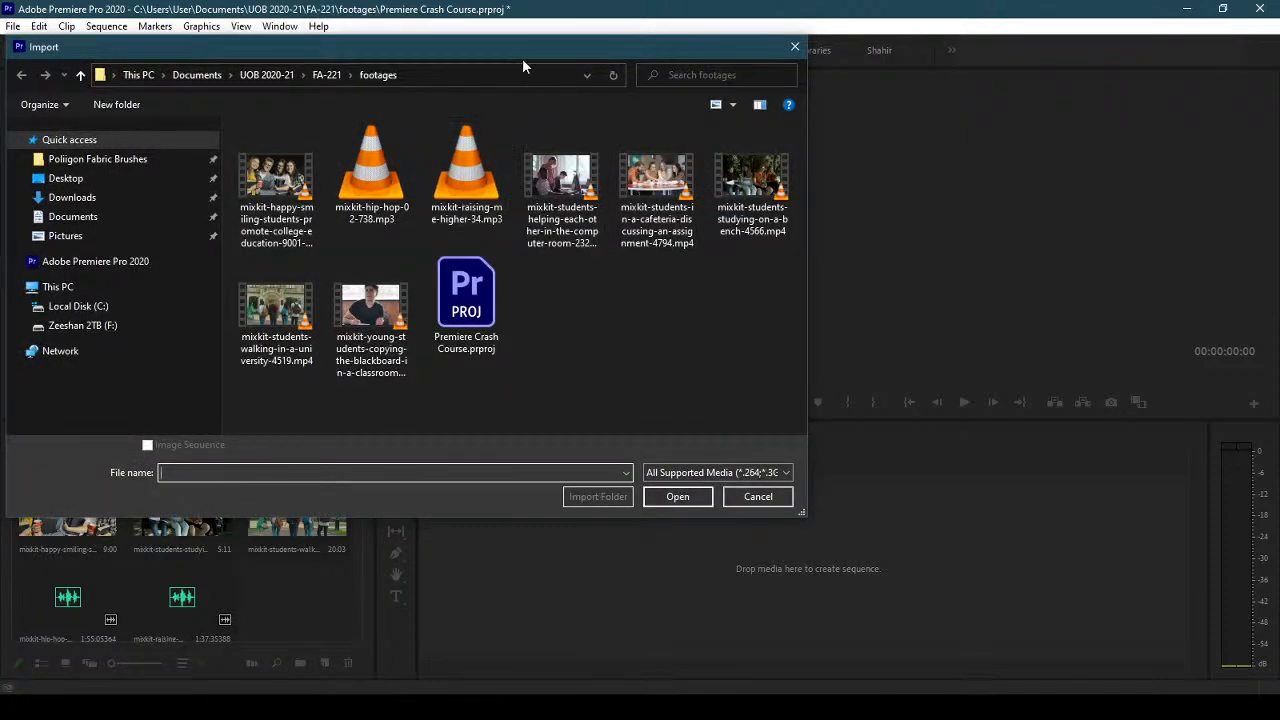
{"action": "key", "text": "Escape"}
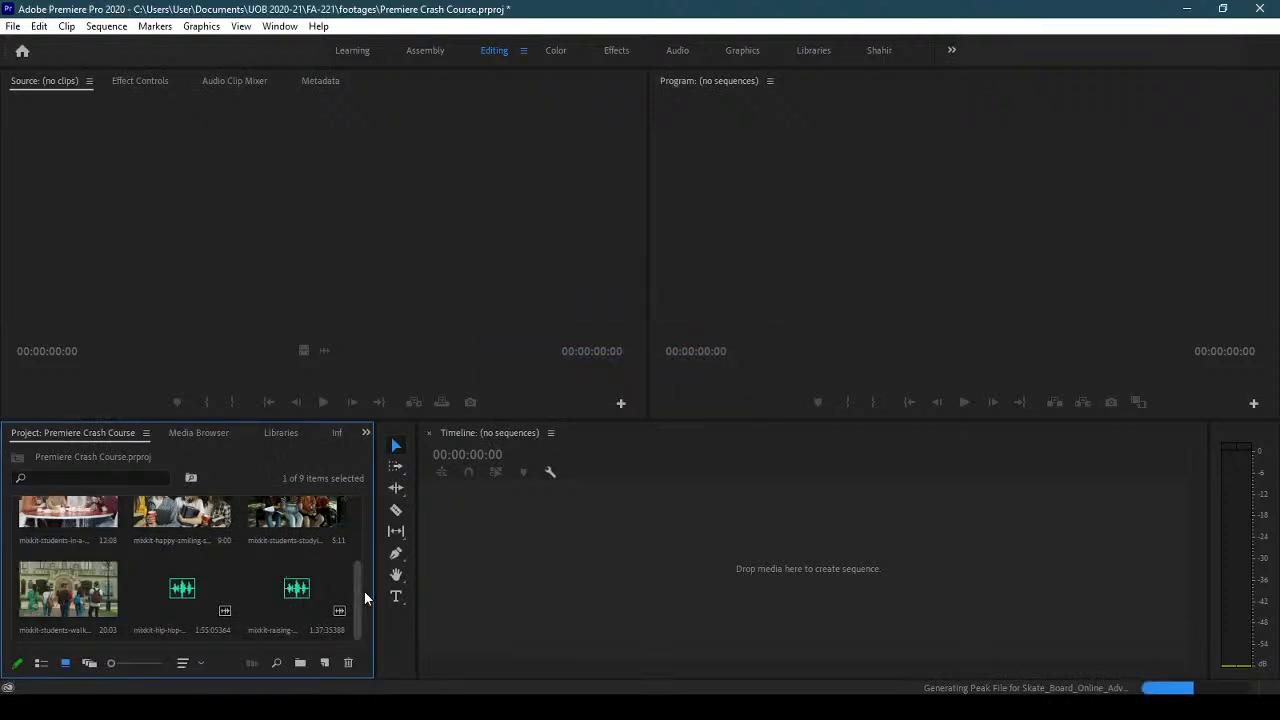
- Look over the Skate_Board_Online clip and the neighbouring mixkit-young-students and mixkit-students-helping clips, checking which contain linked audio
{"action": "left_click_drag", "start_coordinate": [357, 612], "coordinate": [360, 533]}
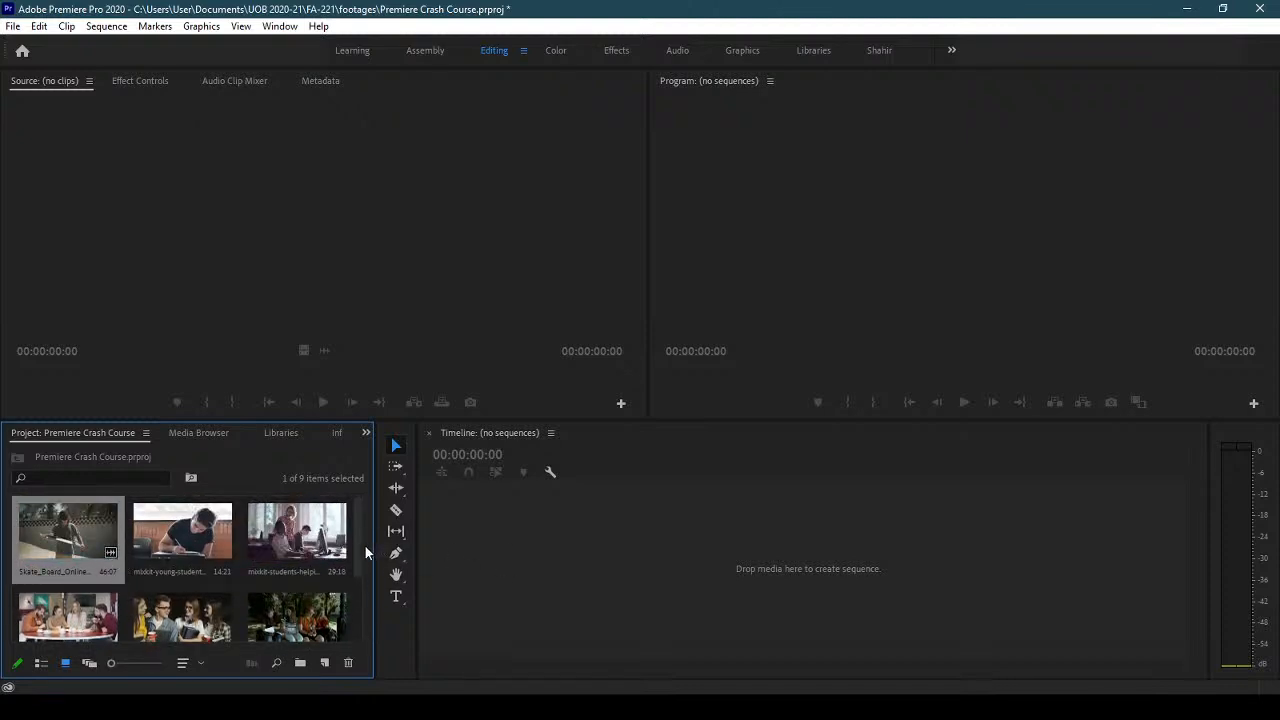
{"action": "left_click", "coordinate": [233, 563]}
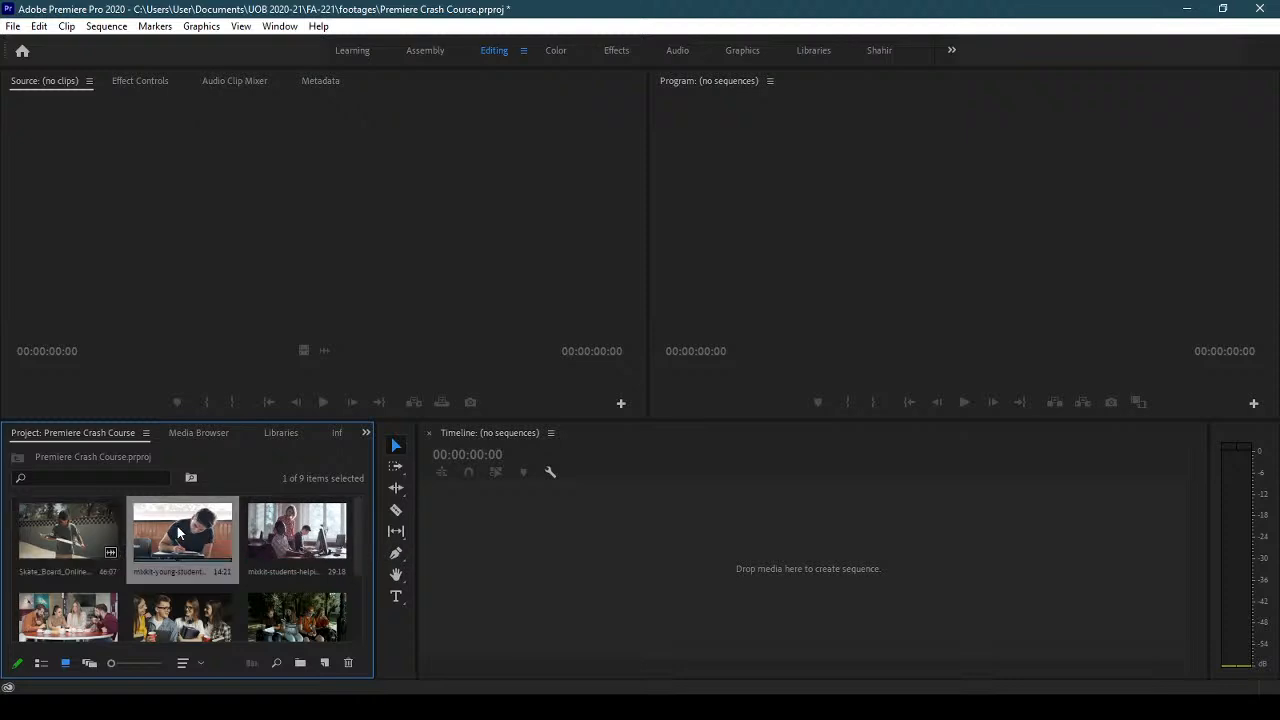
{"action": "left_click", "coordinate": [331, 551]}
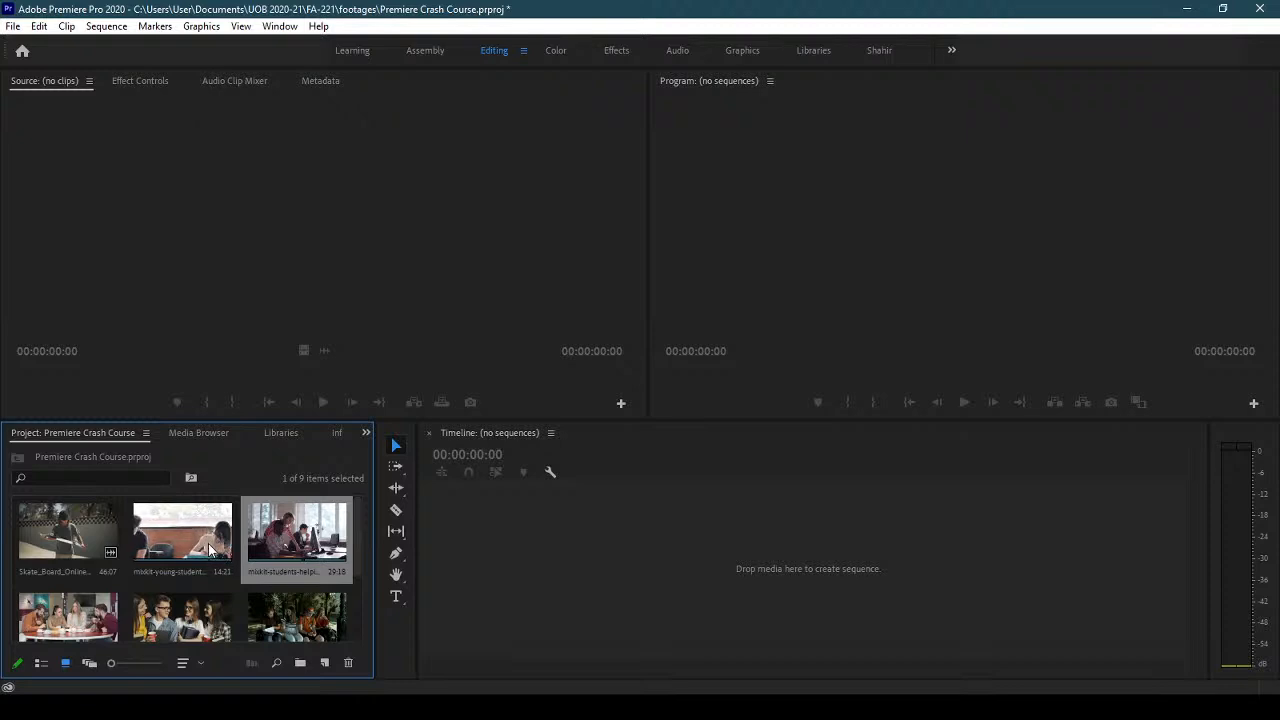
{"action": "left_click", "coordinate": [78, 548]}
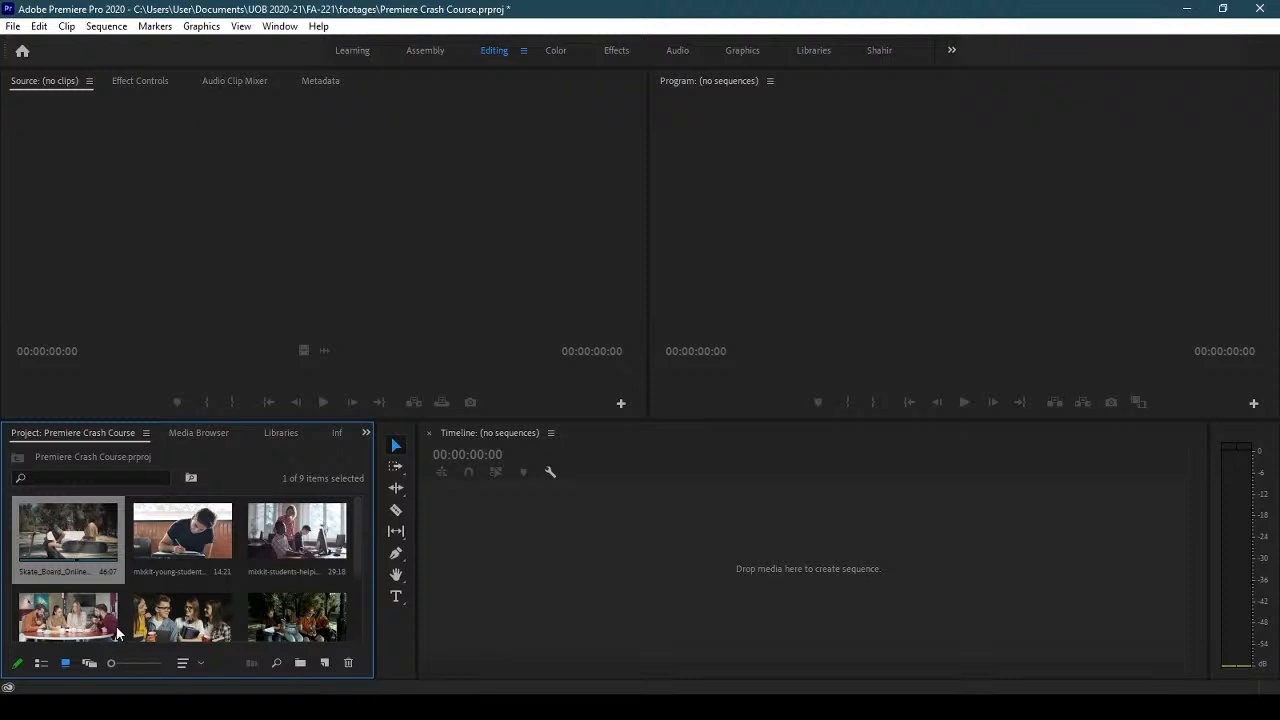
{"action": "left_click", "coordinate": [185, 542]}
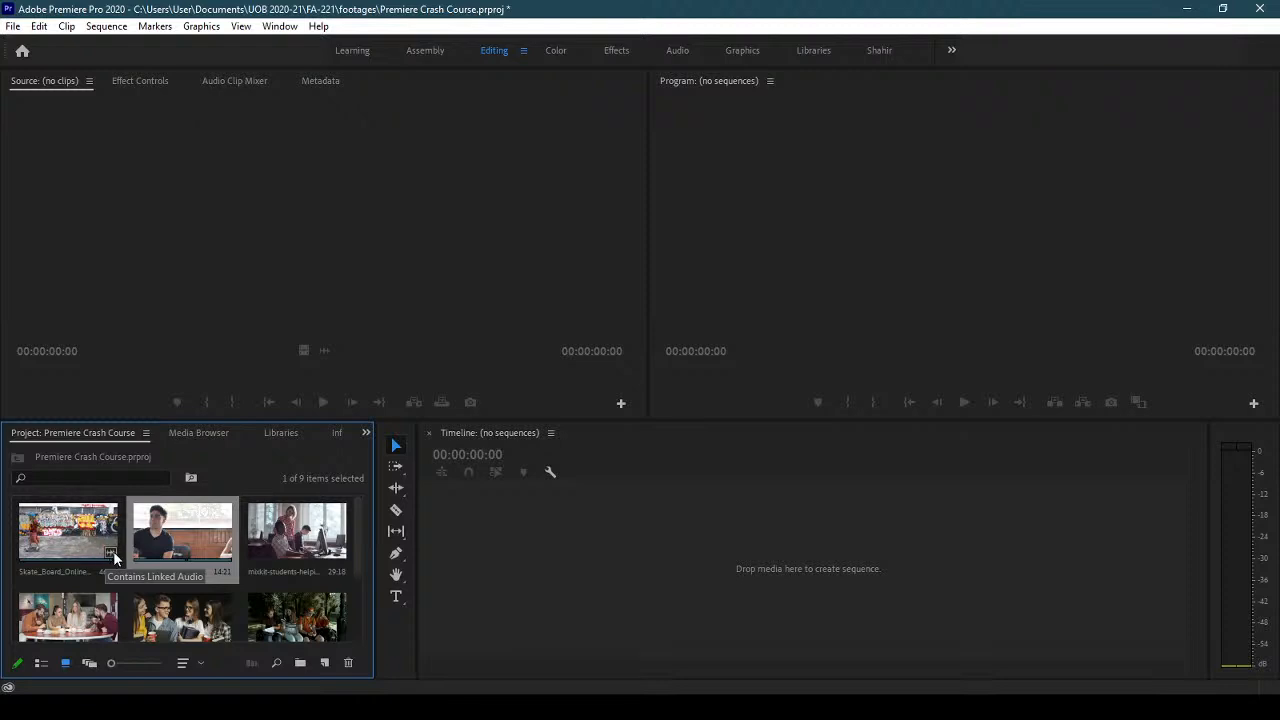
- Inspect the project's clips with enlarged thumbnails, restore the smallest thumbnail size, and leave the mixkit-young-students clip selected
{"action": "left_click_drag", "start_coordinate": [111, 663], "coordinate": [161, 663]}
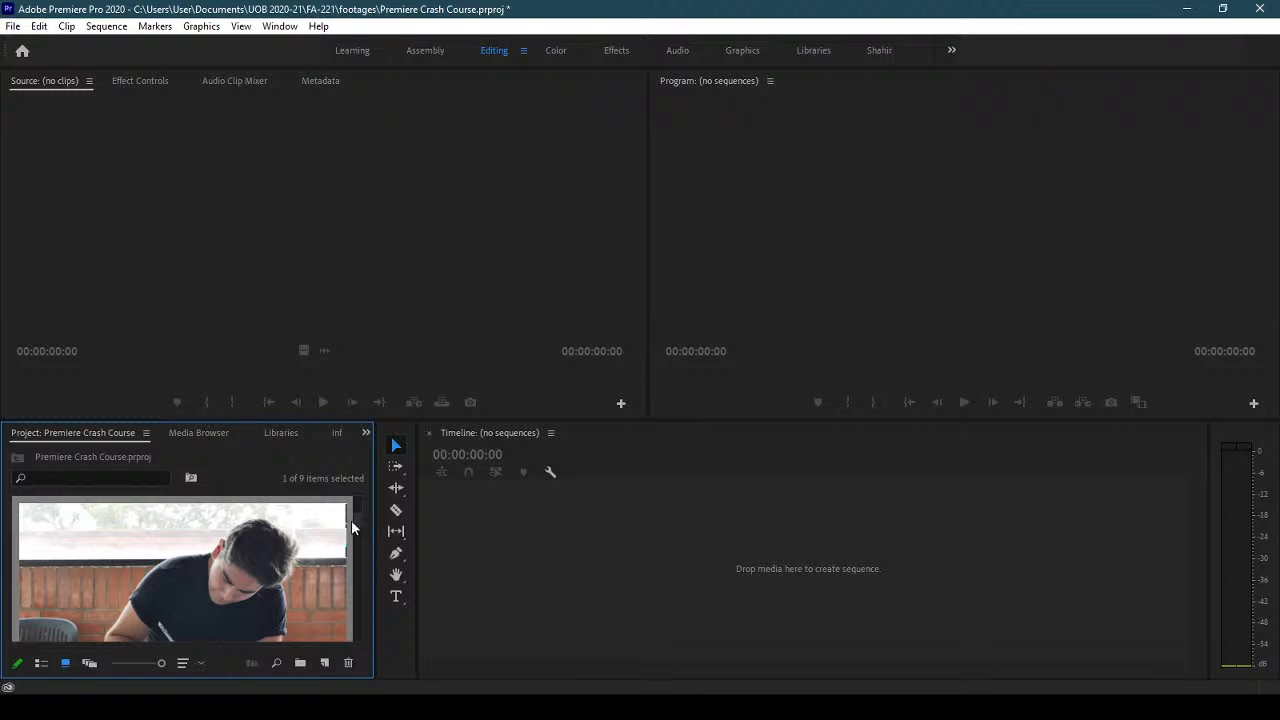
{"action": "left_click_drag", "start_coordinate": [359, 523], "coordinate": [359, 512]}
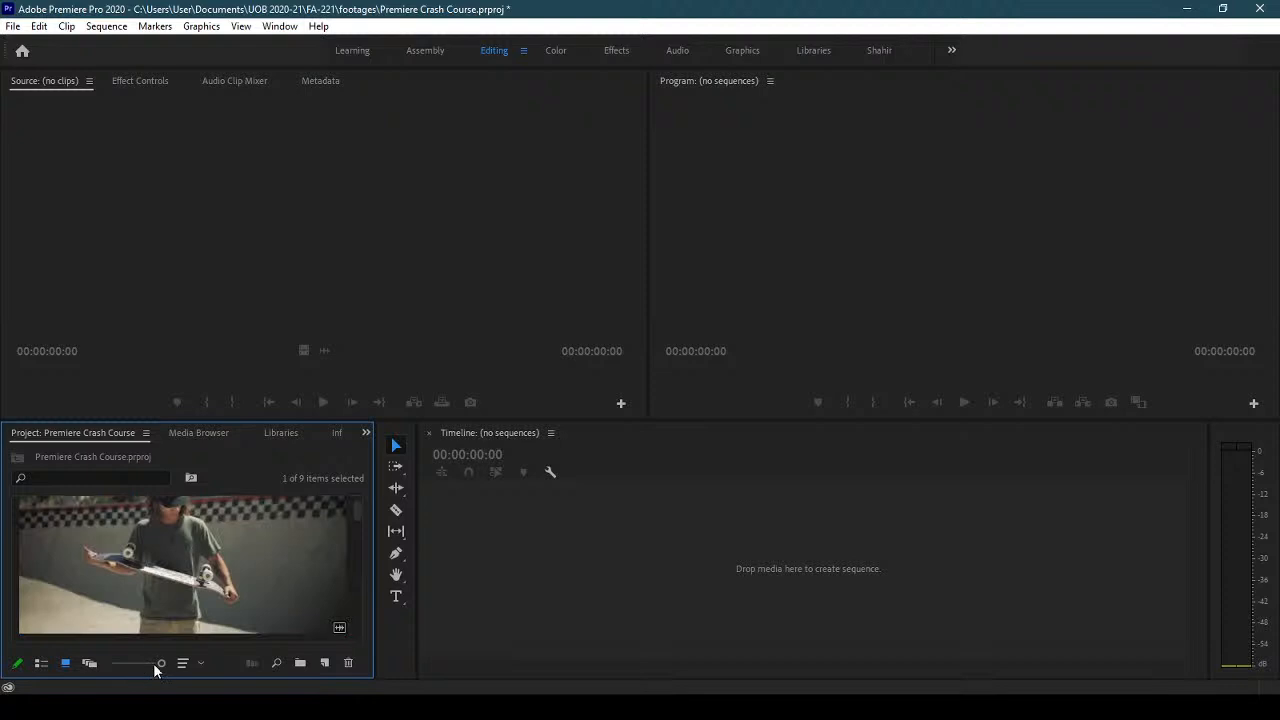
{"action": "left_click_drag", "start_coordinate": [162, 665], "coordinate": [110, 662]}
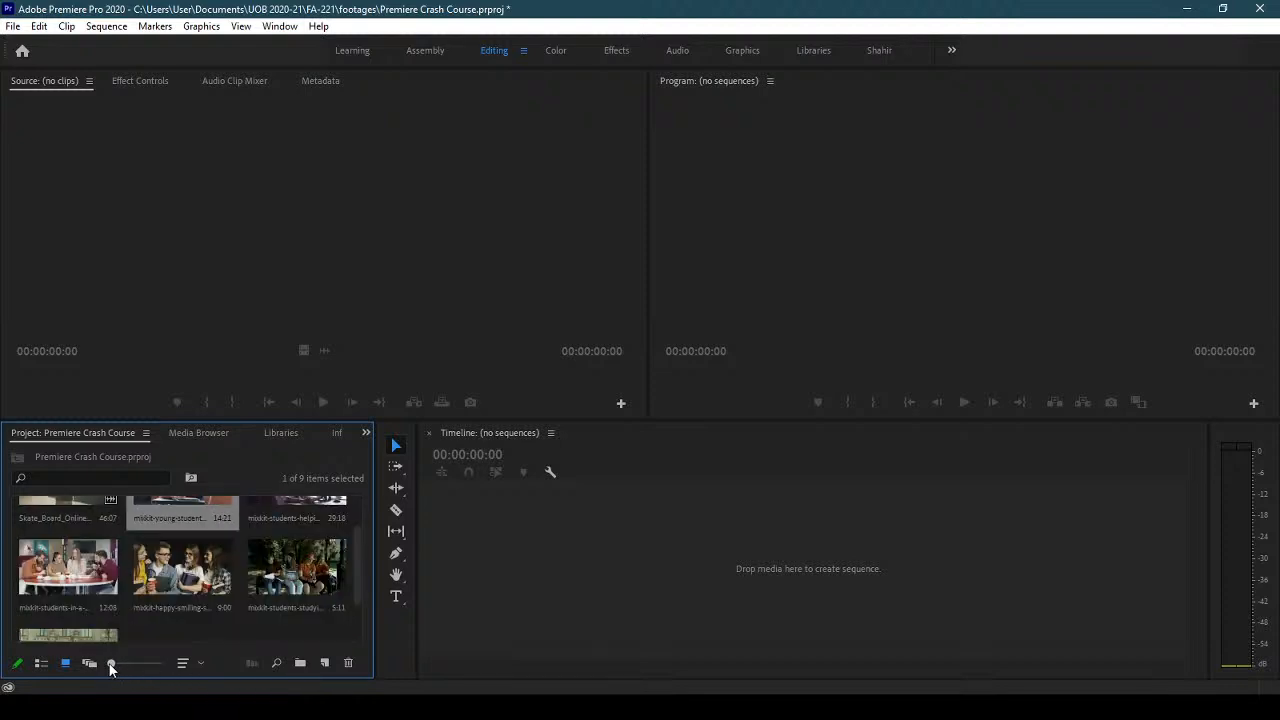
{"action": "left_click_drag", "start_coordinate": [359, 581], "coordinate": [359, 619]}
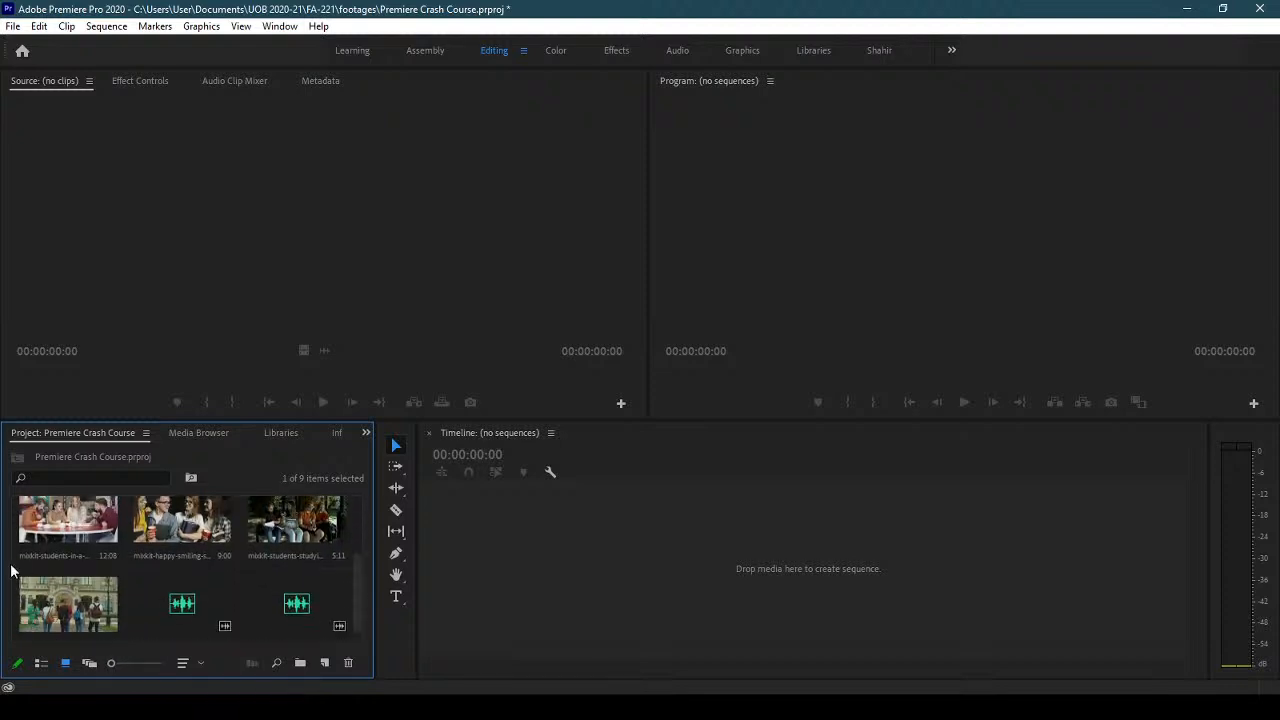
{"action": "left_click_drag", "start_coordinate": [358, 572], "coordinate": [358, 517]}
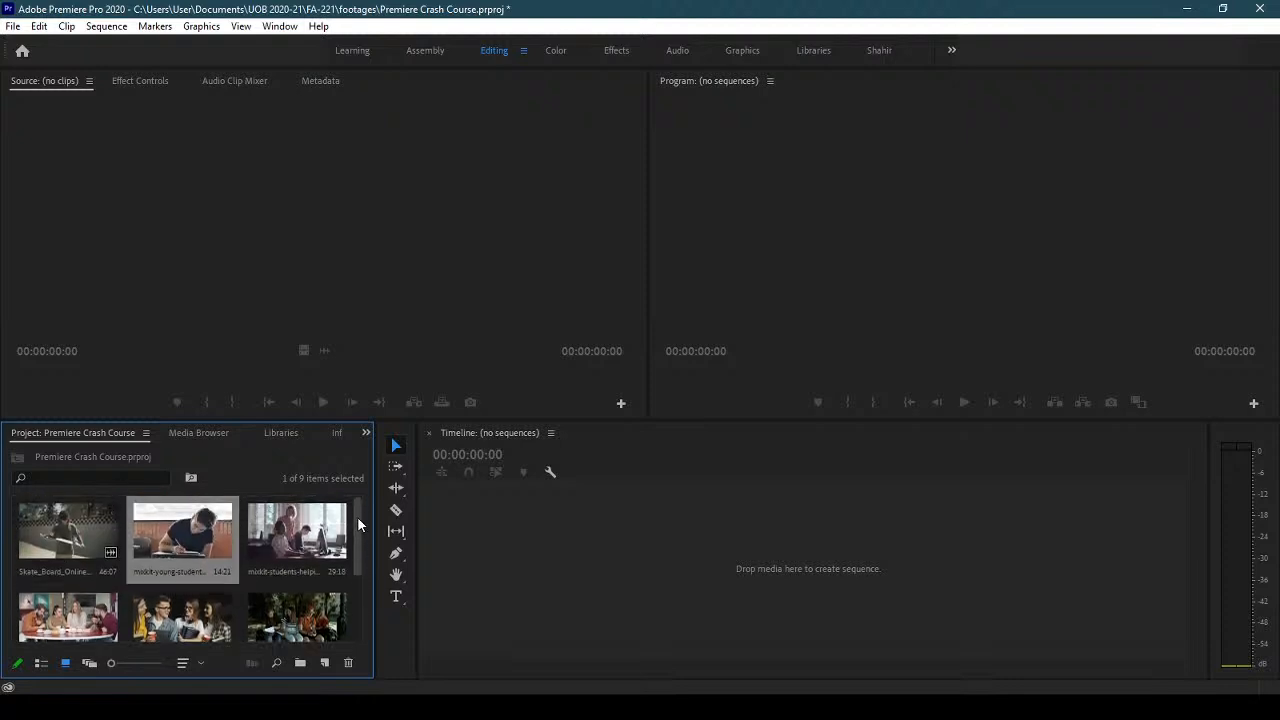
{"action": "left_click", "coordinate": [320, 551]}
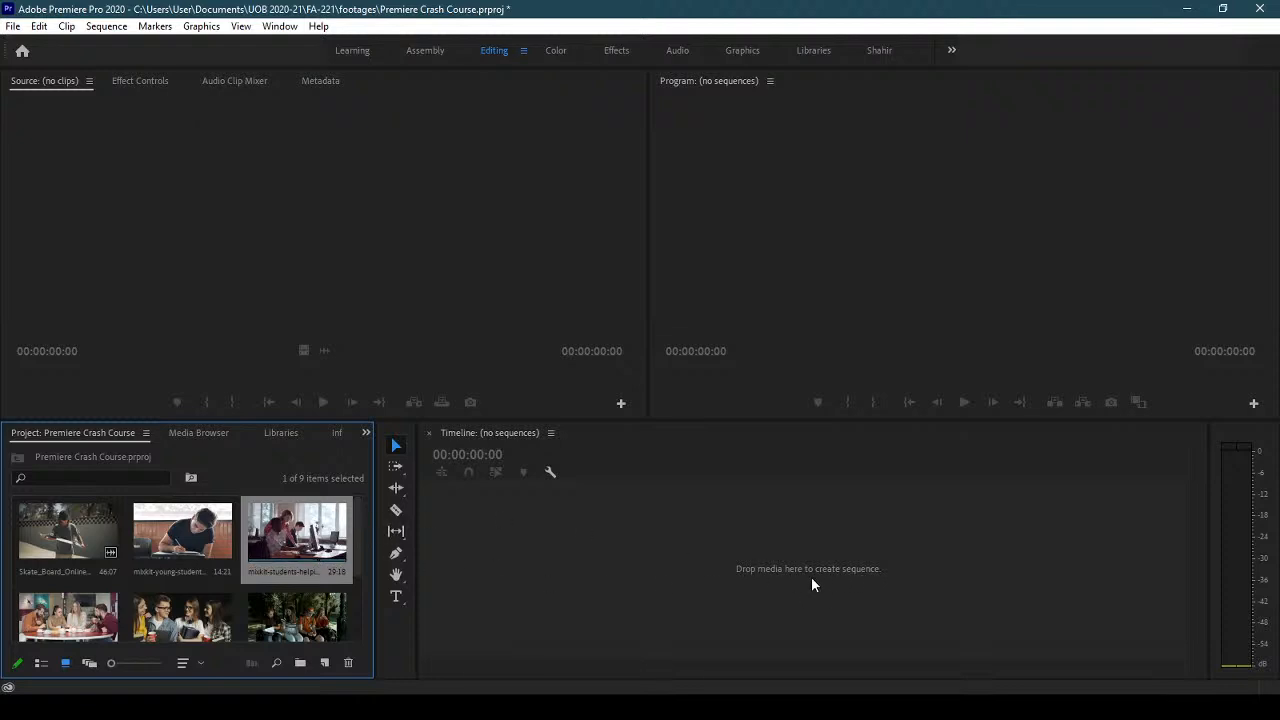
{"action": "left_click", "coordinate": [222, 553]}
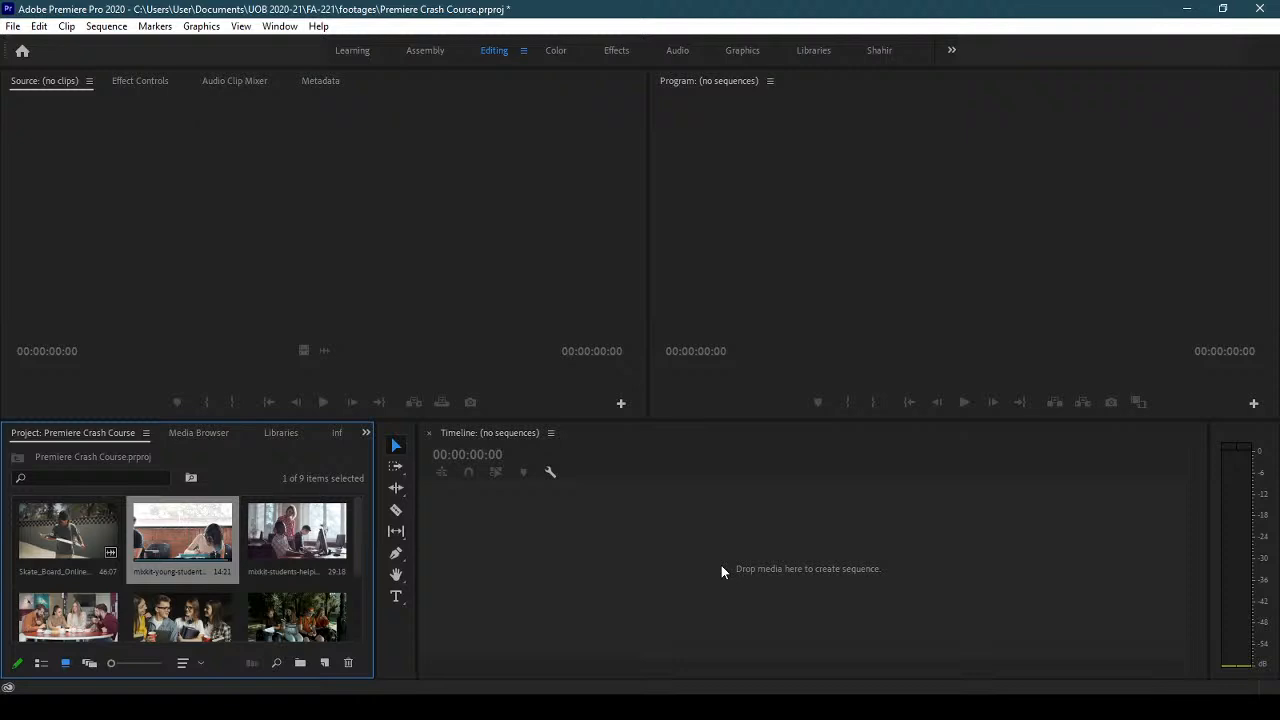
- Start a new sequence, collapse the Digital SLR presets, and compare the preset categories with the sequence settings
{"action": "left_click", "coordinate": [331, 661]}
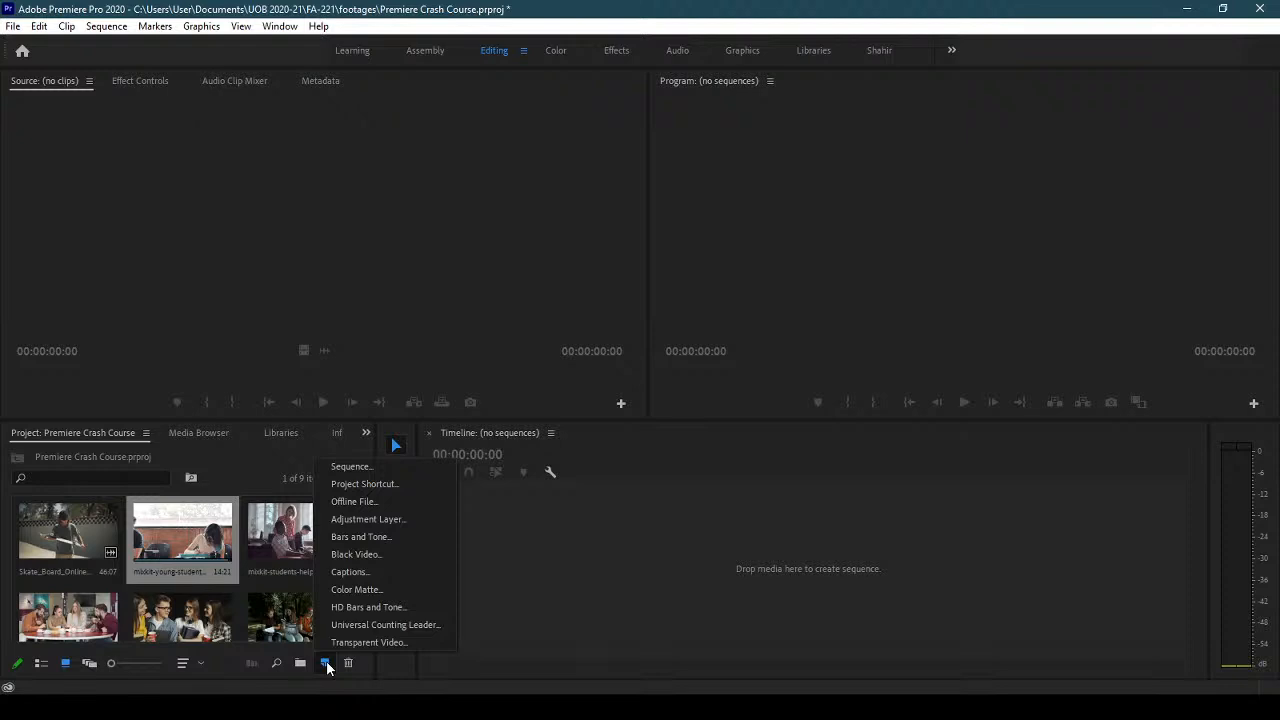
{"action": "left_click", "coordinate": [366, 472]}
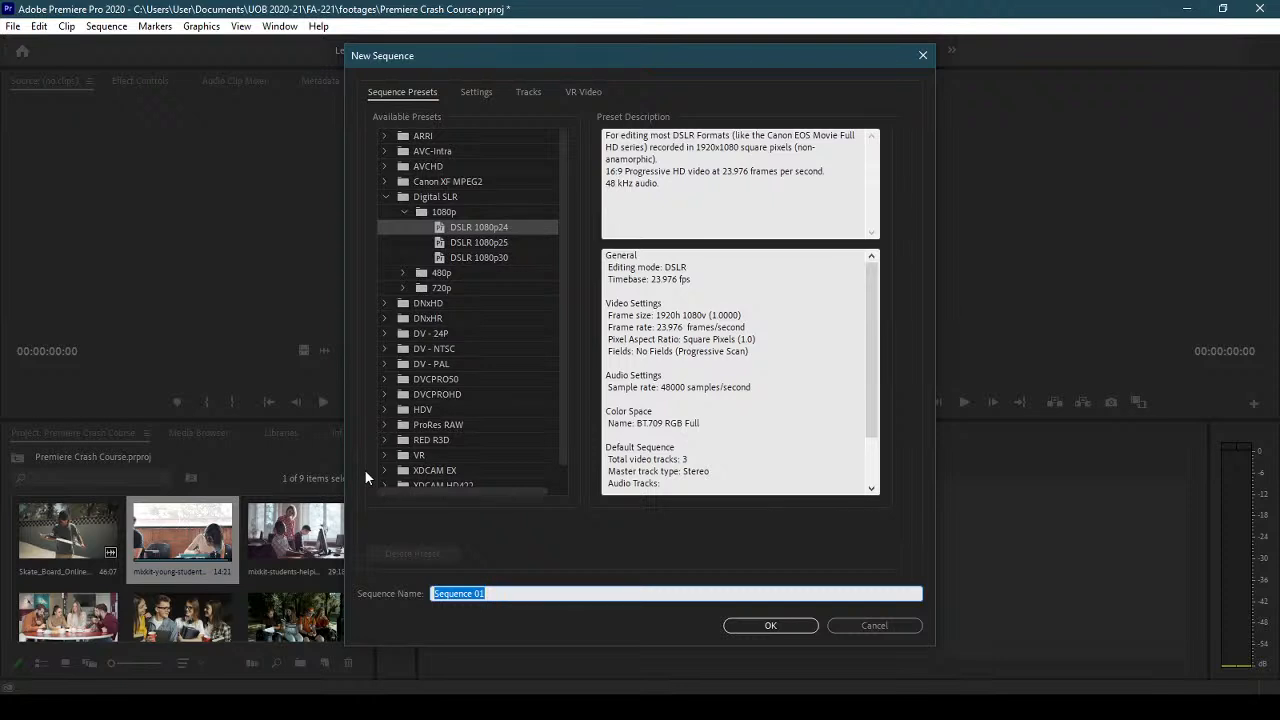
{"action": "left_click", "coordinate": [385, 197]}
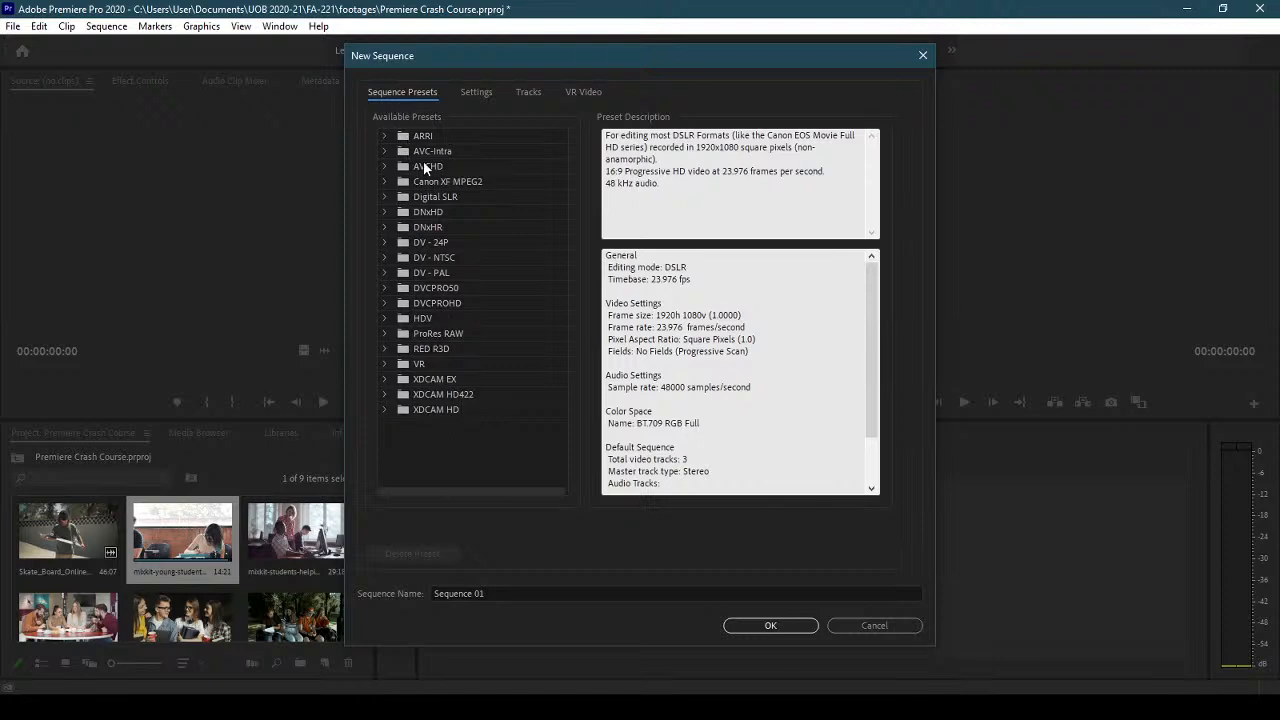
{"action": "left_click", "coordinate": [474, 92]}
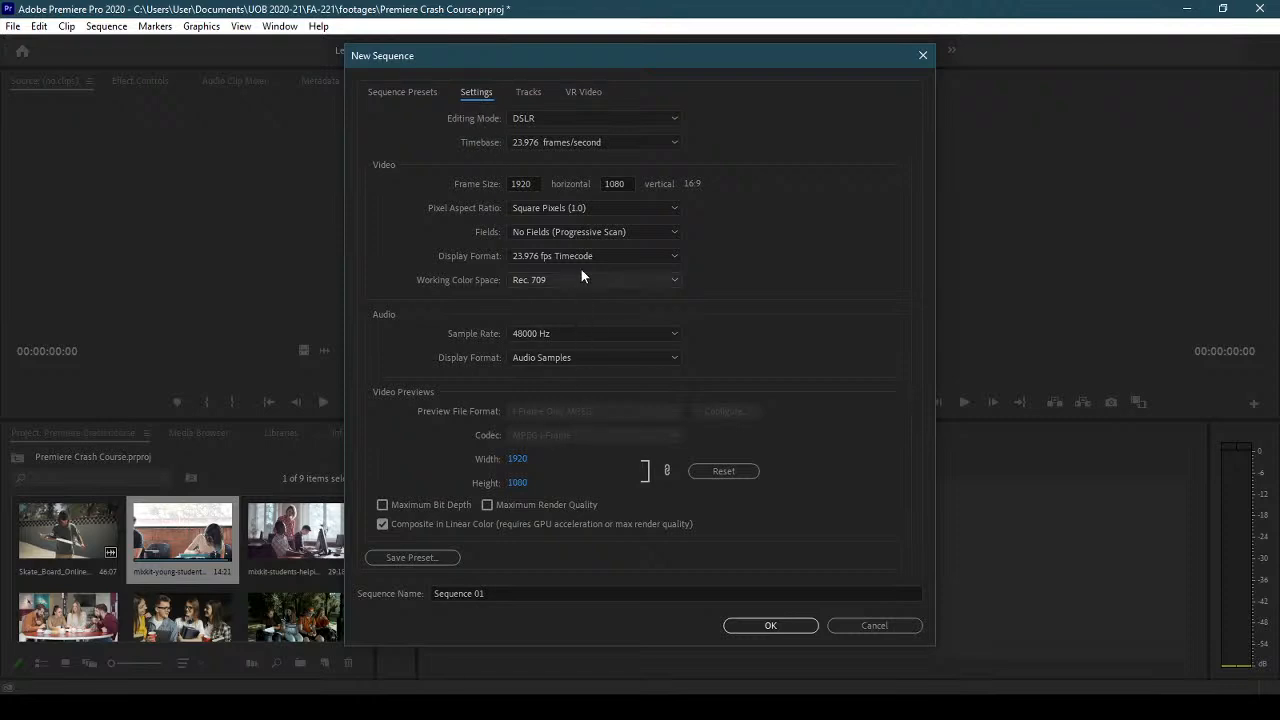
{"action": "left_click", "coordinate": [410, 92]}
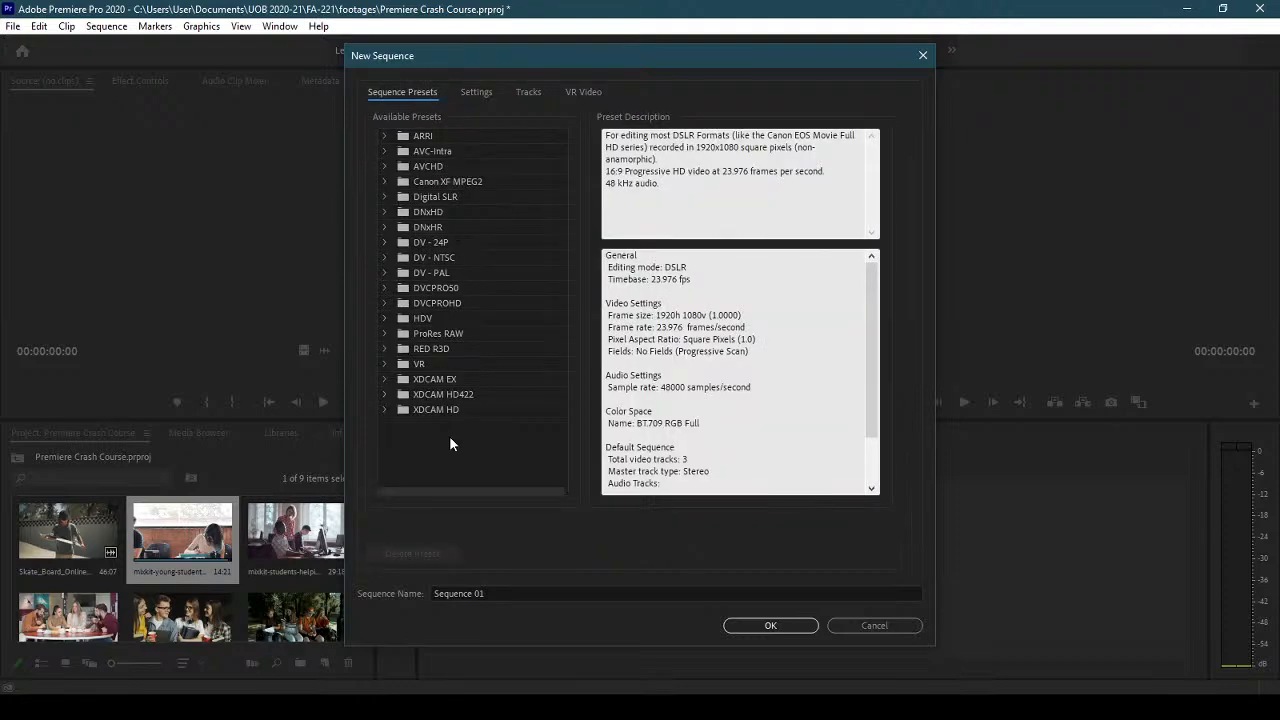
{"action": "left_click", "coordinate": [474, 92]}
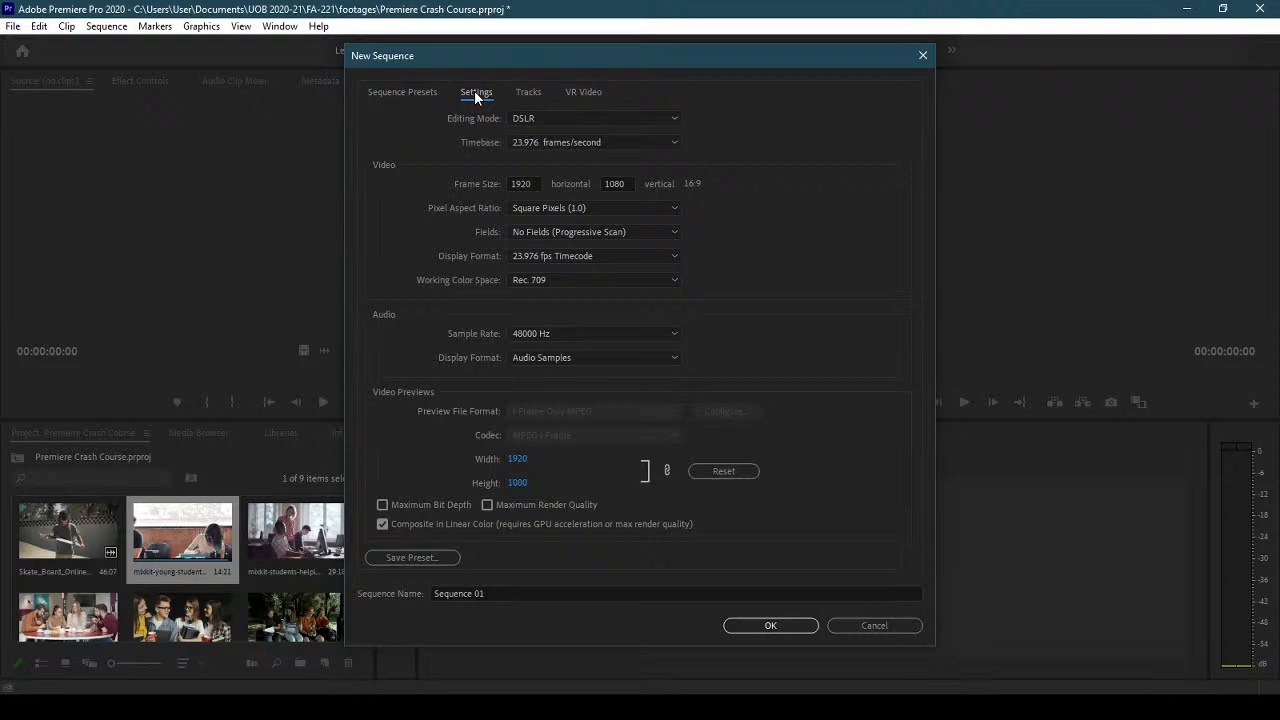
- Set the new sequence's editing mode to Custom and its timebase to 24.00 frames/second
{"action": "left_click", "coordinate": [540, 119]}
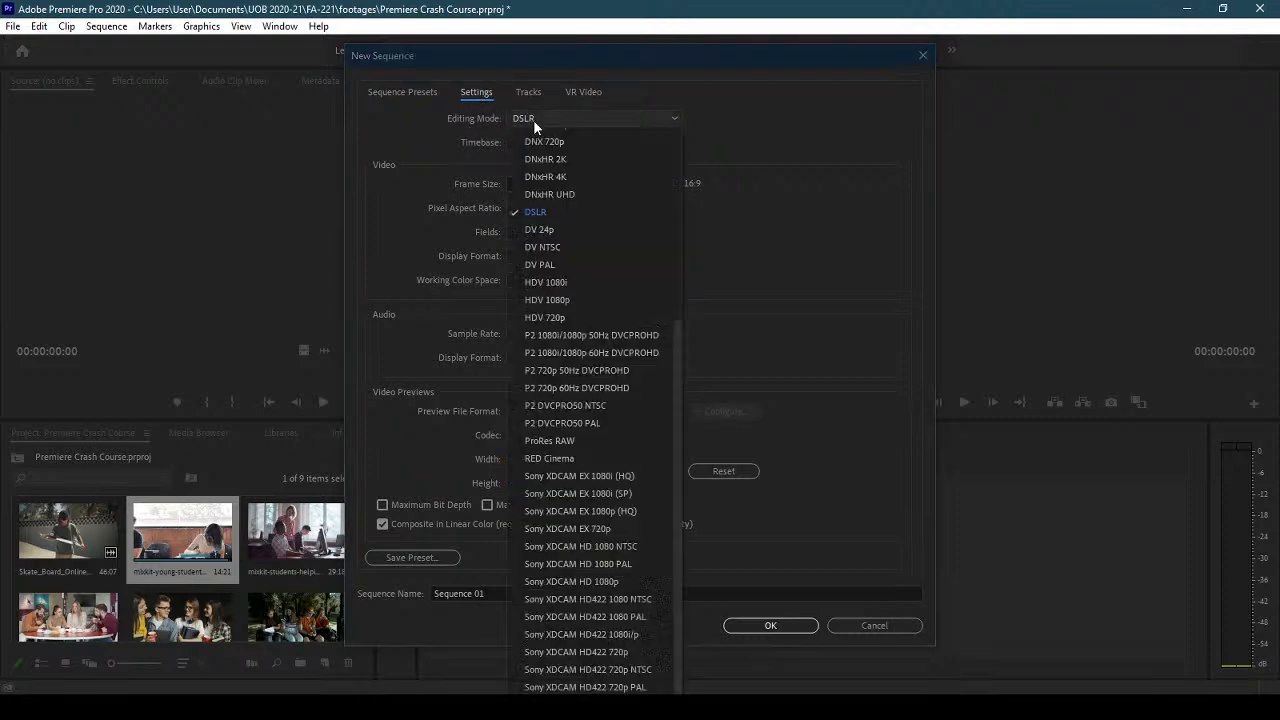
{"action": "left_click_drag", "start_coordinate": [680, 447], "coordinate": [672, 186]}
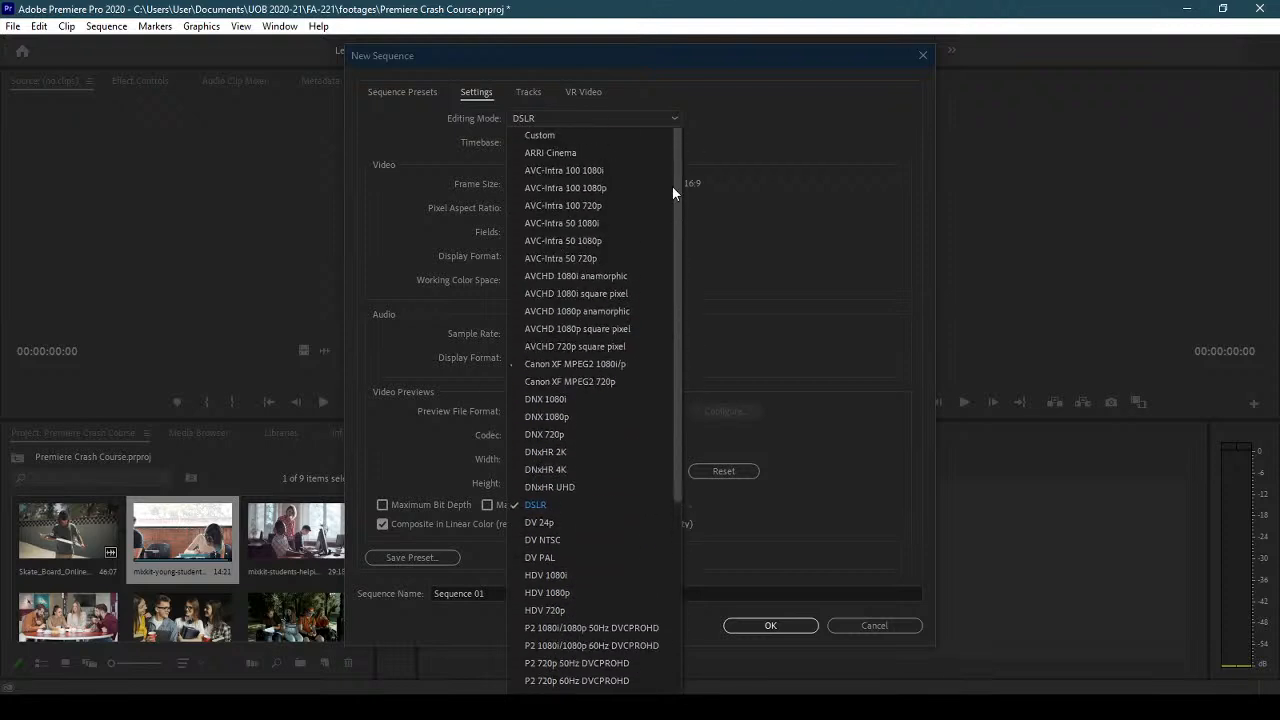
{"action": "left_click", "coordinate": [581, 136]}
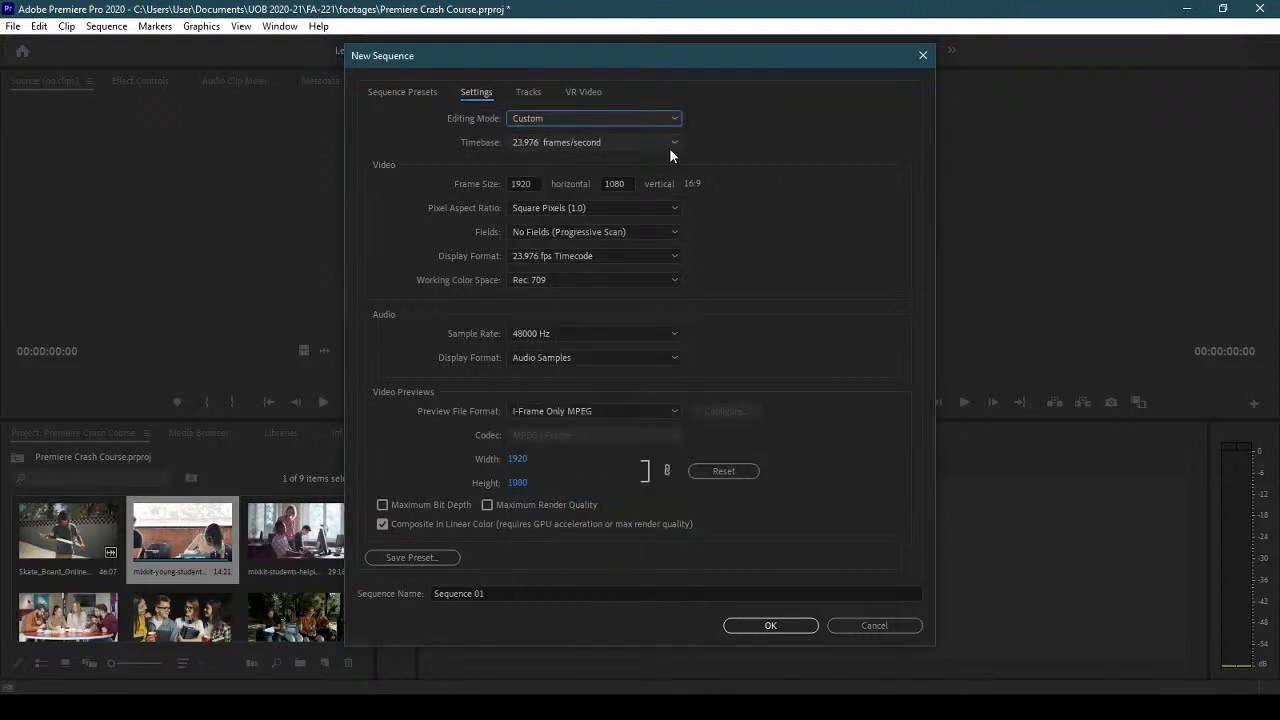
{"action": "left_click", "coordinate": [597, 143]}
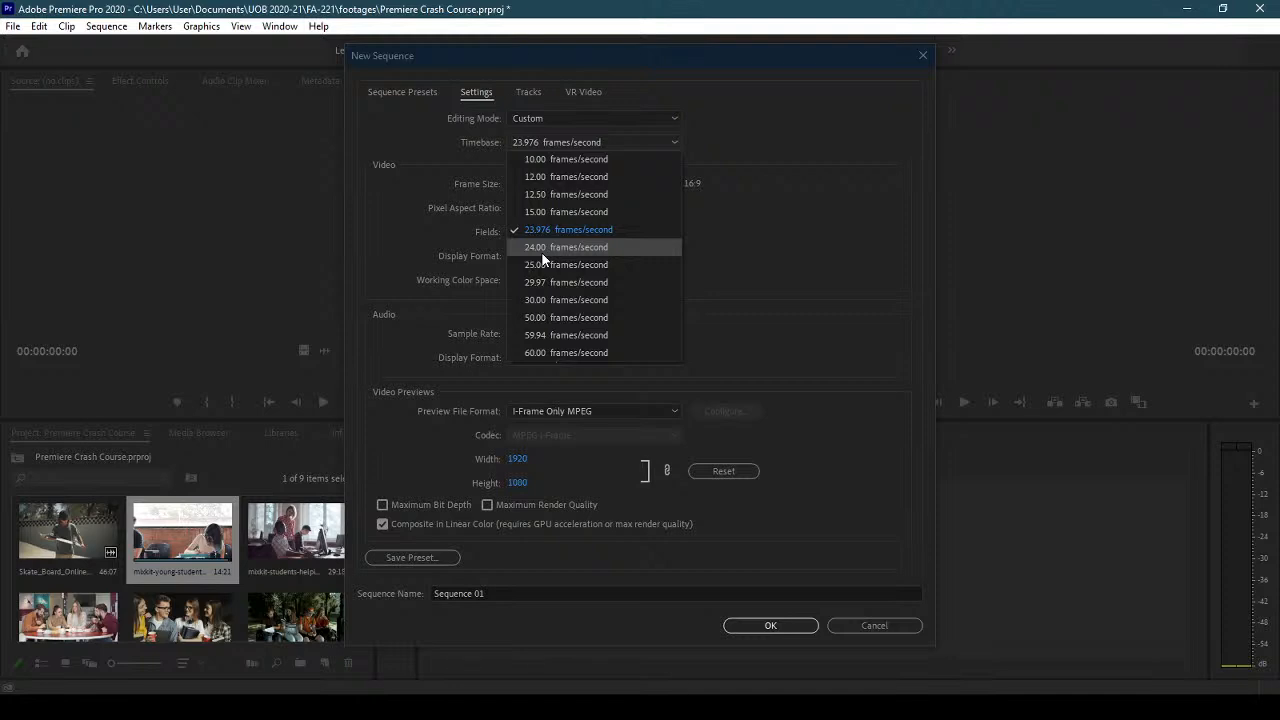
{"action": "left_click", "coordinate": [545, 247]}
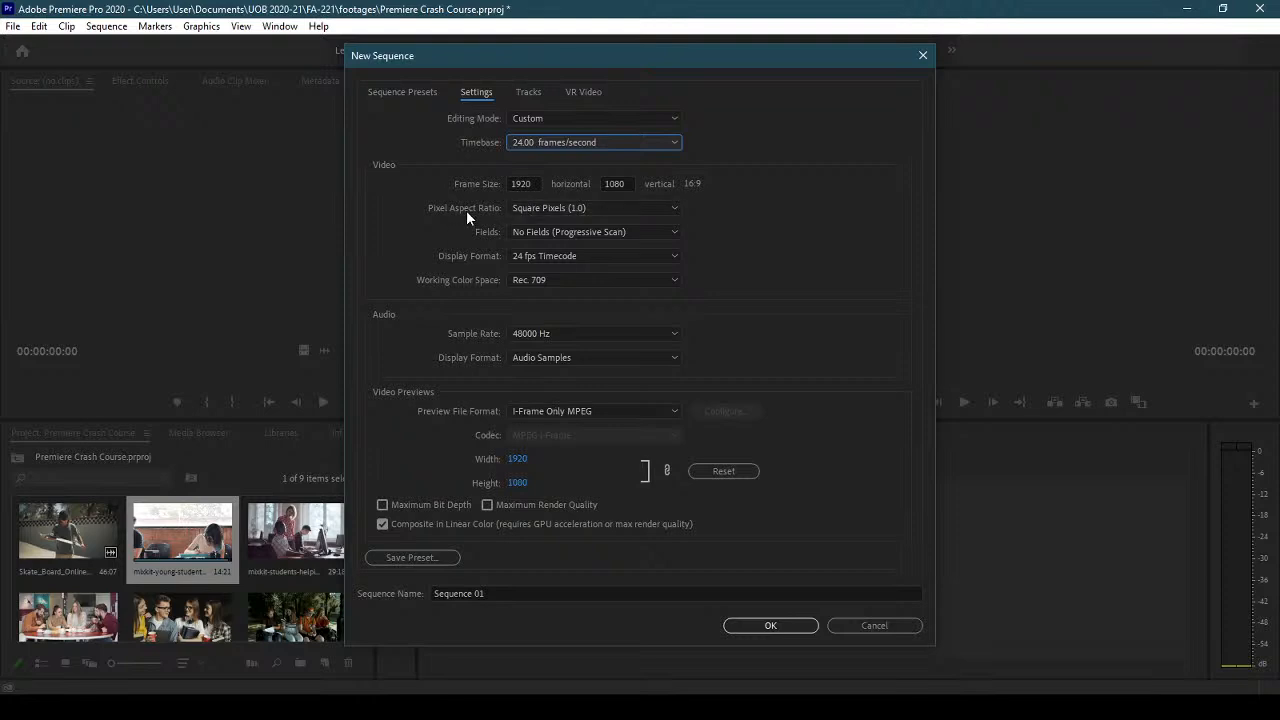
- Review the sequence's video options for pixel aspect ratio, fields, display format and working color space
{"action": "left_click", "coordinate": [644, 210]}
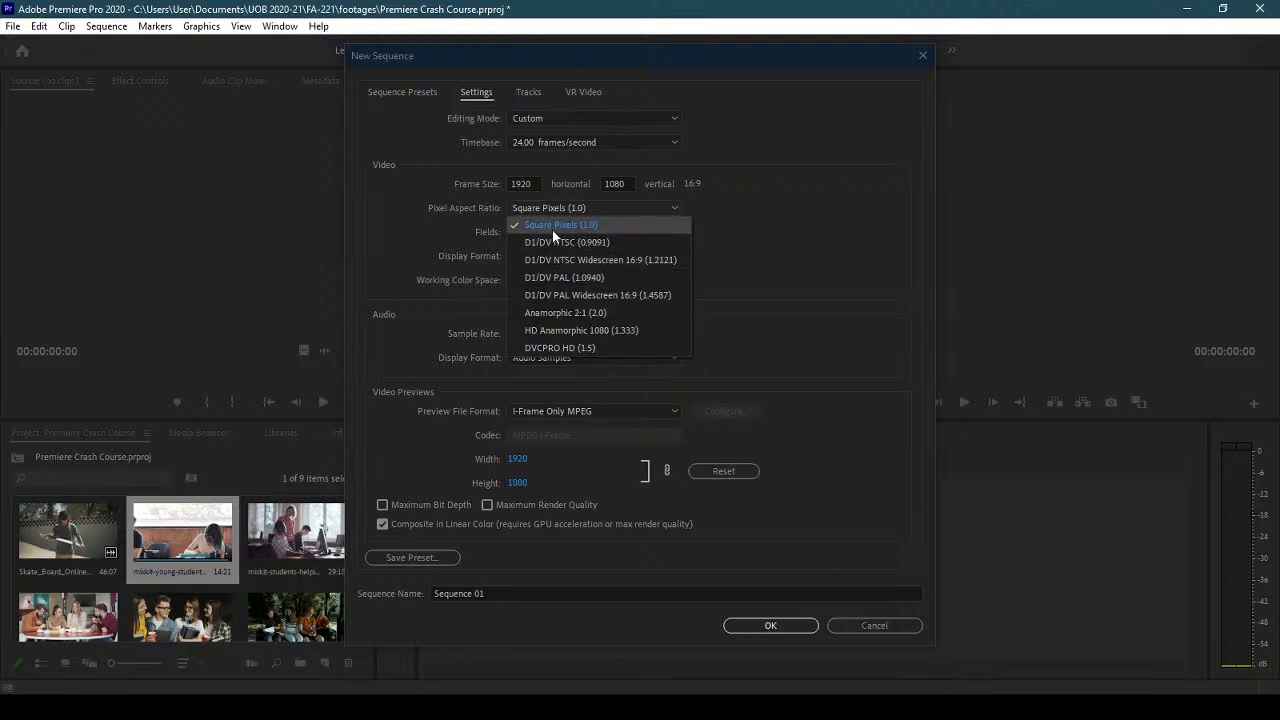
{"action": "left_click", "coordinate": [803, 235]}
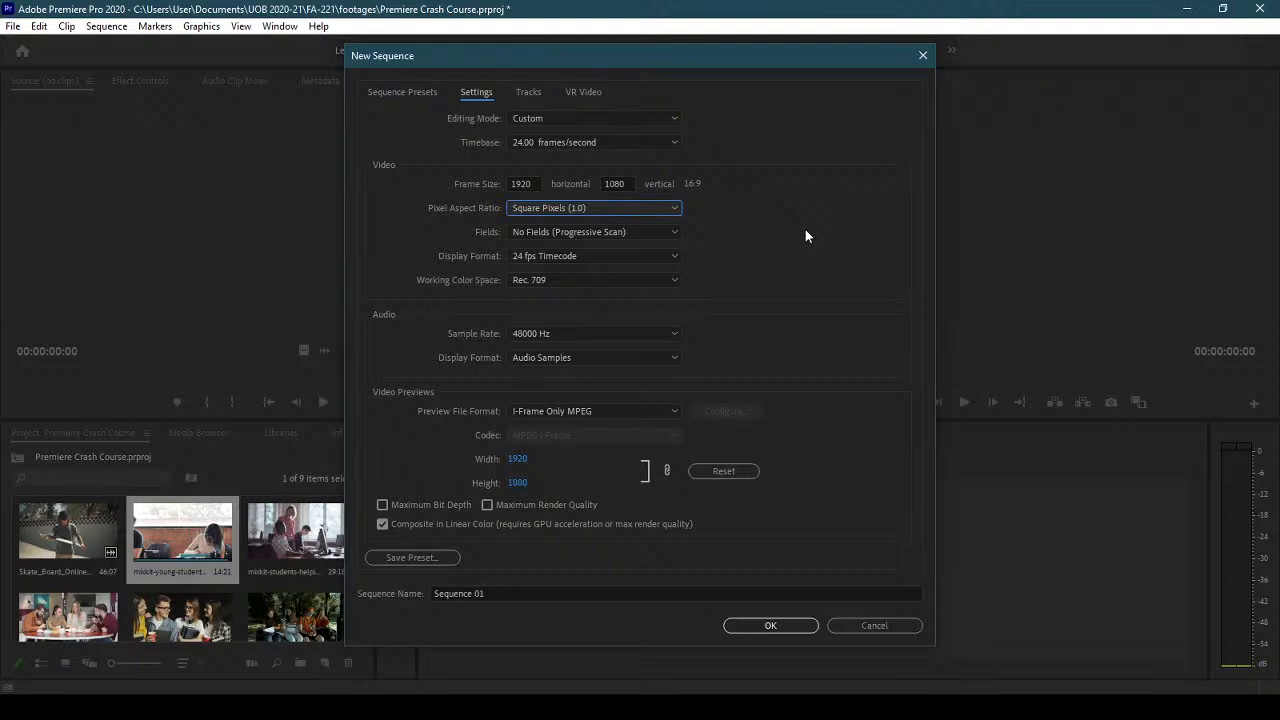
{"action": "left_click", "coordinate": [557, 232]}
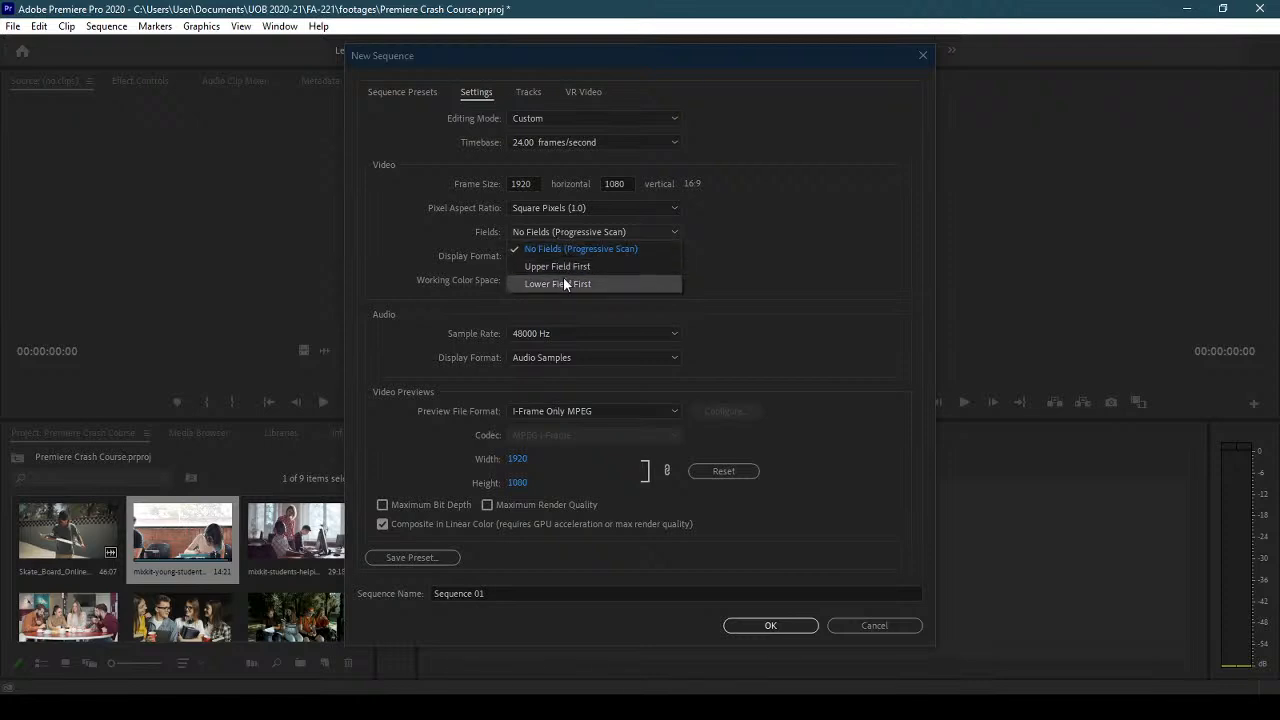
{"action": "left_click", "coordinate": [725, 240]}
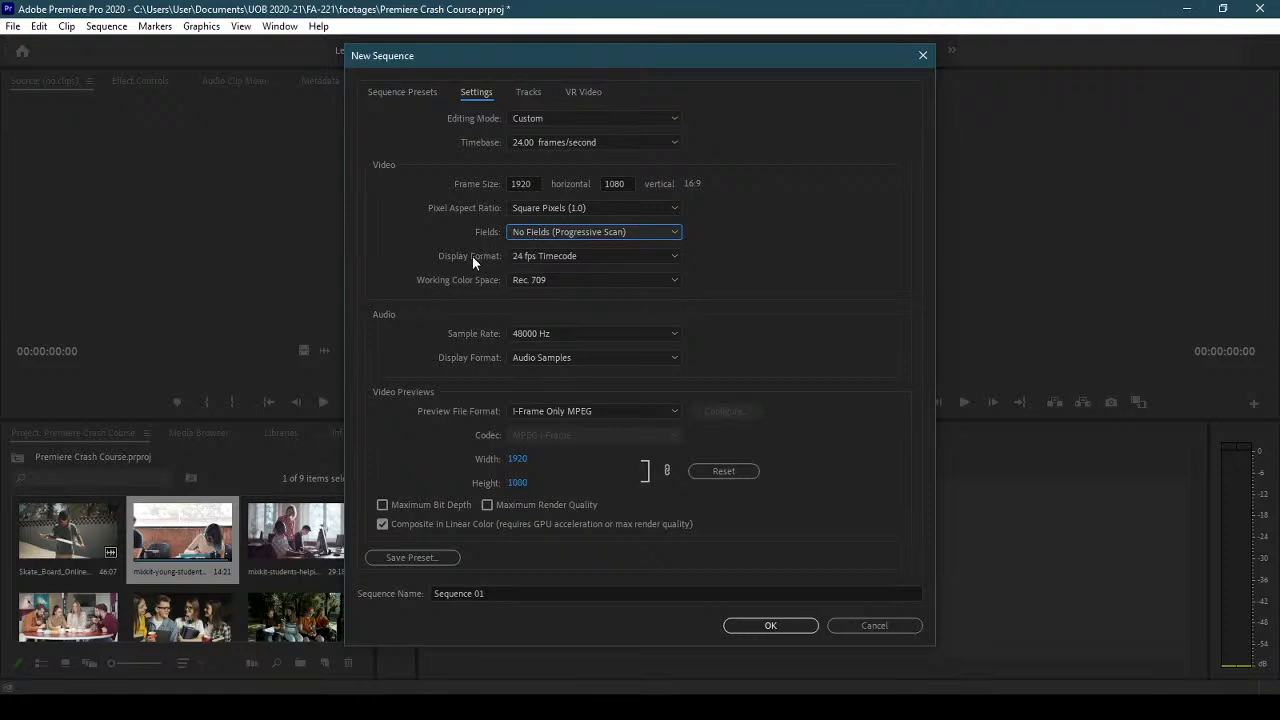
{"action": "left_click", "coordinate": [586, 254]}
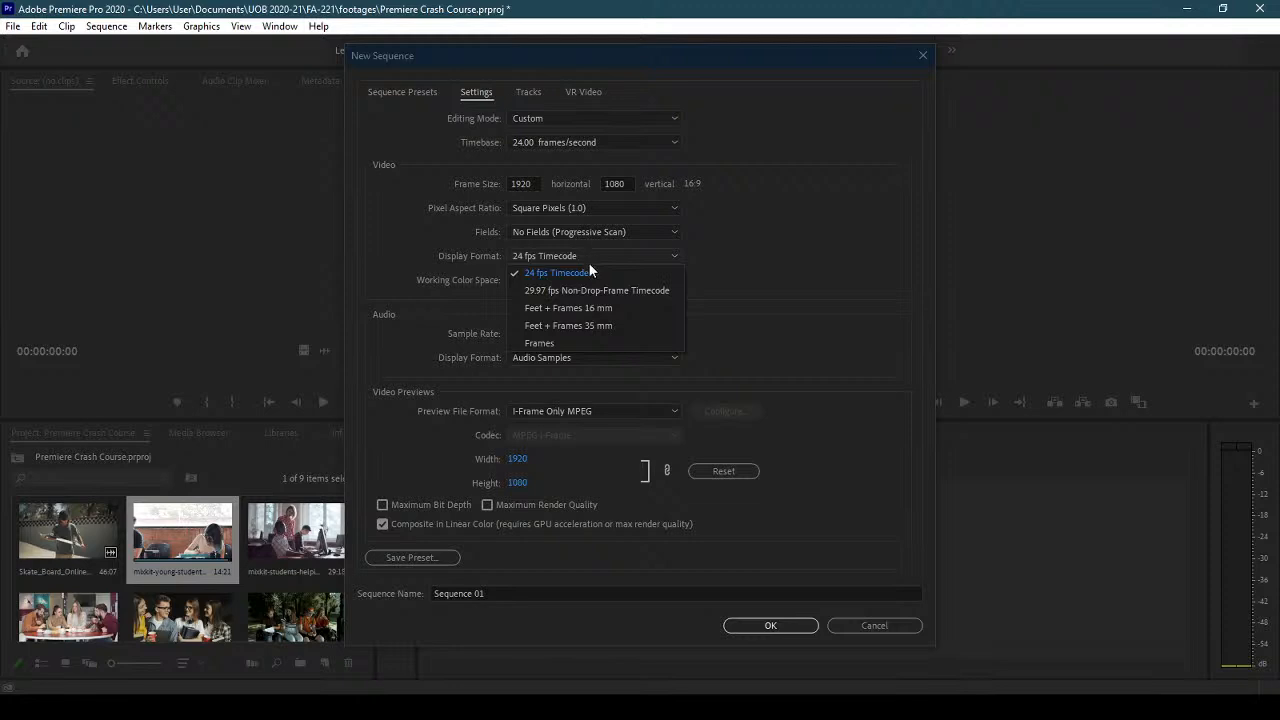
{"action": "left_click", "coordinate": [653, 272]}
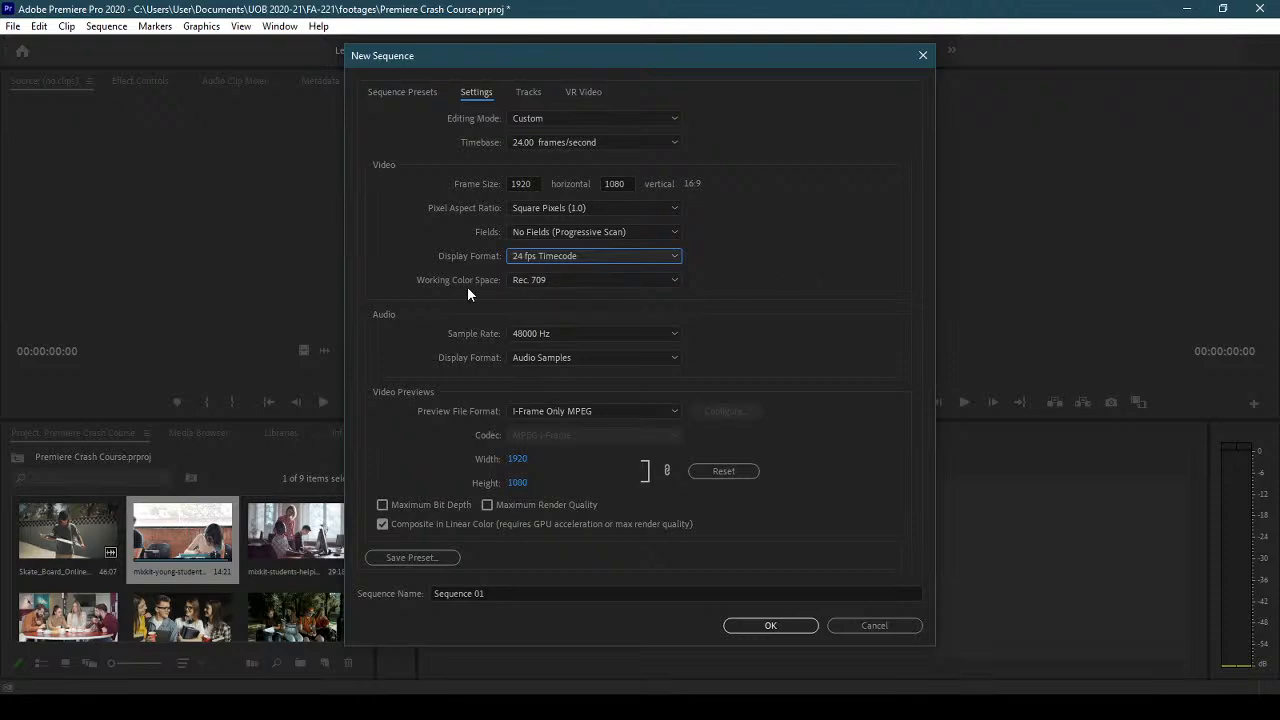
{"action": "left_click", "coordinate": [654, 281]}
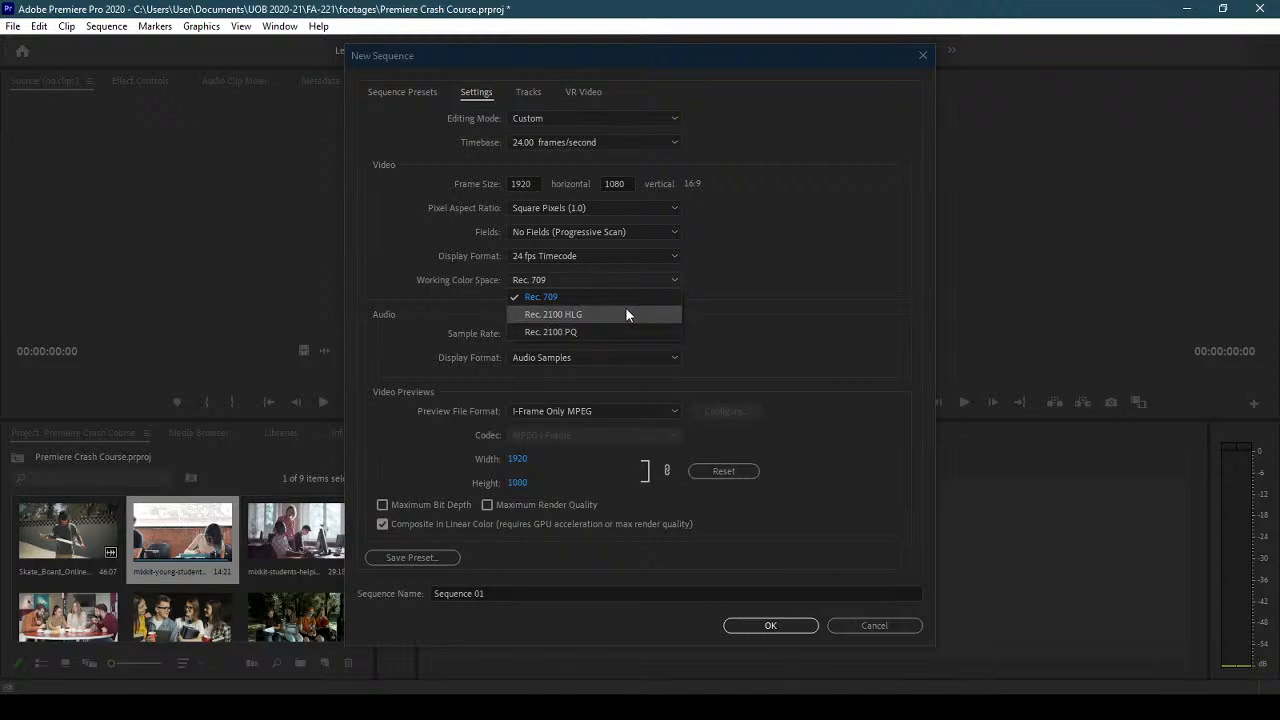
{"action": "left_click", "coordinate": [749, 285]}
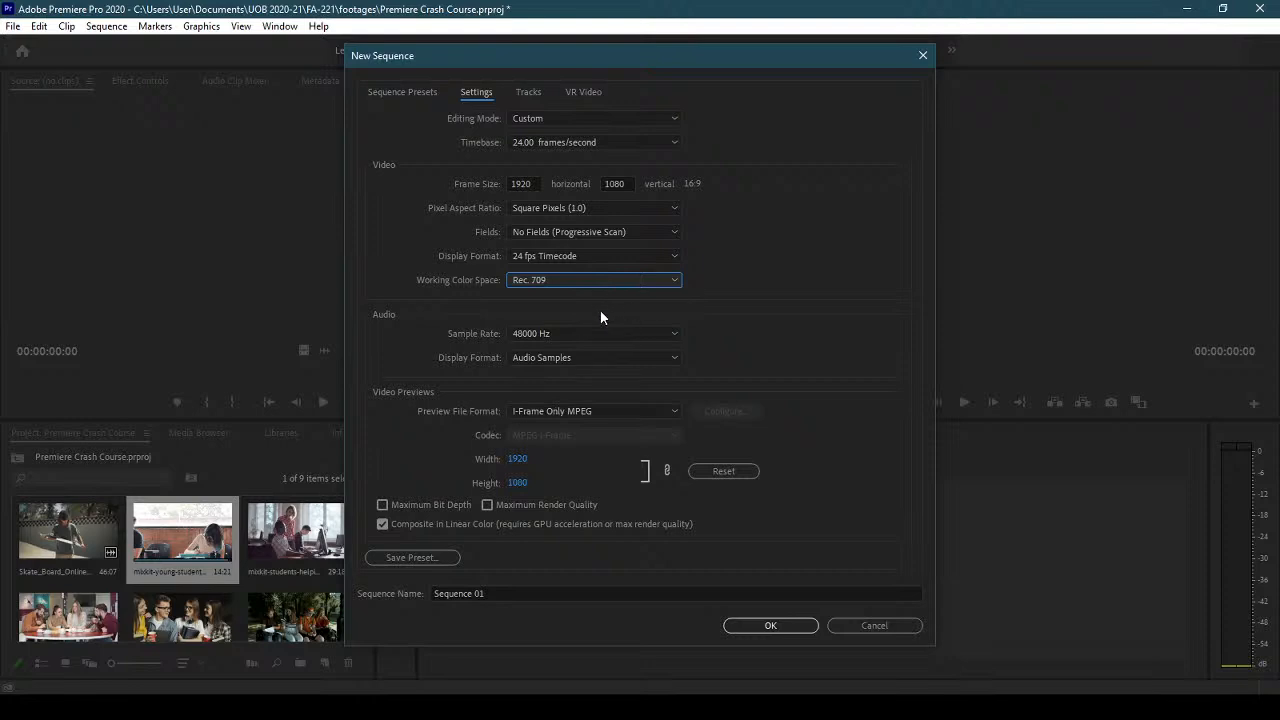
- Review the new sequence's audio sample rate and audio display format options
{"action": "left_click", "coordinate": [657, 340]}
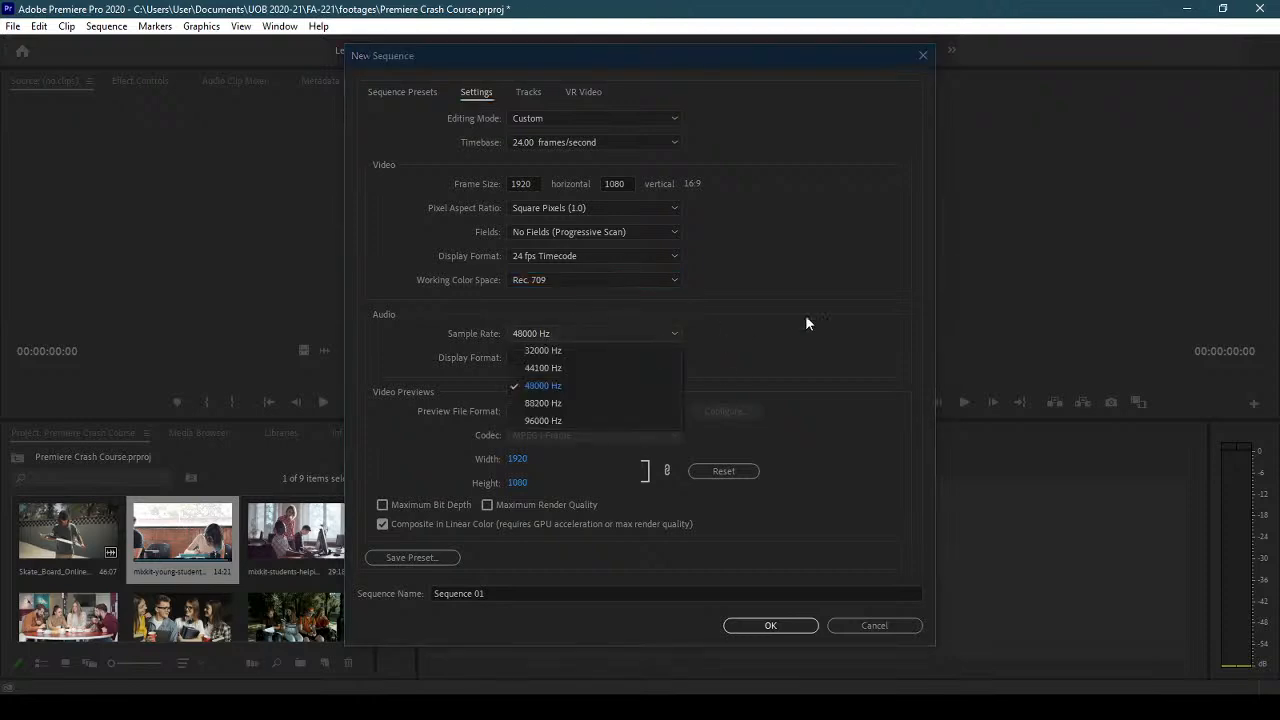
{"action": "left_click", "coordinate": [795, 322]}
{"action": "left_click", "coordinate": [642, 357]}
{"action": "left_click", "coordinate": [800, 357]}
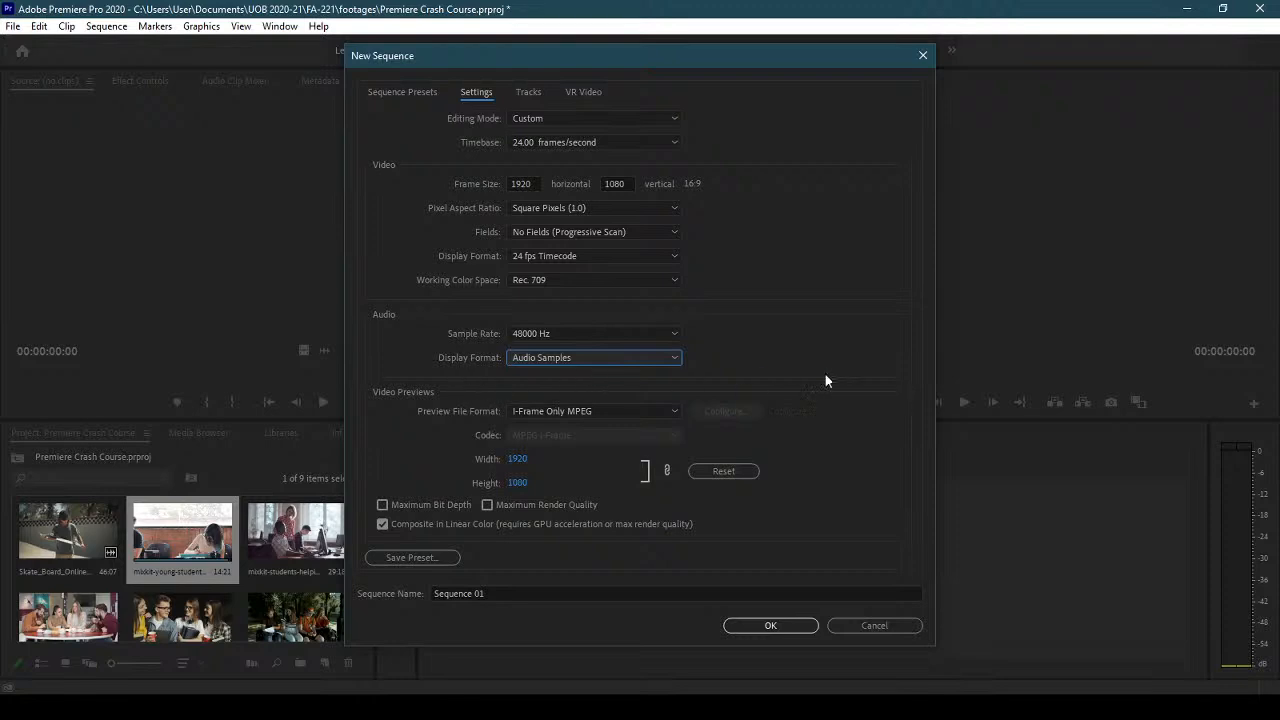
- Review the available preview file formats in the new sequence's video preview settings
{"action": "left_click", "coordinate": [603, 418]}
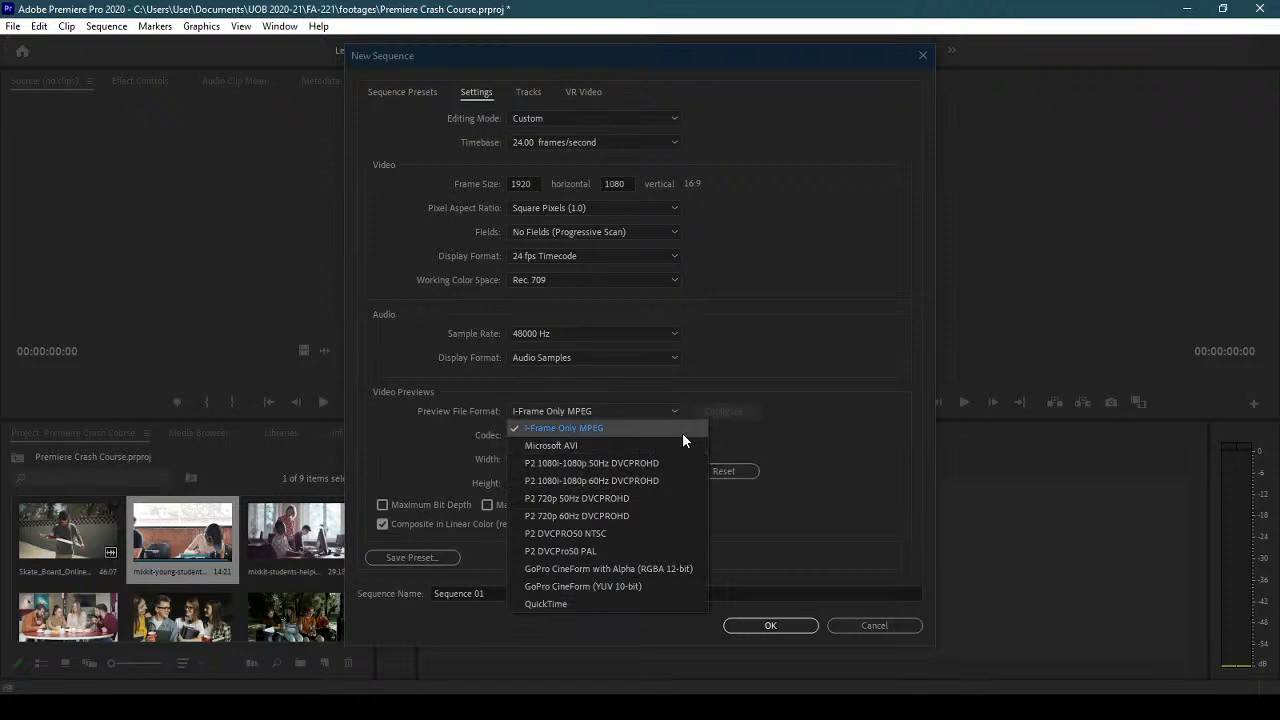
{"action": "left_click", "coordinate": [852, 442]}
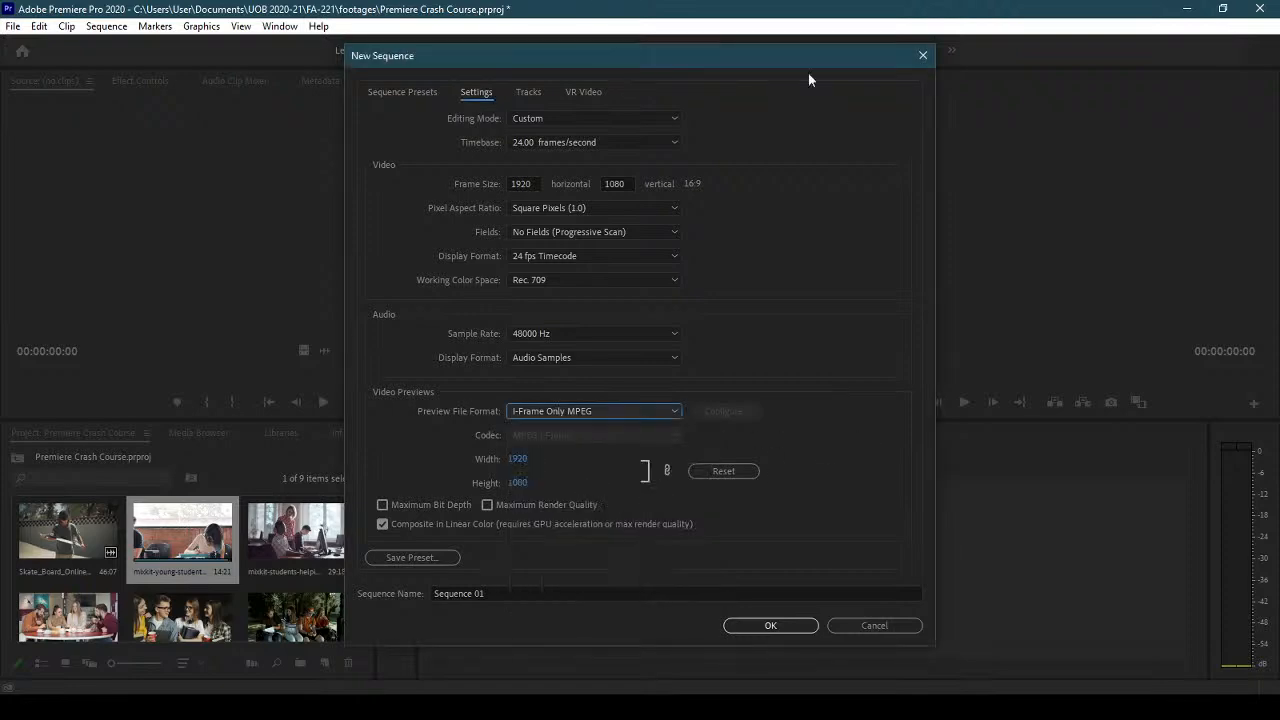
{"action": "left_click_drag", "start_coordinate": [779, 57], "coordinate": [646, 86]}
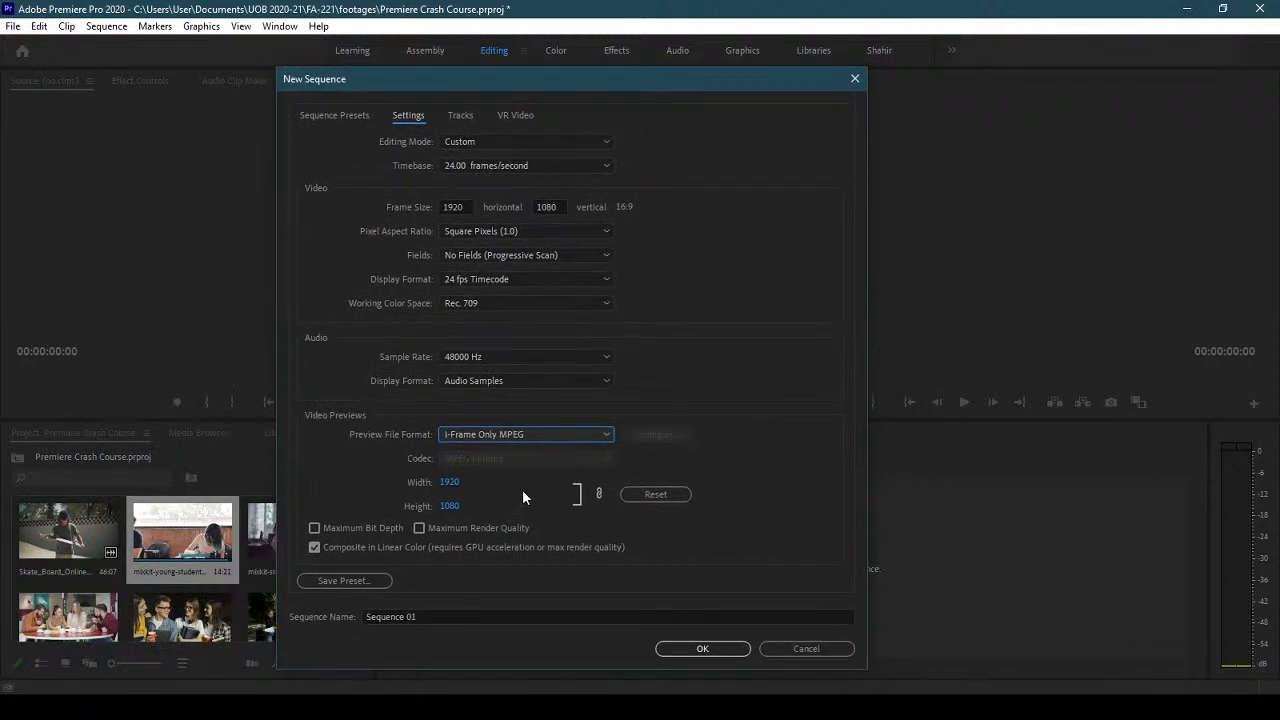
{"action": "left_click", "coordinate": [545, 435]}
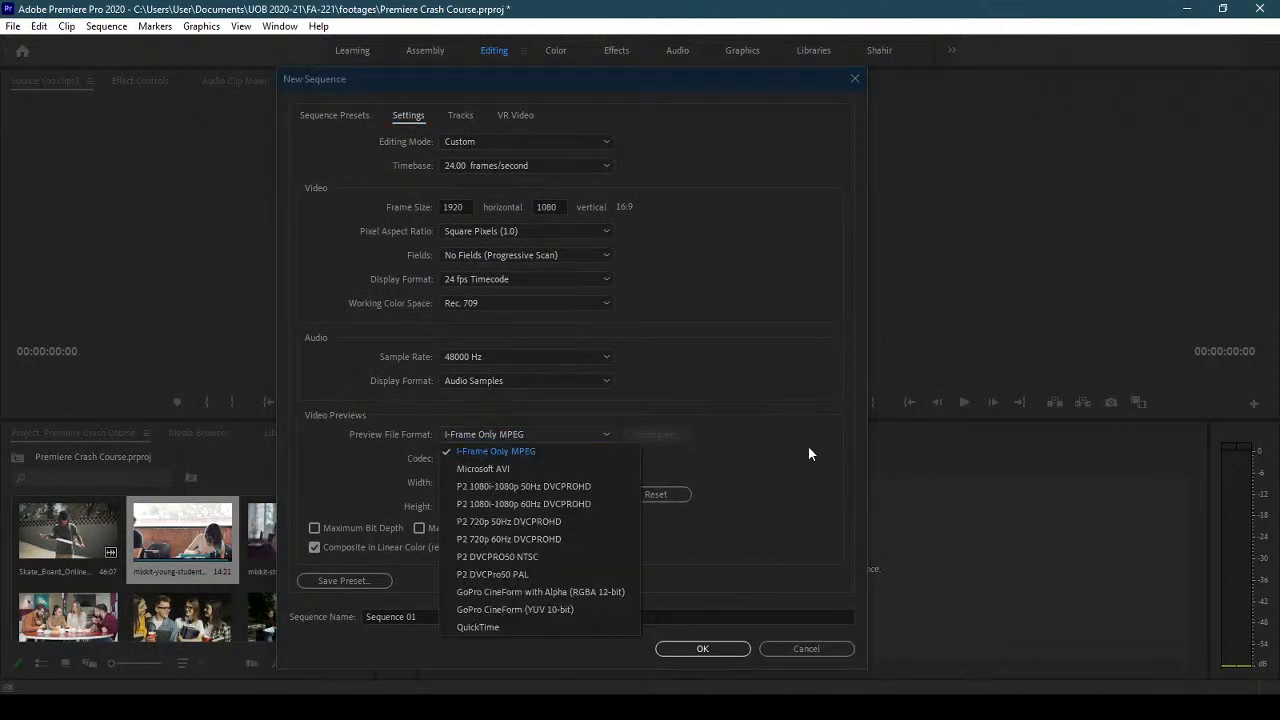
{"action": "left_click", "coordinate": [807, 448]}
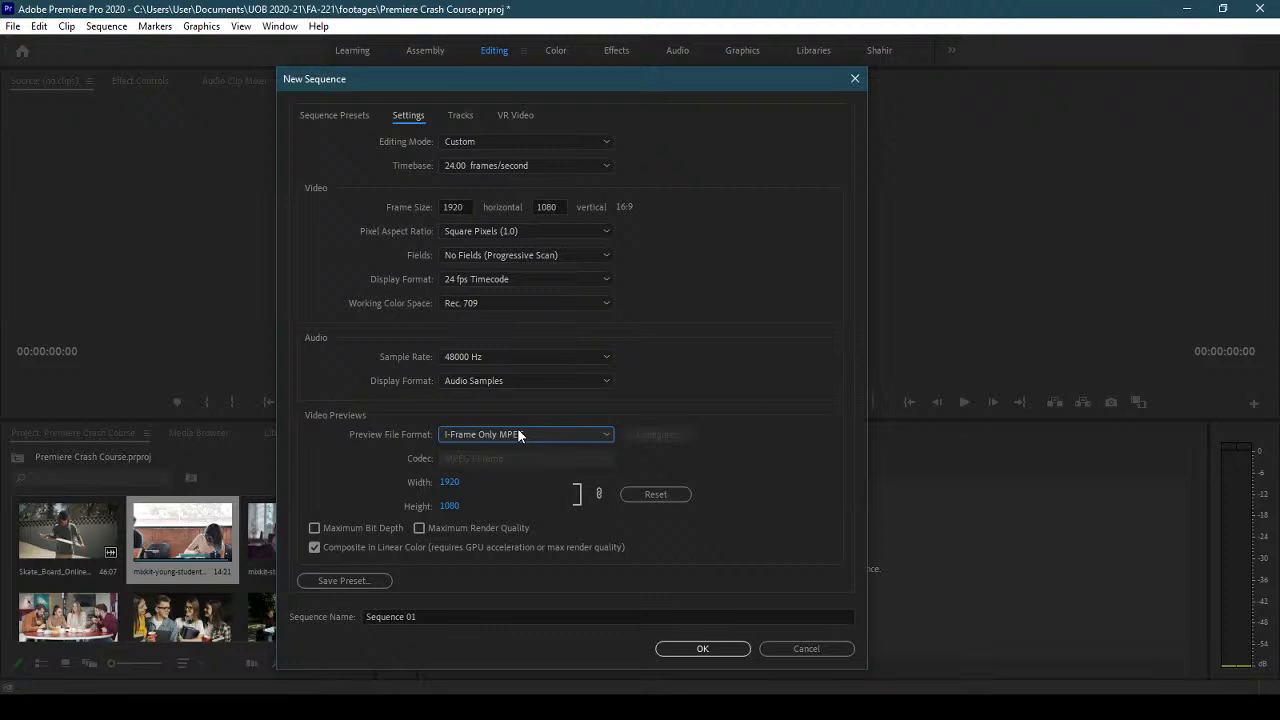
{"action": "left_click", "coordinate": [518, 434]}
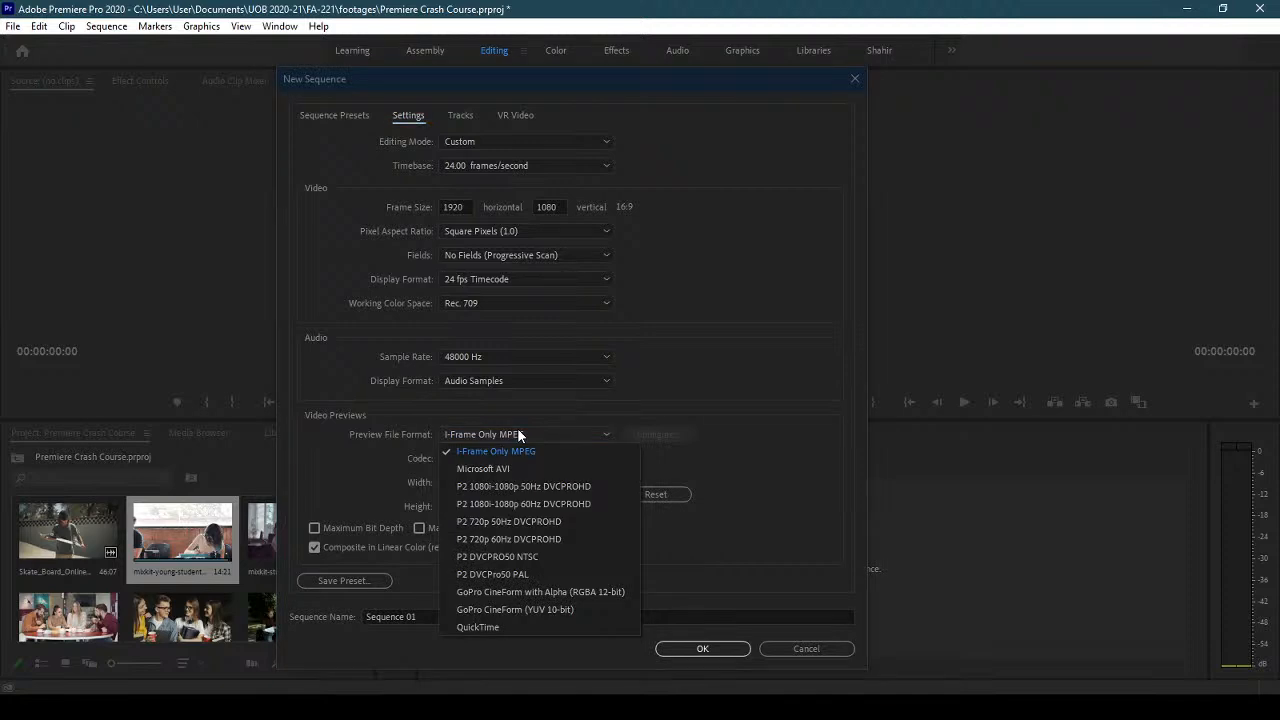
{"action": "left_click", "coordinate": [826, 436]}
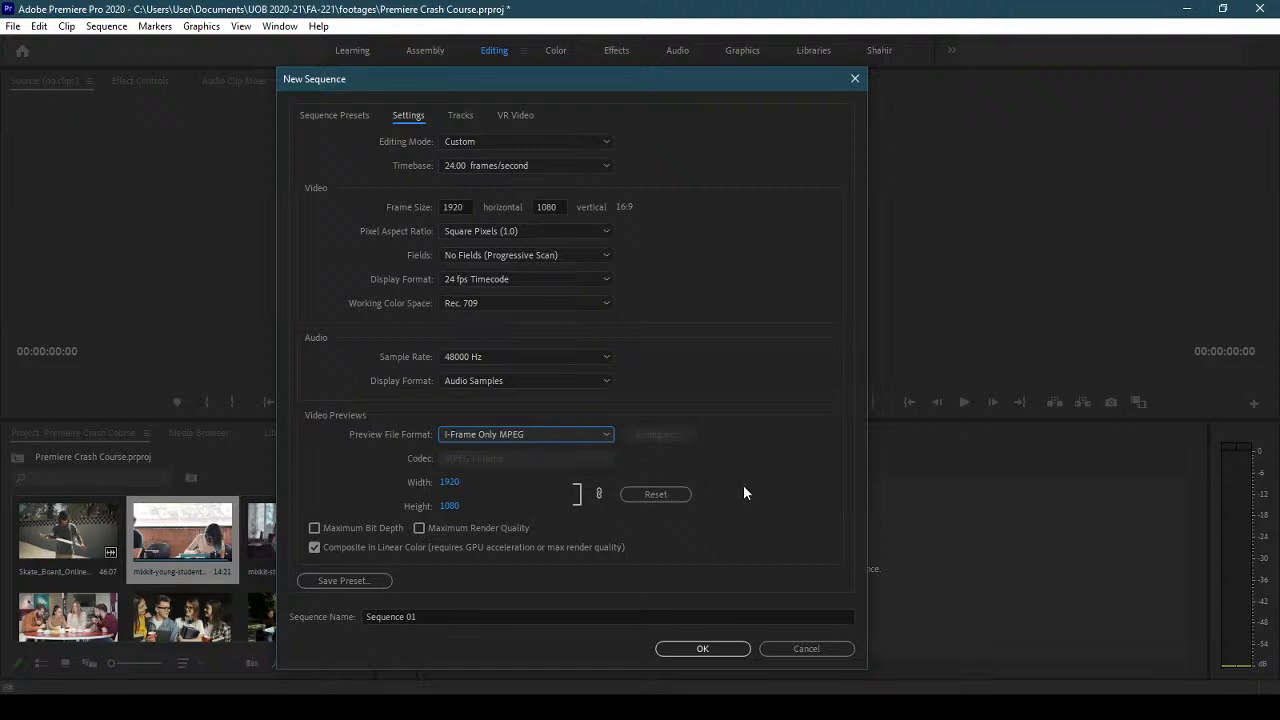
- Save the custom sequence settings as a preset named My HD Output
{"action": "left_click", "coordinate": [350, 581]}
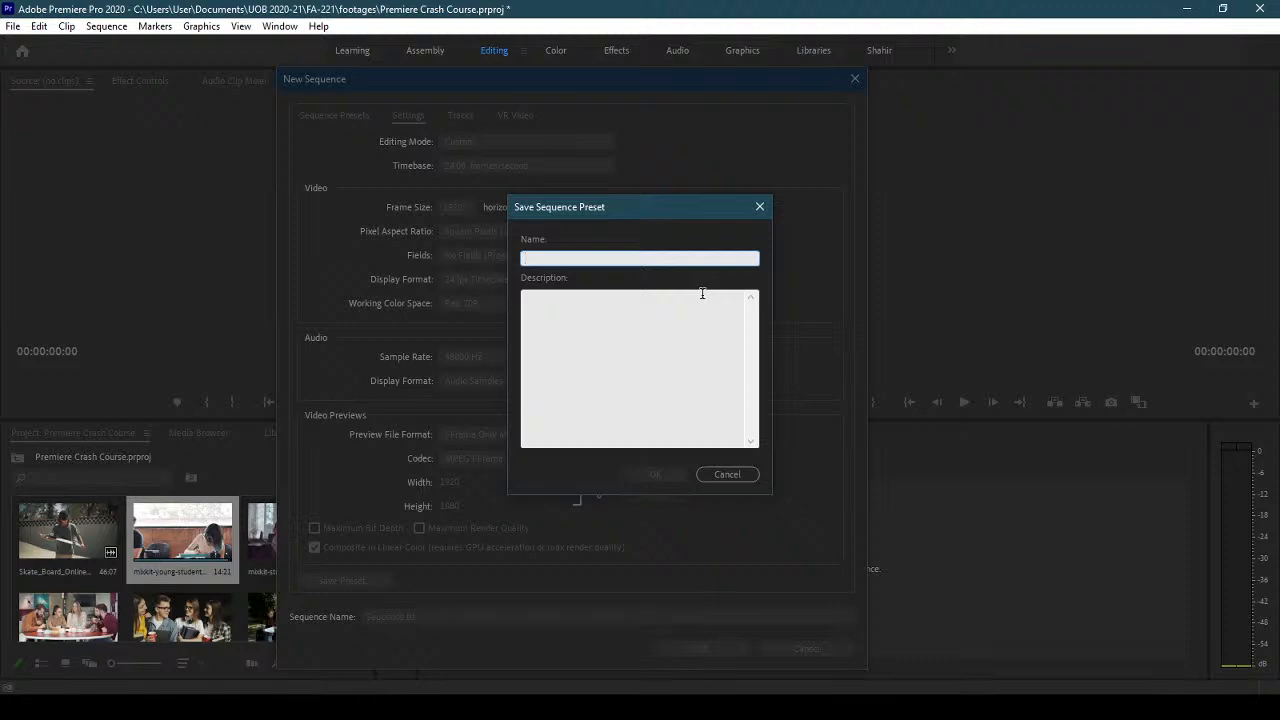
{"action": "type", "text": "My HD Output"}
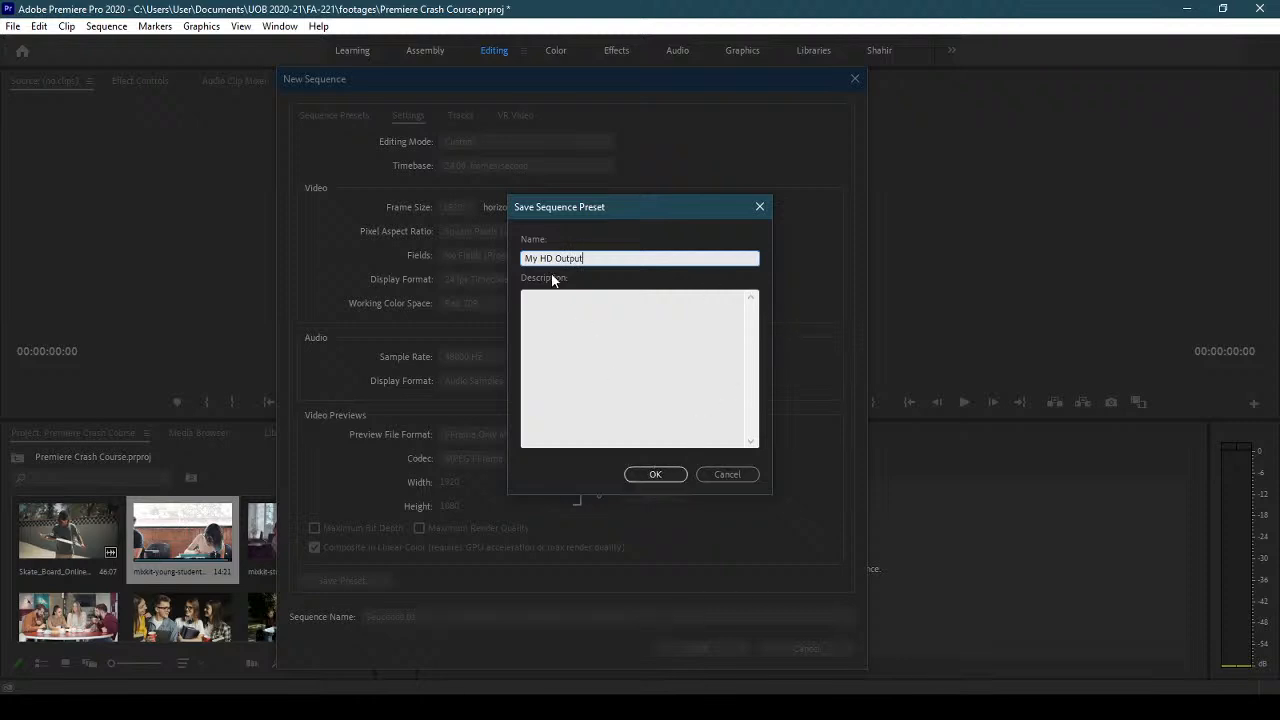
{"action": "left_click", "coordinate": [657, 474]}
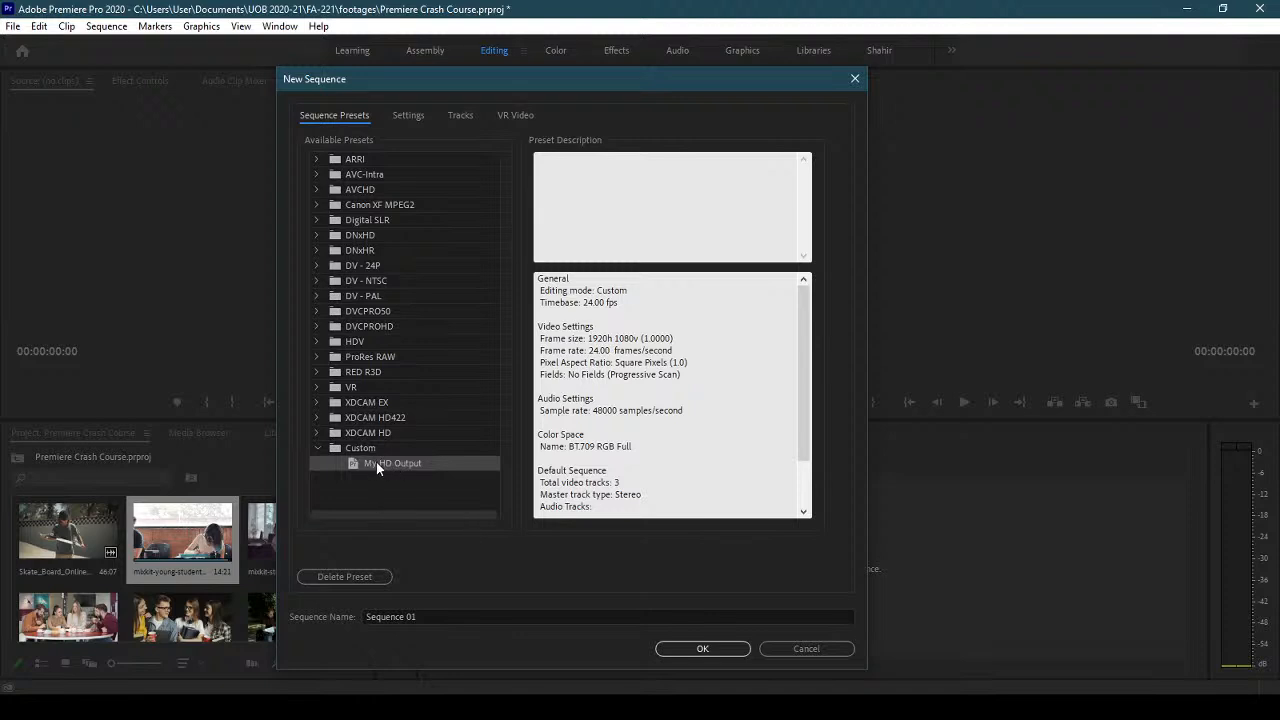
- Review the new sequence's track setup and VR projection options, and return to its general settings
{"action": "left_click", "coordinate": [408, 116]}
{"action": "left_click", "coordinate": [460, 116]}
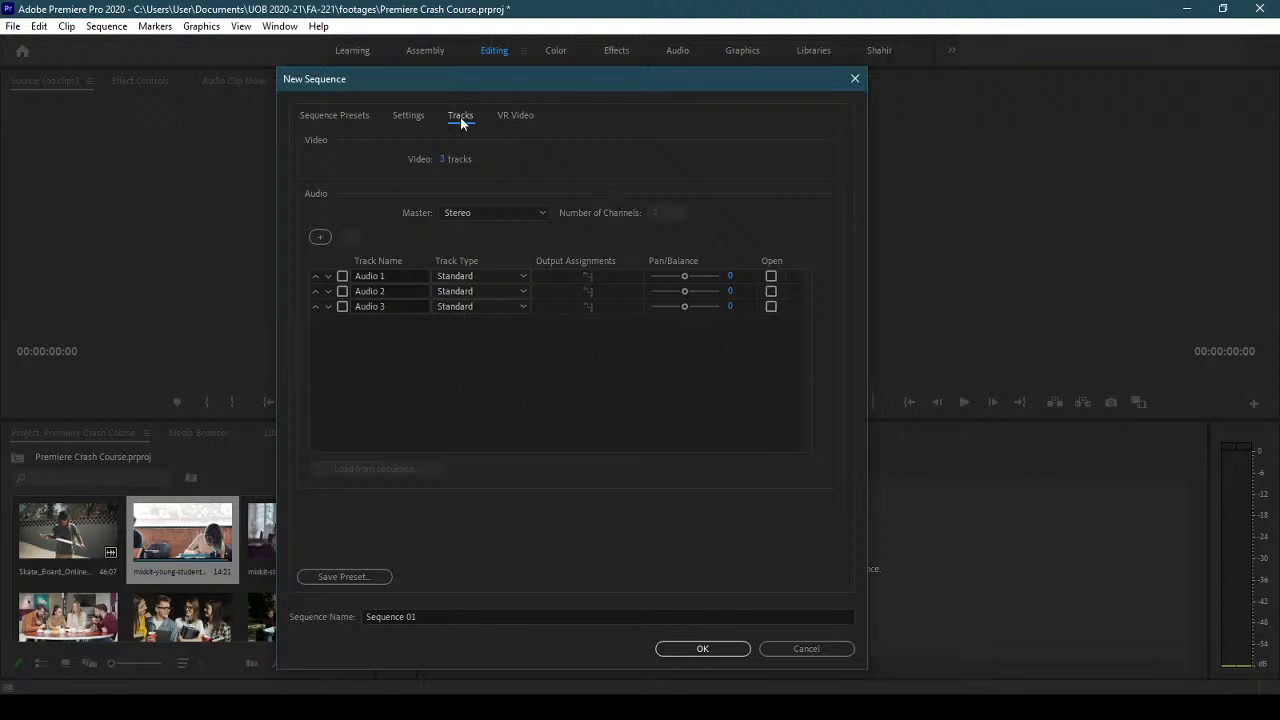
{"action": "left_click", "coordinate": [522, 117]}
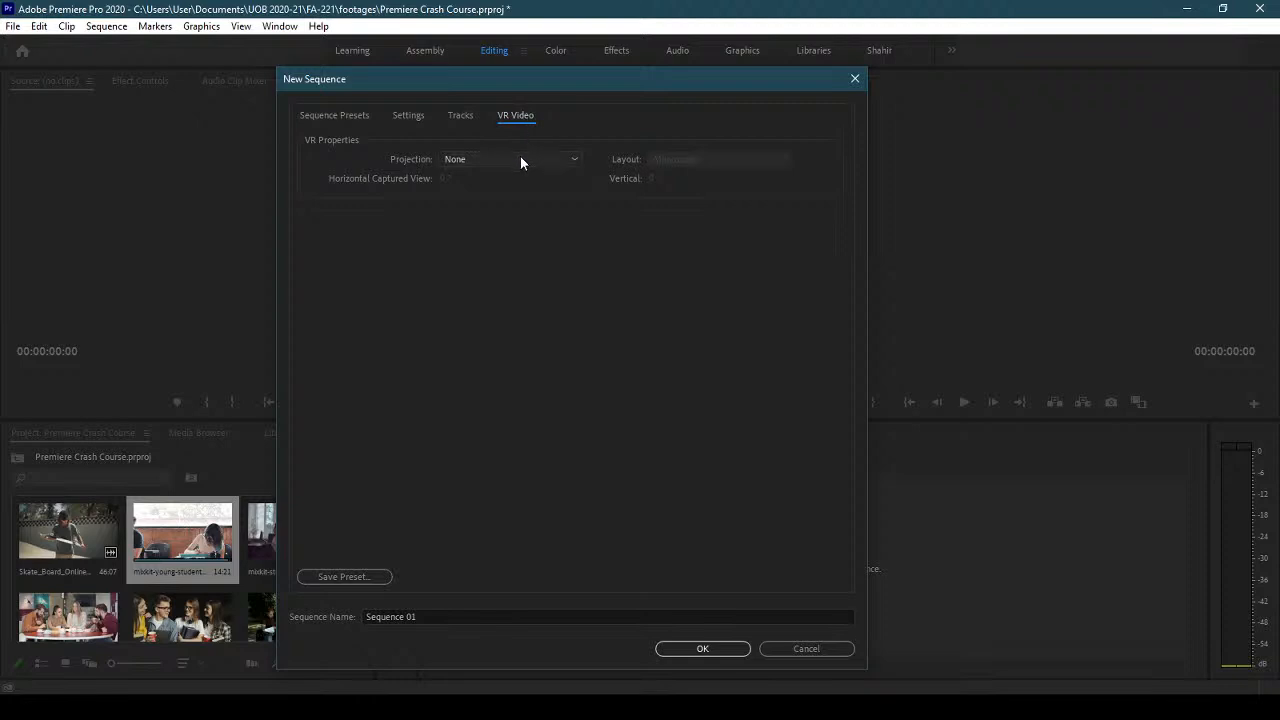
{"action": "left_click", "coordinate": [519, 163]}
{"action": "left_click", "coordinate": [605, 138]}
{"action": "left_click", "coordinate": [459, 117]}
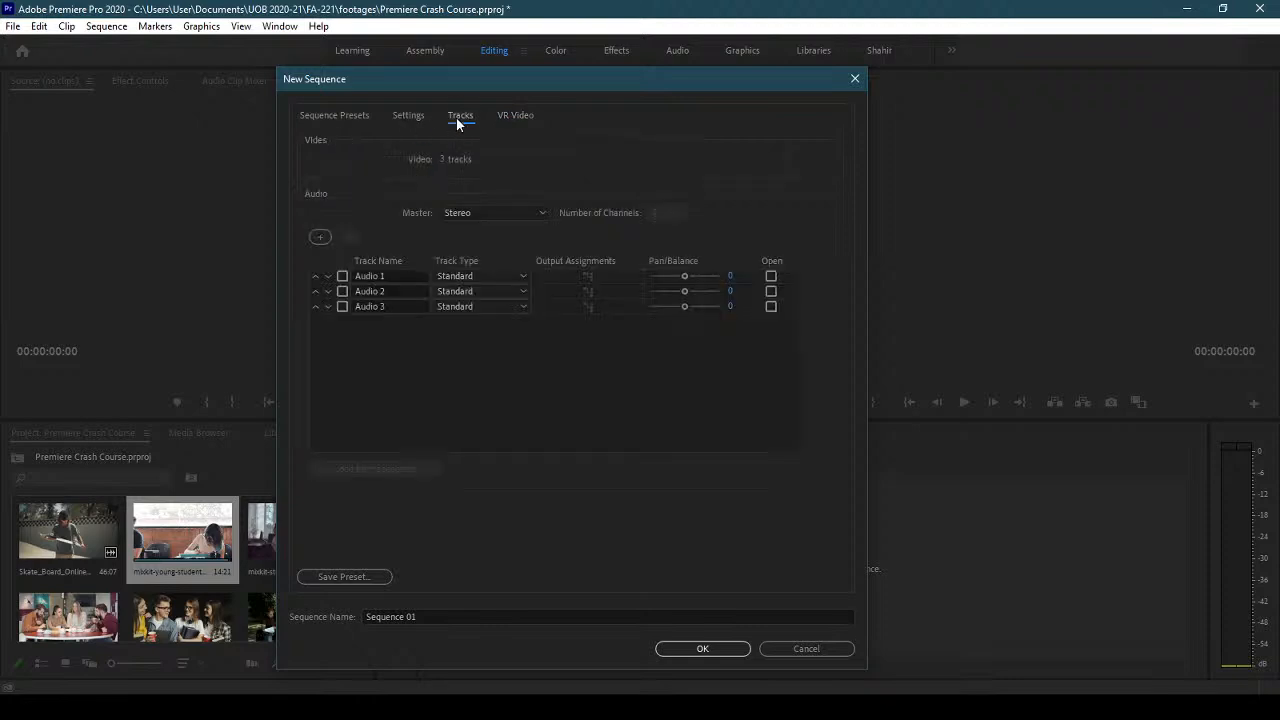
{"action": "left_click", "coordinate": [410, 119]}
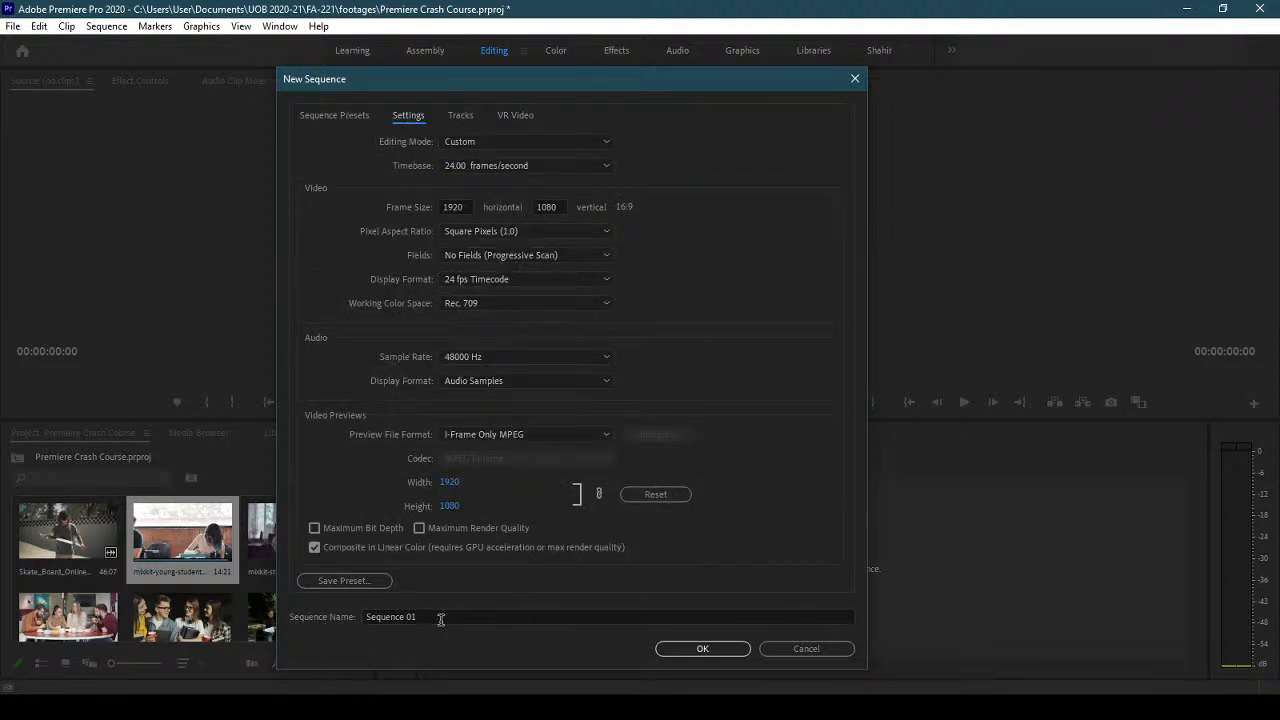
- Name the sequence My First Try and create it
{"action": "left_click", "coordinate": [300, 617]}
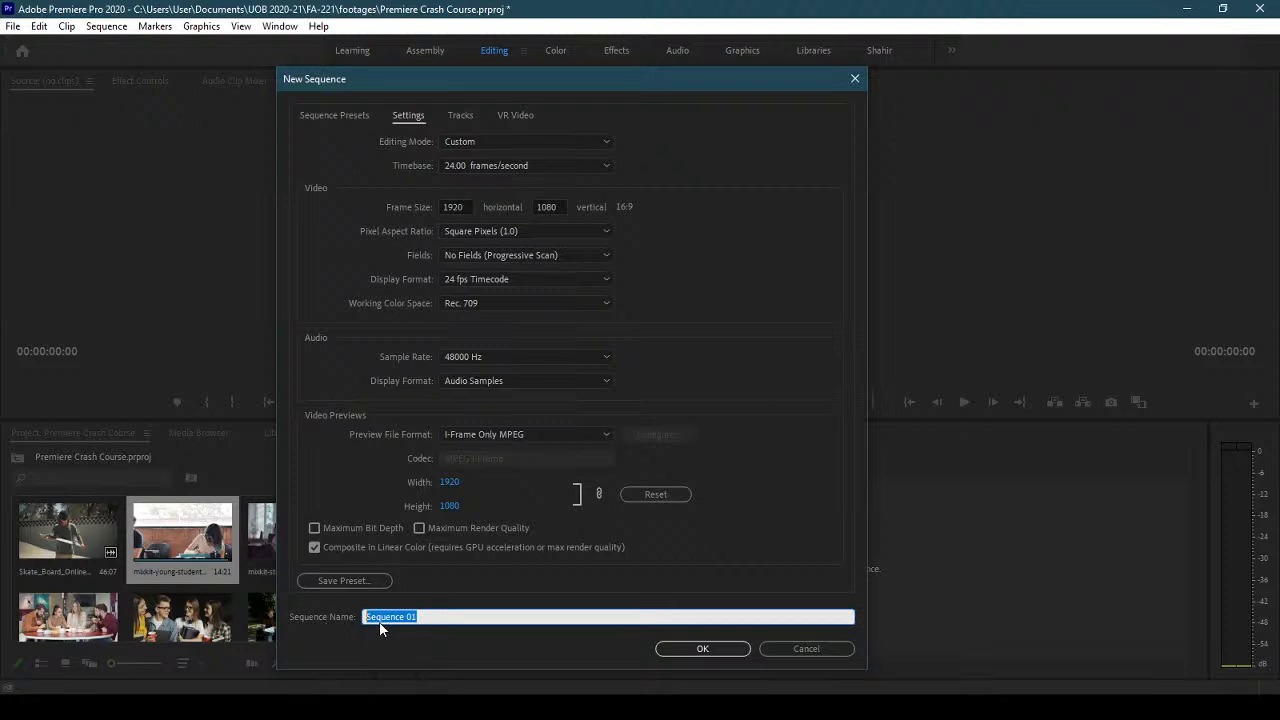
{"action": "left_click_drag", "start_coordinate": [424, 617], "coordinate": [328, 617]}
{"action": "type", "text": "My First Try"}
{"action": "left_click", "coordinate": [674, 650]}
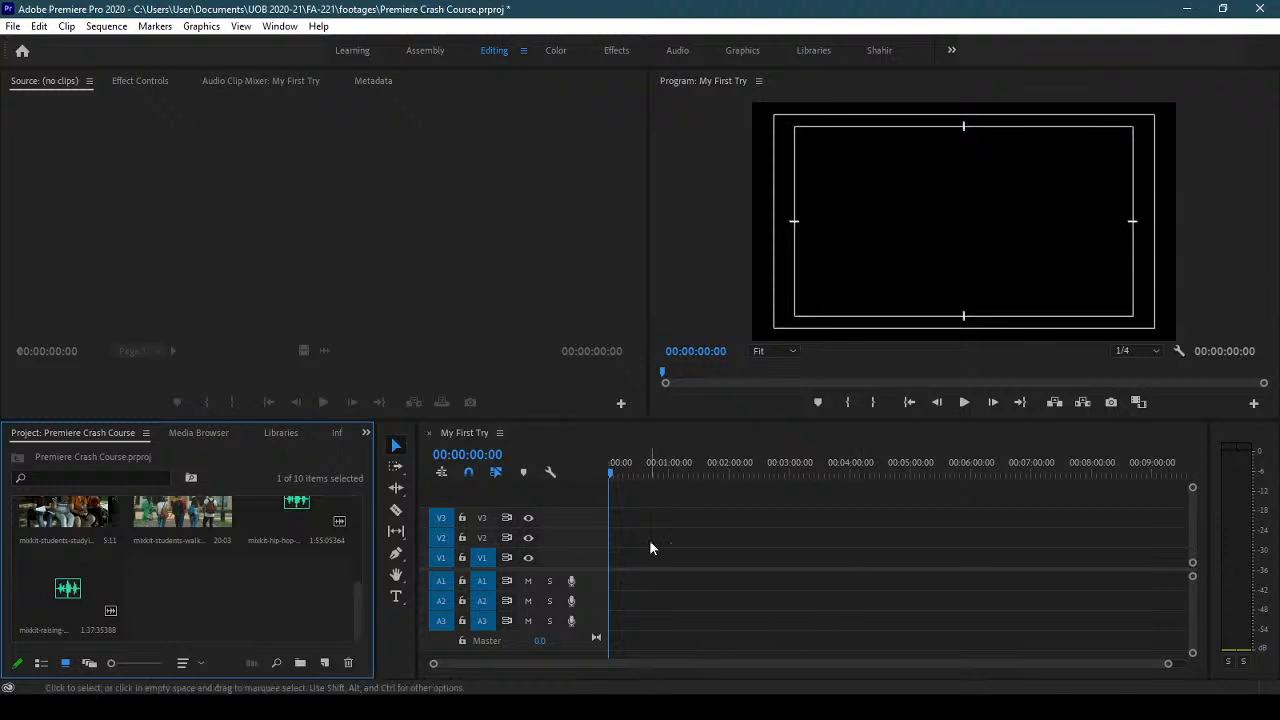
- Move the playhead of the empty sequence to about 00:03:40 and return it to the start
{"action": "left_click_drag", "start_coordinate": [350, 617], "coordinate": [360, 517]}
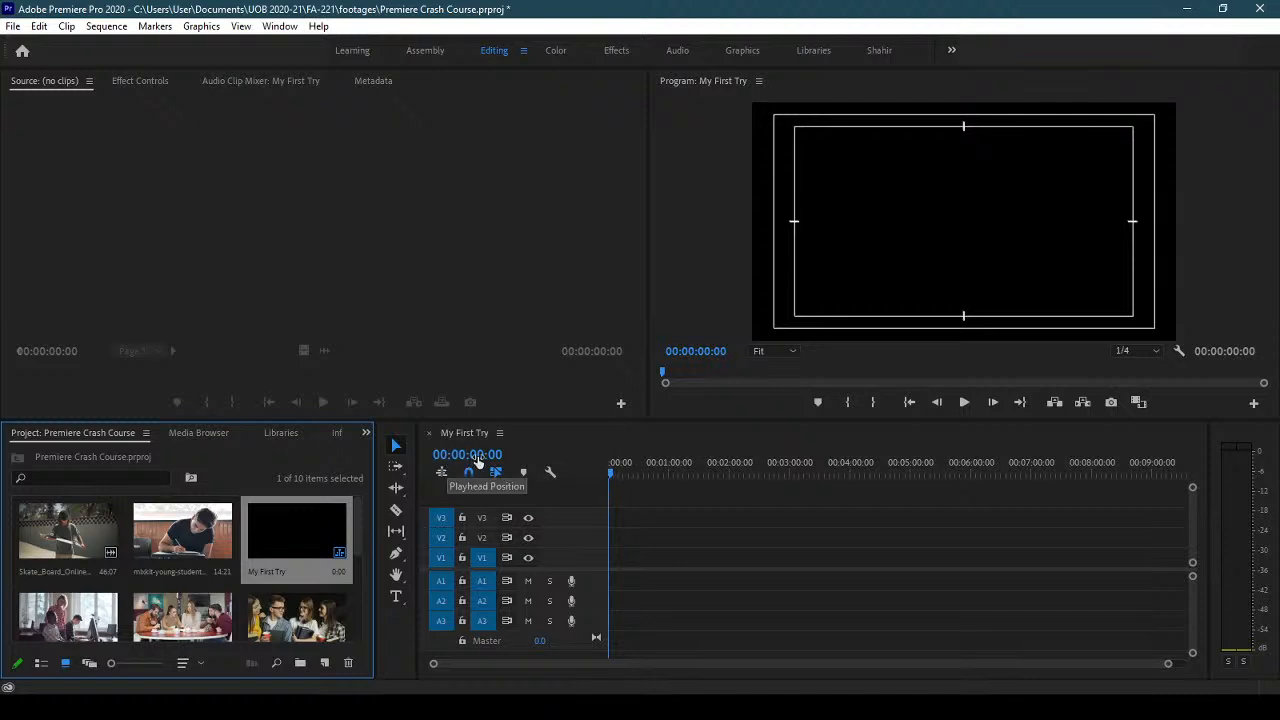
{"action": "left_click_drag", "start_coordinate": [611, 474], "coordinate": [834, 478]}
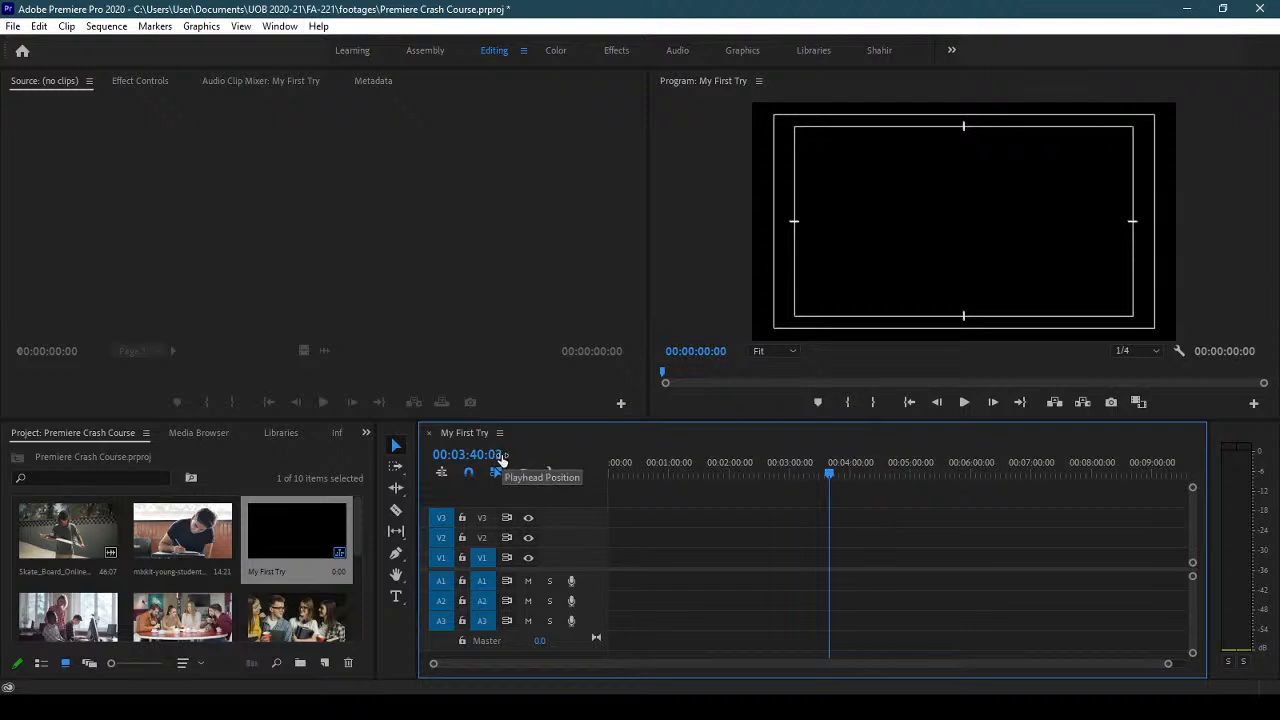
{"action": "left_click_drag", "start_coordinate": [709, 470], "coordinate": [605, 490]}
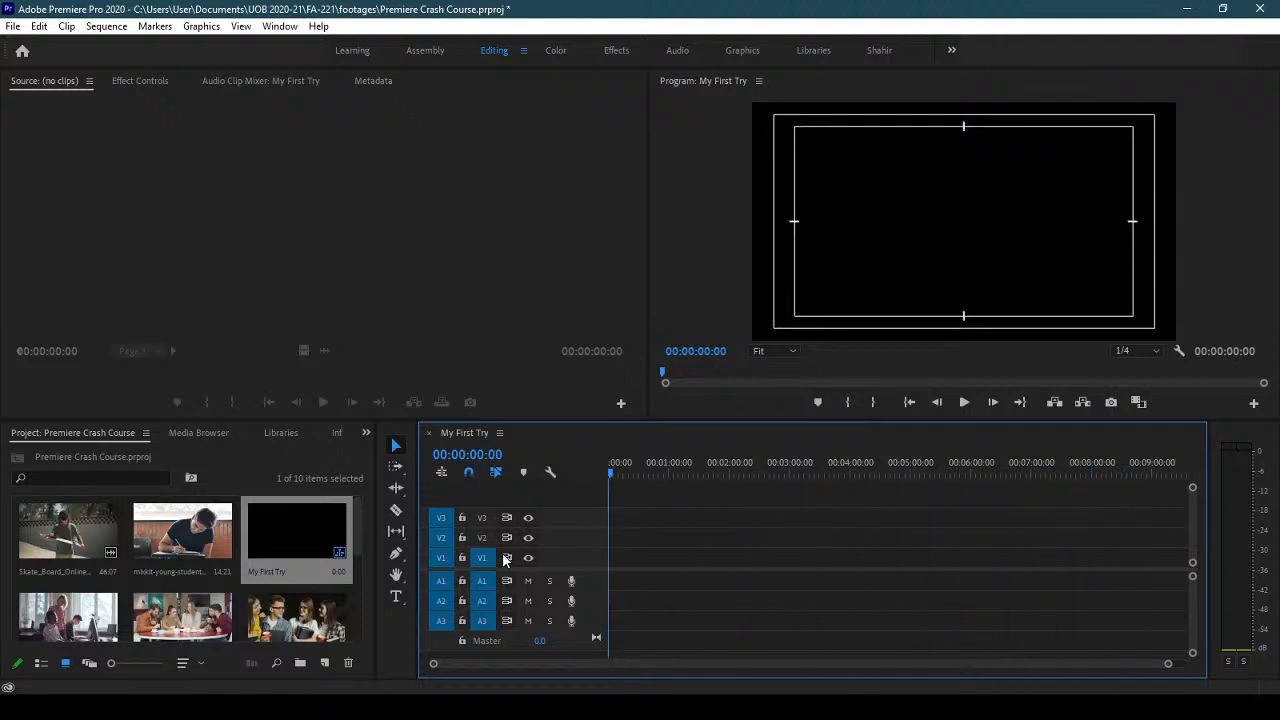
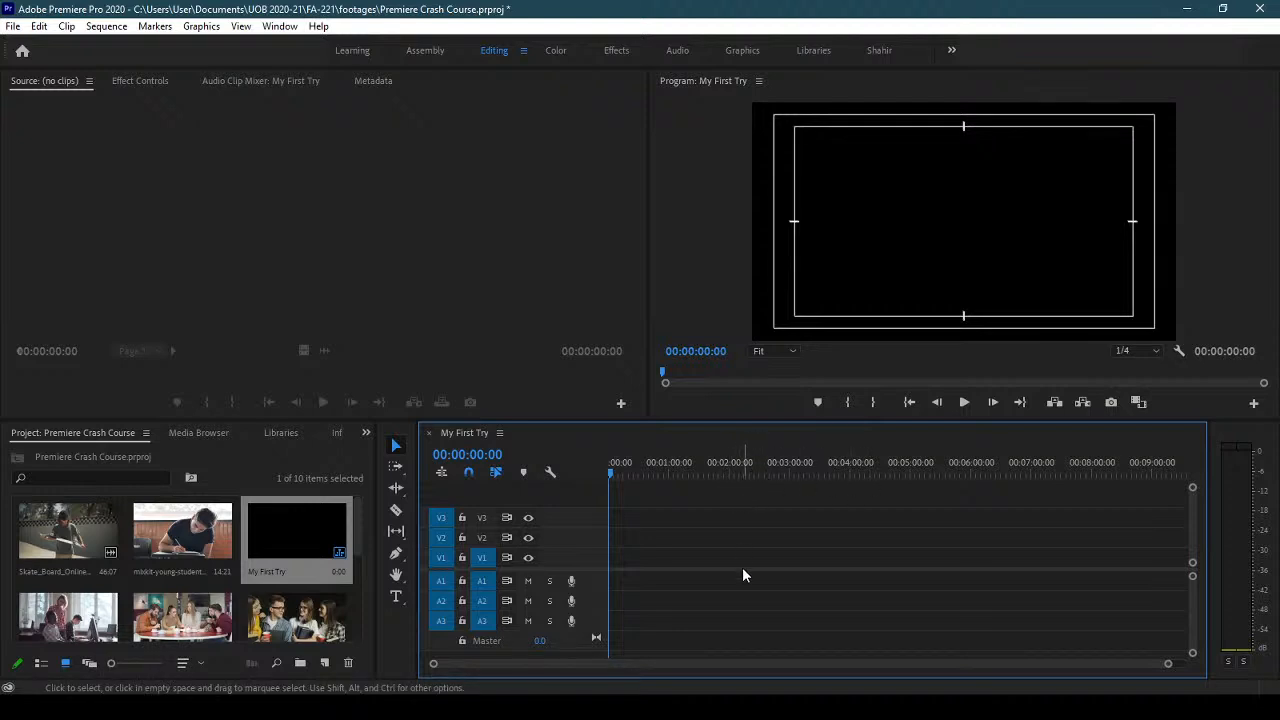
- Examine the timeline display settings and the options for adding or deleting tracks
{"action": "left_click", "coordinate": [549, 472]}
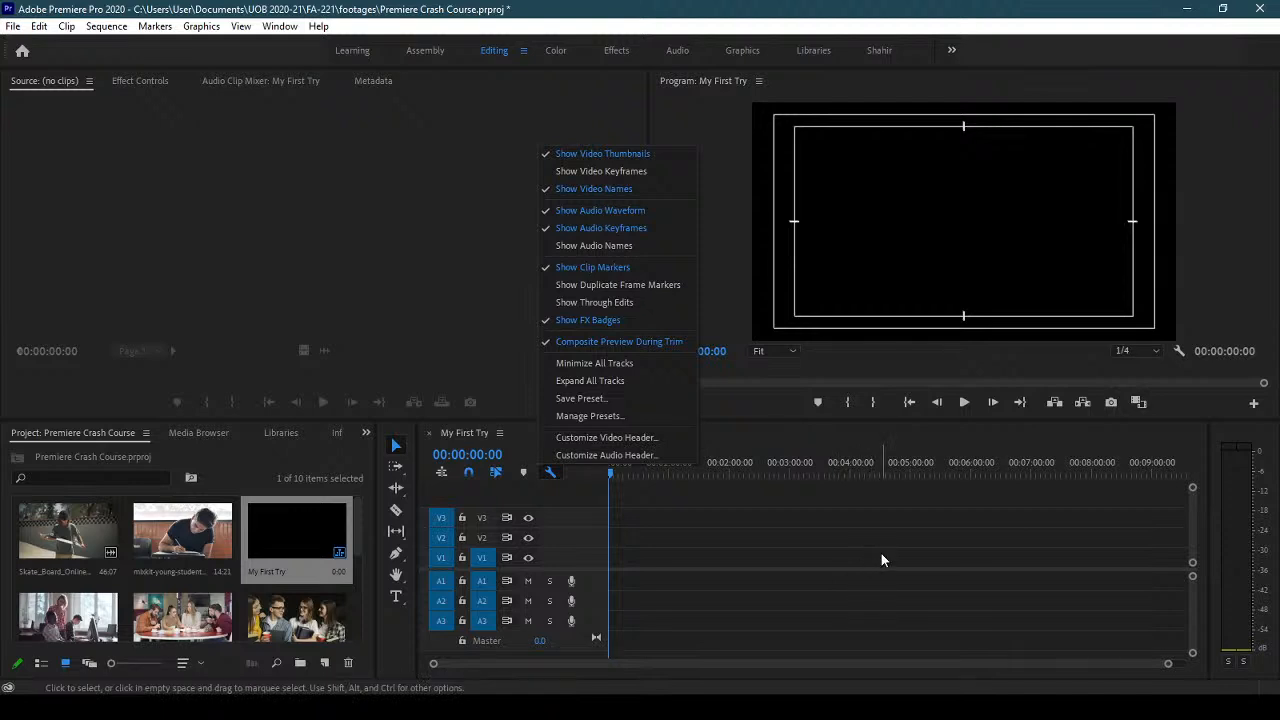
{"action": "left_click", "coordinate": [760, 452]}
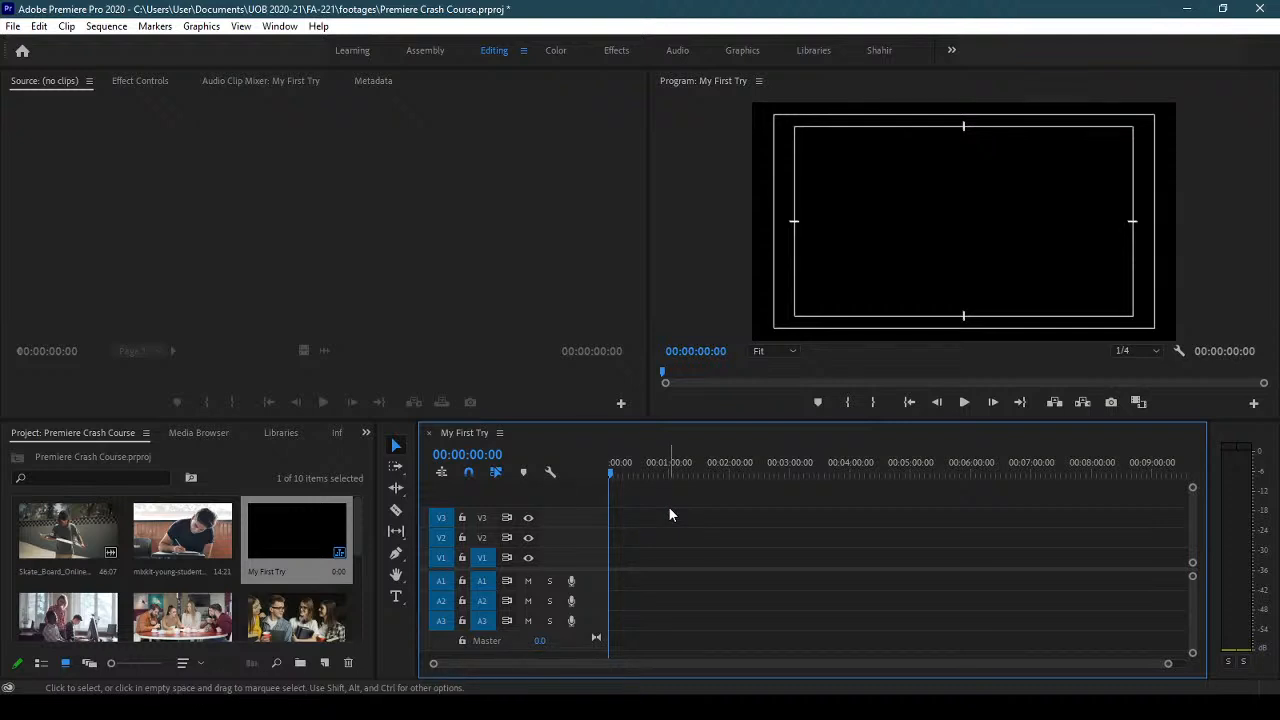
{"action": "right_click", "coordinate": [563, 503]}
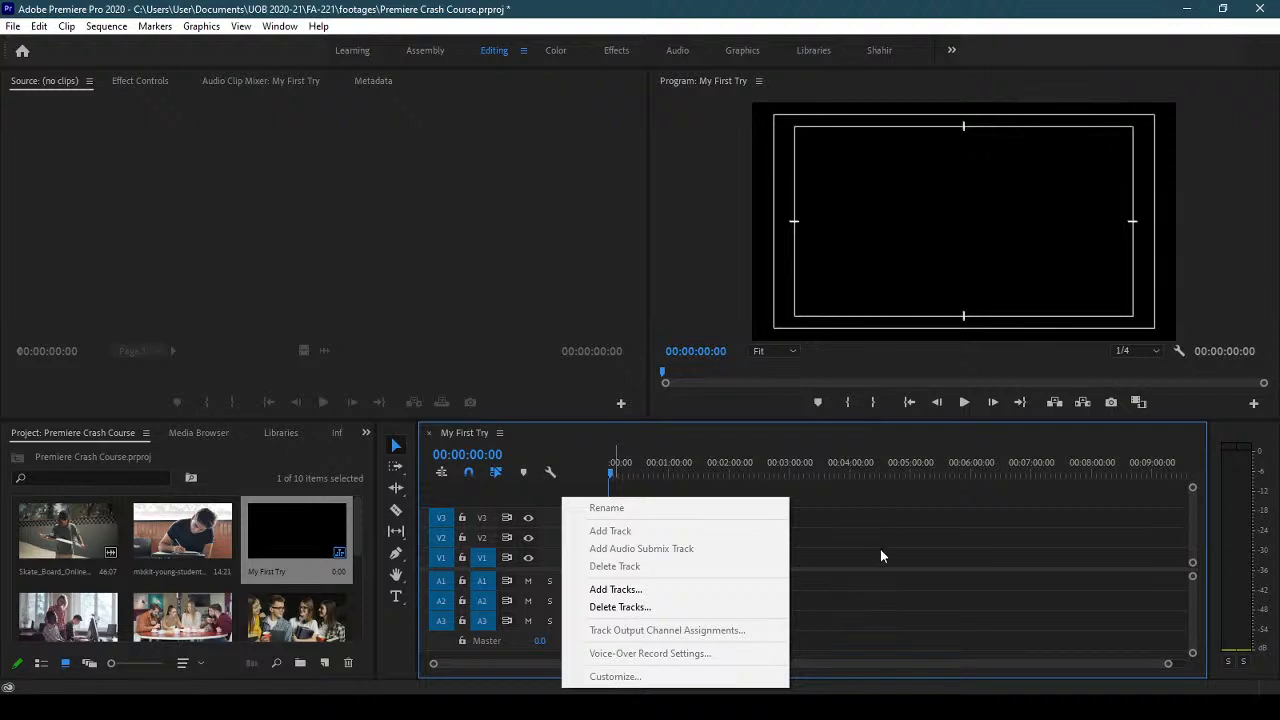
{"action": "left_click", "coordinate": [548, 485]}
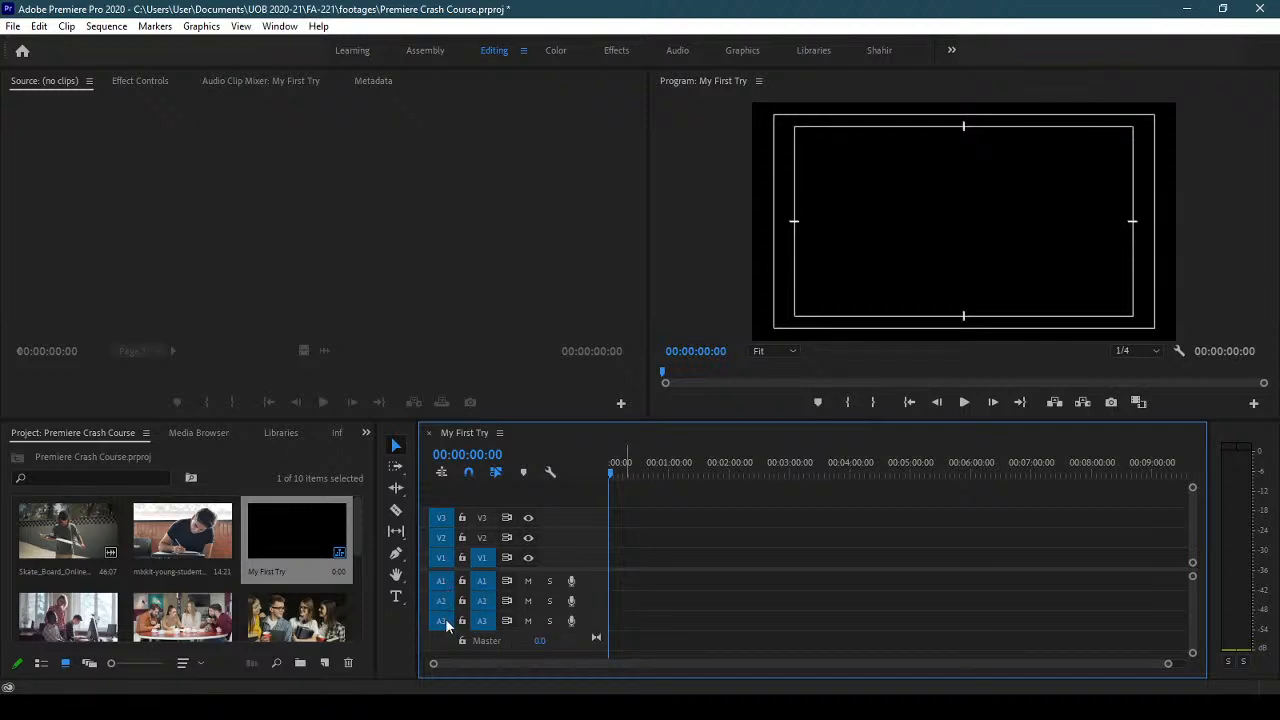
- Try soloing audio tracks A2 and A3, and turn solo off again on both
{"action": "left_click", "coordinate": [549, 600]}
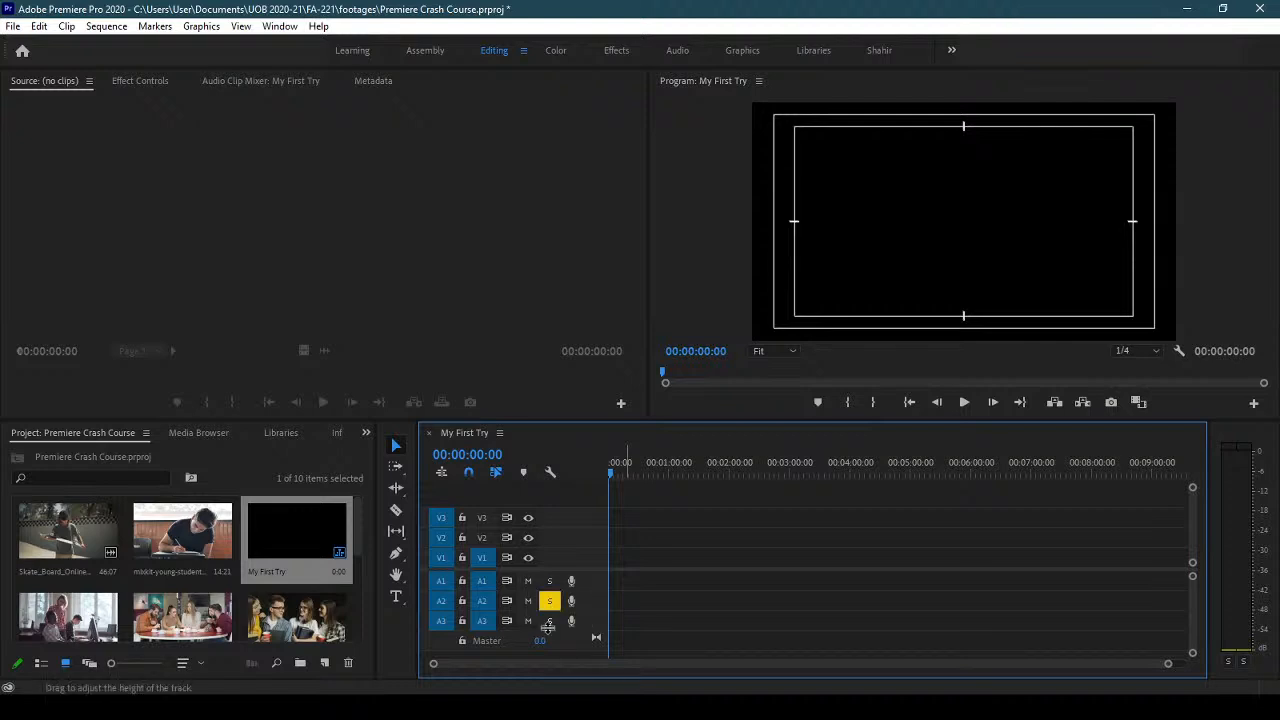
{"action": "left_click", "coordinate": [549, 620]}
{"action": "left_click", "coordinate": [548, 600]}
{"action": "left_click", "coordinate": [550, 602]}
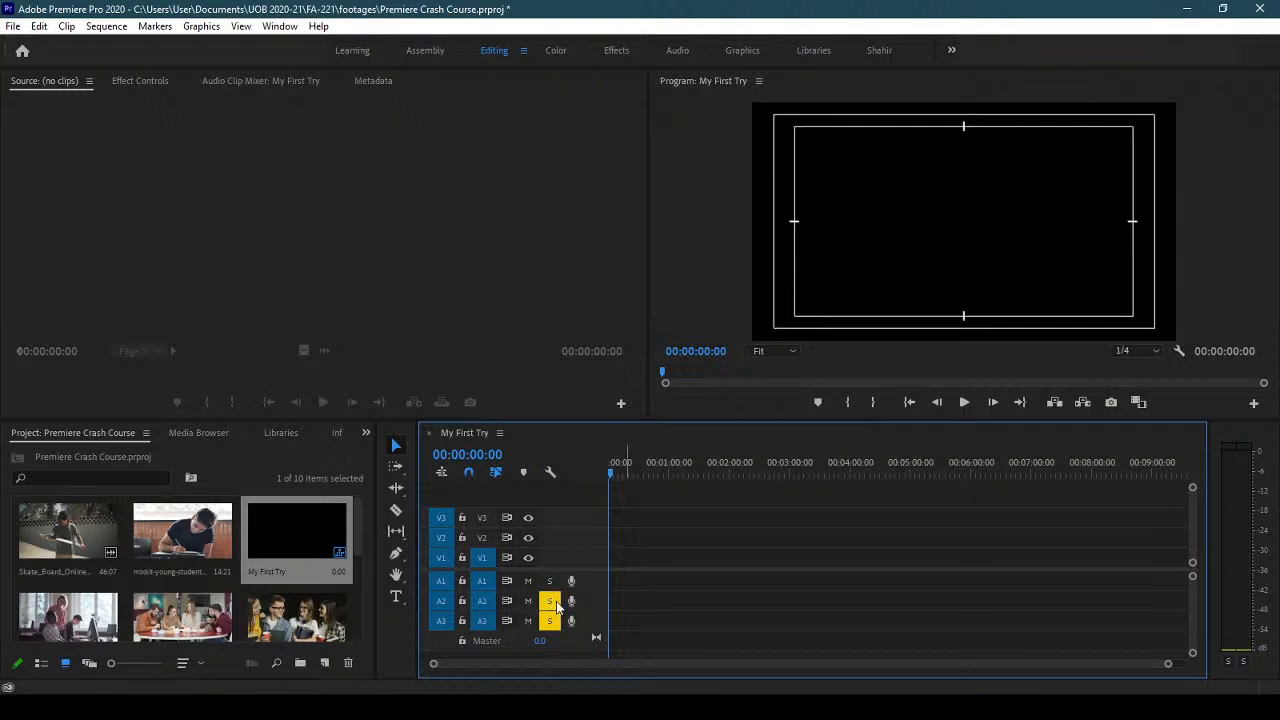
{"action": "left_click", "coordinate": [549, 620]}
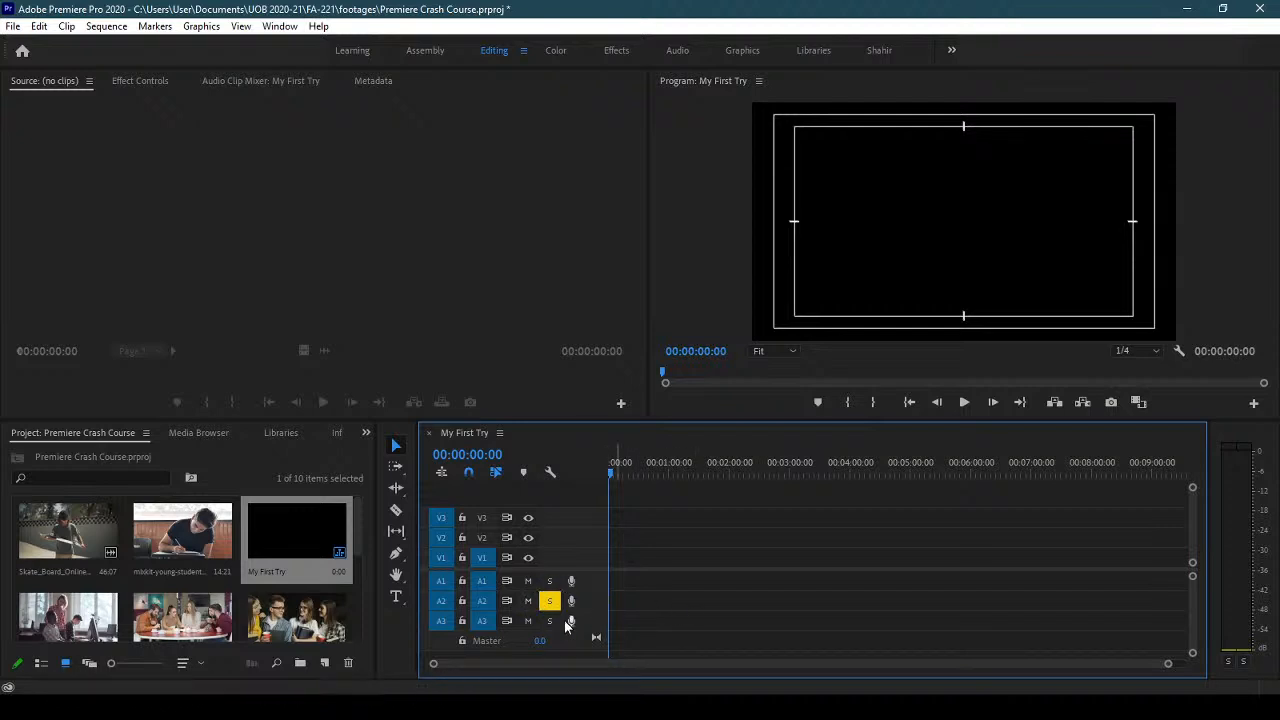
{"action": "left_click", "coordinate": [549, 600]}
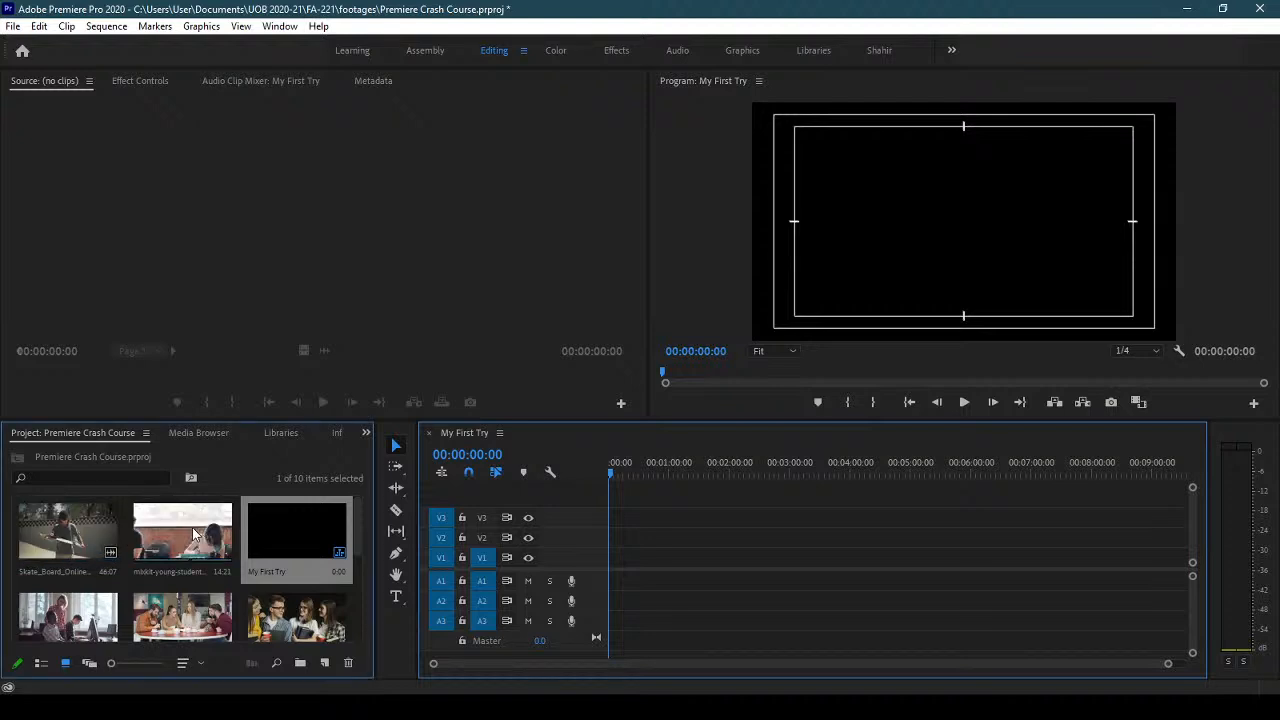
- Place the mixkit-young-students clip on video track V1 at the start of the My First Try sequence
{"action": "left_click", "coordinate": [150, 550]}
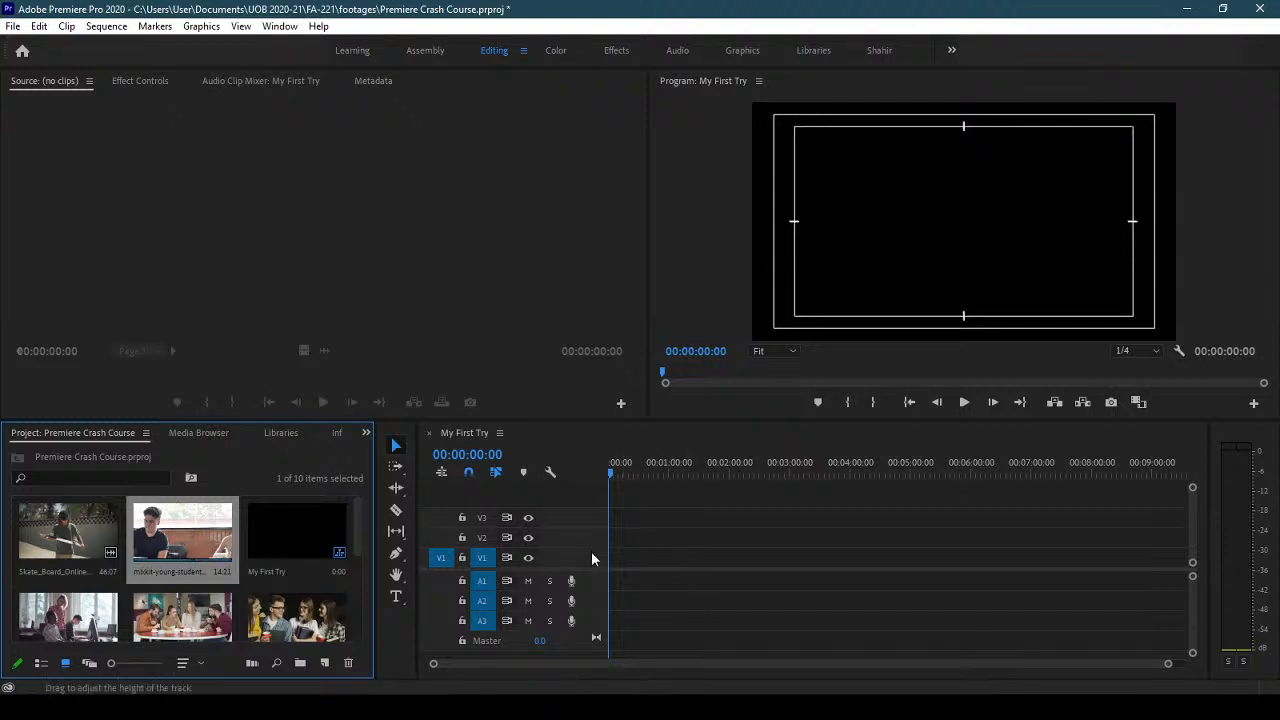
{"action": "left_click_drag", "start_coordinate": [189, 529], "coordinate": [614, 563]}
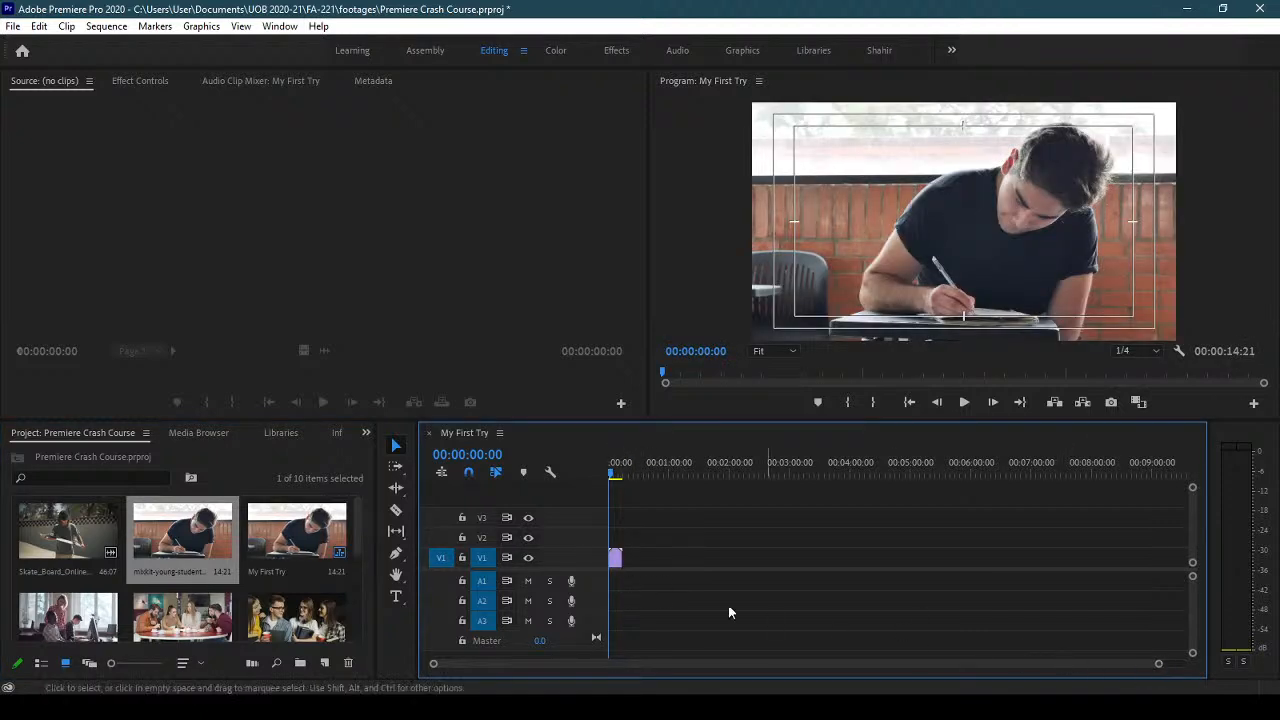
- Zoom the timeline in and out to compare how the clip on V1 appears at different time scales
{"action": "mouse_move", "coordinate": [1140, 669]}
{"action": "left_mouse_down"}
{"action": "mouse_move", "coordinate": [1190, 666]}
{"action": "mouse_move", "coordinate": [1100, 680]}
{"action": "mouse_move", "coordinate": [1212, 670]}
{"action": "mouse_move", "coordinate": [1113, 673]}
{"action": "mouse_move", "coordinate": [1128, 667]}
{"action": "left_mouse_up"}
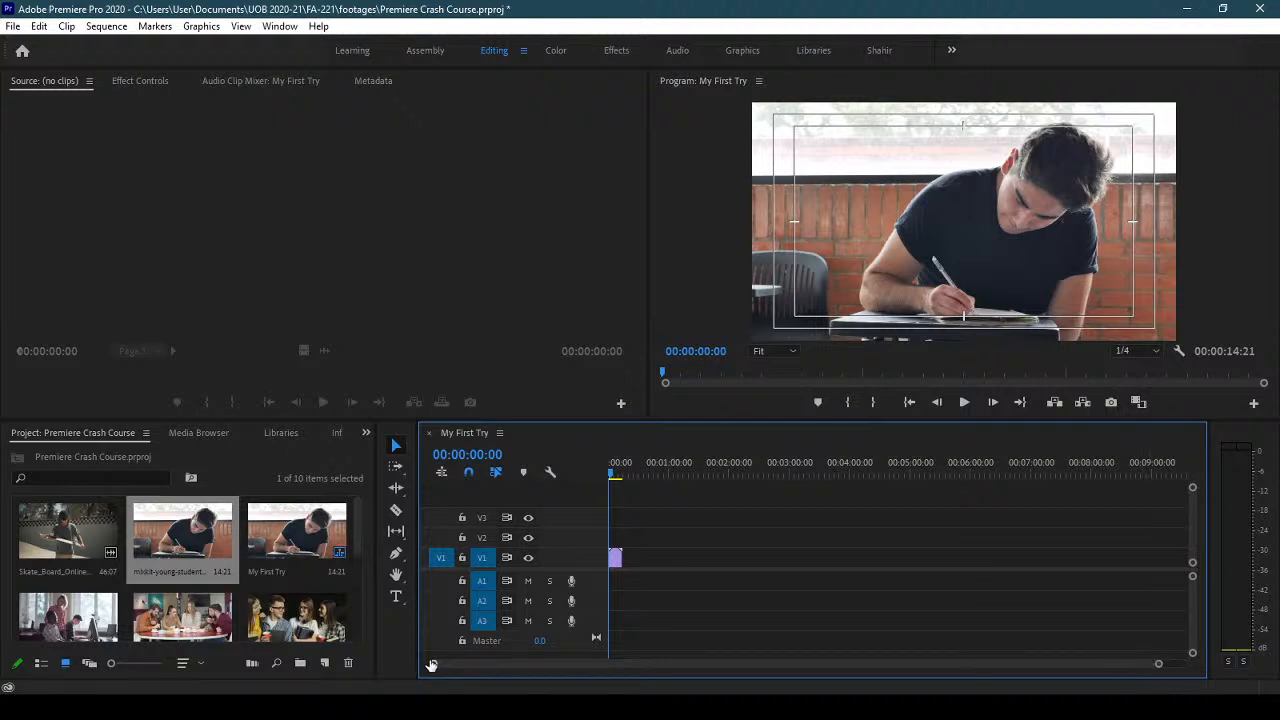
{"action": "left_click_drag", "start_coordinate": [1160, 665], "coordinate": [904, 686]}
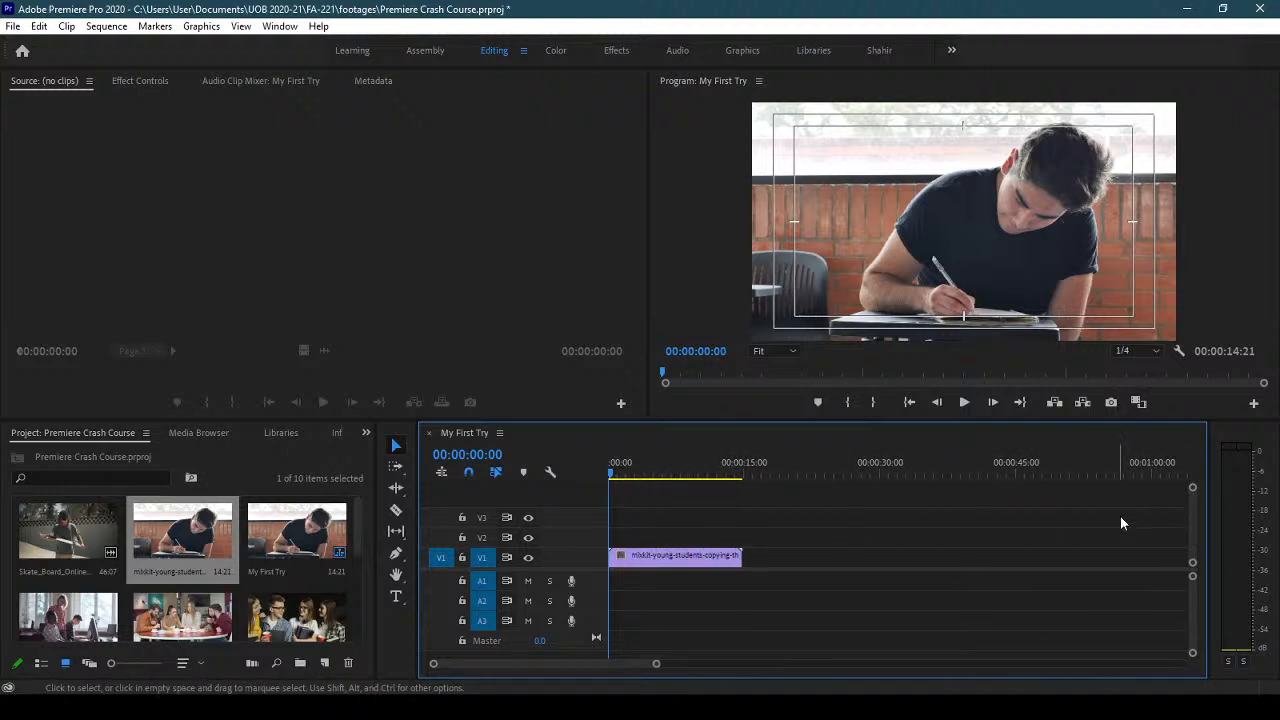
{"action": "left_click_drag", "start_coordinate": [664, 664], "coordinate": [1188, 670]}
{"action": "left_click_drag", "start_coordinate": [438, 667], "coordinate": [676, 673]}
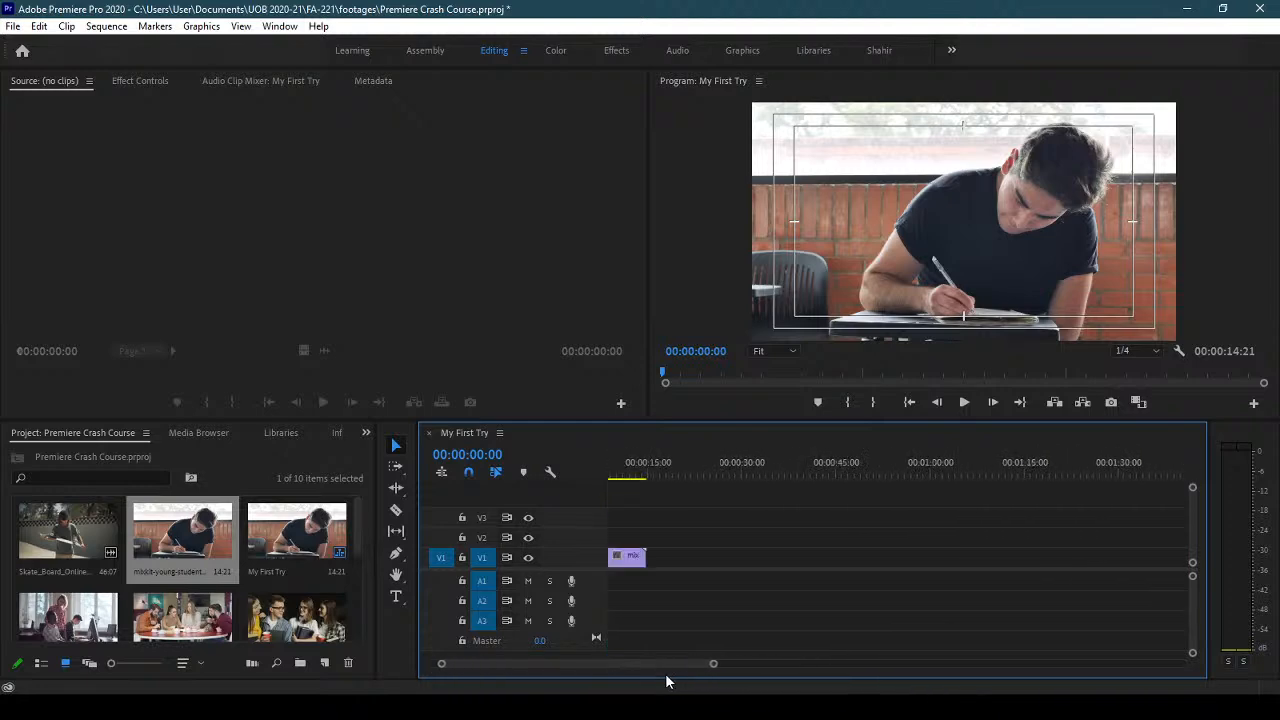
- Rescale the timeline around the V1 clip, scrub to about 12 seconds, and return the playhead to the sequence start
{"action": "left_click_drag", "start_coordinate": [462, 666], "coordinate": [294, 663]}
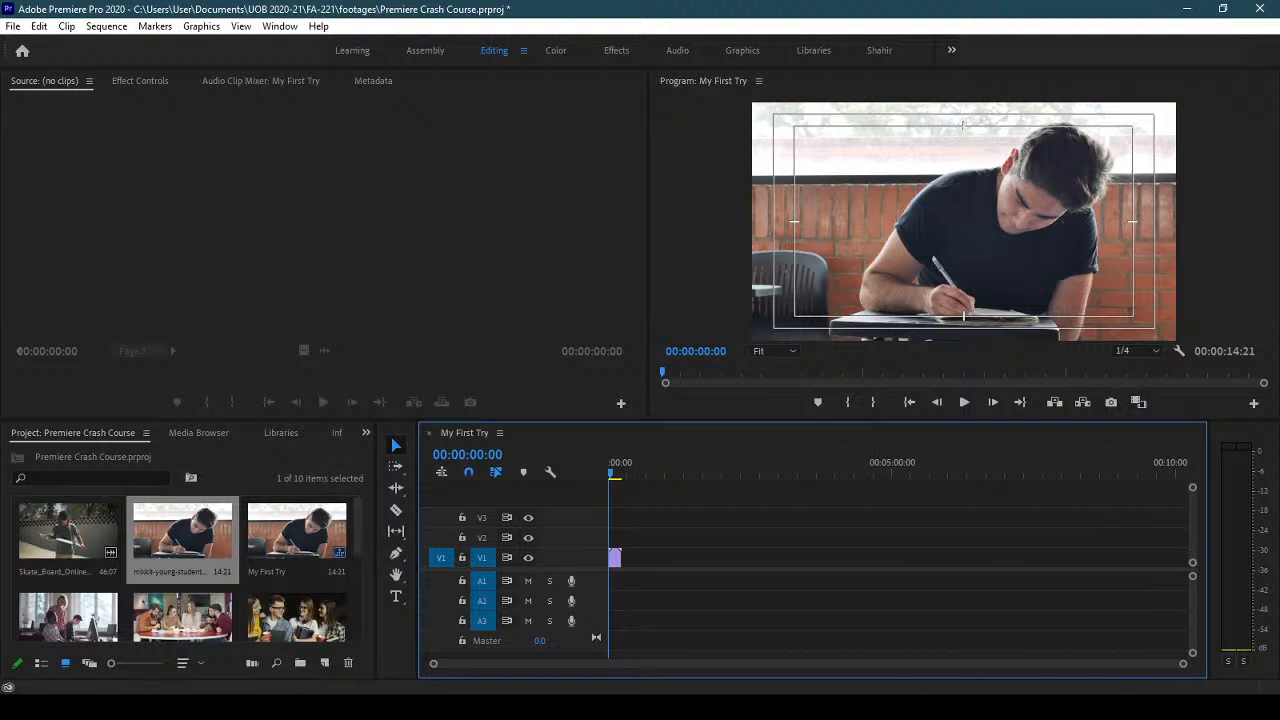
{"action": "left_click_drag", "start_coordinate": [1185, 672], "coordinate": [950, 675]}
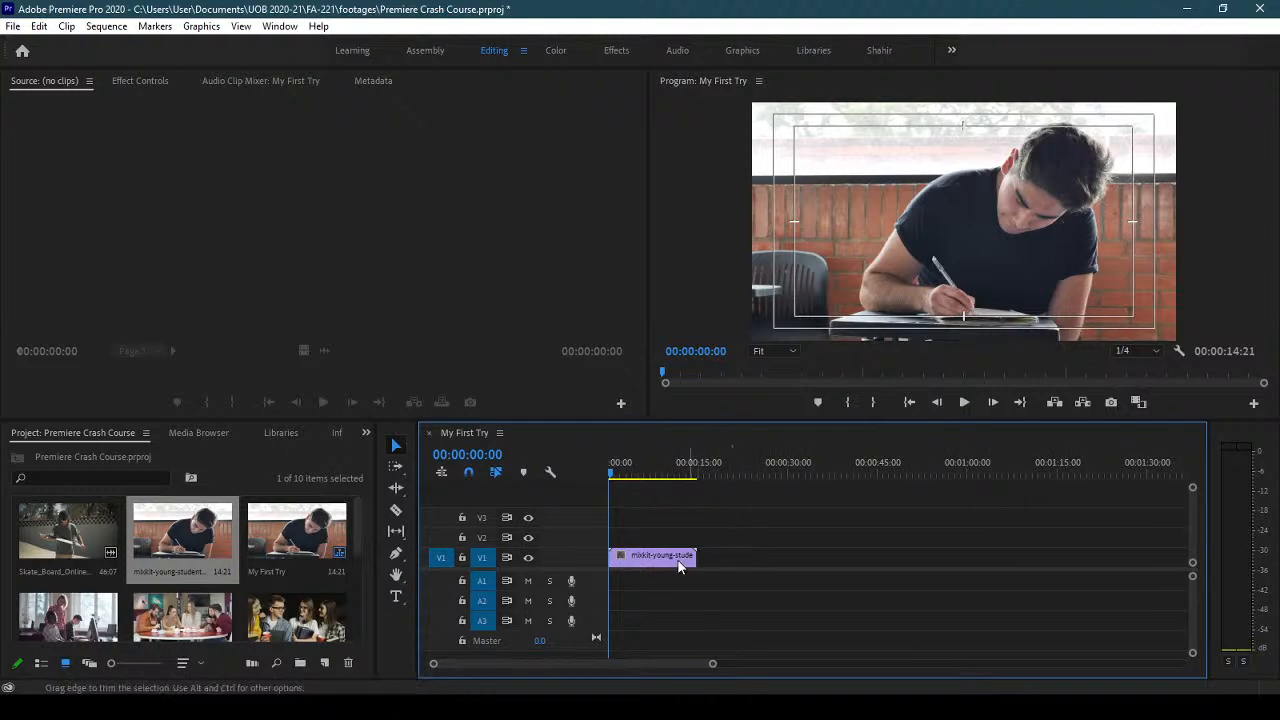
{"action": "left_click_drag", "start_coordinate": [611, 478], "coordinate": [680, 463]}
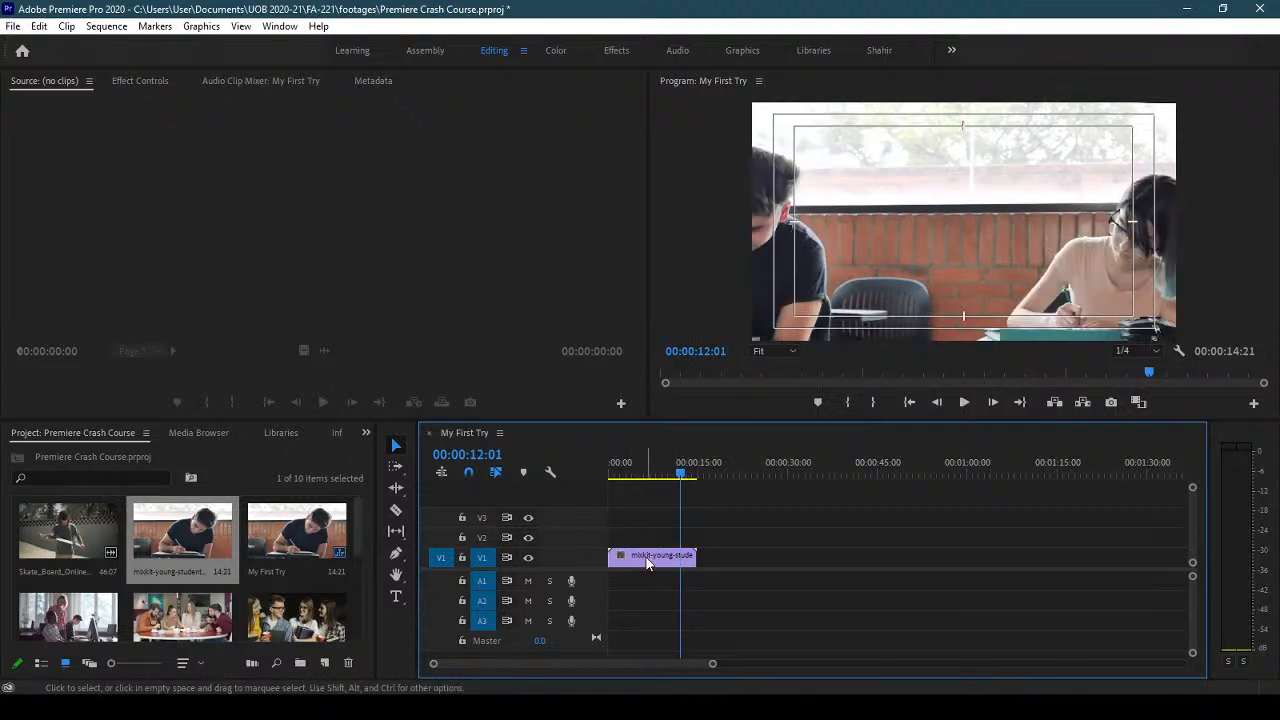
{"action": "key", "text": "Home"}
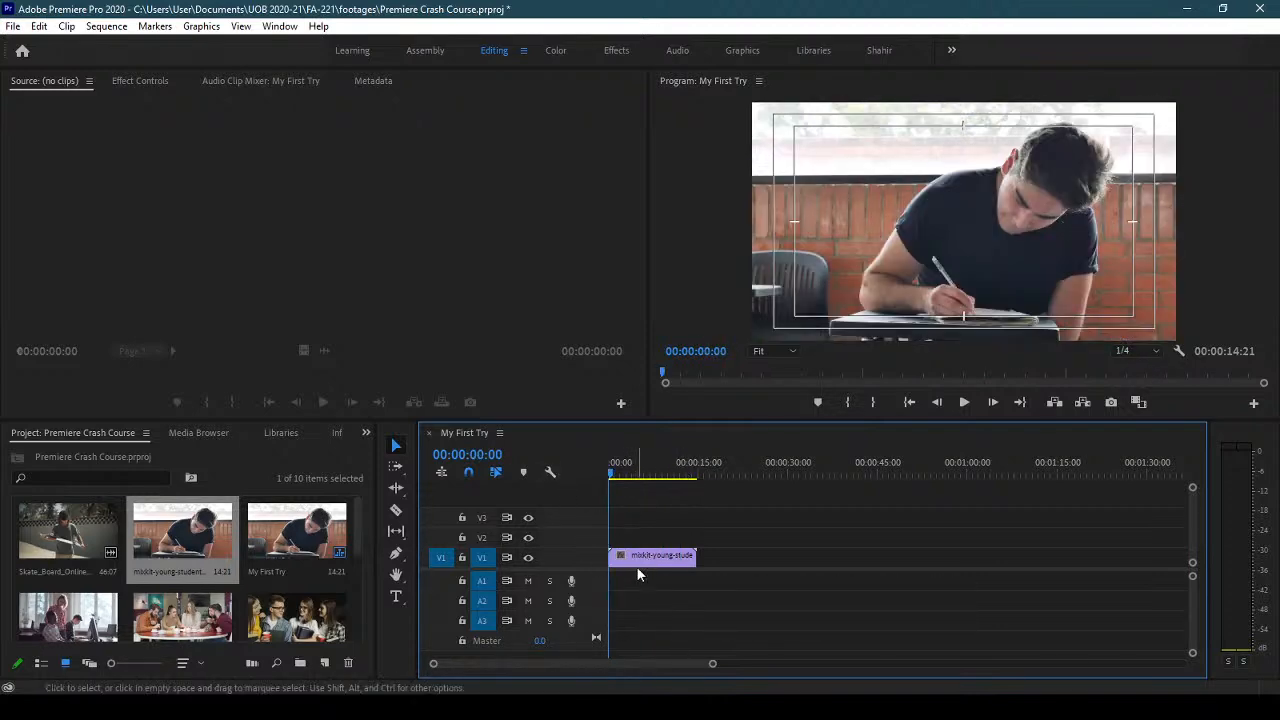
- Try turning on Show Video Keyframes in the timeline display settings, and turn it off again
{"action": "right_click", "coordinate": [579, 493]}
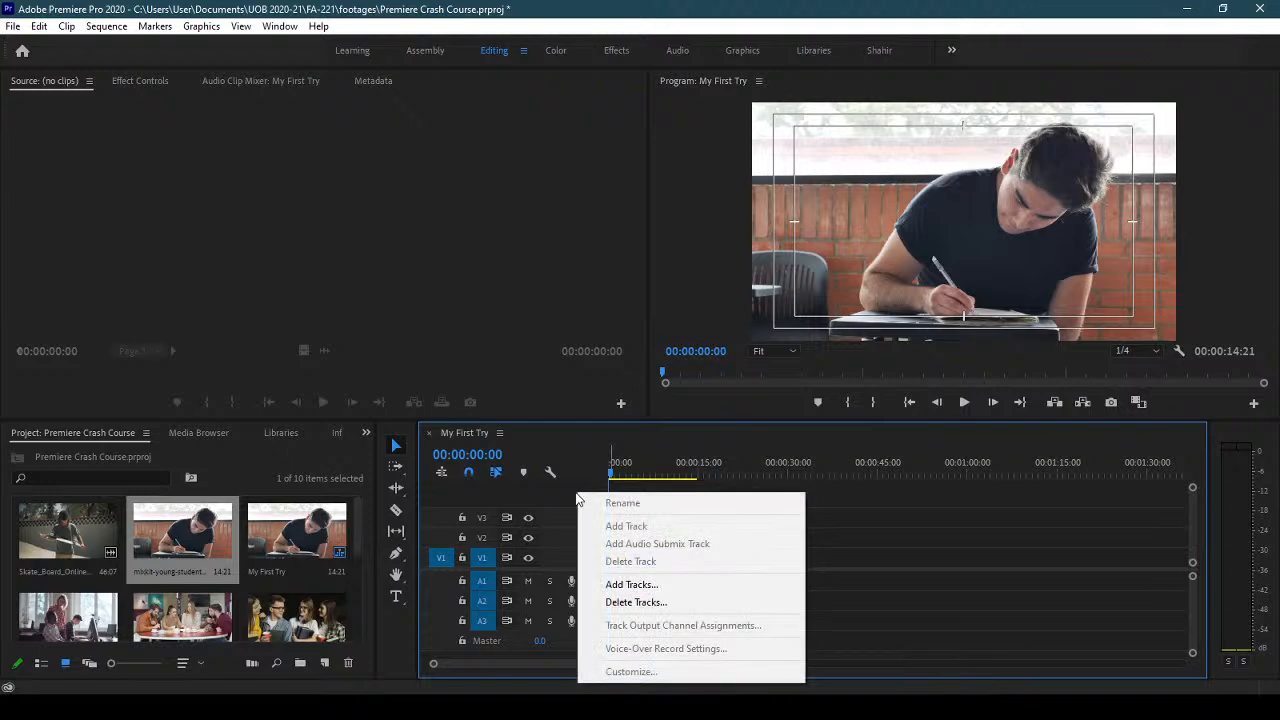
{"action": "left_click", "coordinate": [548, 500]}
{"action": "left_click", "coordinate": [550, 476]}
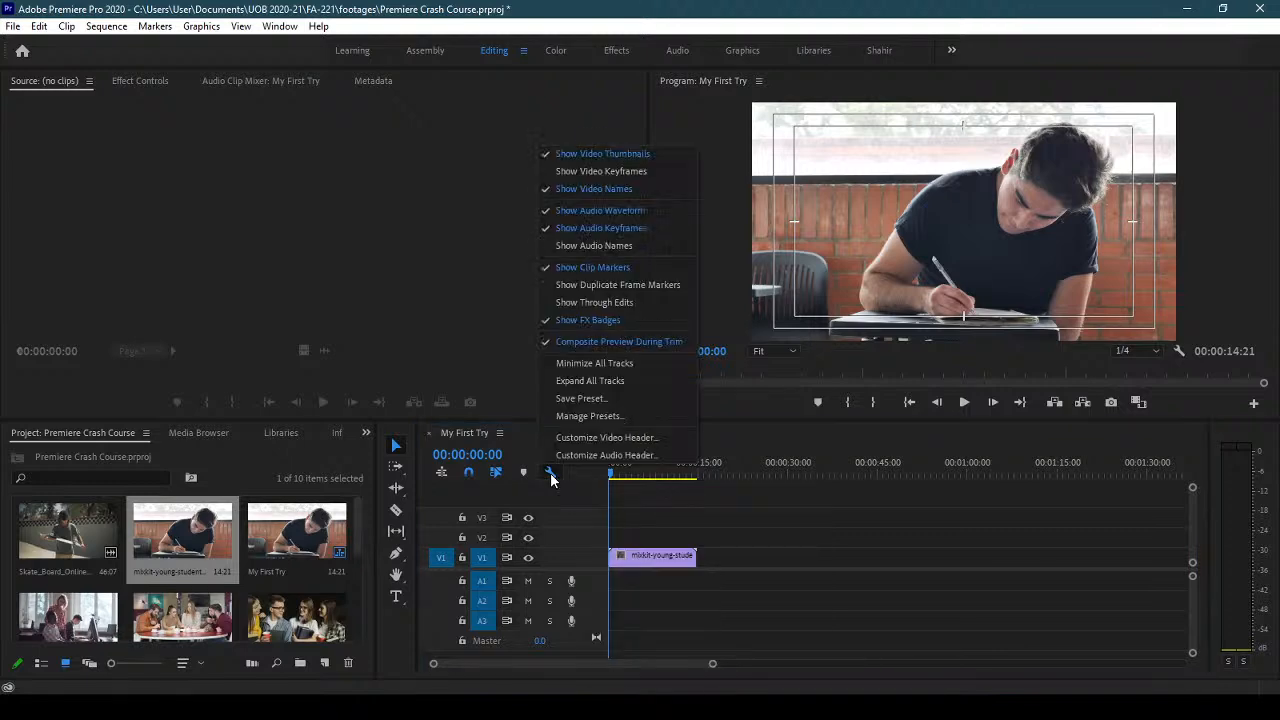
{"action": "left_click", "coordinate": [585, 175]}
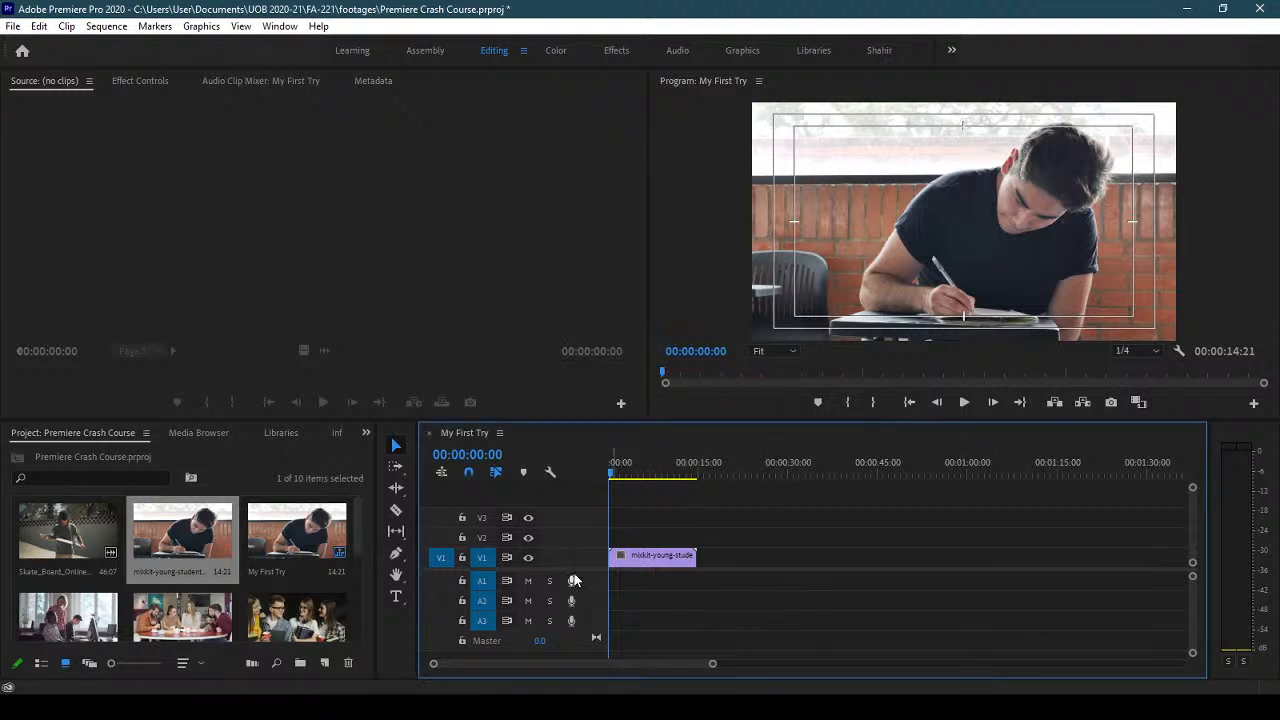
{"action": "left_click_drag", "start_coordinate": [581, 571], "coordinate": [573, 492]}
{"action": "left_click", "coordinate": [550, 472]}
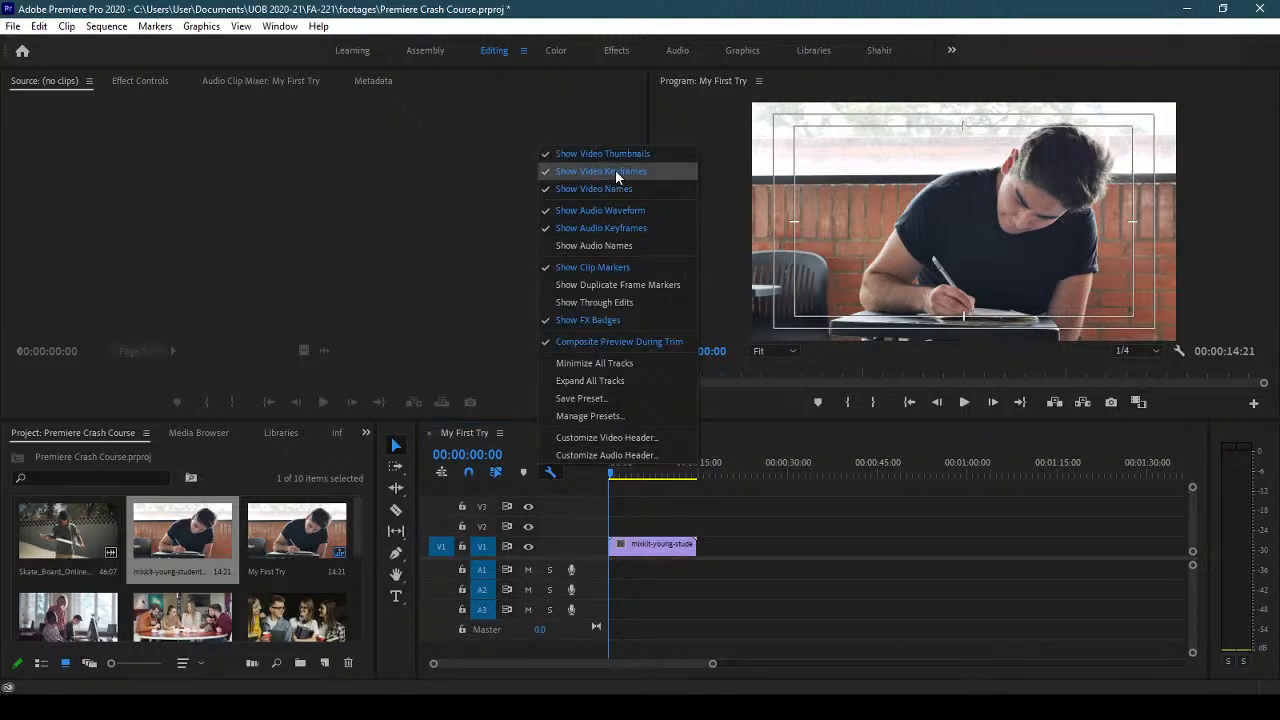
{"action": "left_click", "coordinate": [615, 171]}
{"action": "left_click", "coordinate": [550, 472]}
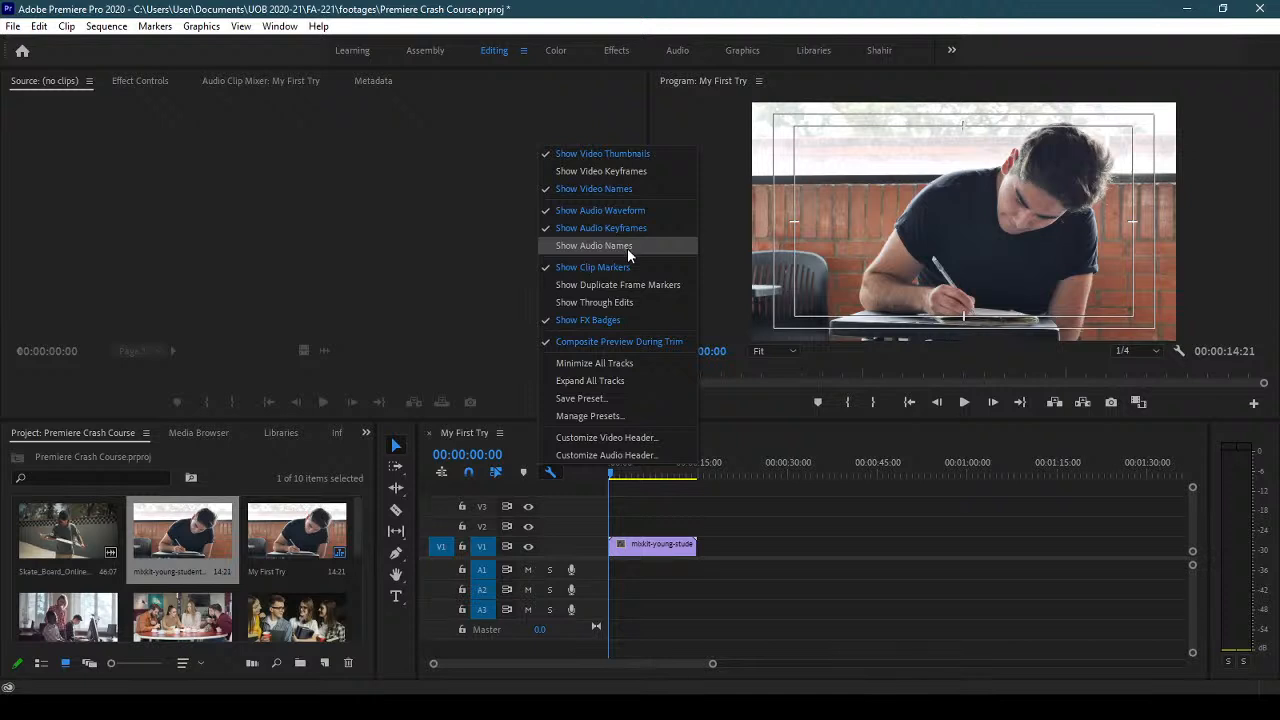
{"action": "left_click", "coordinate": [589, 522]}
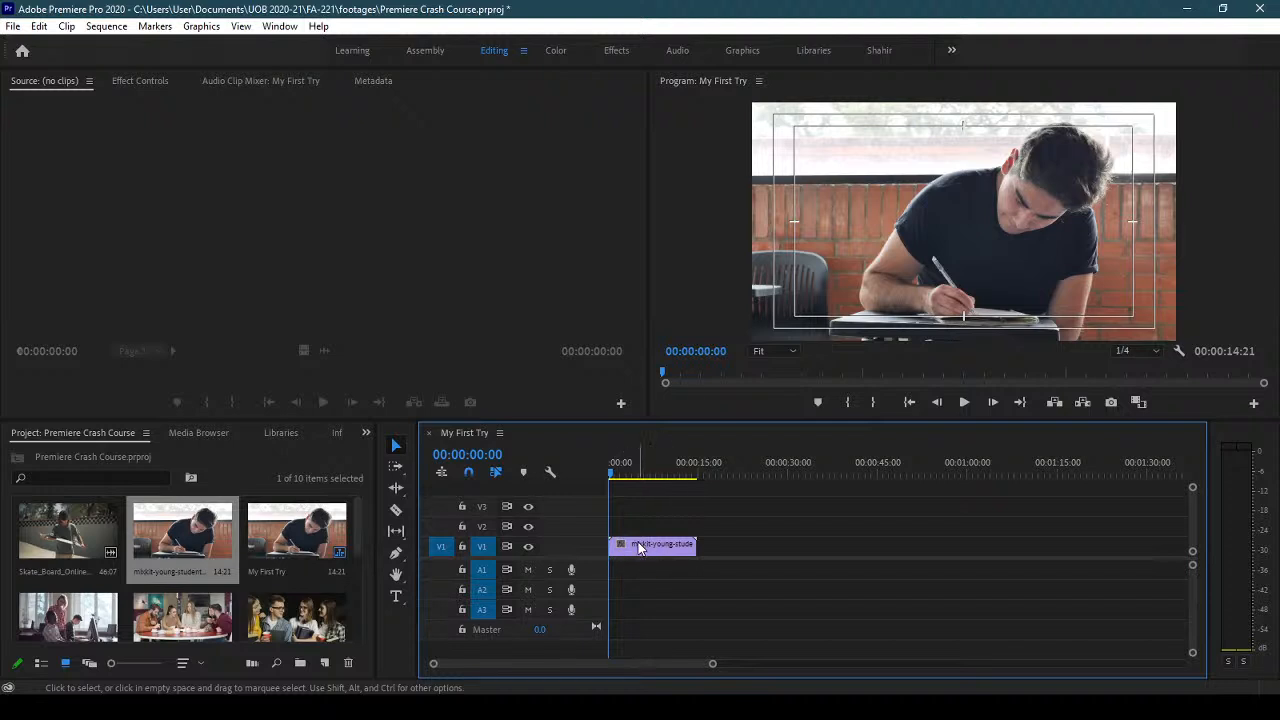
- Try expanding the video tracks to show clip thumbnails and enlarging the timeline area, and restore both to their compact size
{"action": "mouse_move", "coordinate": [612, 474]}
{"action": "left_mouse_down"}
{"action": "mouse_move", "coordinate": [654, 474]}
{"action": "mouse_move", "coordinate": [608, 475]}
{"action": "left_mouse_up"}
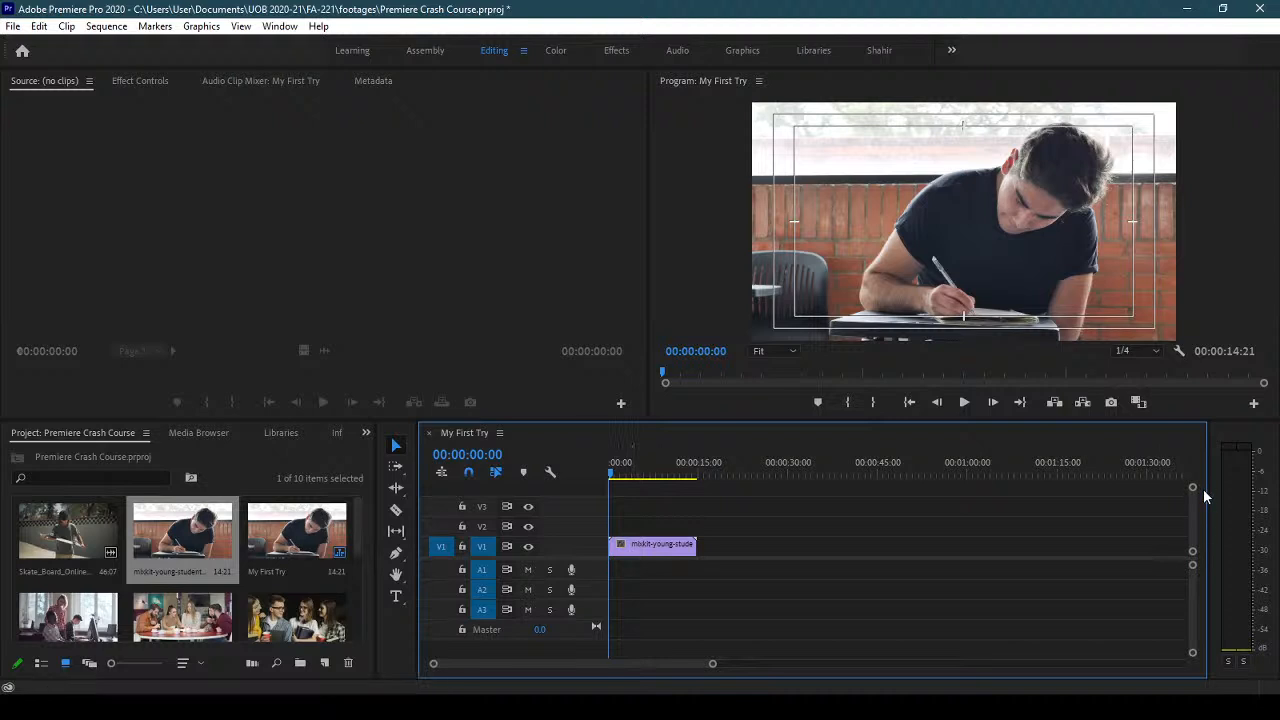
{"action": "mouse_move", "coordinate": [1192, 489]}
{"action": "left_mouse_down"}
{"action": "mouse_move", "coordinate": [1192, 504]}
{"action": "mouse_move", "coordinate": [1189, 486]}
{"action": "left_mouse_up"}
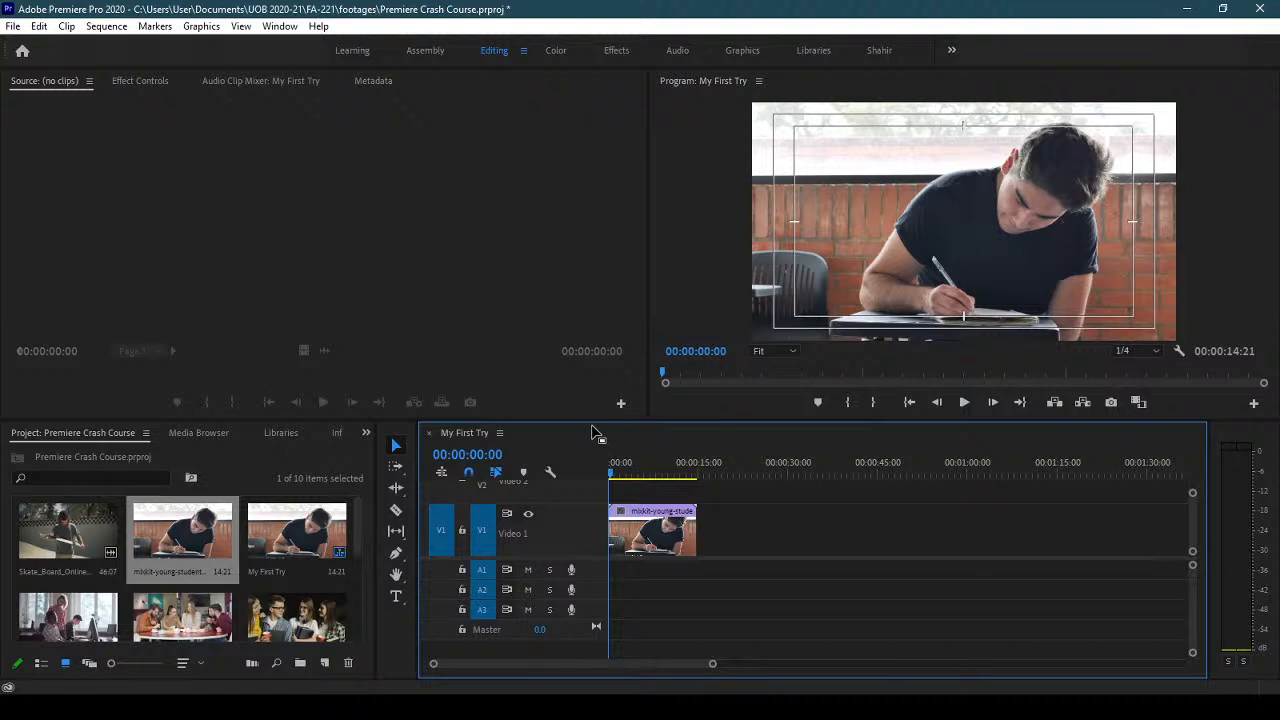
{"action": "mouse_move", "coordinate": [1193, 522]}
{"action": "left_mouse_down"}
{"action": "mouse_move", "coordinate": [1189, 512]}
{"action": "mouse_move", "coordinate": [1189, 532]}
{"action": "mouse_move", "coordinate": [1191, 506]}
{"action": "mouse_move", "coordinate": [1193, 538]}
{"action": "left_mouse_up"}
{"action": "left_click_drag", "start_coordinate": [569, 420], "coordinate": [573, 222]}
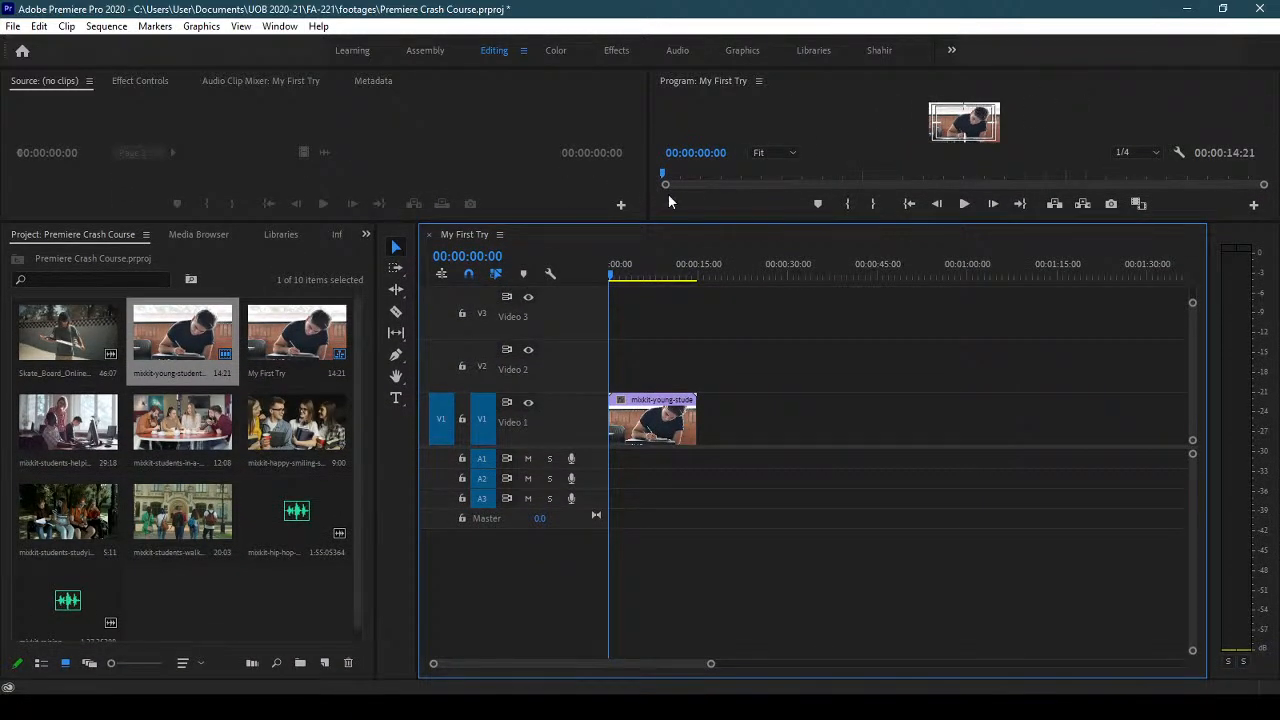
{"action": "left_click_drag", "start_coordinate": [581, 220], "coordinate": [611, 425]}
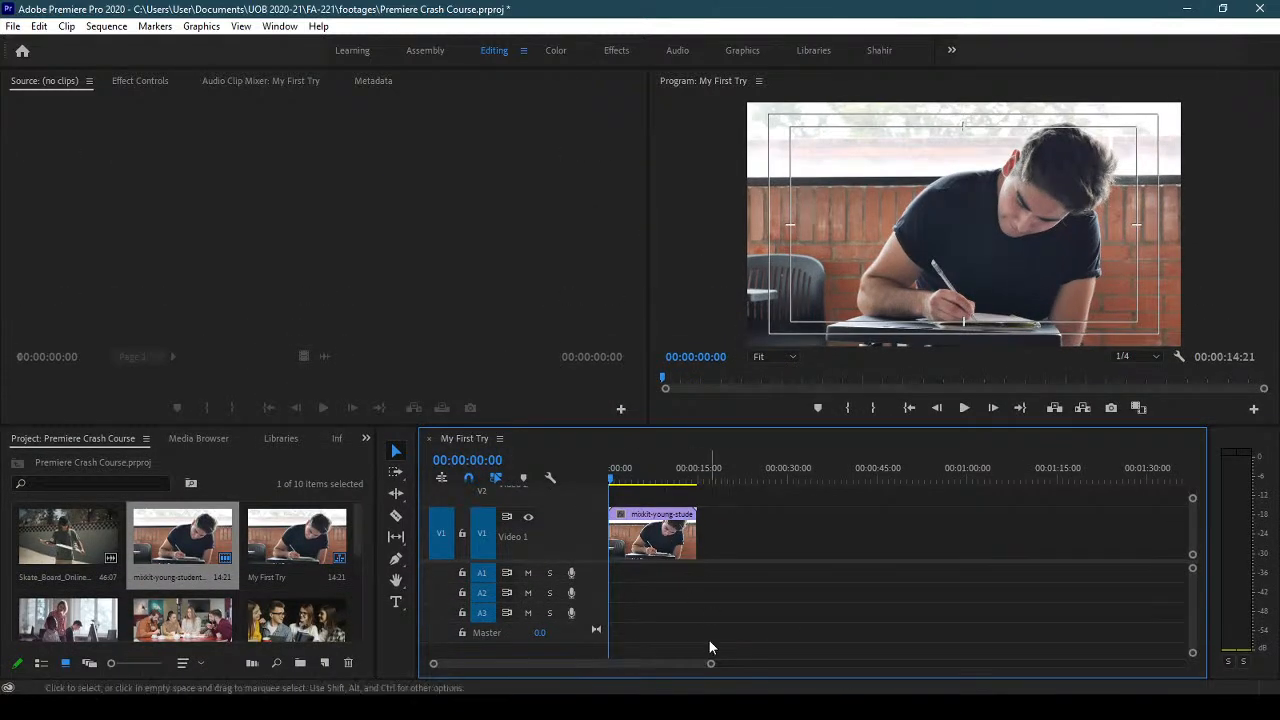
{"action": "left_click_drag", "start_coordinate": [711, 664], "coordinate": [626, 670]}
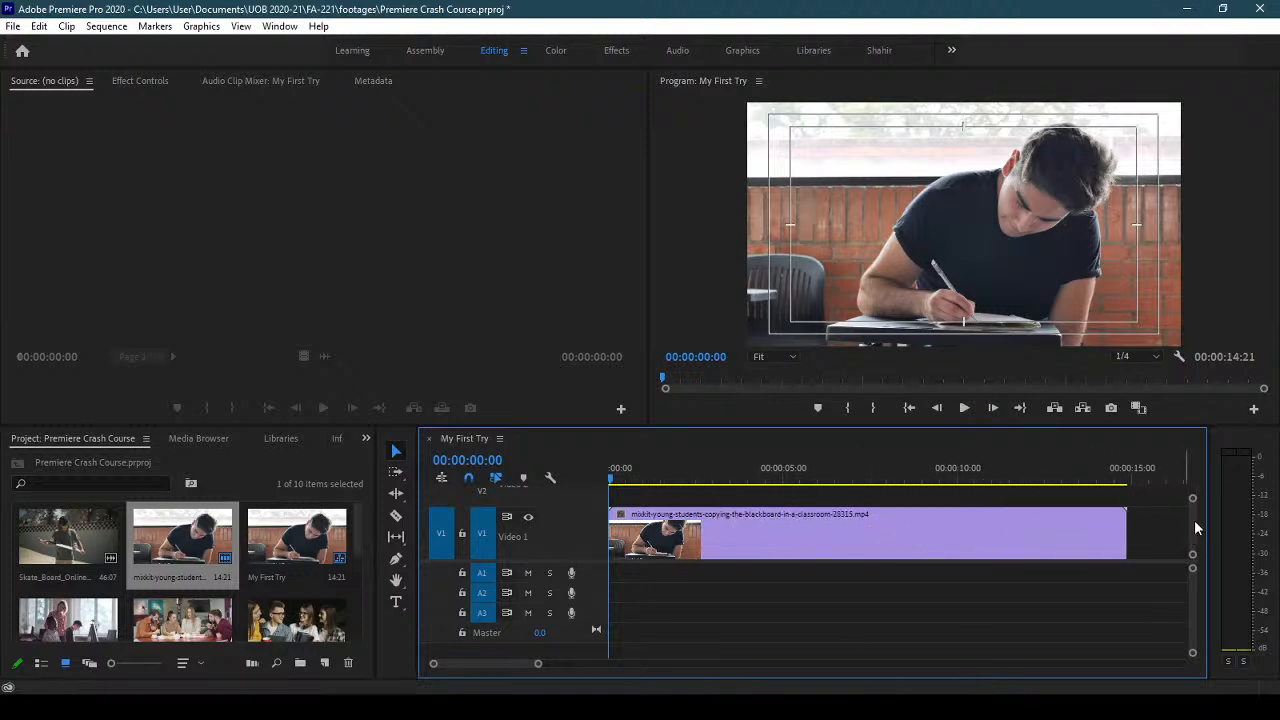
{"action": "left_click_drag", "start_coordinate": [1192, 500], "coordinate": [1187, 478]}
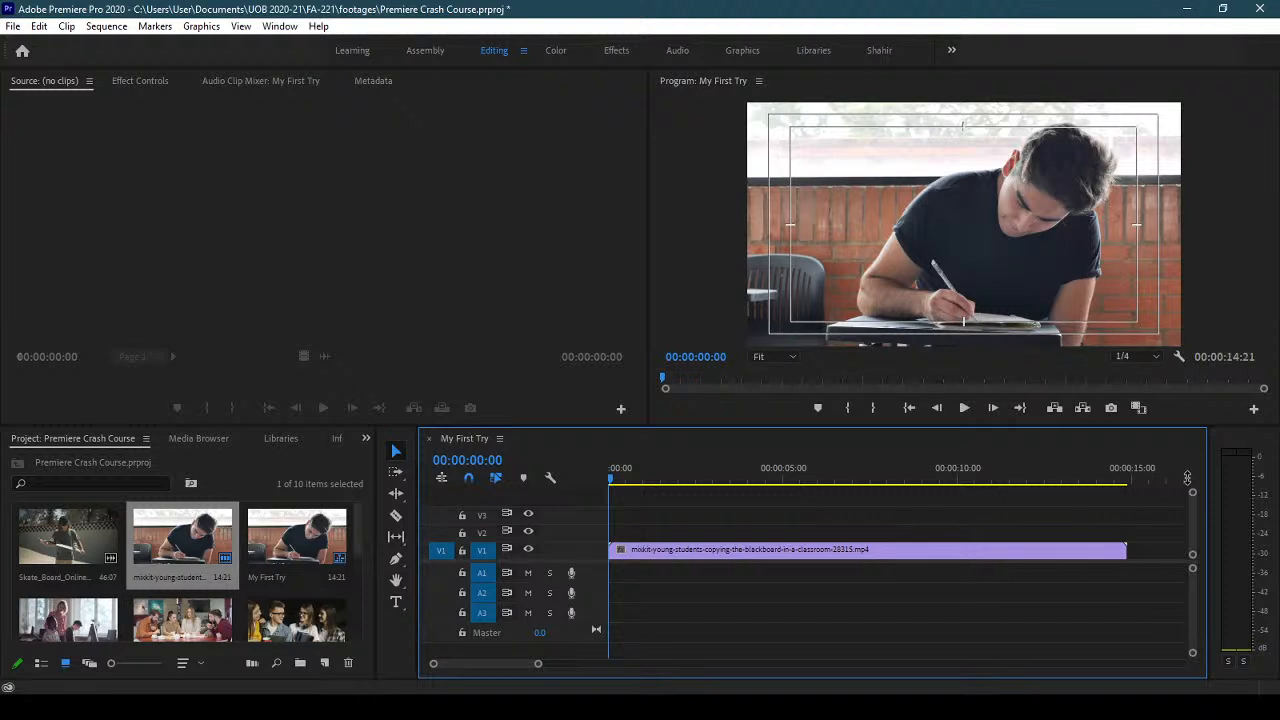
{"action": "left_click_drag", "start_coordinate": [612, 478], "coordinate": [575, 475]}
{"action": "left_click_drag", "start_coordinate": [537, 665], "coordinate": [666, 663]}
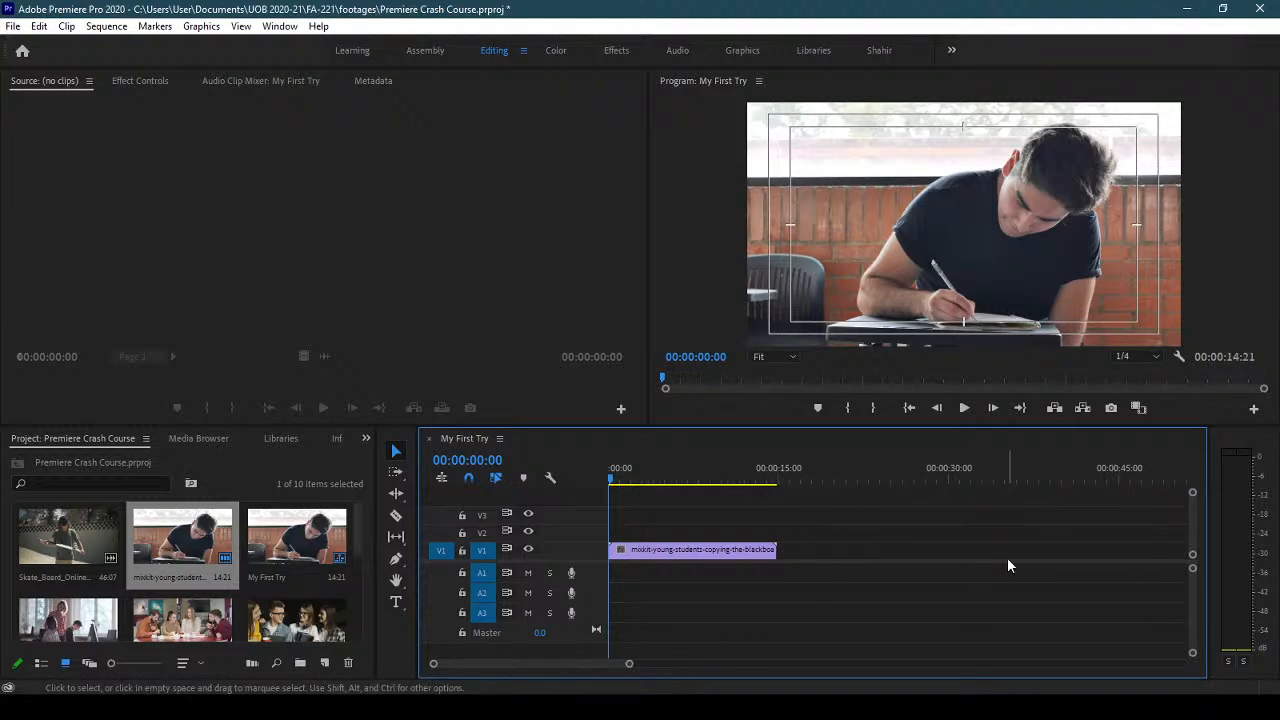
- Play the mixkit-young-students clip twice in the sequence, returning the playhead to the start each time
{"action": "left_click", "coordinate": [963, 408]}
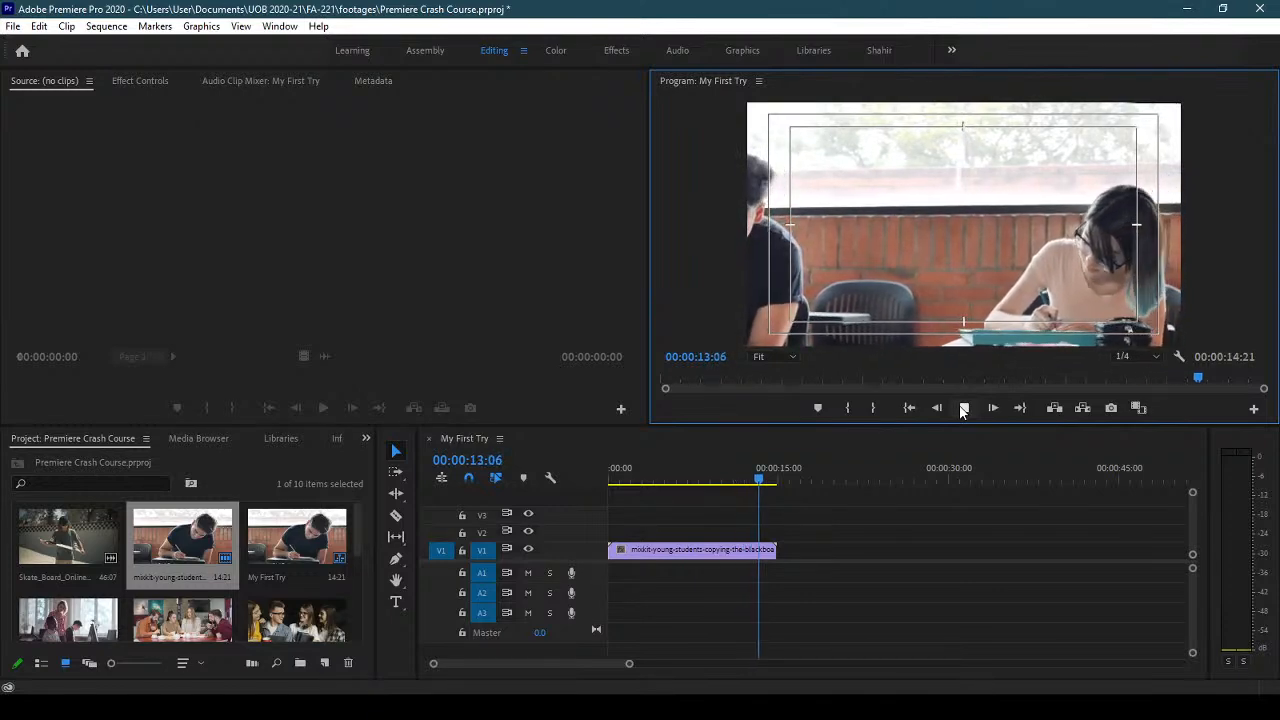
{"action": "left_click", "coordinate": [963, 411]}
{"action": "left_click_drag", "start_coordinate": [764, 481], "coordinate": [551, 481]}
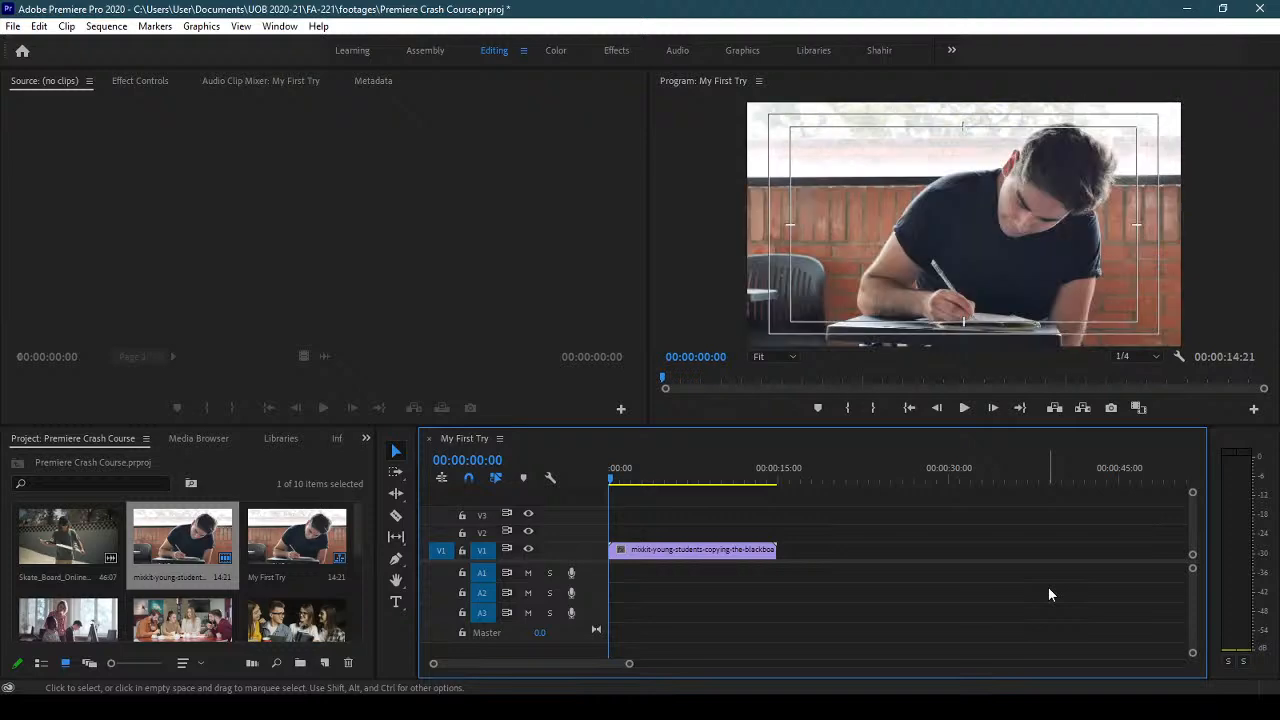
{"action": "key", "text": "space"}
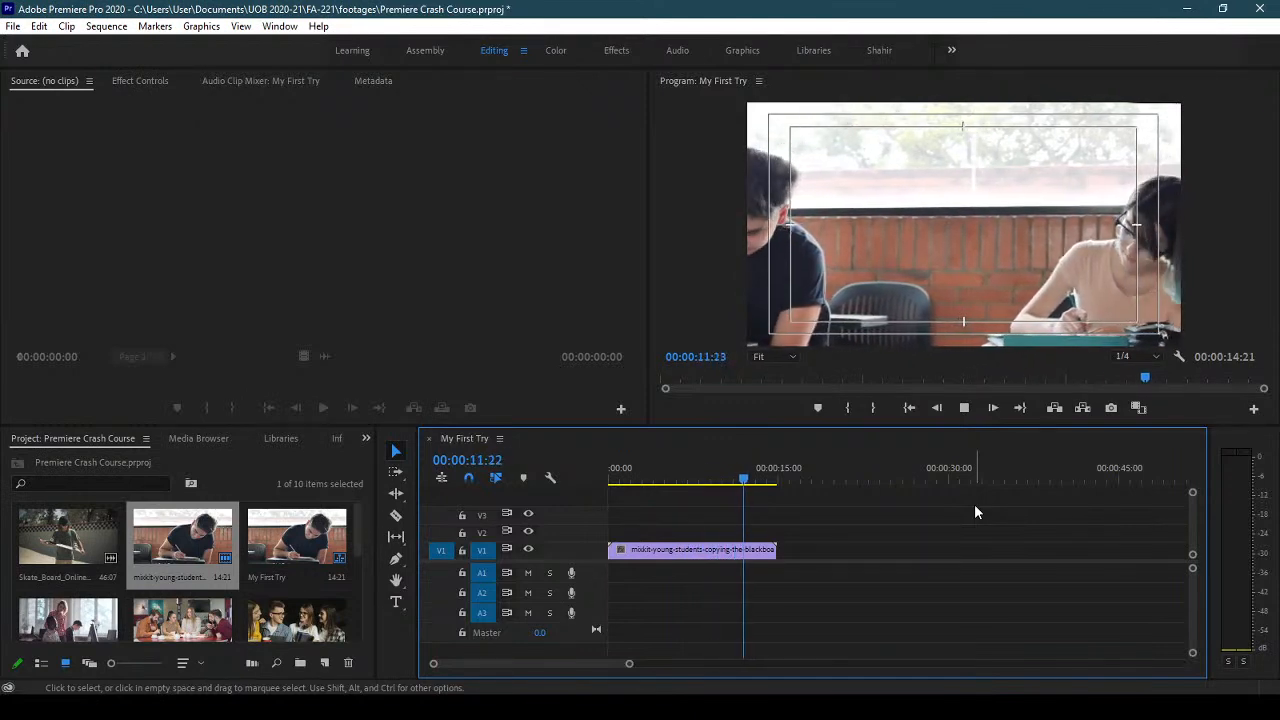
{"action": "left_click", "coordinate": [750, 480]}
{"action": "left_click_drag", "start_coordinate": [750, 480], "coordinate": [577, 487]}
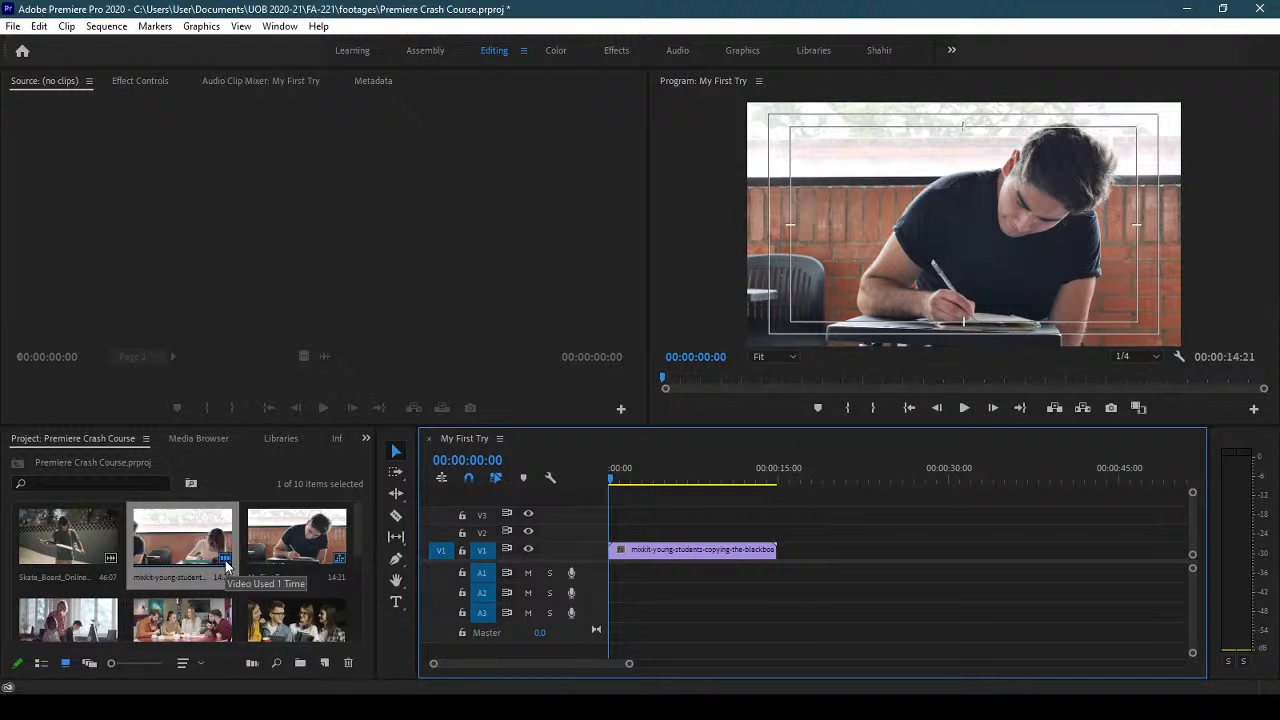
- Replace the clip on V1 with Skate_Board_Online_Adv.mp4 at the sequence start, with its audio on A1, keeping the existing sequence settings
{"action": "left_click", "coordinate": [638, 550]}
{"action": "key", "text": "Delete"}
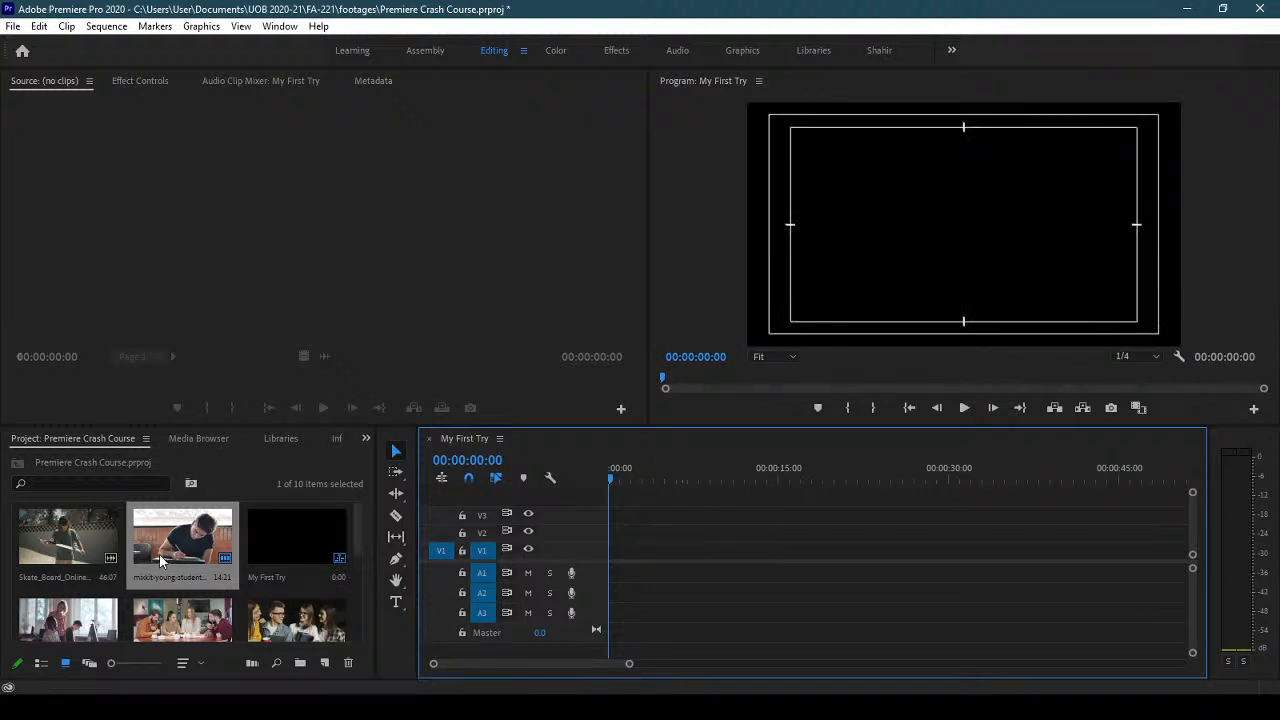
{"action": "left_click", "coordinate": [93, 532]}
{"action": "left_click_drag", "start_coordinate": [93, 532], "coordinate": [590, 563]}
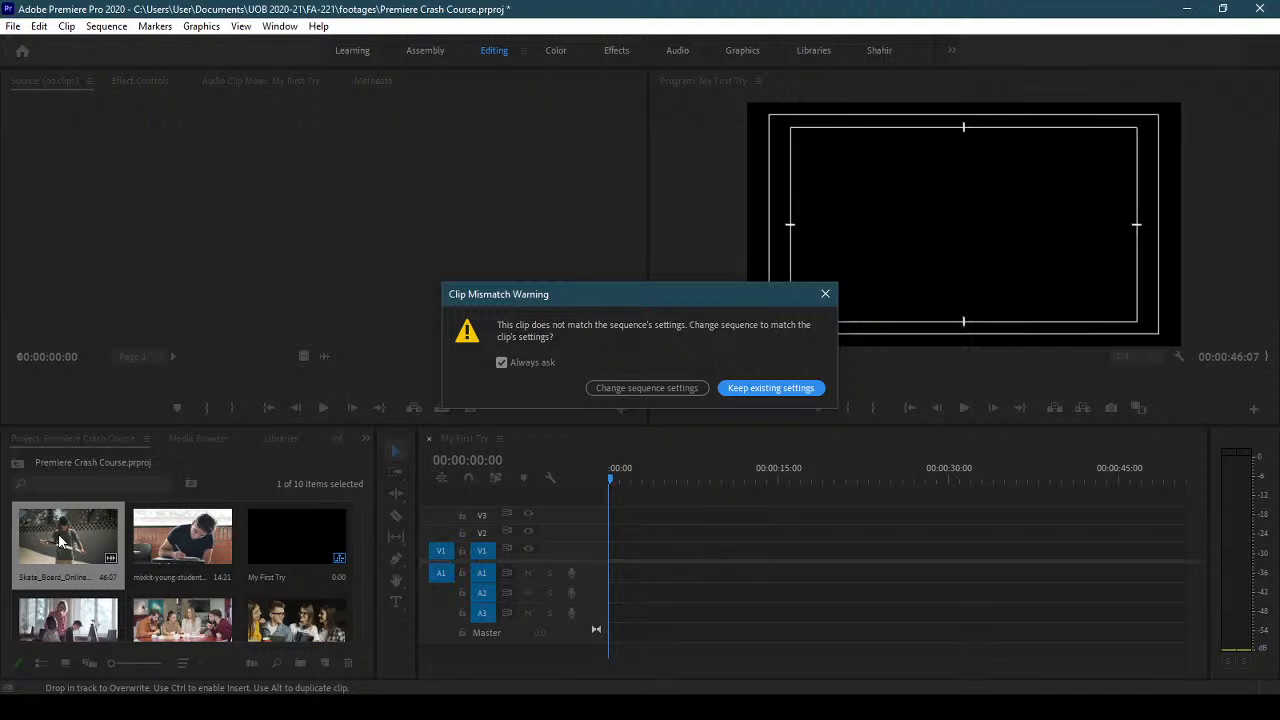
{"action": "left_click", "coordinate": [768, 391]}
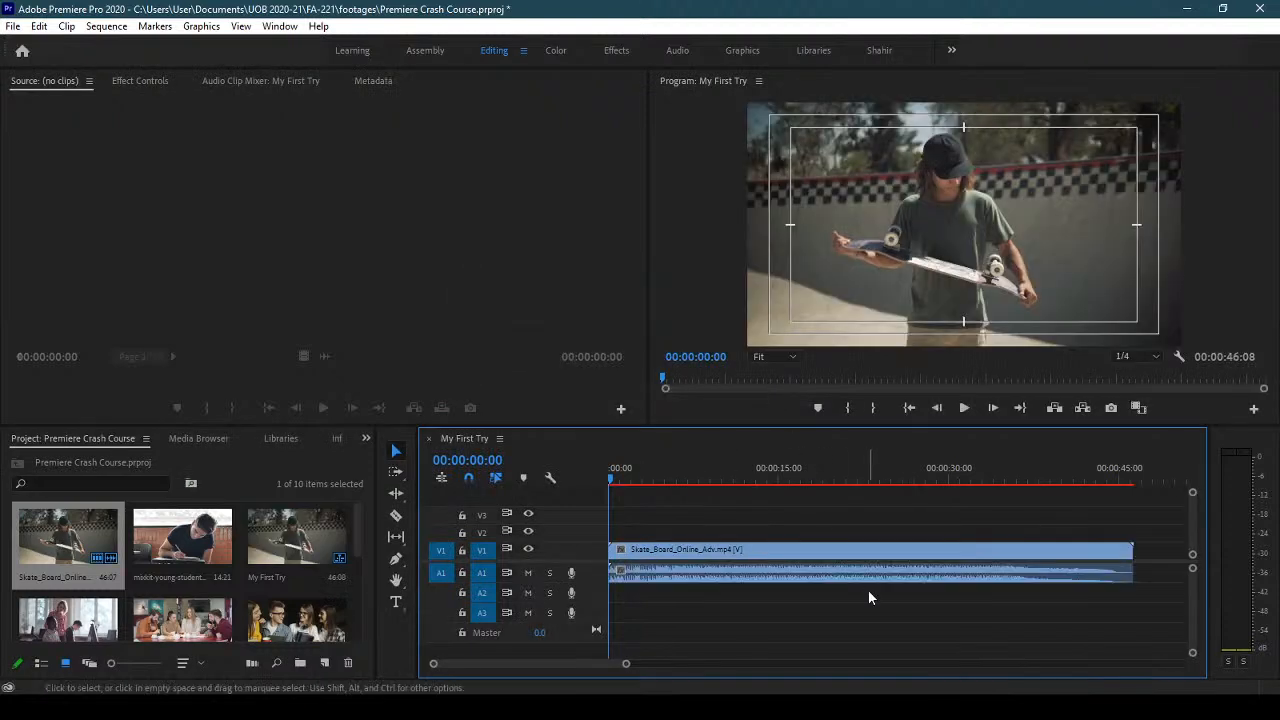
- Play the unrendered skateboard clip from the sequence start, stop it, and return the playhead to the beginning
{"action": "left_click_drag", "start_coordinate": [622, 480], "coordinate": [560, 494]}
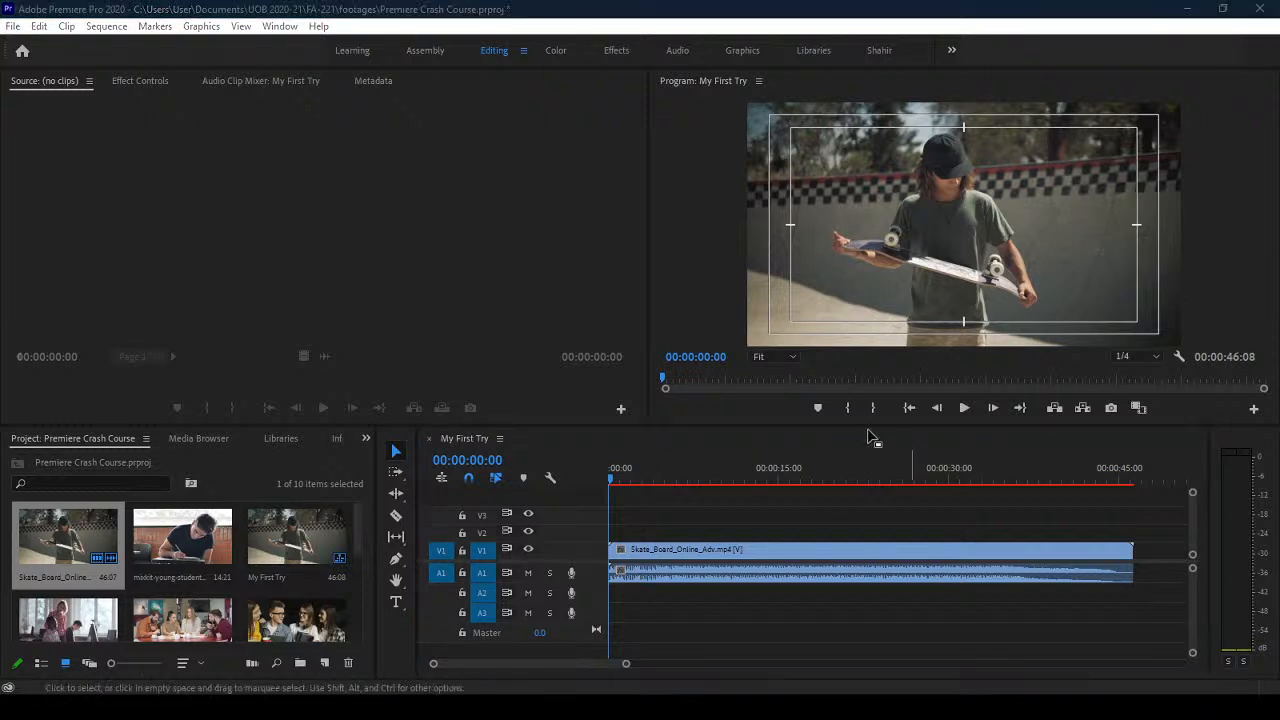
{"action": "left_click", "coordinate": [965, 408]}
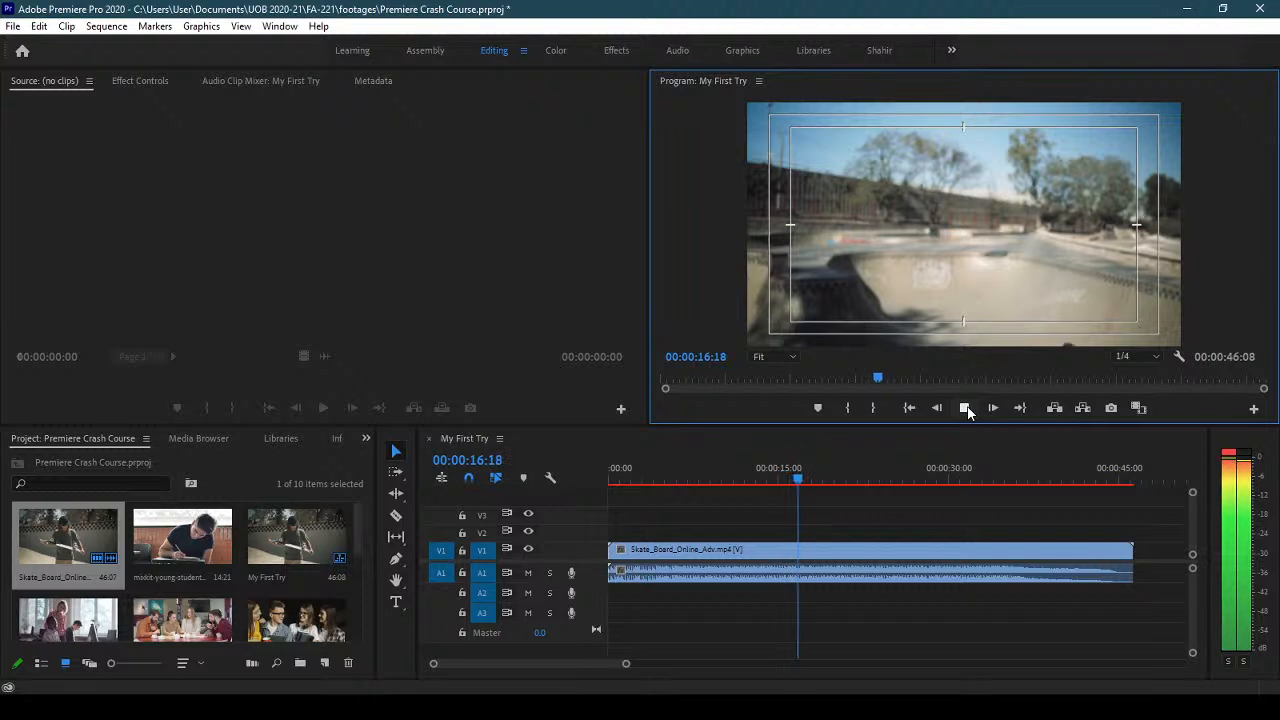
{"action": "left_click", "coordinate": [966, 409]}
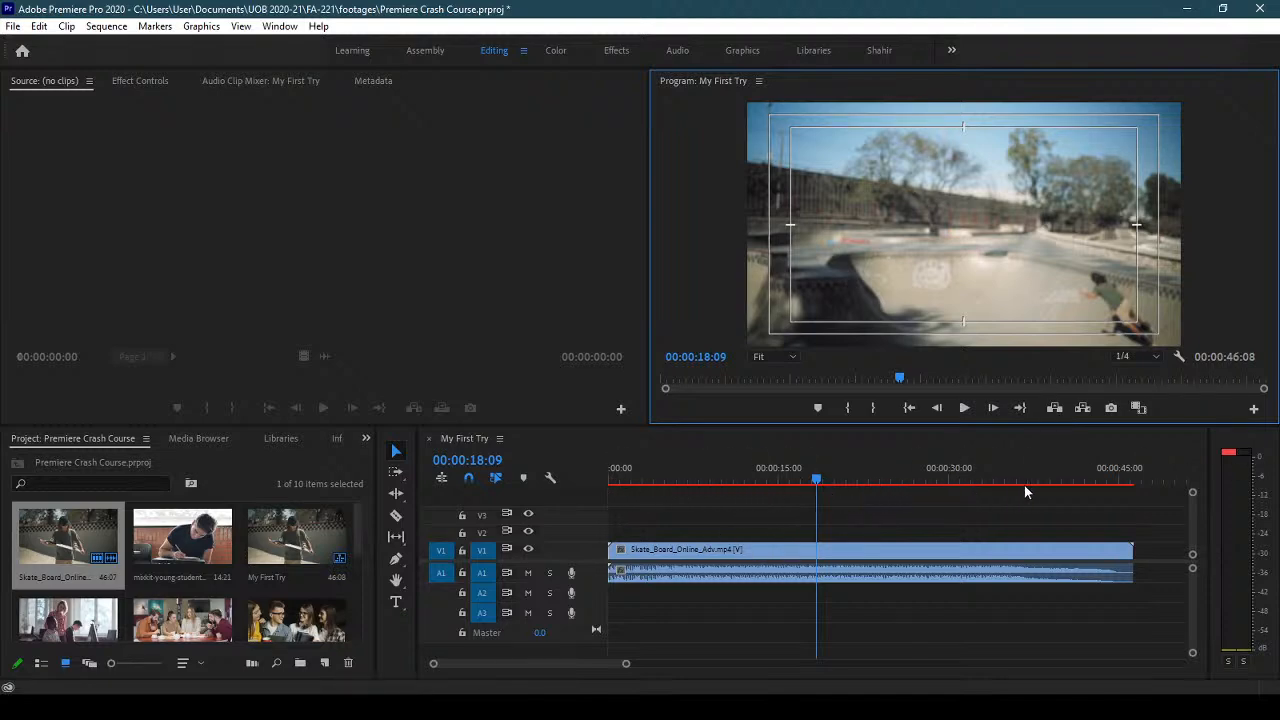
{"action": "left_click_drag", "start_coordinate": [648, 478], "coordinate": [578, 472]}
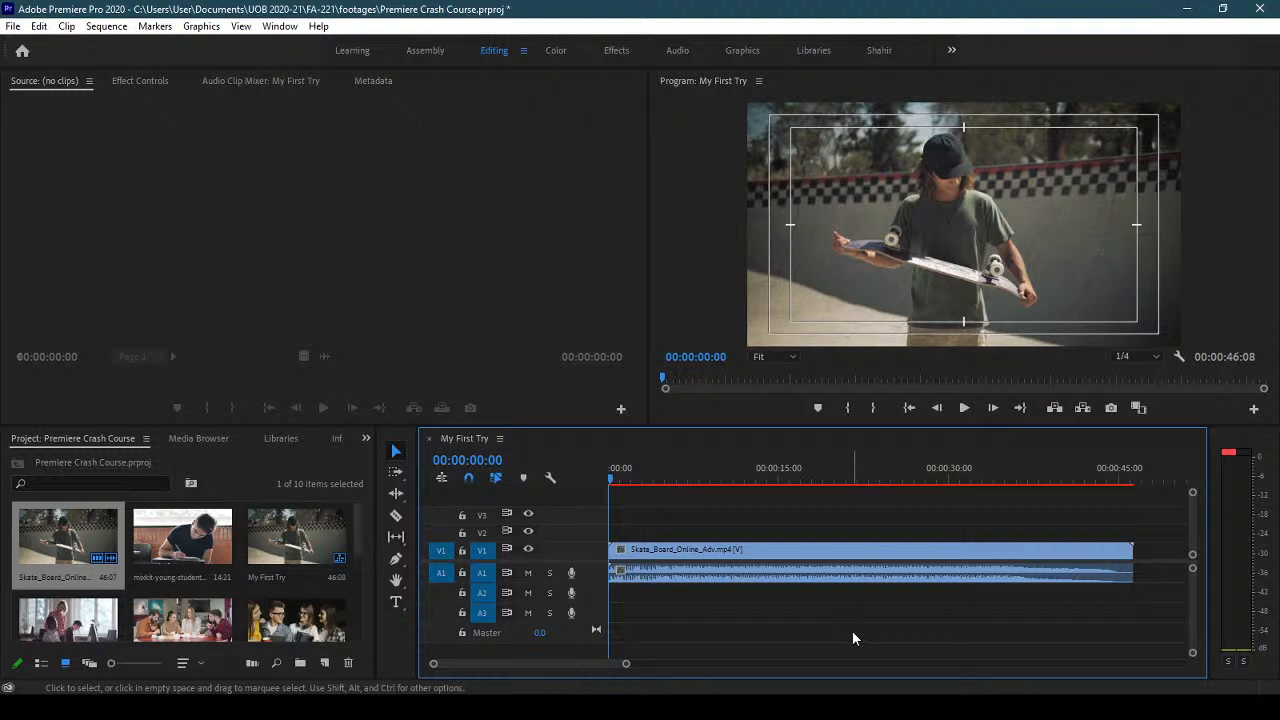
- Render previews for the whole My First Try sequence, stop the playback, and move the playhead to about 5 seconds
{"action": "key", "text": "Return"}
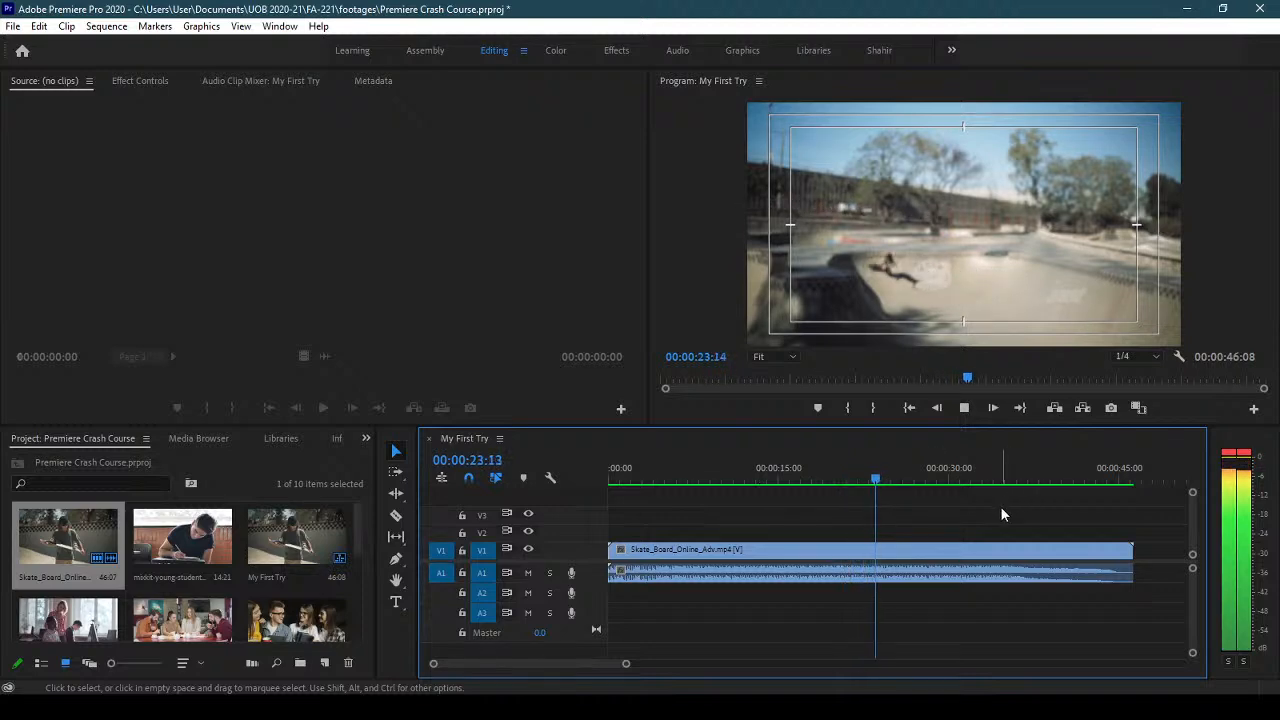
{"action": "left_click", "coordinate": [964, 409]}
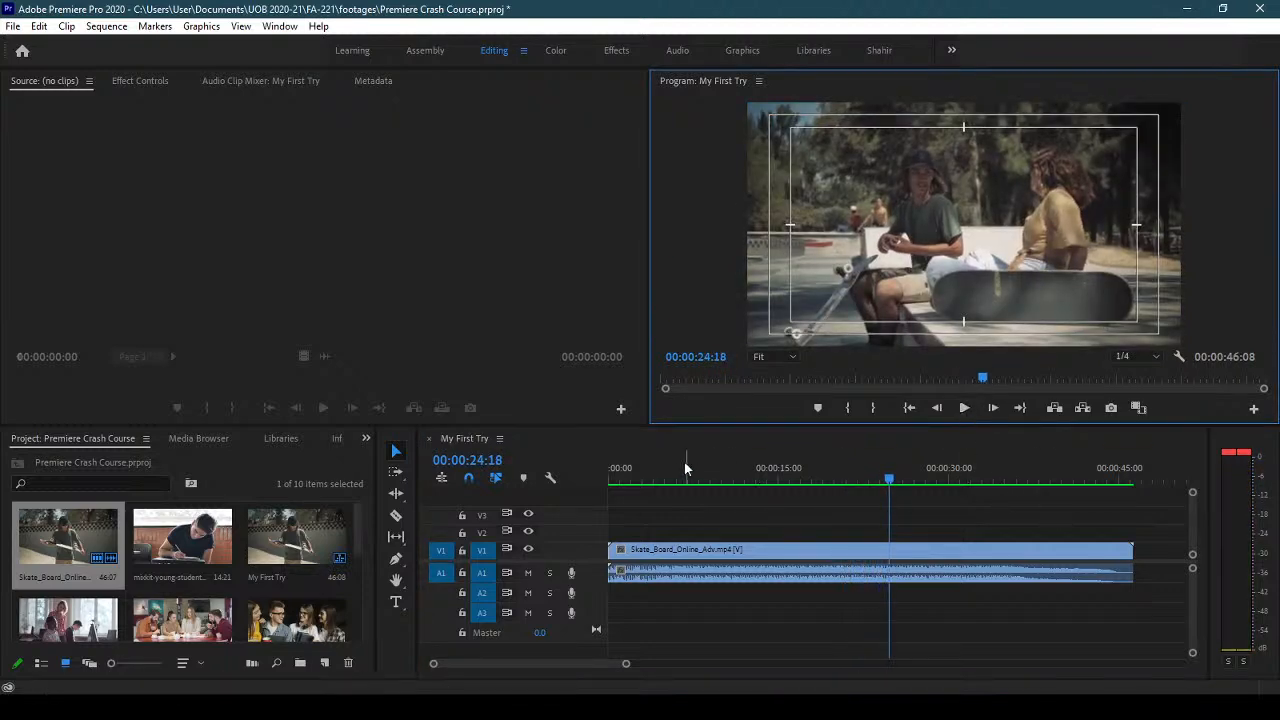
{"action": "mouse_move", "coordinate": [689, 471]}
{"action": "left_mouse_down"}
{"action": "mouse_move", "coordinate": [598, 467]}
{"action": "mouse_move", "coordinate": [665, 466]}
{"action": "left_mouse_up"}
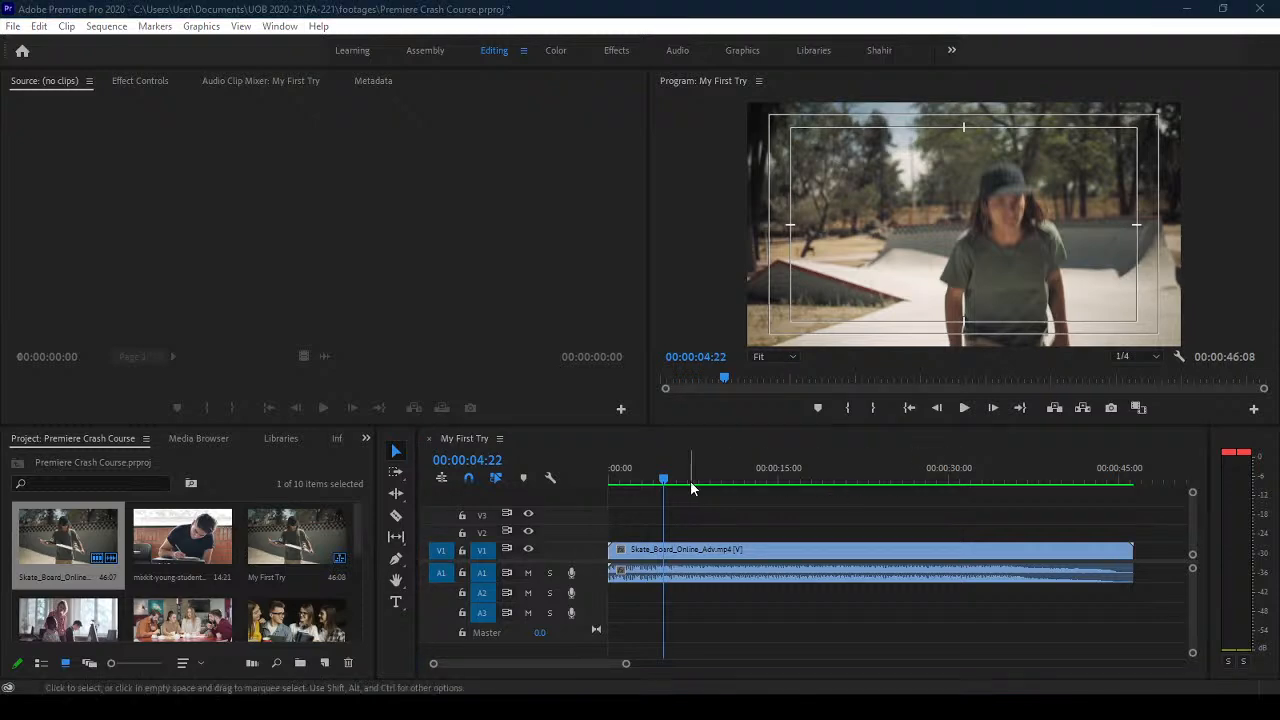
- Mute audio track A1 and scrub the playhead to about 14 seconds, comparing the clip with and without sound
{"action": "left_click", "coordinate": [780, 482]}
{"action": "left_click_drag", "start_coordinate": [786, 484], "coordinate": [697, 488]}
{"action": "left_click", "coordinate": [529, 572]}
{"action": "left_click", "coordinate": [721, 481]}
{"action": "left_click_drag", "start_coordinate": [727, 482], "coordinate": [767, 485]}
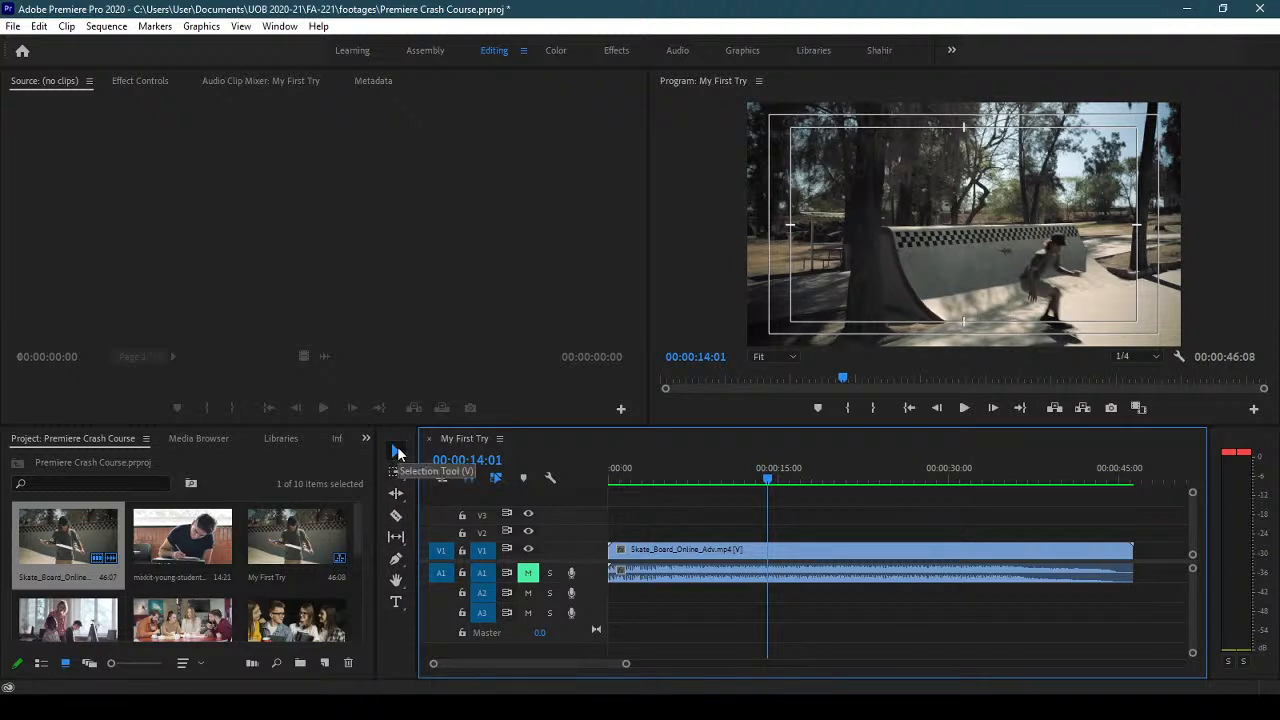
- Select the skateboard clip's linked video and audio, try moving them together, and return the playhead to the sequence start
{"action": "left_click", "coordinate": [657, 548]}
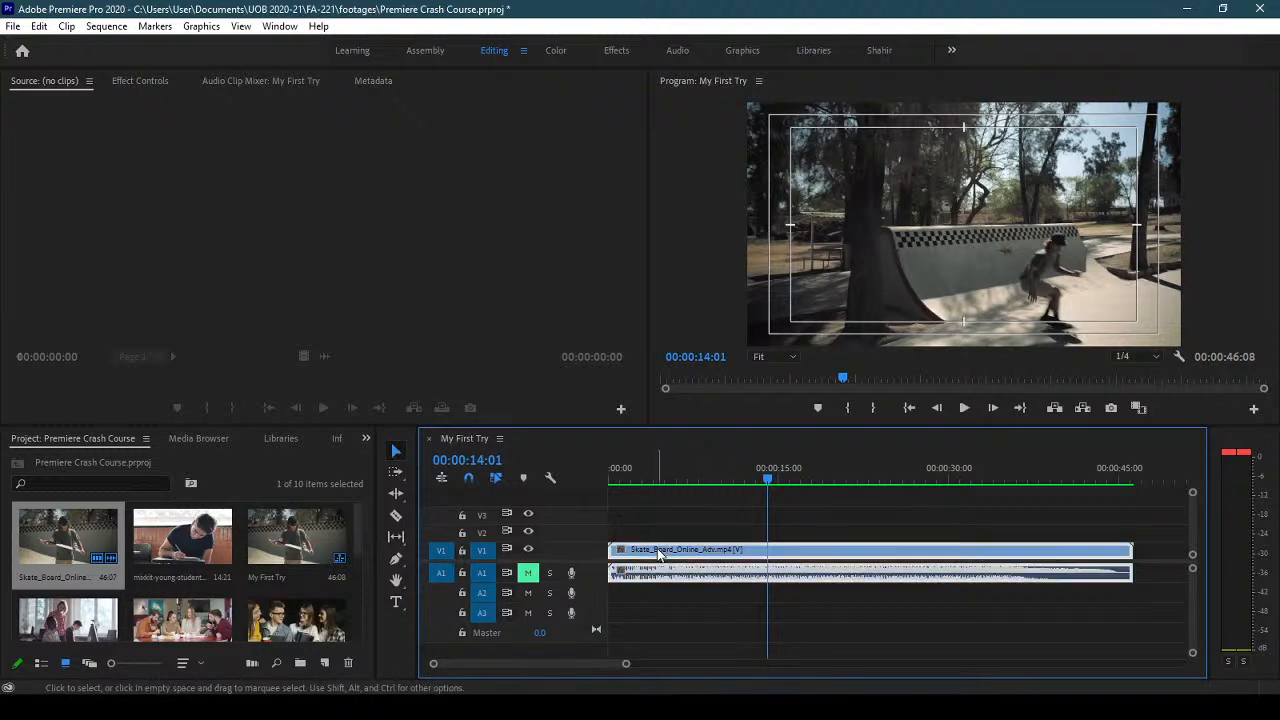
{"action": "left_click_drag", "start_coordinate": [652, 551], "coordinate": [650, 625]}
{"action": "mouse_move", "coordinate": [647, 577]}
{"action": "left_mouse_down"}
{"action": "mouse_move", "coordinate": [643, 620]}
{"action": "mouse_move", "coordinate": [636, 570]}
{"action": "left_mouse_up"}
{"action": "key", "text": "Home"}
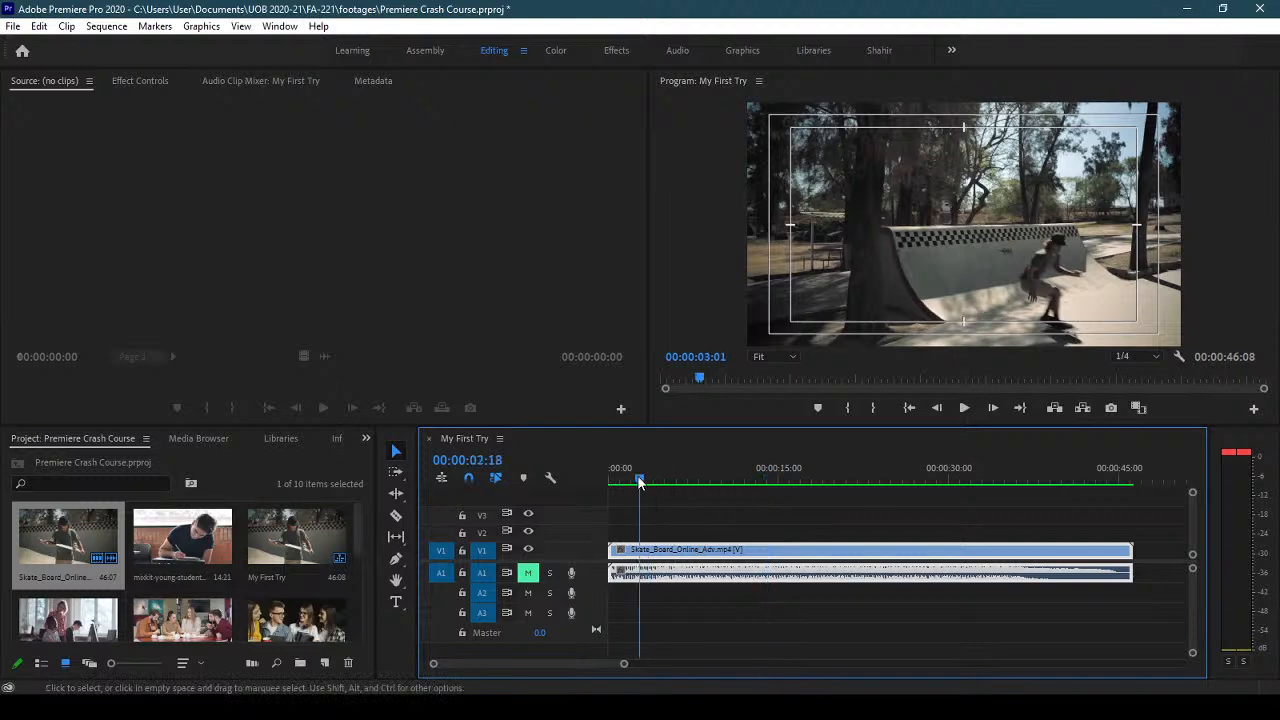
{"action": "left_click", "coordinate": [660, 566]}
{"action": "left_click", "coordinate": [660, 566]}
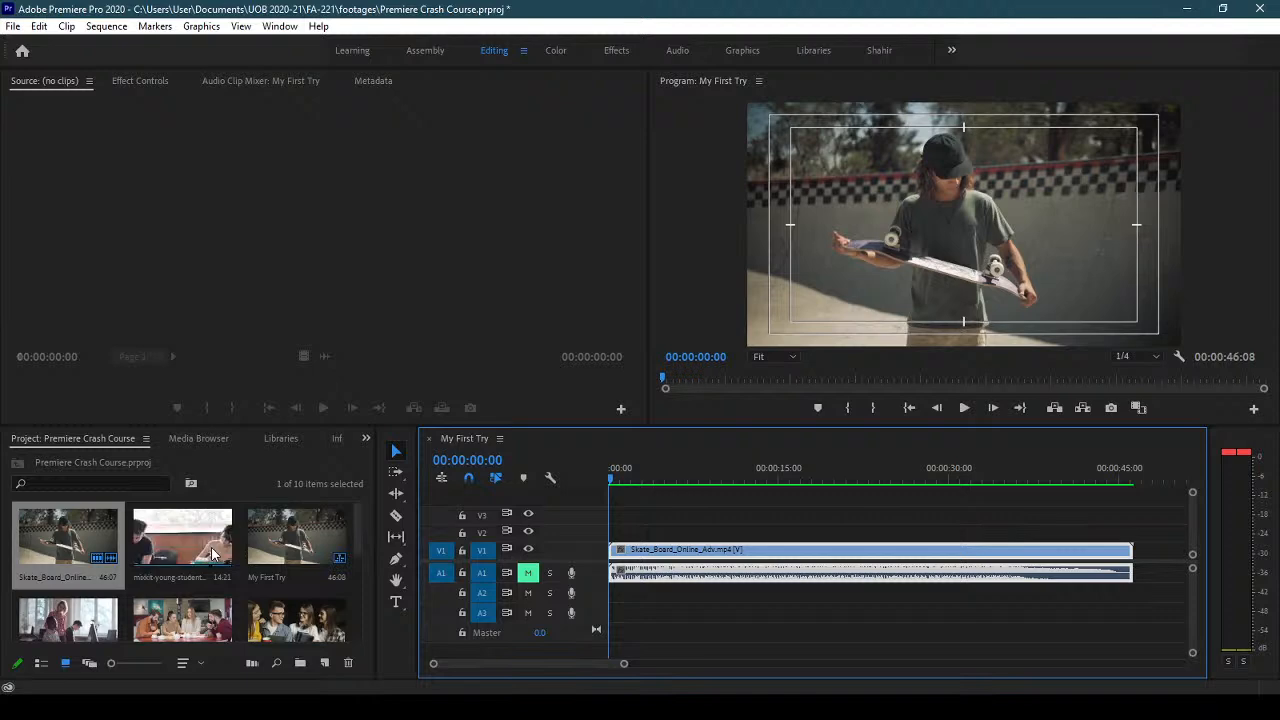
- Try the Track Select Forward Tool on the skateboard clip in the timeline, and return to the Selection Tool
{"action": "scroll", "coordinate": [212, 555], "scroll_direction": "down", "scroll_amount": 3}
{"action": "scroll", "coordinate": [214, 586], "scroll_direction": "up", "scroll_amount": 2}
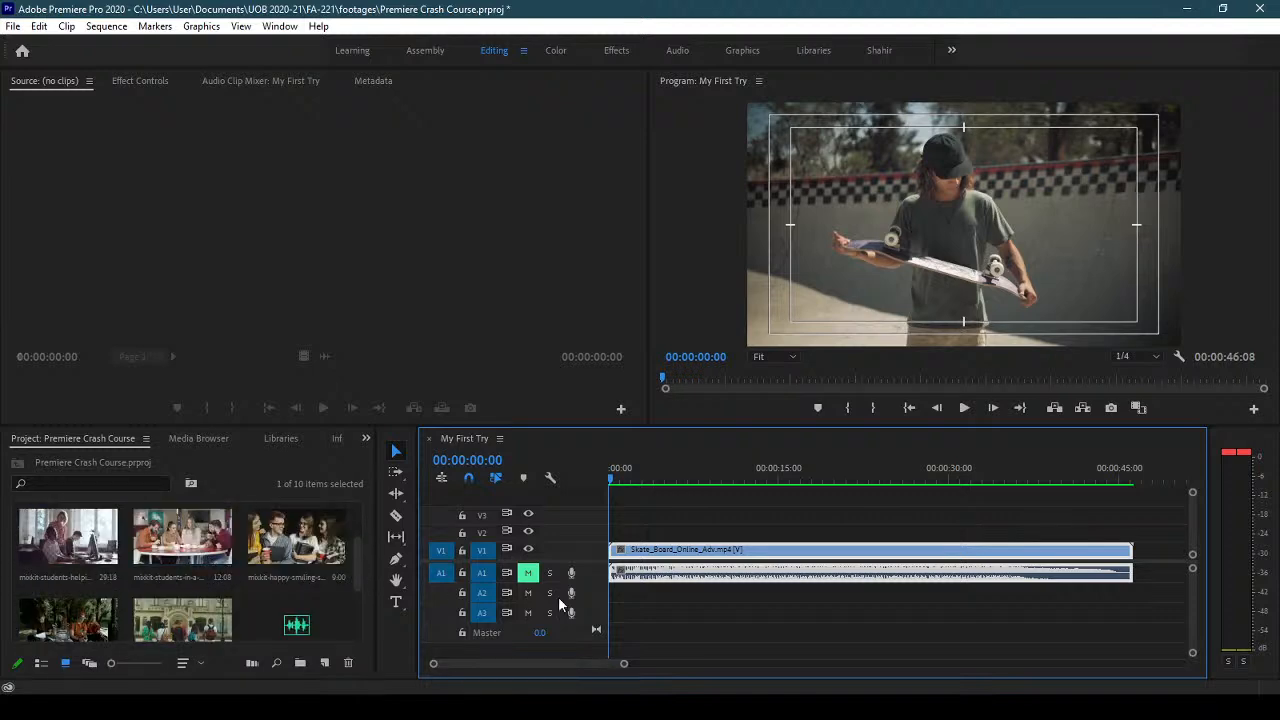
{"action": "scroll", "coordinate": [291, 580], "scroll_direction": "up", "scroll_amount": 1}
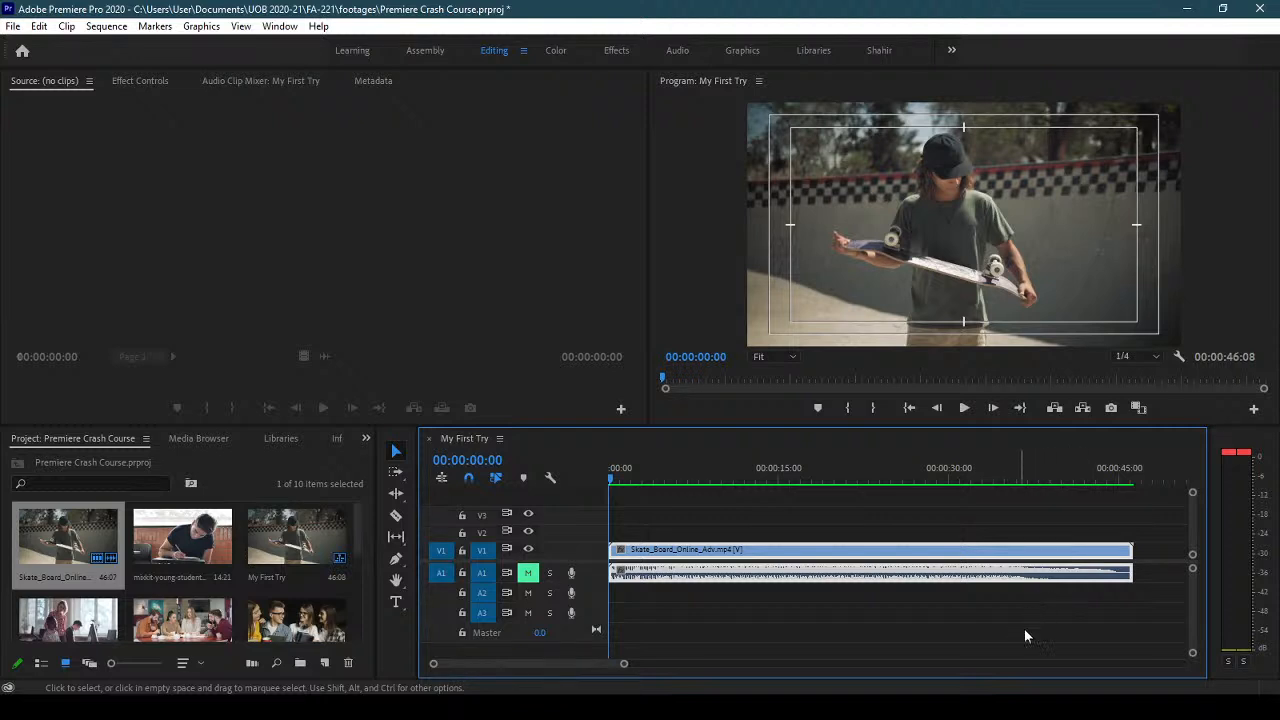
{"action": "left_click", "coordinate": [399, 476]}
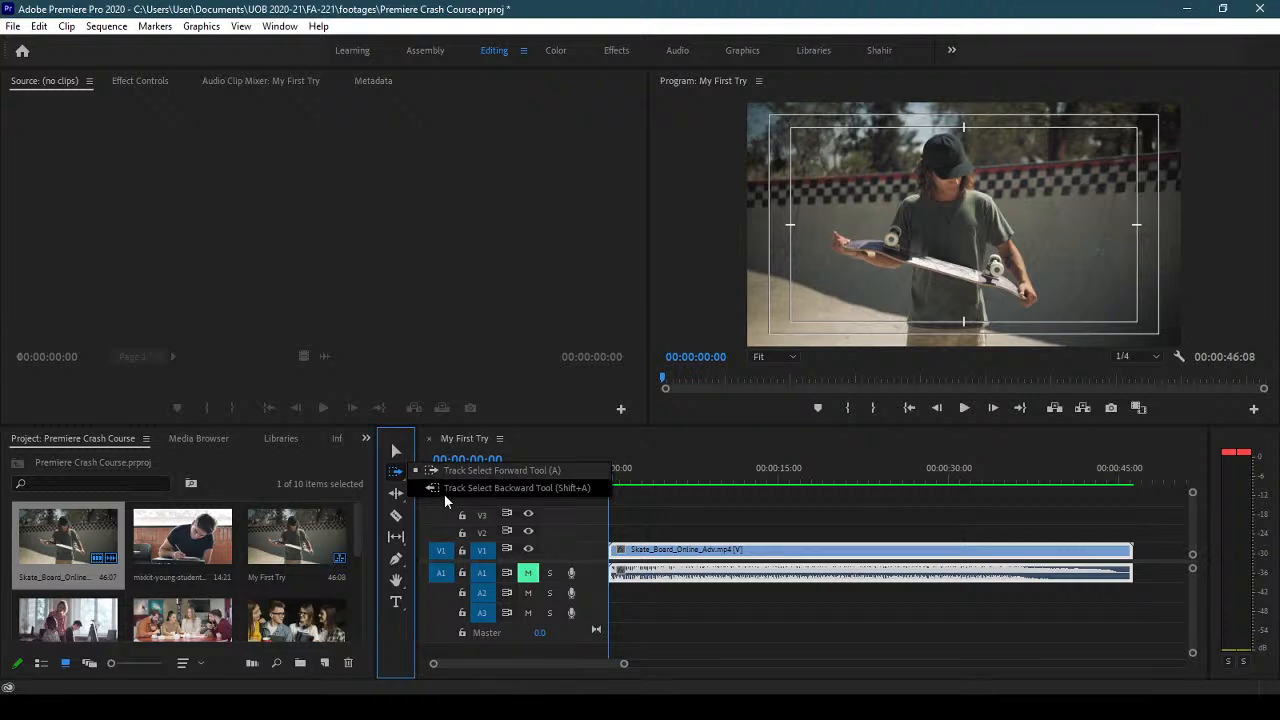
{"action": "left_click", "coordinate": [448, 474]}
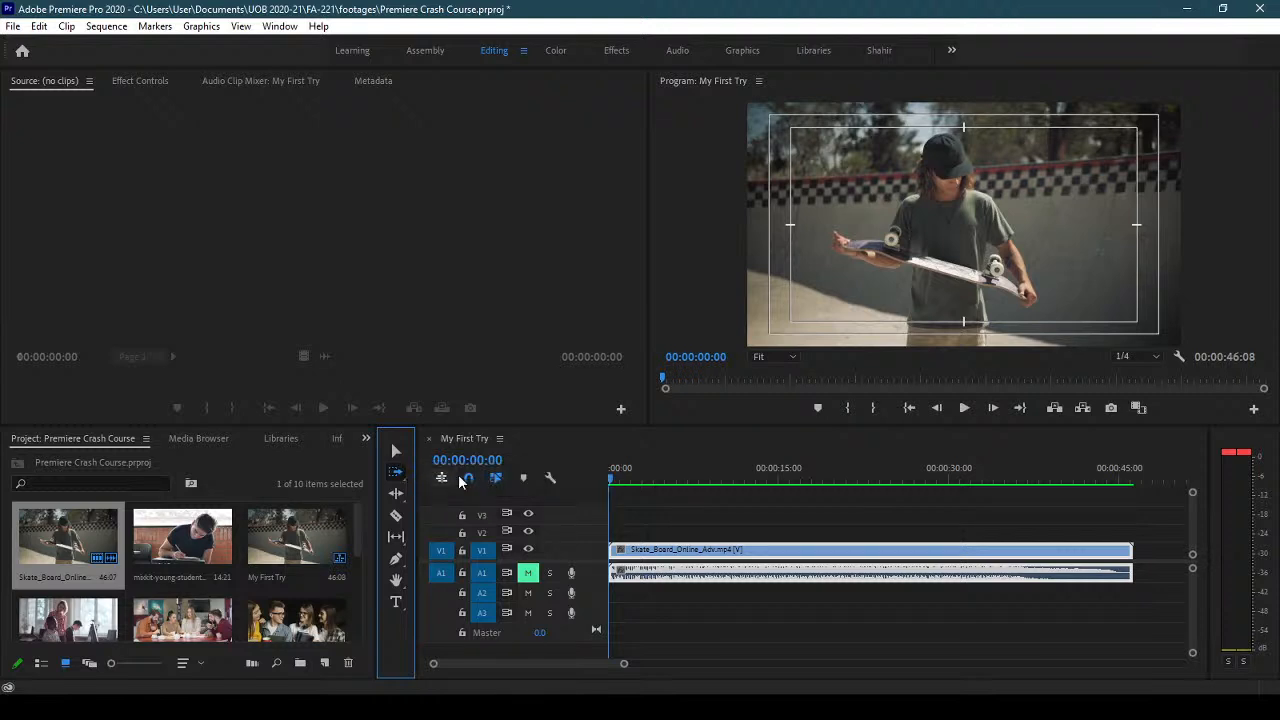
{"action": "left_click", "coordinate": [666, 551]}
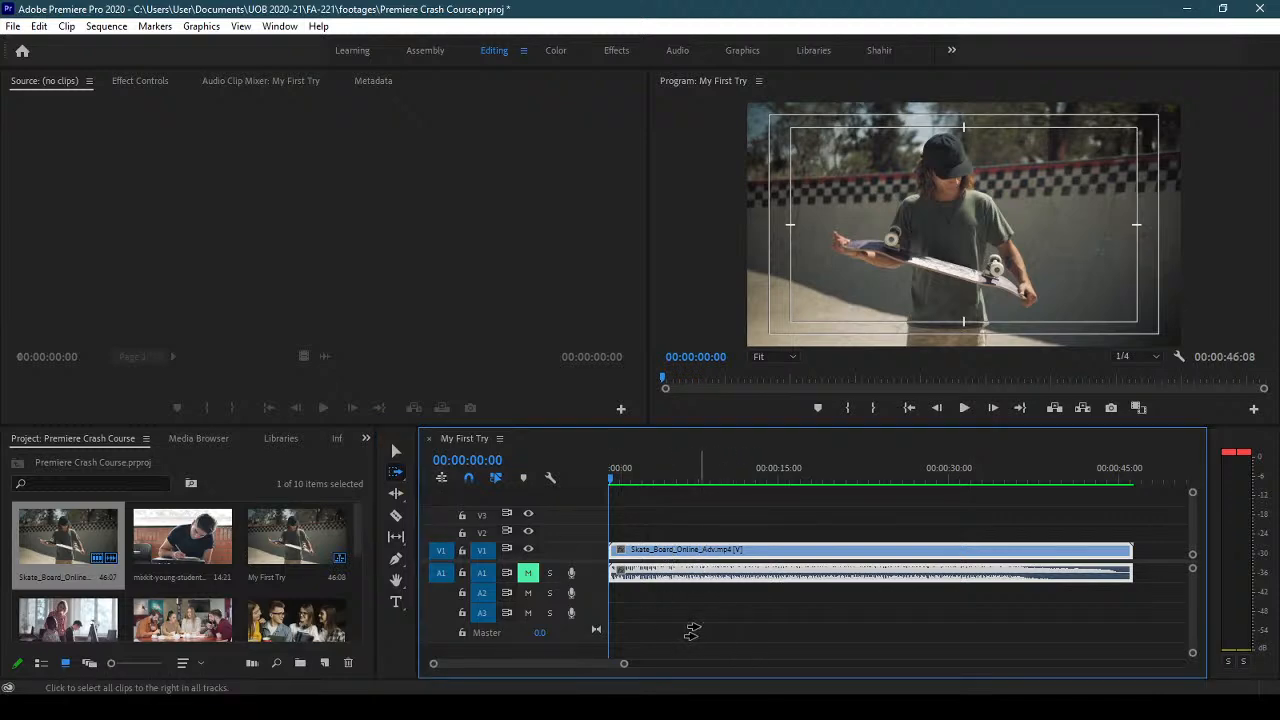
{"action": "left_click", "coordinate": [396, 451]}
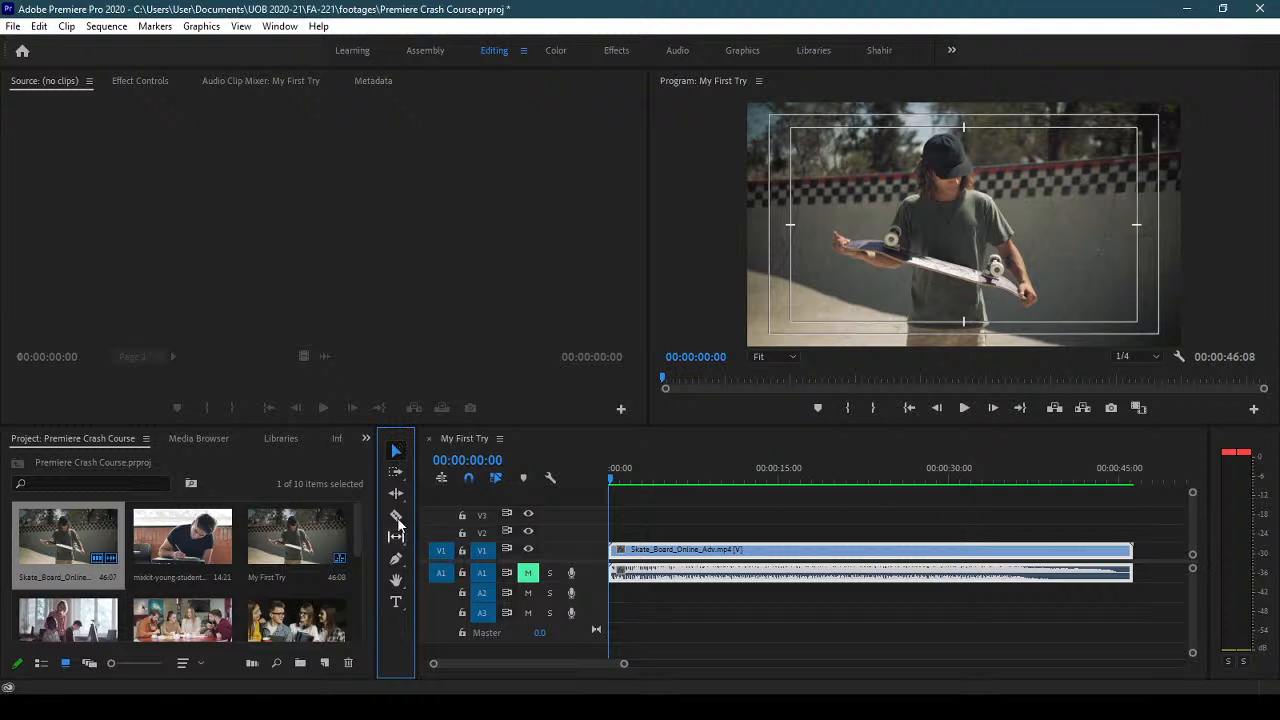
- Choose the Razor Tool and bring the playhead close to the shot change in the skateboard clip, at about 00:00:35:09
{"action": "left_click", "coordinate": [396, 516]}
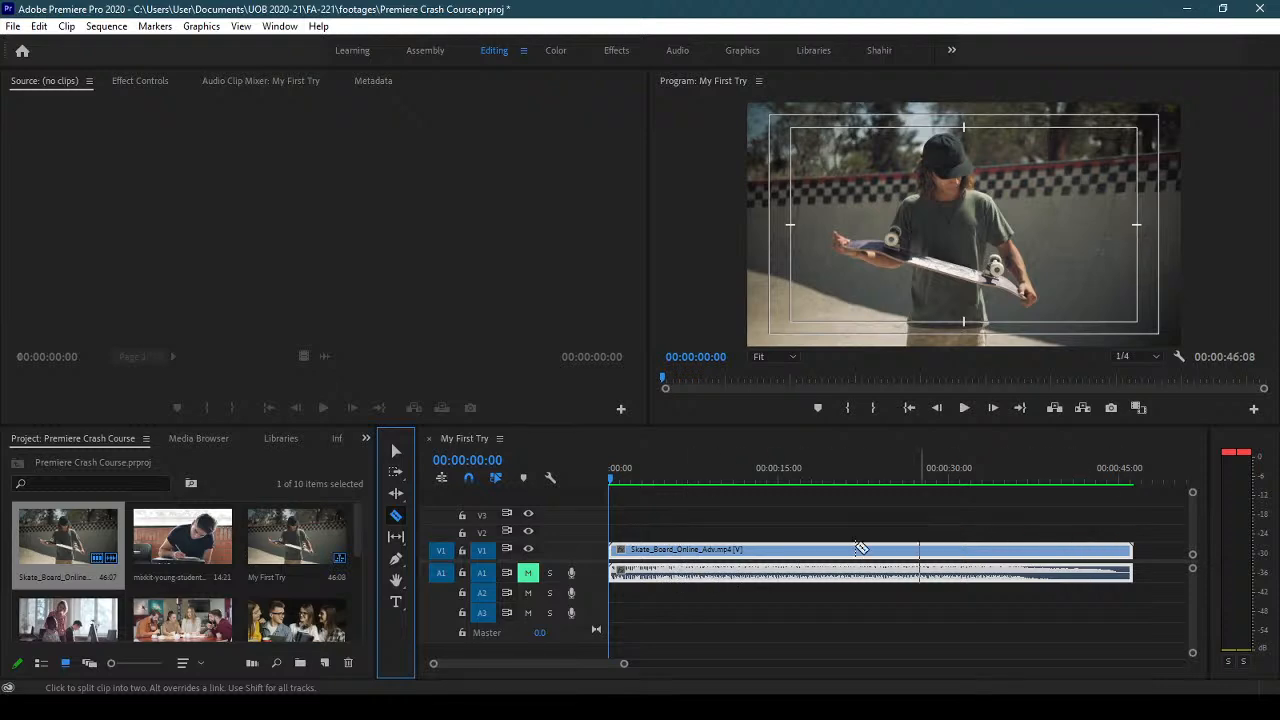
{"action": "left_click_drag", "start_coordinate": [622, 480], "coordinate": [1009, 512]}
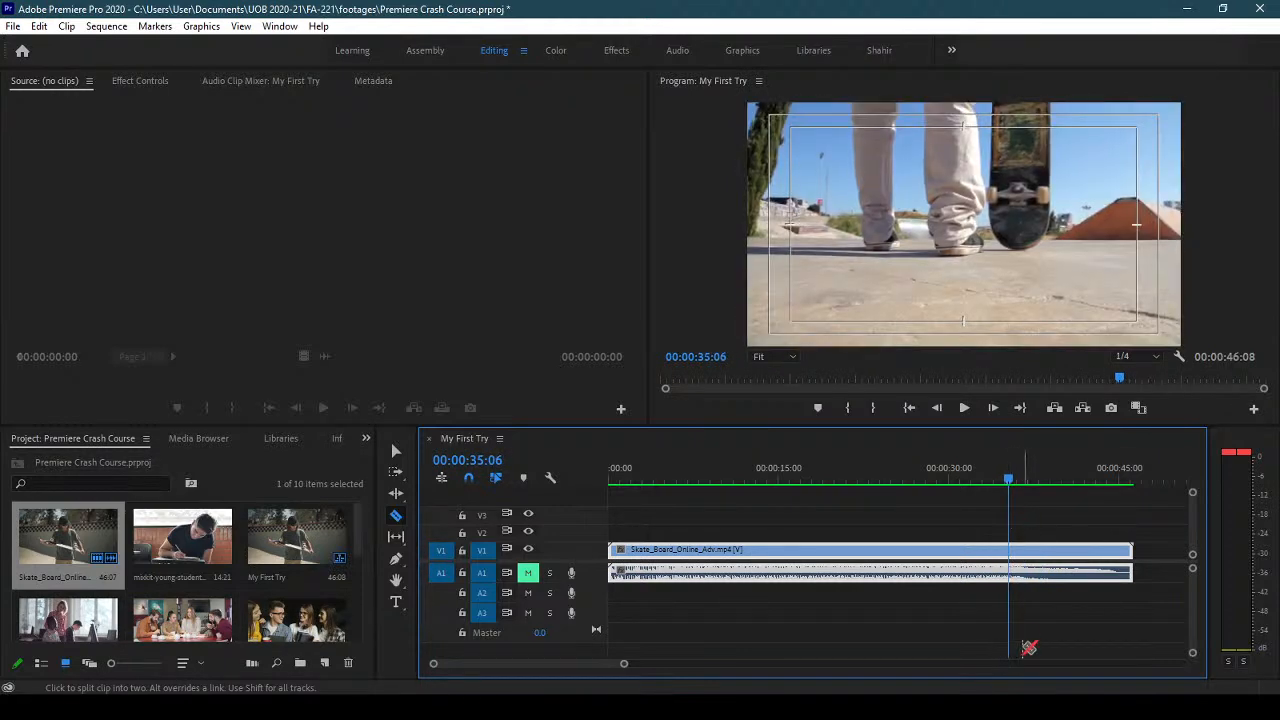
{"action": "left_click", "coordinate": [1008, 481]}
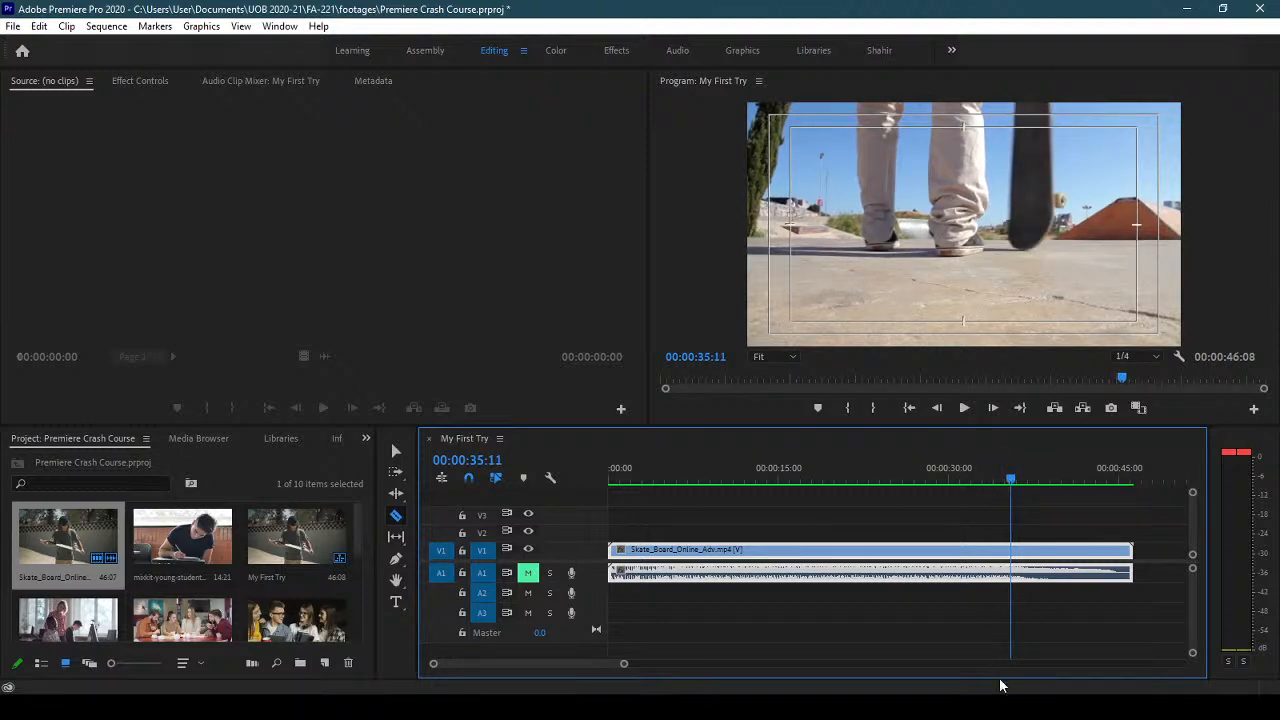
{"action": "left_click_drag", "start_coordinate": [1013, 484], "coordinate": [1010, 484]}
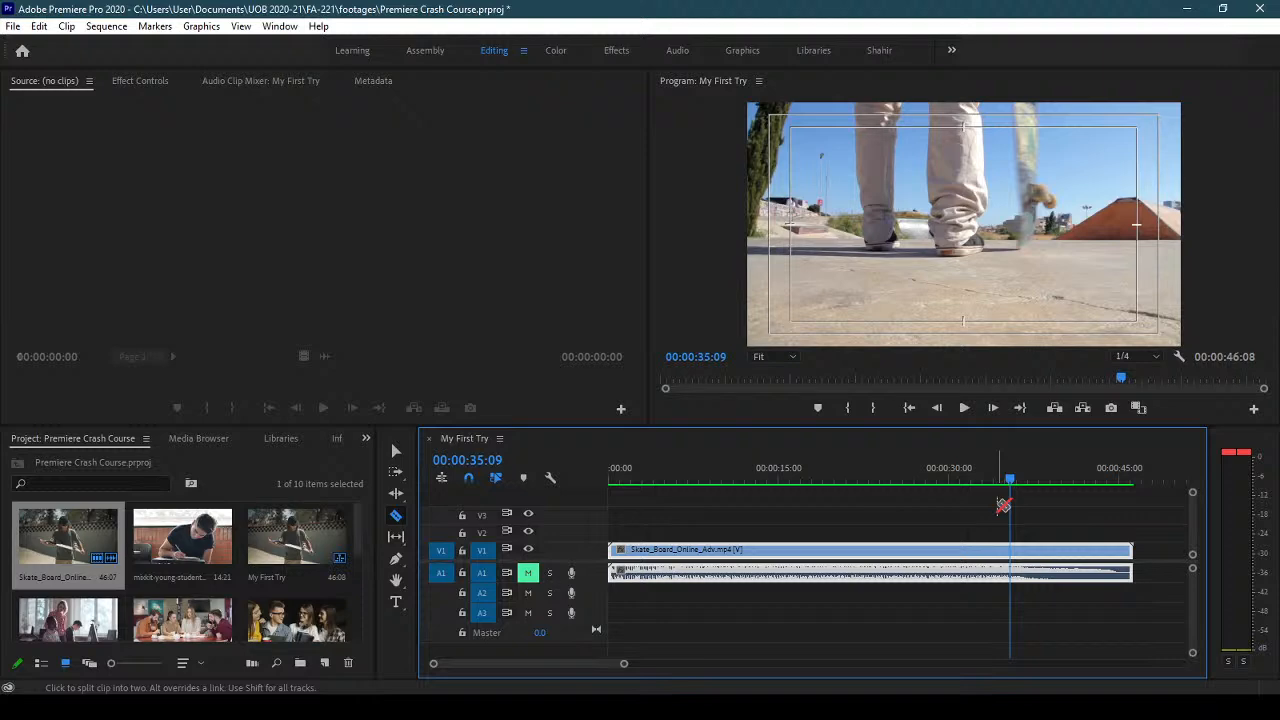
- Step the playhead frame by frame to the new shot's first frame at 00:00:35:04 and split the skateboard clip there
{"action": "key", "text": "Left"}
{"action": "key", "text": "Left"}
{"action": "key", "text": "Left"}
{"action": "key", "text": "Left"}
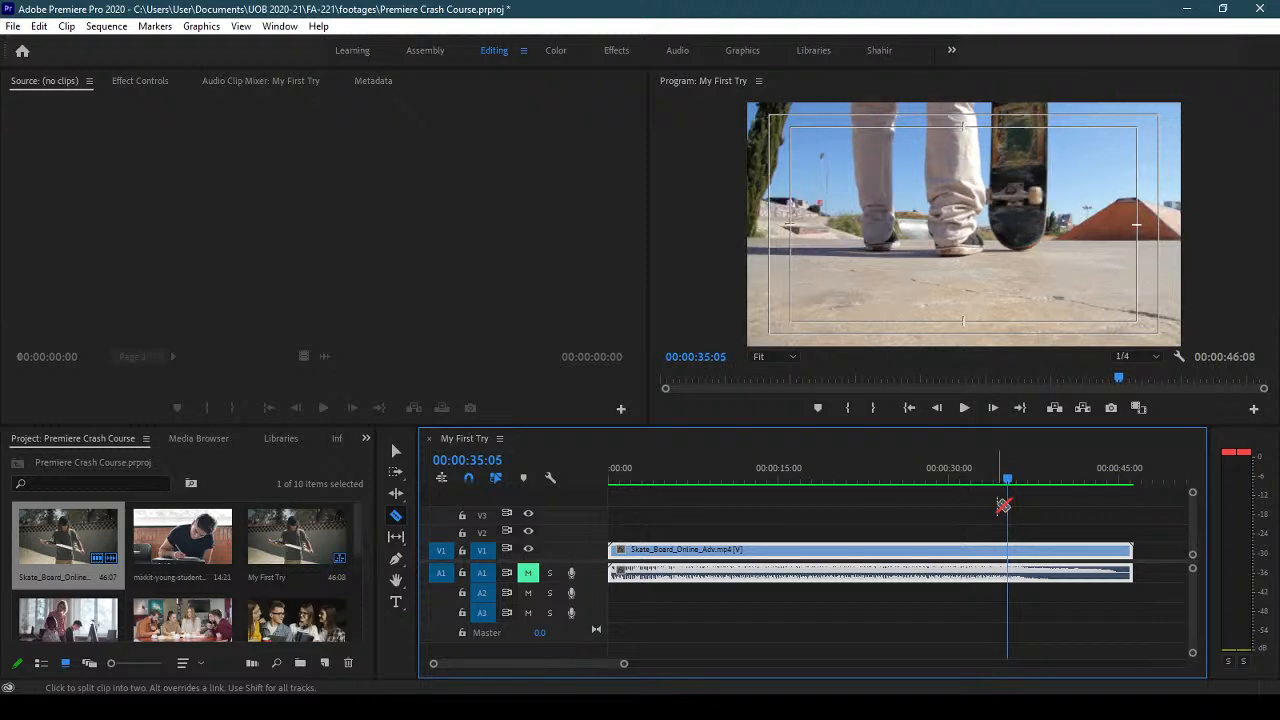
{"action": "key", "text": "Left"}
{"action": "key", "text": "Left"}
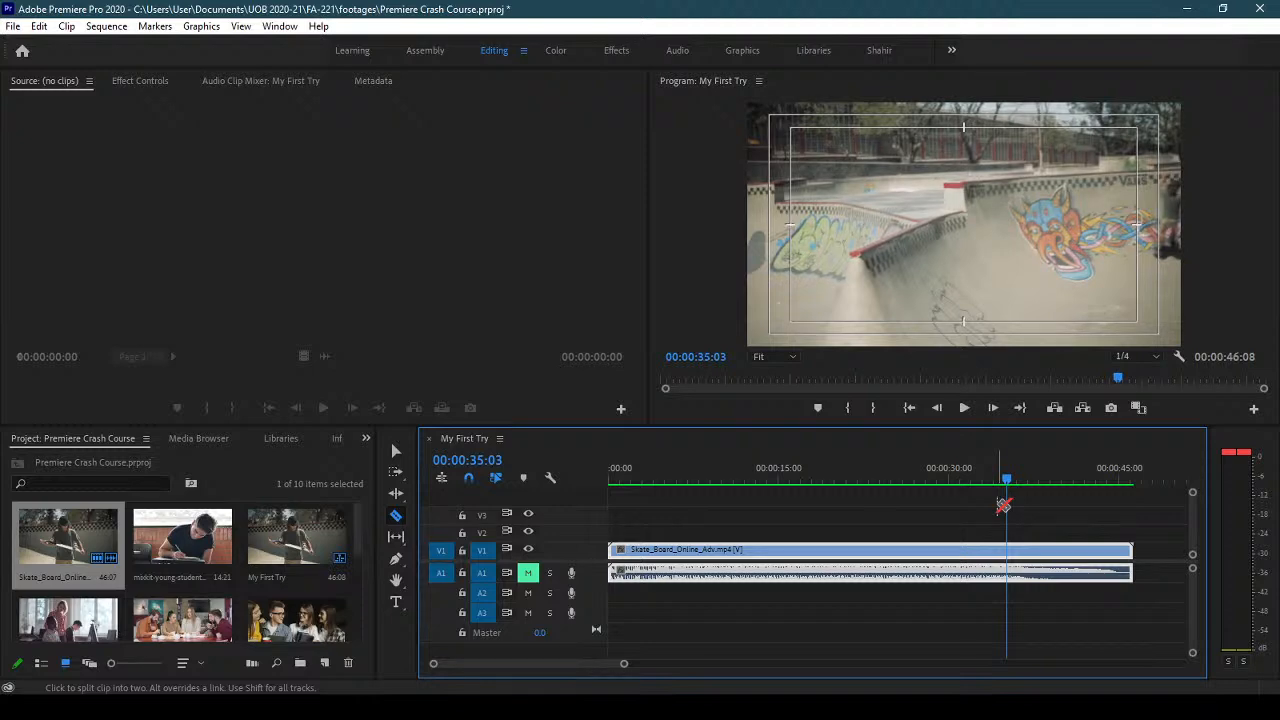
{"action": "key", "text": "Right"}
{"action": "key", "text": "Right"}
{"action": "key", "text": "Right"}
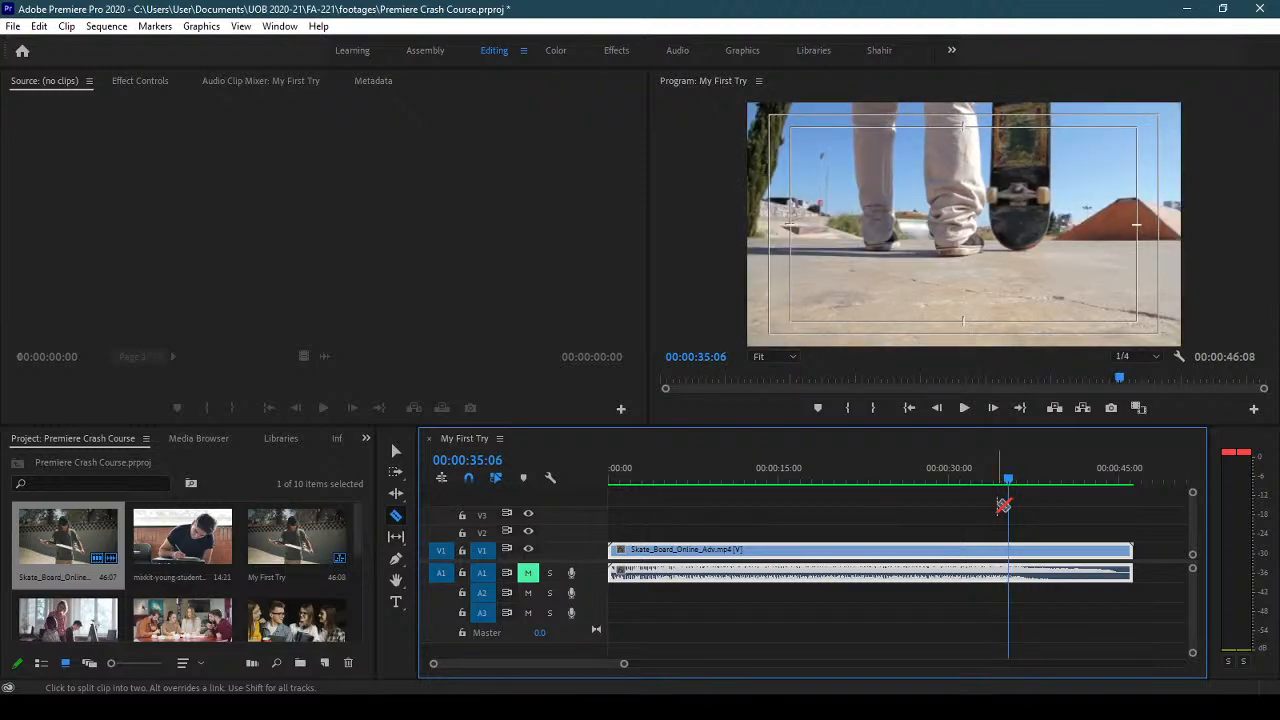
{"action": "key", "text": "Left"}
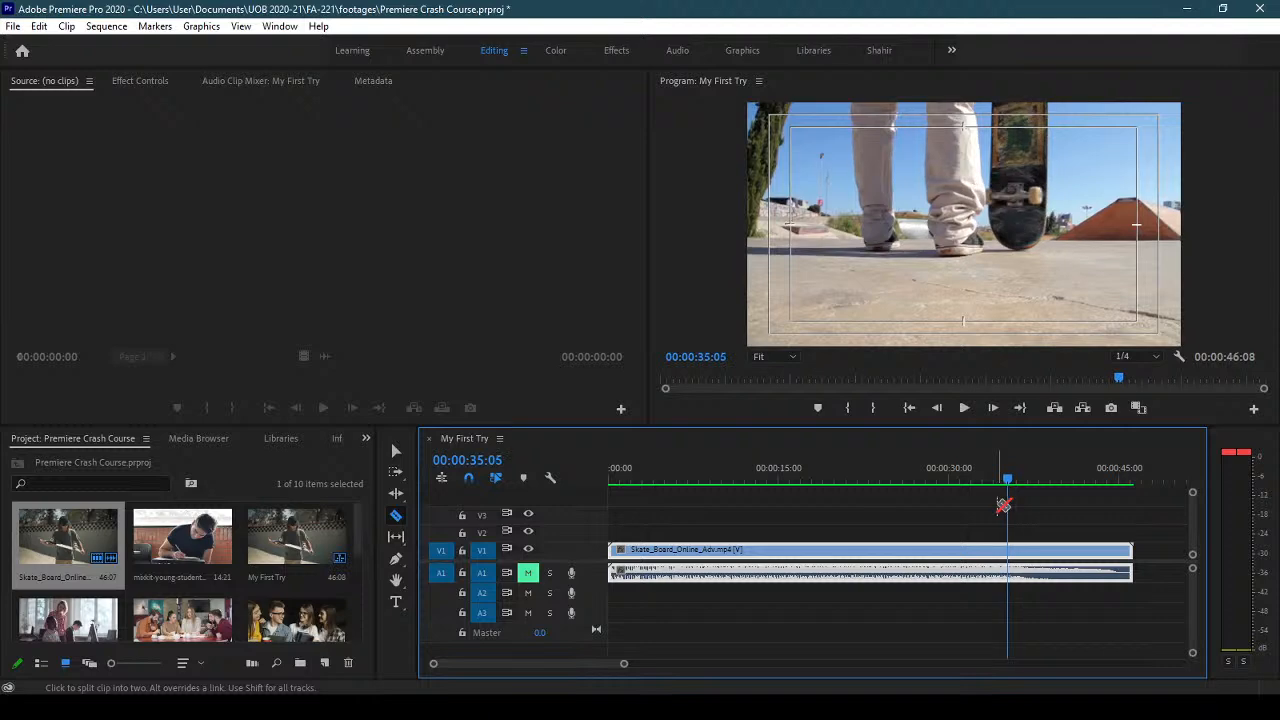
{"action": "key", "text": "Left"}
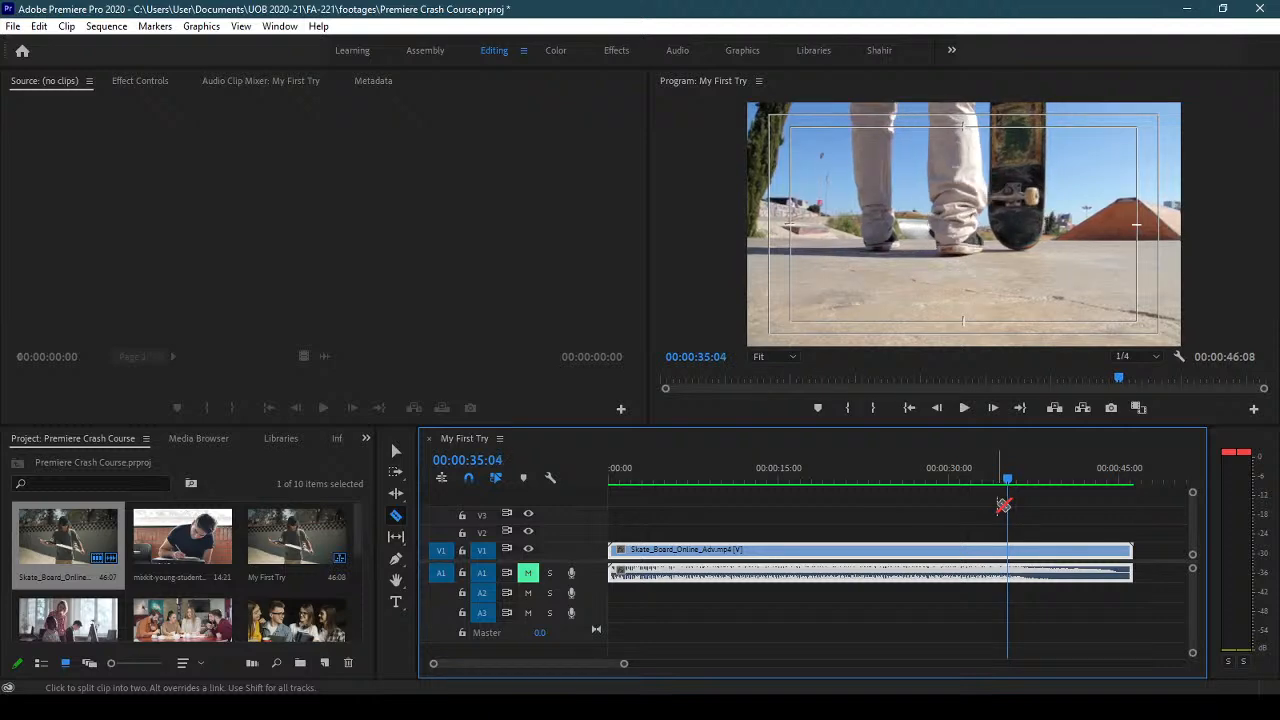
{"action": "key", "text": "Left"}
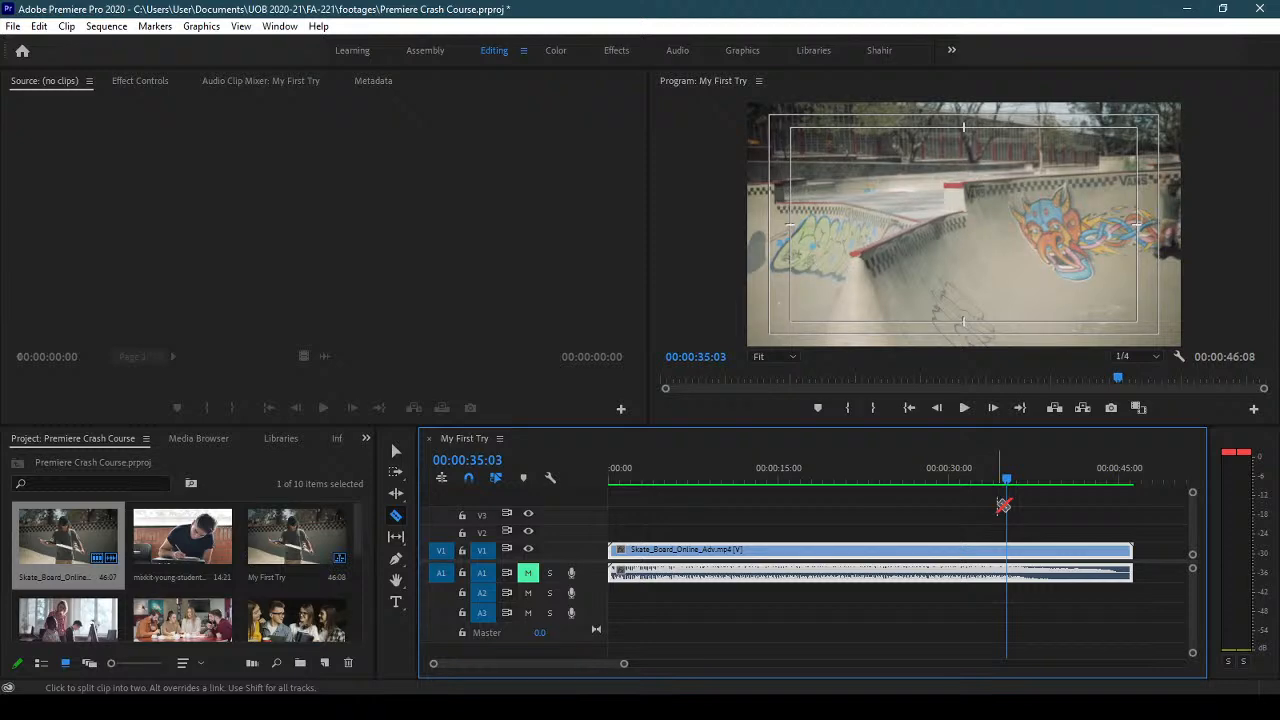
{"action": "key", "text": "Right"}
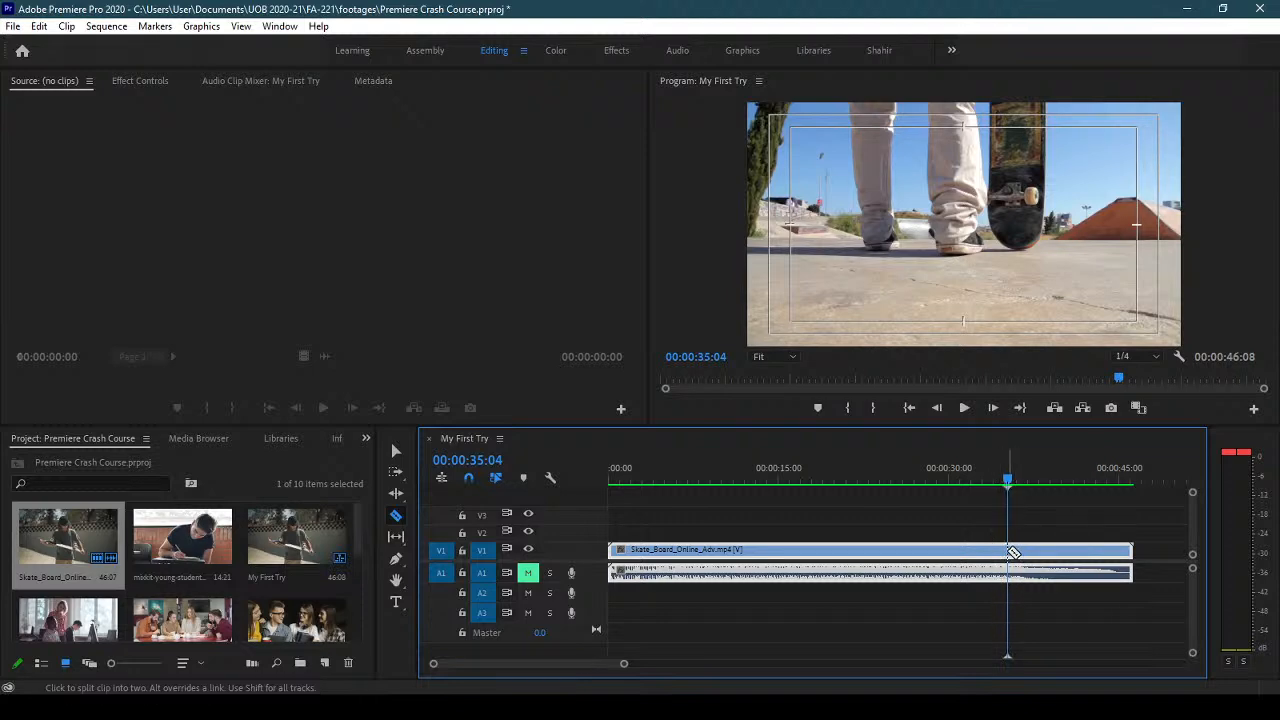
{"action": "left_click", "coordinate": [1010, 552]}
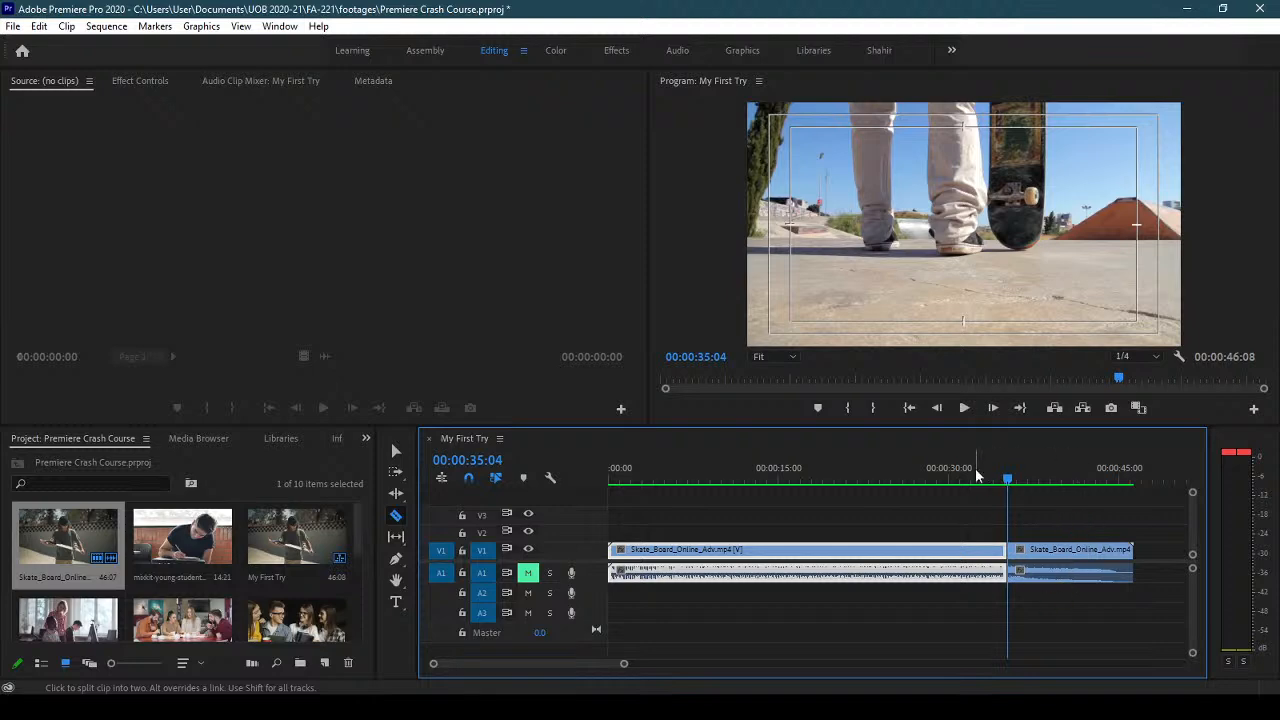
- With the Selection Tool, select each of the two clip pieces in turn and move the playhead to 00:00:38:08
{"action": "left_click", "coordinate": [396, 451]}
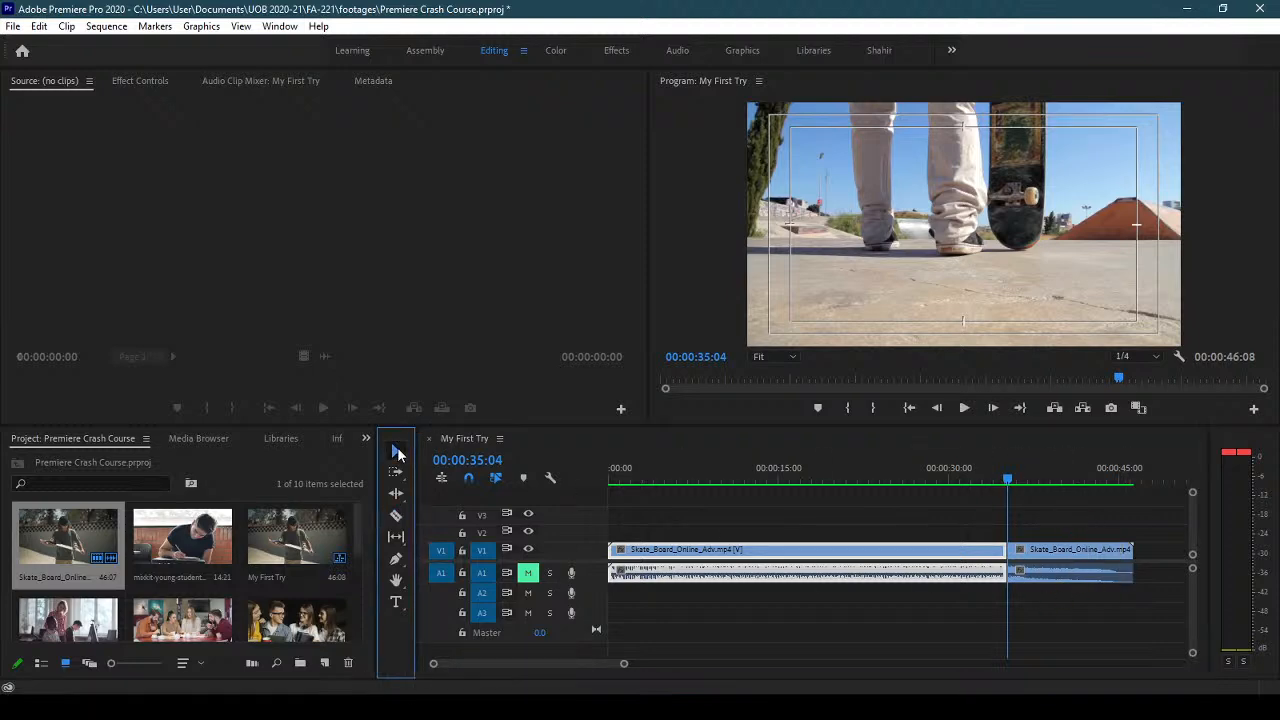
{"action": "left_click", "coordinate": [1084, 521]}
{"action": "left_click", "coordinate": [1033, 481]}
{"action": "left_click", "coordinate": [1020, 552]}
{"action": "left_click", "coordinate": [982, 554]}
{"action": "left_click", "coordinate": [1057, 555]}
{"action": "left_click", "coordinate": [984, 560]}
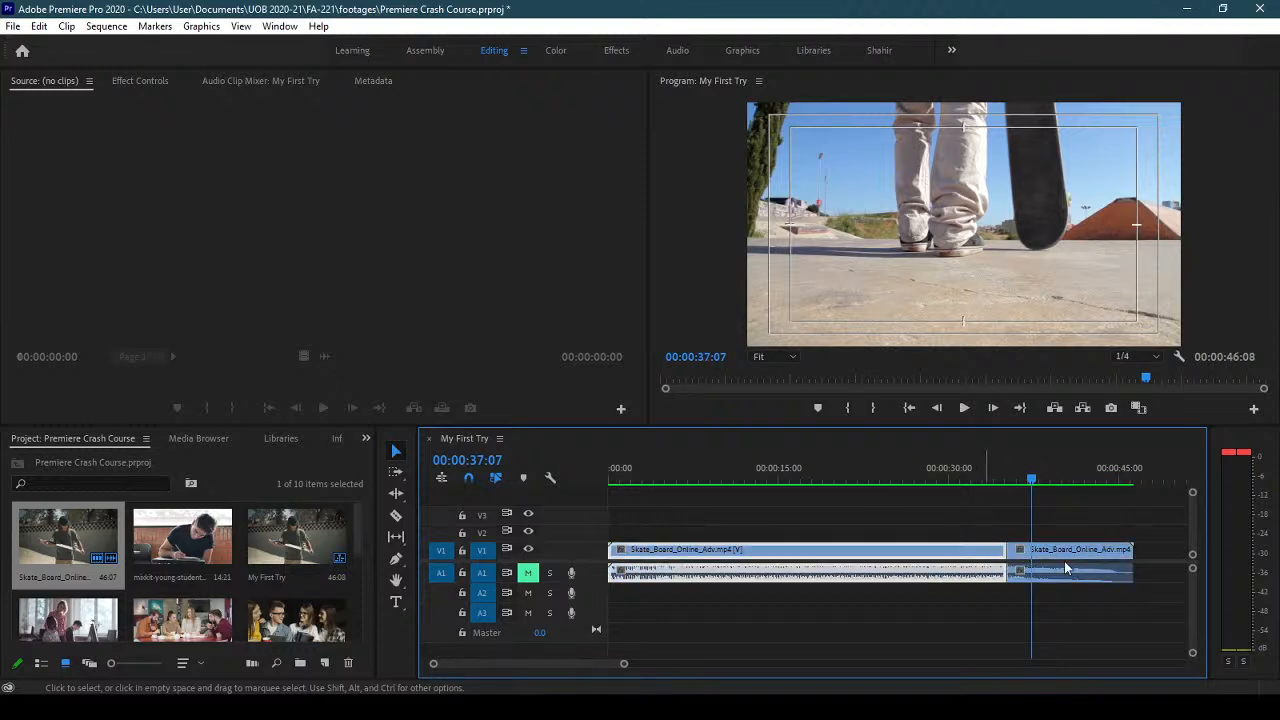
{"action": "left_click", "coordinate": [1067, 559]}
{"action": "left_click", "coordinate": [986, 552]}
{"action": "left_click", "coordinate": [1076, 548]}
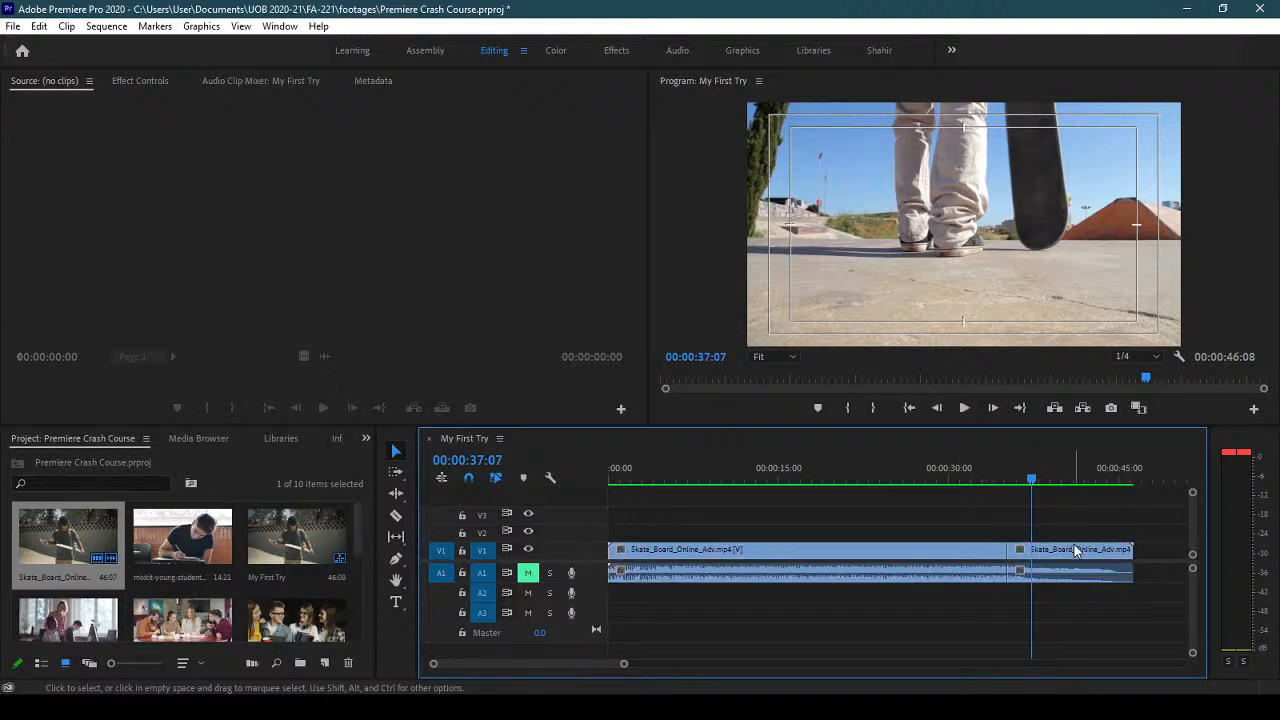
{"action": "left_click", "coordinate": [1004, 555]}
{"action": "left_click", "coordinate": [1071, 561]}
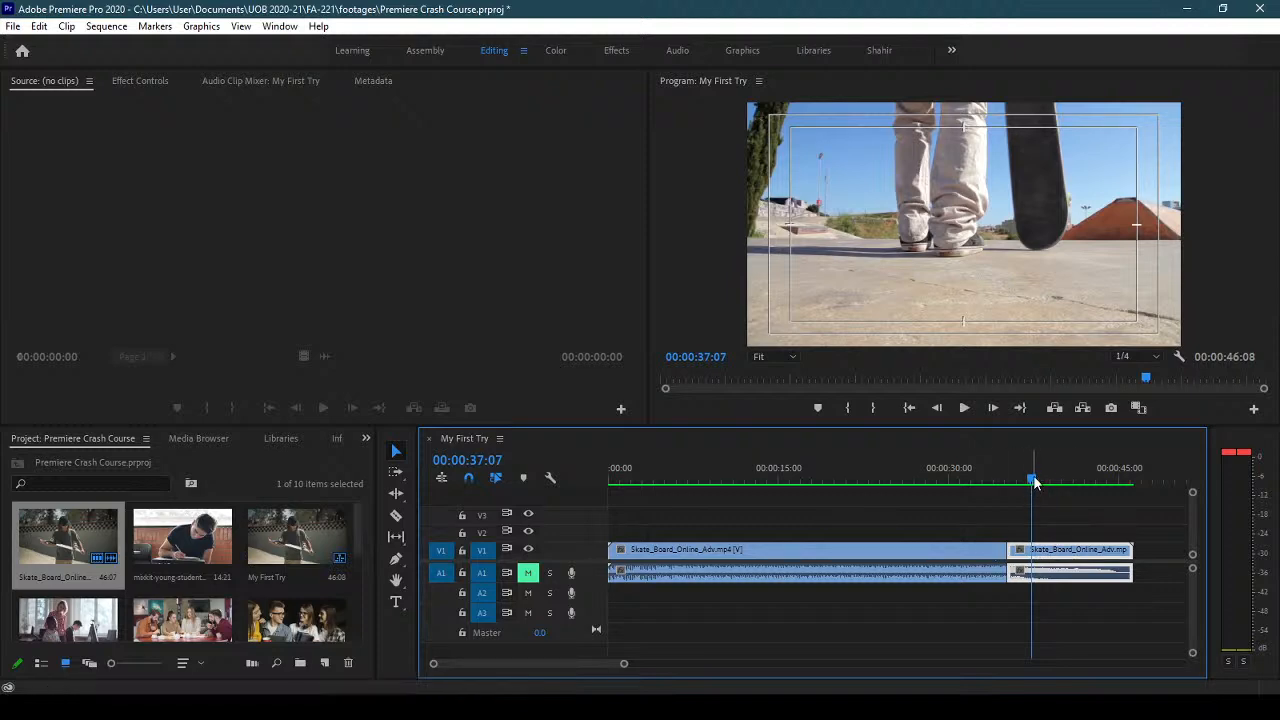
{"action": "mouse_move", "coordinate": [1034, 482]}
{"action": "left_mouse_down"}
{"action": "mouse_move", "coordinate": [1140, 462]}
{"action": "mouse_move", "coordinate": [1043, 479]}
{"action": "left_mouse_up"}
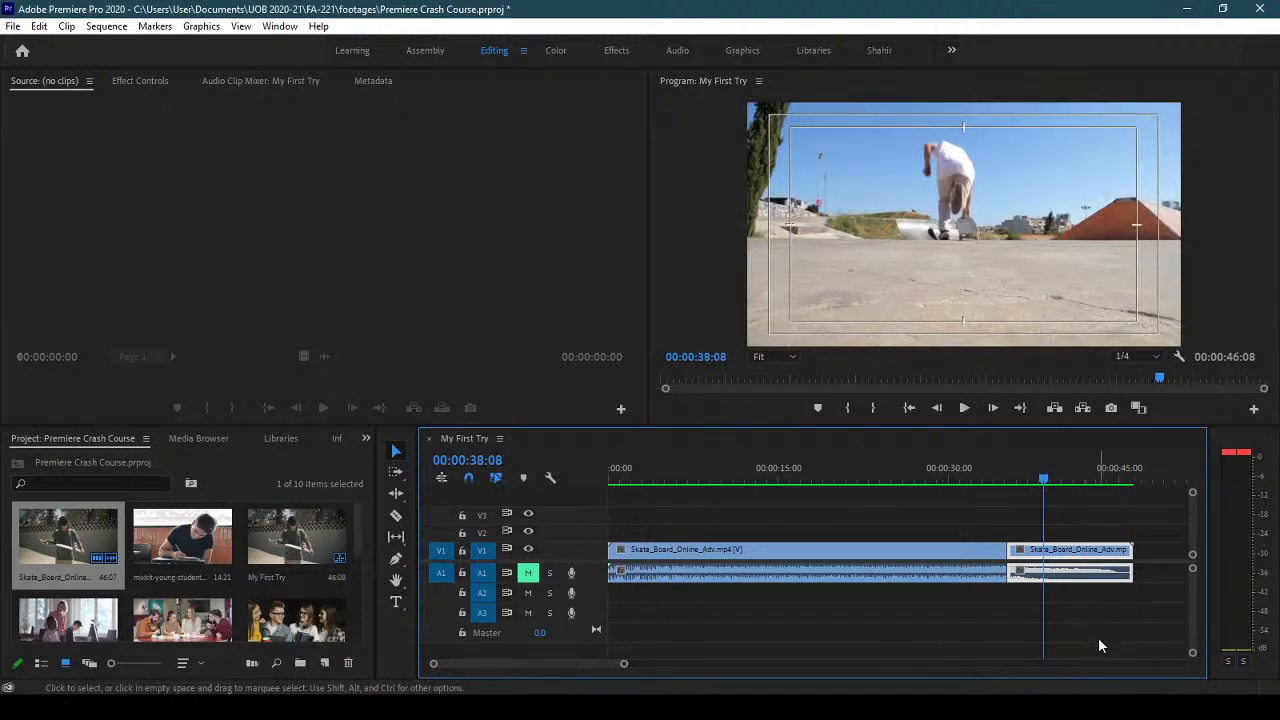
- Try moving the second clip piece about 2 seconds later on the timeline to separate it from the first, and undo the move
{"action": "left_click", "coordinate": [1085, 601]}
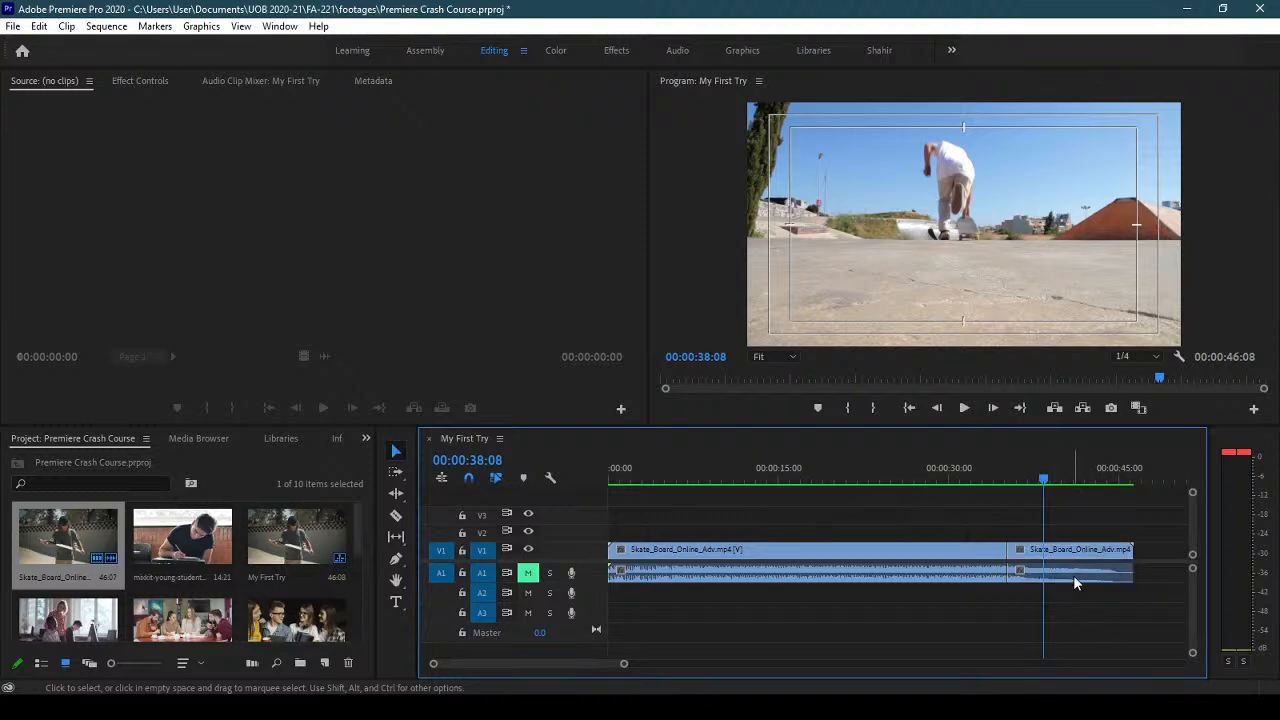
{"action": "left_click_drag", "start_coordinate": [1083, 551], "coordinate": [1104, 588]}
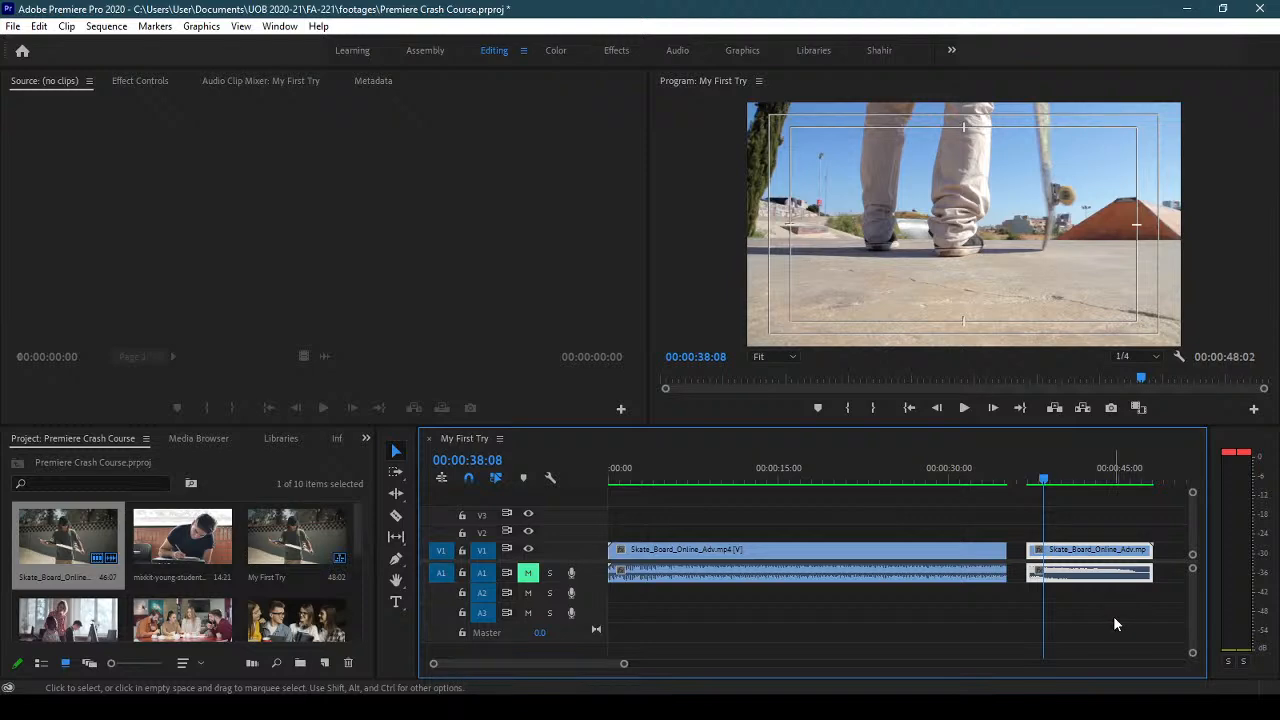
{"action": "key", "text": "ctrl+z"}
{"action": "key", "text": "ctrl+z"}
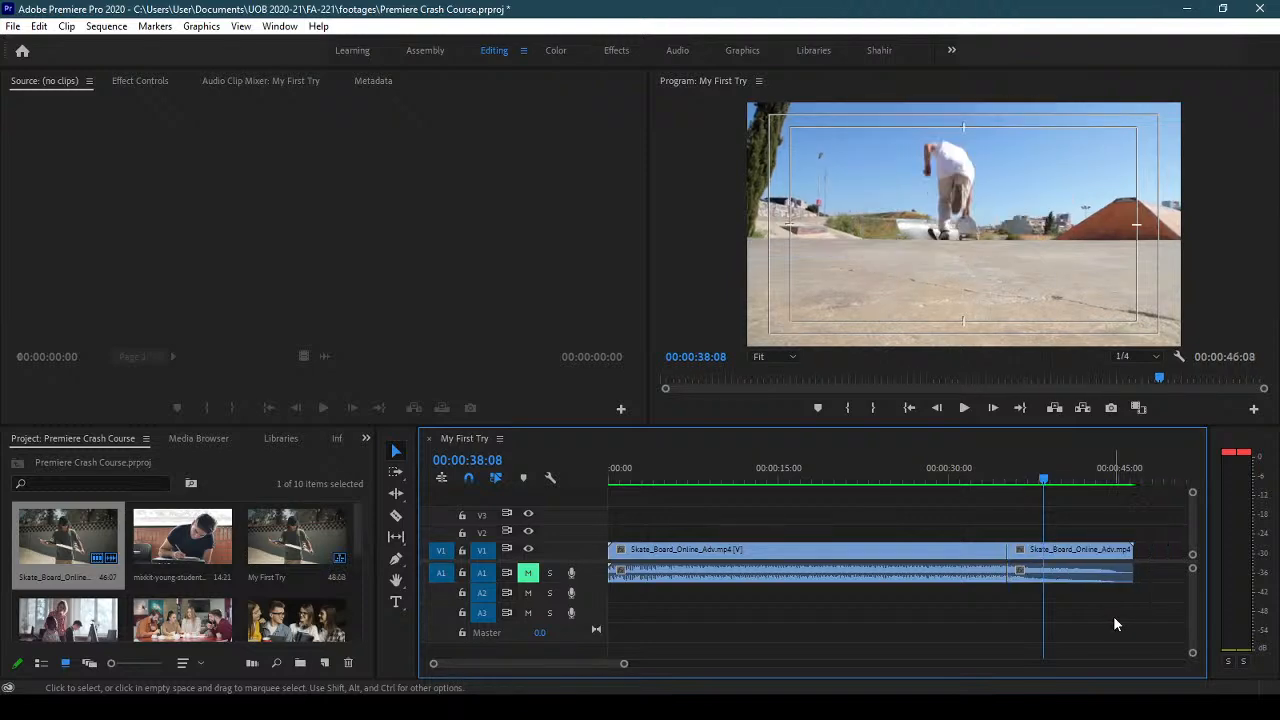
- Select the second piece of the skateboard clip and unlink its video from its audio
{"action": "left_click", "coordinate": [1075, 556]}
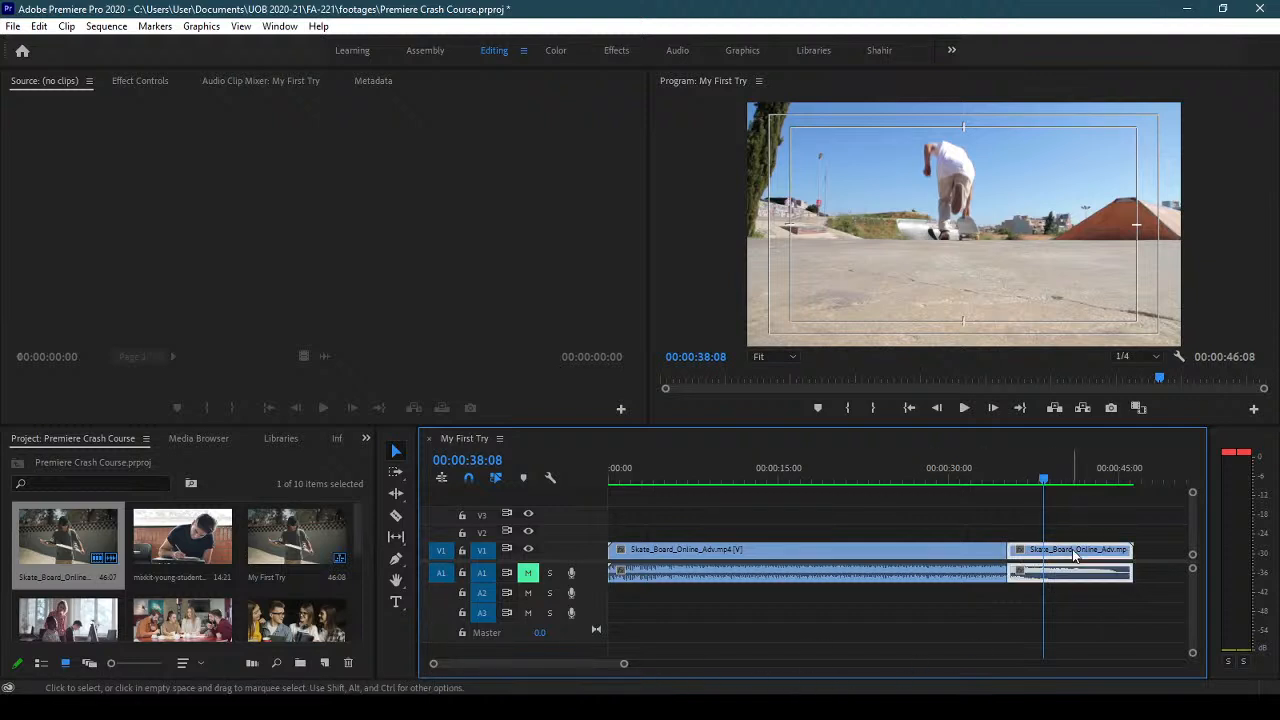
{"action": "left_click", "coordinate": [1072, 541]}
{"action": "left_click", "coordinate": [1075, 557]}
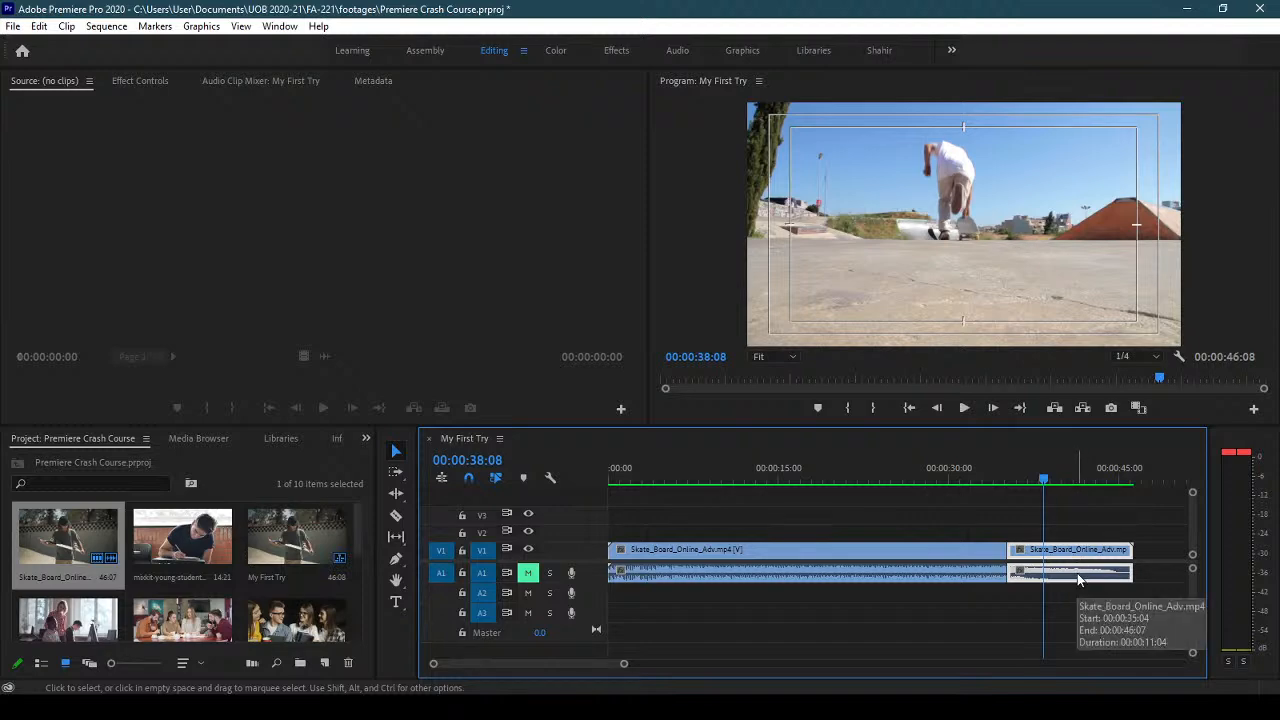
{"action": "key", "text": "ctrl+s"}
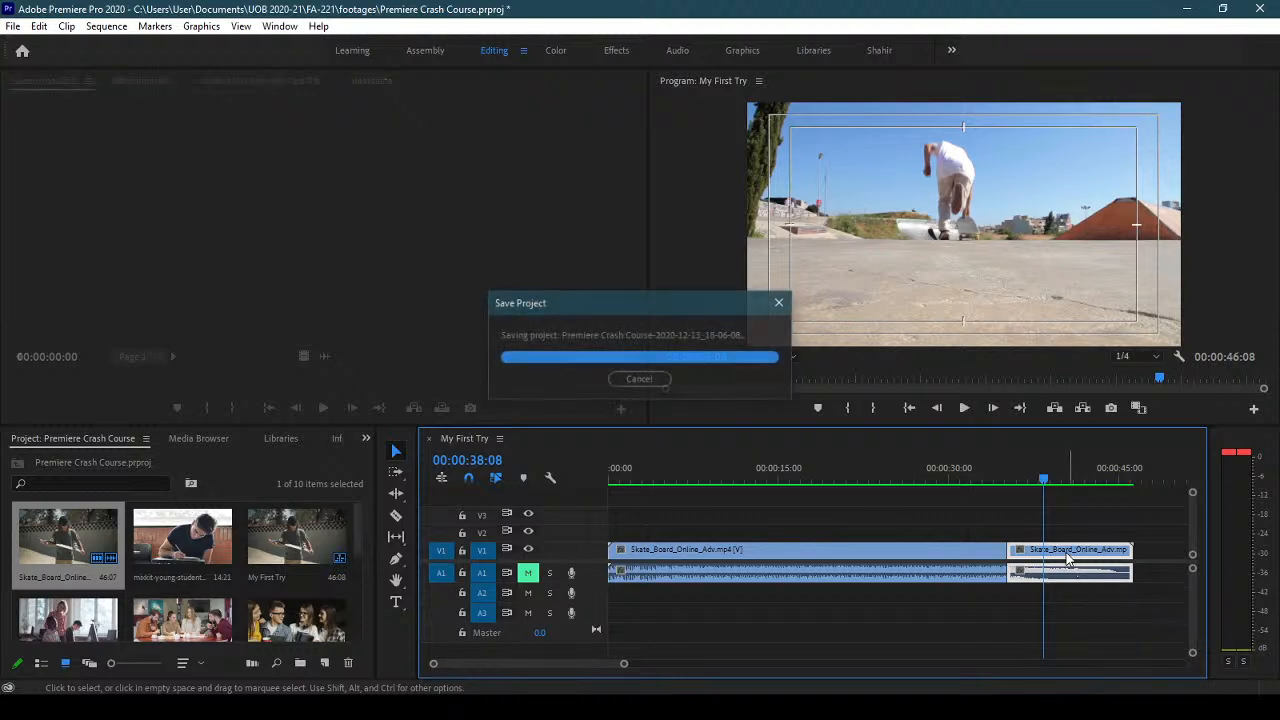
{"action": "right_click", "coordinate": [1068, 556]}
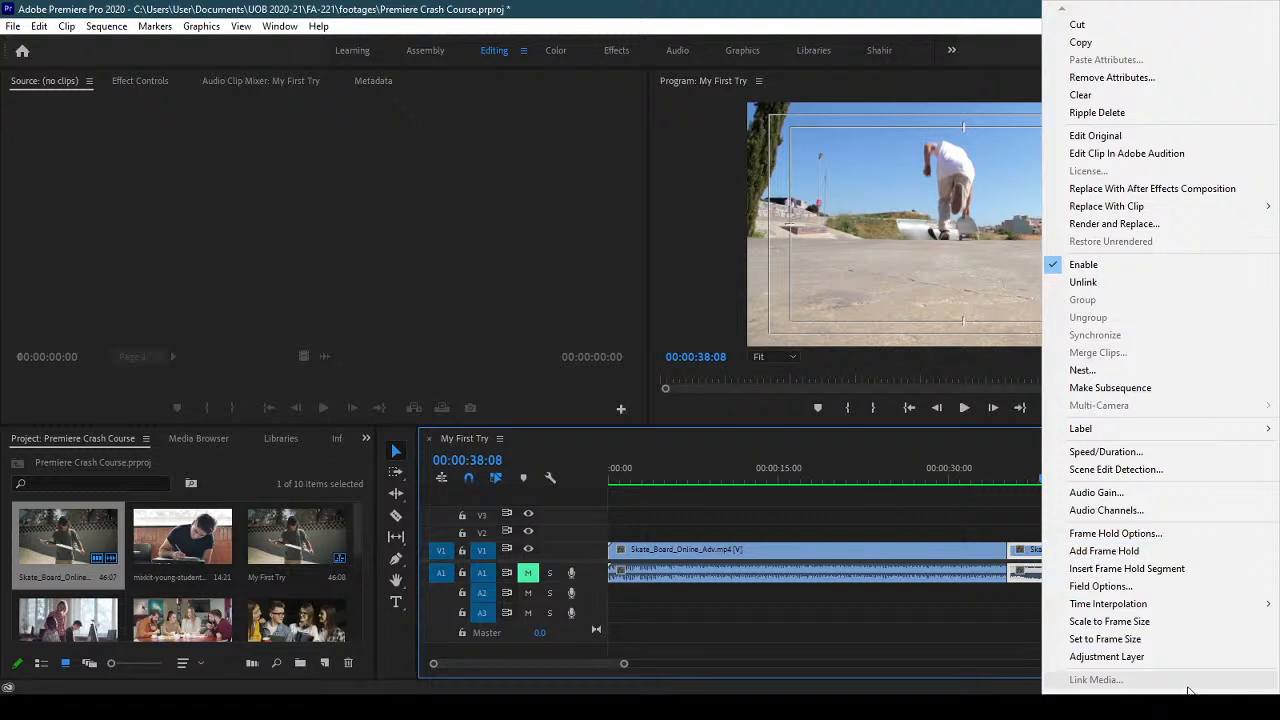
{"action": "left_click", "coordinate": [1142, 285]}
- Select the second piece's unlinked video and audio separately, comparing them with the still linked first piece
{"action": "left_click", "coordinate": [1080, 573]}
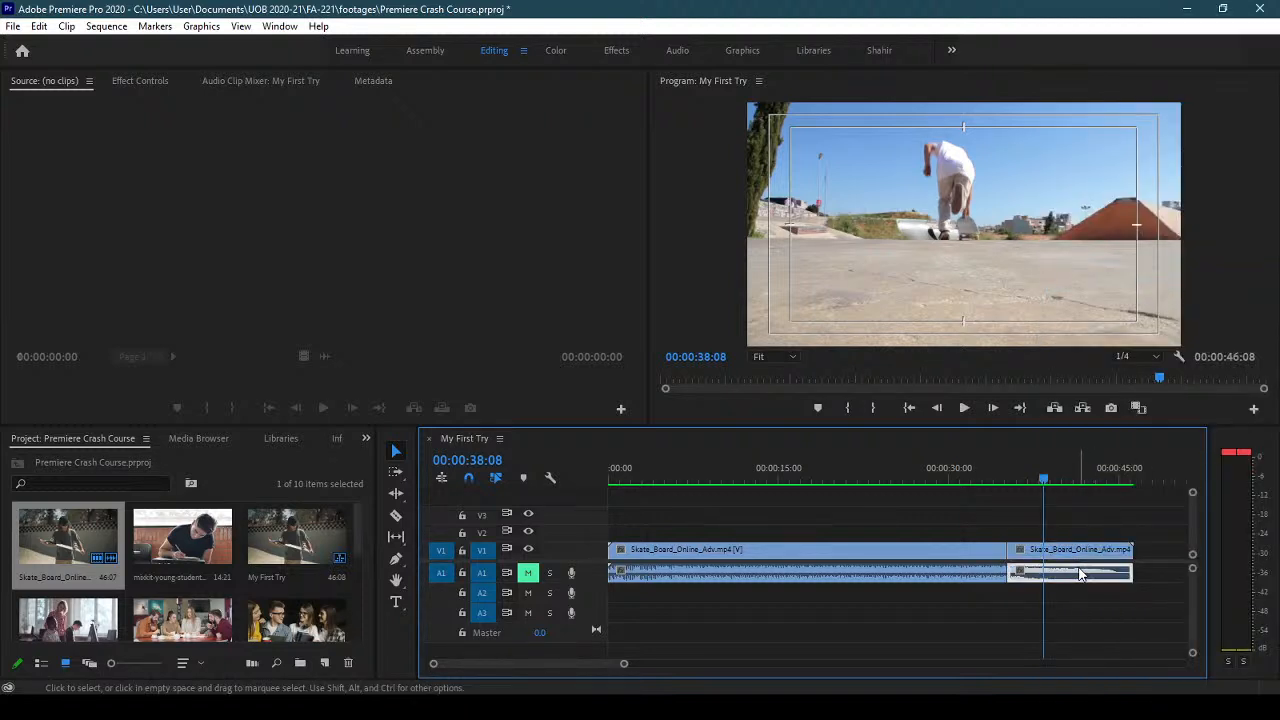
{"action": "left_click", "coordinate": [1080, 552]}
{"action": "left_click", "coordinate": [1081, 575]}
{"action": "left_click", "coordinate": [1085, 550]}
{"action": "left_click", "coordinate": [1096, 577]}
{"action": "left_click", "coordinate": [1100, 553]}
{"action": "left_click", "coordinate": [1105, 577]}
{"action": "left_click", "coordinate": [964, 553]}
{"action": "left_click", "coordinate": [969, 598]}
{"action": "left_click", "coordinate": [958, 580]}
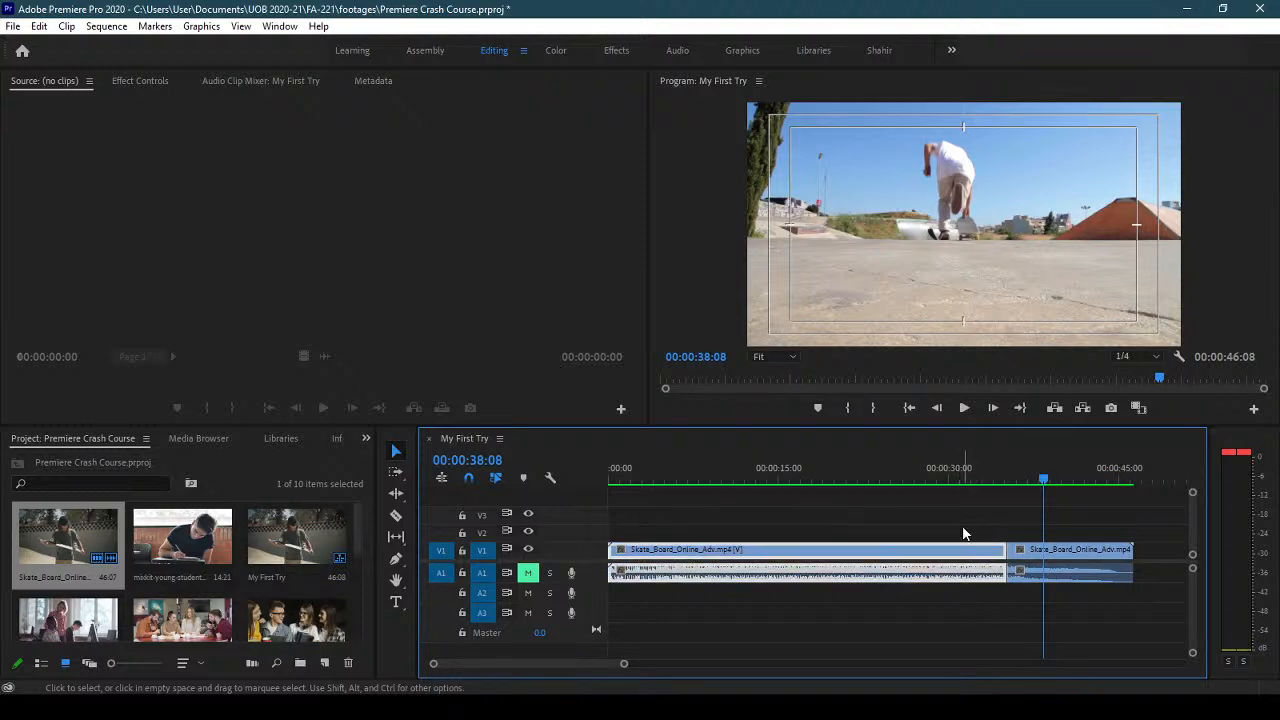
{"action": "left_click", "coordinate": [1060, 550]}
{"action": "left_click", "coordinate": [1064, 550]}
{"action": "left_click", "coordinate": [1071, 574]}
{"action": "left_click", "coordinate": [1070, 553]}
{"action": "left_click", "coordinate": [1072, 574]}
{"action": "left_click", "coordinate": [1075, 556]}
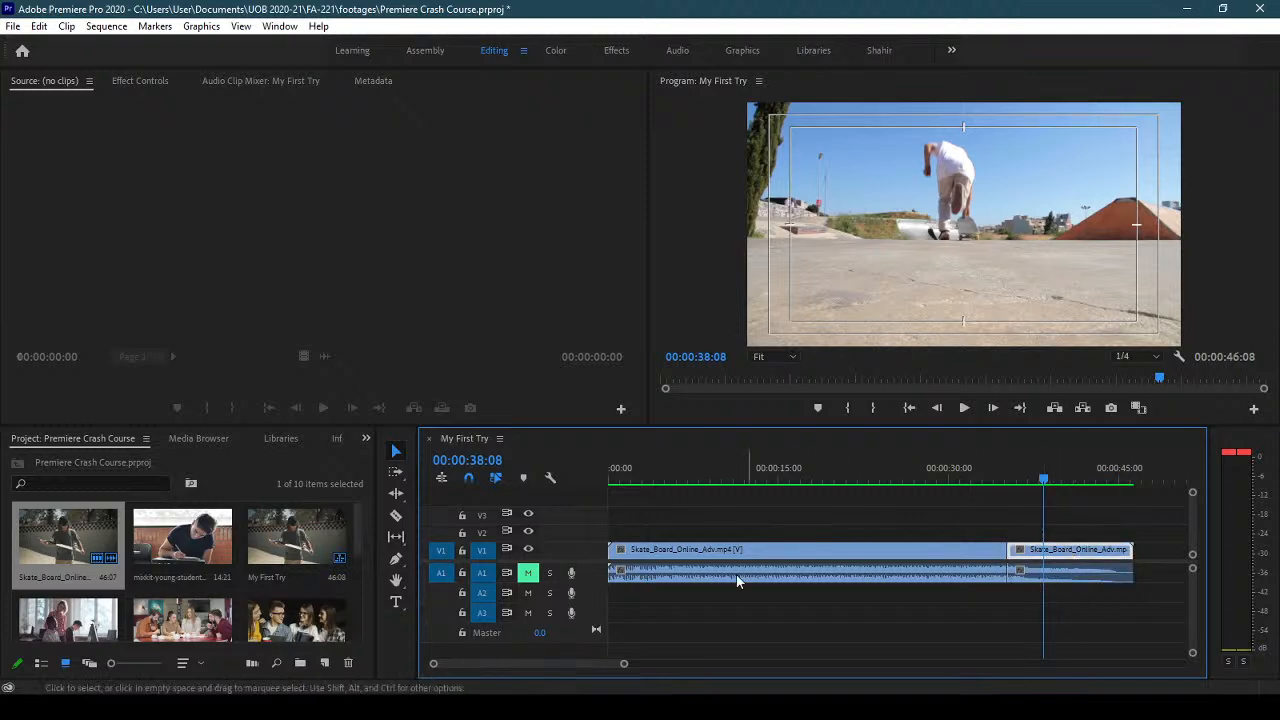
- Move the linked first piece of the skateboard clip behind the second piece, starting at about 48 seconds
{"action": "left_click_drag", "start_coordinate": [1100, 556], "coordinate": [1010, 556]}
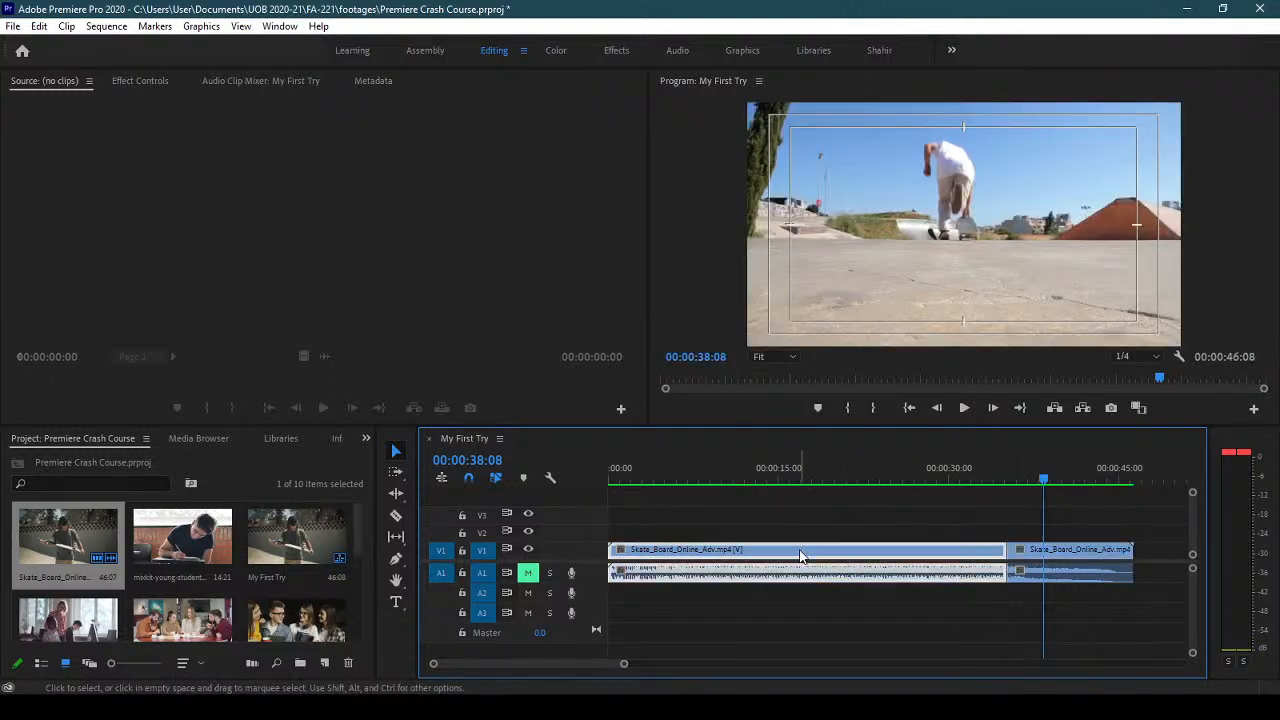
{"action": "left_click_drag", "start_coordinate": [636, 558], "coordinate": [1172, 548]}
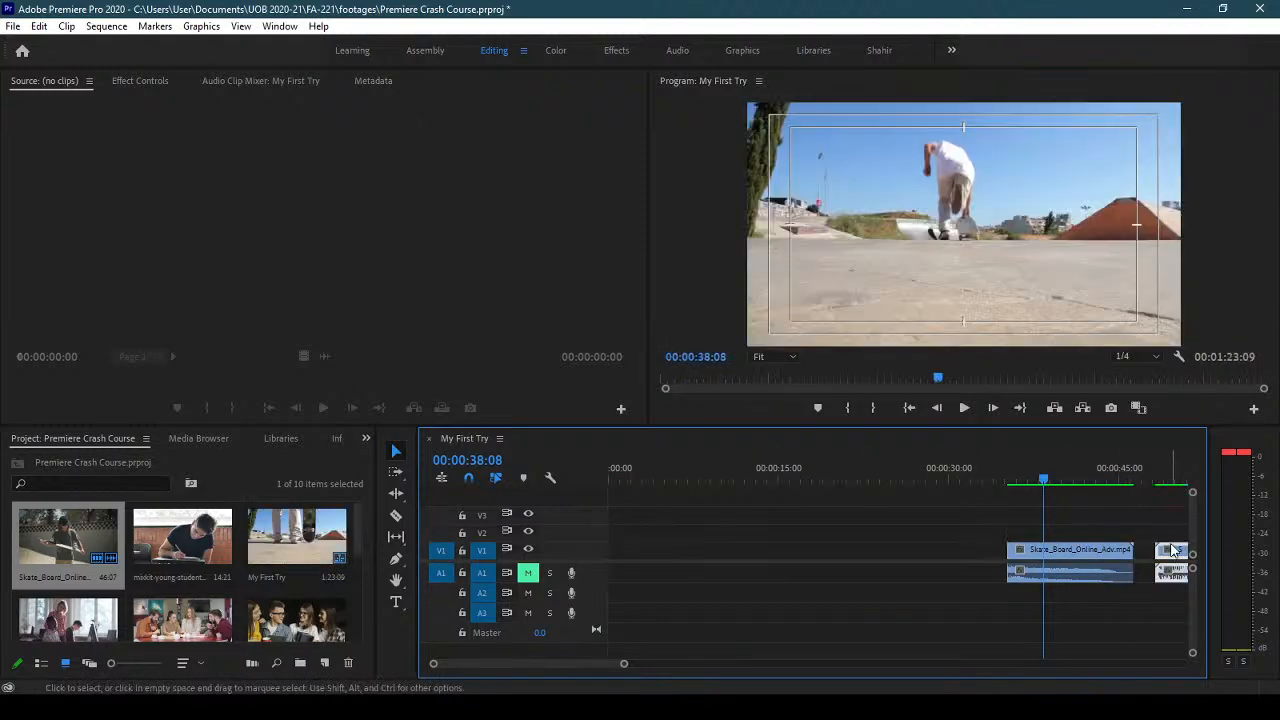
- Try moving the unlinked piece's video and audio together to the start of the sequence, and undo the move
{"action": "left_click", "coordinate": [1156, 626]}
{"action": "left_click_drag", "start_coordinate": [1038, 556], "coordinate": [675, 560]}
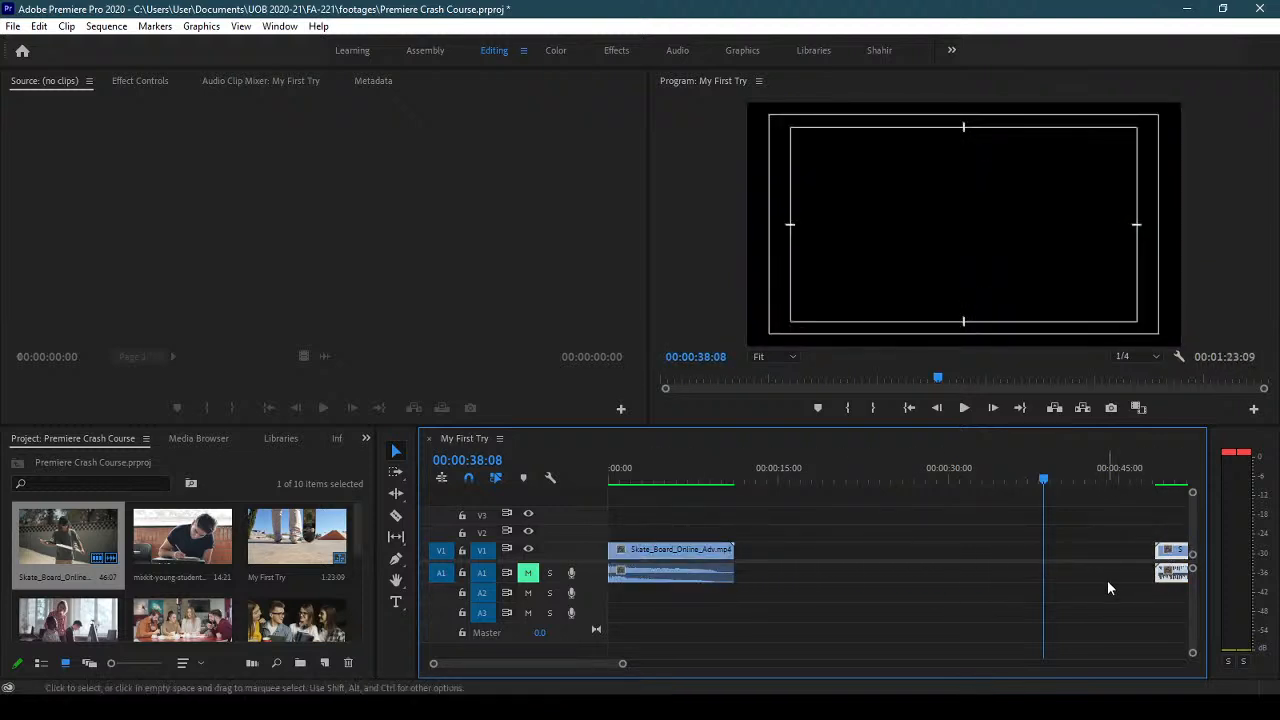
{"action": "key", "text": "ctrl+z"}
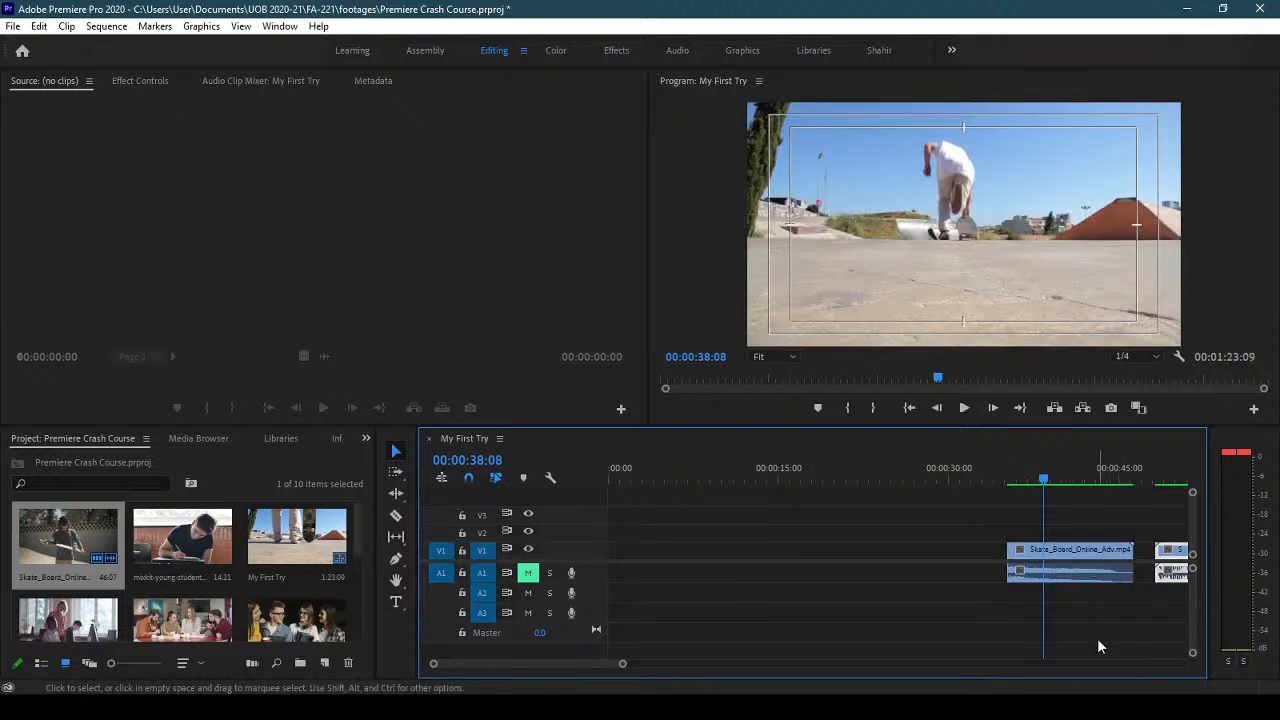
- Move the unlinked video piece alone to the start of the sequence and its audio behind the linked piece, ending at 1:50:00
{"action": "left_click_drag", "start_coordinate": [1086, 553], "coordinate": [660, 558]}
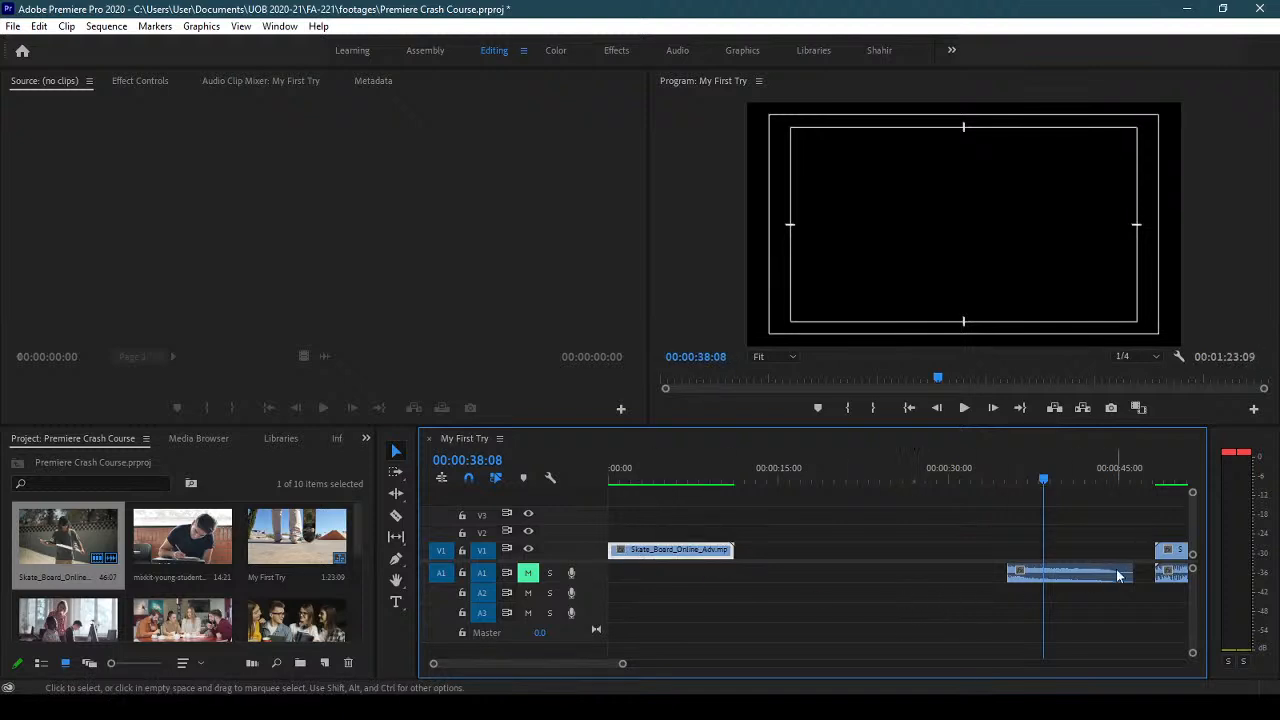
{"action": "scroll", "coordinate": [1108, 577], "scroll_direction": "down", "scroll_amount": 1}
{"action": "scroll", "coordinate": [1107, 574], "scroll_direction": "down", "scroll_amount": 4}
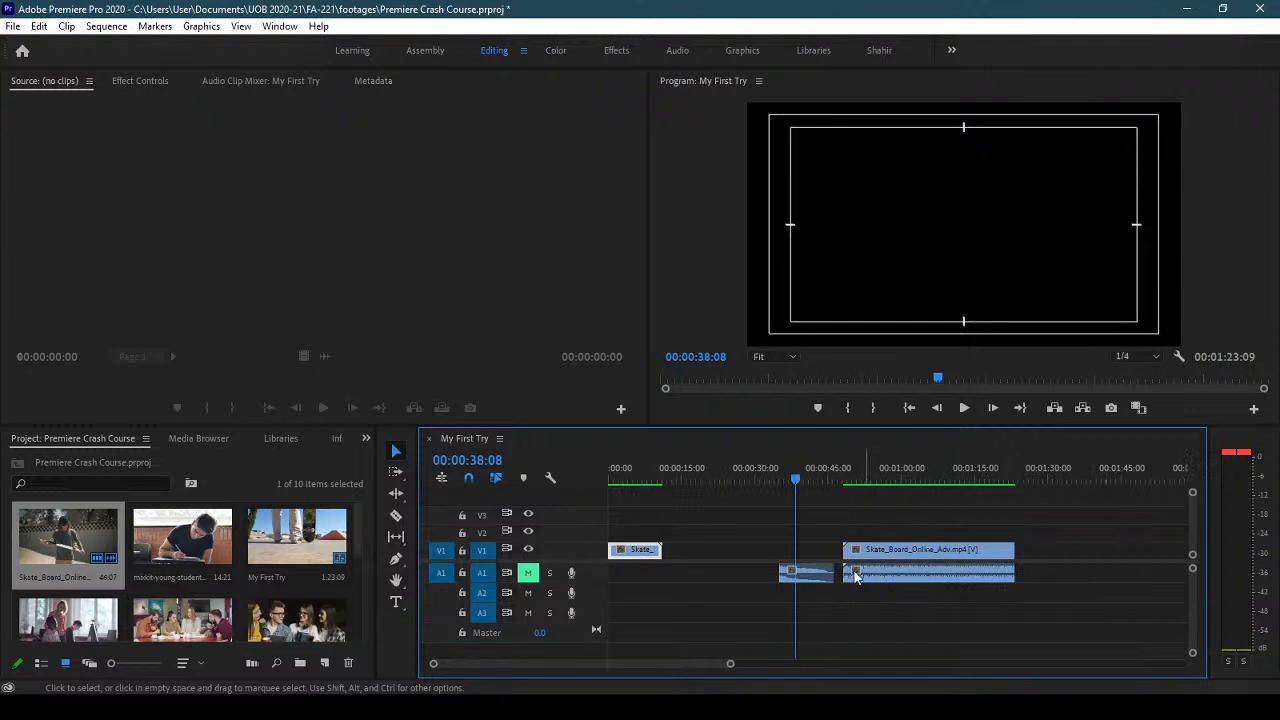
{"action": "left_click_drag", "start_coordinate": [817, 579], "coordinate": [1131, 574]}
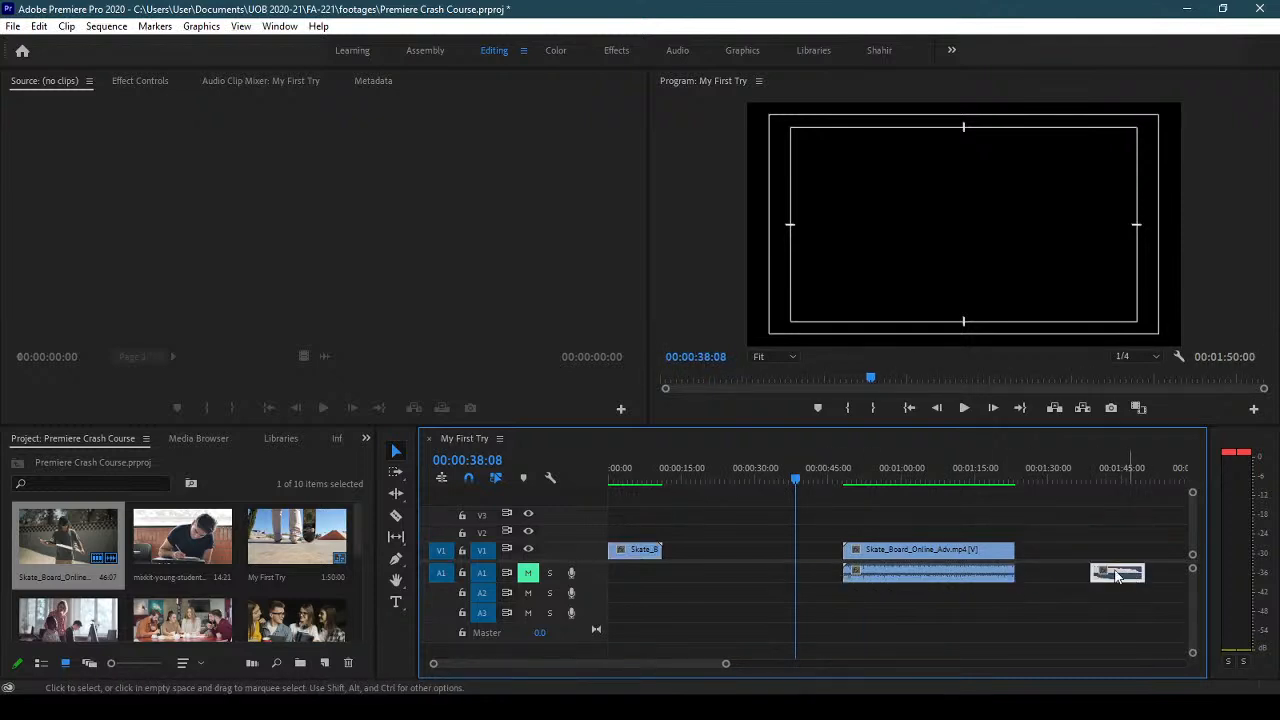
- Move the linked piece directly behind the first video piece, and the separated audio directly behind the linked piece's audio
{"action": "left_click", "coordinate": [927, 555]}
{"action": "left_click_drag", "start_coordinate": [927, 555], "coordinate": [747, 555]}
{"action": "left_click_drag", "start_coordinate": [1140, 576], "coordinate": [888, 578]}
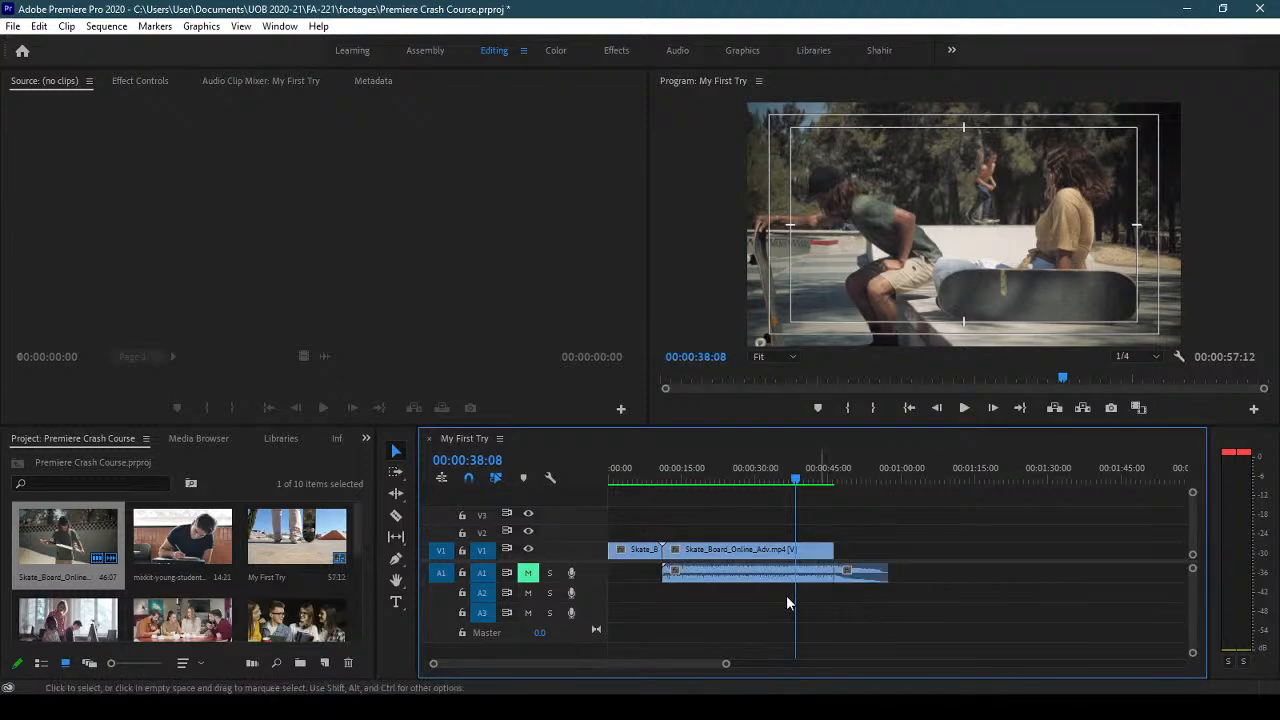
- Unlink the longer skateboard piece and move both audio pieces to the start of the sequence
{"action": "left_click", "coordinate": [734, 549]}
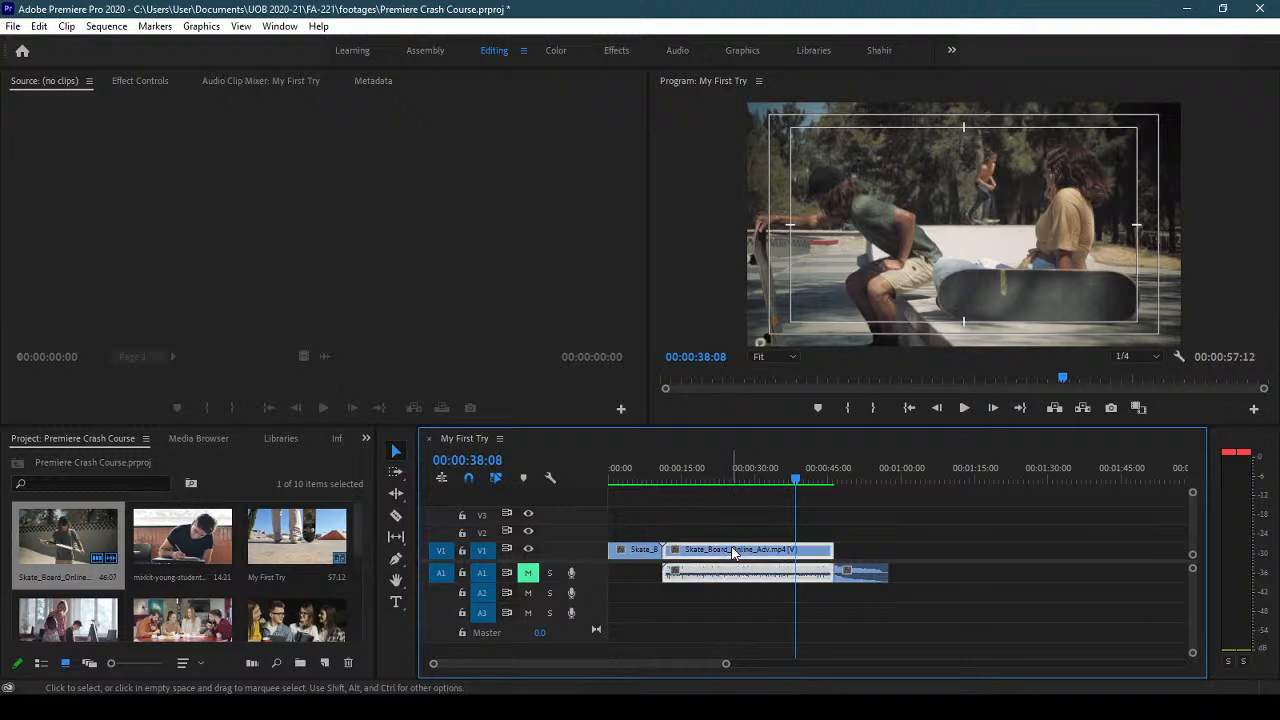
{"action": "right_click", "coordinate": [730, 551]}
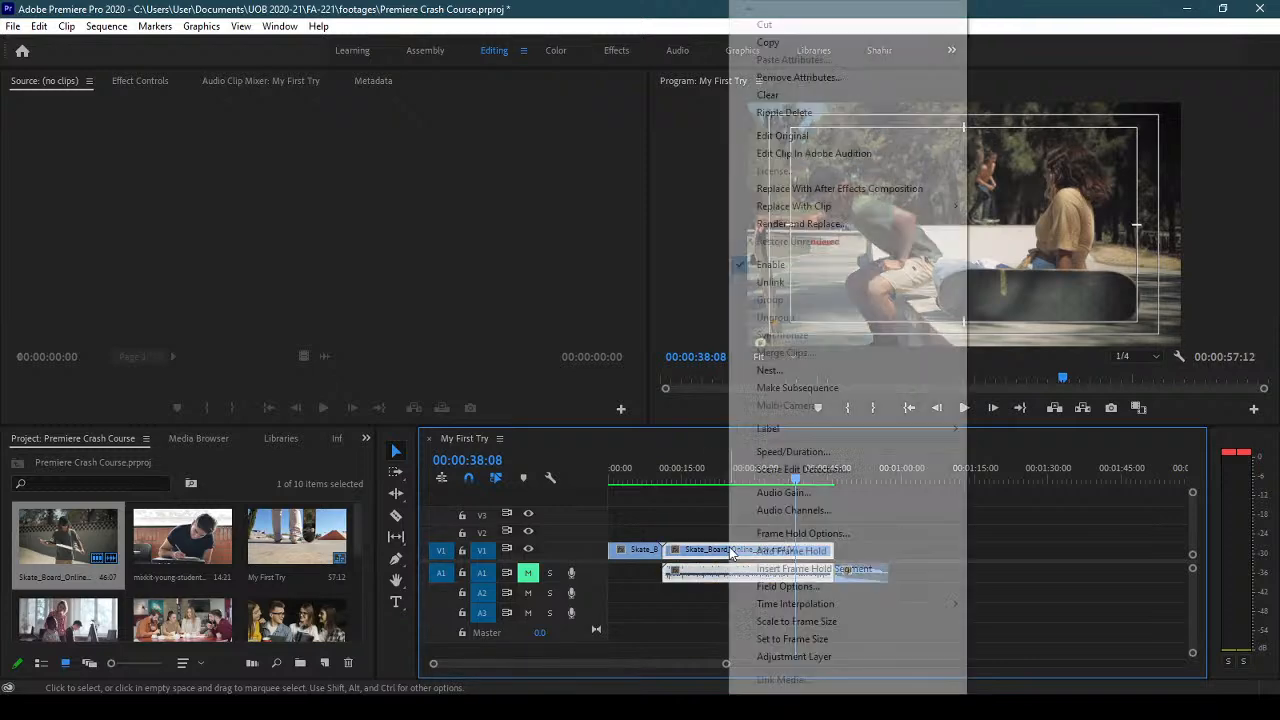
{"action": "left_click", "coordinate": [796, 285]}
{"action": "left_click", "coordinate": [965, 601]}
{"action": "left_click_drag", "start_coordinate": [972, 611], "coordinate": [660, 580]}
{"action": "left_click", "coordinate": [667, 627]}
- Play the rearranged sequence from the start, unmute track A1 to hear about 20 seconds of it, and mute A1 again
{"action": "left_click_drag", "start_coordinate": [725, 664], "coordinate": [675, 664]}
{"action": "left_click_drag", "start_coordinate": [631, 481], "coordinate": [567, 480]}
{"action": "left_click", "coordinate": [976, 406]}
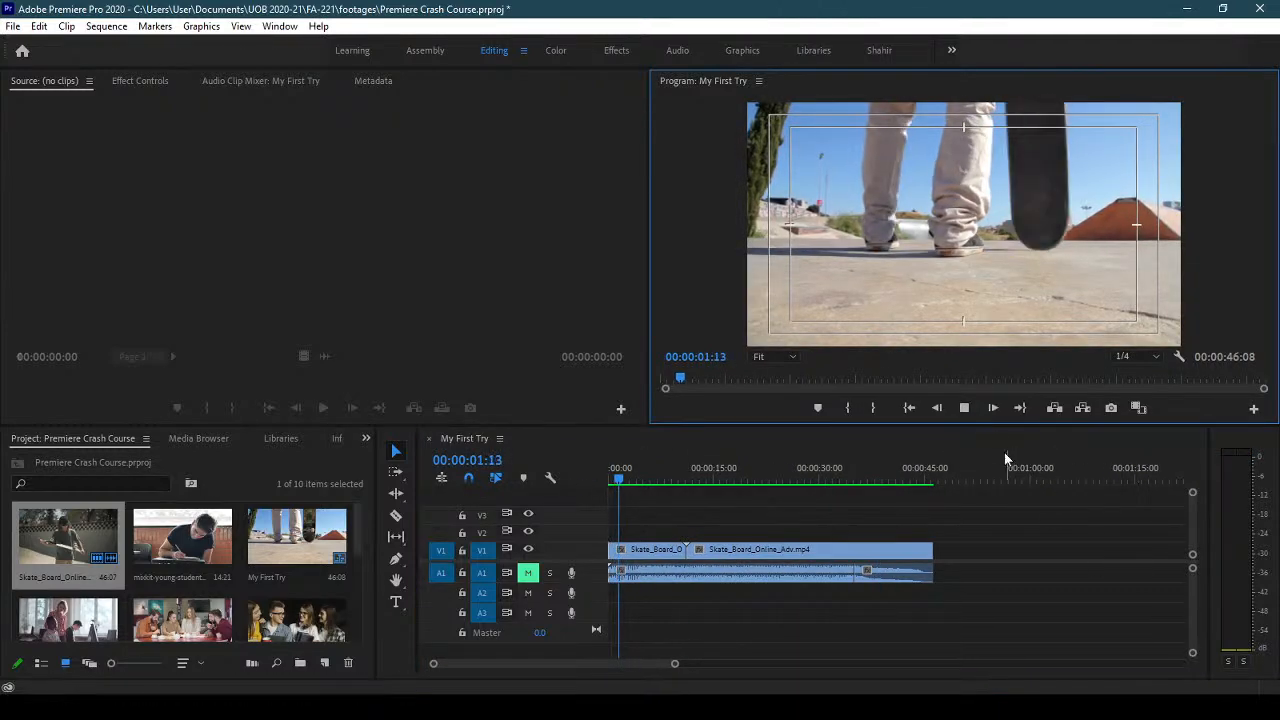
{"action": "left_click", "coordinate": [964, 409]}
{"action": "left_click_drag", "start_coordinate": [624, 482], "coordinate": [572, 492]}
{"action": "left_click", "coordinate": [528, 574]}
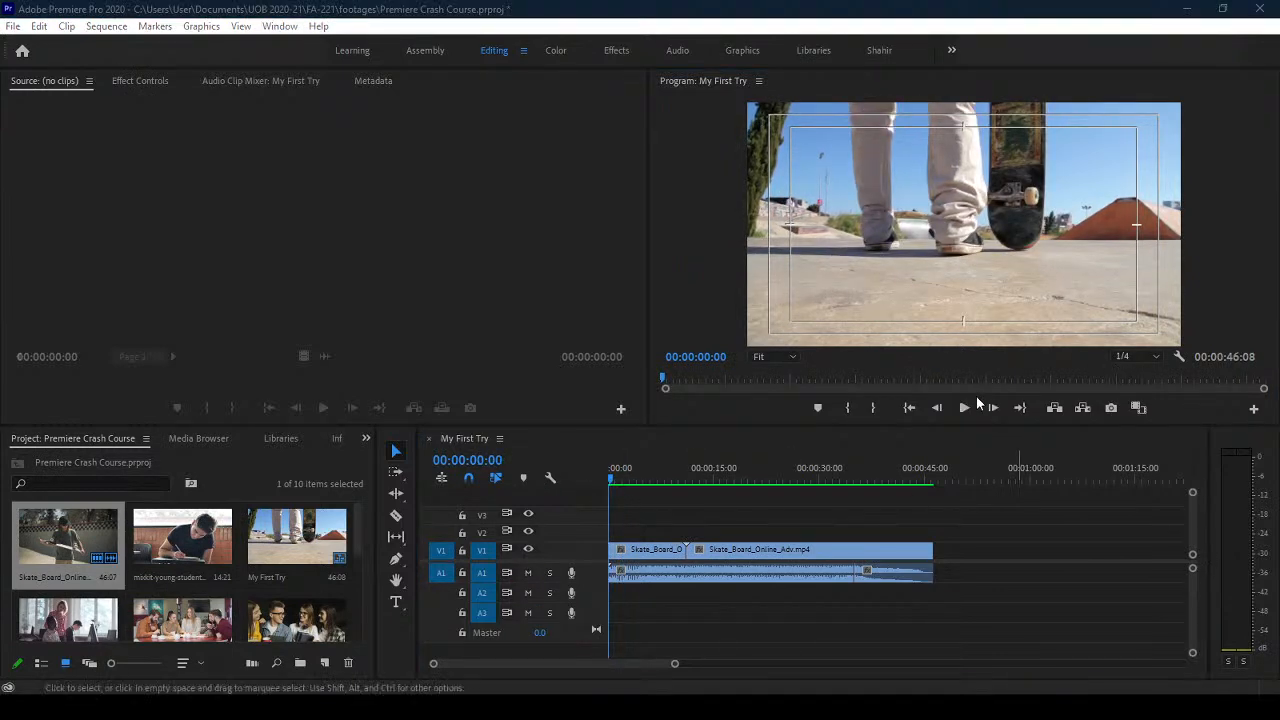
{"action": "left_click", "coordinate": [964, 407]}
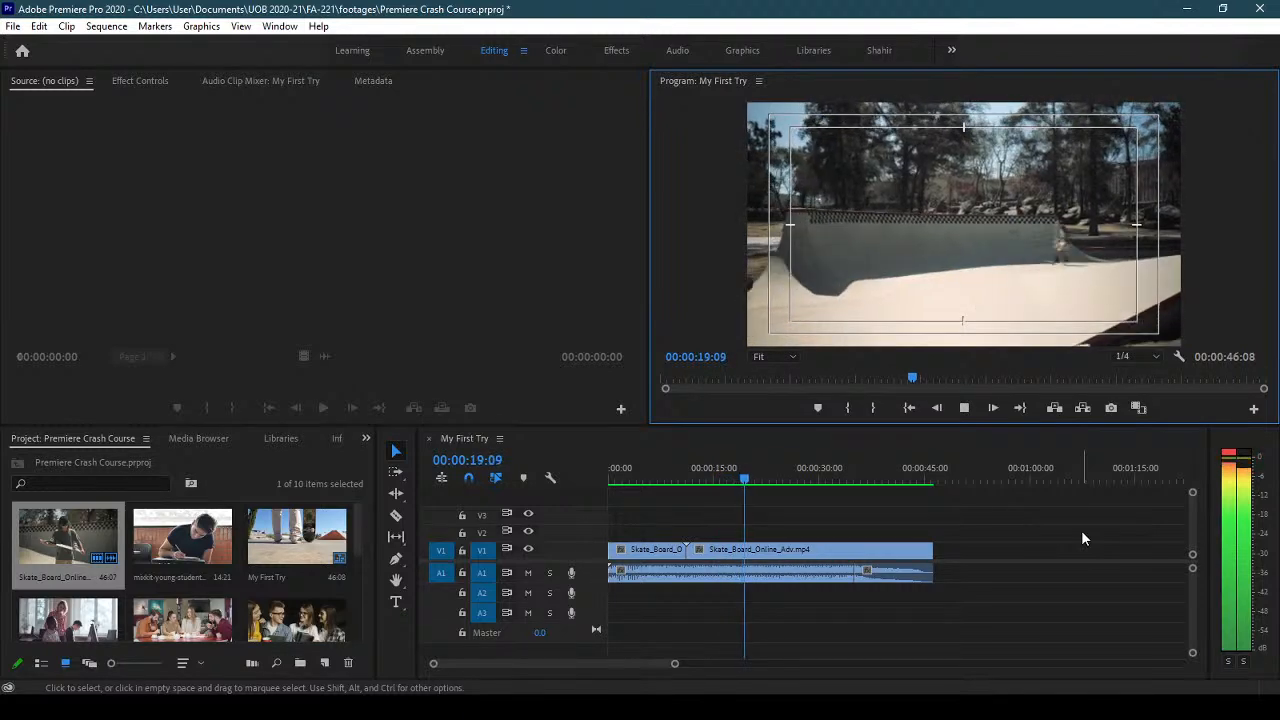
{"action": "key", "text": "space"}
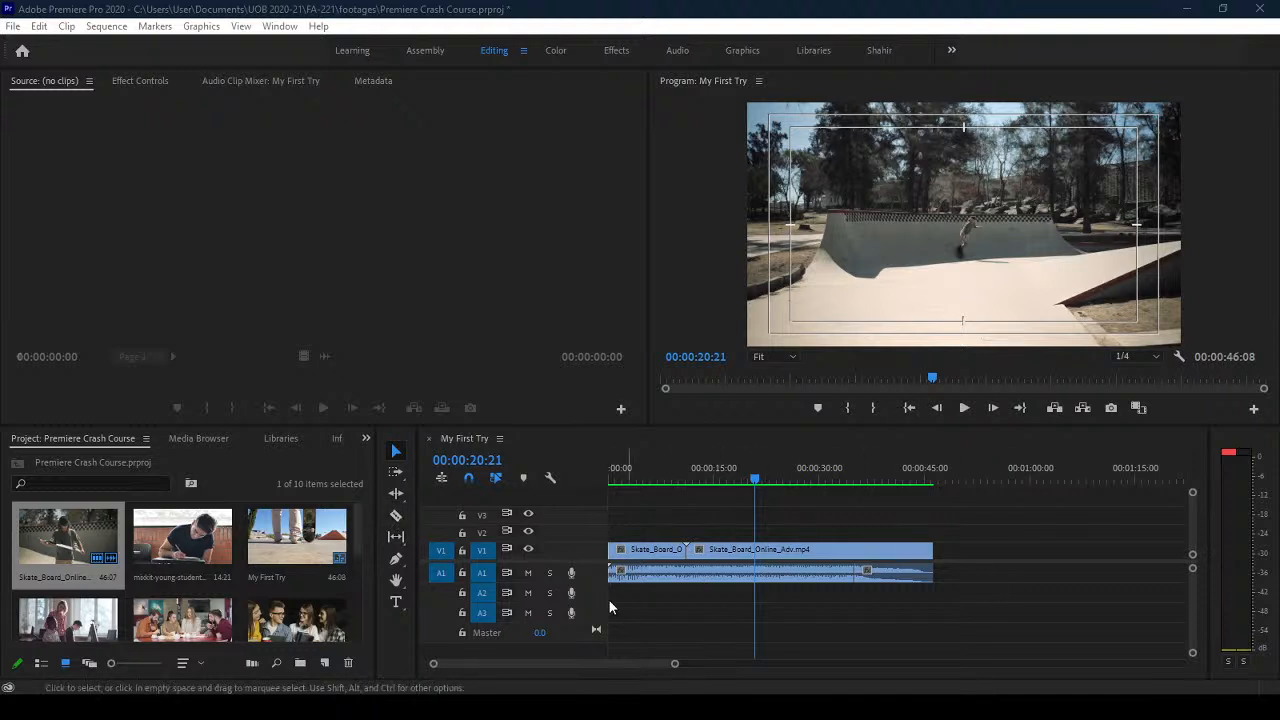
{"action": "left_click", "coordinate": [527, 572]}
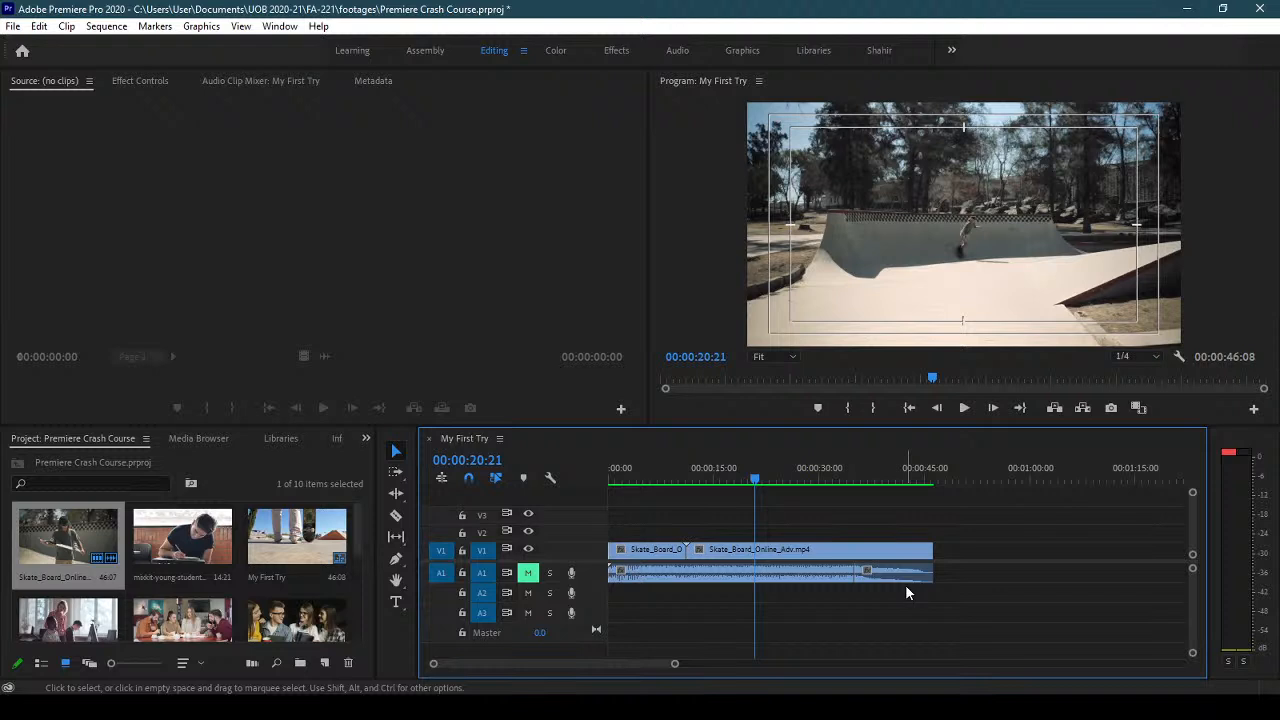
- Undo the audio moves, the unlinking and the closing of the gap between the video pieces
{"action": "key", "text": "ctrl+z"}
{"action": "key", "text": "ctrl+z"}
{"action": "key", "text": "ctrl+z"}
{"action": "key", "text": "ctrl+z"}
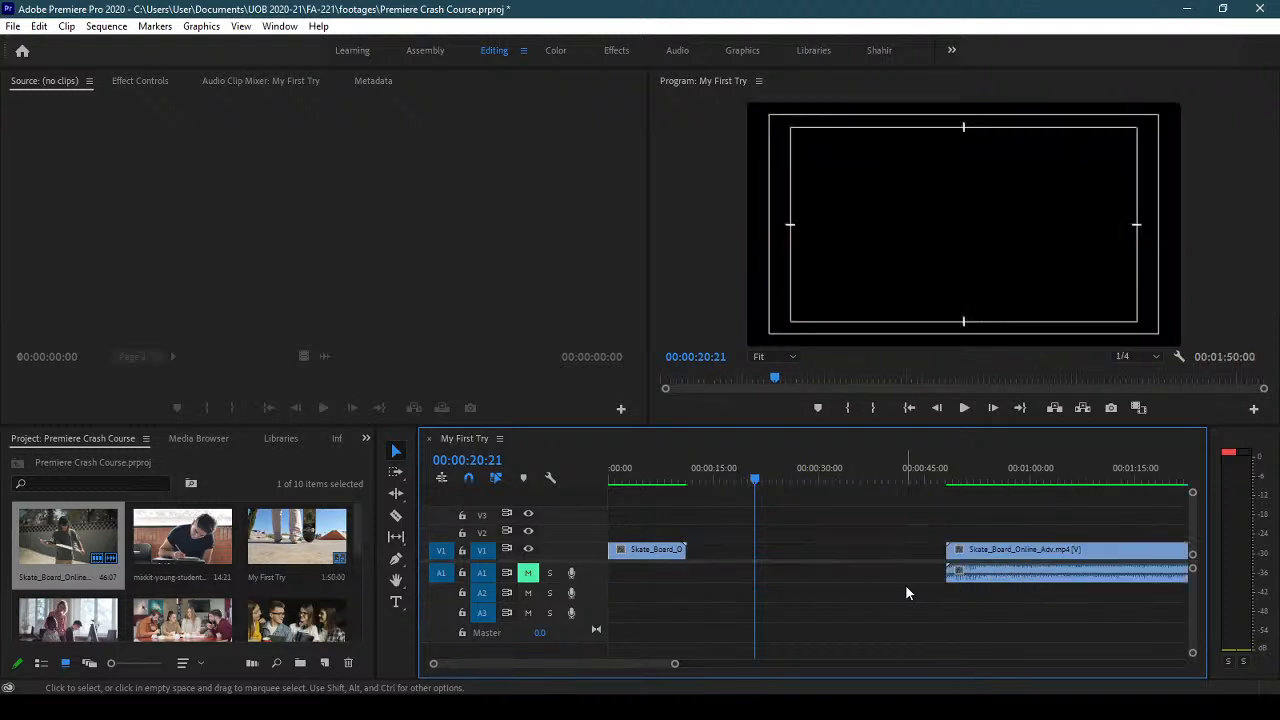
- Select the linked piece and the empty gaps on V1 and A1 to examine the spaces between the clips
{"action": "left_click_drag", "start_coordinate": [675, 664], "coordinate": [738, 670]}
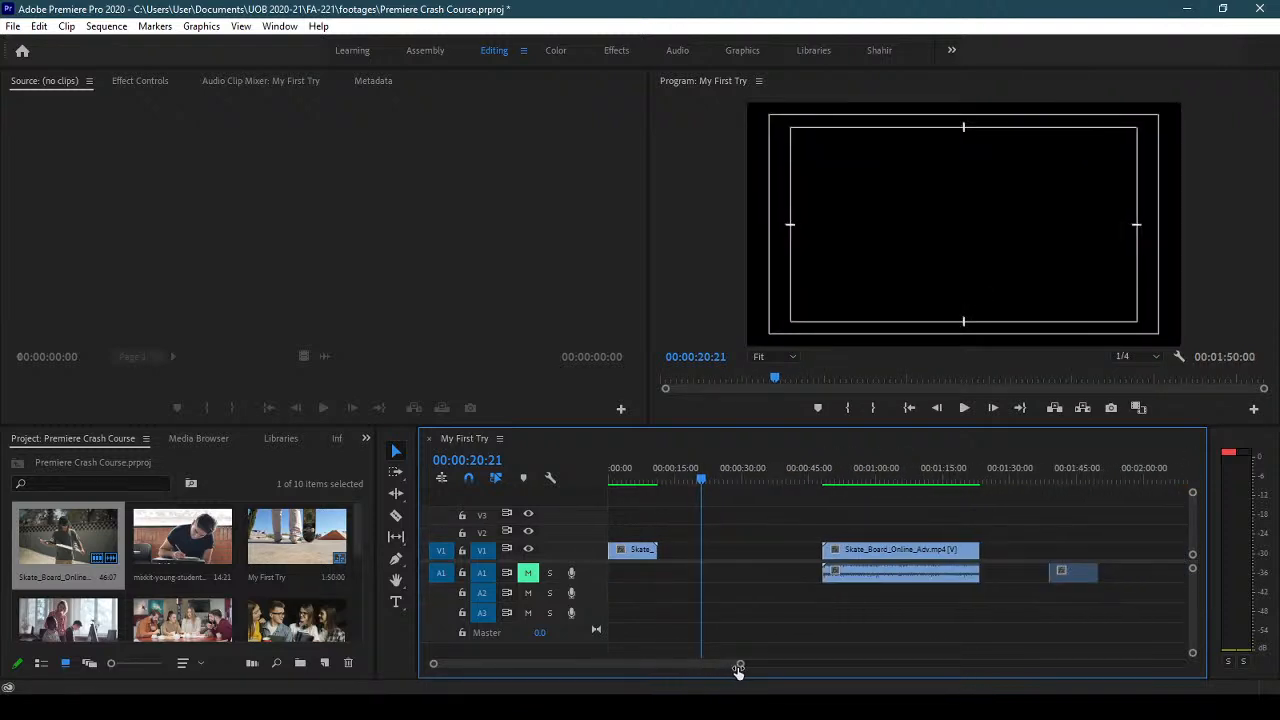
{"action": "left_click", "coordinate": [904, 574]}
{"action": "left_click", "coordinate": [946, 613]}
{"action": "left_click", "coordinate": [930, 563]}
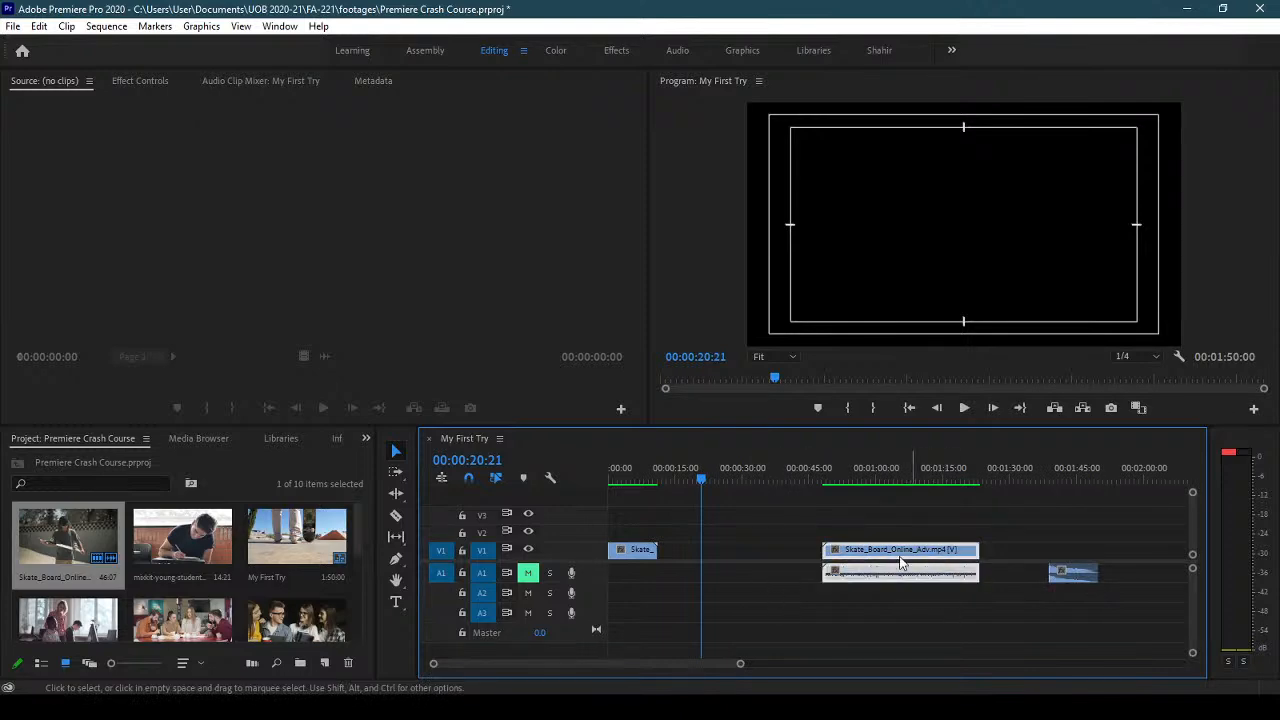
{"action": "left_click", "coordinate": [763, 553]}
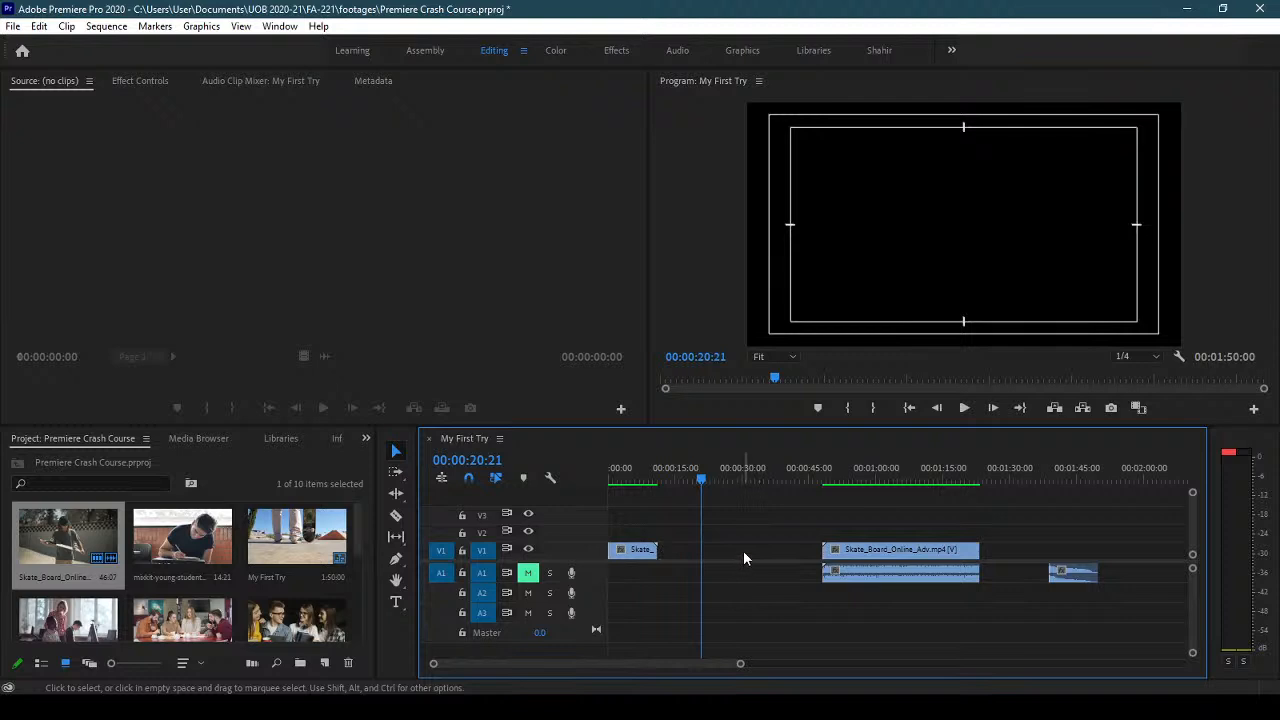
{"action": "left_click", "coordinate": [1006, 578]}
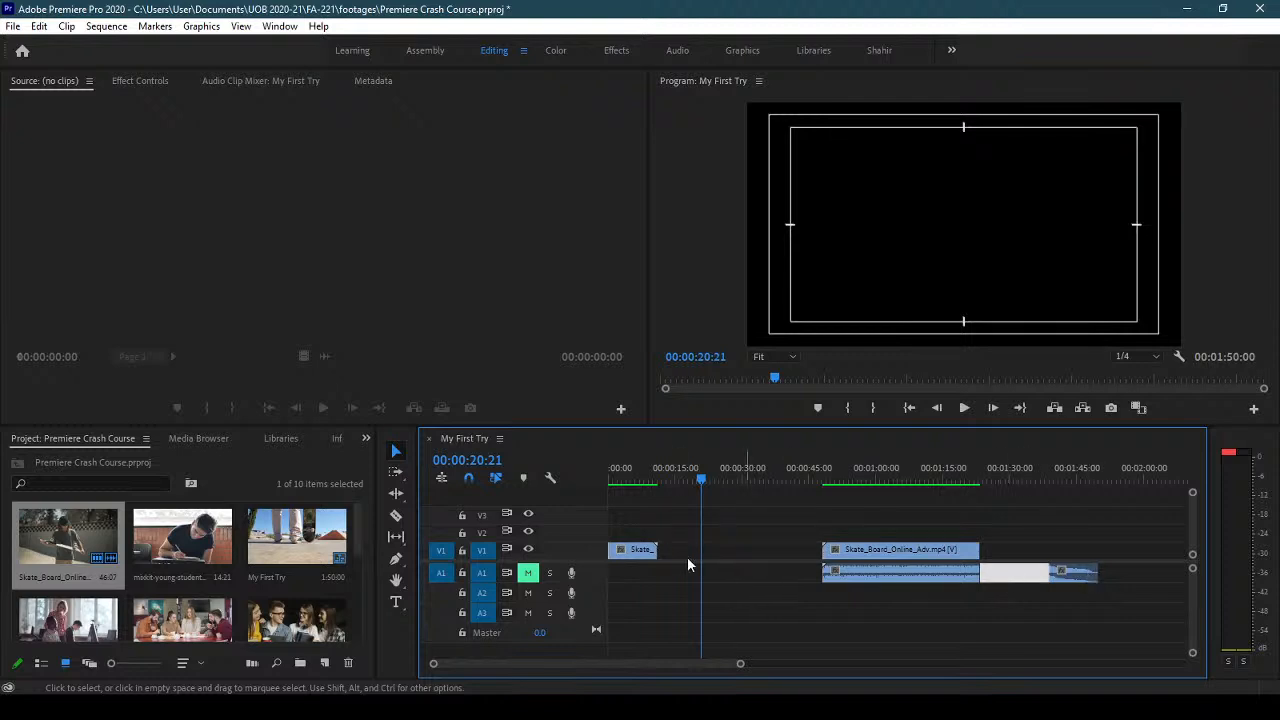
{"action": "left_click", "coordinate": [753, 557]}
{"action": "left_click", "coordinate": [910, 640]}
{"action": "left_click", "coordinate": [777, 554]}
- Preview the linked piece placed directly behind the first video piece, and move it away again to start at about 41 seconds
{"action": "left_click_drag", "start_coordinate": [876, 553], "coordinate": [712, 560]}
{"action": "left_click_drag", "start_coordinate": [654, 470], "coordinate": [765, 471]}
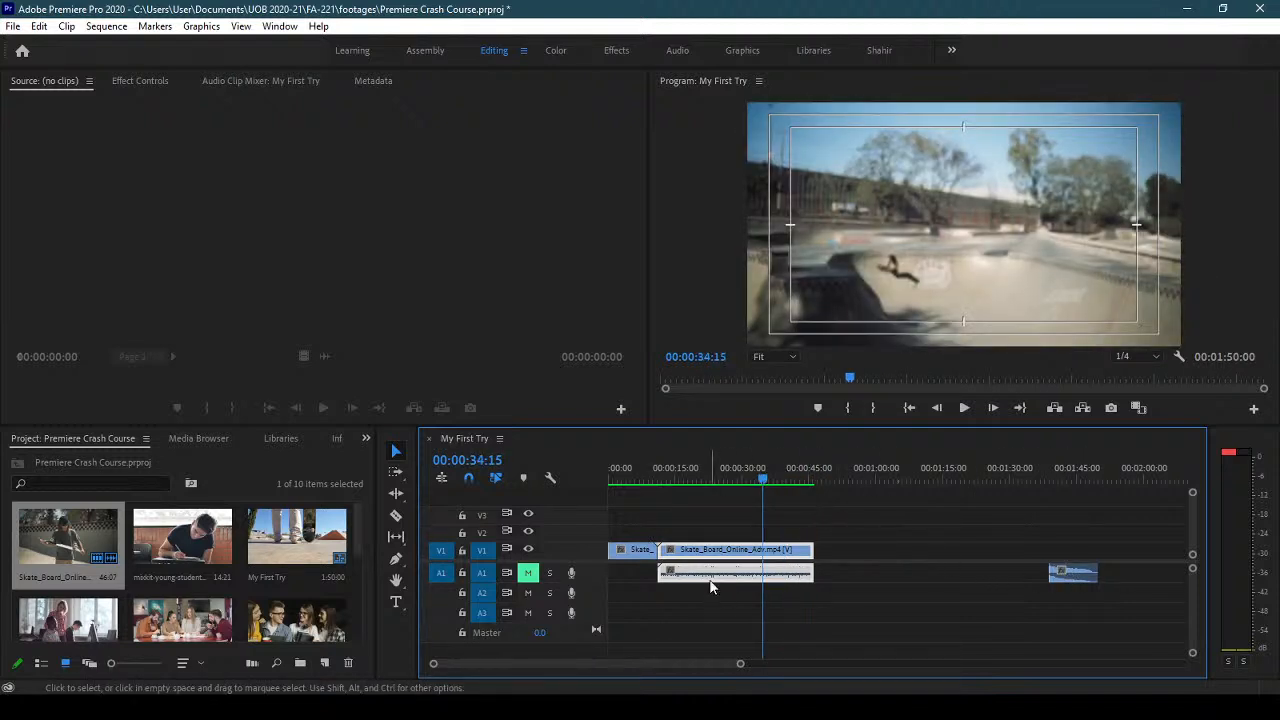
{"action": "left_click_drag", "start_coordinate": [722, 557], "coordinate": [858, 557]}
{"action": "left_click", "coordinate": [965, 635]}
{"action": "left_click_drag", "start_coordinate": [700, 470], "coordinate": [903, 477]}
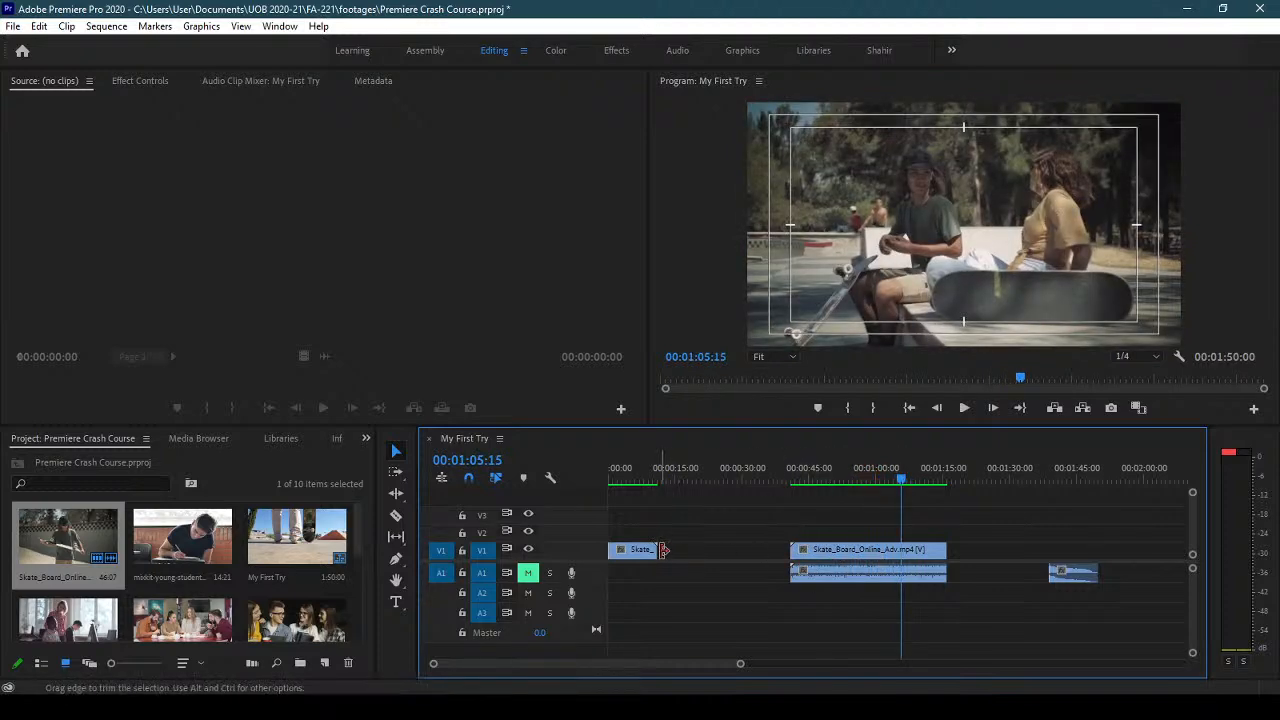
- Try closing the gap on V1 by moving the second skateboard clip back against the first, and undo the moves
{"action": "left_click_drag", "start_coordinate": [832, 517], "coordinate": [850, 600]}
{"action": "left_click_drag", "start_coordinate": [850, 556], "coordinate": [749, 556]}
{"action": "left_click", "coordinate": [468, 478]}
{"action": "left_click_drag", "start_coordinate": [725, 556], "coordinate": [704, 562]}
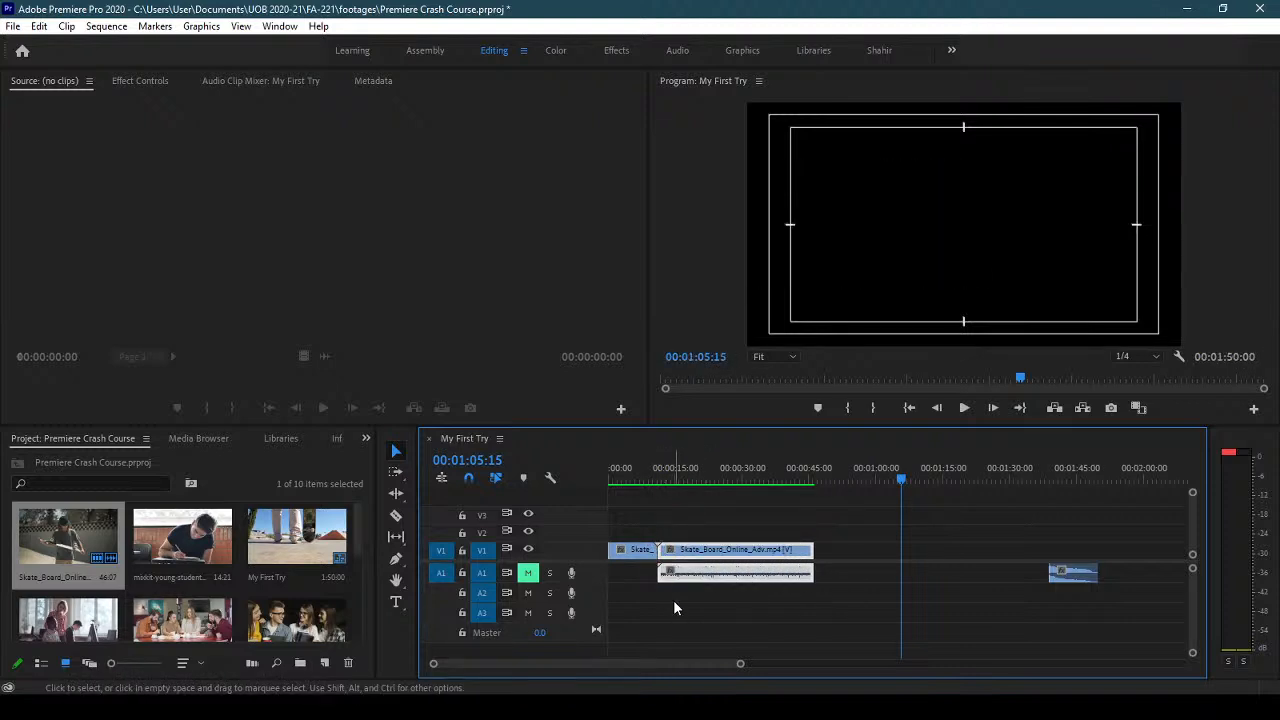
{"action": "key", "text": "ctrl+z"}
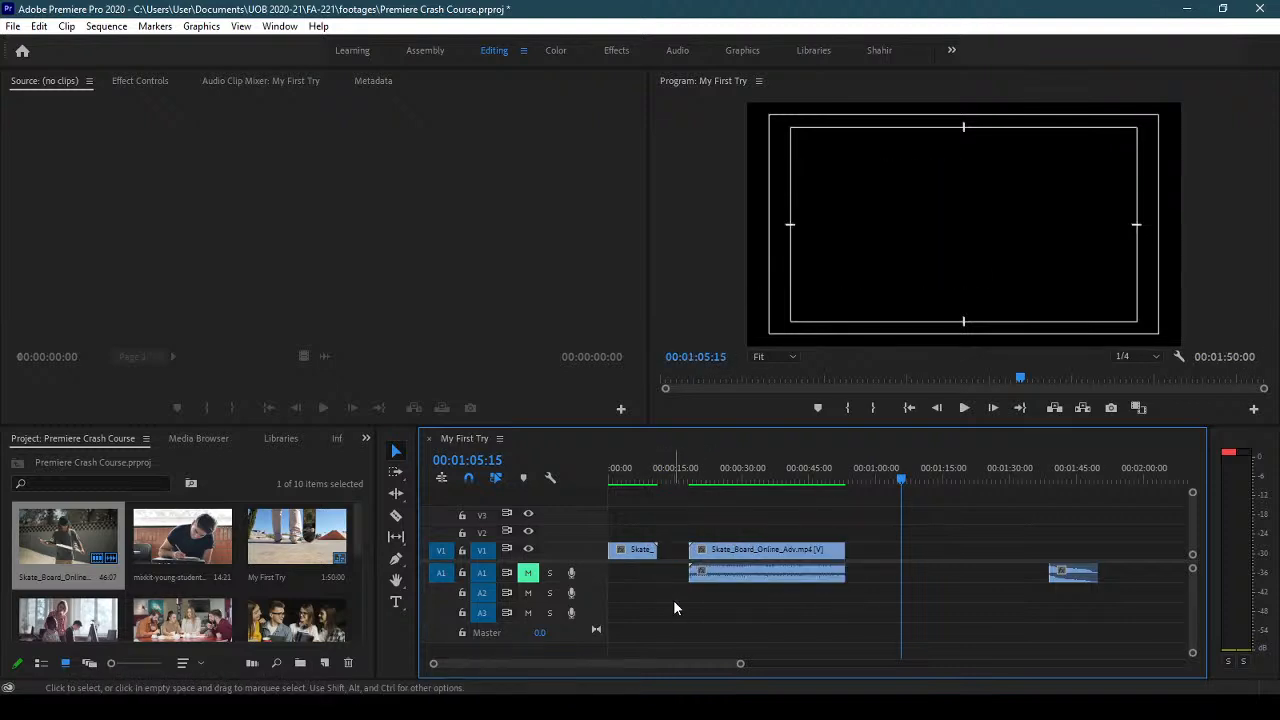
{"action": "key", "text": "ctrl+z"}
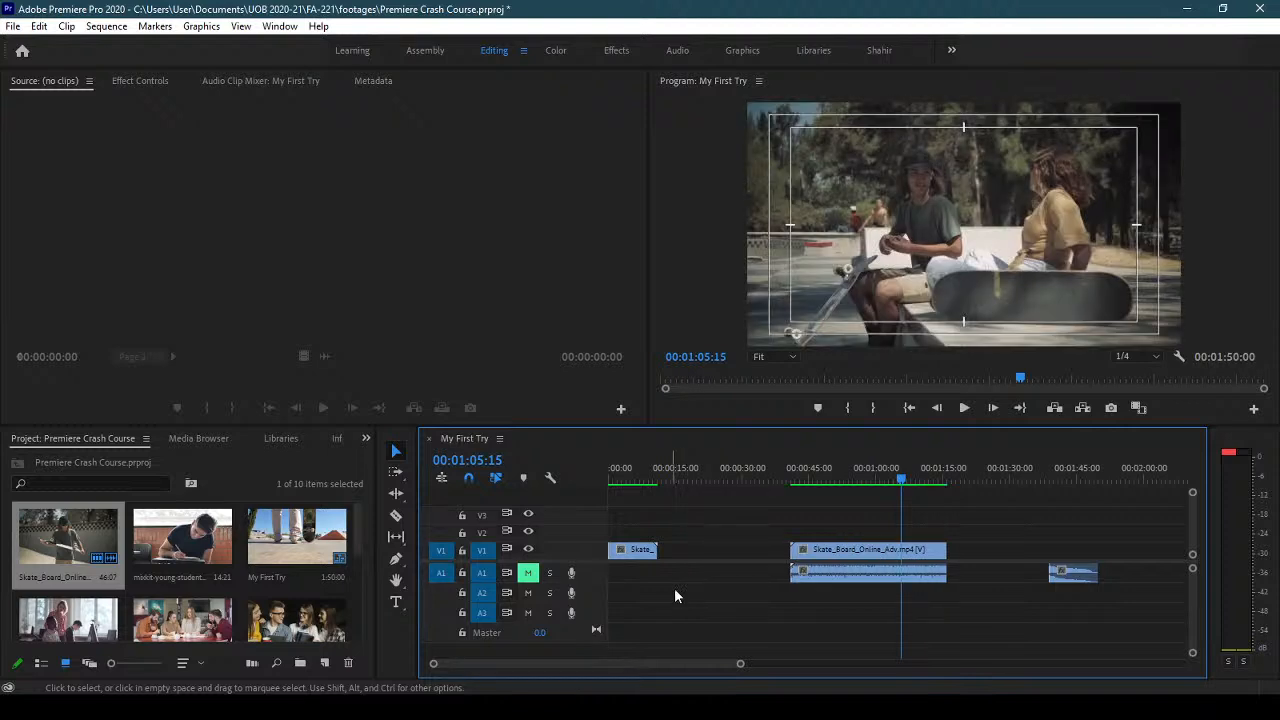
- Delete the empty gap between the two video clips on V1 and the gap before the last audio clip on A1
{"action": "left_click", "coordinate": [686, 555]}
{"action": "right_click", "coordinate": [687, 559]}
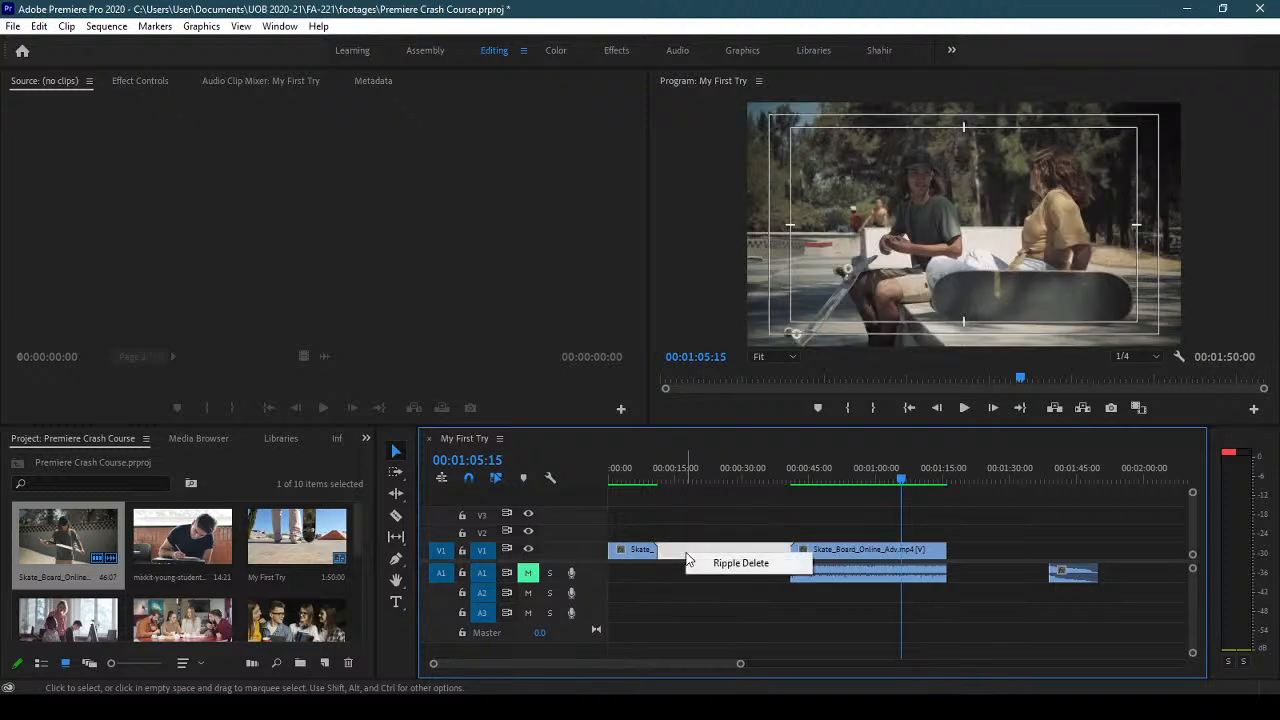
{"action": "left_click", "coordinate": [667, 554]}
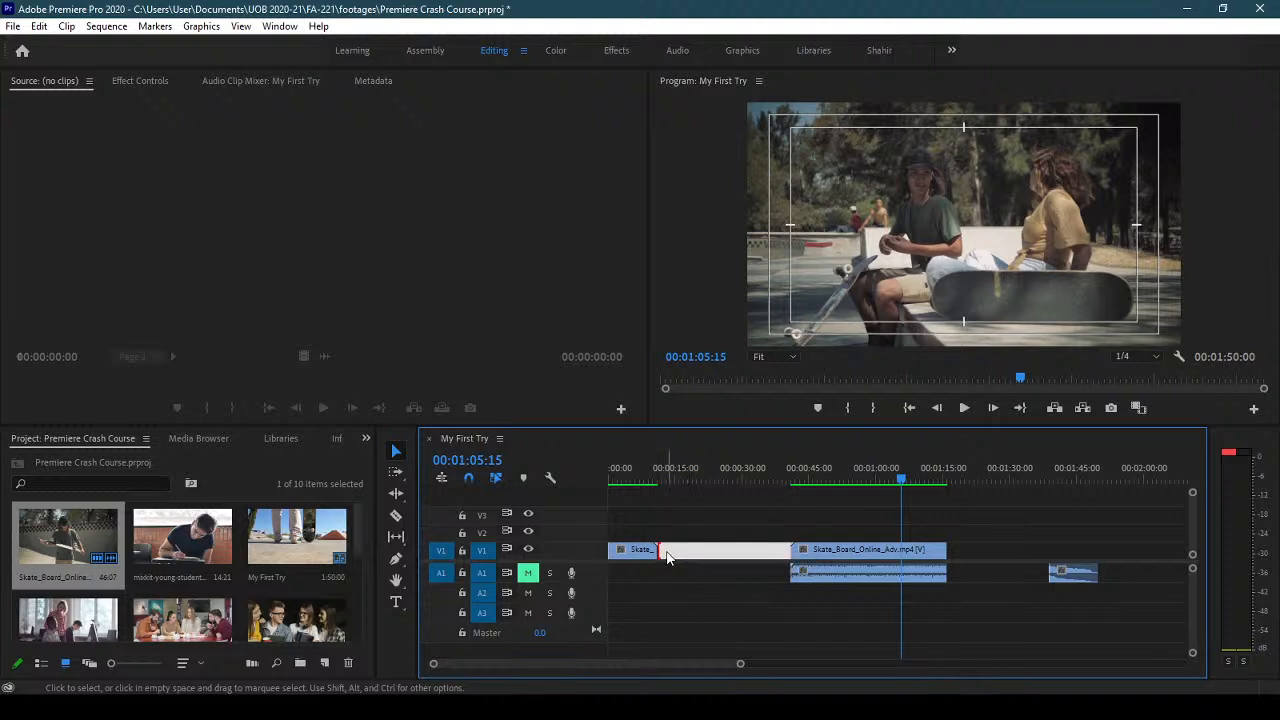
{"action": "left_click", "coordinate": [715, 549]}
{"action": "key", "text": "Delete"}
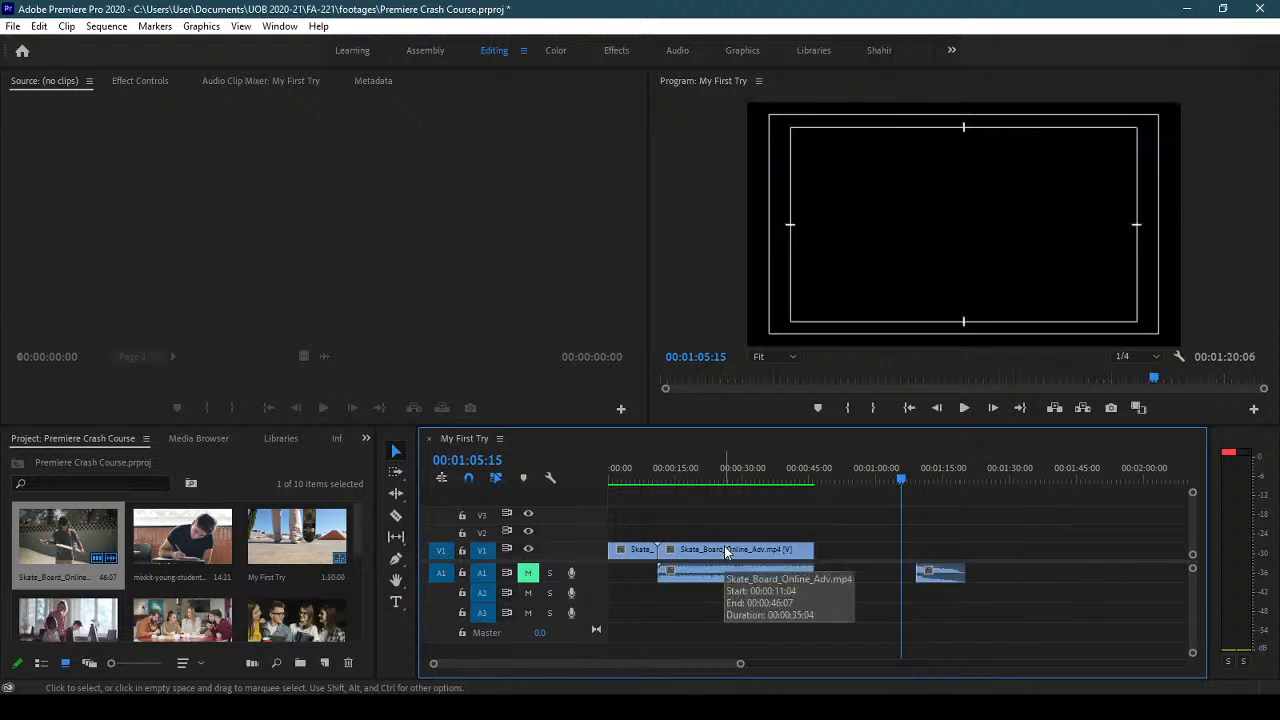
{"action": "left_click", "coordinate": [860, 576]}
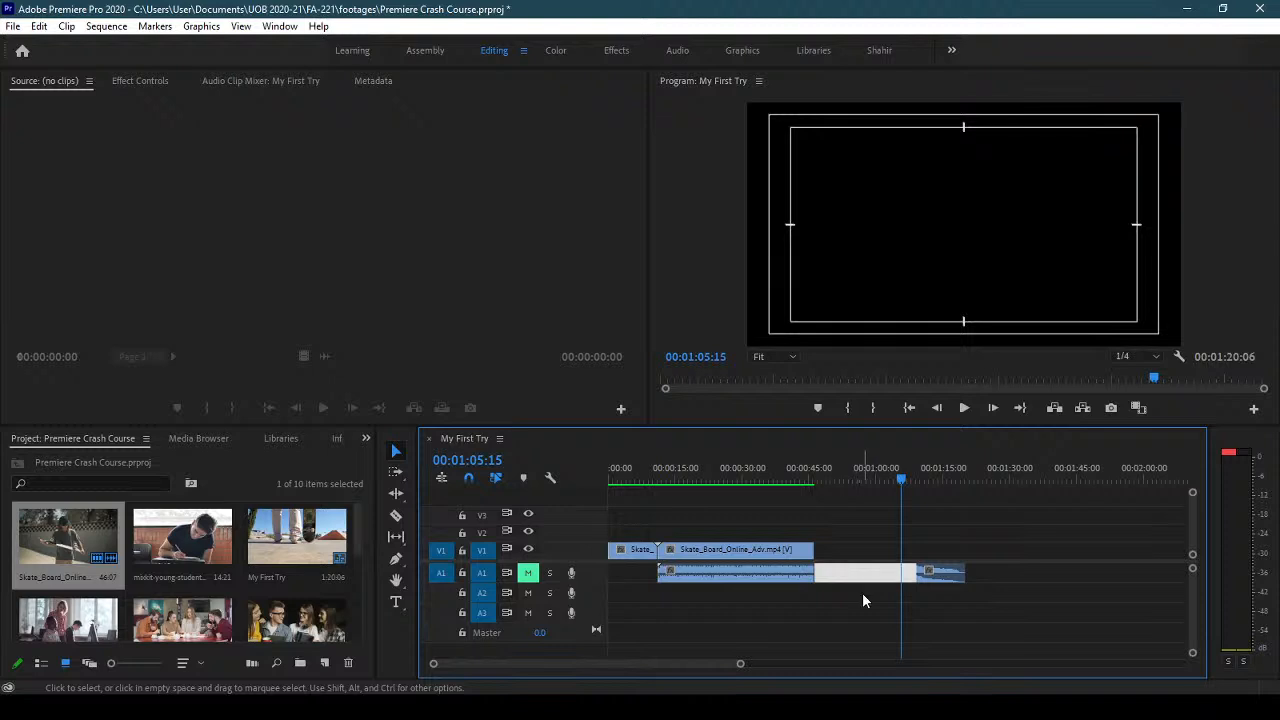
{"action": "key", "text": "Delete"}
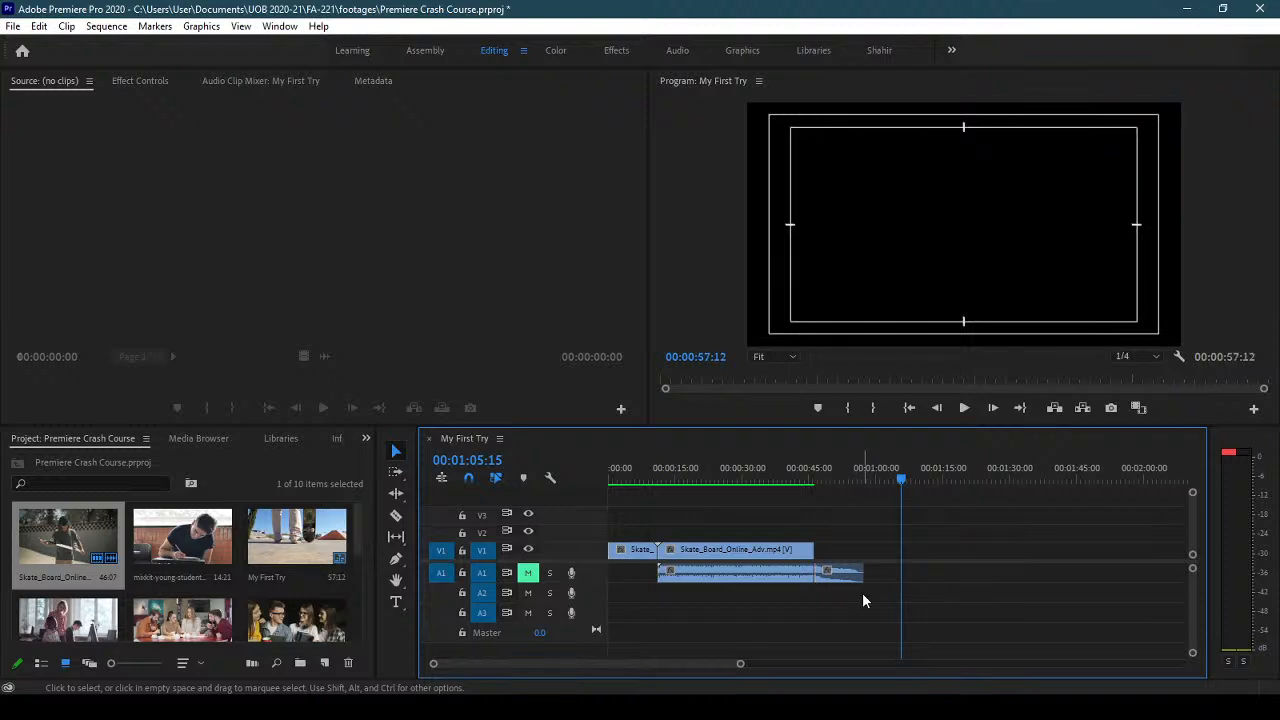
- Unlink the second skateboard clip's video and audio, and shift both A1 audio clips to the start of the sequence
{"action": "left_click", "coordinate": [743, 581]}
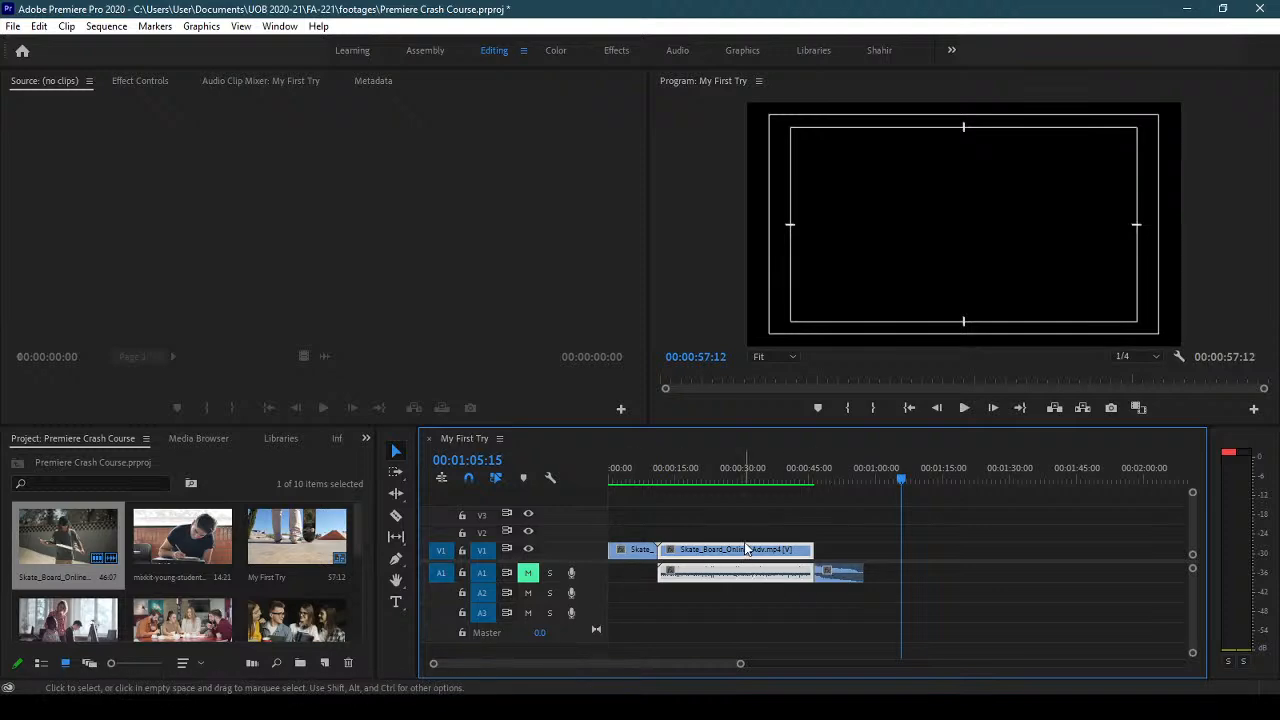
{"action": "right_click", "coordinate": [725, 552]}
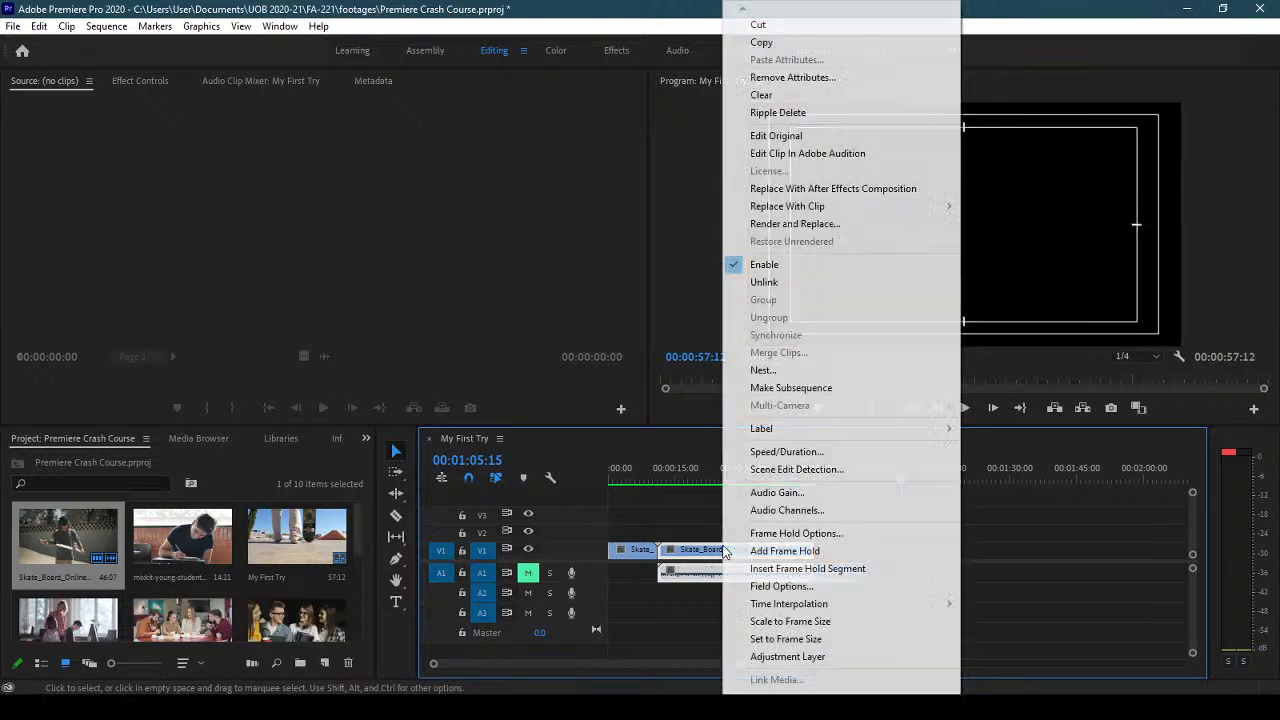
{"action": "left_click", "coordinate": [812, 283]}
{"action": "left_click_drag", "start_coordinate": [866, 623], "coordinate": [683, 580]}
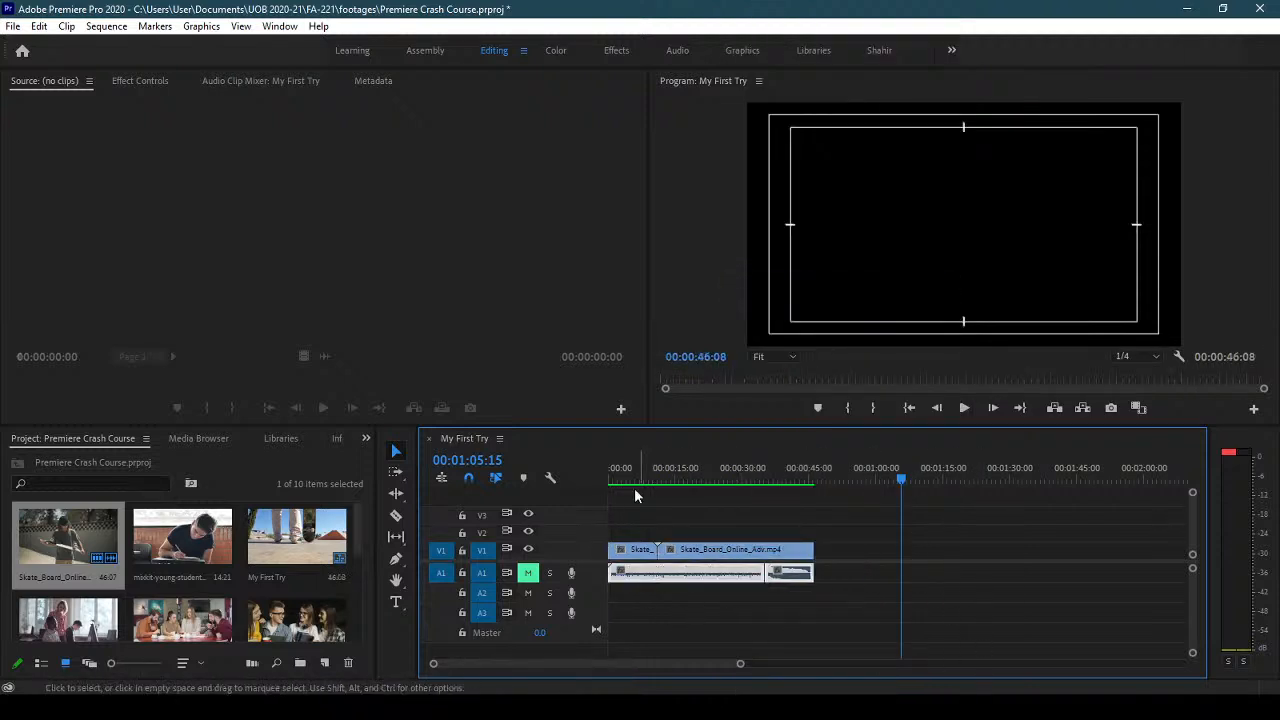
{"action": "left_click", "coordinate": [610, 470]}
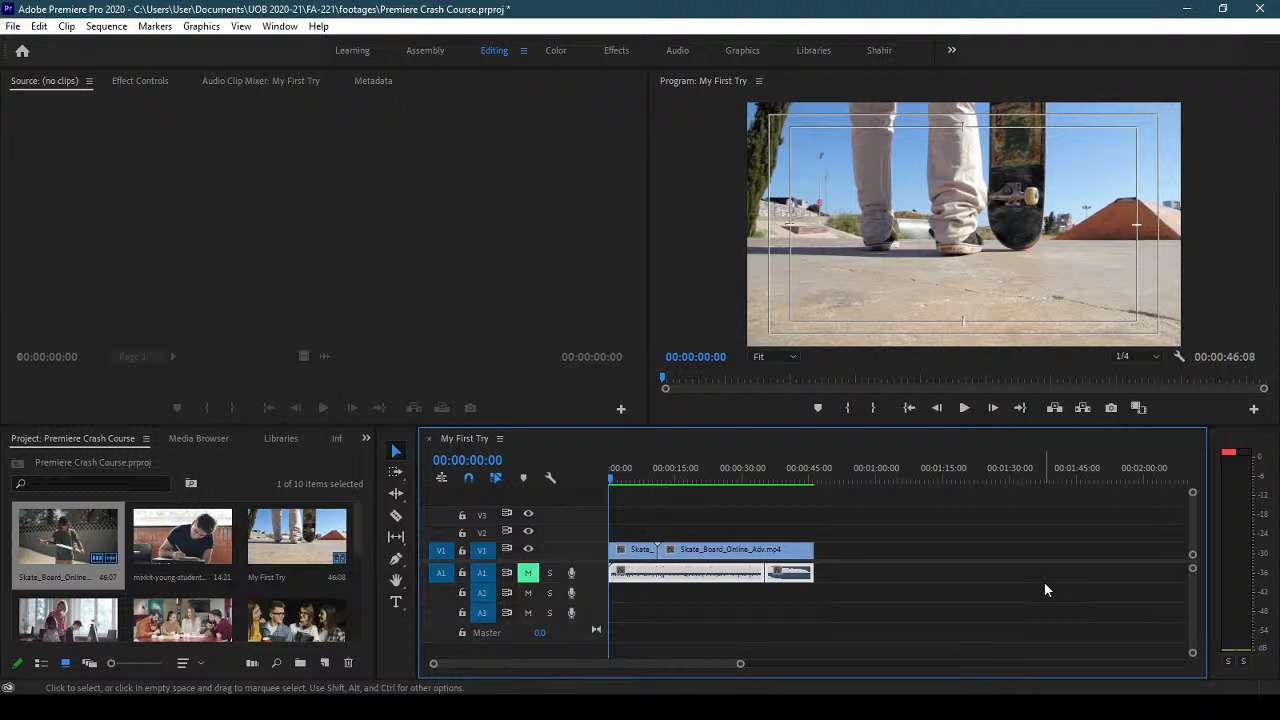
{"action": "left_click", "coordinate": [1001, 618]}
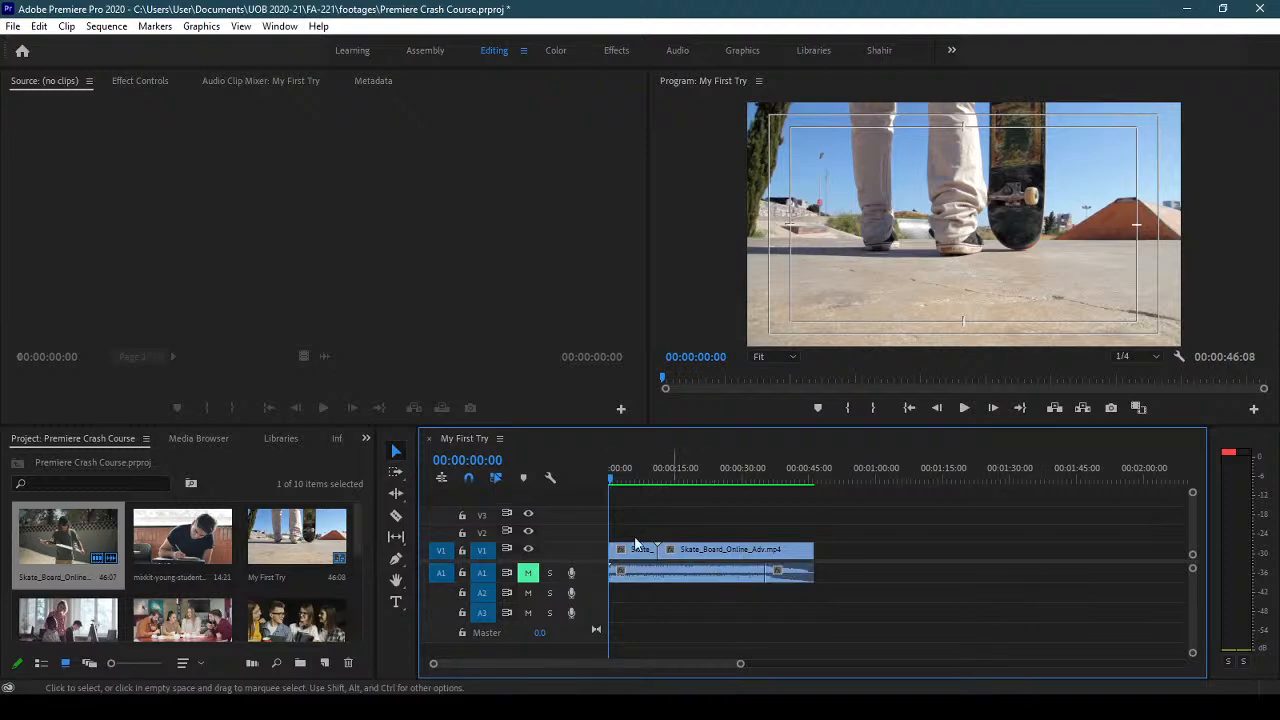
- Select all clips from the first one onward with the Track Select Forward Tool, and clear the selection
{"action": "left_click", "coordinate": [396, 474]}
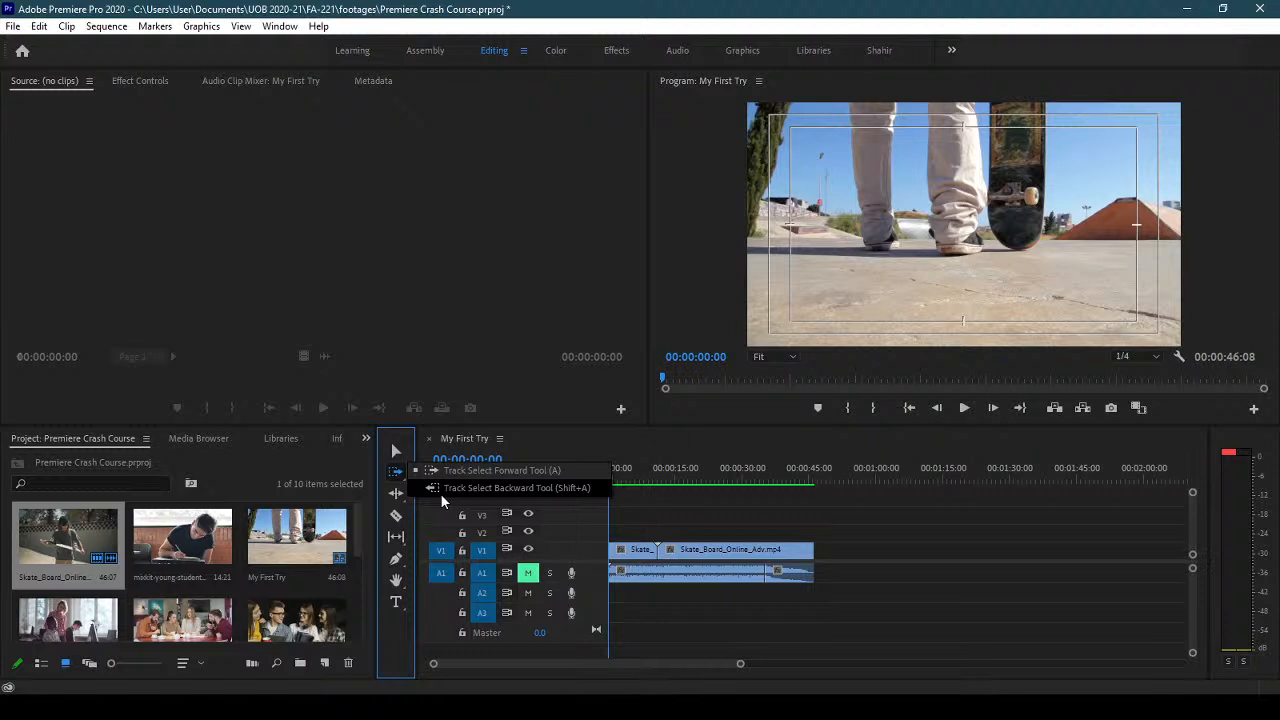
{"action": "left_click", "coordinate": [460, 471]}
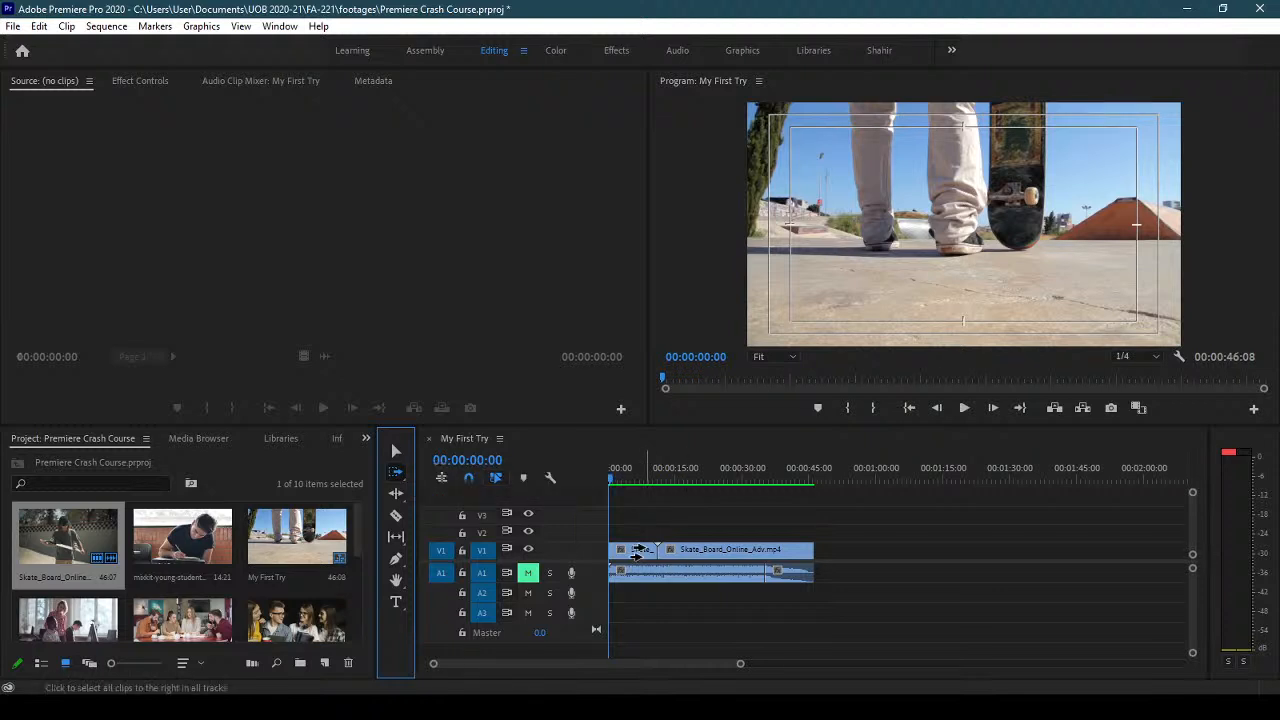
{"action": "left_click", "coordinate": [638, 550]}
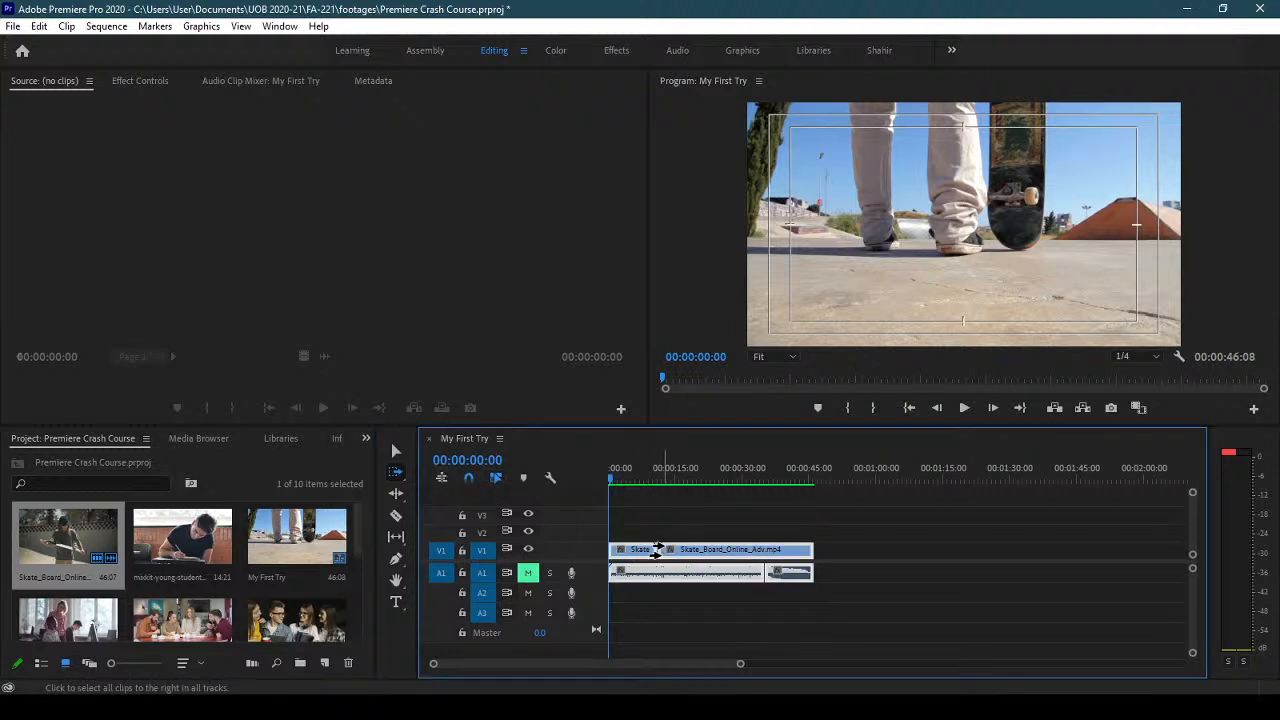
{"action": "left_click", "coordinate": [864, 545]}
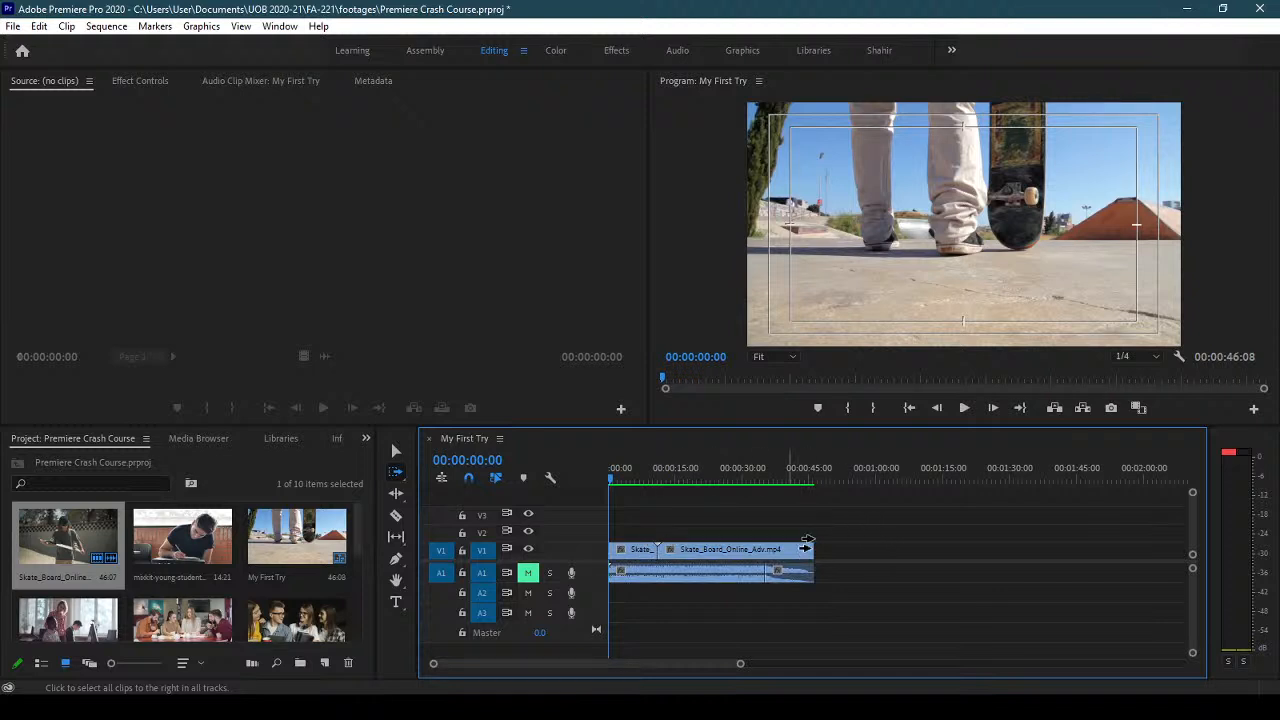
- Try shifting all clips about 29 seconds later and deleting them, and undo both edits
{"action": "left_click_drag", "start_coordinate": [643, 548], "coordinate": [765, 548]}
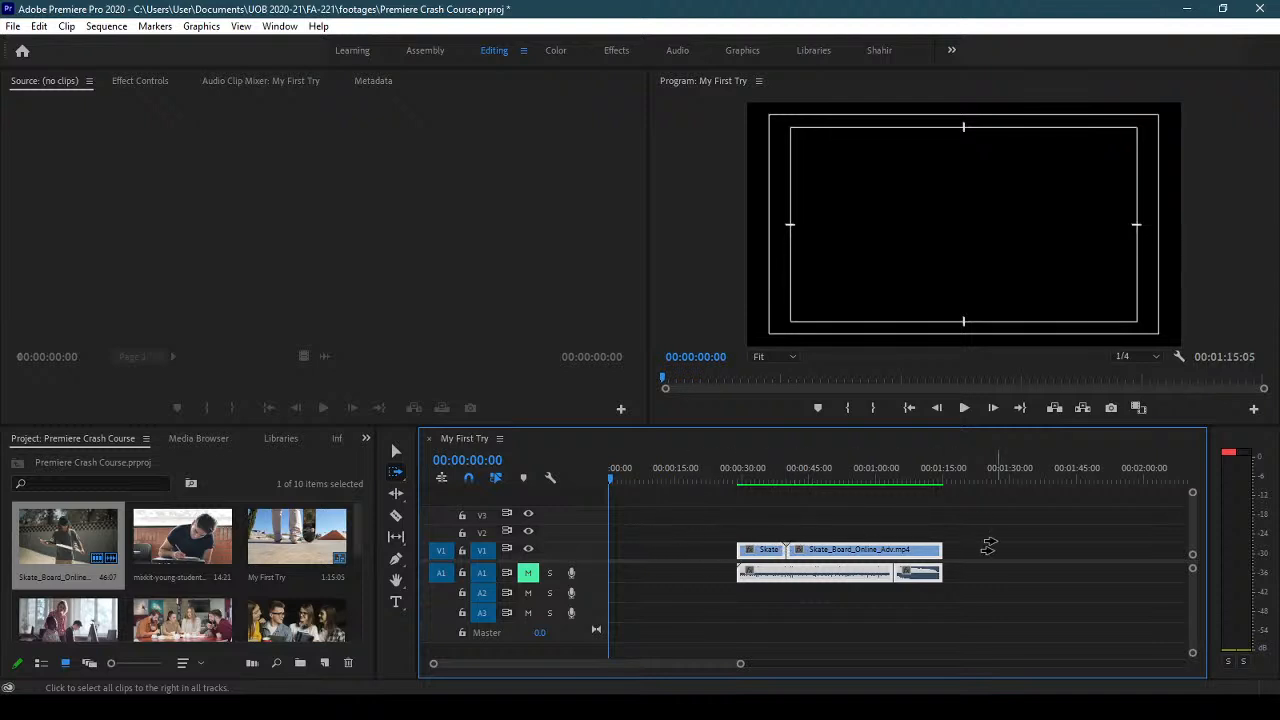
{"action": "key", "text": "Delete"}
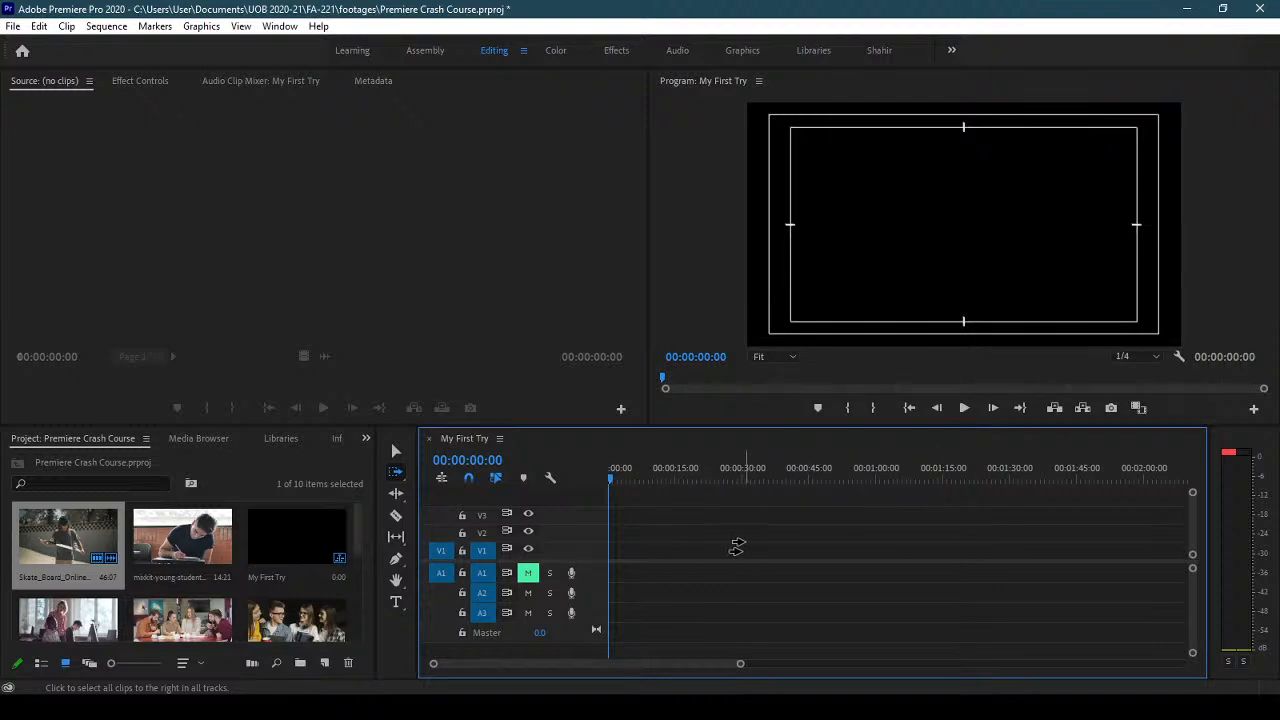
{"action": "key", "text": "ctrl+z"}
{"action": "key", "text": "ctrl+z"}
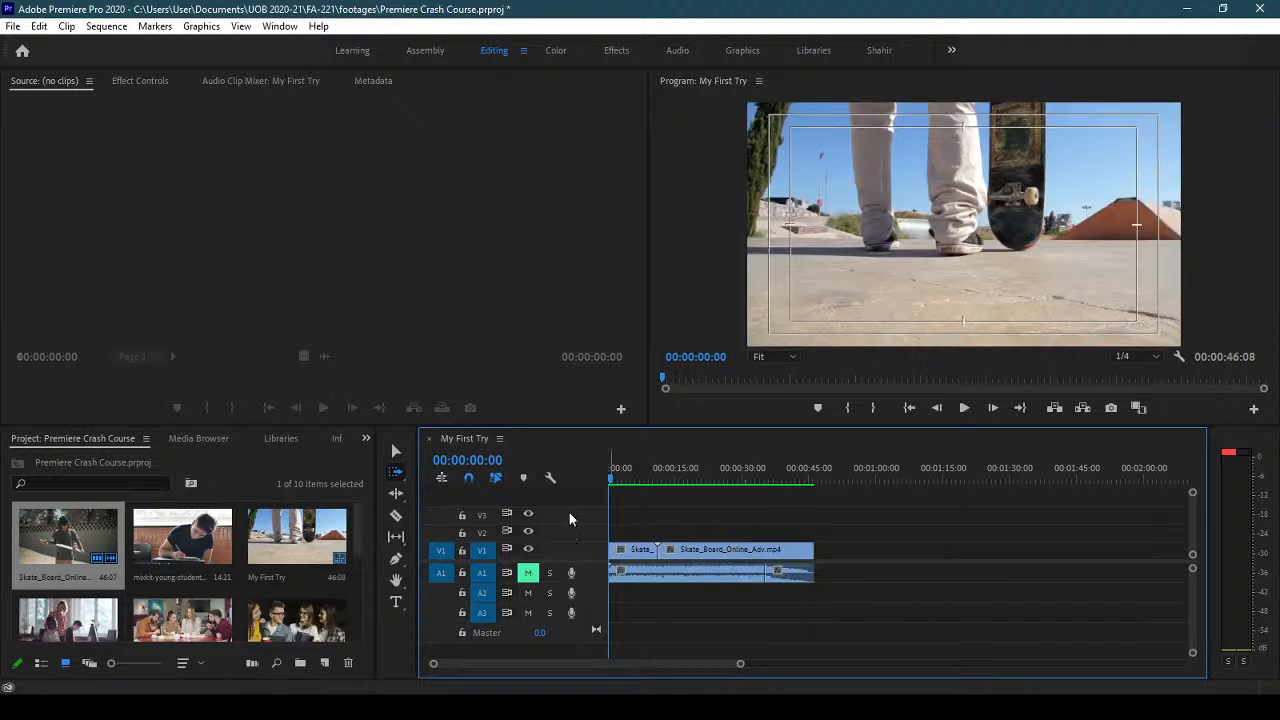
- Use the Track Select Backward Tool to select clips back from the first video clip, and again from the last audio clip
{"action": "left_click", "coordinate": [397, 471]}
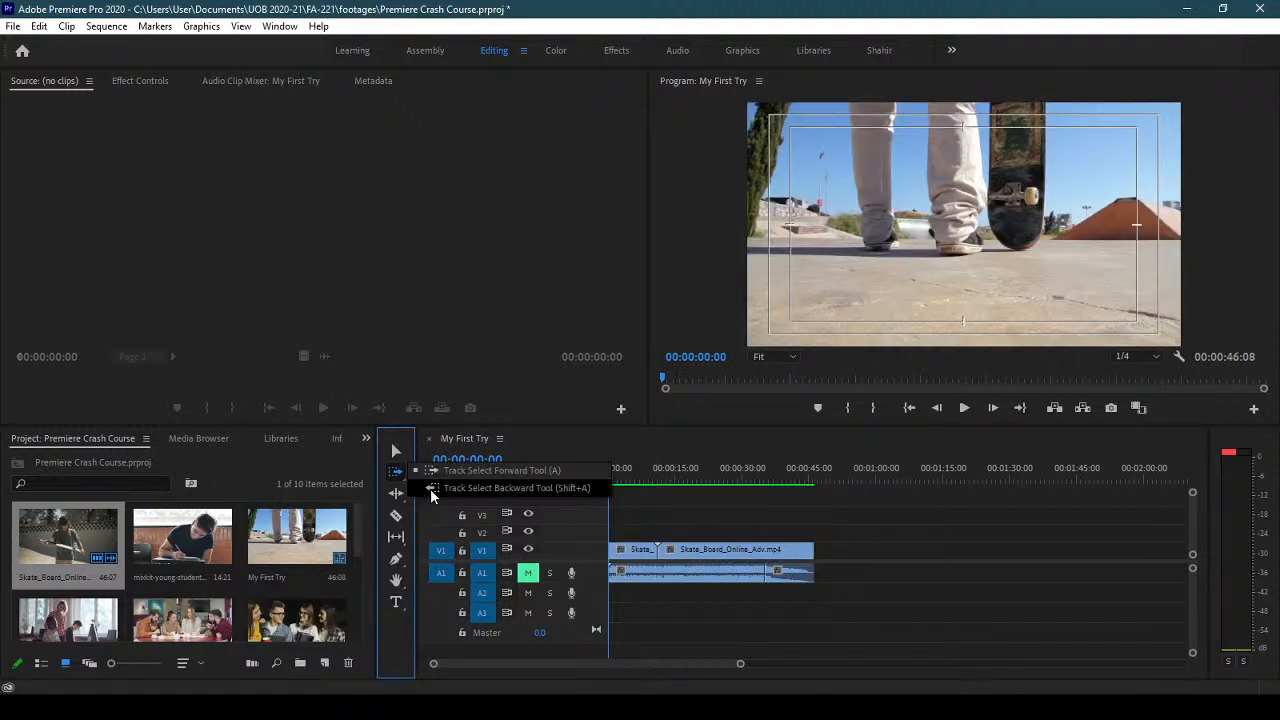
{"action": "left_click", "coordinate": [430, 488]}
{"action": "left_click", "coordinate": [641, 552]}
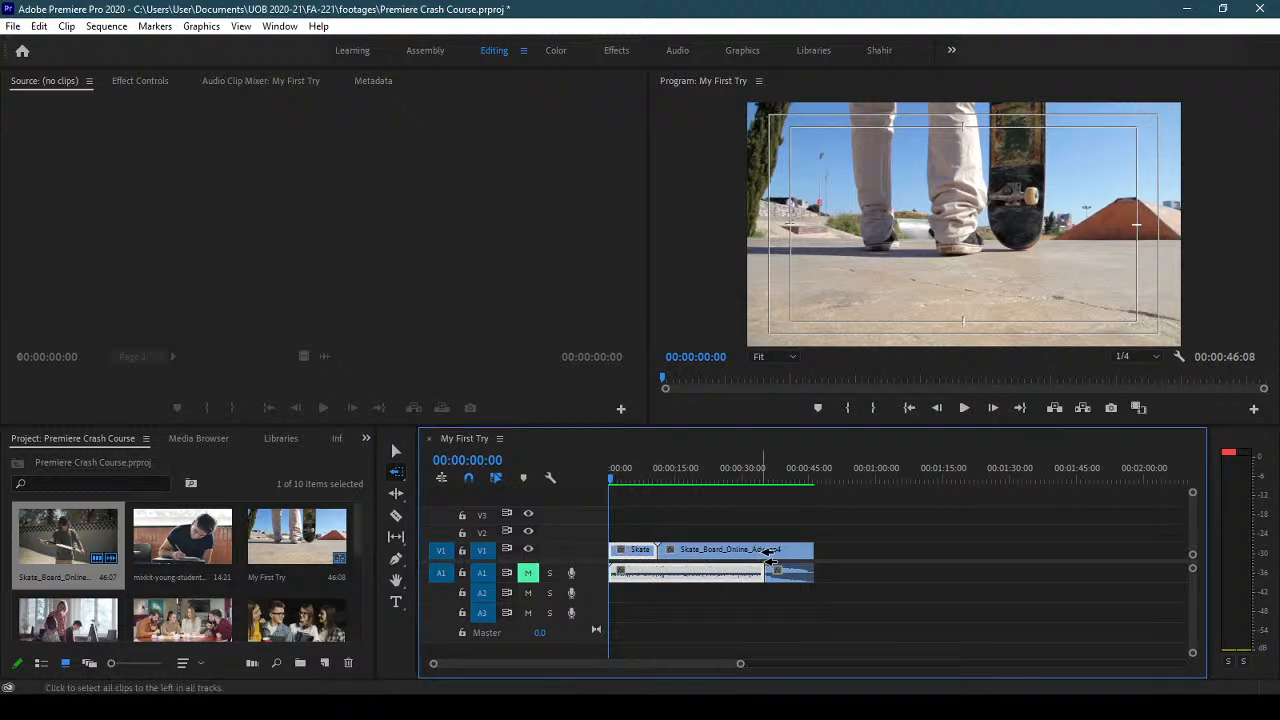
{"action": "left_click", "coordinate": [800, 572]}
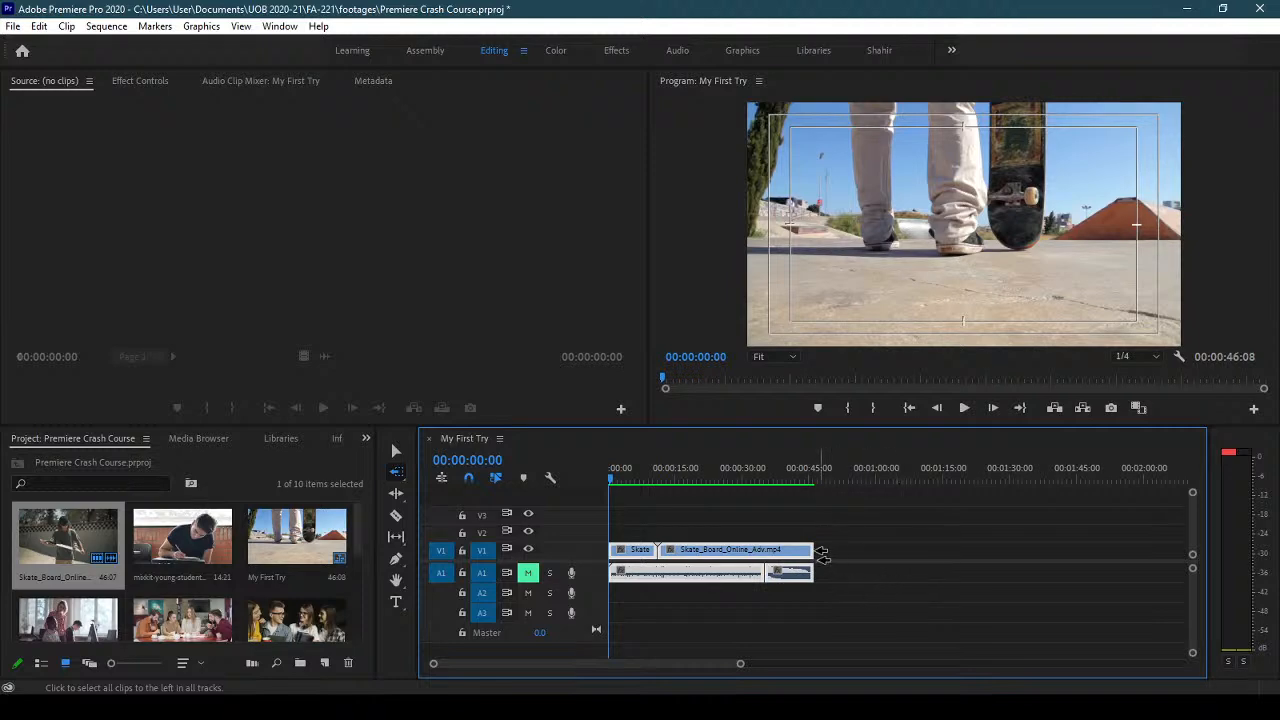
- Marquee-select all the clips with the Selection Tool, and clear the selection
{"action": "left_click", "coordinate": [396, 451]}
{"action": "left_click_drag", "start_coordinate": [891, 602], "coordinate": [630, 525]}
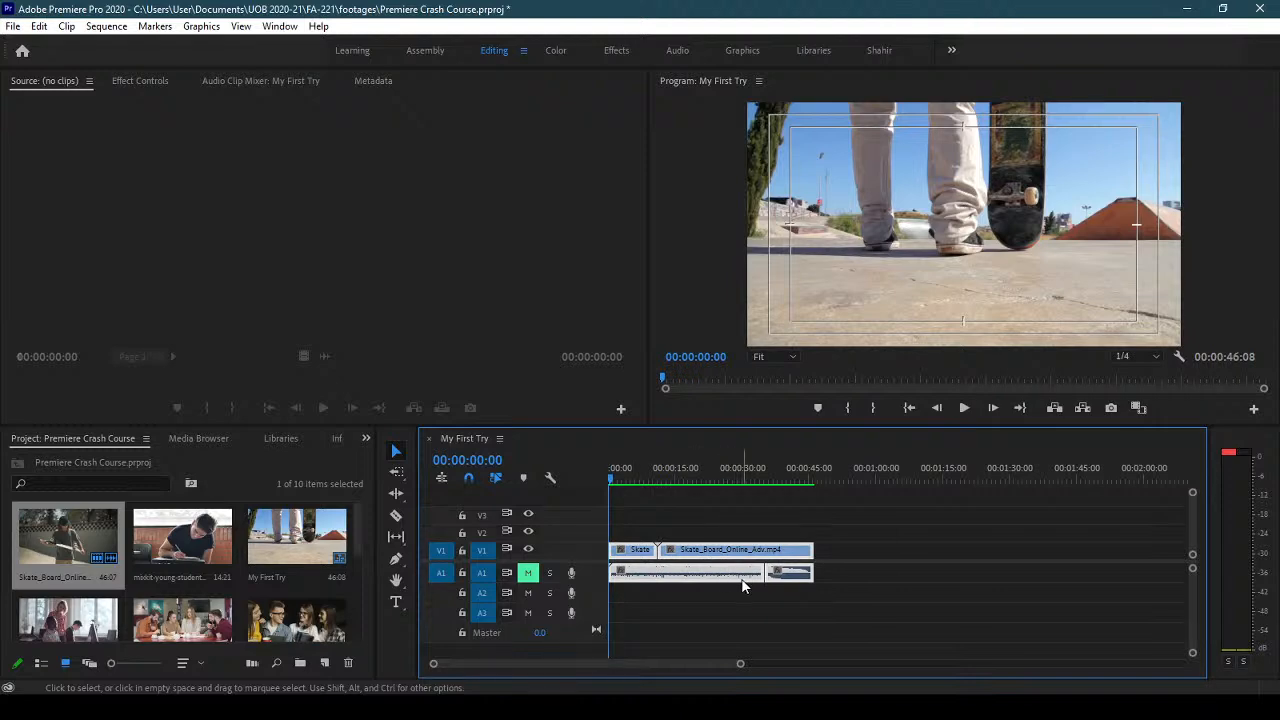
{"action": "left_click", "coordinate": [754, 591]}
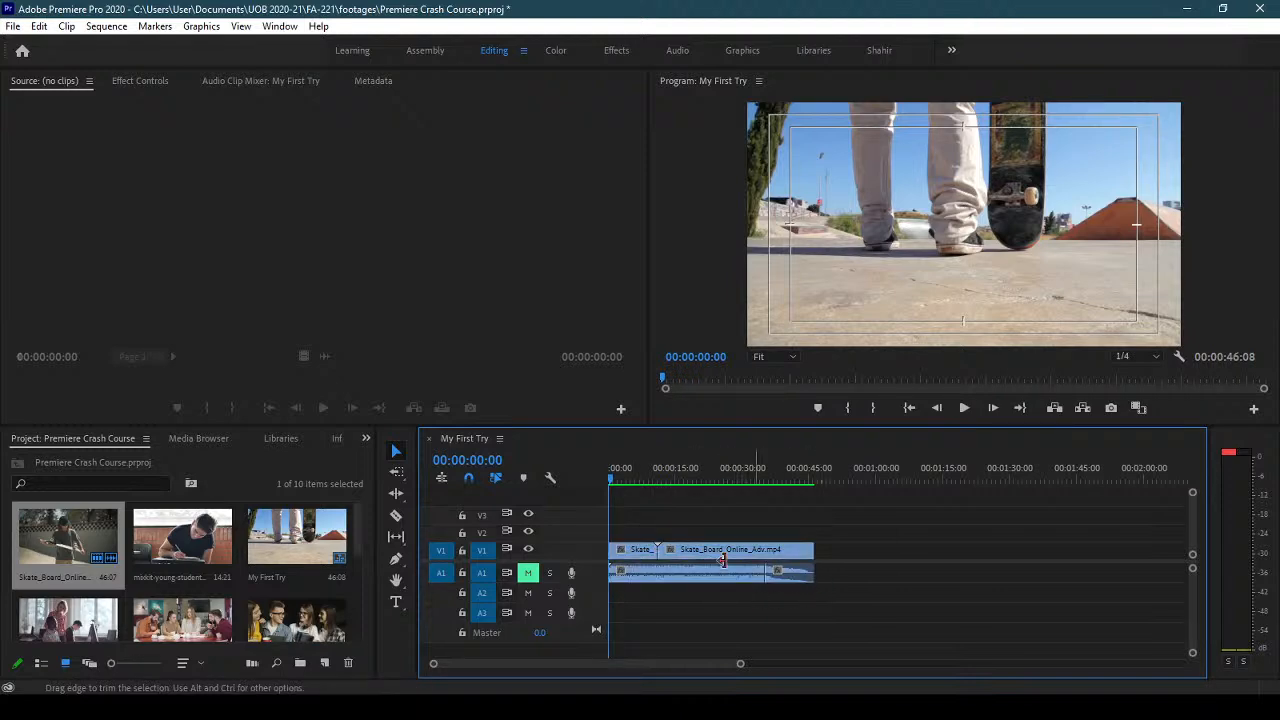
- Split the second skateboard clip and its audio with the Razor Tool at about 19, 25 and 35 seconds
{"action": "left_click", "coordinate": [396, 515]}
{"action": "left_click", "coordinate": [765, 550]}
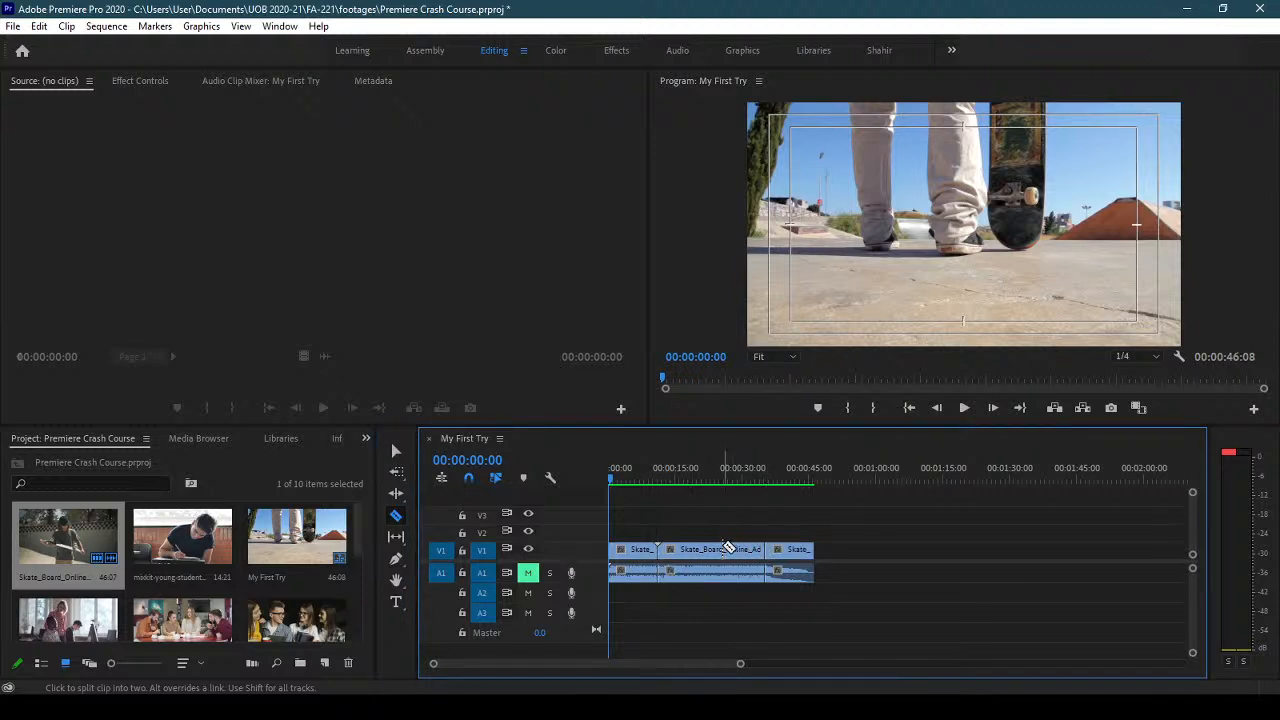
{"action": "left_click", "coordinate": [692, 572]}
- Use the Track Select Forward Tool to select everything from the first, third and fourth clips onward in turn, clearing the selection in between
{"action": "left_click", "coordinate": [396, 494]}
{"action": "left_click", "coordinate": [396, 471]}
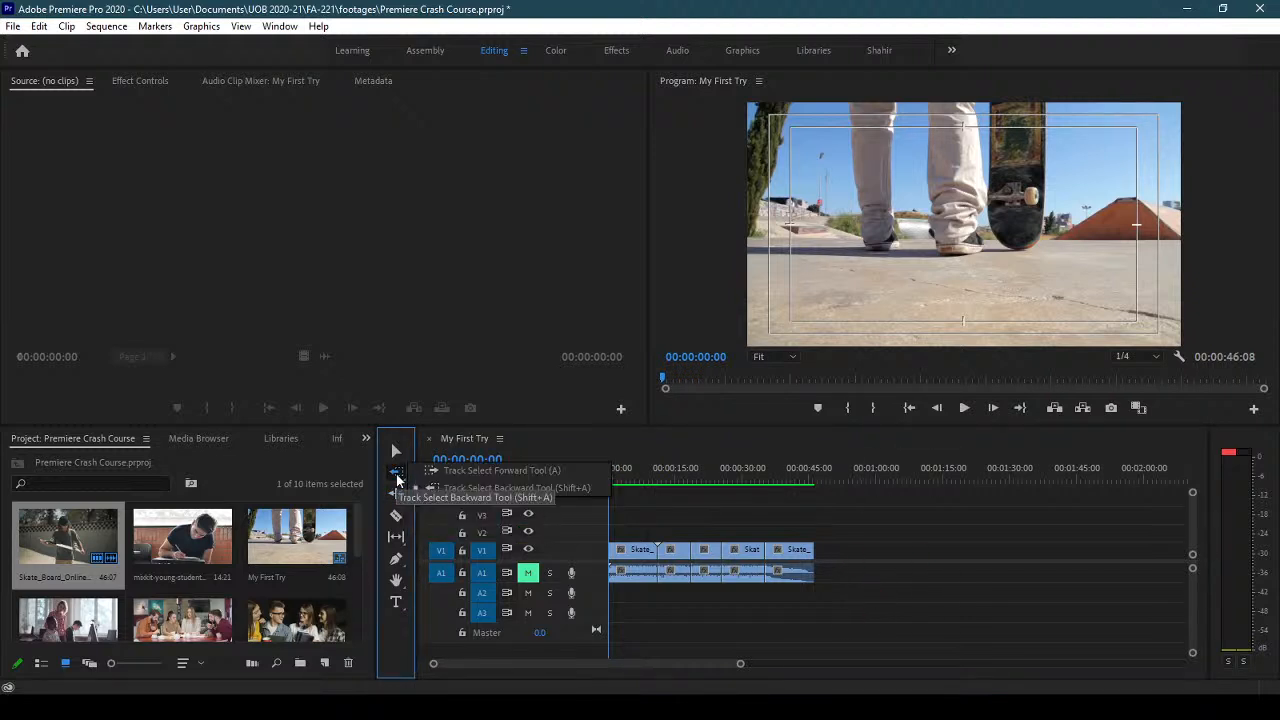
{"action": "left_click", "coordinate": [449, 473]}
{"action": "left_click", "coordinate": [641, 549]}
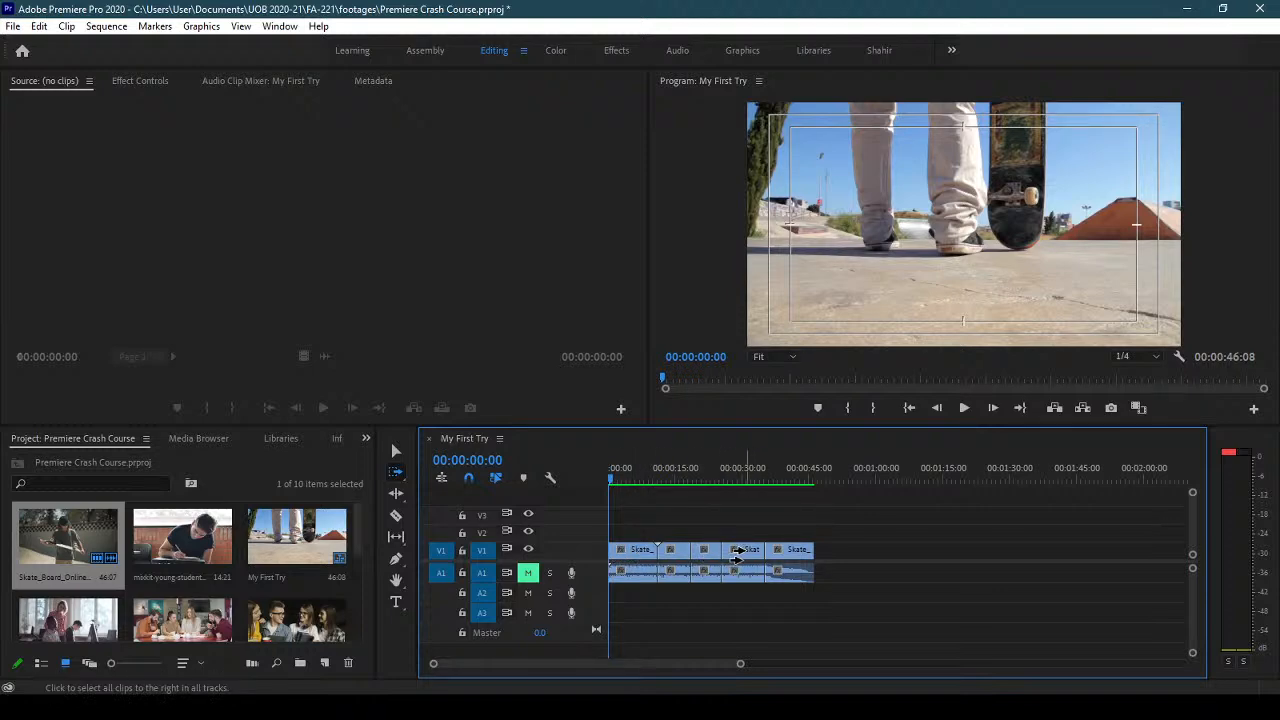
{"action": "left_click", "coordinate": [704, 550]}
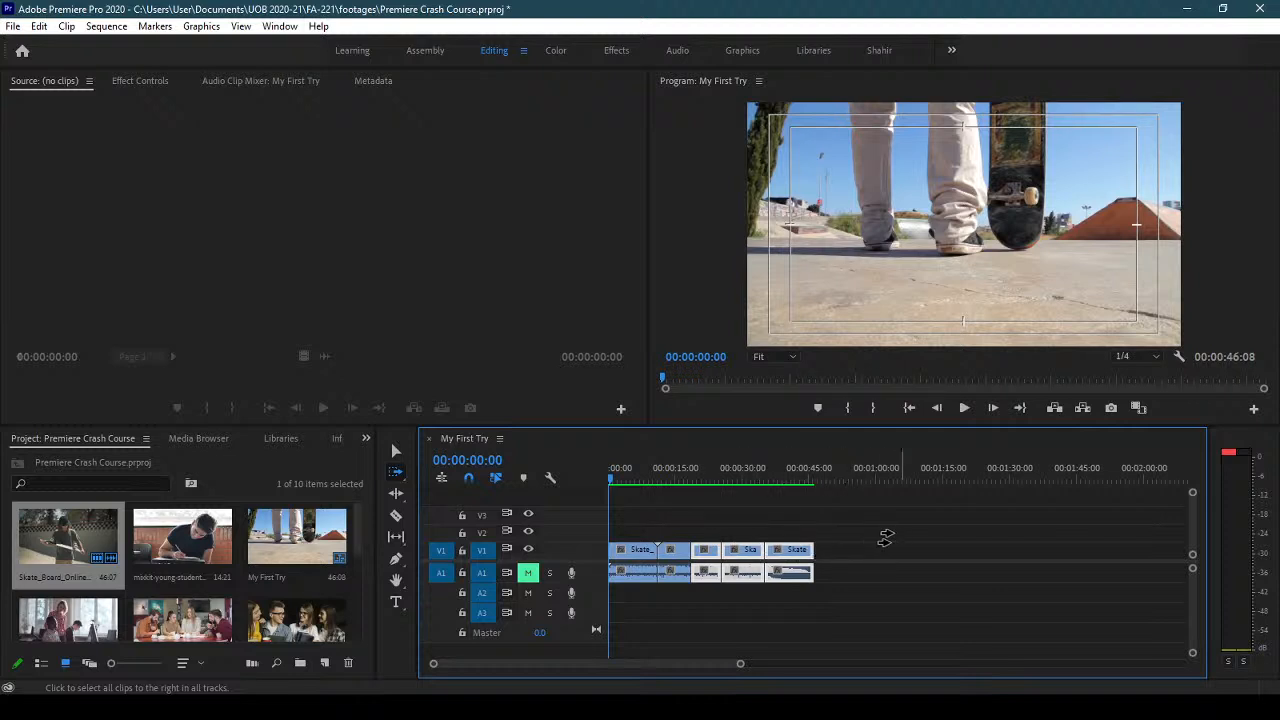
{"action": "left_click", "coordinate": [855, 558]}
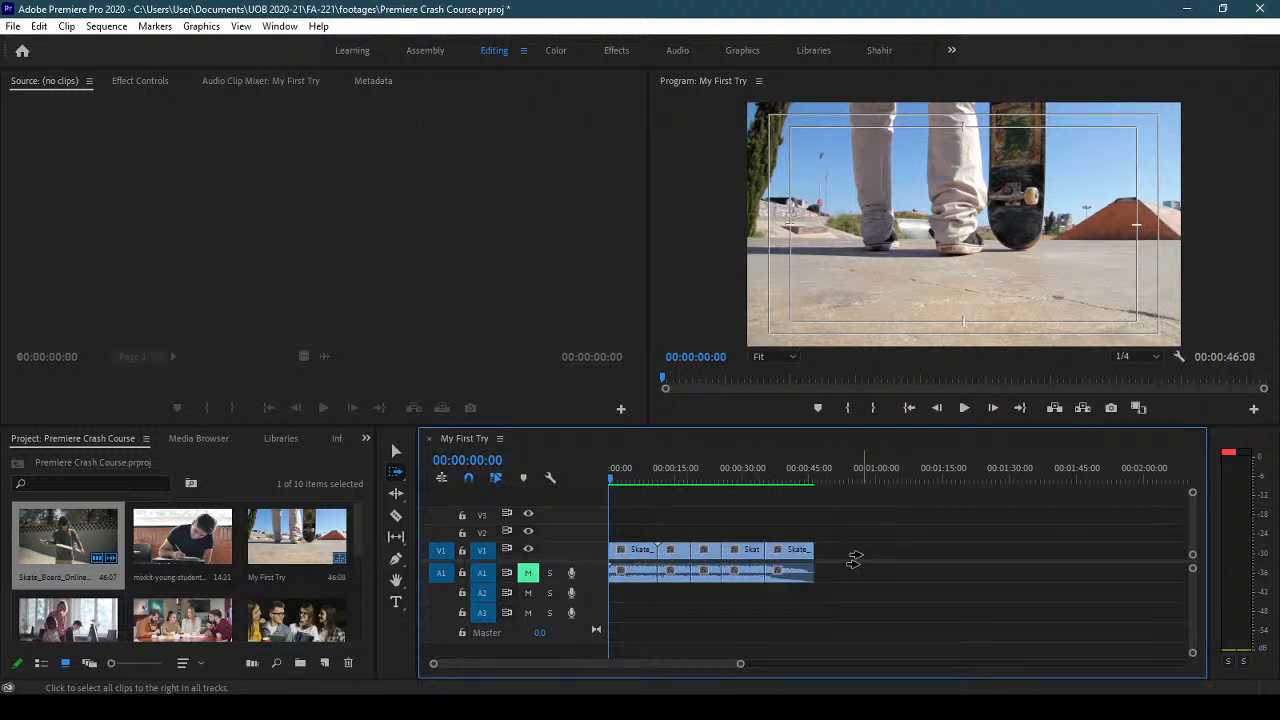
{"action": "left_click", "coordinate": [750, 551]}
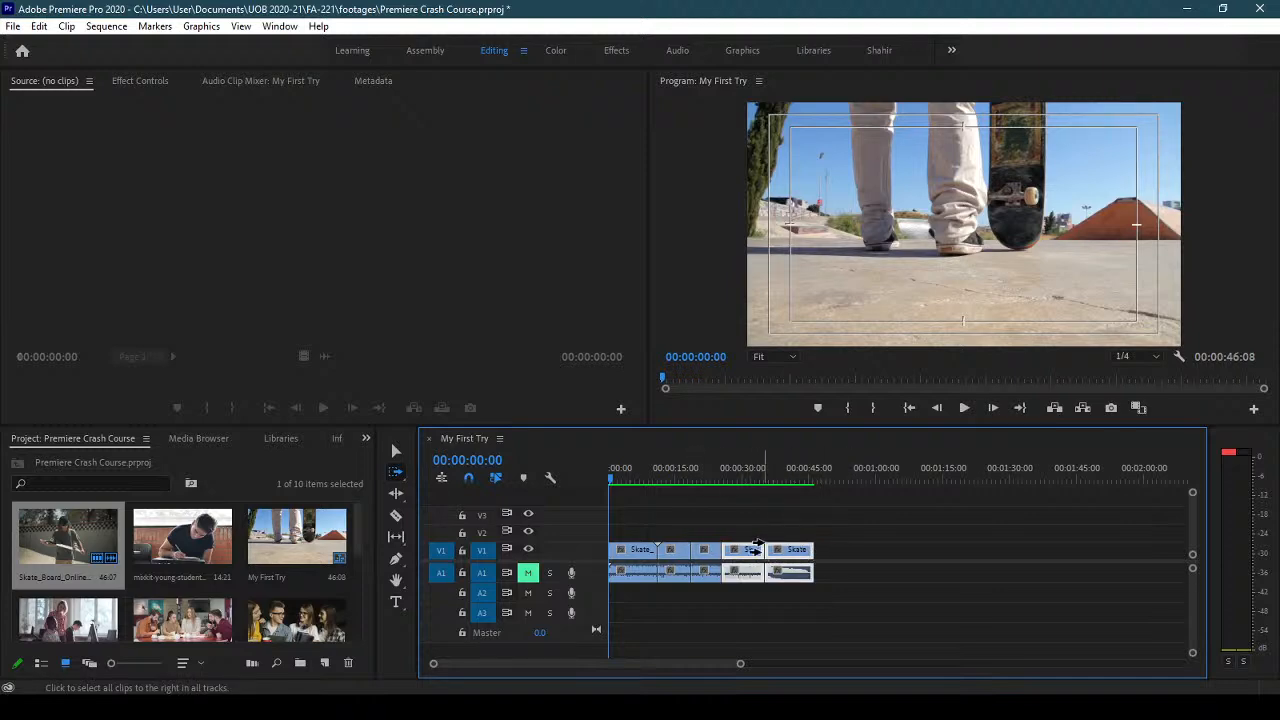
- Use the Track Select Backward Tool to select the third clip and everything before it, and then every clip in the sequence
{"action": "left_click", "coordinate": [394, 474]}
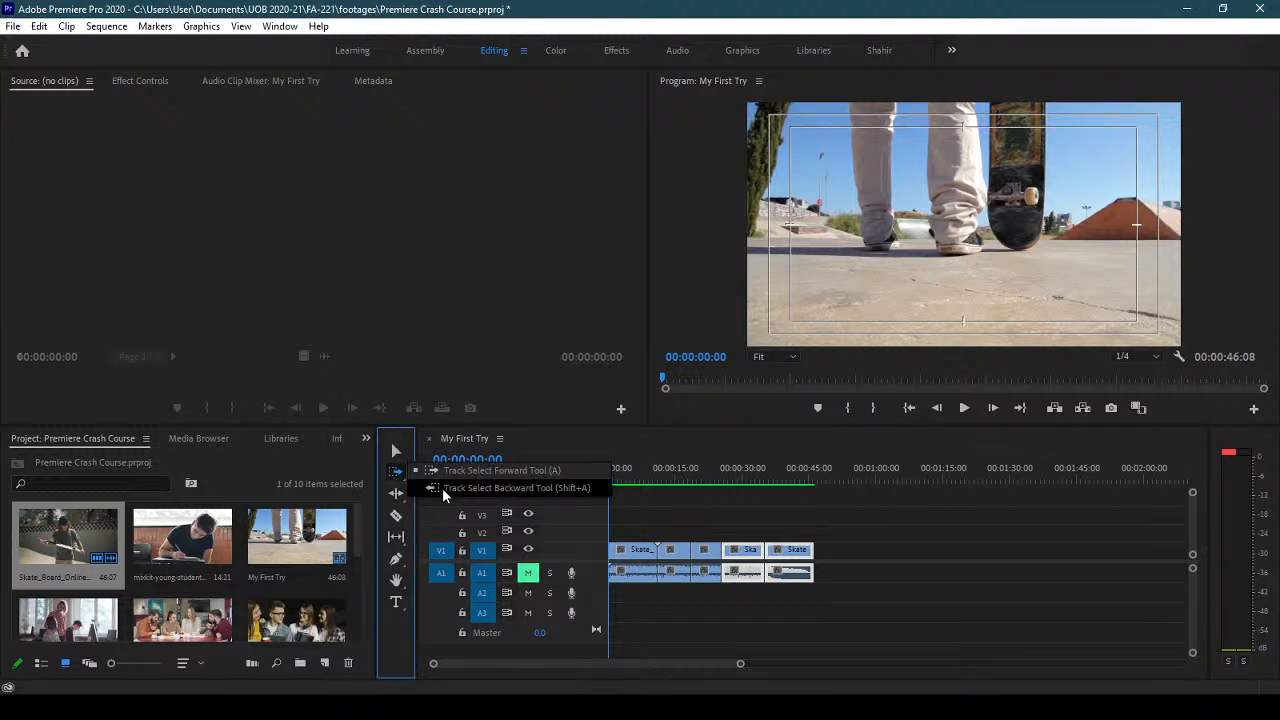
{"action": "left_click", "coordinate": [442, 488]}
{"action": "left_click", "coordinate": [792, 648]}
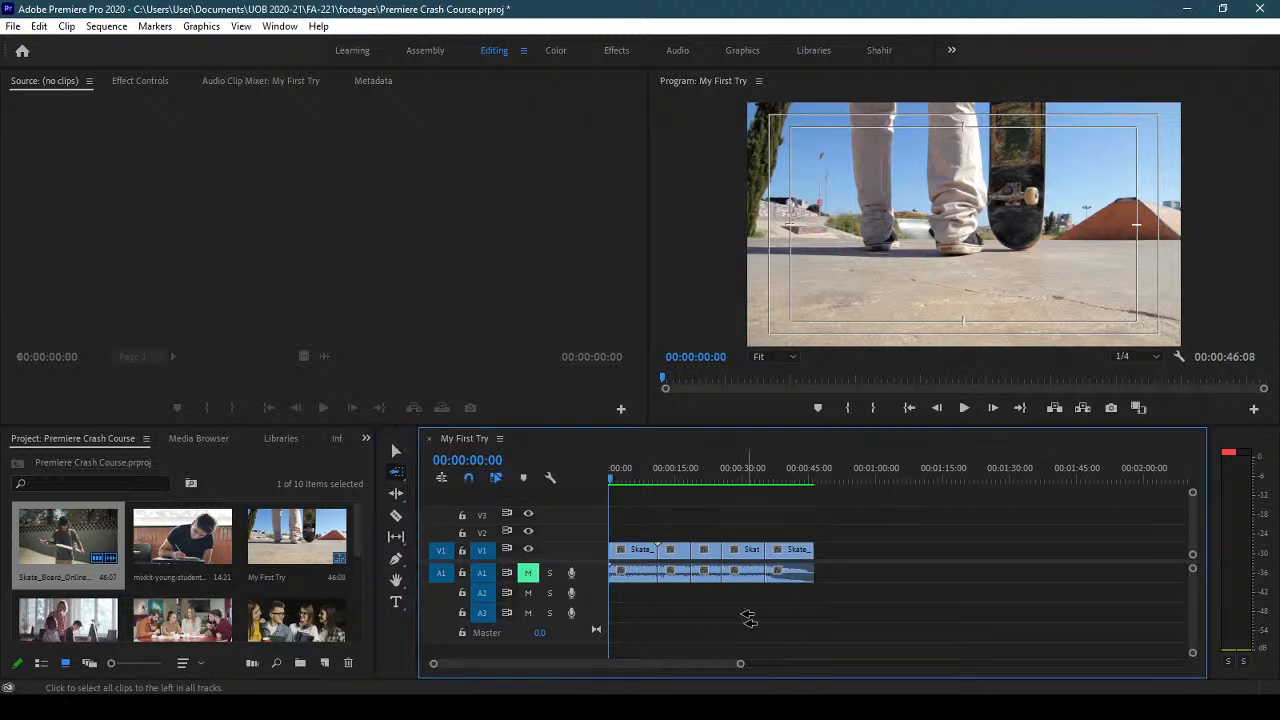
{"action": "left_click", "coordinate": [701, 553]}
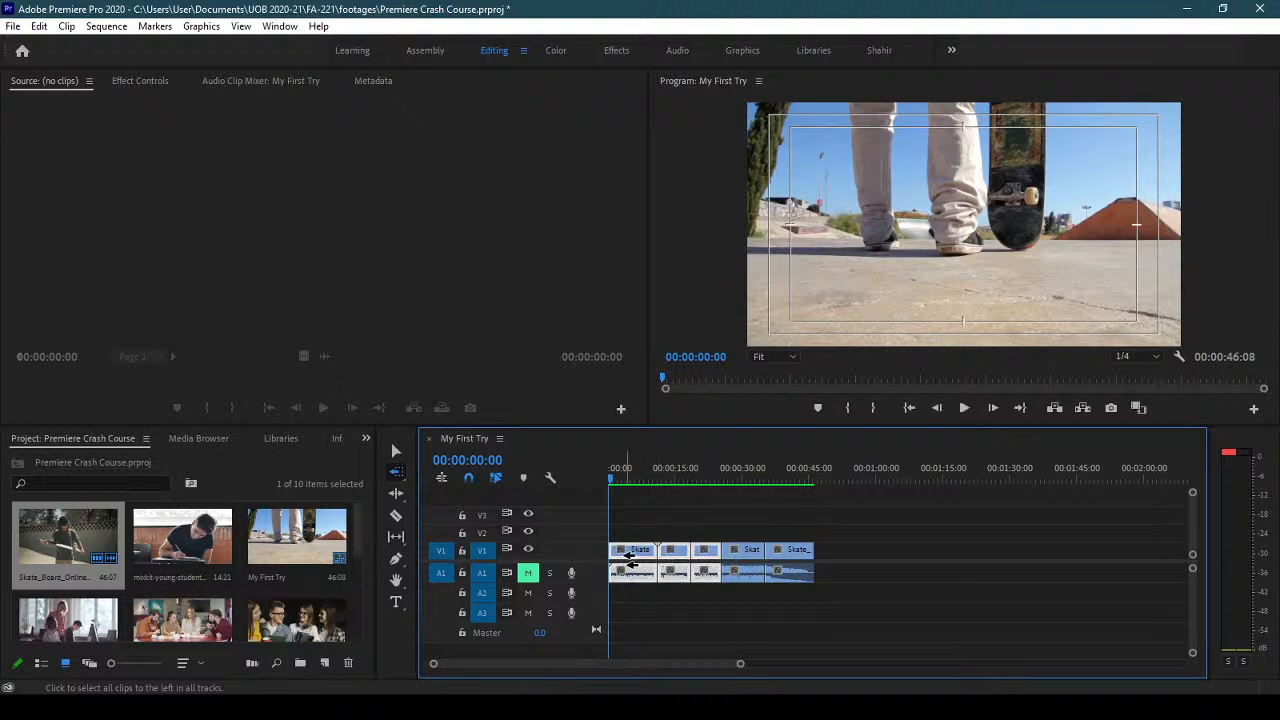
{"action": "left_click", "coordinate": [920, 596]}
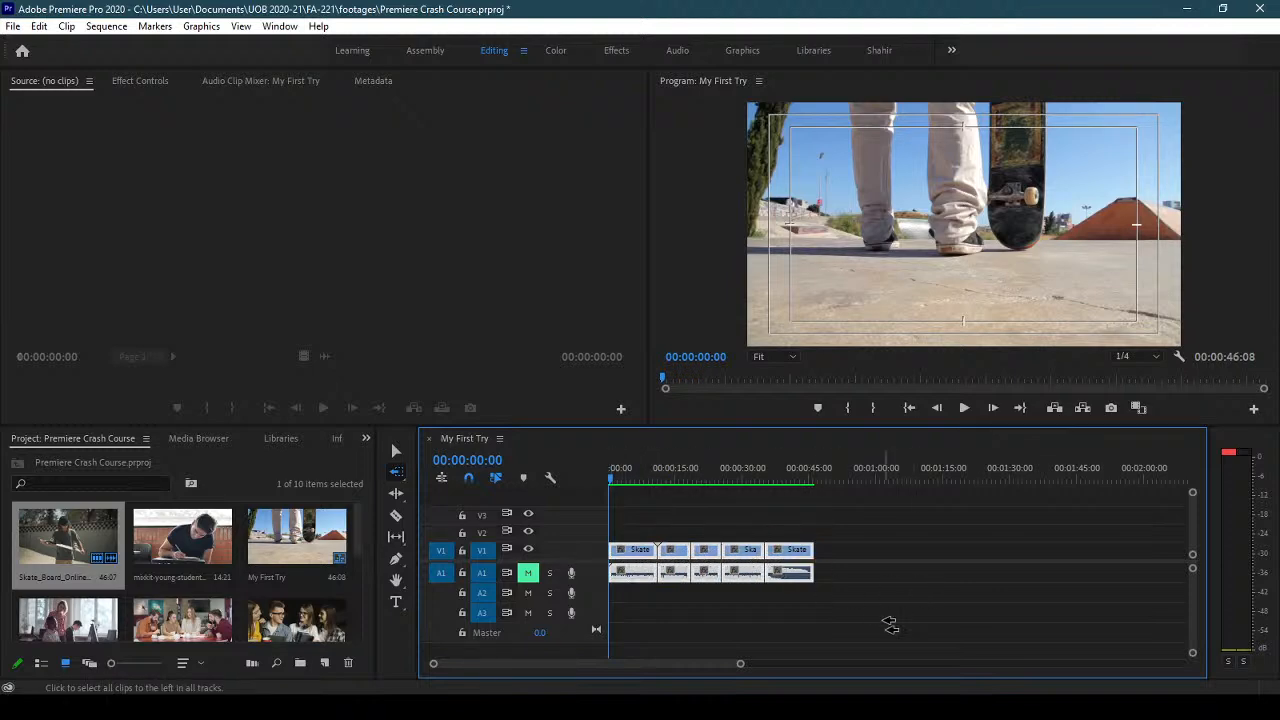
- Select every clip in the sequence from the last clip with the Track Select Backward Tool, and clear the selection
{"action": "key", "text": "v"}
{"action": "left_click", "coordinate": [825, 528]}
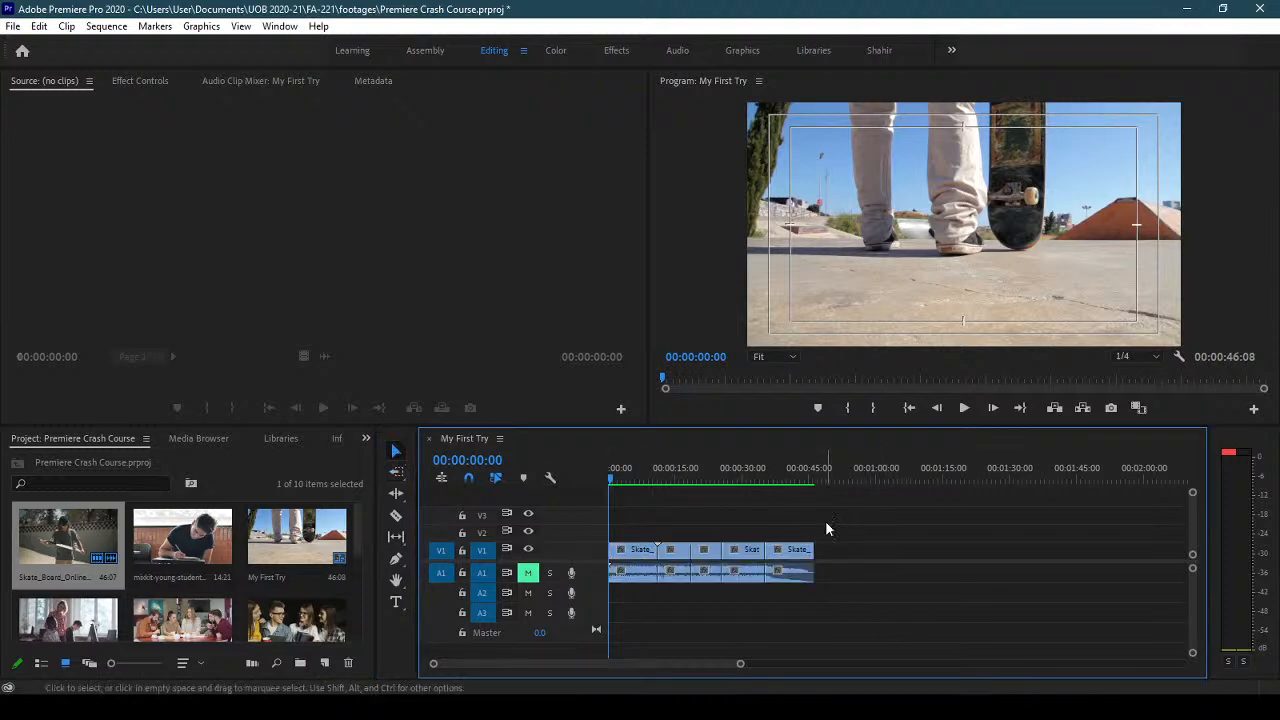
{"action": "left_click", "coordinate": [396, 471]}
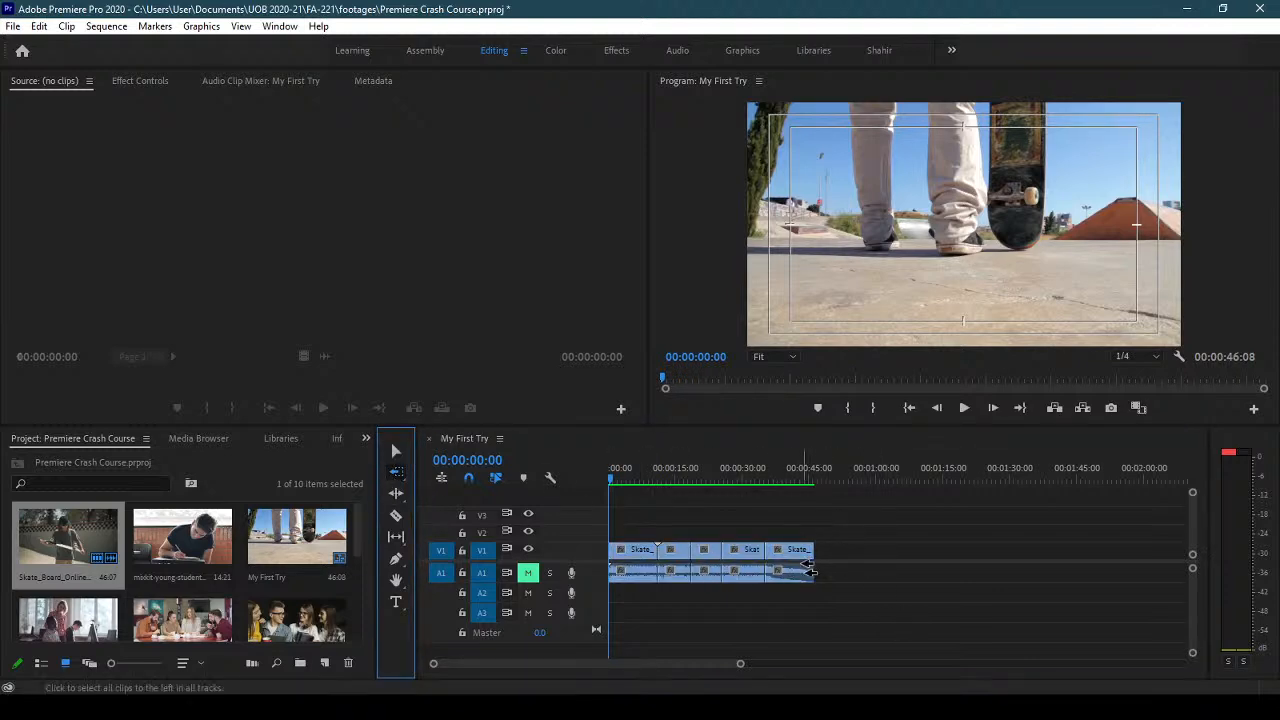
{"action": "left_click", "coordinate": [810, 568]}
{"action": "left_click", "coordinate": [393, 450]}
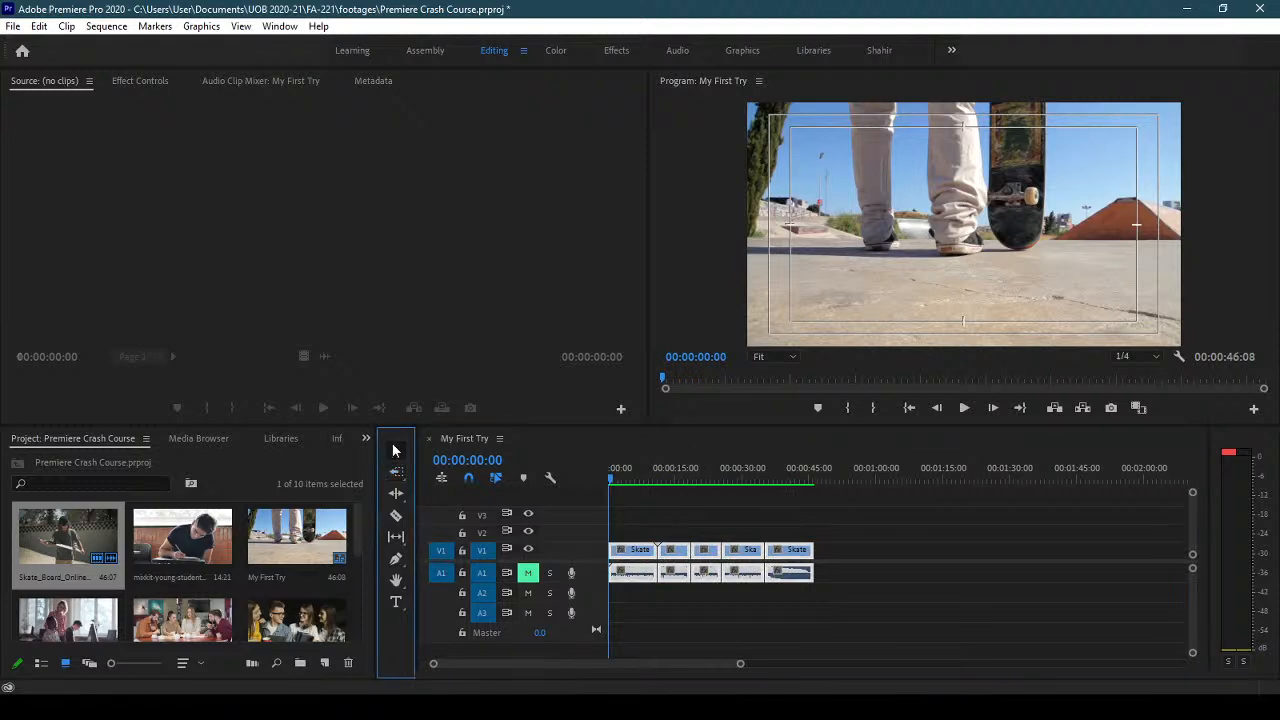
{"action": "left_click", "coordinate": [686, 535]}
- Select the third clip and everything before it with the Track Select Backward Tool, and clear the selection
{"action": "left_click", "coordinate": [397, 472]}
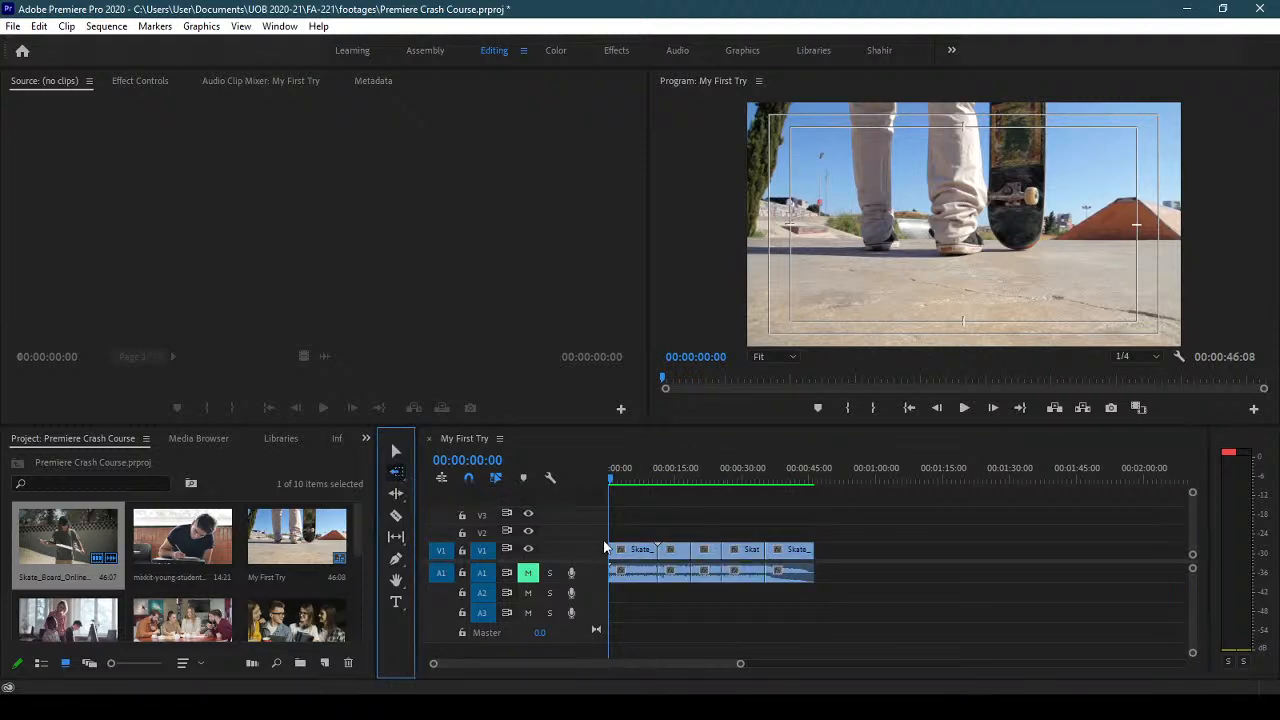
{"action": "left_click", "coordinate": [702, 560]}
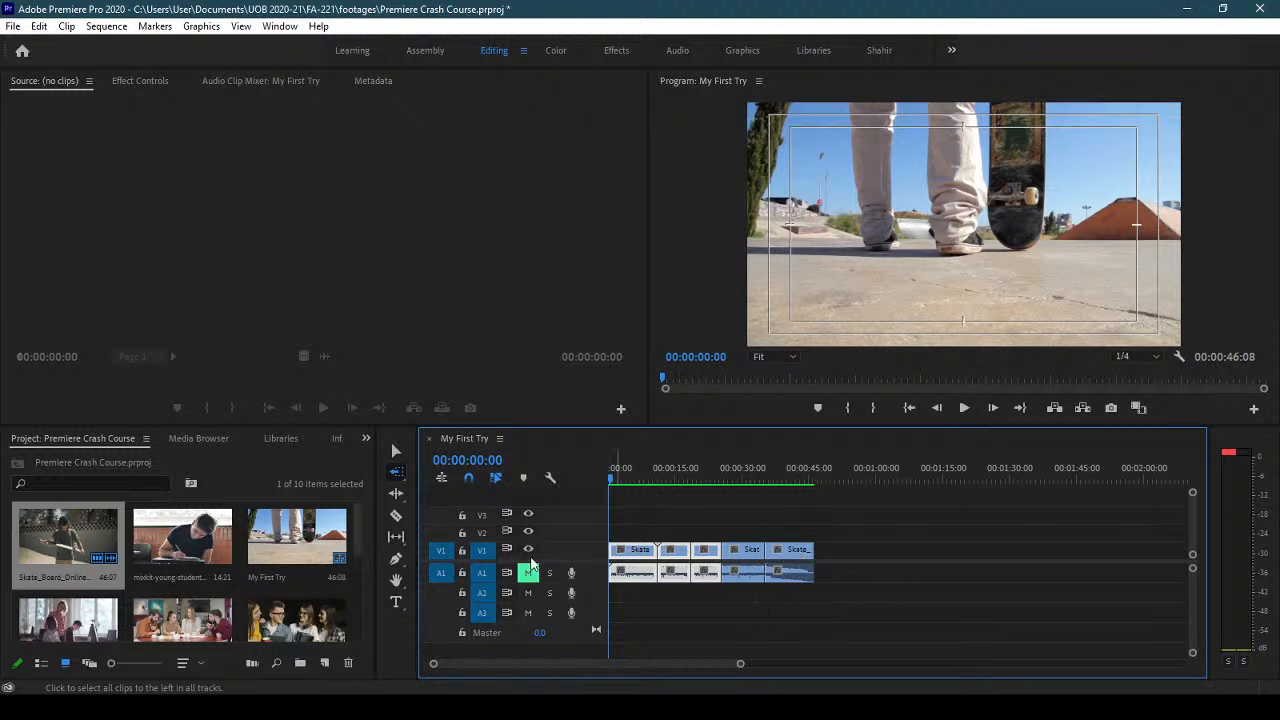
{"action": "left_click", "coordinate": [397, 452]}
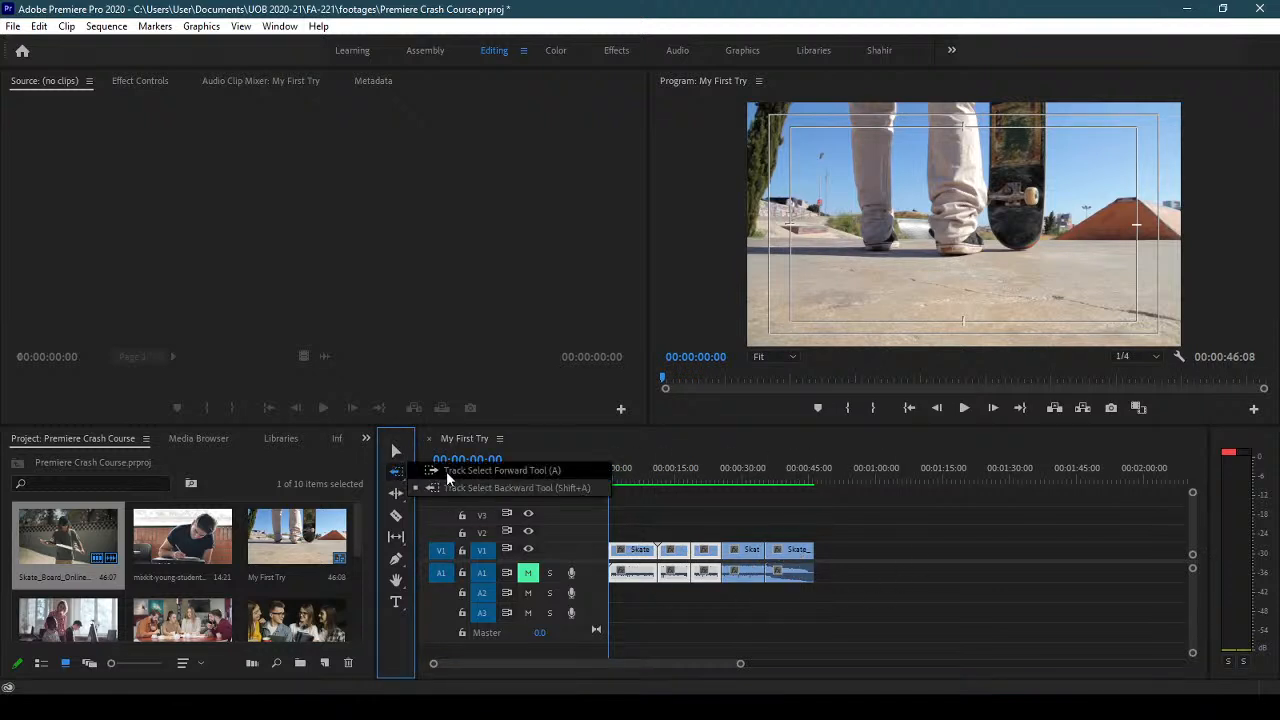
{"action": "left_click", "coordinate": [900, 593]}
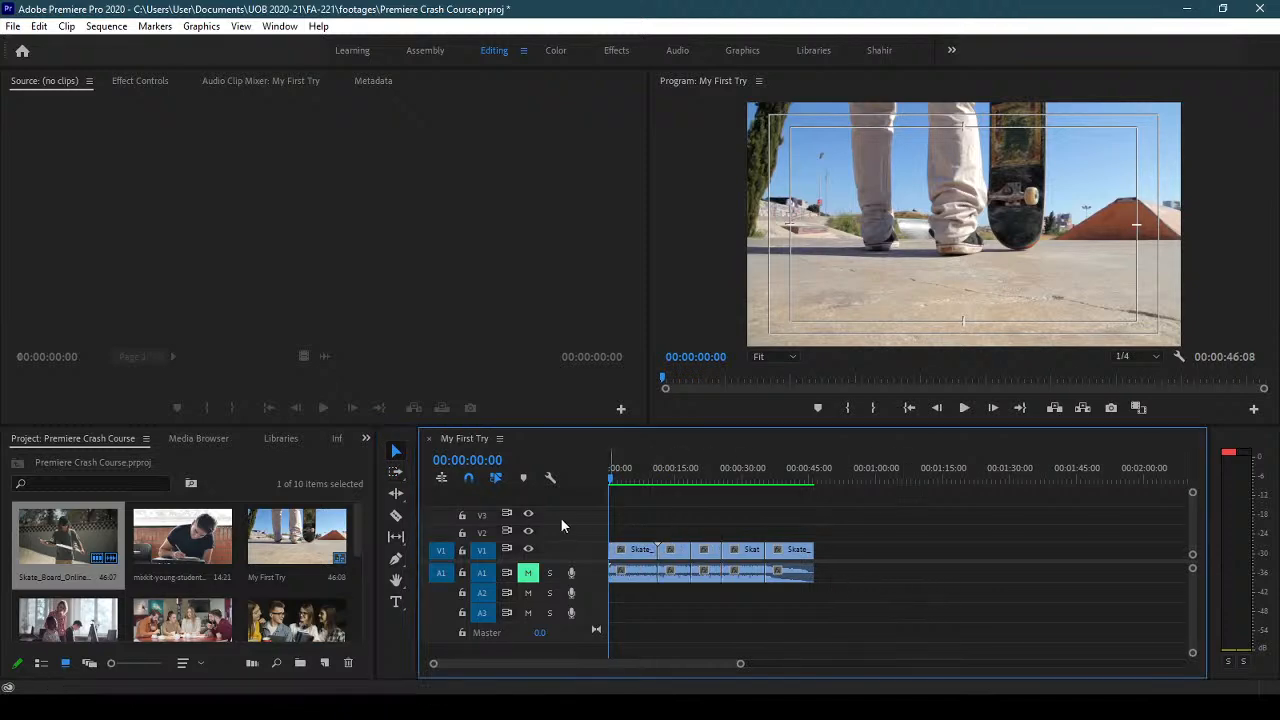
- Switch back and forth between the Track Select Forward Tool and the Selection Tool, ending with the Selection Tool active
{"action": "left_click", "coordinate": [396, 471]}
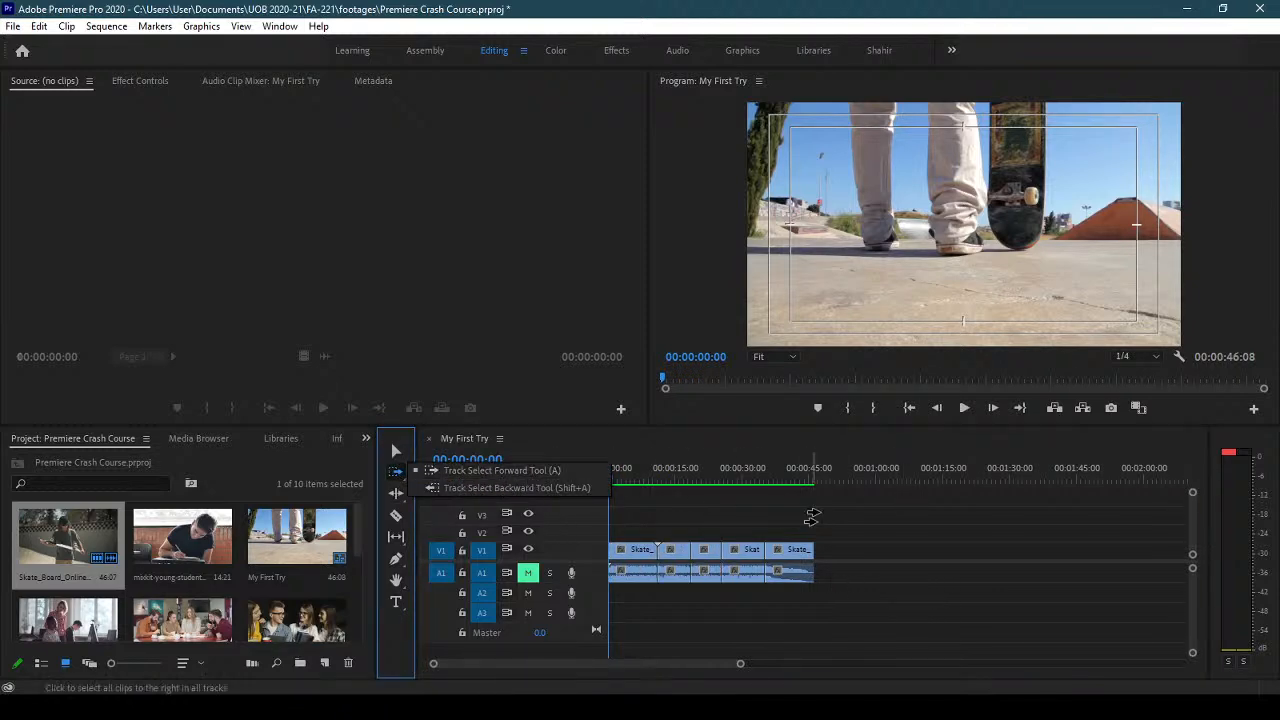
{"action": "left_click", "coordinate": [762, 510]}
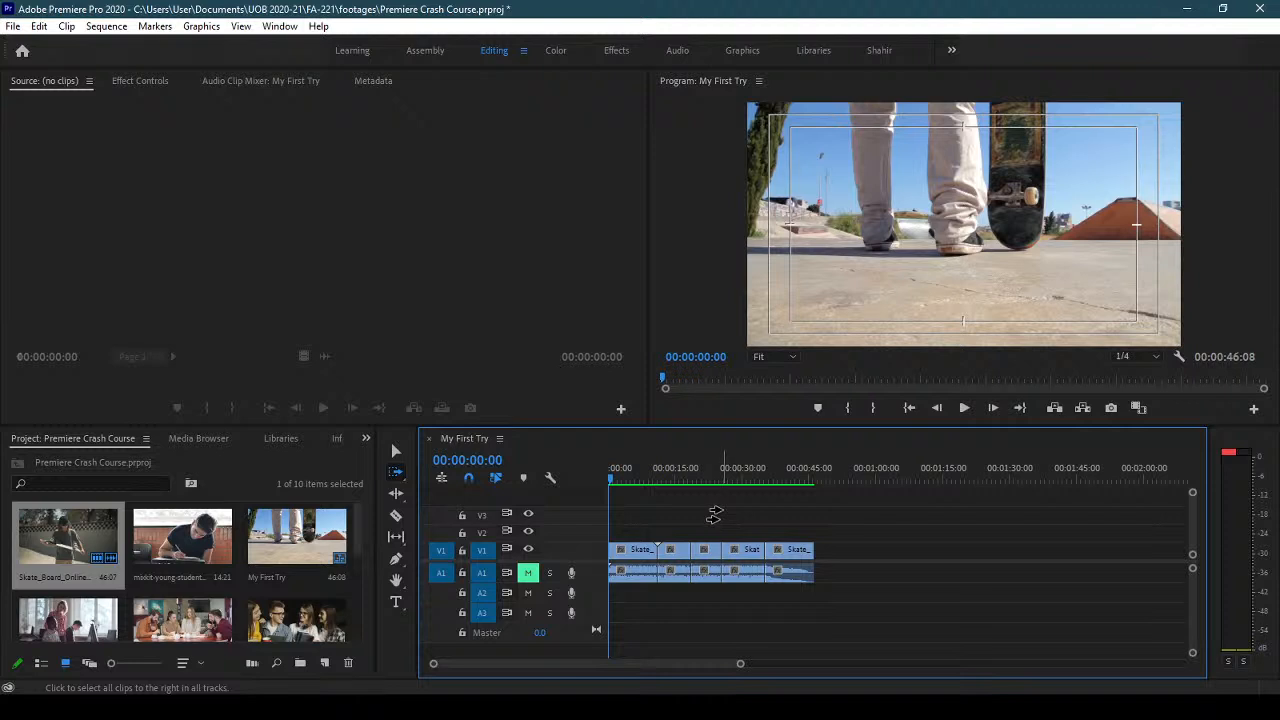
{"action": "key", "text": "v"}
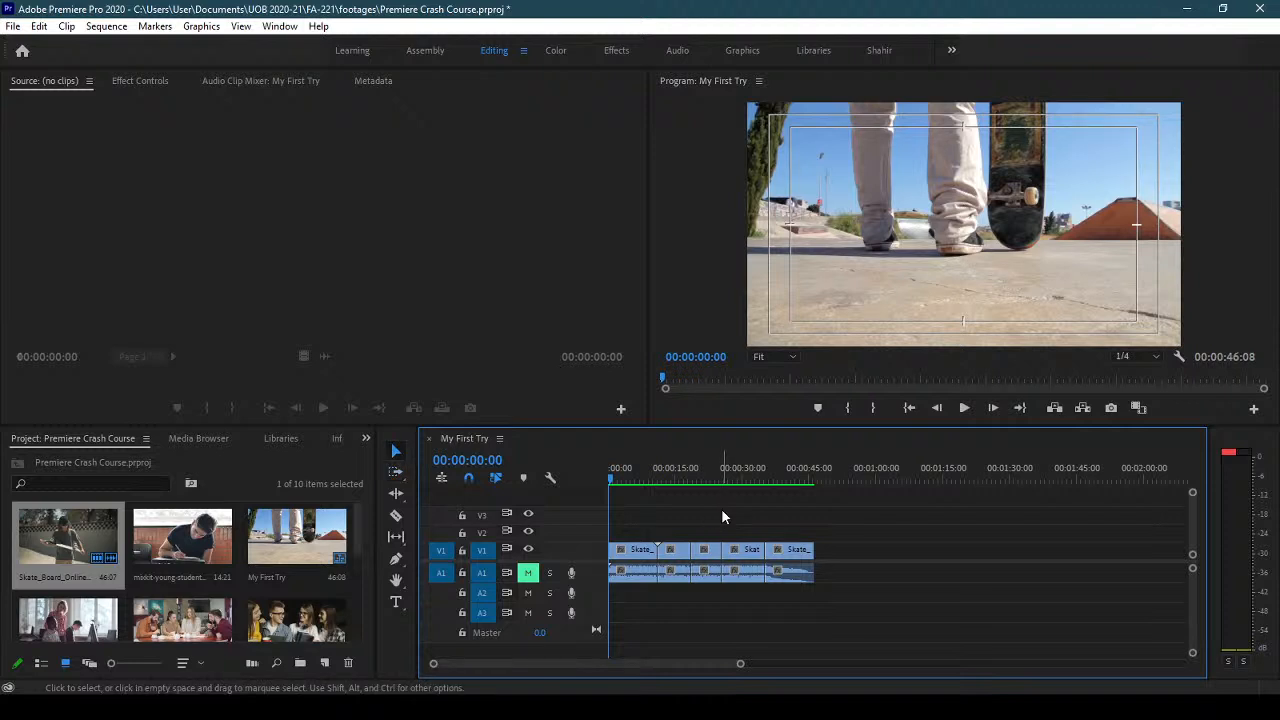
{"action": "key", "text": "a"}
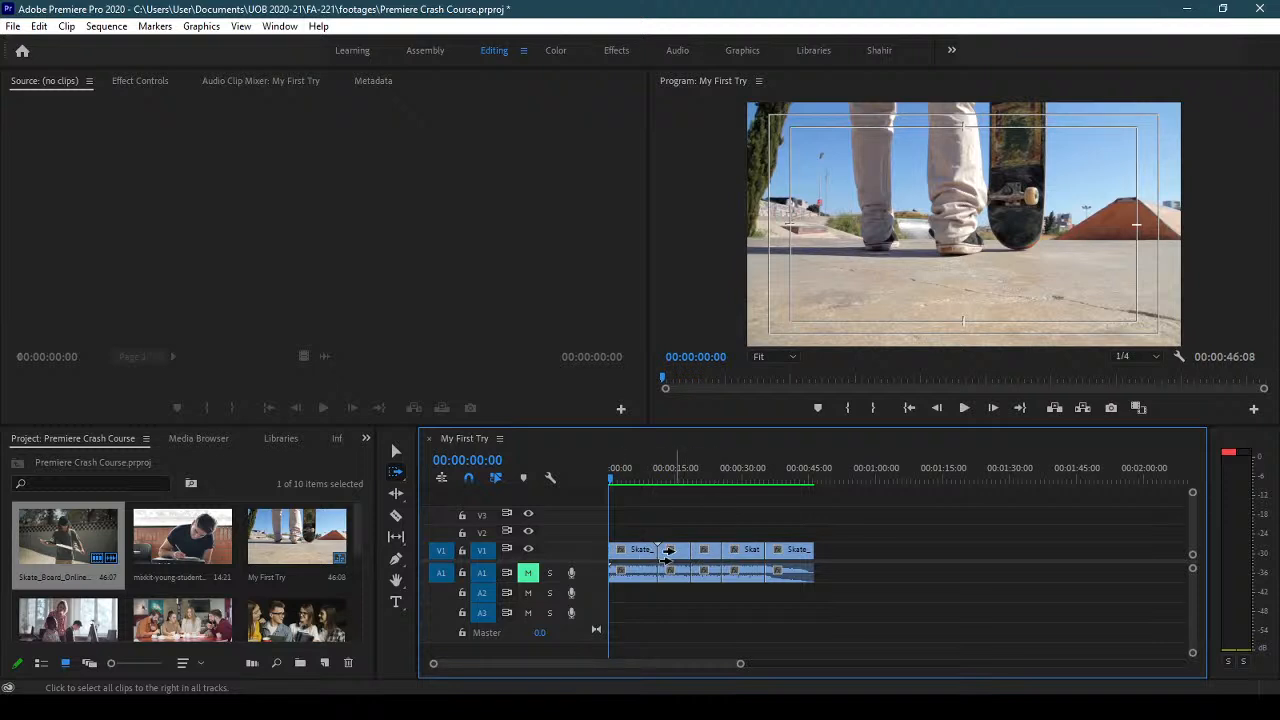
{"action": "key", "text": "shift"}
{"action": "key", "text": "v"}
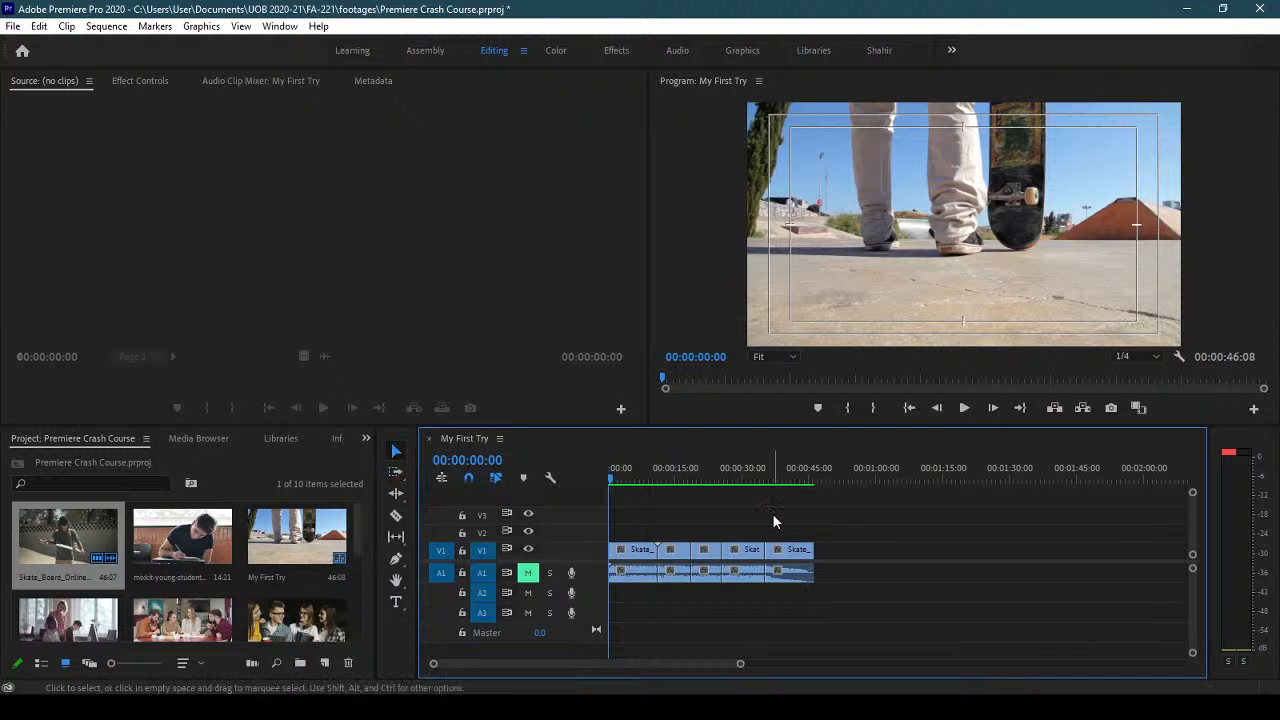
- Activate the Ripple Edit Tool and enlarge the V1 track until its clips show thumbnails
{"action": "left_click", "coordinate": [396, 491]}
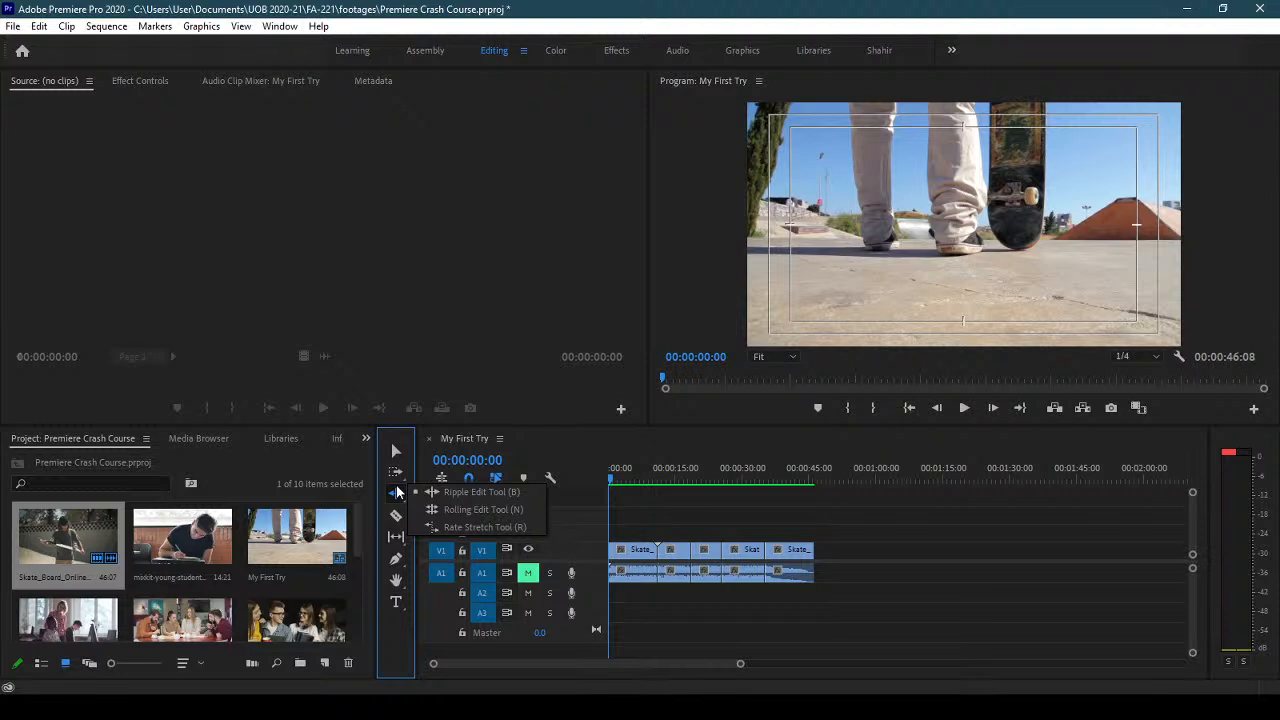
{"action": "left_click", "coordinate": [463, 489]}
{"action": "left_click_drag", "start_coordinate": [748, 666], "coordinate": [685, 677]}
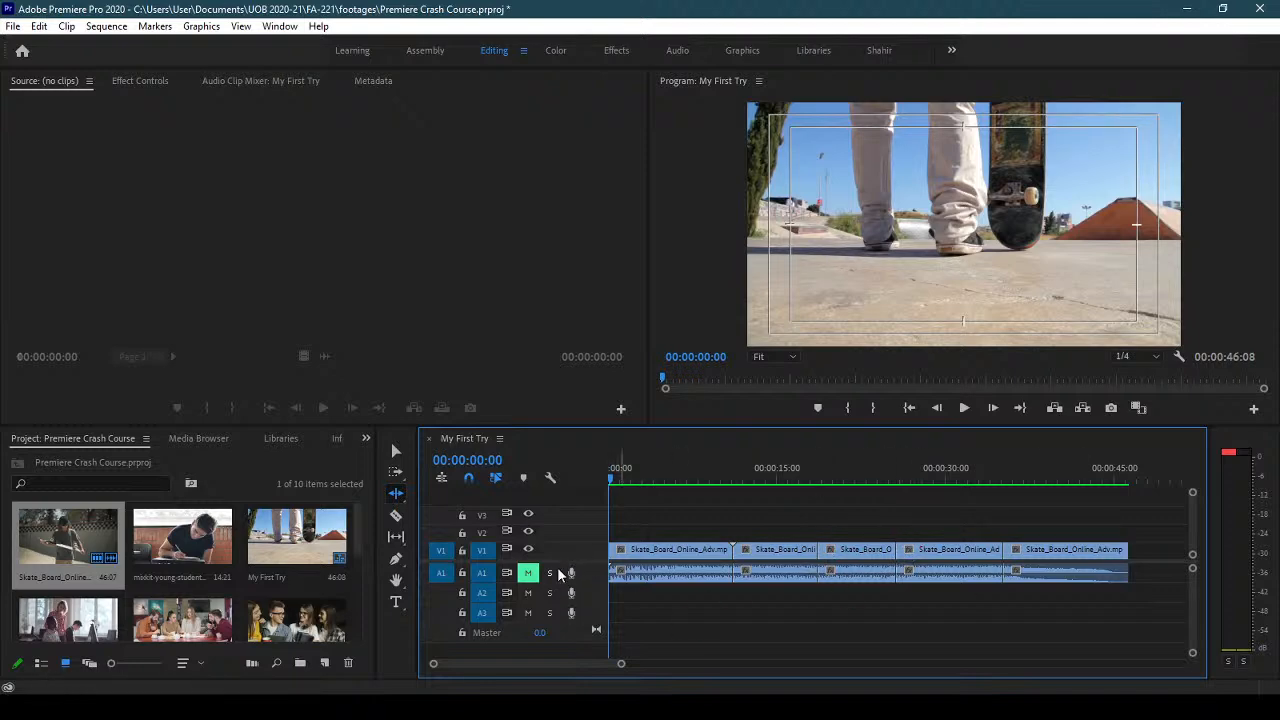
{"action": "left_click_drag", "start_coordinate": [558, 564], "coordinate": [559, 583]}
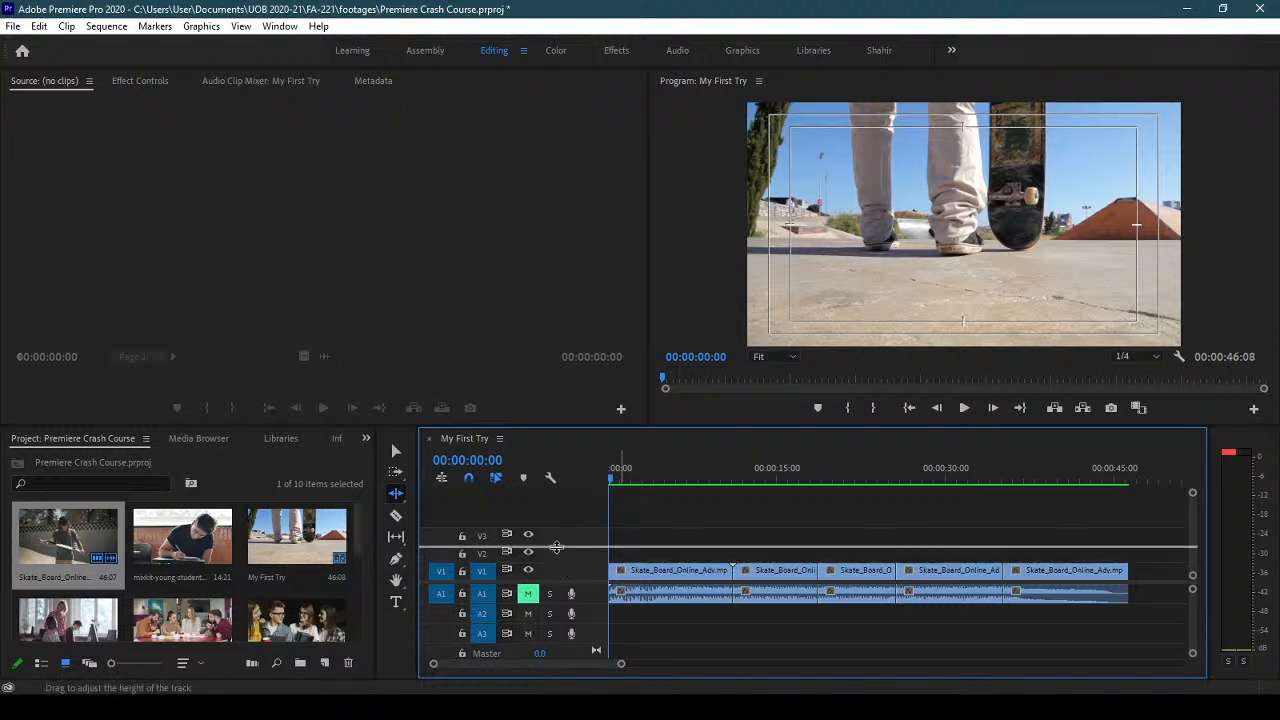
{"action": "left_click_drag", "start_coordinate": [557, 550], "coordinate": [557, 528]}
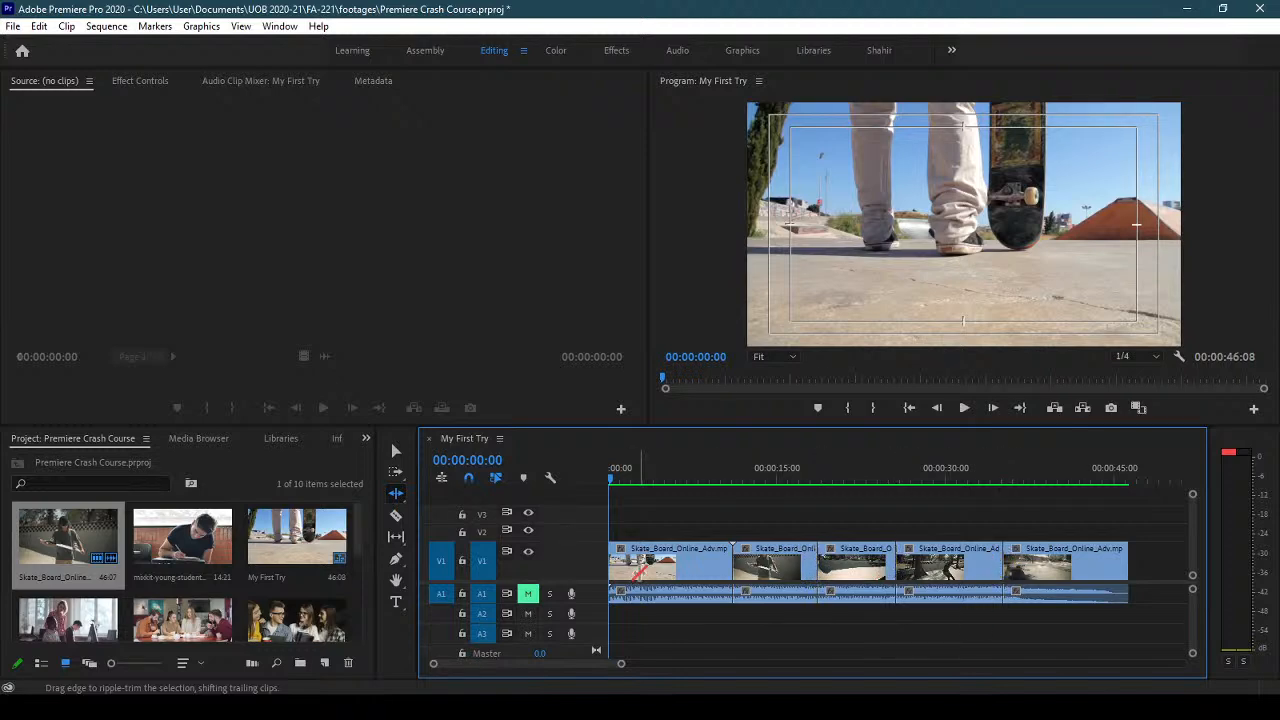
- Compare the trim cursors of the Selection Tool and the Ripple Edit Tool at the cut between the first two clips
{"action": "left_click_drag", "start_coordinate": [396, 493], "coordinate": [451, 495]}
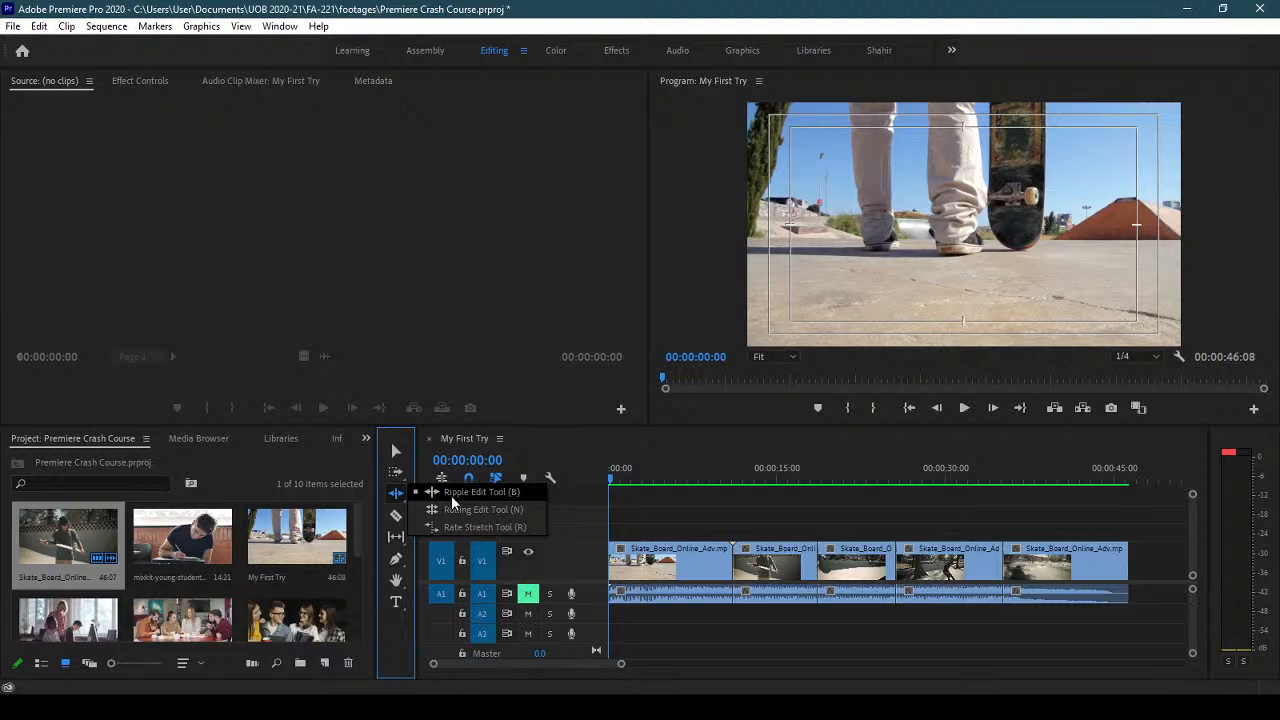
{"action": "left_click_drag", "start_coordinate": [451, 495], "coordinate": [451, 495]}
{"action": "left_click", "coordinate": [396, 452]}
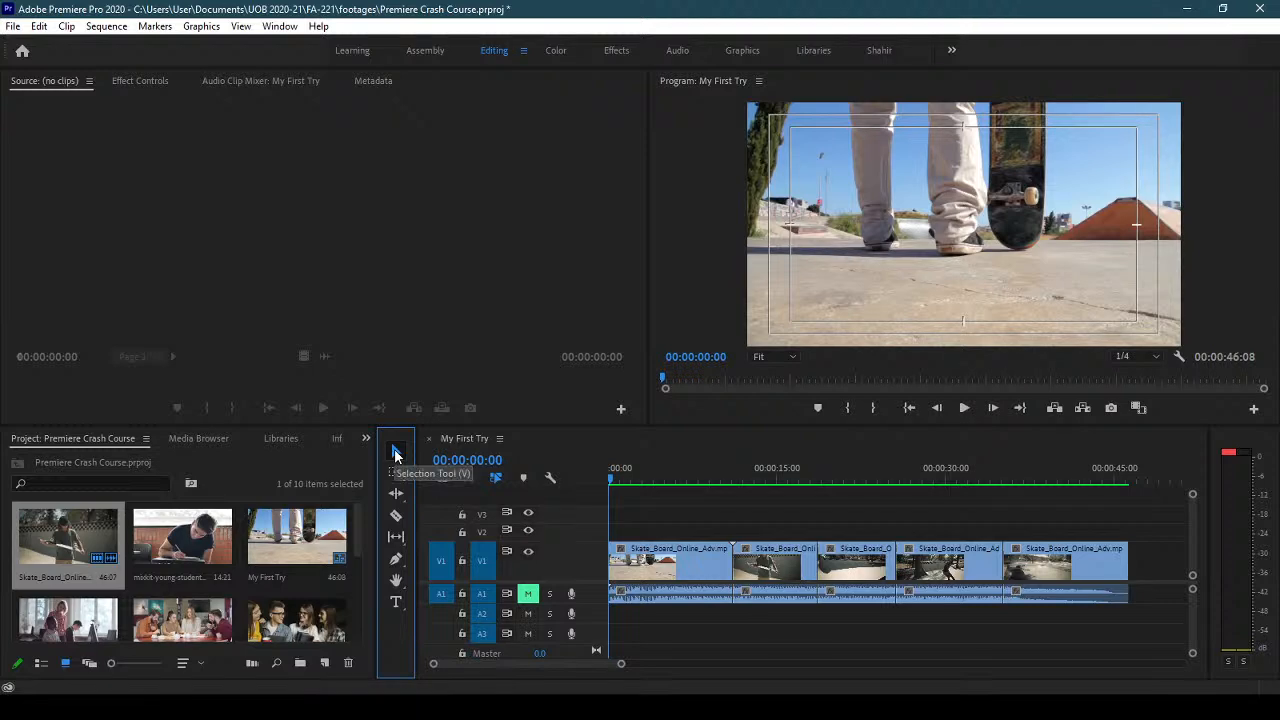
{"action": "left_click", "coordinate": [685, 611]}
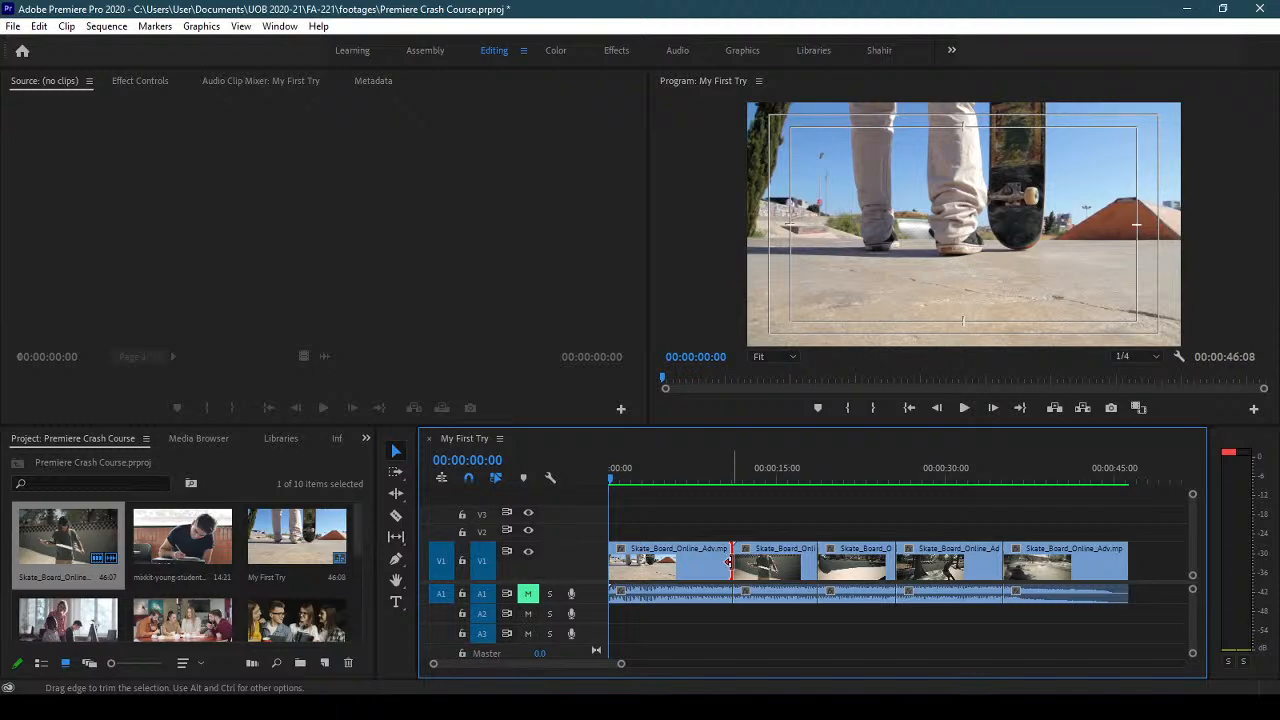
{"action": "mouse_move", "coordinate": [728, 563]}
{"action": "left_mouse_down"}
{"action": "mouse_move", "coordinate": [699, 562]}
{"action": "mouse_move", "coordinate": [766, 552]}
{"action": "mouse_move", "coordinate": [657, 560]}
{"action": "mouse_move", "coordinate": [732, 560]}
{"action": "left_mouse_up"}
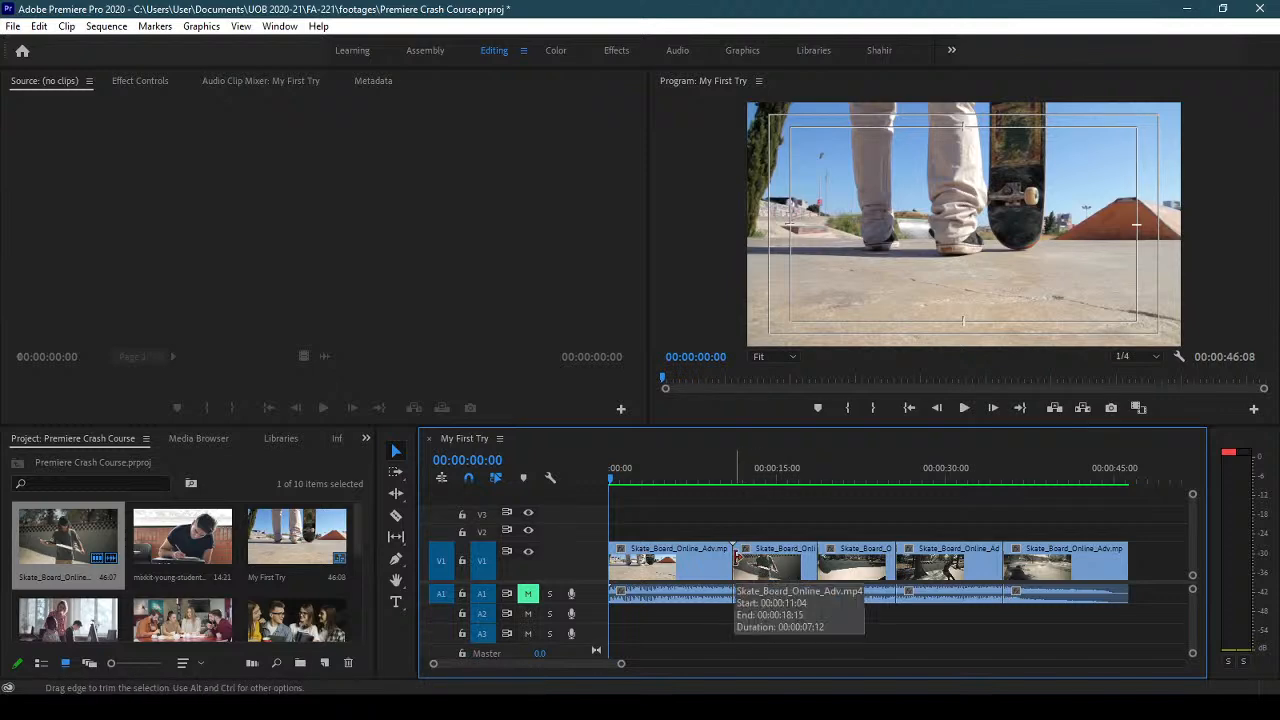
{"action": "mouse_move", "coordinate": [735, 560]}
{"action": "left_mouse_down"}
{"action": "mouse_move", "coordinate": [799, 560]}
{"action": "mouse_move", "coordinate": [734, 560]}
{"action": "left_mouse_up"}
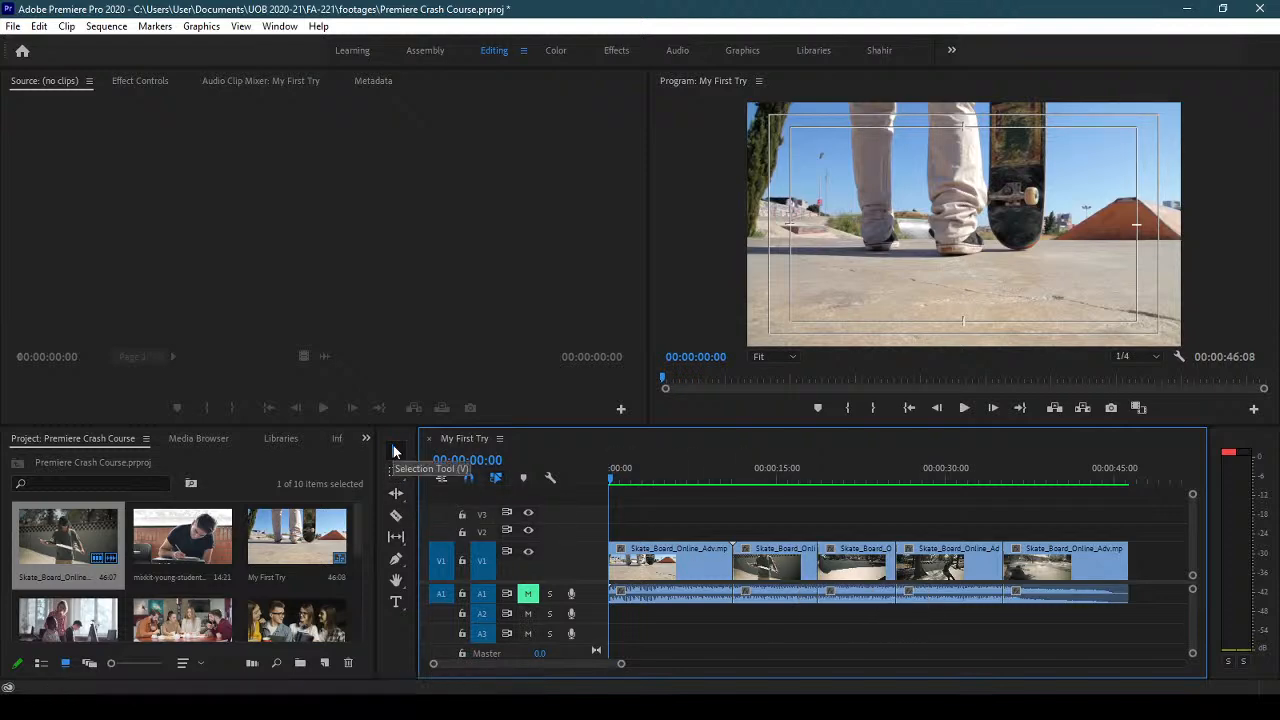
{"action": "left_click", "coordinate": [394, 452]}
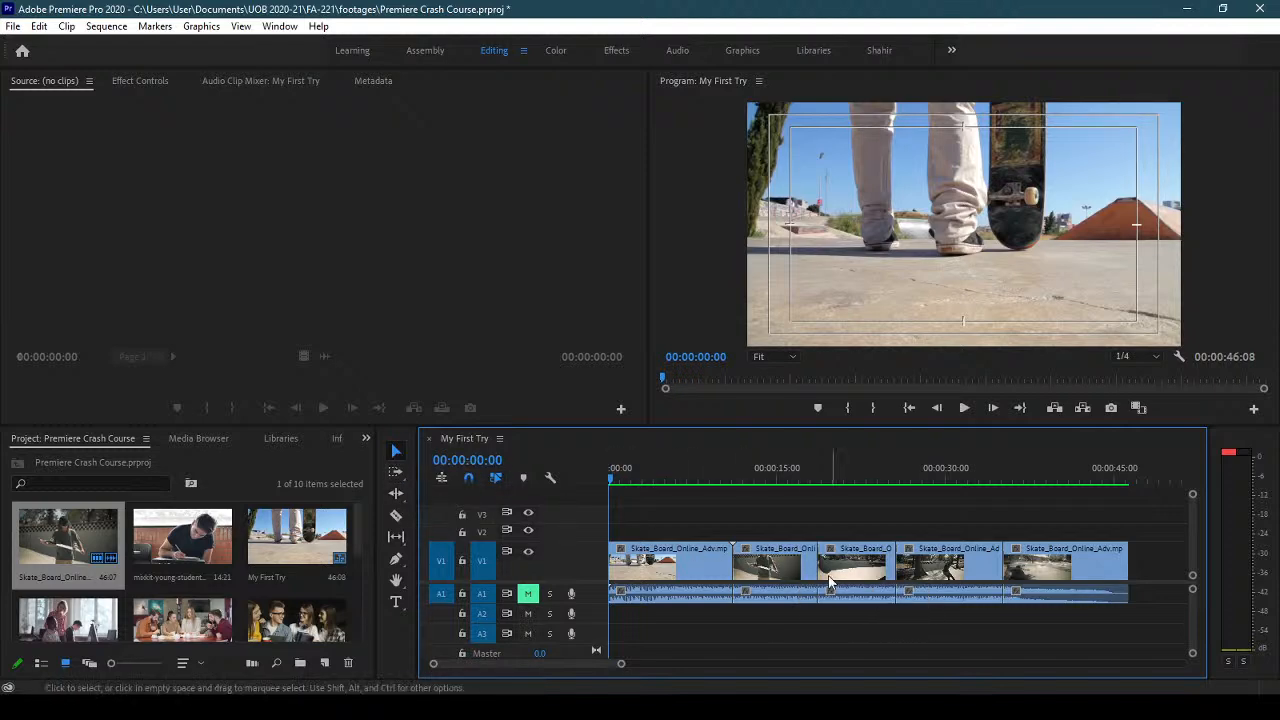
{"action": "left_click", "coordinate": [395, 495]}
{"action": "left_click", "coordinate": [440, 491]}
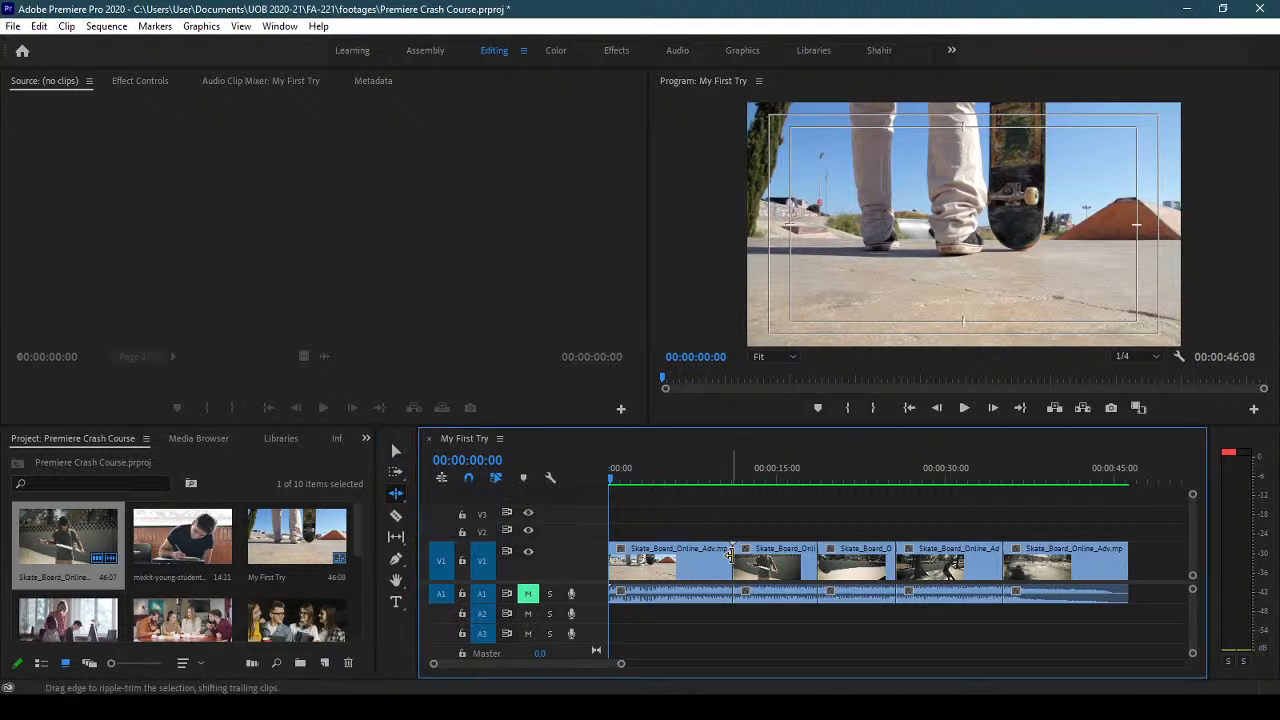
{"action": "left_click", "coordinate": [395, 451]}
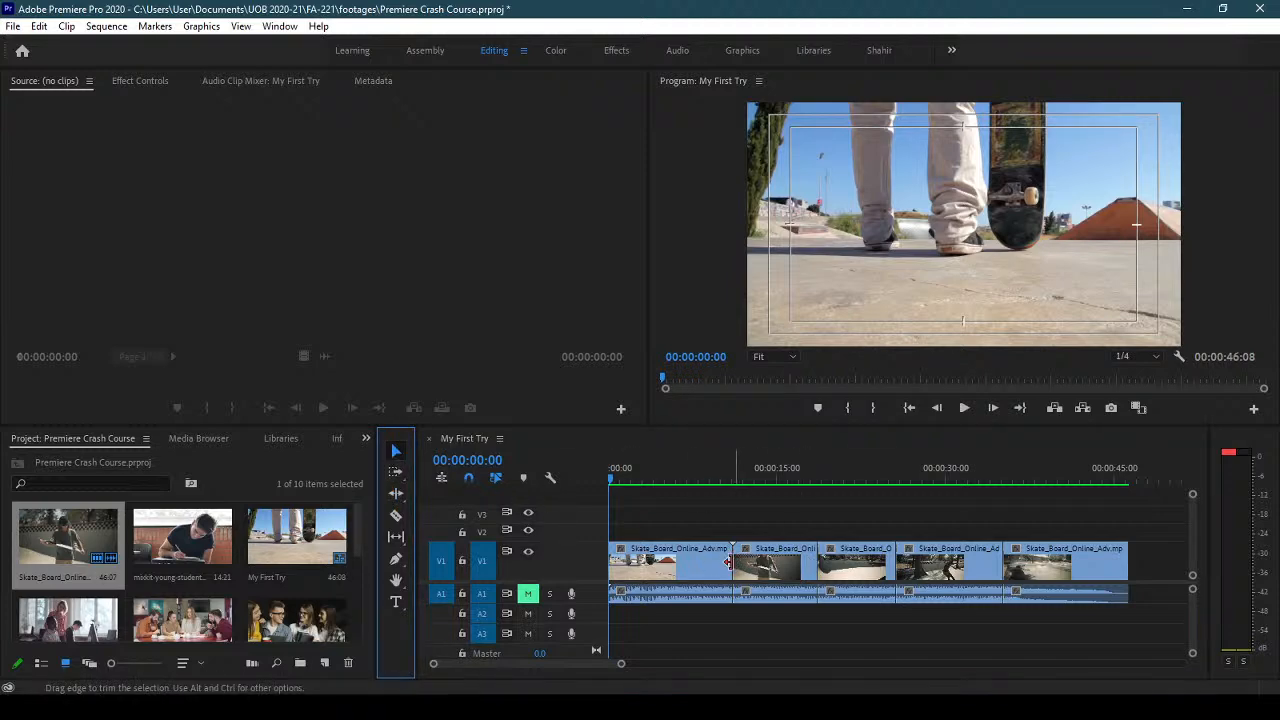
- Try to shorten the end of the first clip with the Ripple Edit Tool
{"action": "left_click", "coordinate": [396, 495]}
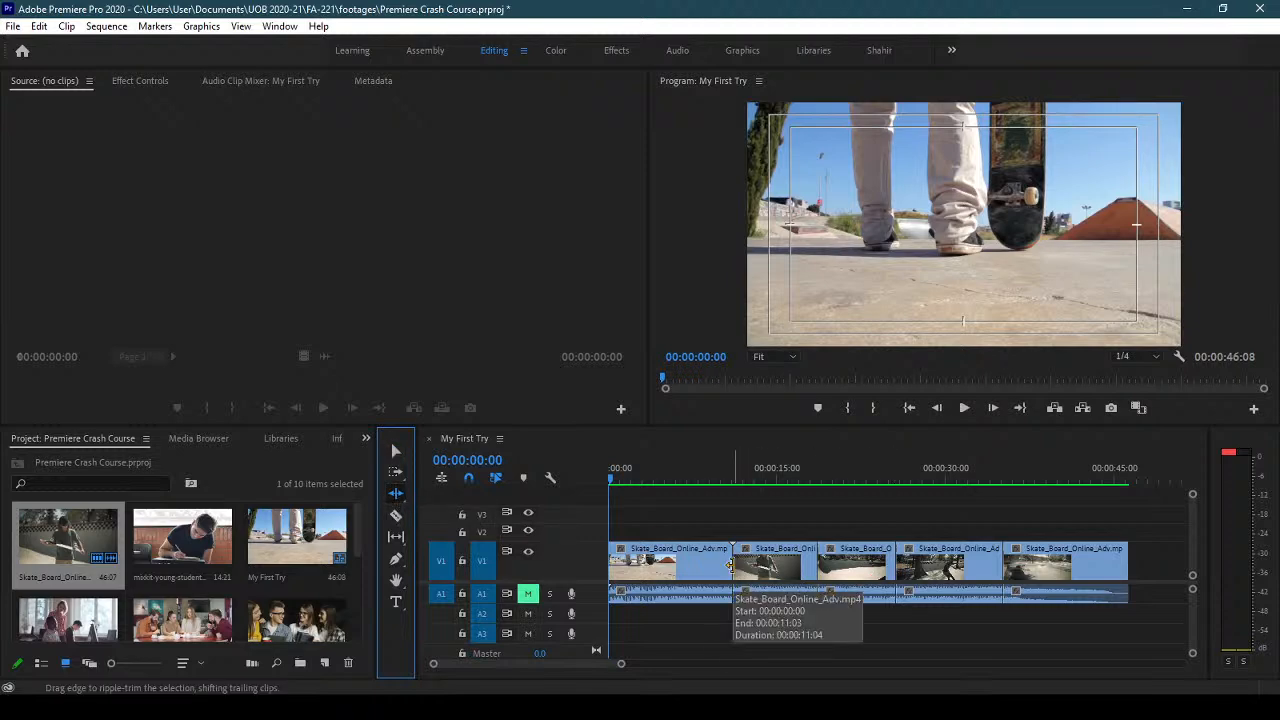
{"action": "left_click_drag", "start_coordinate": [731, 565], "coordinate": [672, 563]}
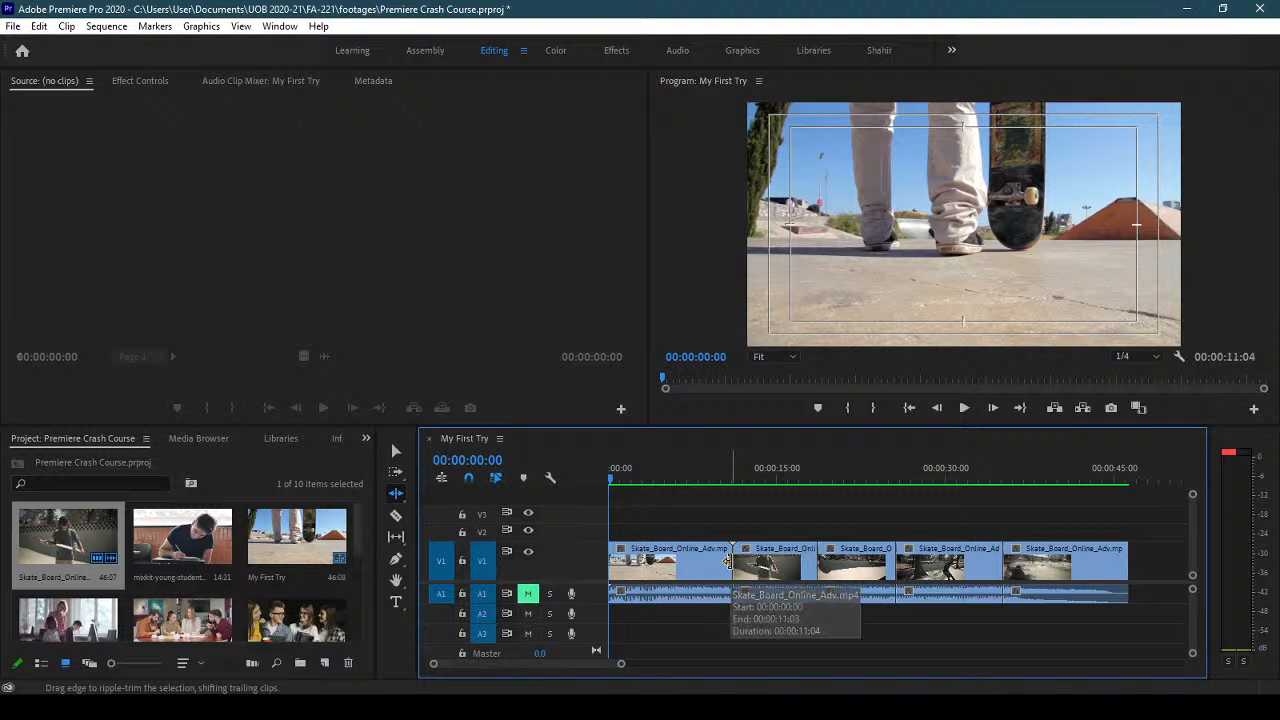
{"action": "left_click_drag", "start_coordinate": [728, 563], "coordinate": [665, 563]}
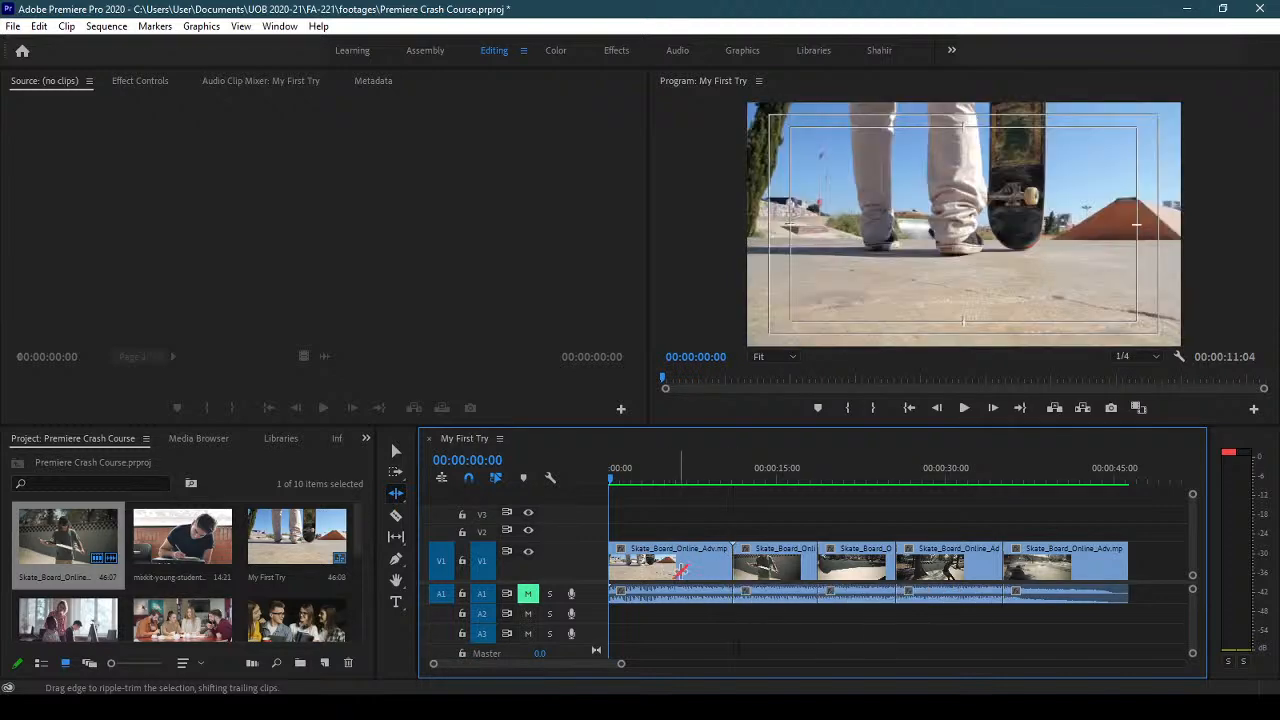
- Scrub through the first two clips and leave the playhead at 00:00:17:09
{"action": "left_click", "coordinate": [683, 481]}
{"action": "left_click_drag", "start_coordinate": [683, 481], "coordinate": [597, 484]}
{"action": "left_click_drag", "start_coordinate": [740, 482], "coordinate": [804, 474]}
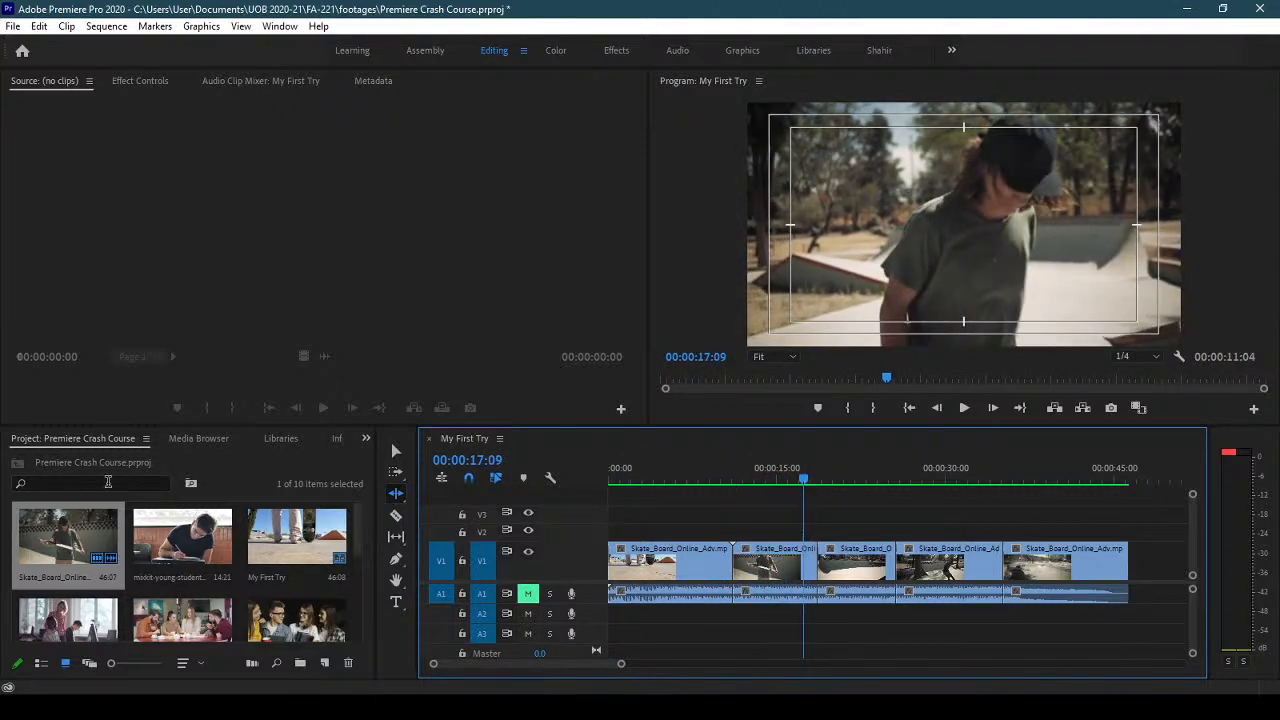
- Swap the third and last clips with the Selection Tool, overwriting the start of the fourth clip and closing the gap after it
{"action": "left_click", "coordinate": [396, 451]}
{"action": "mouse_move", "coordinate": [851, 517]}
{"action": "left_mouse_down"}
{"action": "mouse_move", "coordinate": [890, 557]}
{"action": "mouse_move", "coordinate": [880, 598]}
{"action": "mouse_move", "coordinate": [862, 563]}
{"action": "mouse_move", "coordinate": [1172, 563]}
{"action": "left_mouse_up"}
{"action": "left_click_drag", "start_coordinate": [1070, 599], "coordinate": [897, 557]}
{"action": "left_click_drag", "start_coordinate": [1157, 605], "coordinate": [1037, 578]}
- Play and scrub the sequence across the cut between the second and third clips
{"action": "left_click_drag", "start_coordinate": [761, 477], "coordinate": [787, 488]}
{"action": "left_click", "coordinate": [964, 408]}
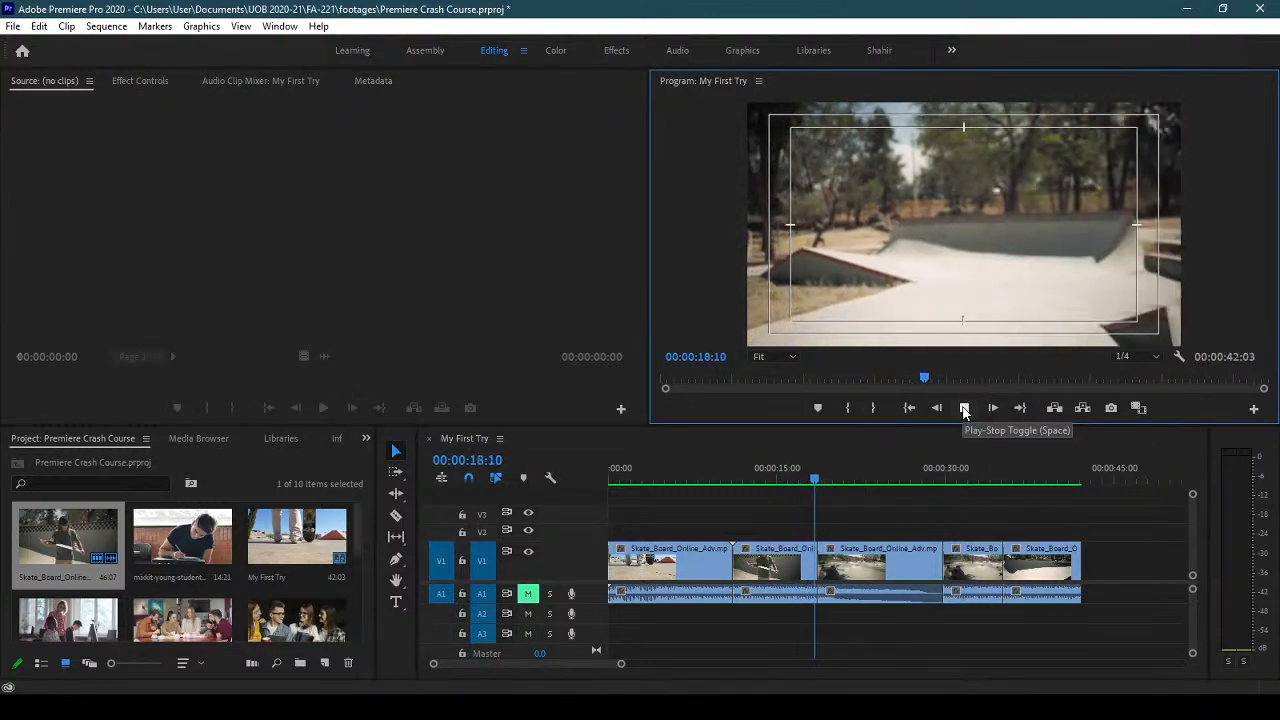
{"action": "left_click", "coordinate": [964, 408]}
{"action": "left_click_drag", "start_coordinate": [827, 486], "coordinate": [812, 483]}
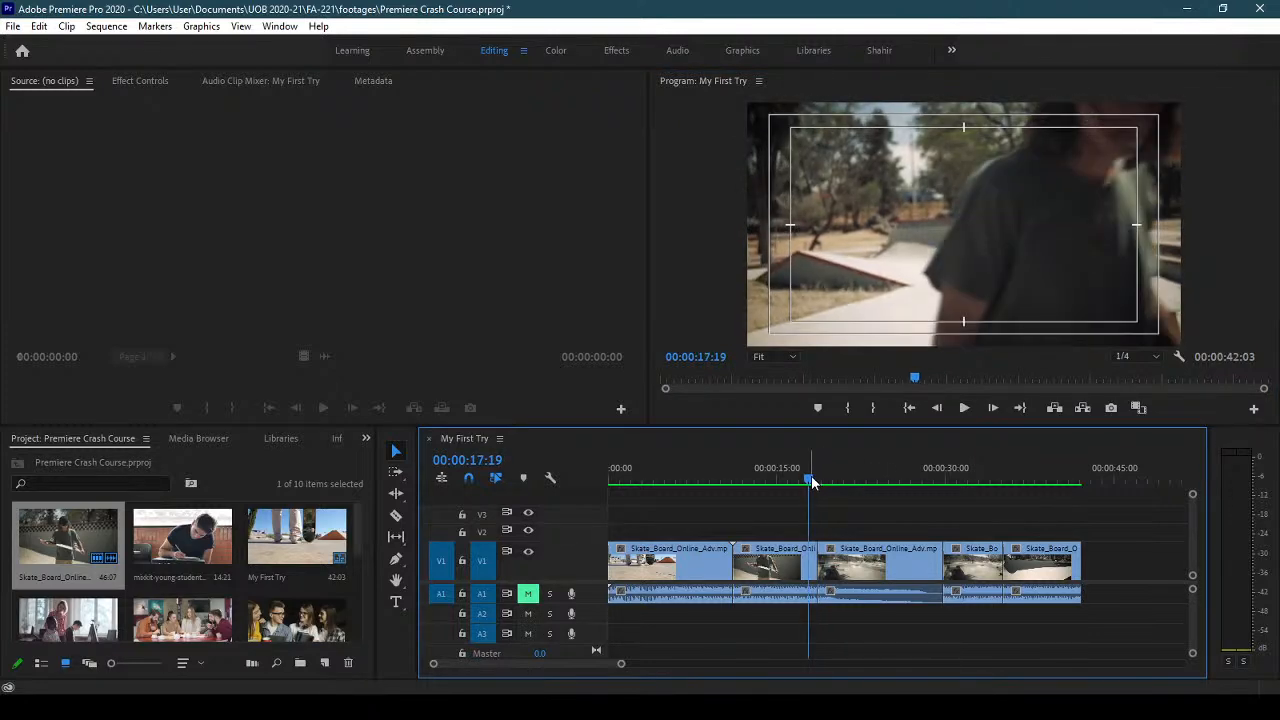
{"action": "mouse_move", "coordinate": [810, 476]}
{"action": "left_mouse_down"}
{"action": "mouse_move", "coordinate": [797, 482]}
{"action": "mouse_move", "coordinate": [835, 486]}
{"action": "mouse_move", "coordinate": [808, 485]}
{"action": "mouse_move", "coordinate": [821, 486]}
{"action": "left_mouse_up"}
- Move the playhead to 00:00:18:05 and try to shorten the end of the second clip with the Ripple Edit Tool
{"action": "left_click_drag", "start_coordinate": [621, 667], "coordinate": [545, 667]}
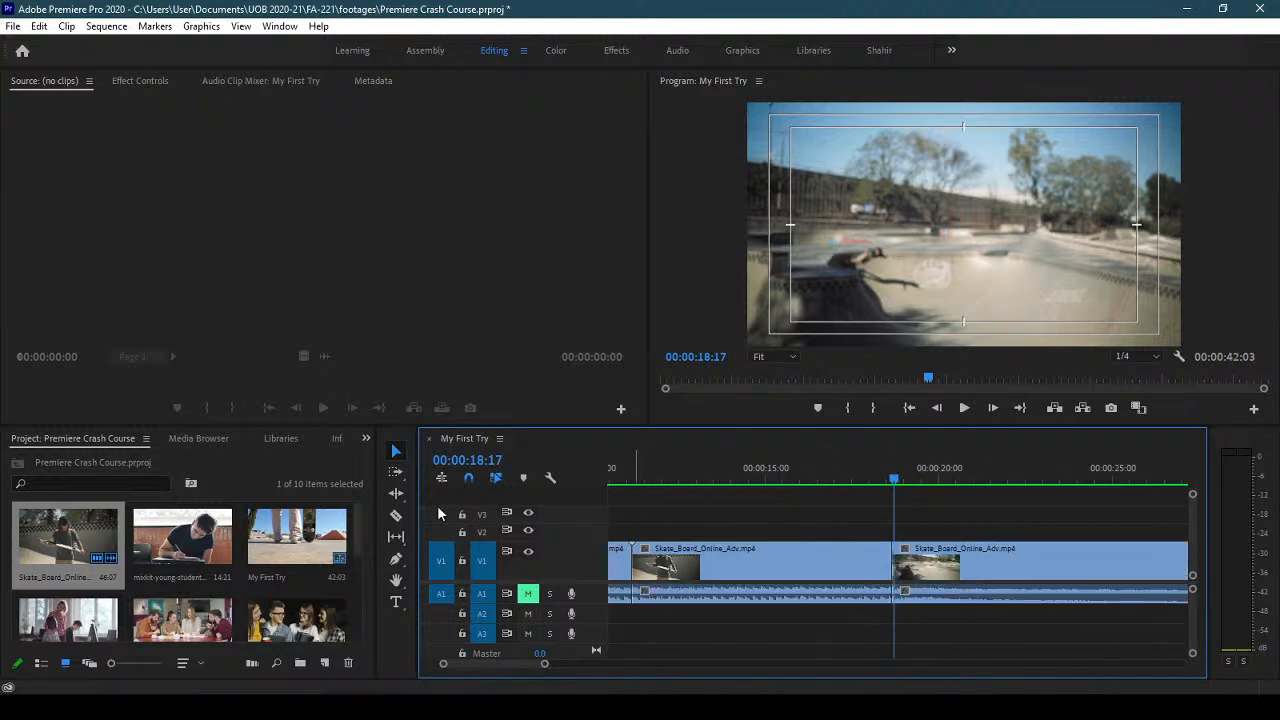
{"action": "left_click", "coordinate": [398, 493]}
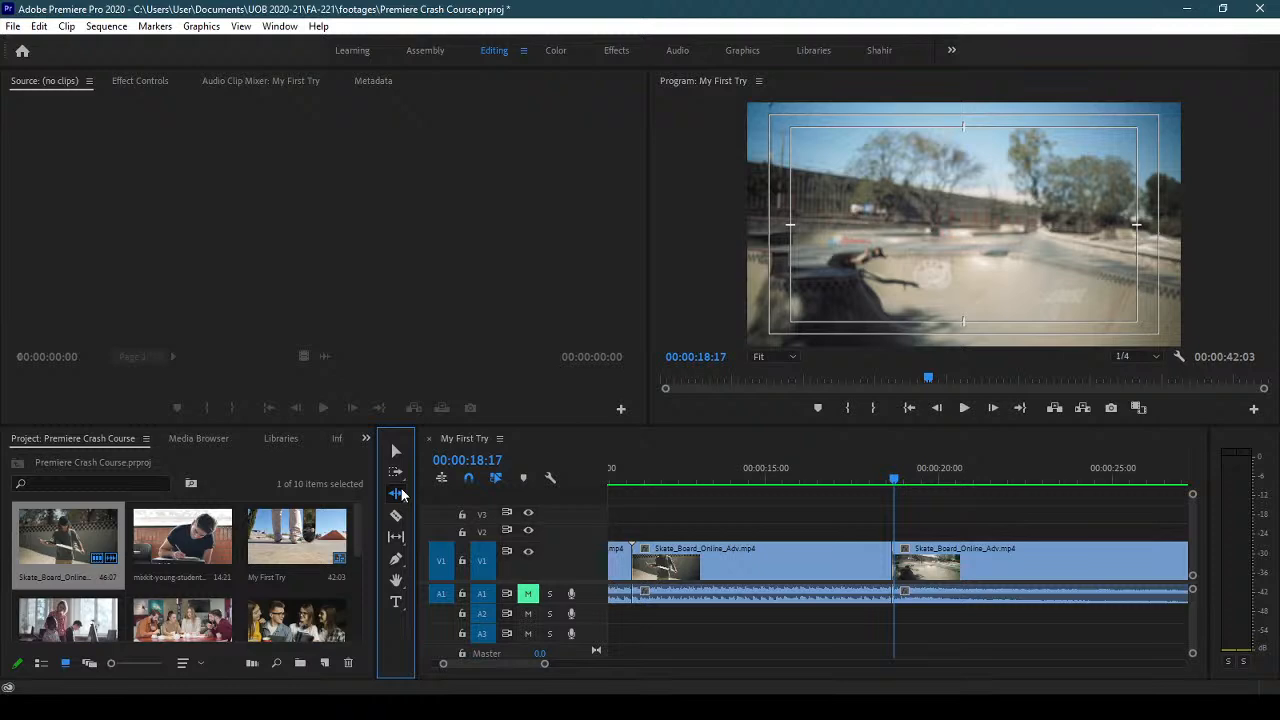
{"action": "left_click_drag", "start_coordinate": [897, 484], "coordinate": [876, 481]}
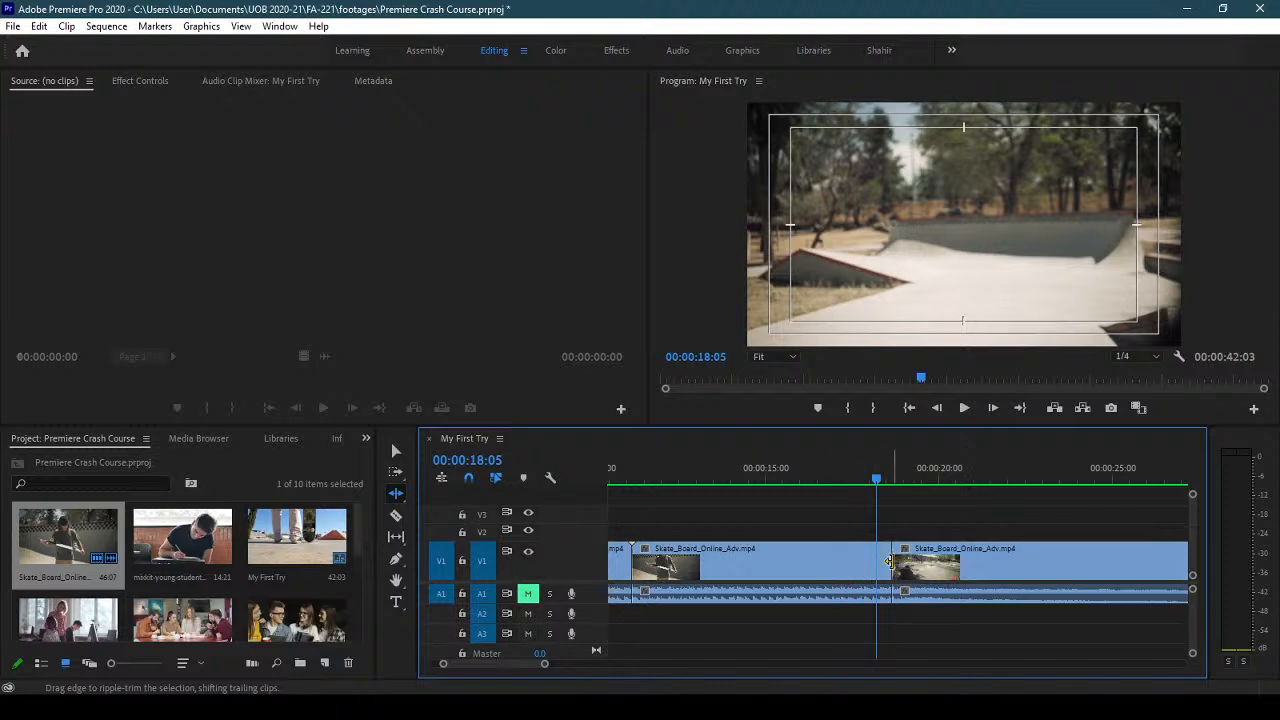
{"action": "left_click_drag", "start_coordinate": [889, 561], "coordinate": [853, 561]}
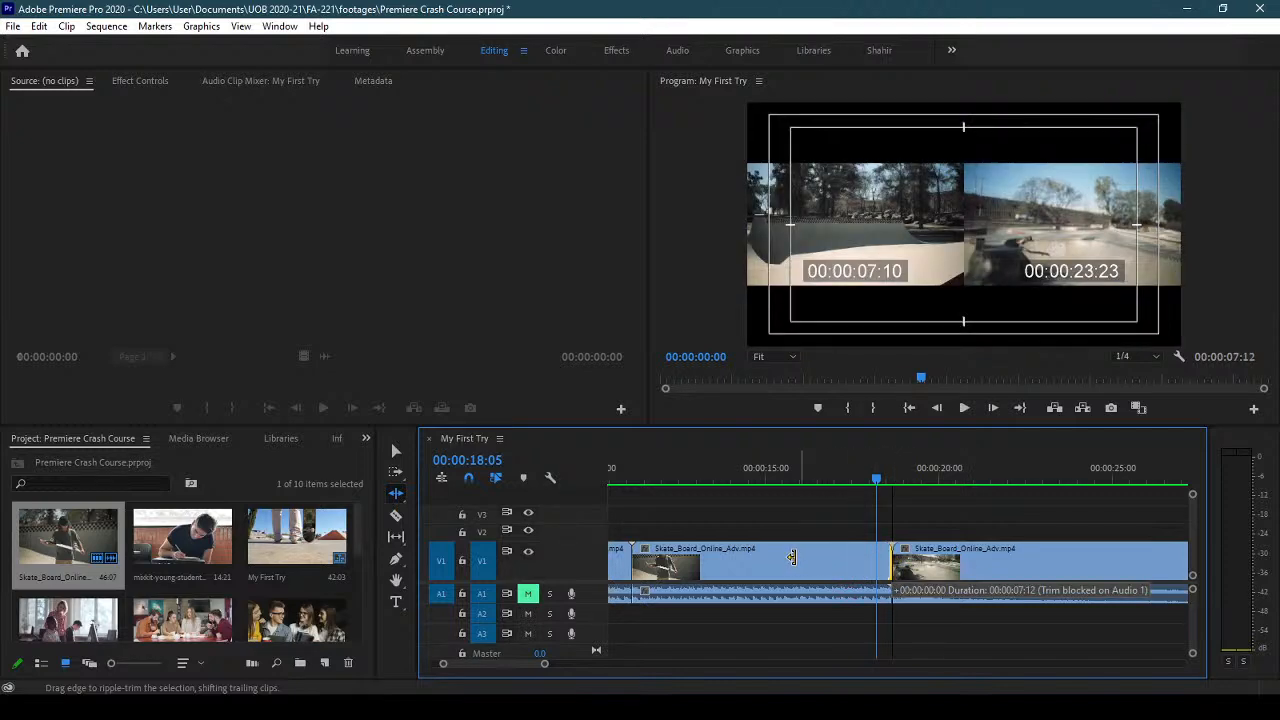
- Extend the end of the second clip's video by about 2.6 seconds with the Ripple Edit Tool, shifting the trailing clips
{"action": "left_click_drag", "start_coordinate": [820, 512], "coordinate": [772, 547]}
{"action": "left_click_drag", "start_coordinate": [839, 416], "coordinate": [802, 237]}
{"action": "left_click_drag", "start_coordinate": [828, 455], "coordinate": [979, 588]}
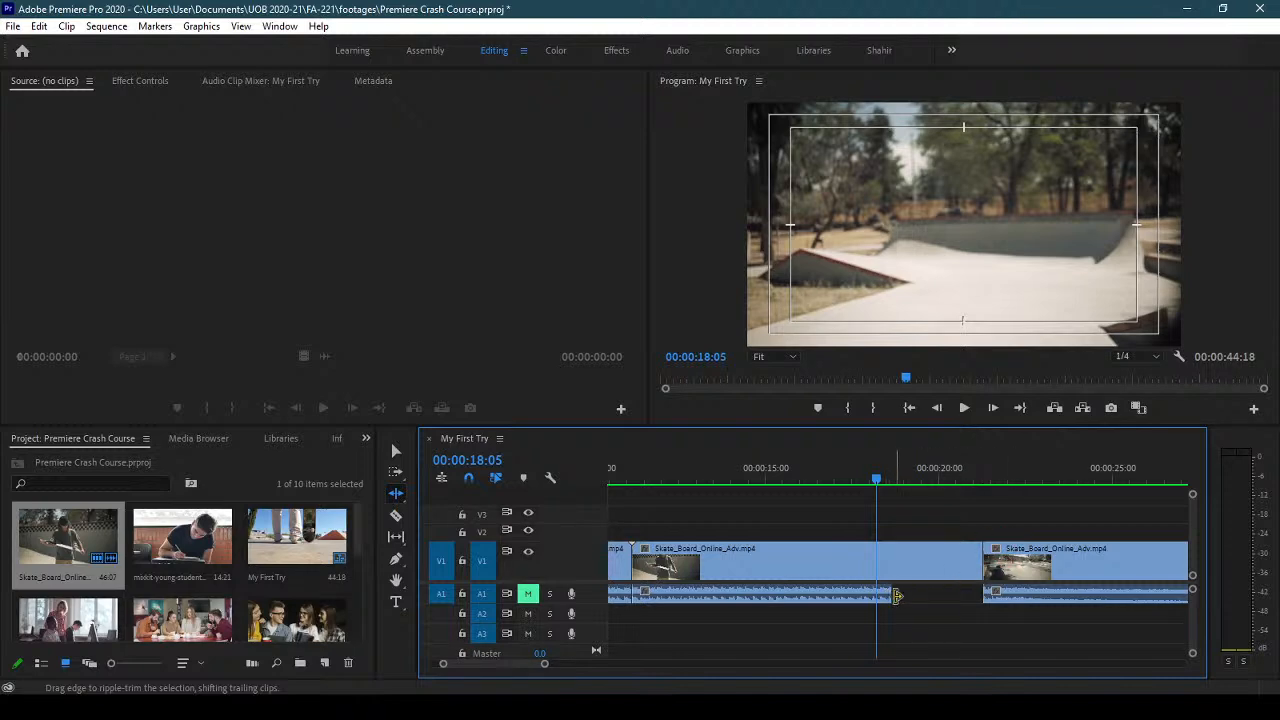
- Try extending the second clip's audio to match its video with the Ripple Edit Tool, and undo both the audio and video extensions
{"action": "left_click_drag", "start_coordinate": [884, 595], "coordinate": [988, 600]}
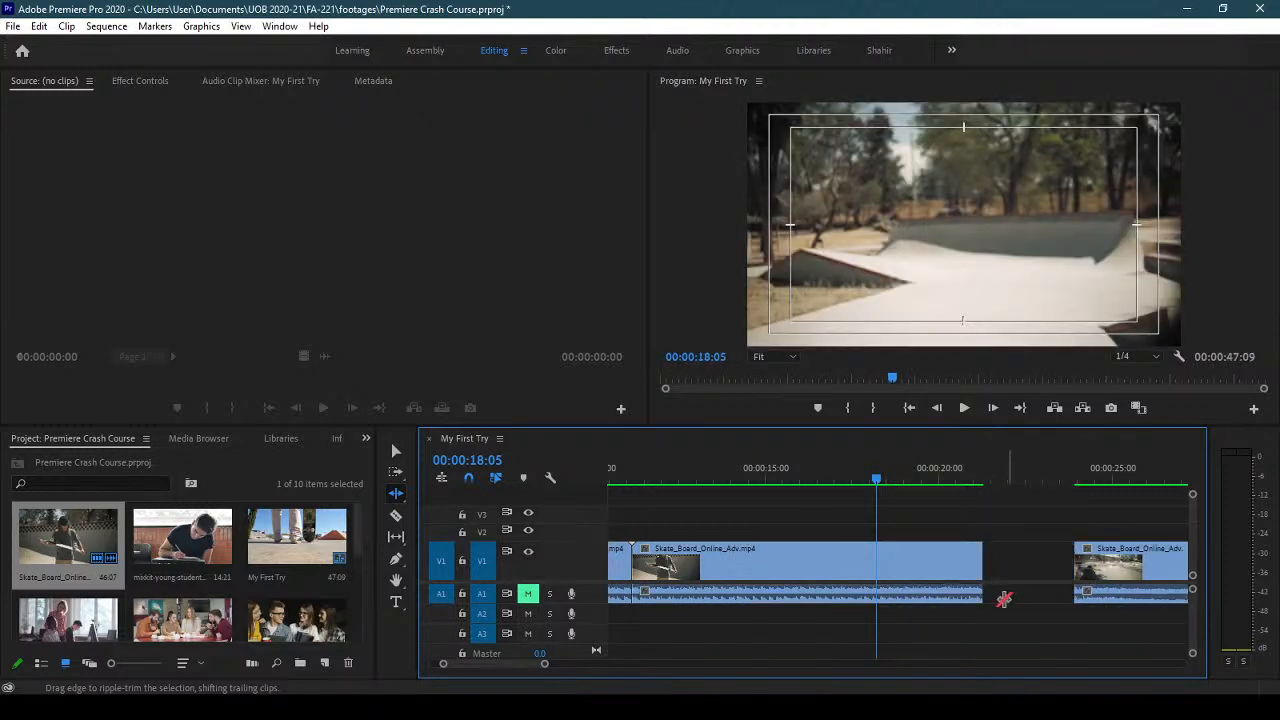
{"action": "key", "text": "ctrl+z"}
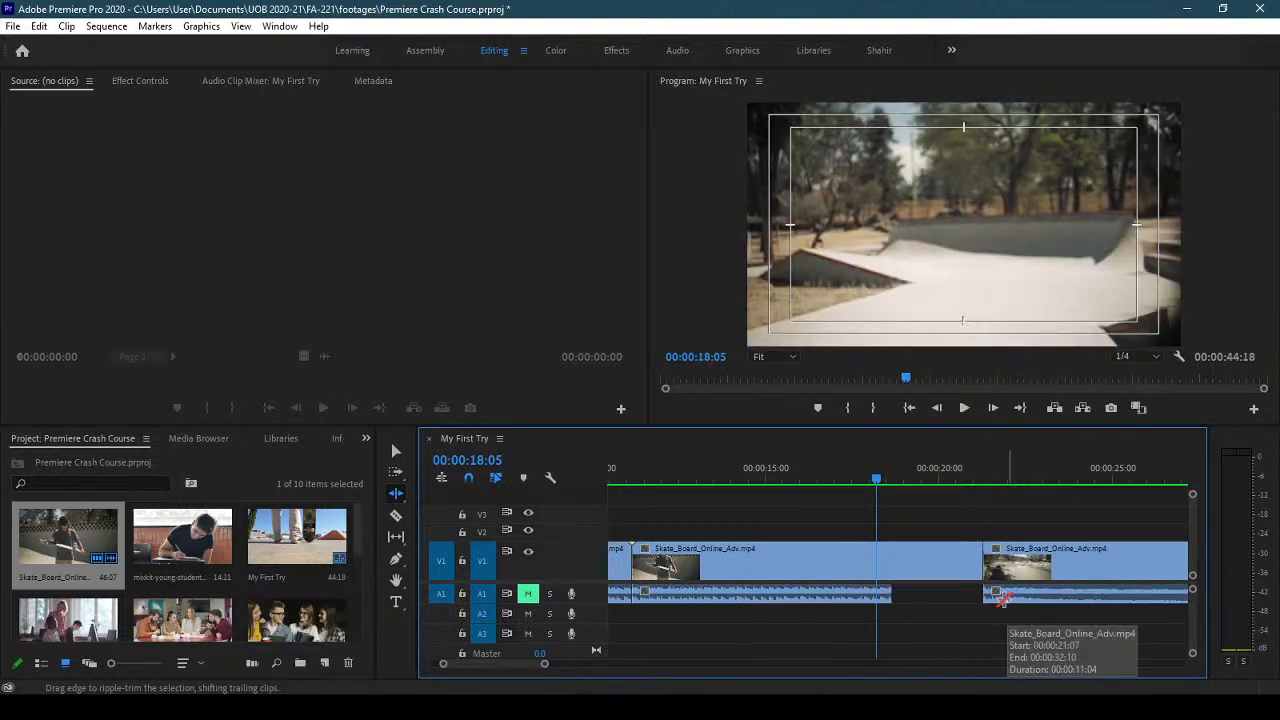
{"action": "left_click", "coordinate": [395, 451]}
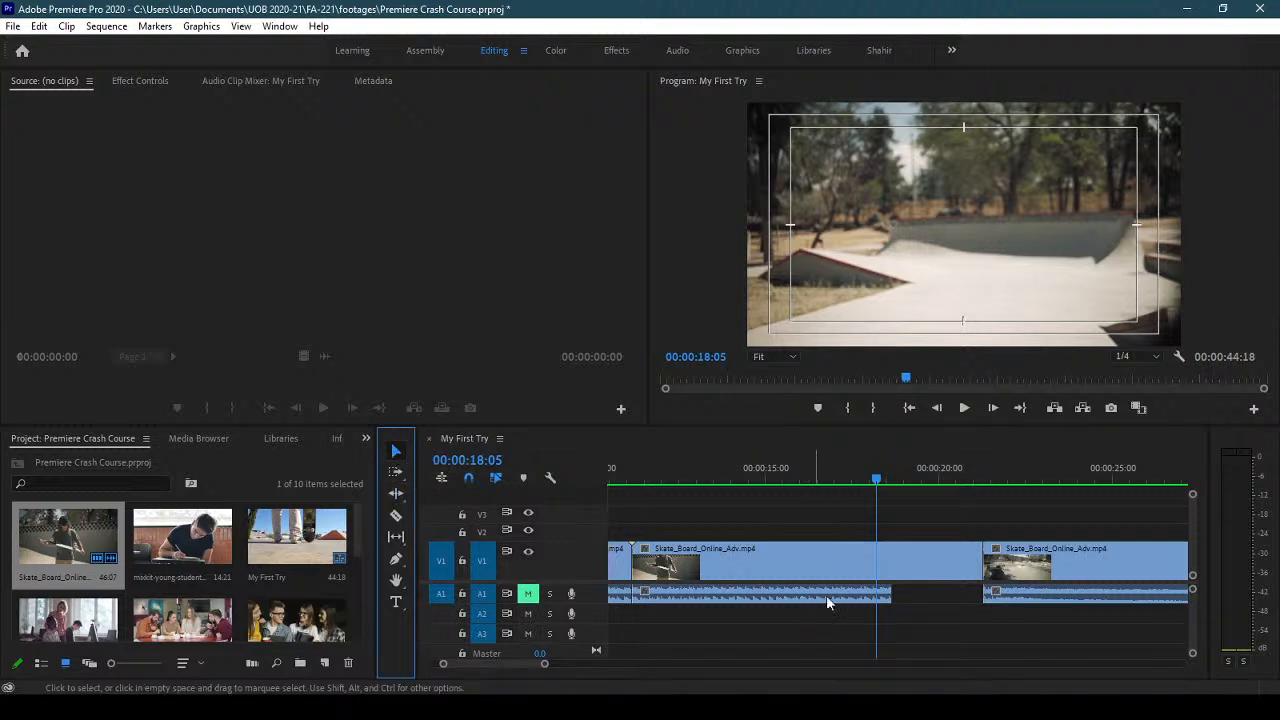
{"action": "key", "text": "ctrl+z"}
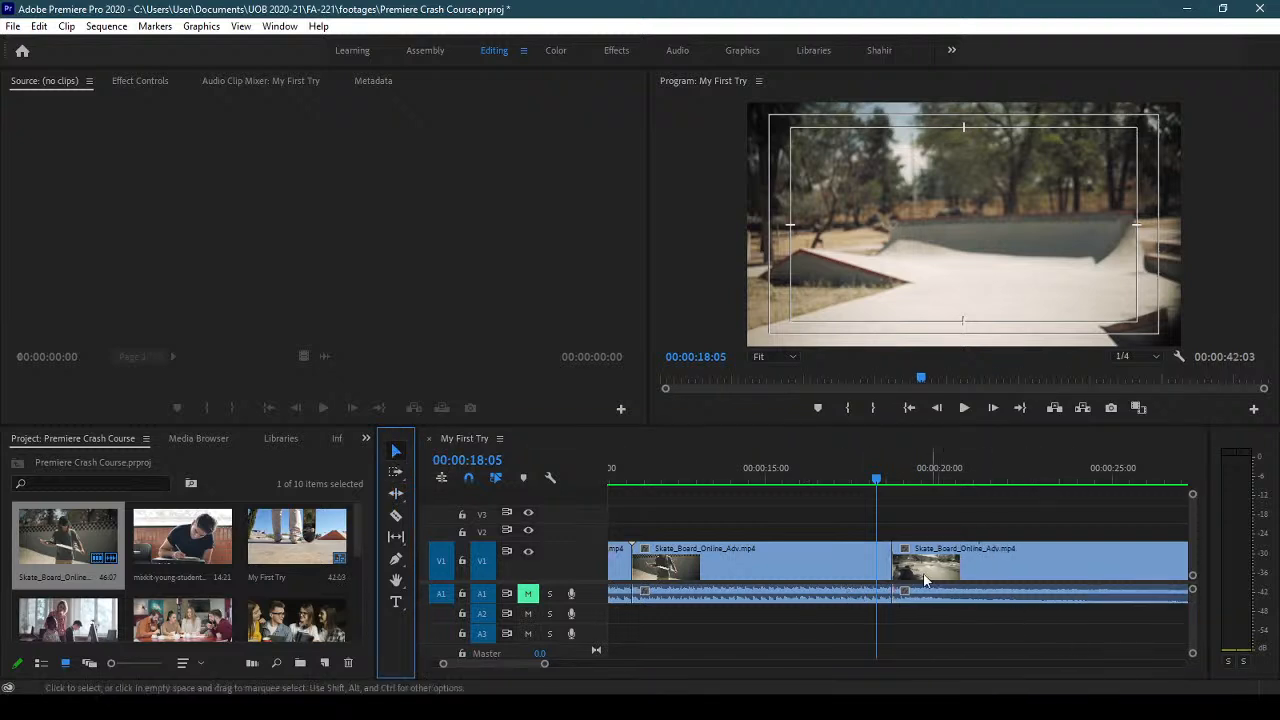
- Try trimming and extending the adjoining edges of the second and third clips with the Selection Tool, undoing the trim
{"action": "left_click_drag", "start_coordinate": [889, 561], "coordinate": [817, 561]}
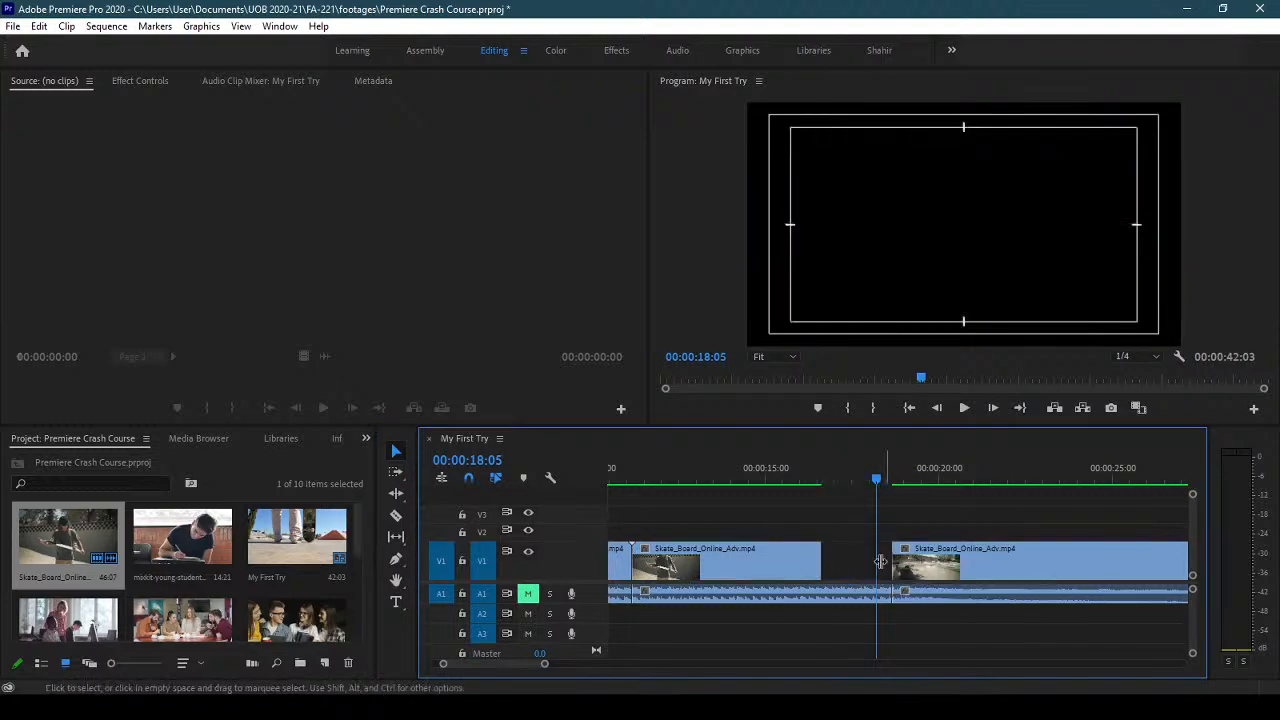
{"action": "key", "text": "ctrl+z"}
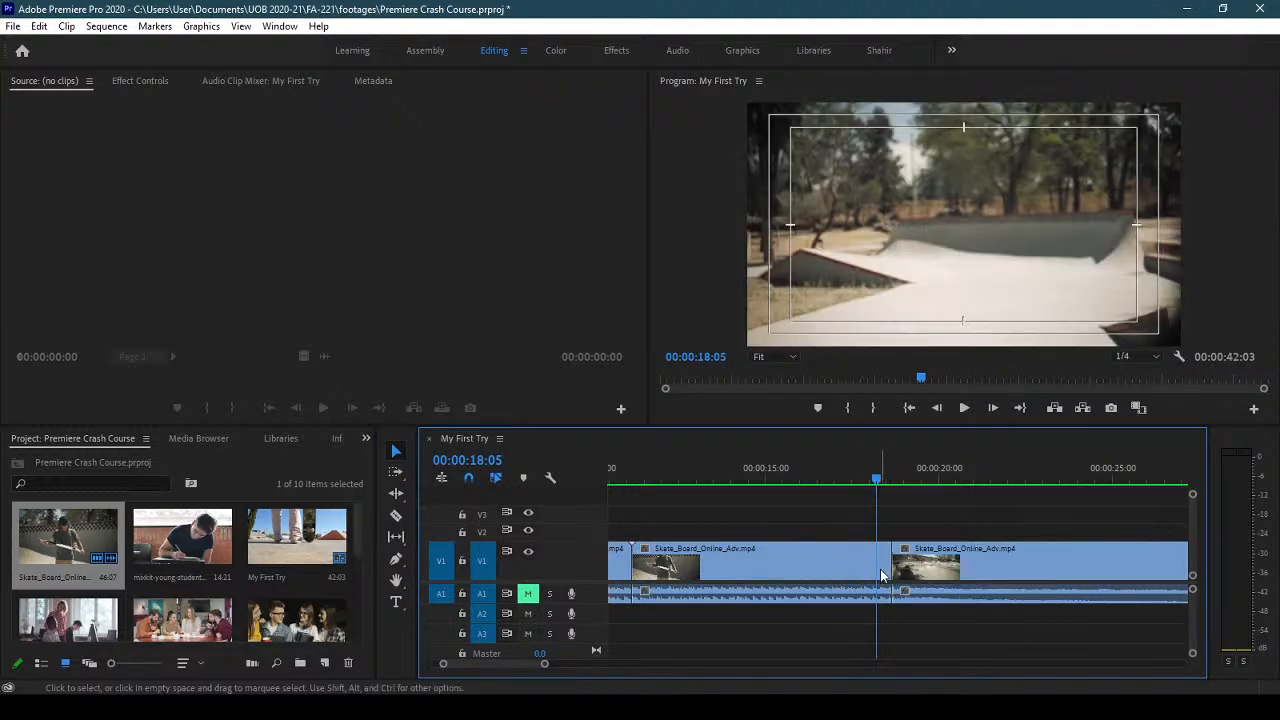
{"action": "left_click_drag", "start_coordinate": [897, 564], "coordinate": [1063, 563]}
{"action": "left_click_drag", "start_coordinate": [885, 558], "coordinate": [1132, 550]}
- Try ripple-extending the third clip's start by about 4.4 seconds and the second clip's end by about 3.5 seconds, and undo both extensions
{"action": "left_click", "coordinate": [395, 493]}
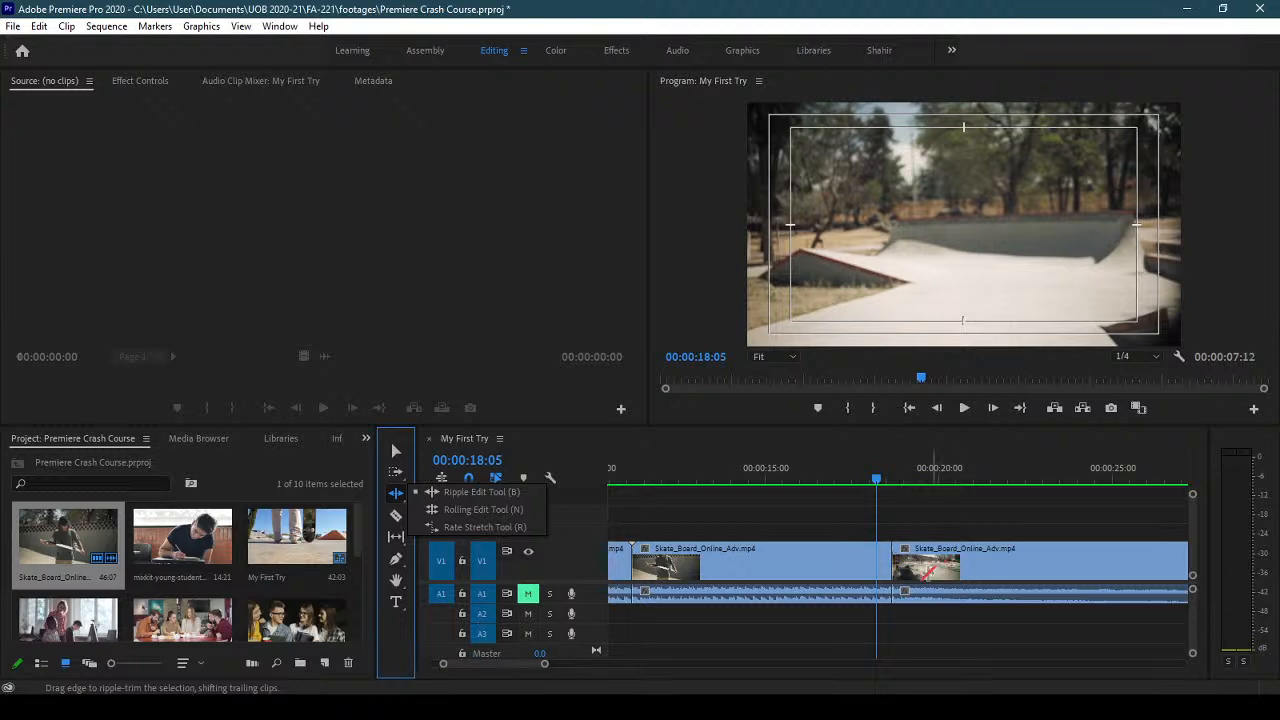
{"action": "left_click_drag", "start_coordinate": [903, 562], "coordinate": [745, 562]}
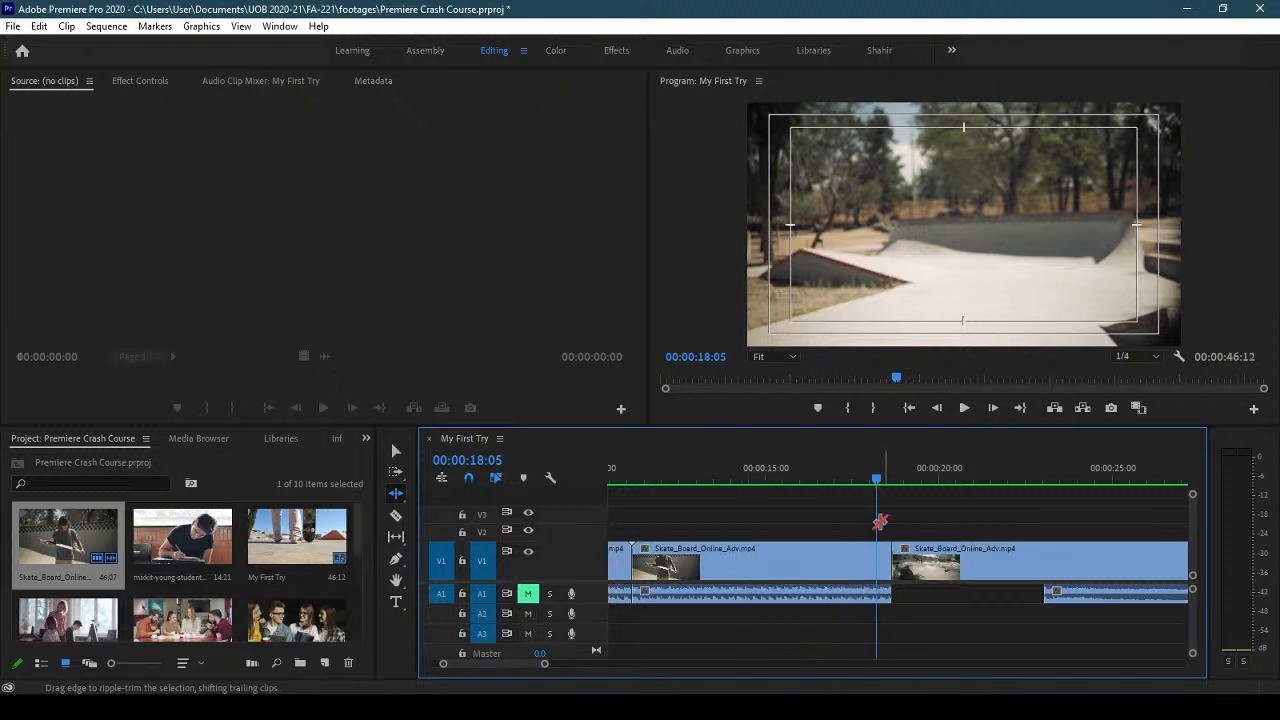
{"action": "left_click_drag", "start_coordinate": [905, 480], "coordinate": [946, 480]}
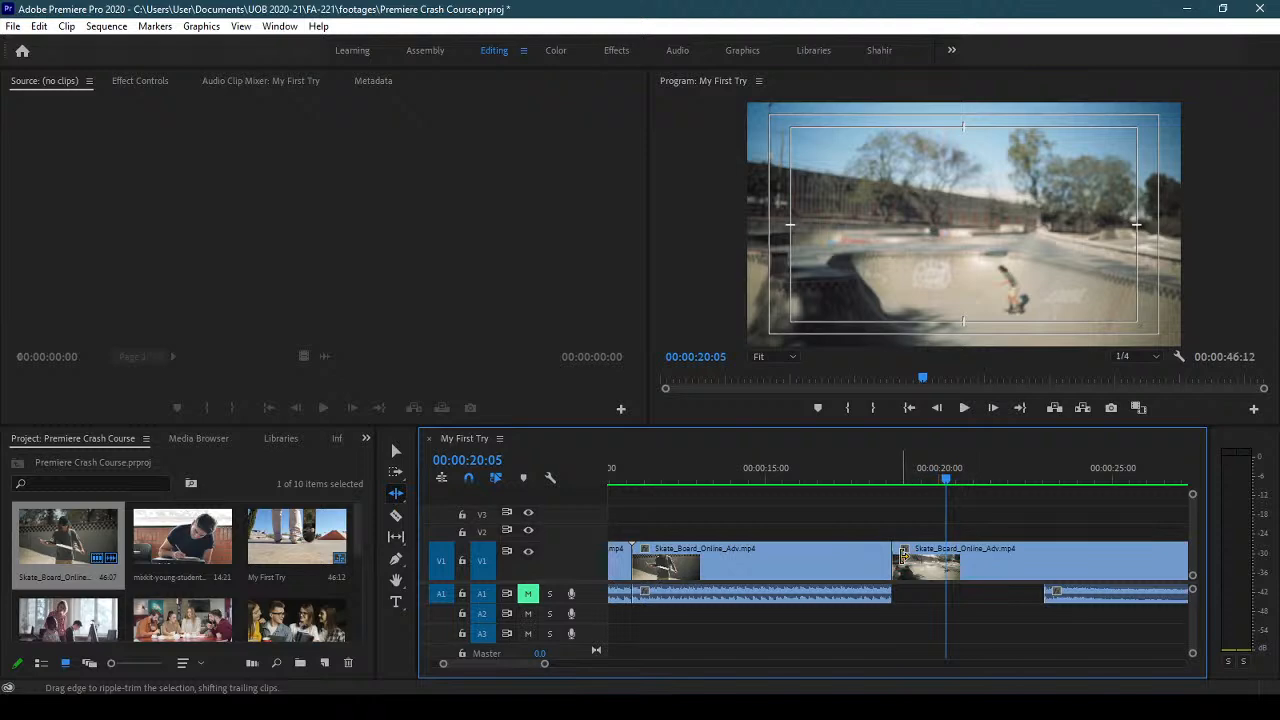
{"action": "left_click_drag", "start_coordinate": [889, 557], "coordinate": [1008, 557]}
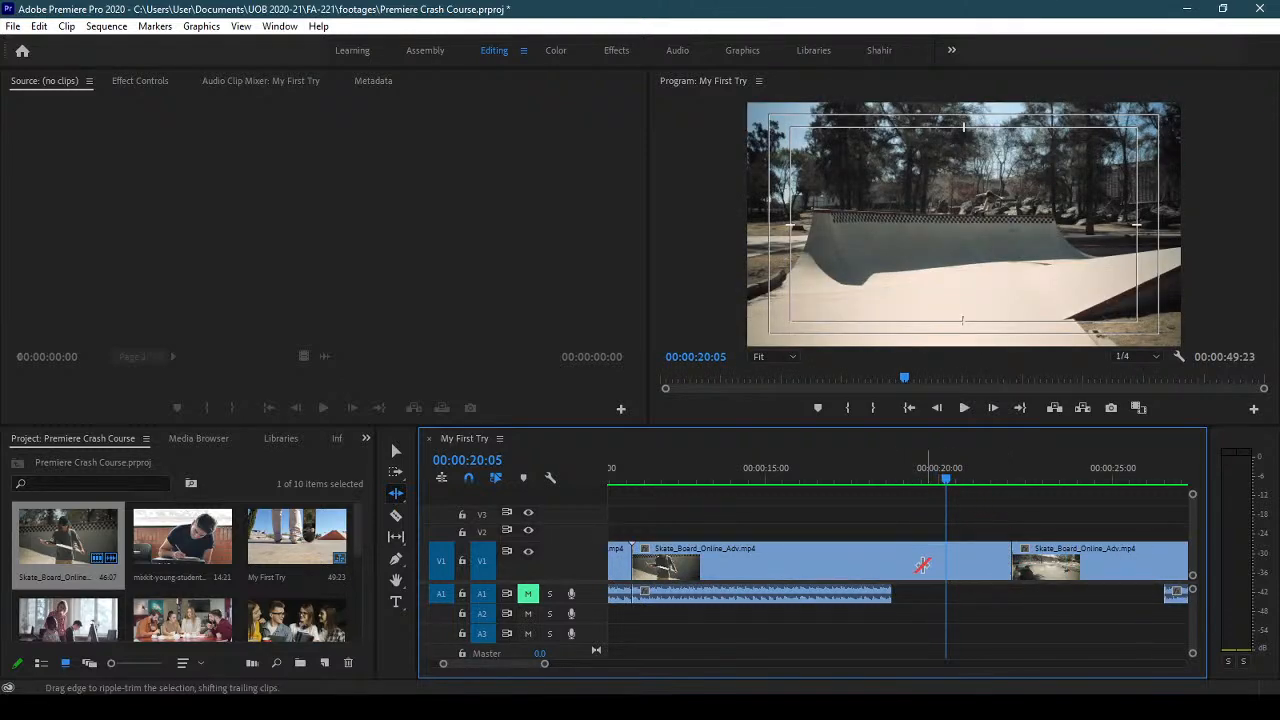
{"action": "left_click_drag", "start_coordinate": [922, 566], "coordinate": [891, 566]}
- Roll the video cut between the second and third clips forward by about 2.9 seconds with the Rolling Edit Tool and scrub across it
{"action": "left_click", "coordinate": [407, 497]}
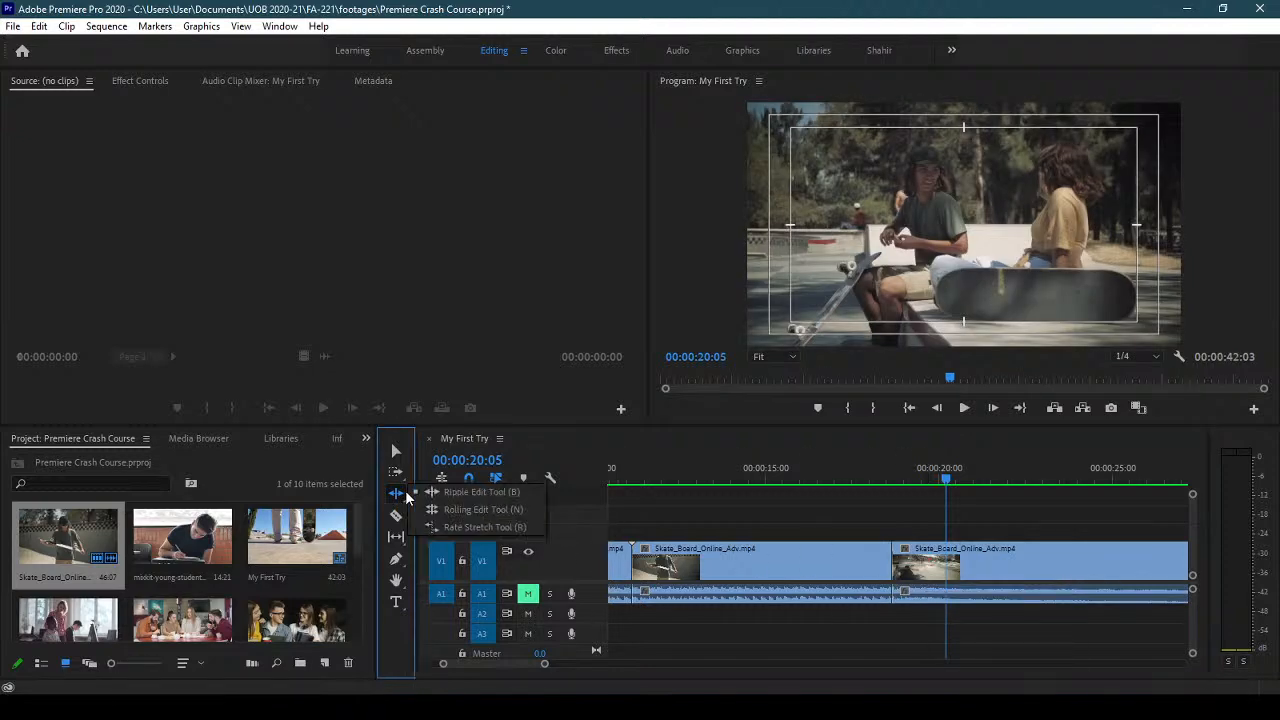
{"action": "left_click", "coordinate": [445, 503]}
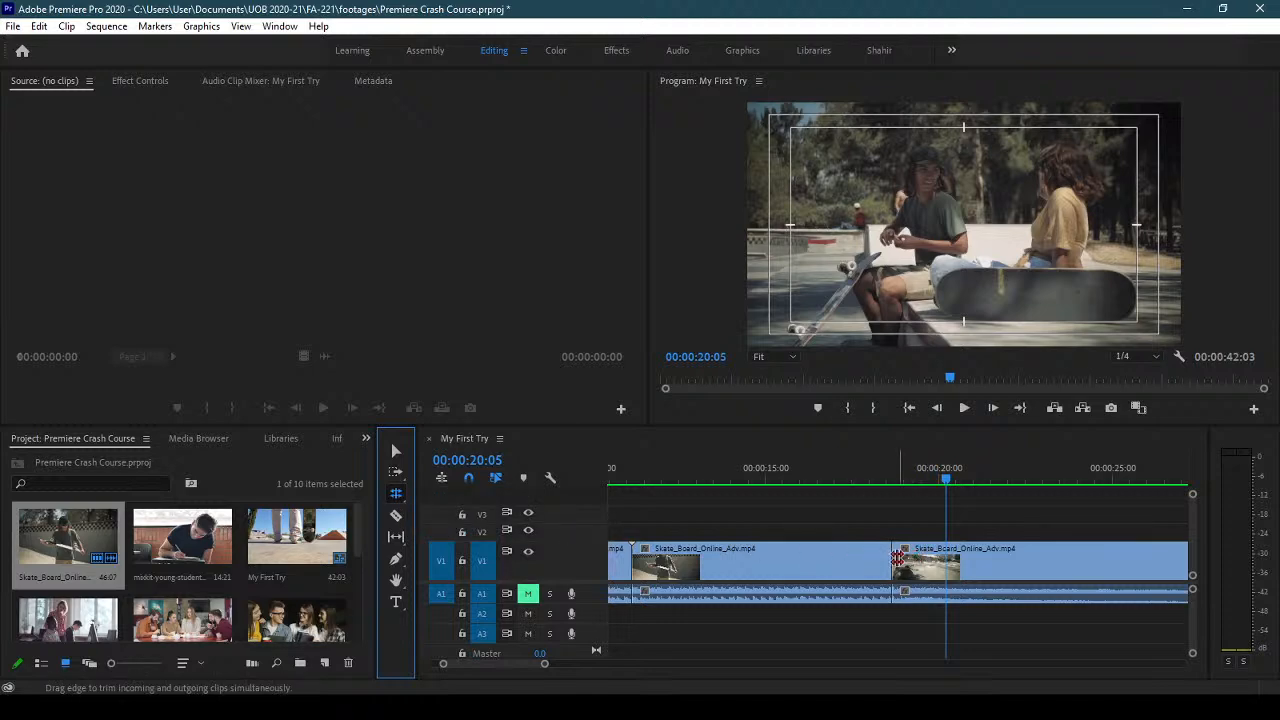
{"action": "left_click_drag", "start_coordinate": [906, 481], "coordinate": [848, 477]}
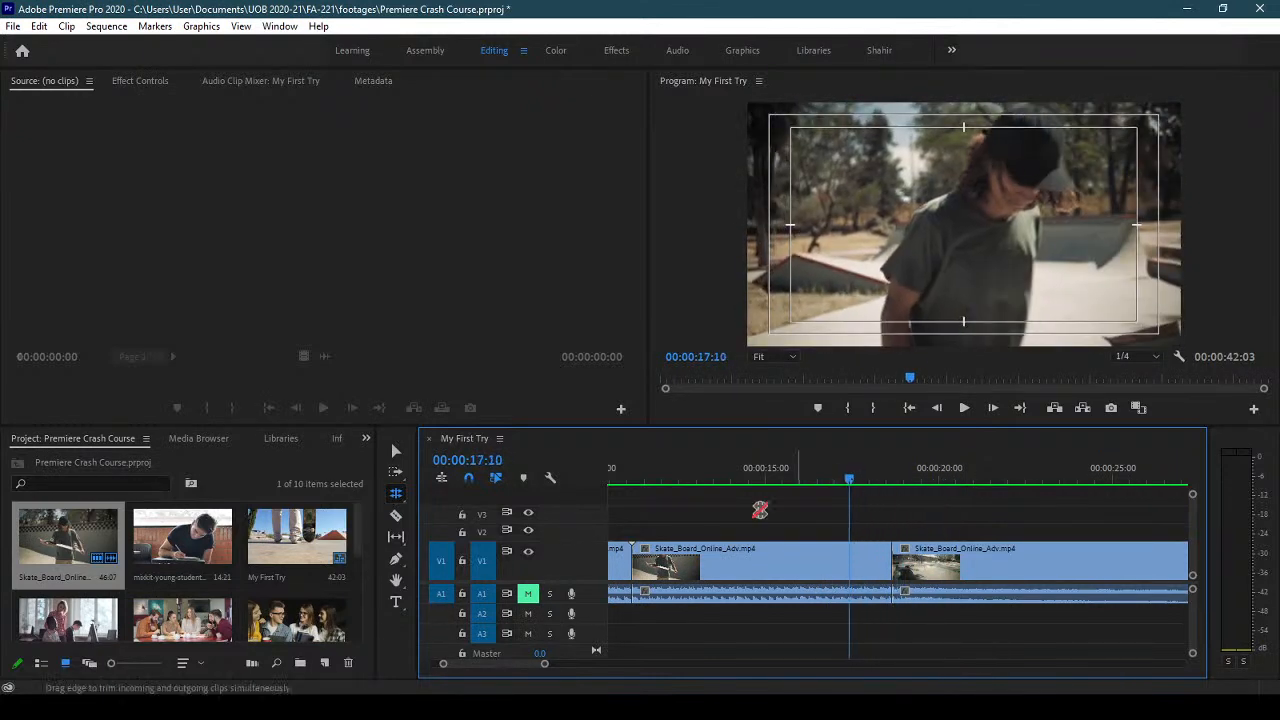
{"action": "left_click_drag", "start_coordinate": [893, 562], "coordinate": [994, 564]}
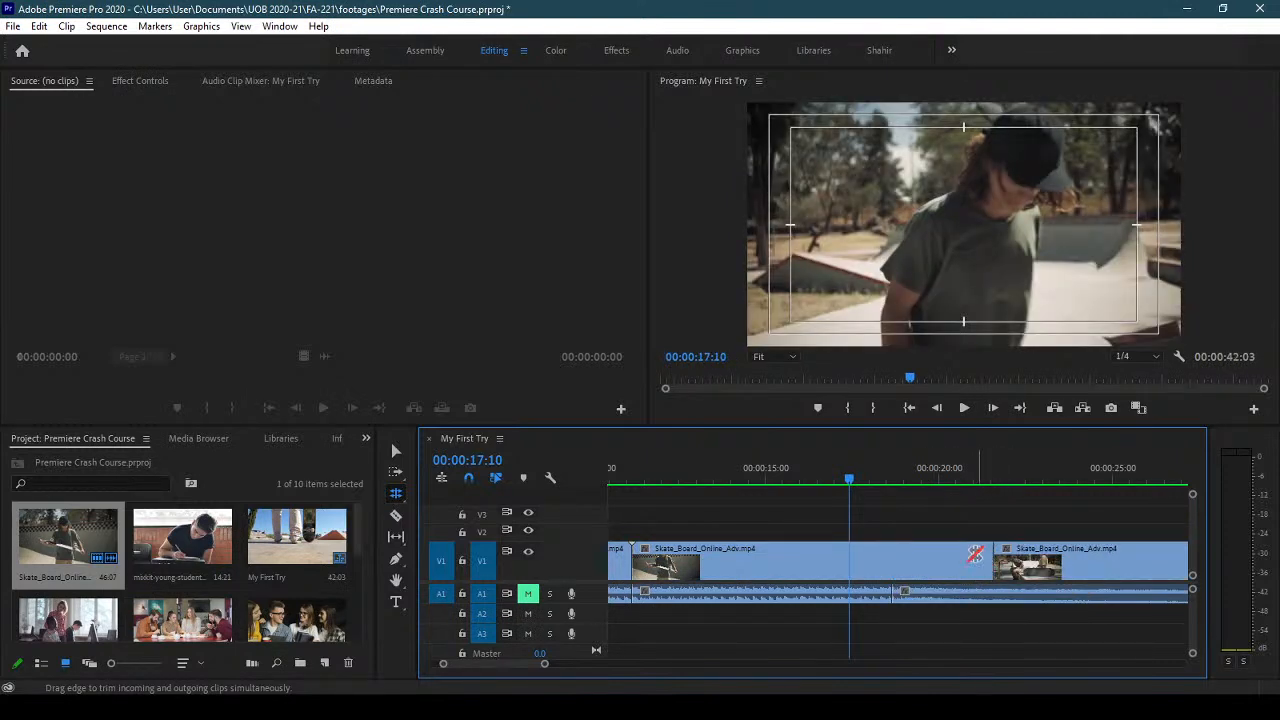
{"action": "left_click", "coordinate": [966, 480]}
{"action": "left_click_drag", "start_coordinate": [966, 478], "coordinate": [1025, 486]}
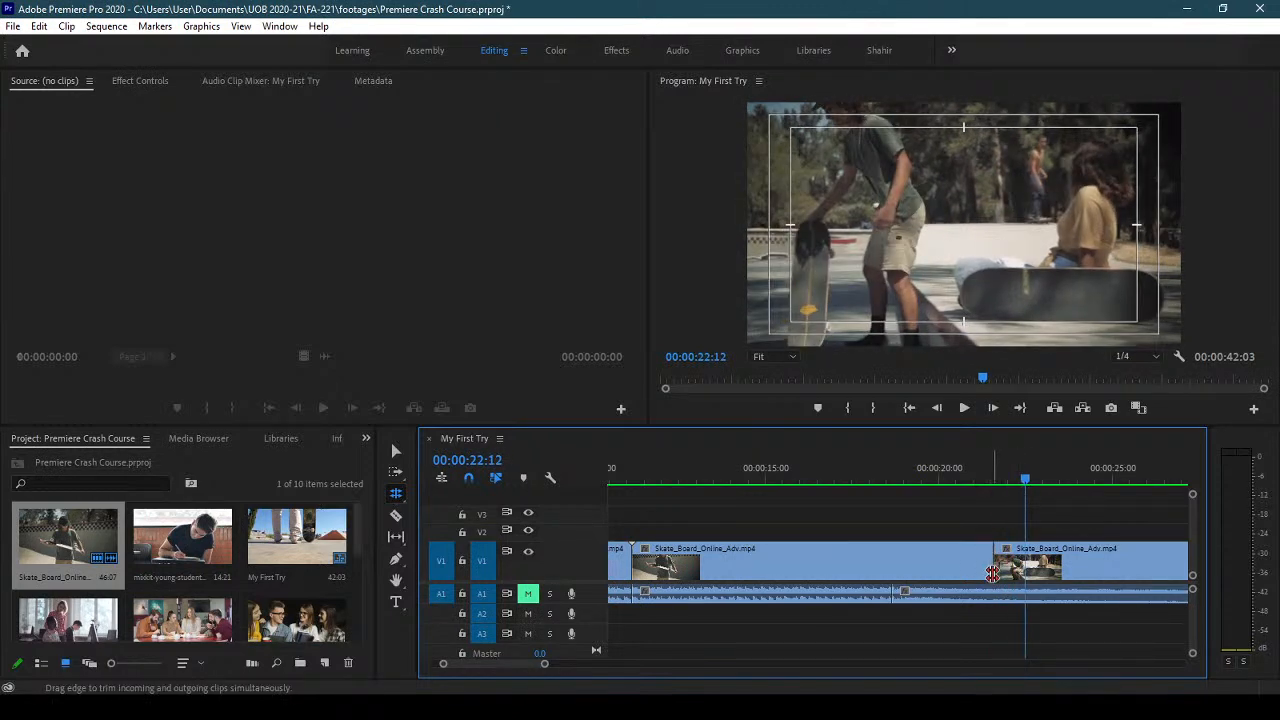
- Roll the same cut back by about 5.2 seconds, scrub past it, and roll it forward by about 3.6 seconds
{"action": "left_click_drag", "start_coordinate": [990, 556], "coordinate": [812, 563]}
{"action": "left_click_drag", "start_coordinate": [798, 489], "coordinate": [915, 490]}
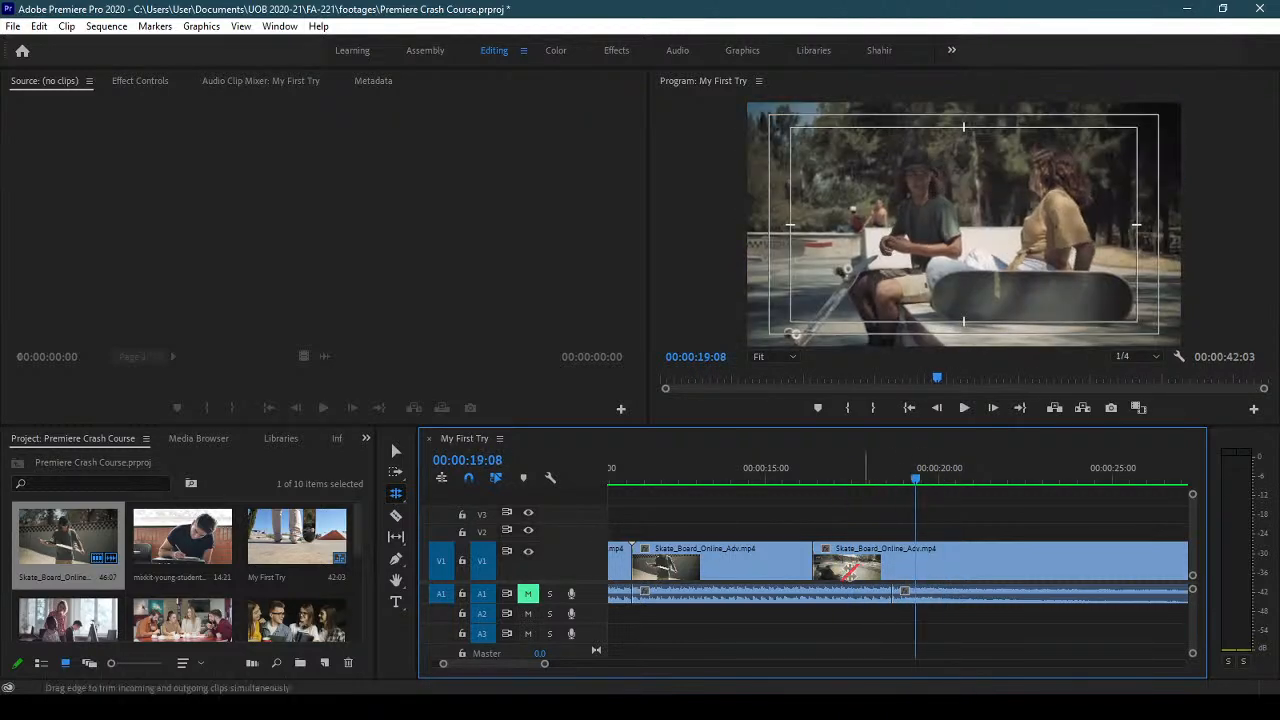
{"action": "left_click_drag", "start_coordinate": [817, 556], "coordinate": [942, 550]}
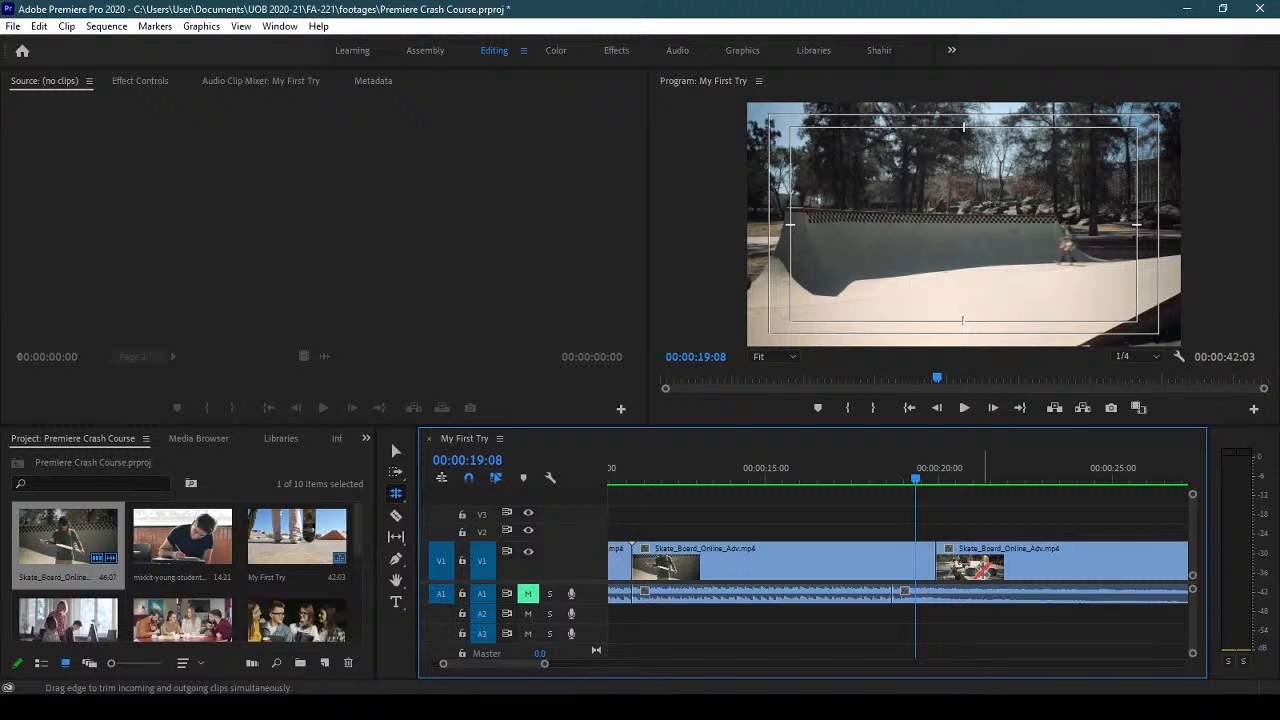
- Switch to the Rate Stretch Tool briefly, and delete all clips from the My First Try sequence with the Selection Tool
{"action": "left_click", "coordinate": [398, 496]}
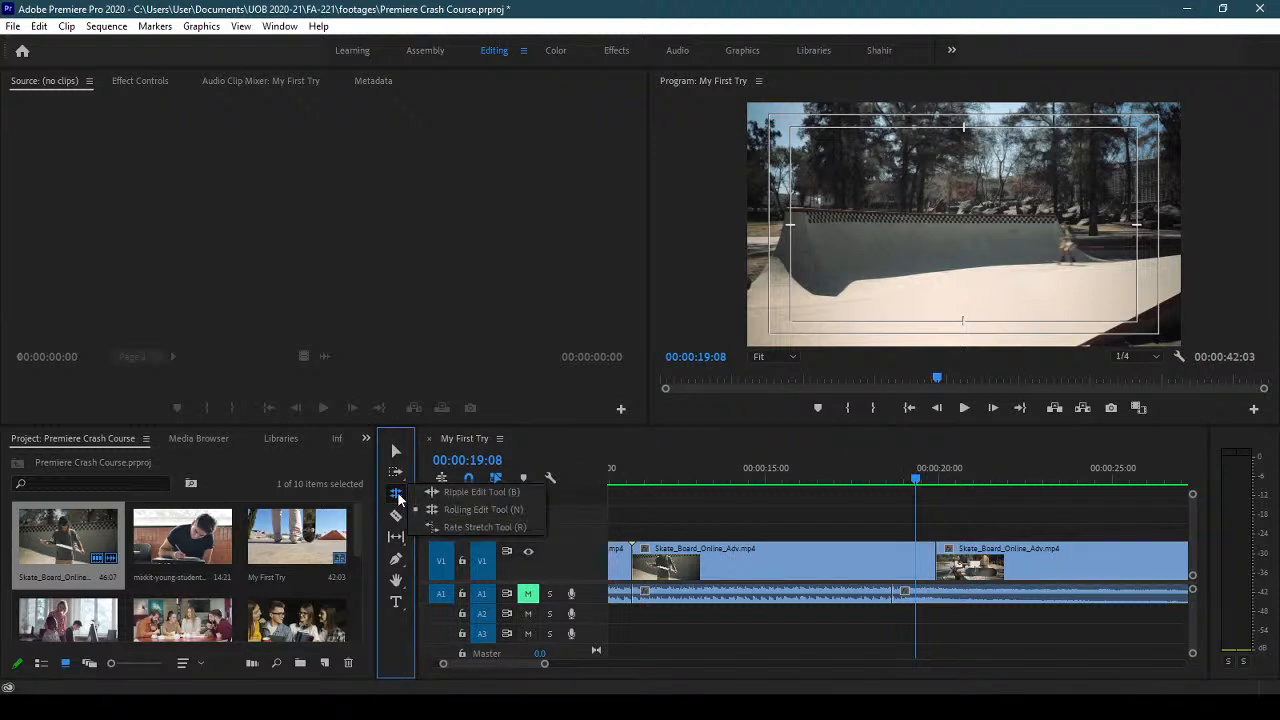
{"action": "left_click", "coordinate": [488, 528]}
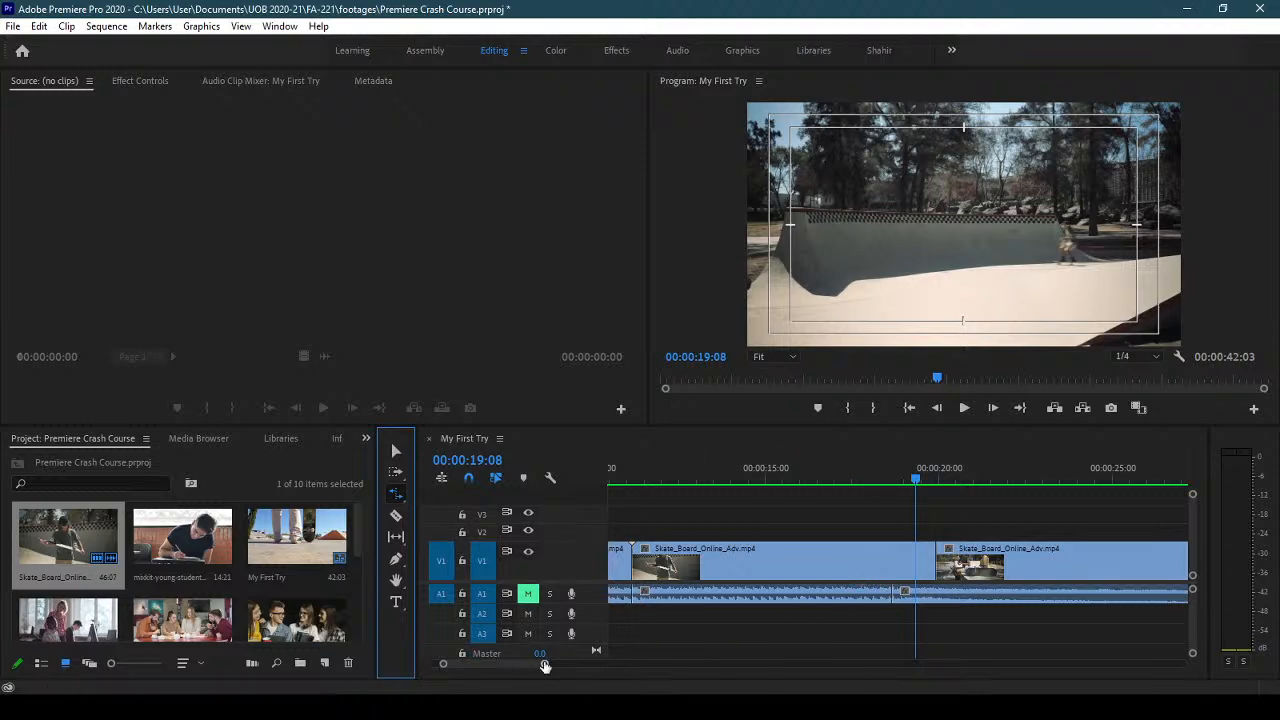
{"action": "left_click_drag", "start_coordinate": [666, 481], "coordinate": [702, 489]}
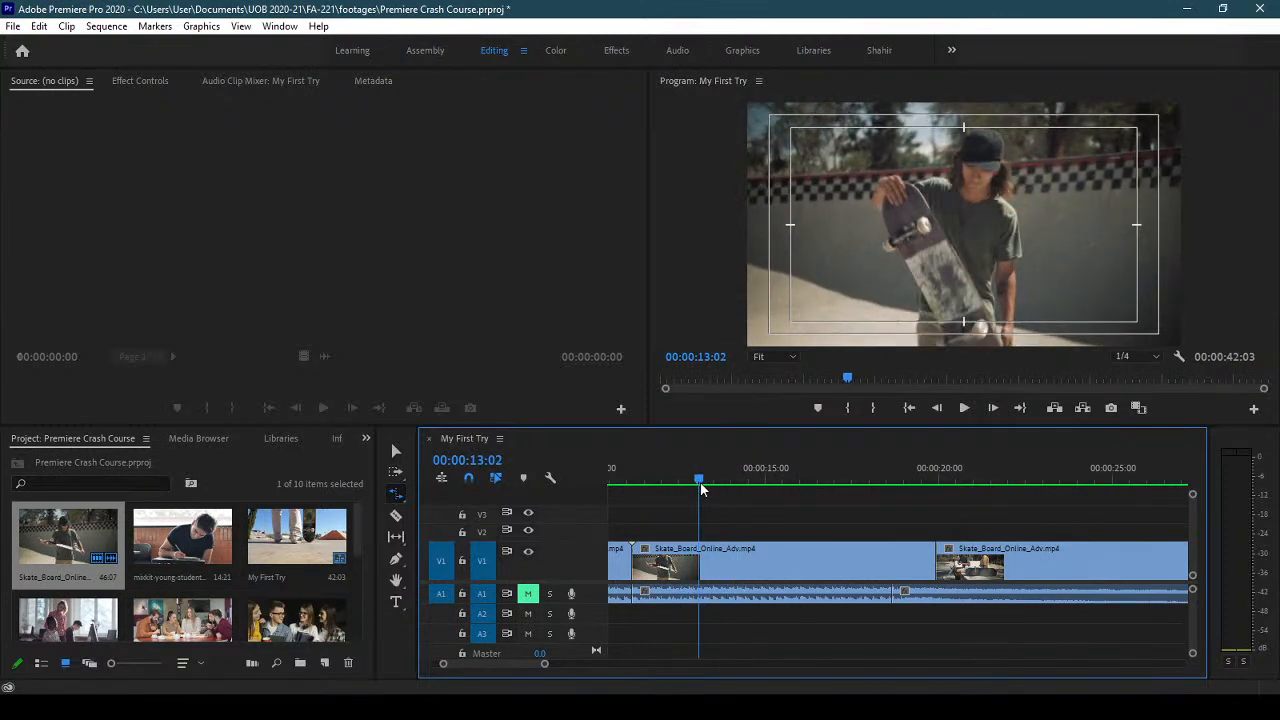
{"action": "left_click_drag", "start_coordinate": [544, 663], "coordinate": [702, 665]}
{"action": "left_click", "coordinate": [396, 451]}
{"action": "left_click_drag", "start_coordinate": [895, 508], "coordinate": [648, 640]}
{"action": "key", "text": "Delete"}
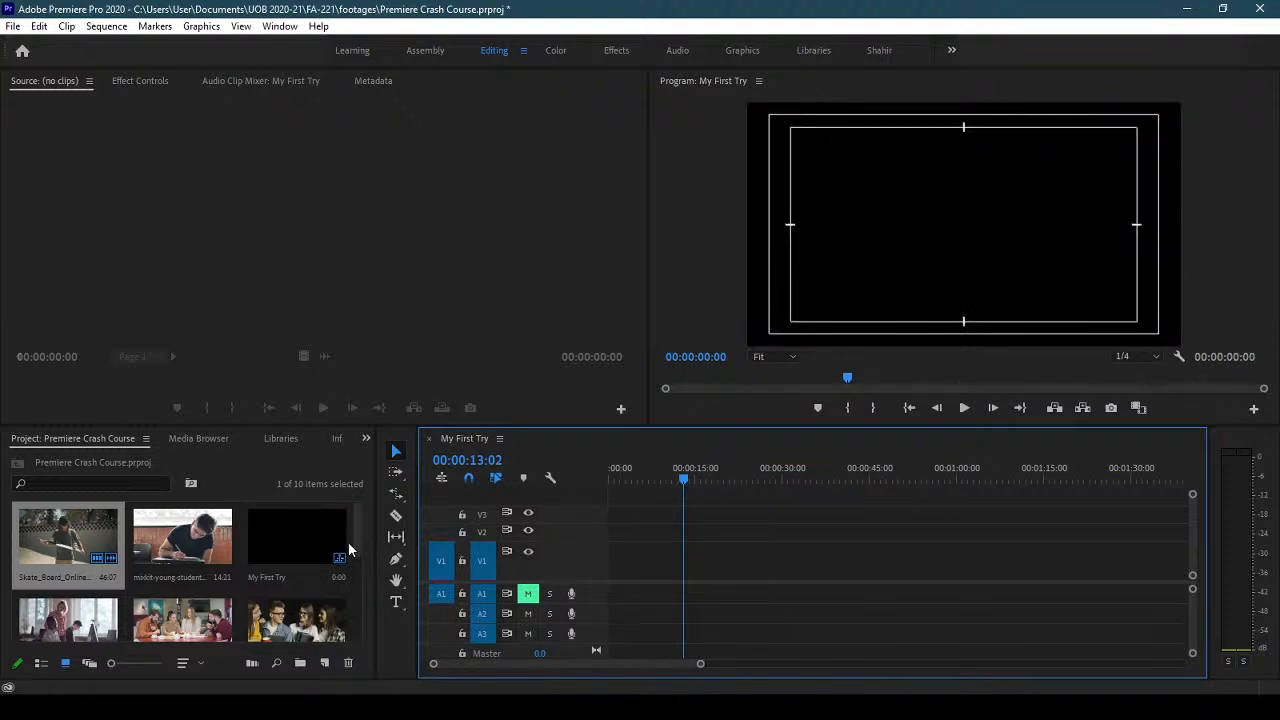
- Place the mixkit-young-students clip at the start of V1 and play it from the beginning to about 00:00:11:00
{"action": "left_click_drag", "start_coordinate": [198, 540], "coordinate": [580, 566]}
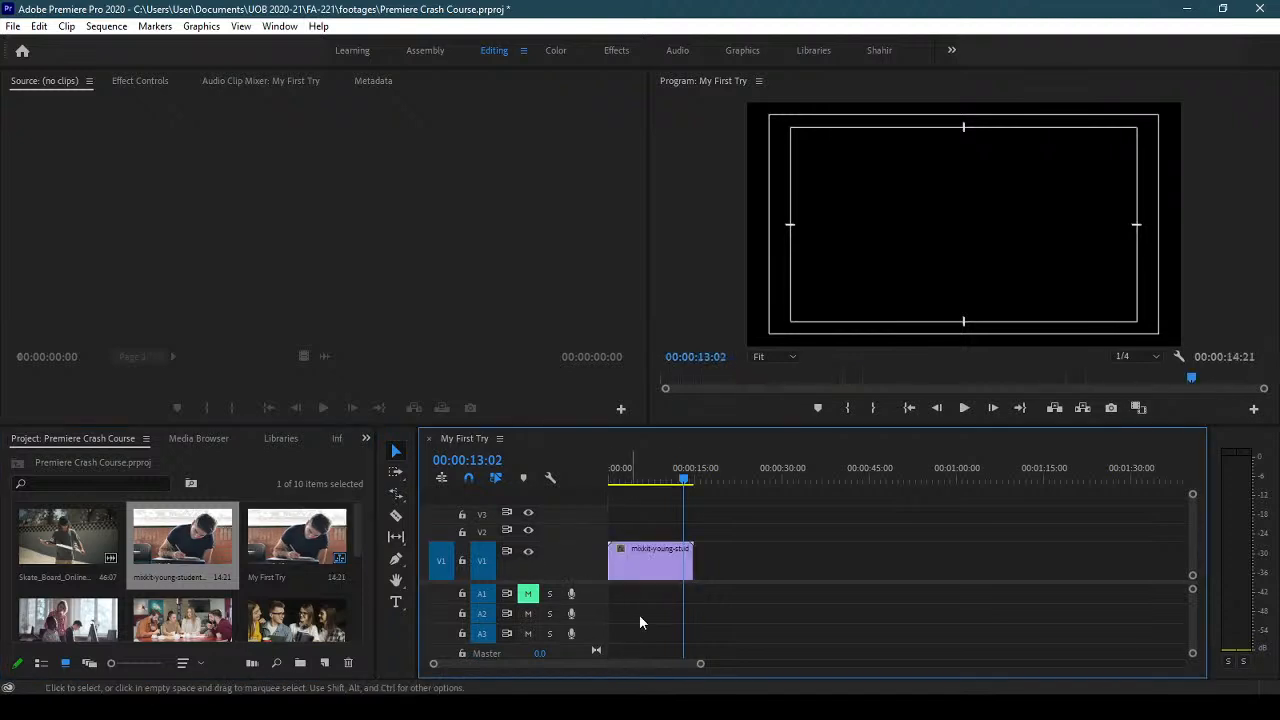
{"action": "left_click_drag", "start_coordinate": [700, 663], "coordinate": [607, 664]}
{"action": "left_click_drag", "start_coordinate": [634, 475], "coordinate": [561, 476]}
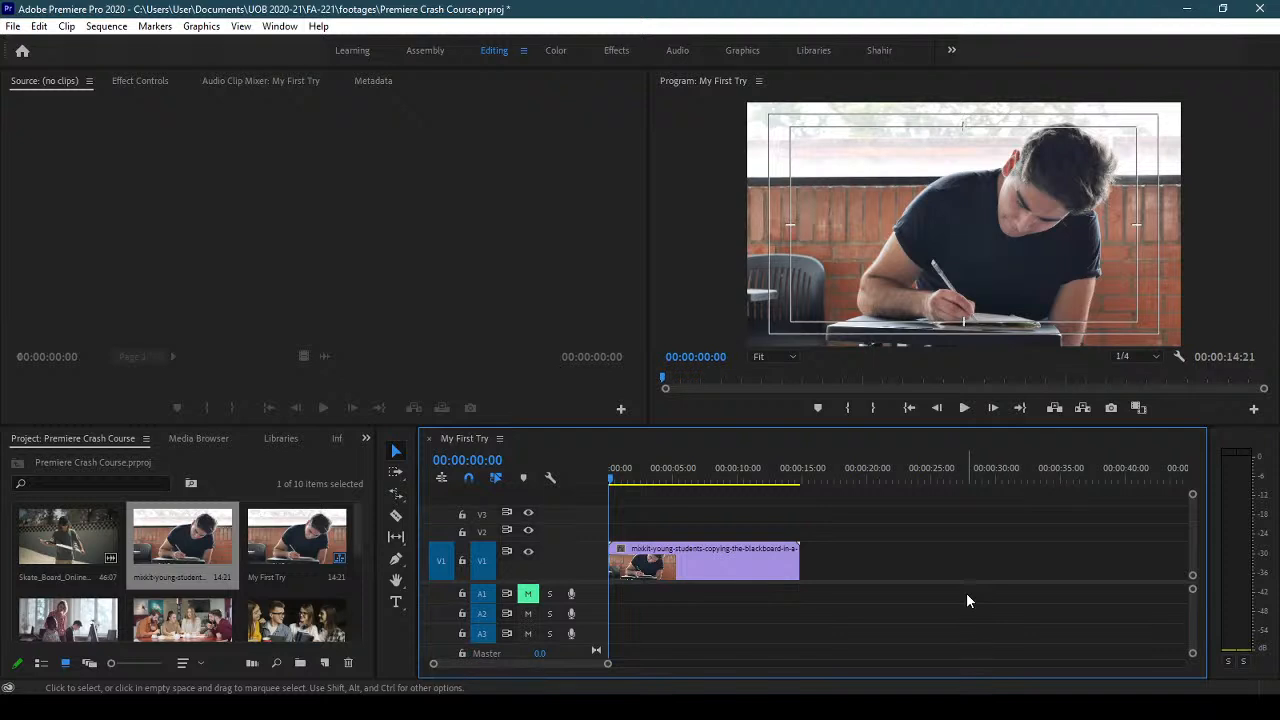
{"action": "key", "text": "space"}
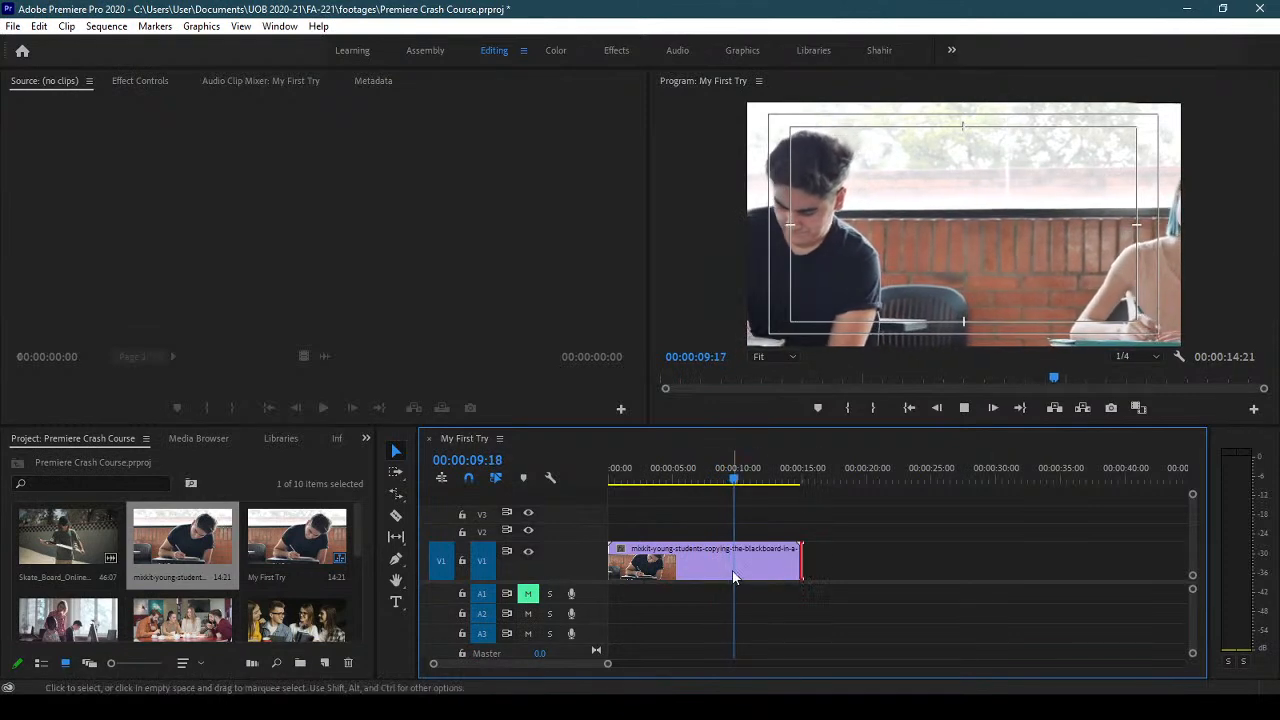
{"action": "left_click", "coordinate": [964, 407]}
- Replace the clip on V1 with the mixkit-happy-smiling clip, keeping the existing sequence settings, and move the playhead to 00:00:02:16
{"action": "left_click", "coordinate": [738, 548]}
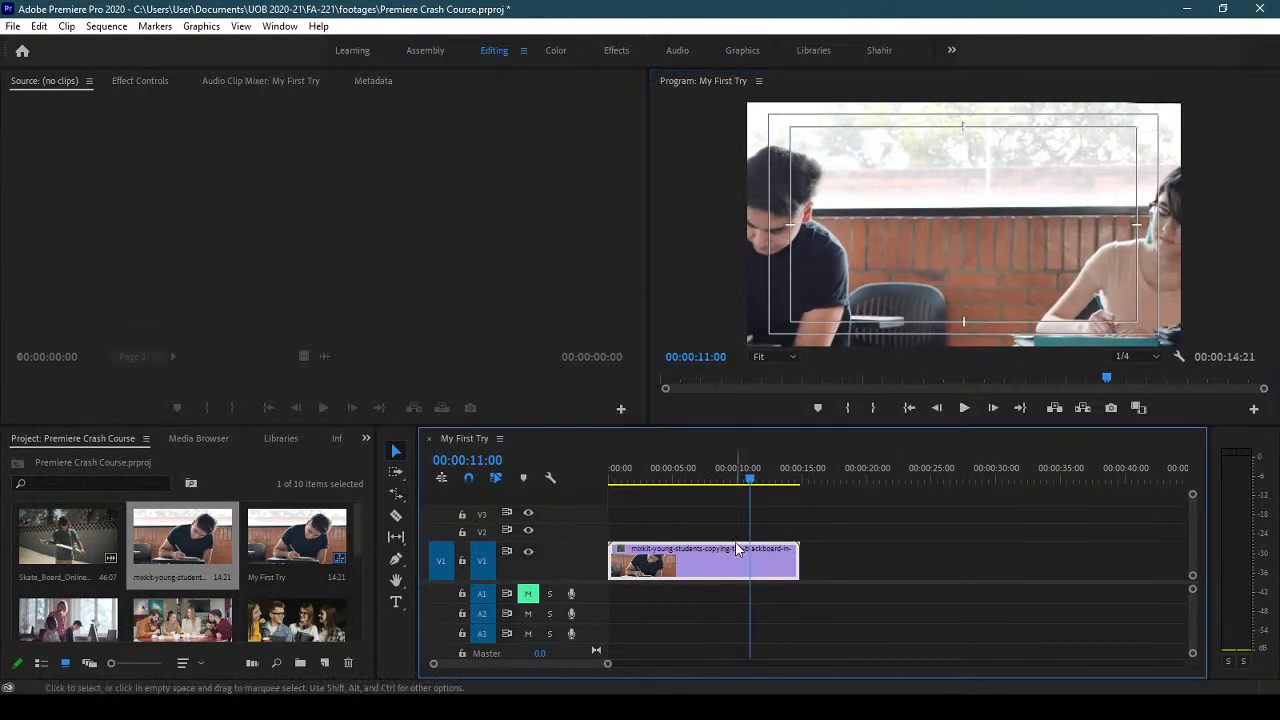
{"action": "key", "text": "Delete"}
{"action": "left_click", "coordinate": [294, 621]}
{"action": "left_click_drag", "start_coordinate": [294, 621], "coordinate": [622, 555]}
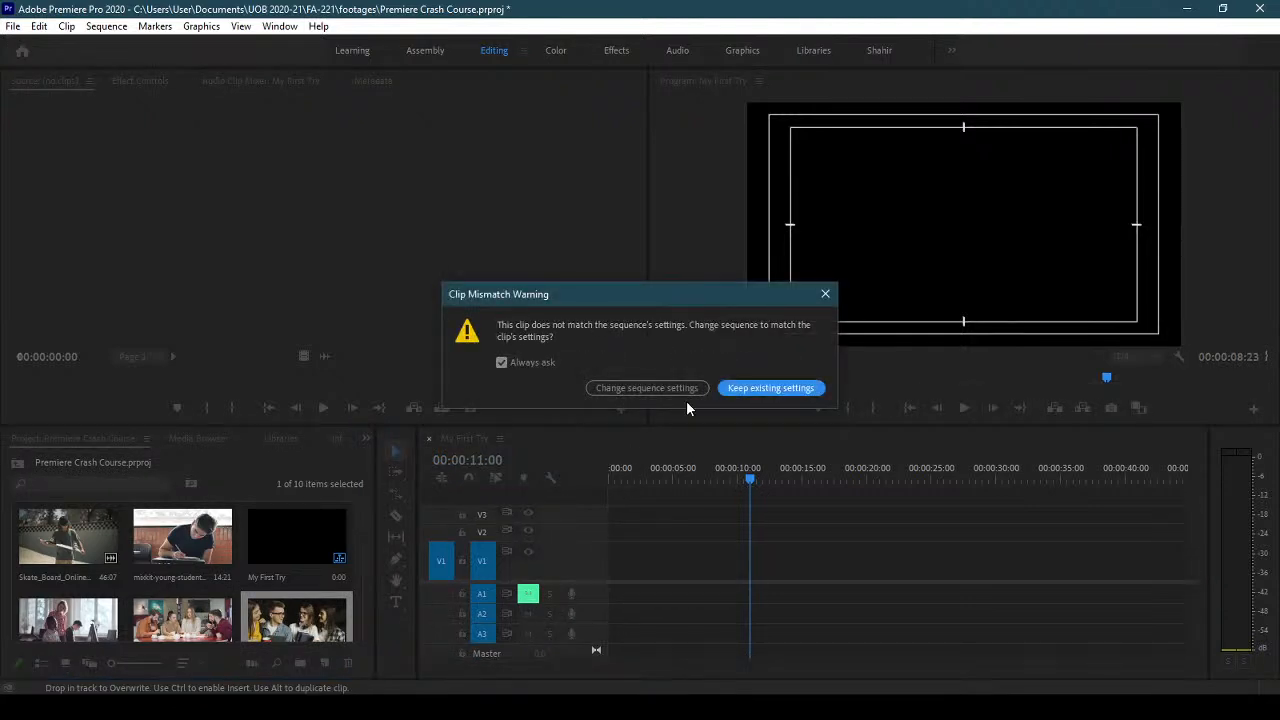
{"action": "left_click", "coordinate": [770, 388]}
{"action": "key", "text": "Home"}
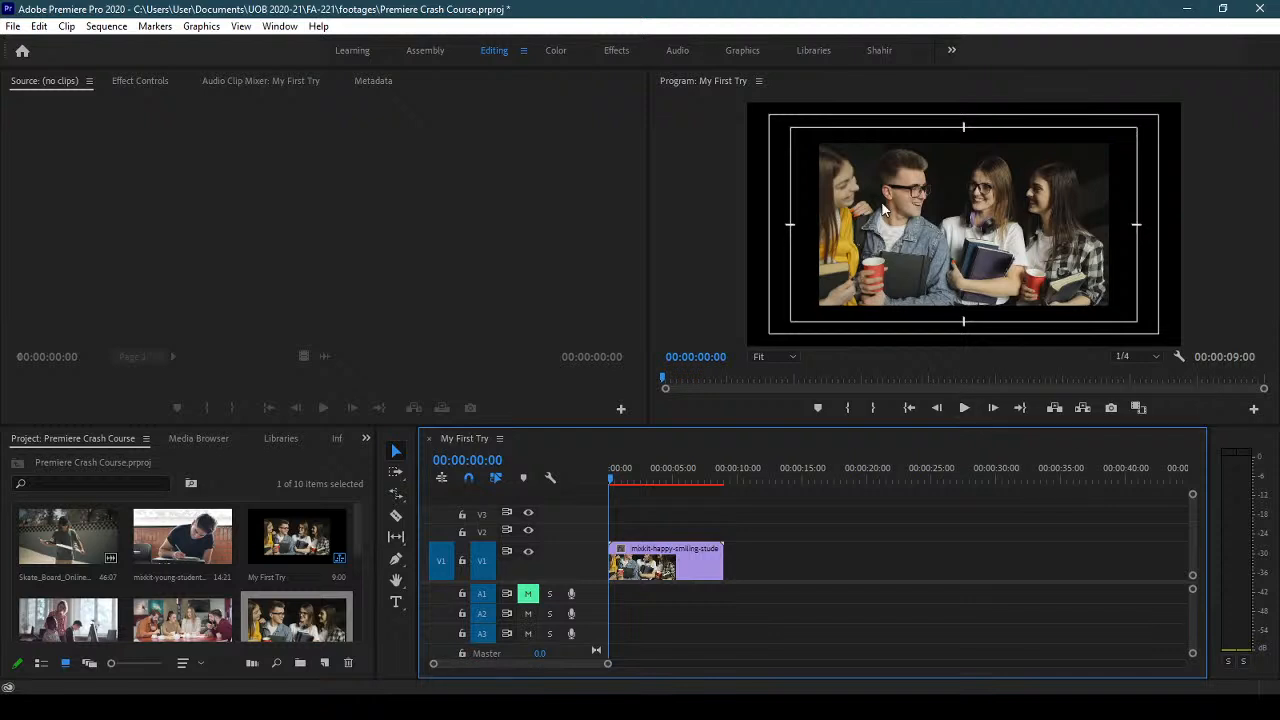
{"action": "left_click_drag", "start_coordinate": [645, 468], "coordinate": [642, 468]}
- Delete the mixkit-happy-smiling clip and place it at the start of V1 again, keeping the existing sequence settings
{"action": "left_click", "coordinate": [685, 565]}
{"action": "key", "text": "Delete"}
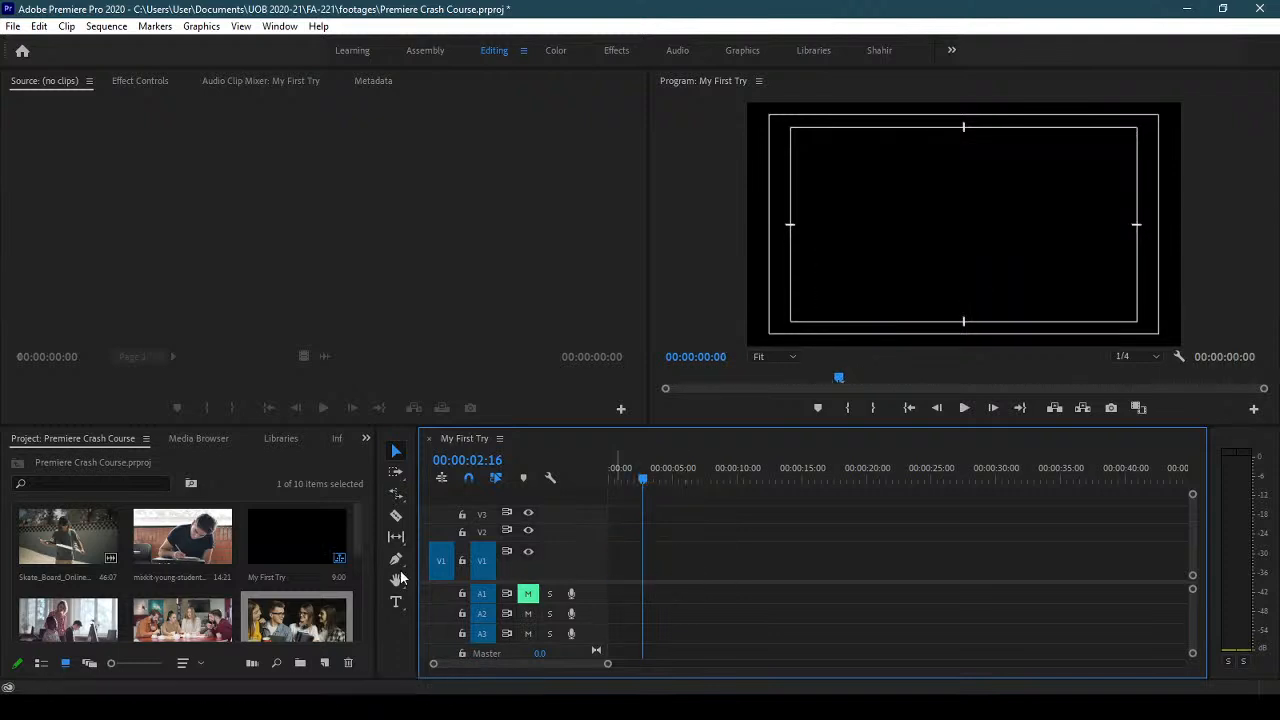
{"action": "left_click_drag", "start_coordinate": [320, 618], "coordinate": [609, 566]}
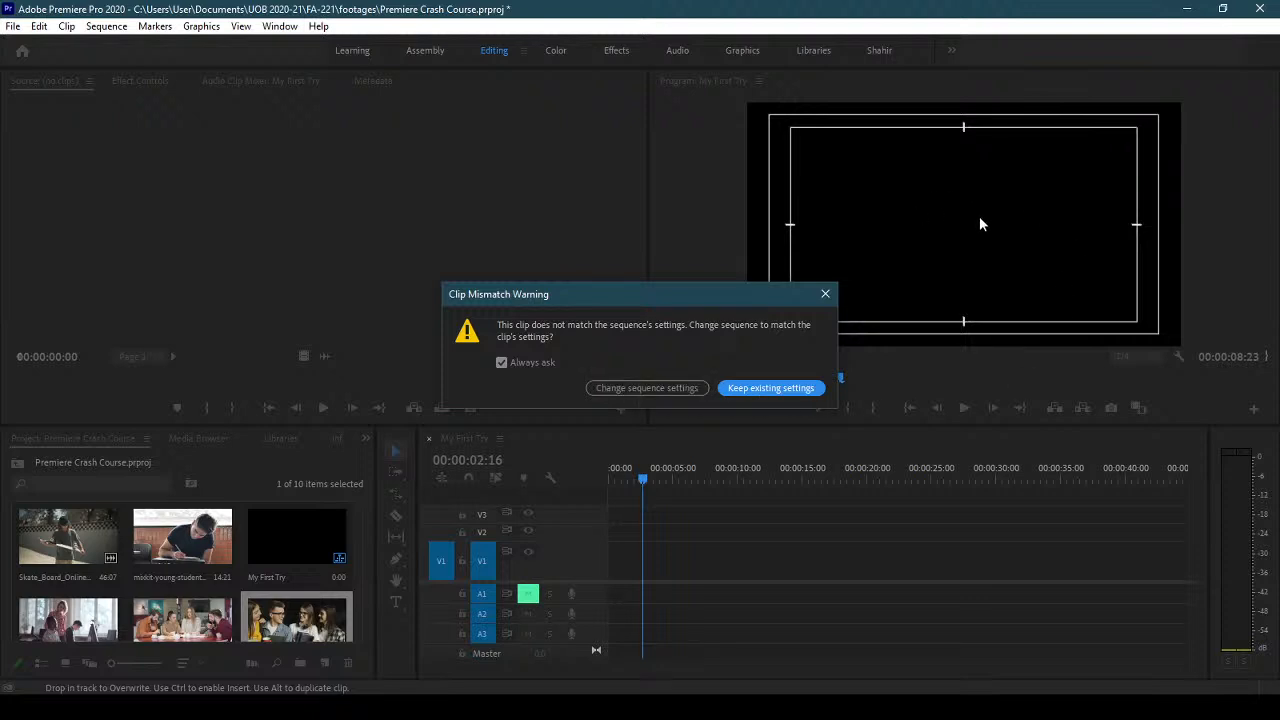
{"action": "left_click", "coordinate": [774, 388]}
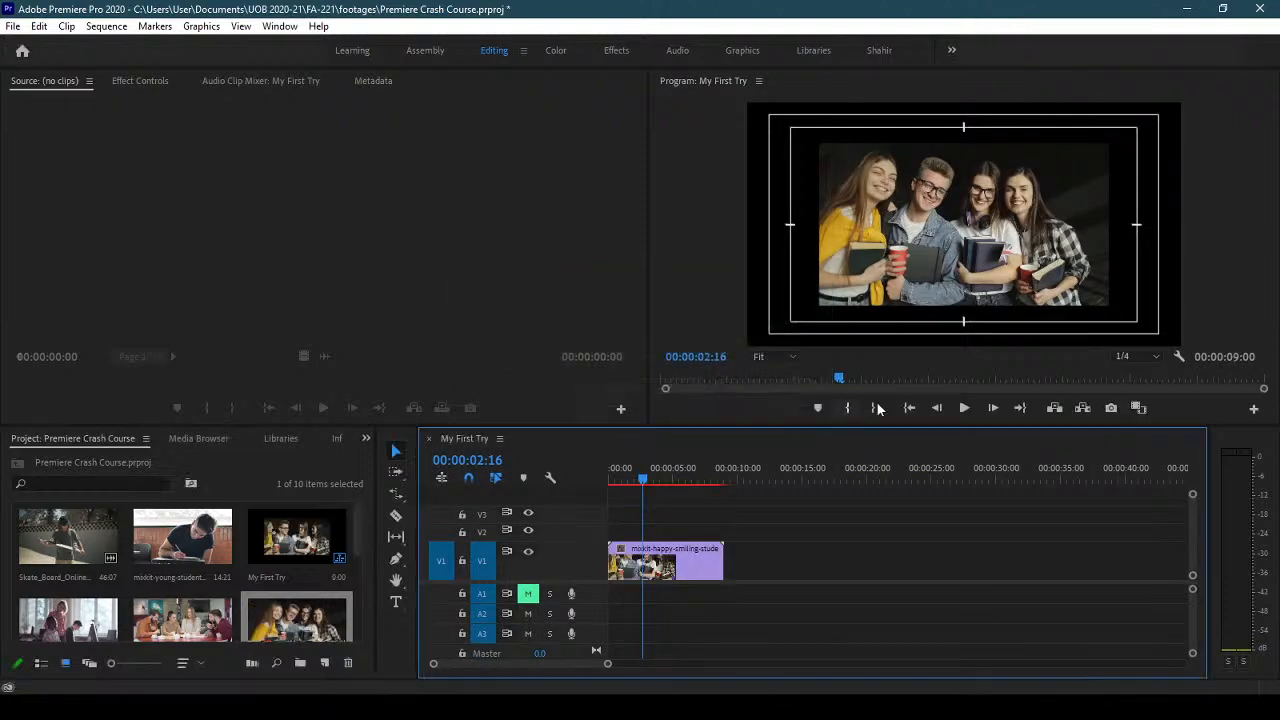
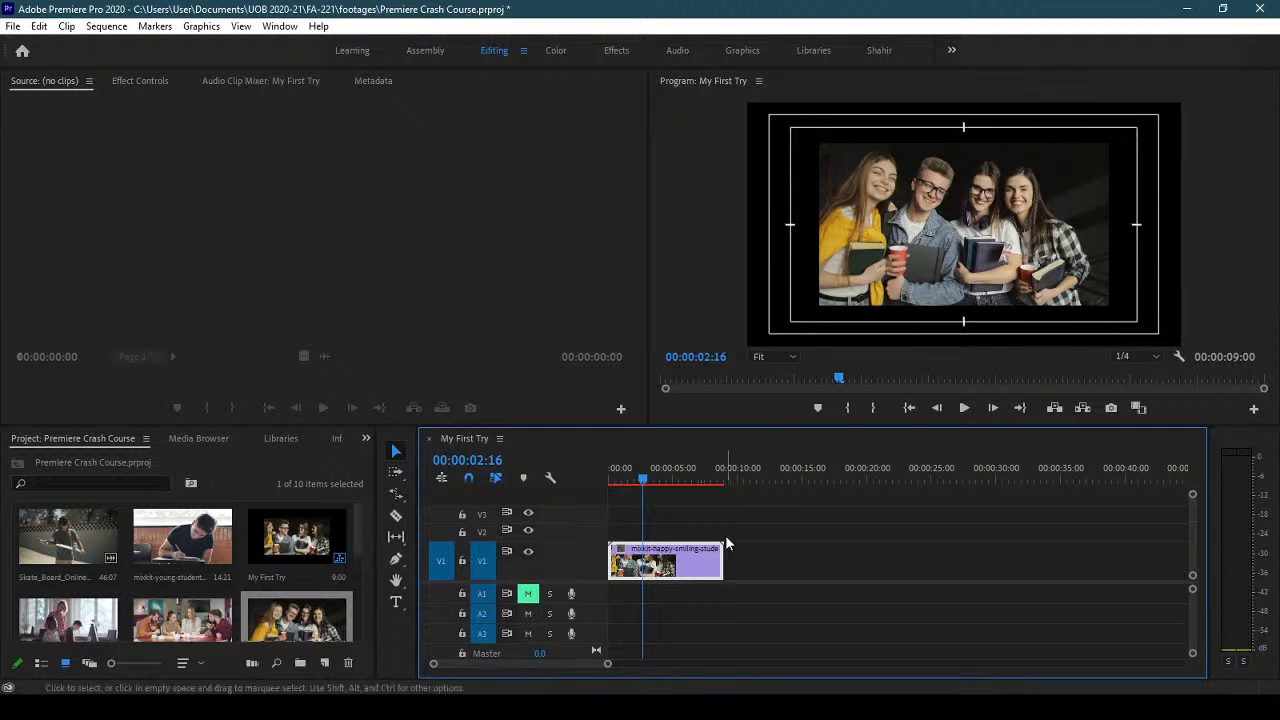
- Apply Scale to Frame Size to the mixkit-happy-smiling clip and return the playhead to the start of the sequence
{"action": "right_click", "coordinate": [672, 561]}
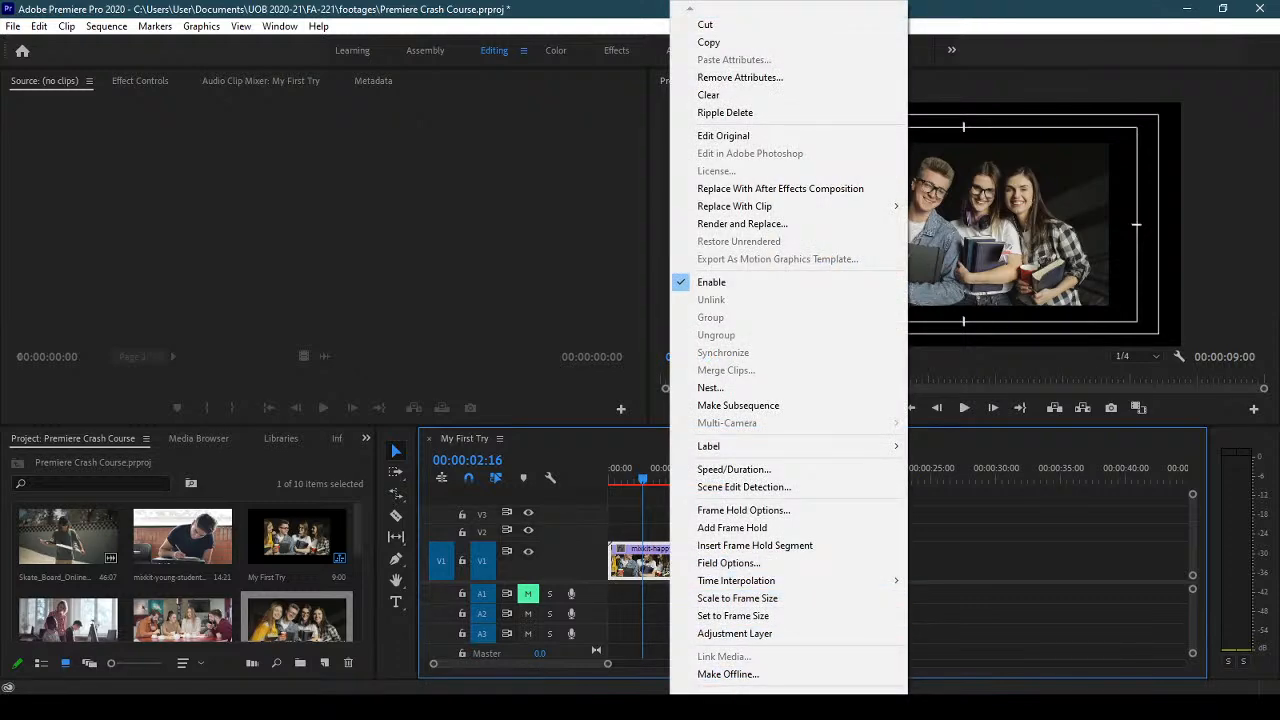
{"action": "mouse_move", "coordinate": [695, 687]}
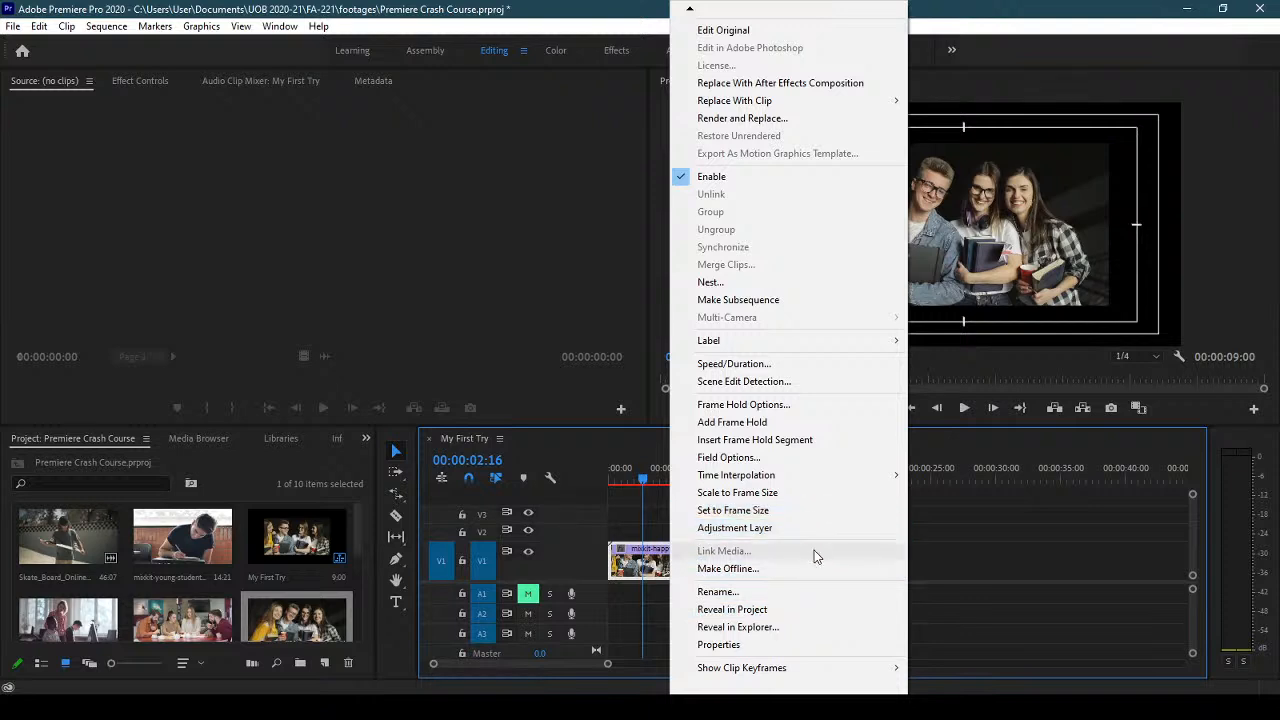
{"action": "left_click", "coordinate": [731, 494]}
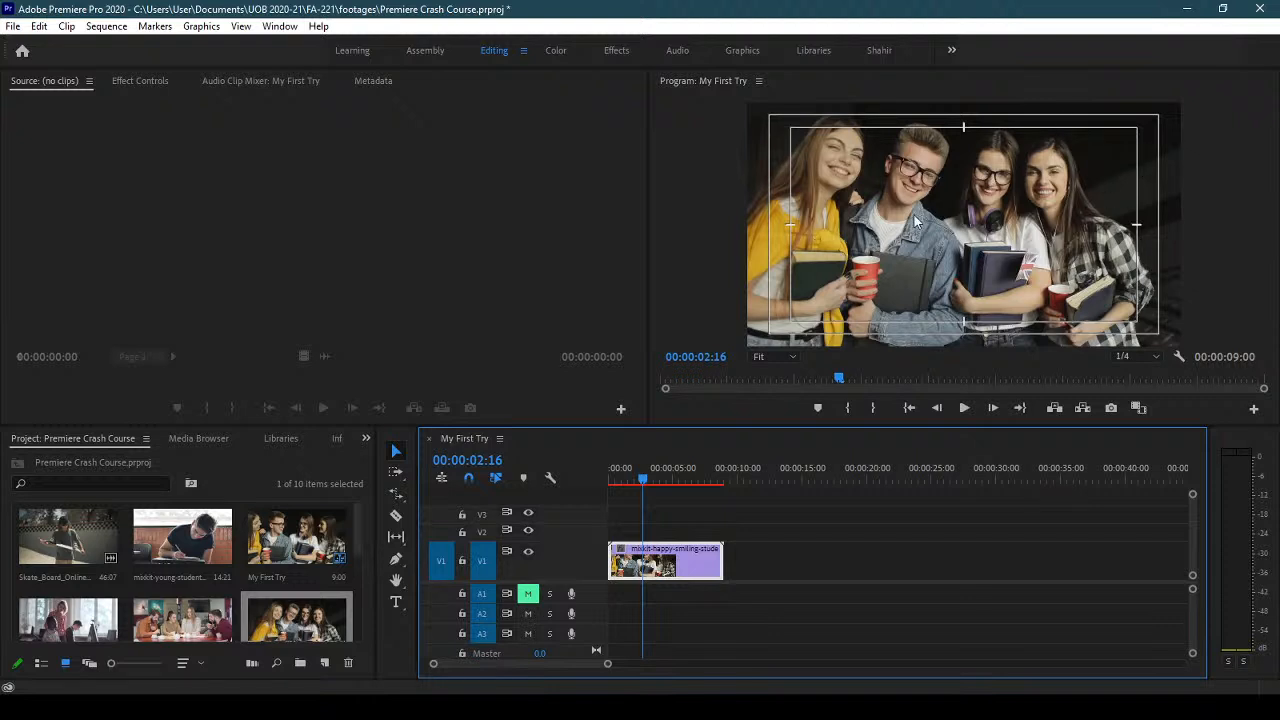
{"action": "left_click", "coordinate": [619, 484]}
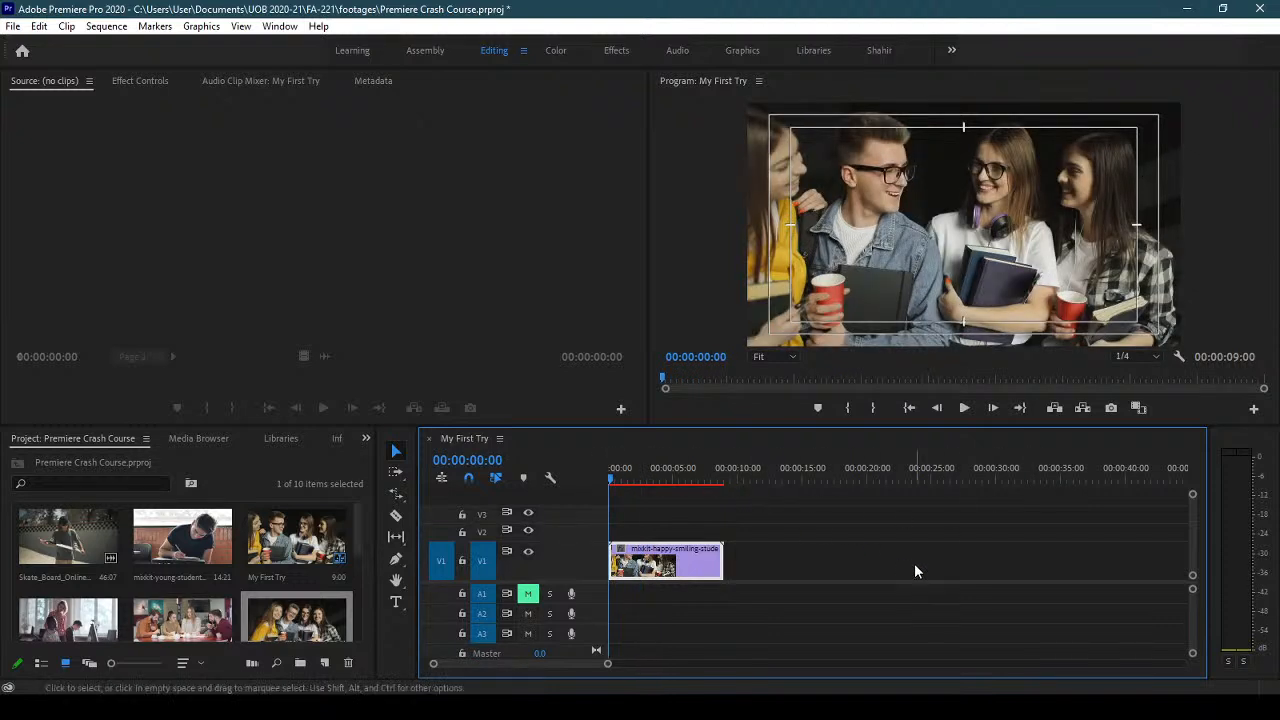
- Render and play the sequence, and shorten the mixkit-happy-smiling clip to 00:00:04:09 with the Rate Stretch Tool
{"action": "key", "text": "Return"}
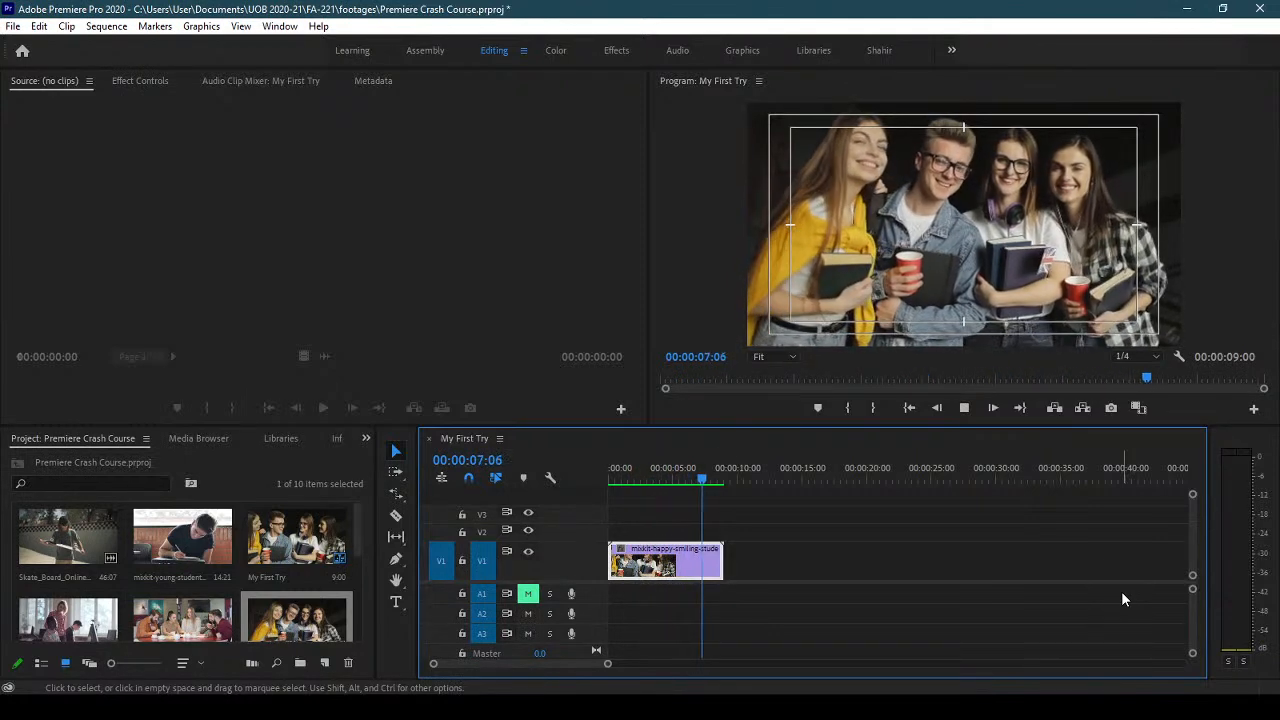
{"action": "left_click", "coordinate": [964, 407]}
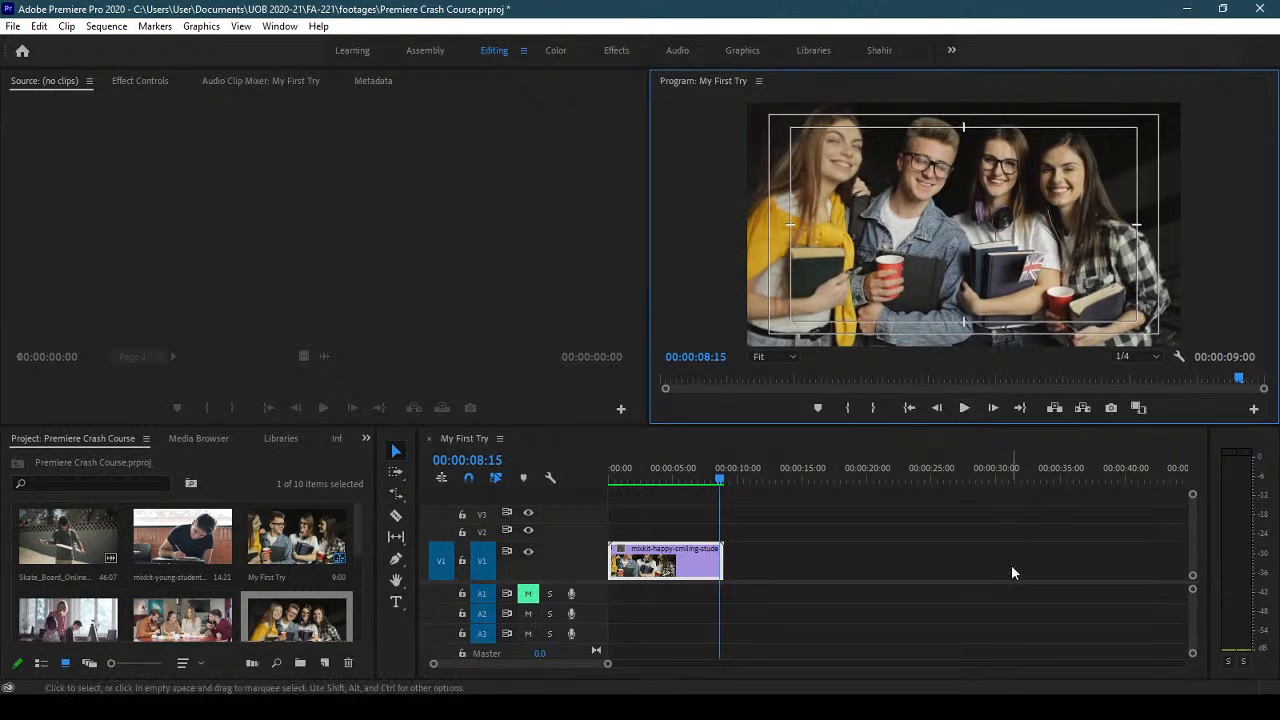
{"action": "left_click", "coordinate": [395, 493]}
{"action": "left_click", "coordinate": [465, 528]}
{"action": "left_click_drag", "start_coordinate": [721, 479], "coordinate": [581, 481]}
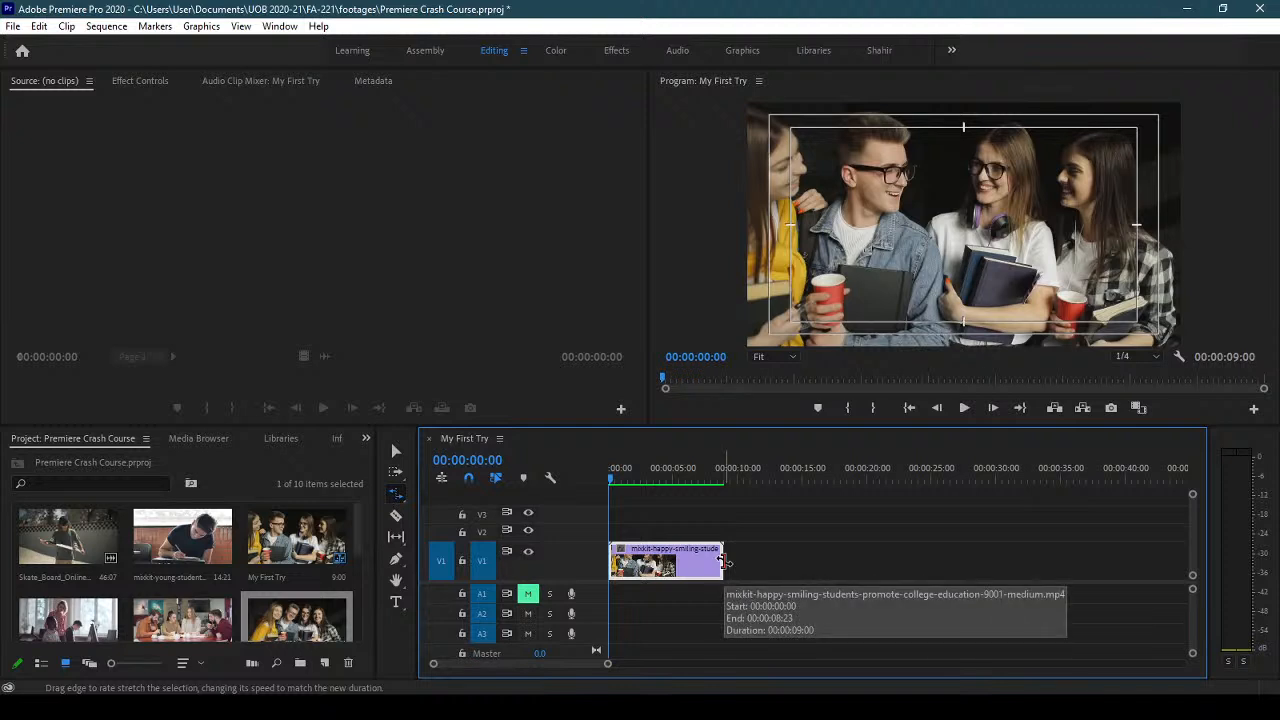
{"action": "left_click_drag", "start_coordinate": [718, 562], "coordinate": [663, 563]}
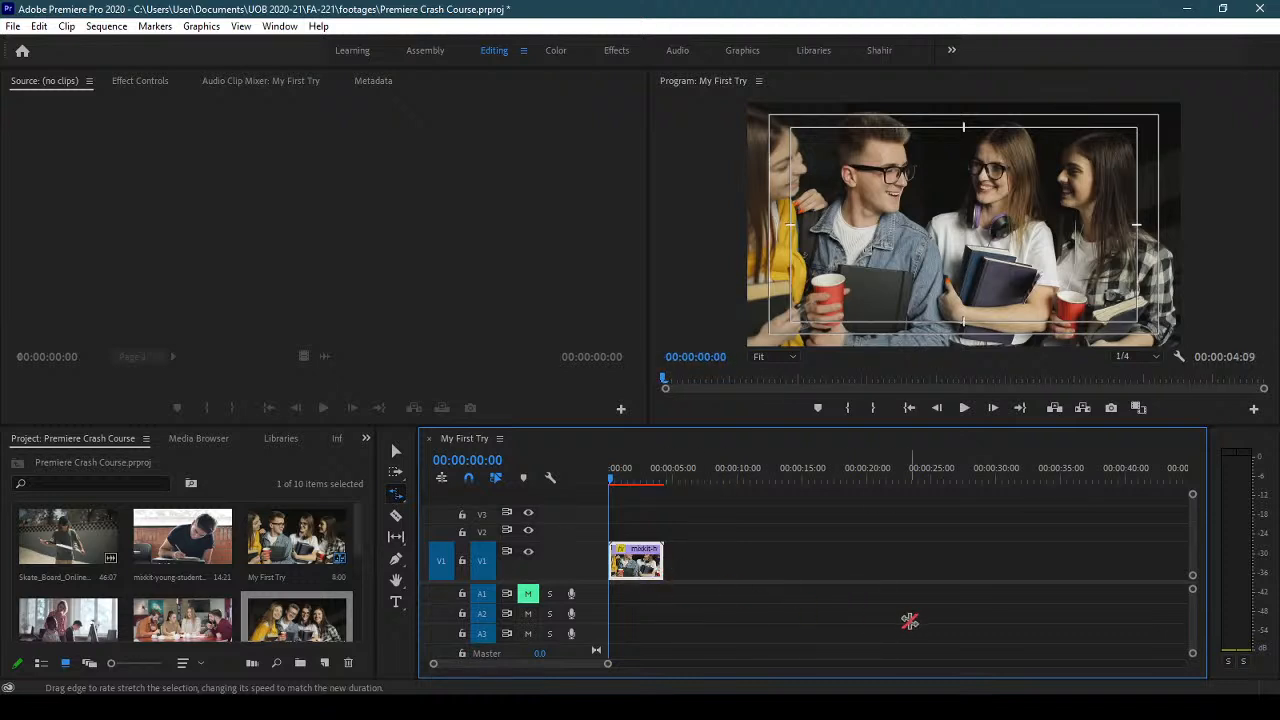
- Render and play the shortened clip, replay it from the beginning, and return the playhead to the start of the sequence
{"action": "key", "text": "Return"}
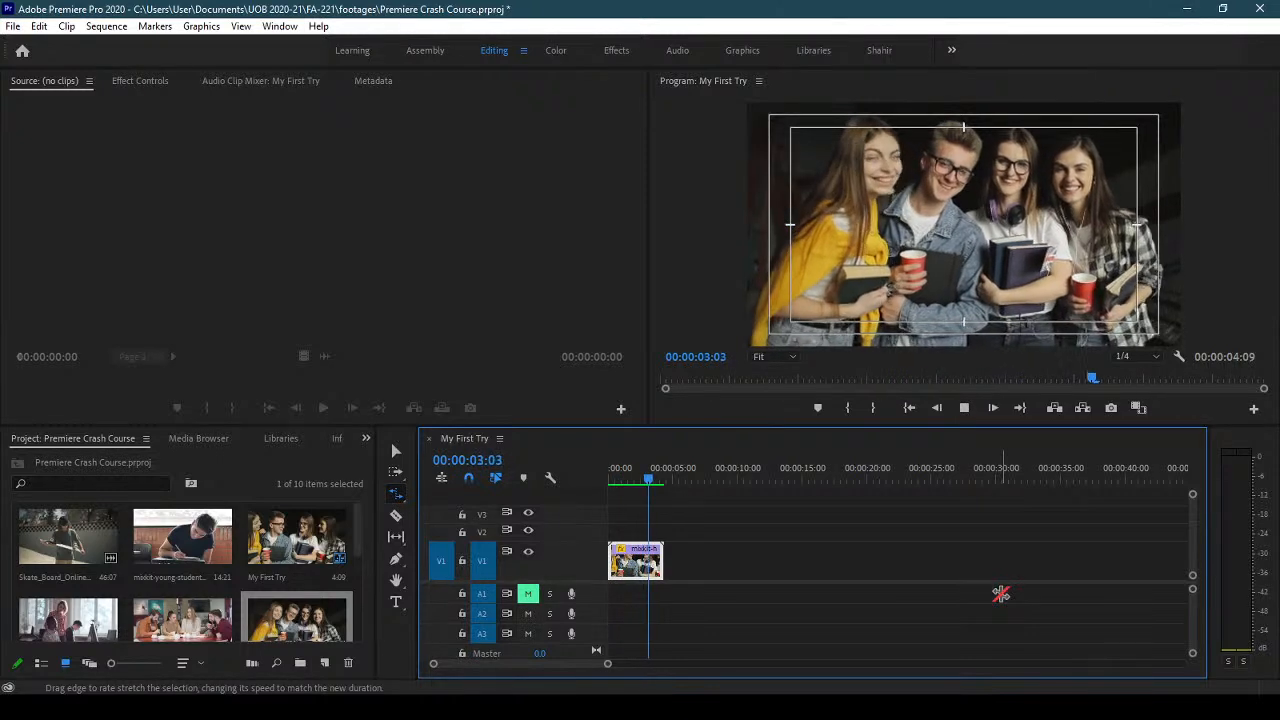
{"action": "left_click", "coordinate": [627, 483]}
{"action": "left_click_drag", "start_coordinate": [627, 483], "coordinate": [606, 483]}
{"action": "left_click", "coordinate": [965, 408]}
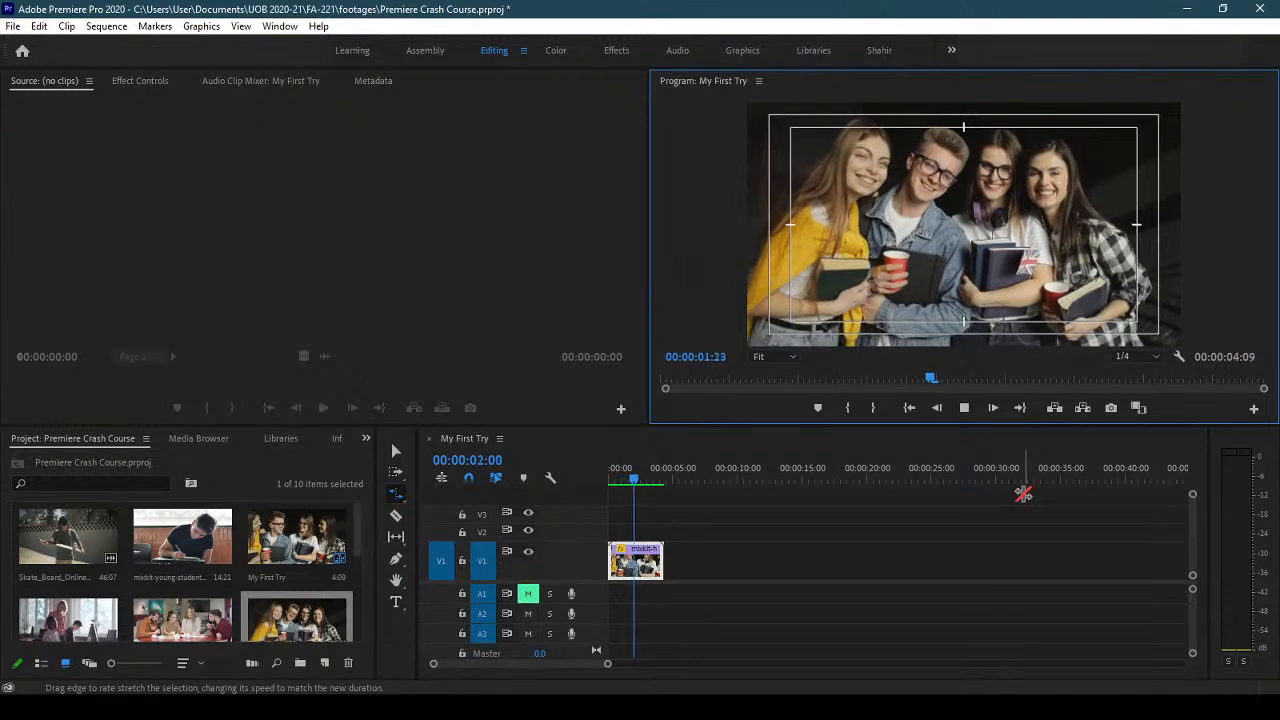
{"action": "left_click_drag", "start_coordinate": [617, 483], "coordinate": [606, 484]}
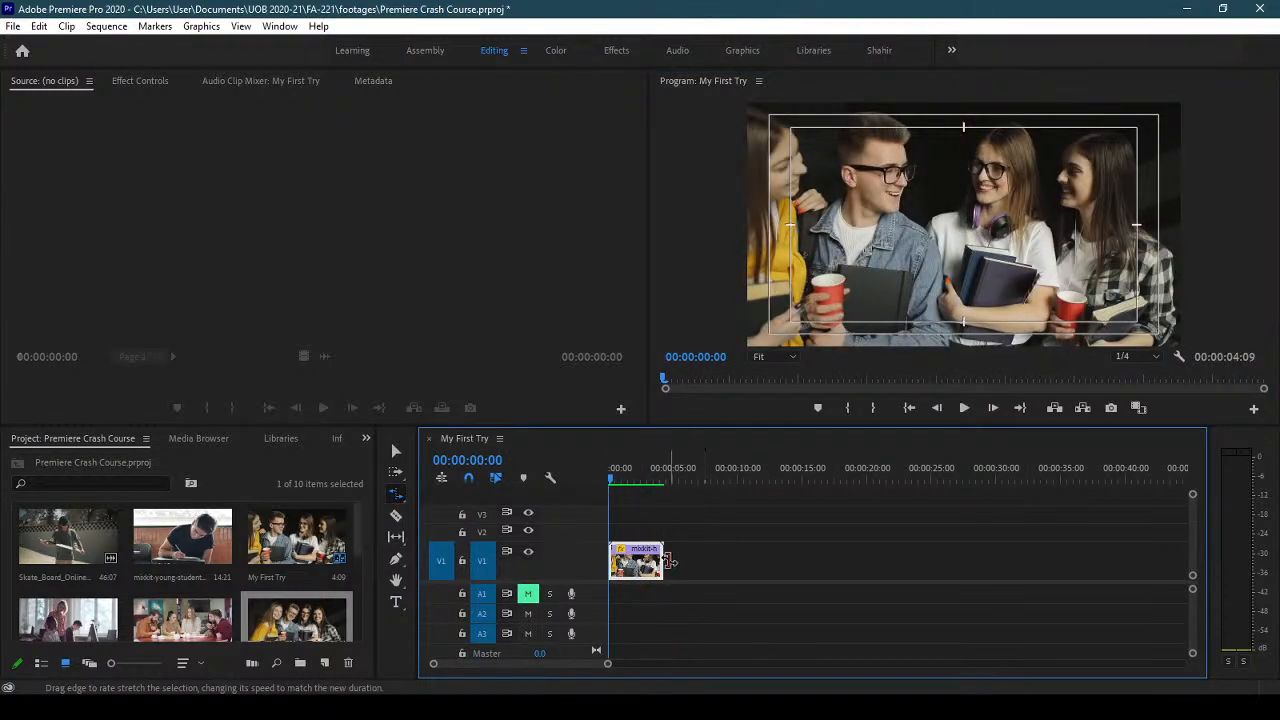
- Lengthen the mixkit-happy-smiling clip to 00:00:06:09 with the Rate Stretch Tool, and render and play it to about 00:00:05:17
{"action": "left_click", "coordinate": [700, 557]}
{"action": "left_click_drag", "start_coordinate": [662, 552], "coordinate": [690, 563]}
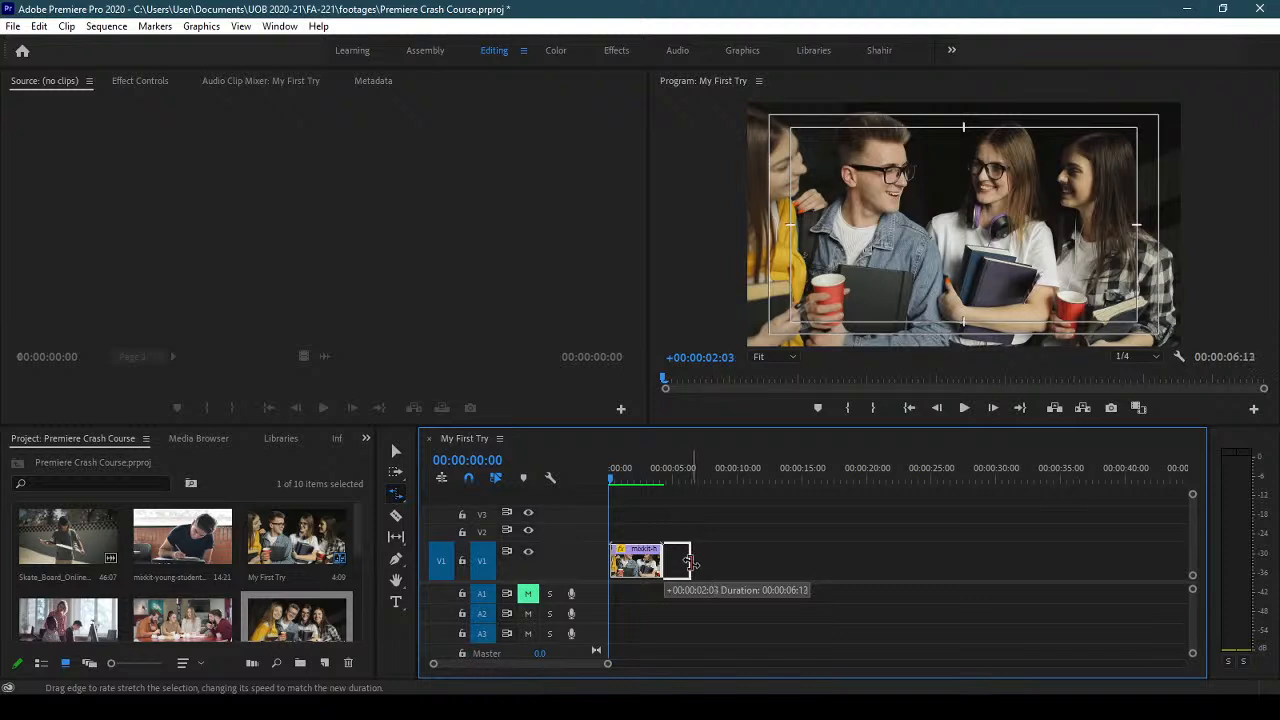
{"action": "left_click_drag", "start_coordinate": [689, 565], "coordinate": [687, 566]}
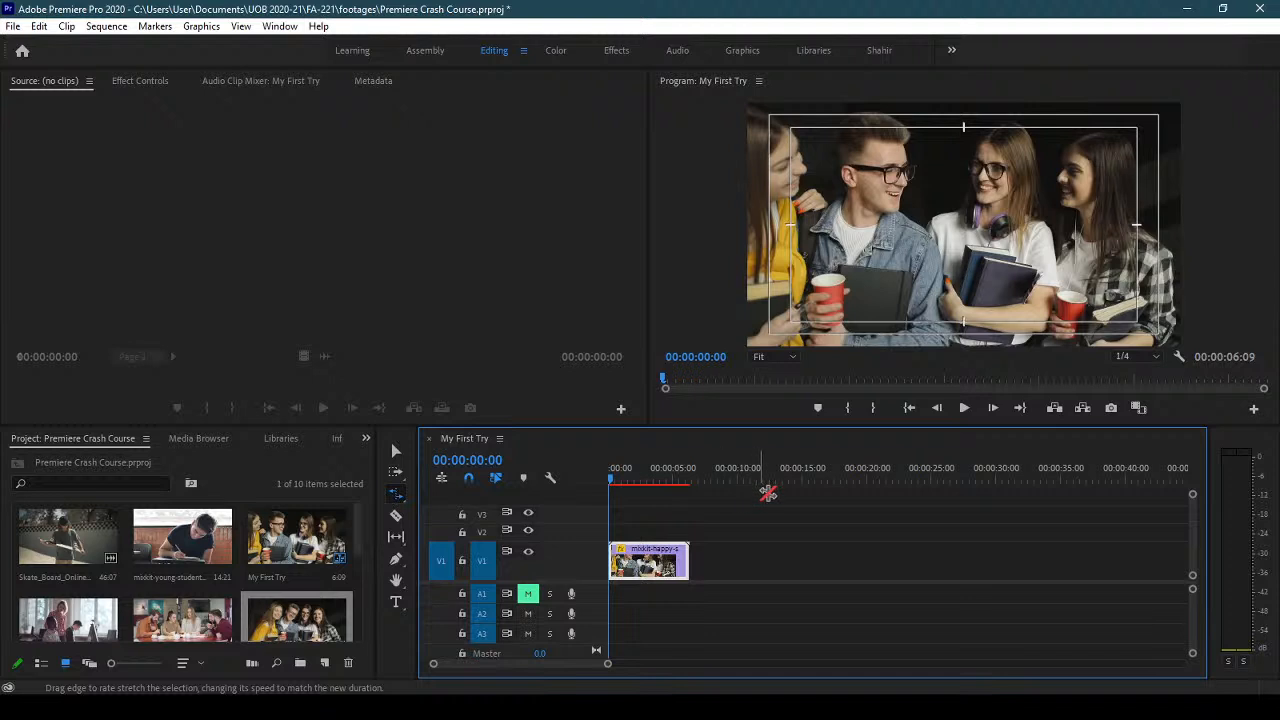
{"action": "key", "text": "Return"}
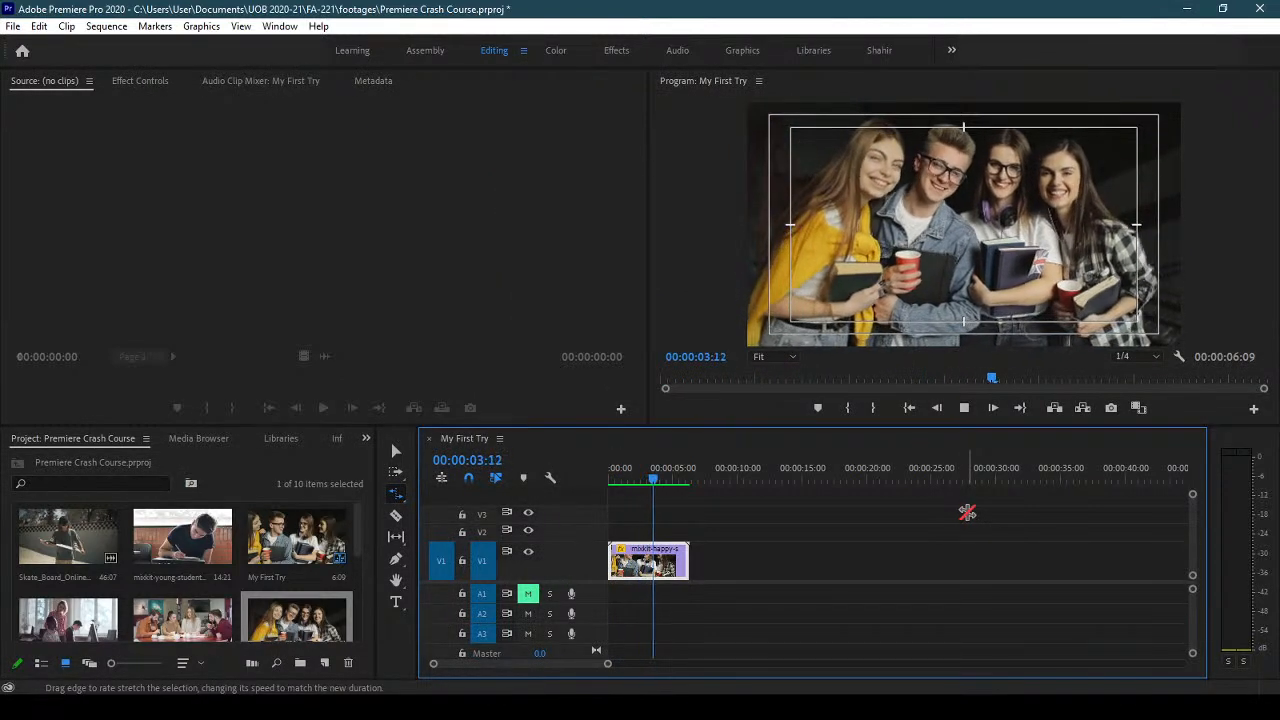
{"action": "left_click", "coordinate": [965, 409]}
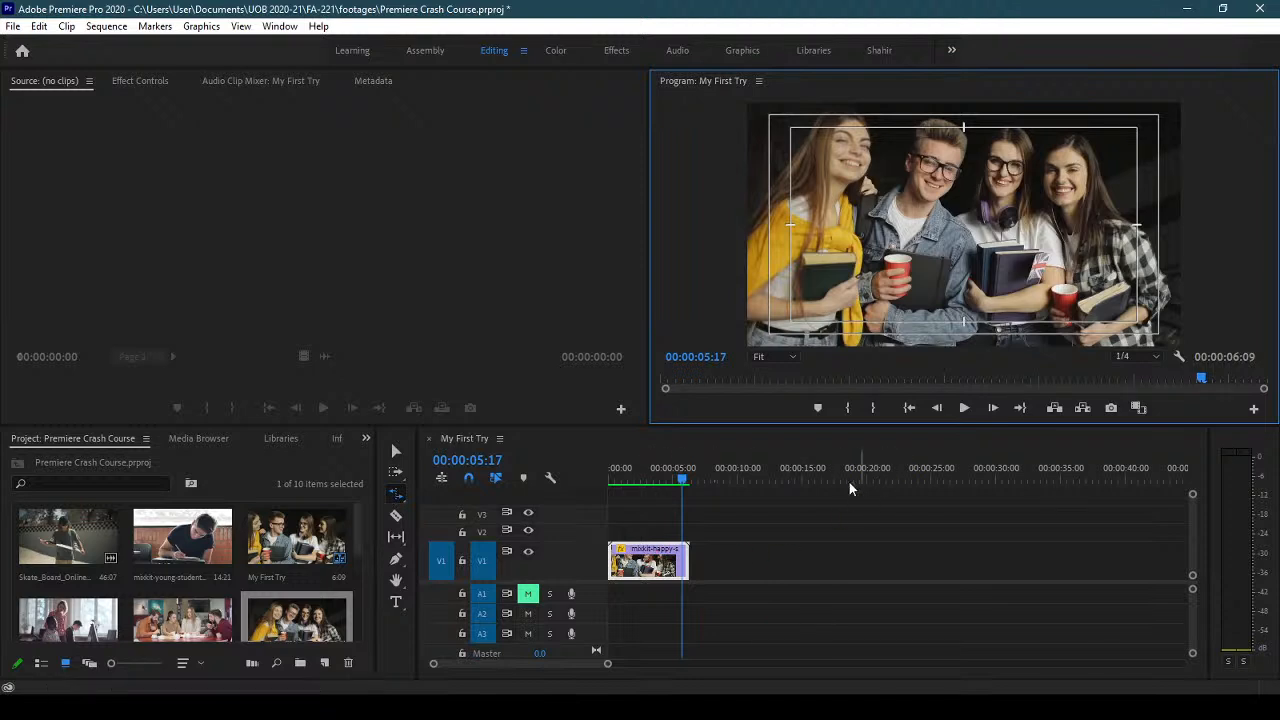
- Replace the clip on V1 with the Skate_Board_Online_Adv clip at the sequence start, keeping the existing sequence settings
{"action": "left_click", "coordinate": [641, 551]}
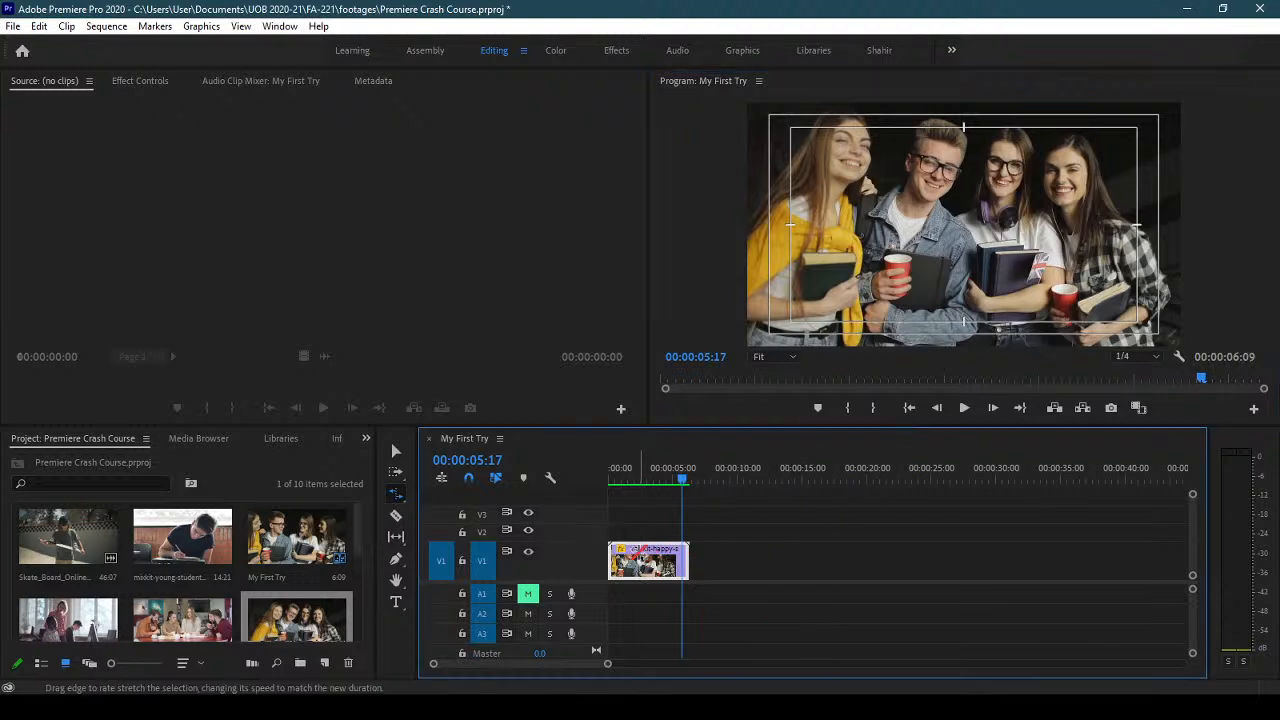
{"action": "key", "text": "Delete"}
{"action": "mouse_move", "coordinate": [358, 535]}
{"action": "left_mouse_down"}
{"action": "mouse_move", "coordinate": [353, 609]}
{"action": "mouse_move", "coordinate": [365, 528]}
{"action": "left_mouse_up"}
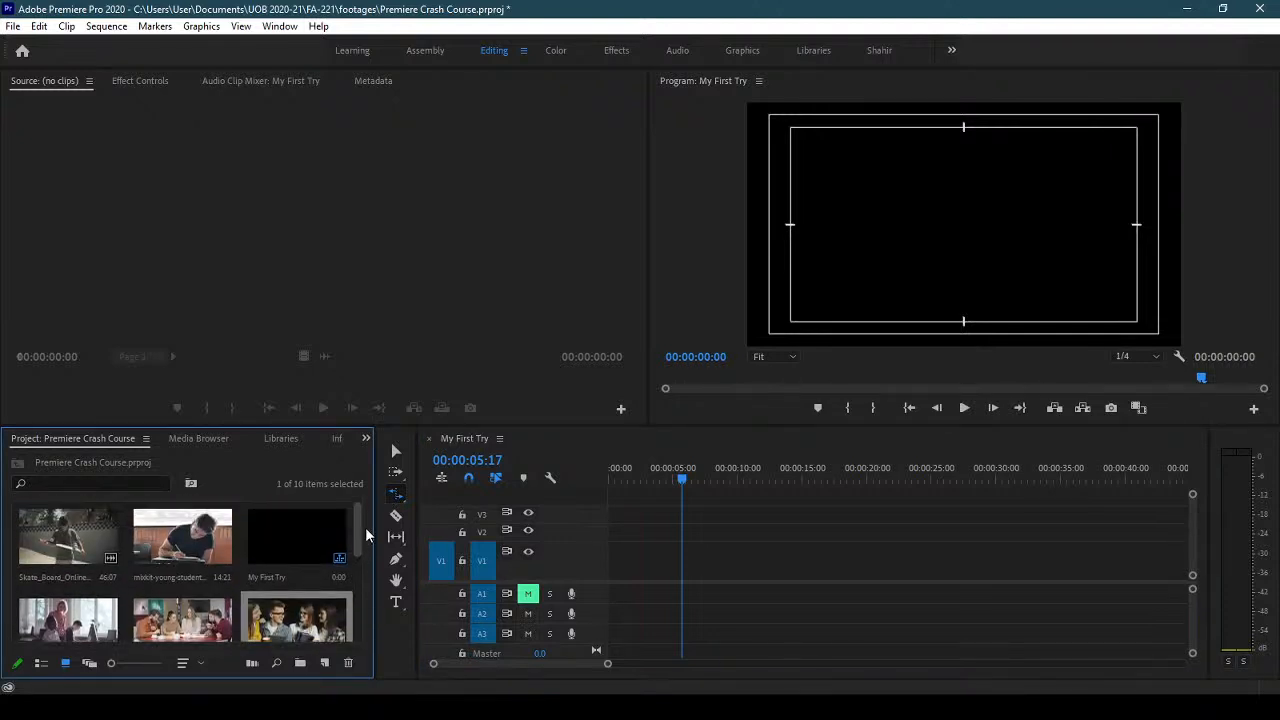
{"action": "left_click_drag", "start_coordinate": [66, 540], "coordinate": [605, 590]}
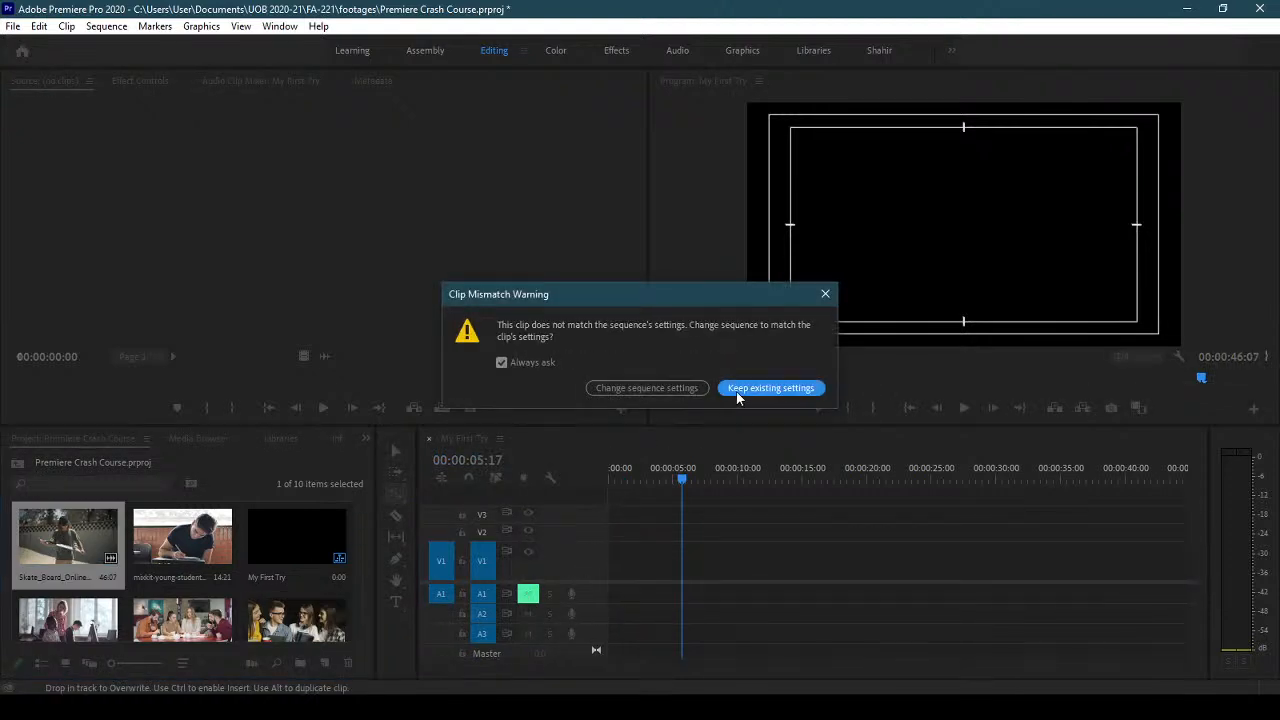
{"action": "left_click", "coordinate": [737, 397]}
- Locate the shot change at 00:00:04:01 in the Skate_Board_Online_Adv clip and split the clip there with the Razor Tool
{"action": "left_click_drag", "start_coordinate": [627, 484], "coordinate": [654, 482]}
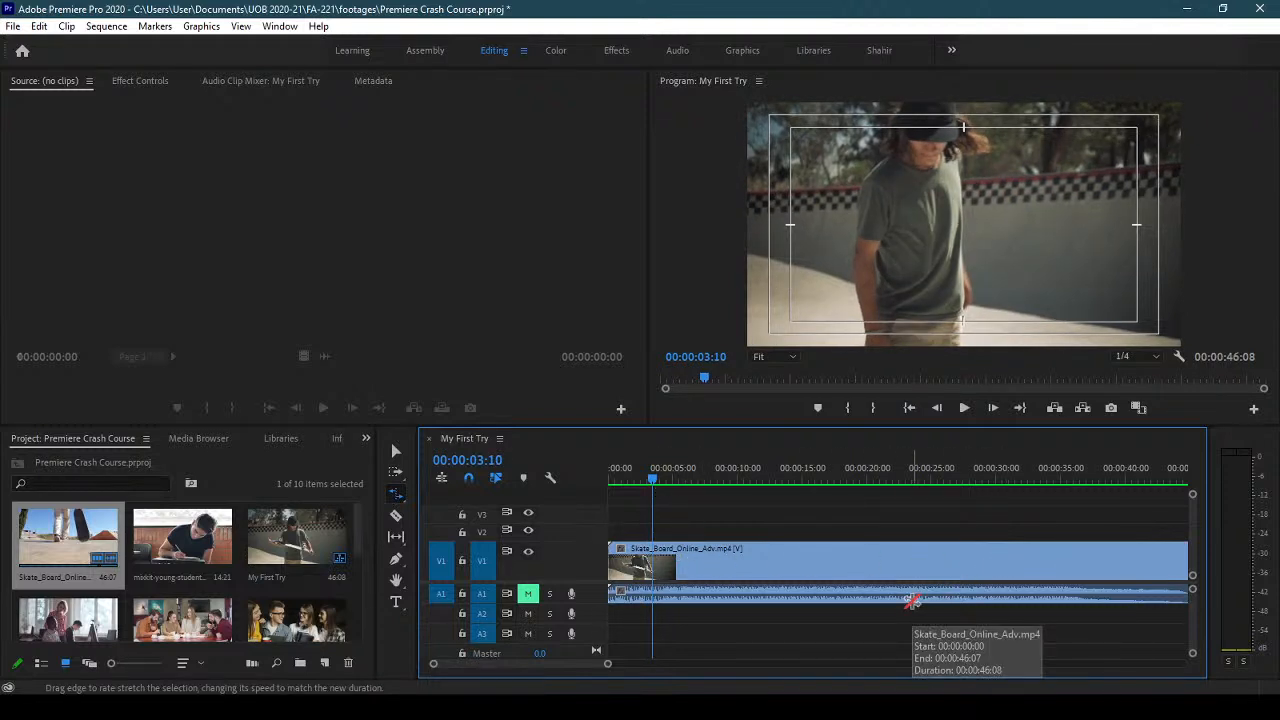
{"action": "key", "text": "space"}
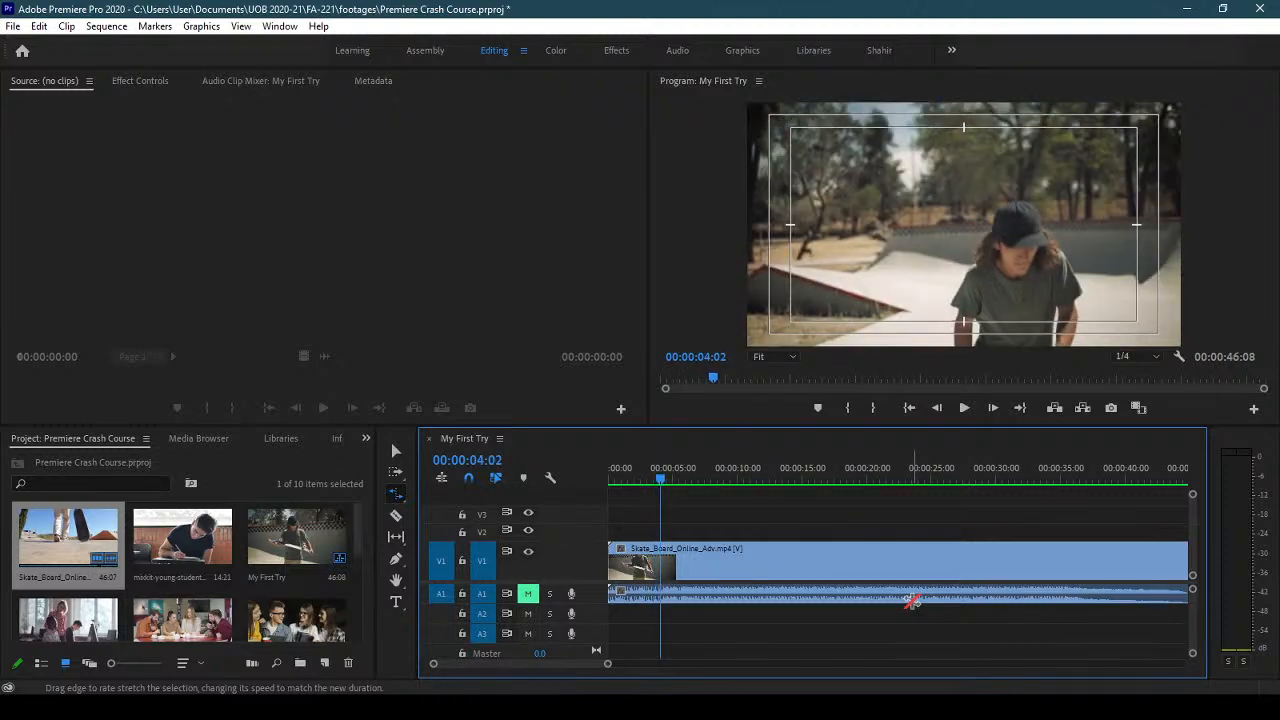
{"action": "key", "text": "Left"}
{"action": "key", "text": "Left"}
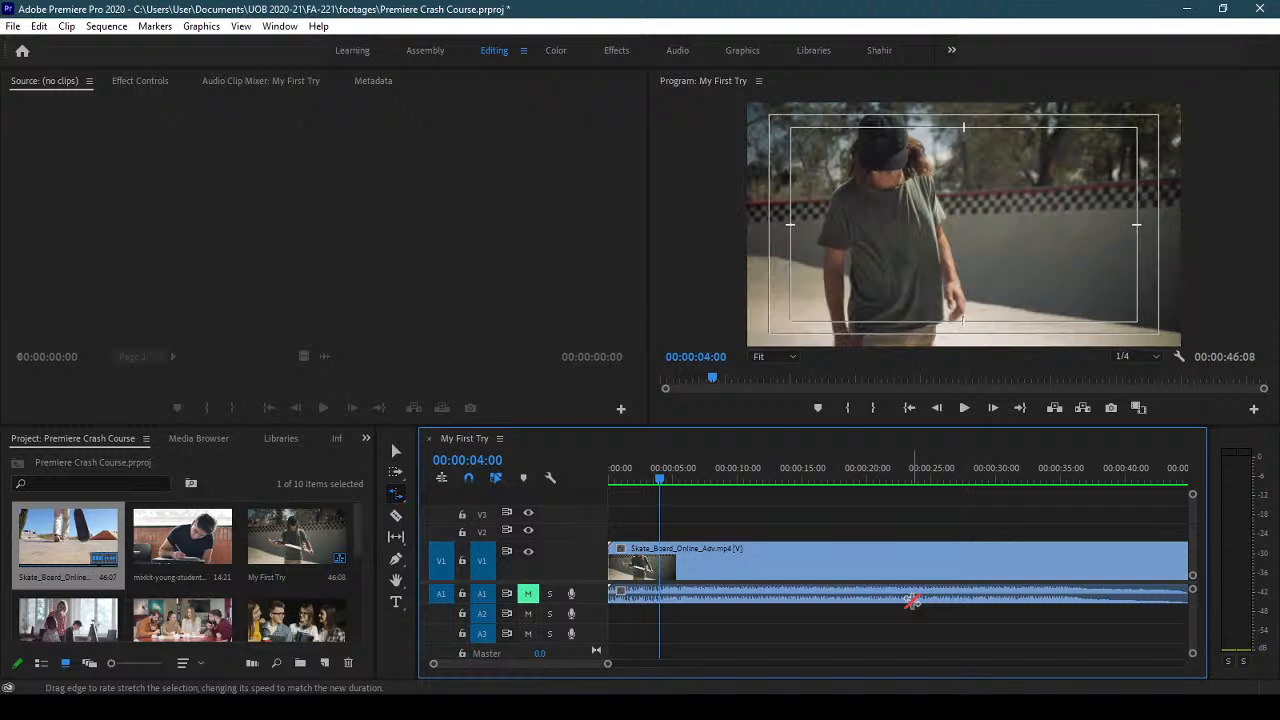
{"action": "key", "text": "Right"}
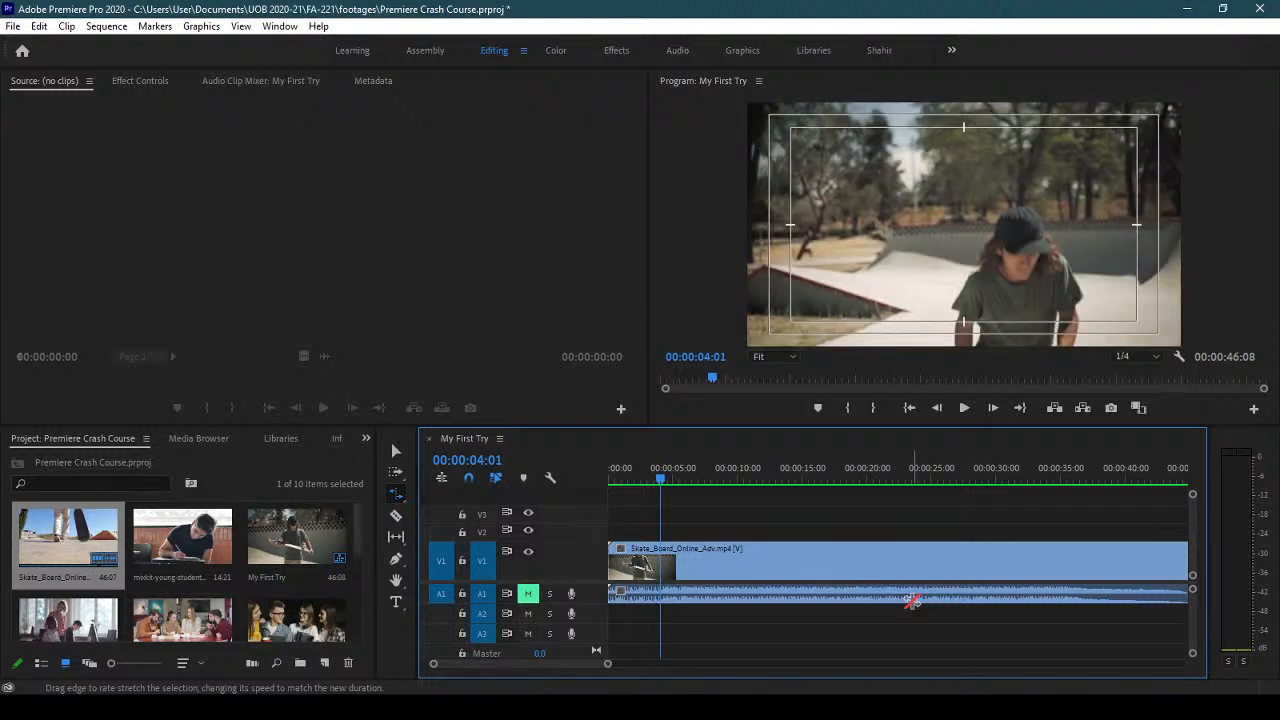
{"action": "left_click", "coordinate": [396, 515]}
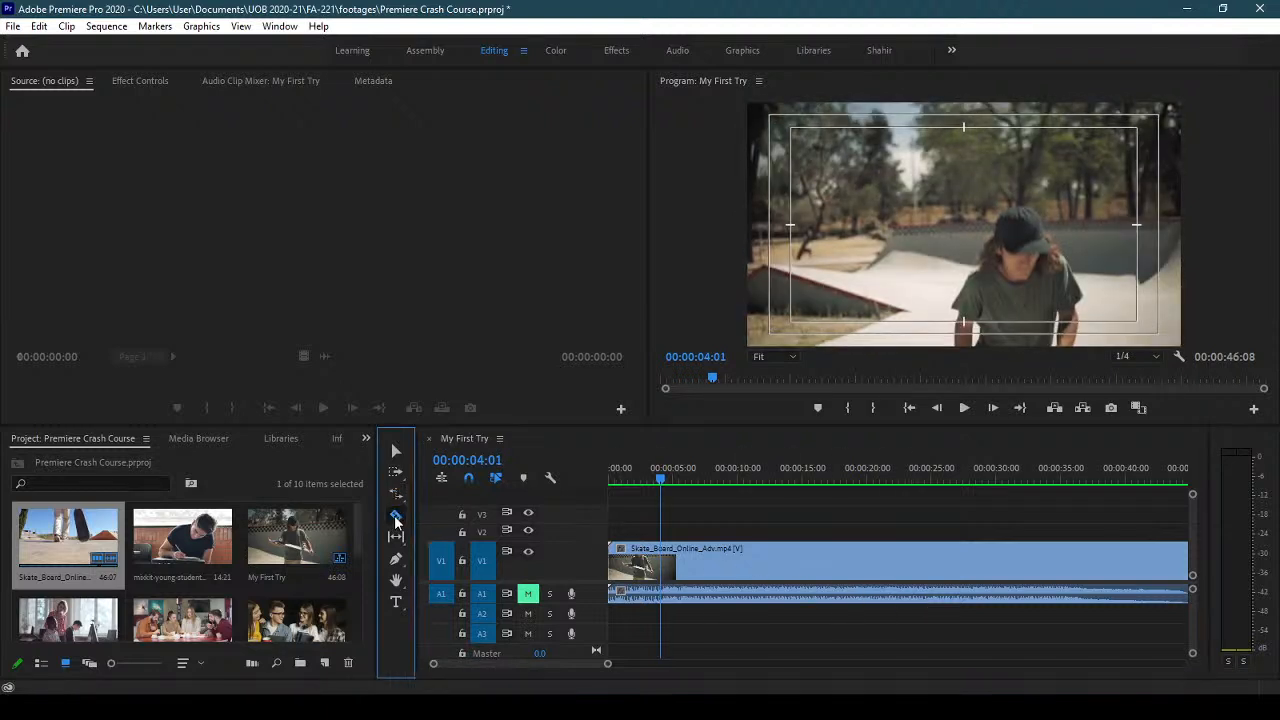
{"action": "left_click", "coordinate": [669, 563]}
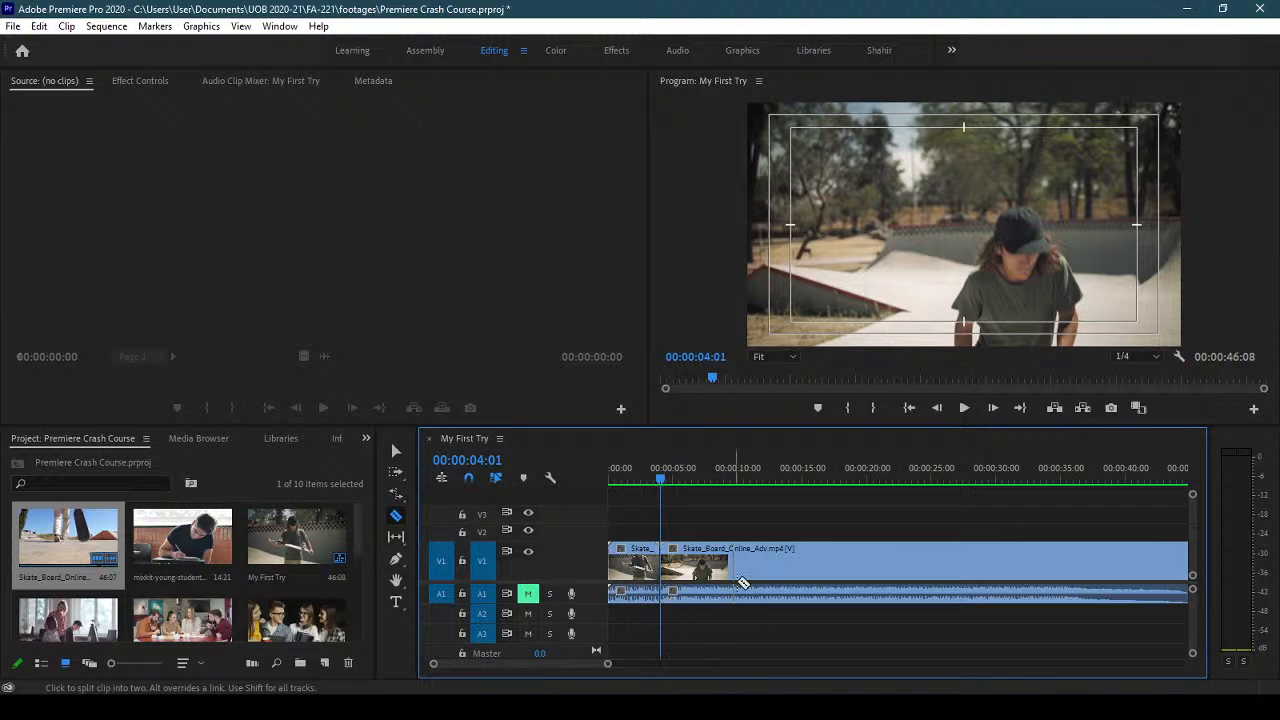
- Delete the part of the skateboard clip after the cut and return the playhead to the start of the sequence
{"action": "left_click", "coordinate": [398, 452]}
{"action": "left_click", "coordinate": [737, 560]}
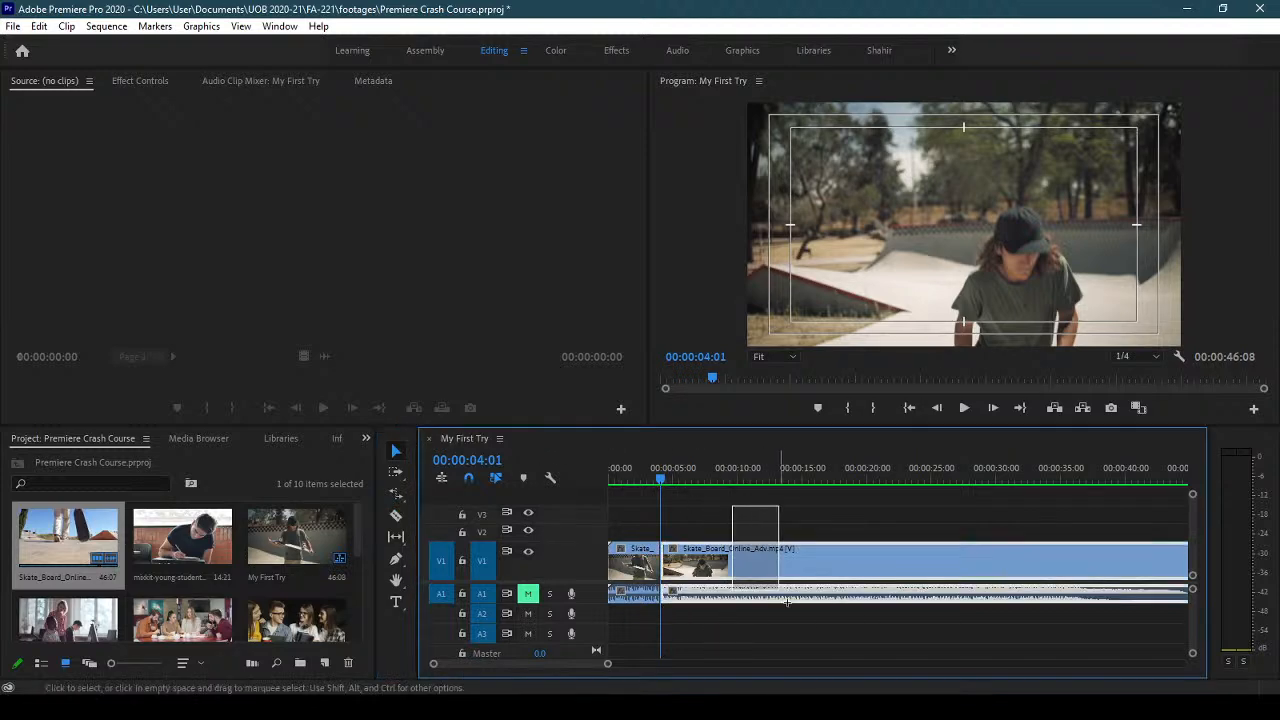
{"action": "key", "text": "Delete"}
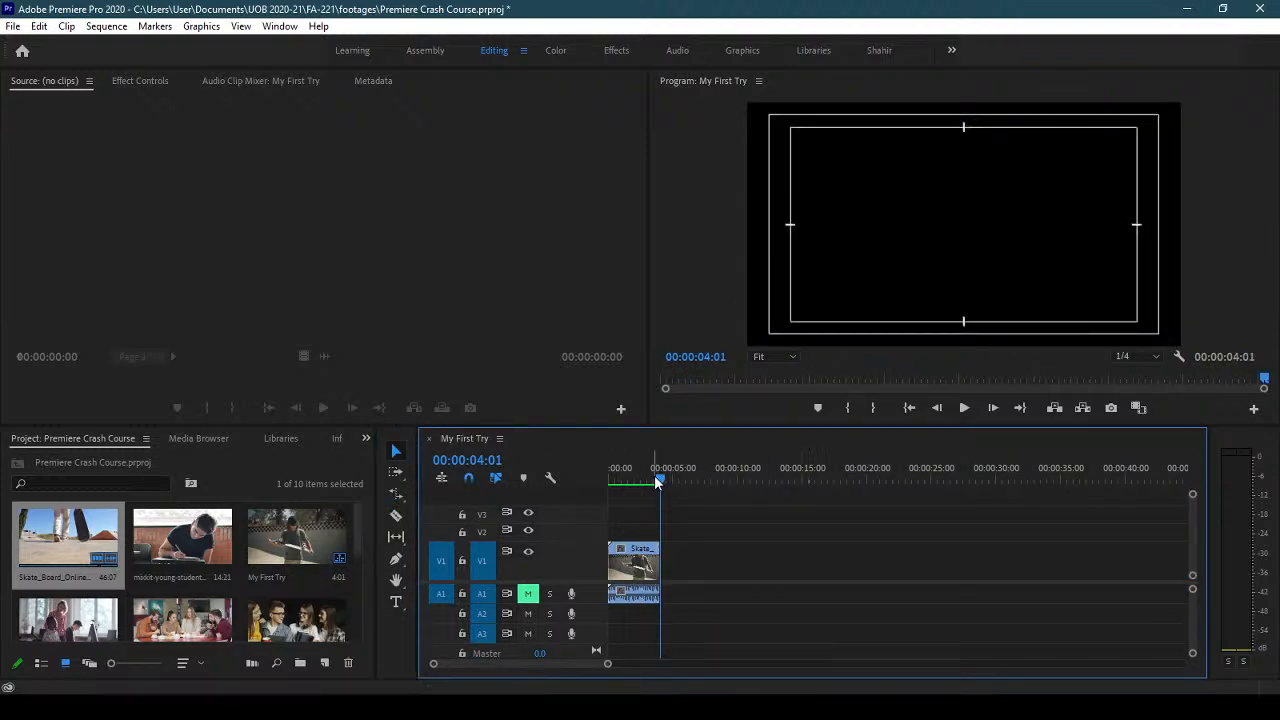
{"action": "left_click_drag", "start_coordinate": [654, 476], "coordinate": [584, 475]}
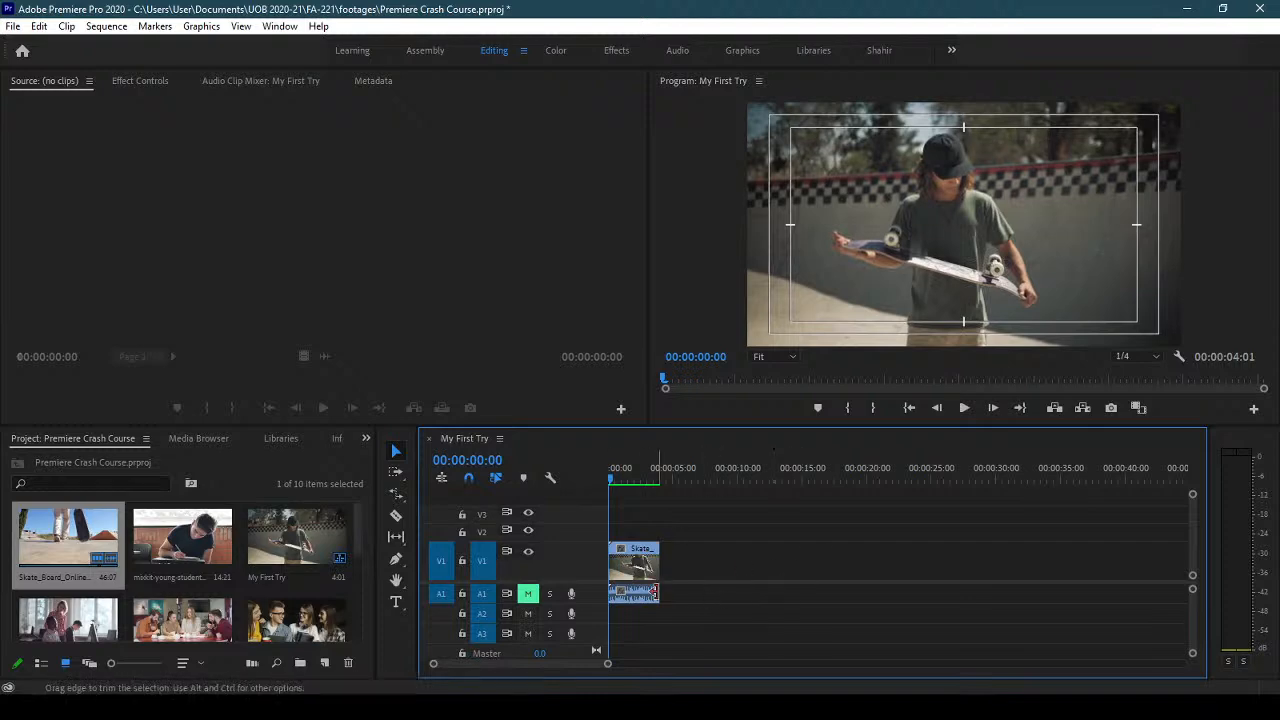
- Unlink the remaining skateboard clip's audio from its video and save the project
{"action": "left_click", "coordinate": [651, 596]}
{"action": "right_click", "coordinate": [651, 596]}
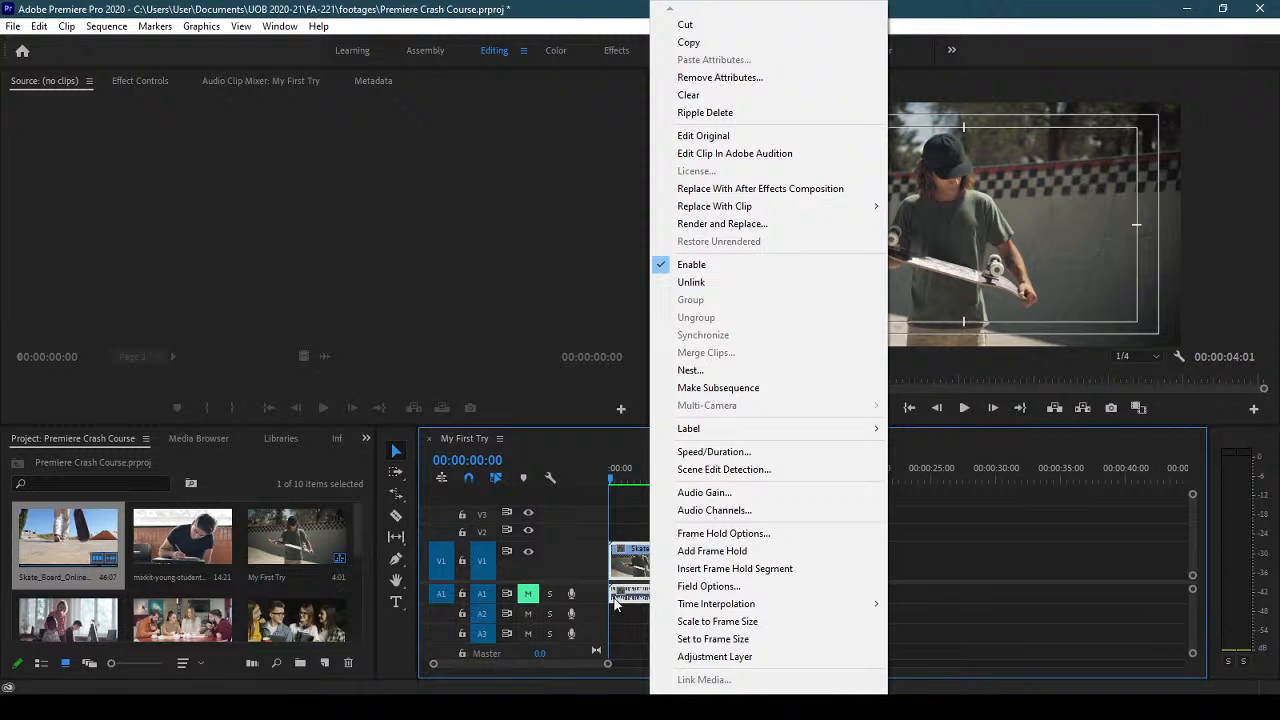
{"action": "left_click", "coordinate": [690, 282]}
{"action": "left_click", "coordinate": [781, 632]}
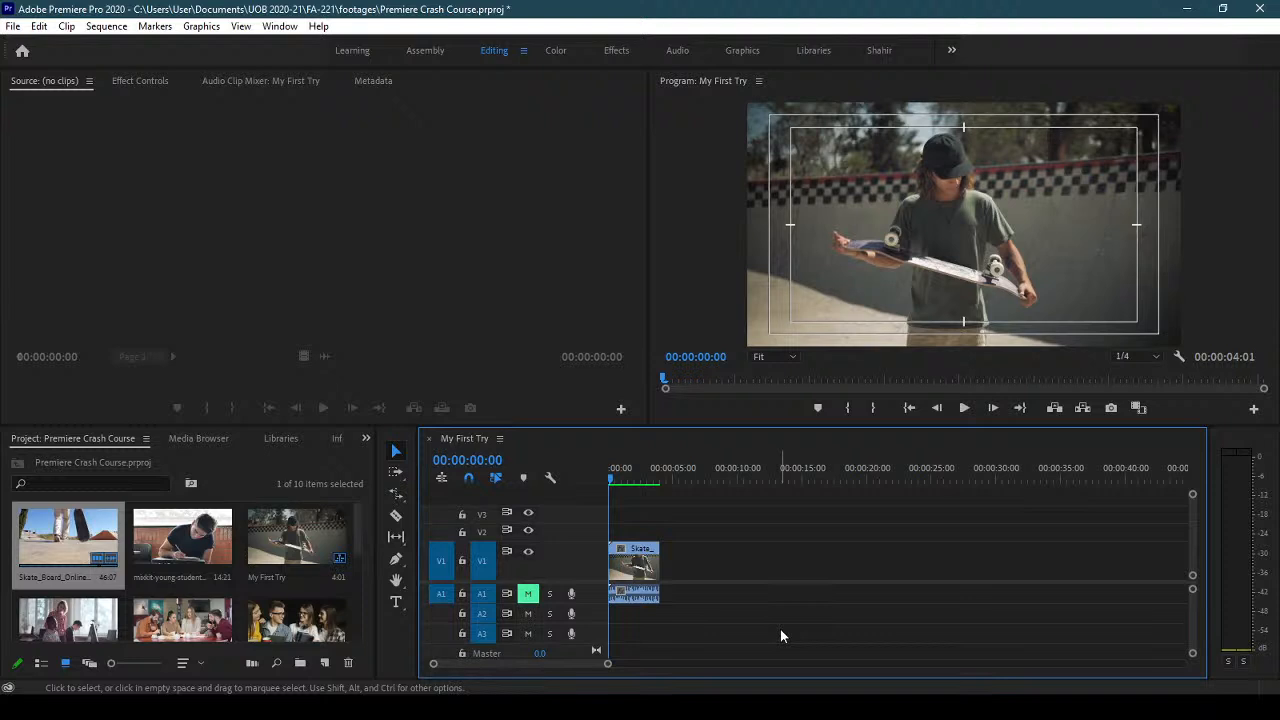
{"action": "key", "text": "ctrl+s"}
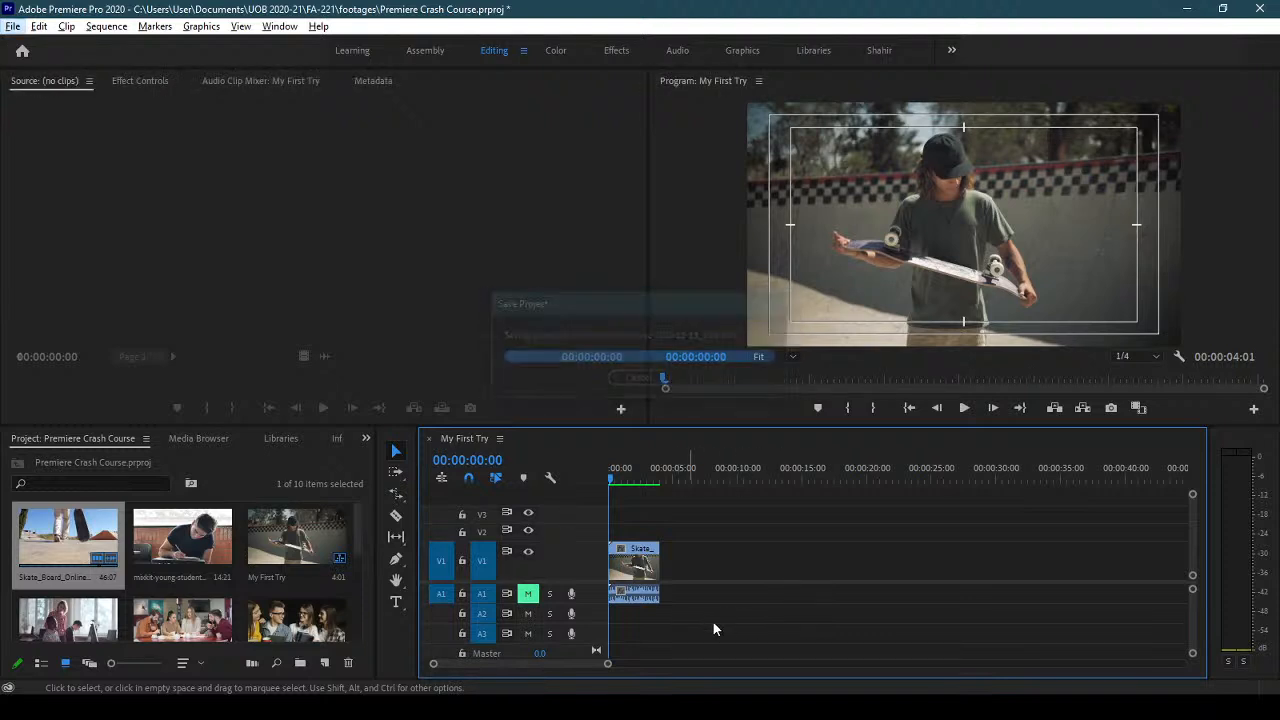
- Delete the unlinked audio from A1, play the remaining skateboard video, and return the playhead to the start
{"action": "left_click", "coordinate": [648, 600]}
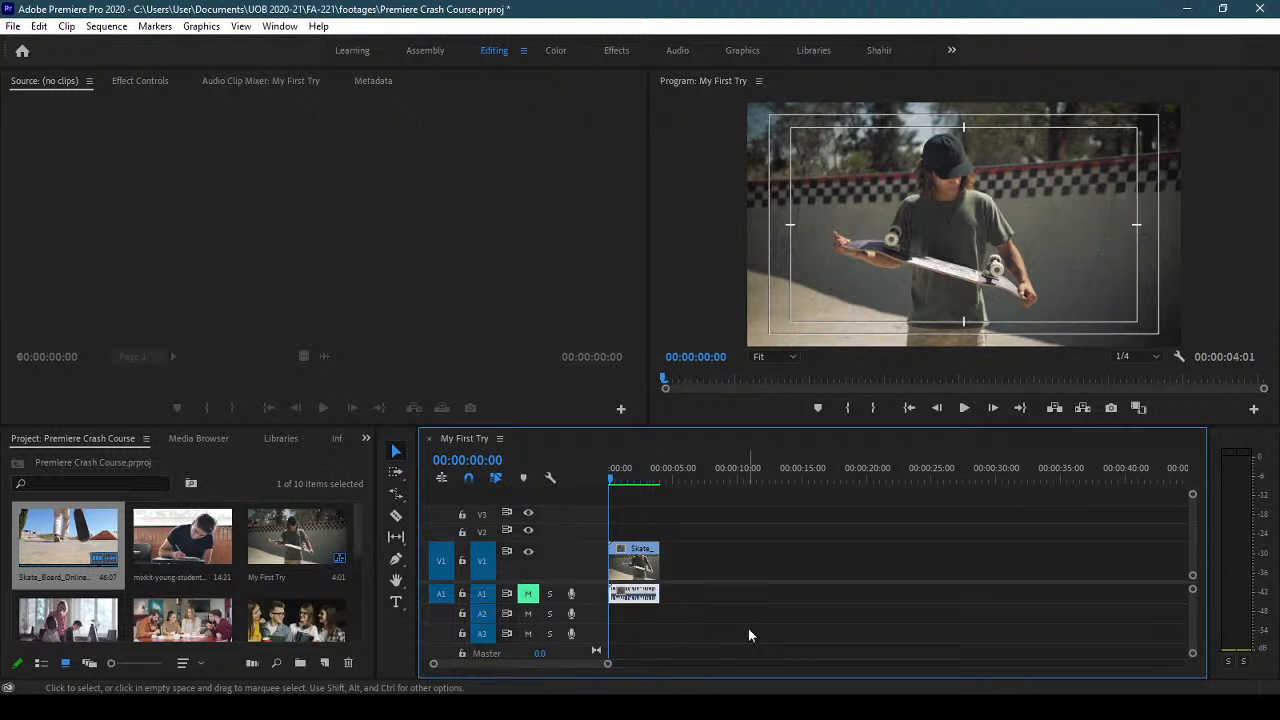
{"action": "key", "text": "Delete"}
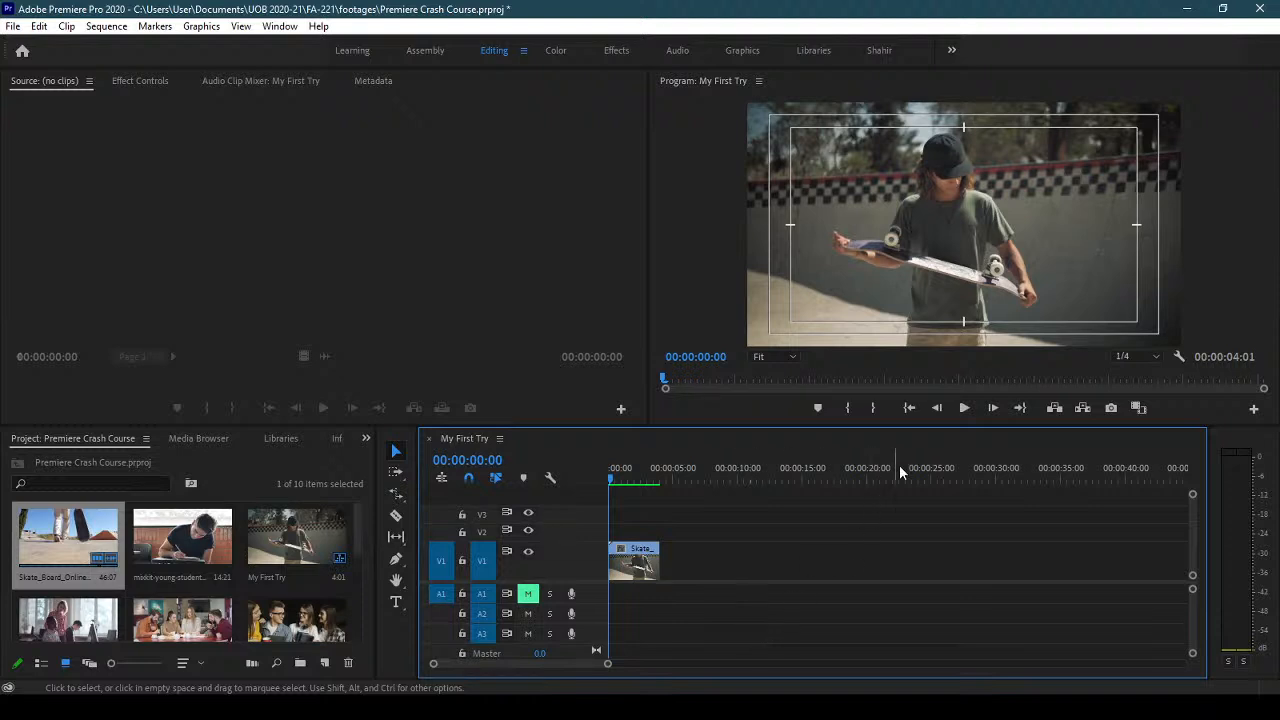
{"action": "left_click", "coordinate": [960, 409]}
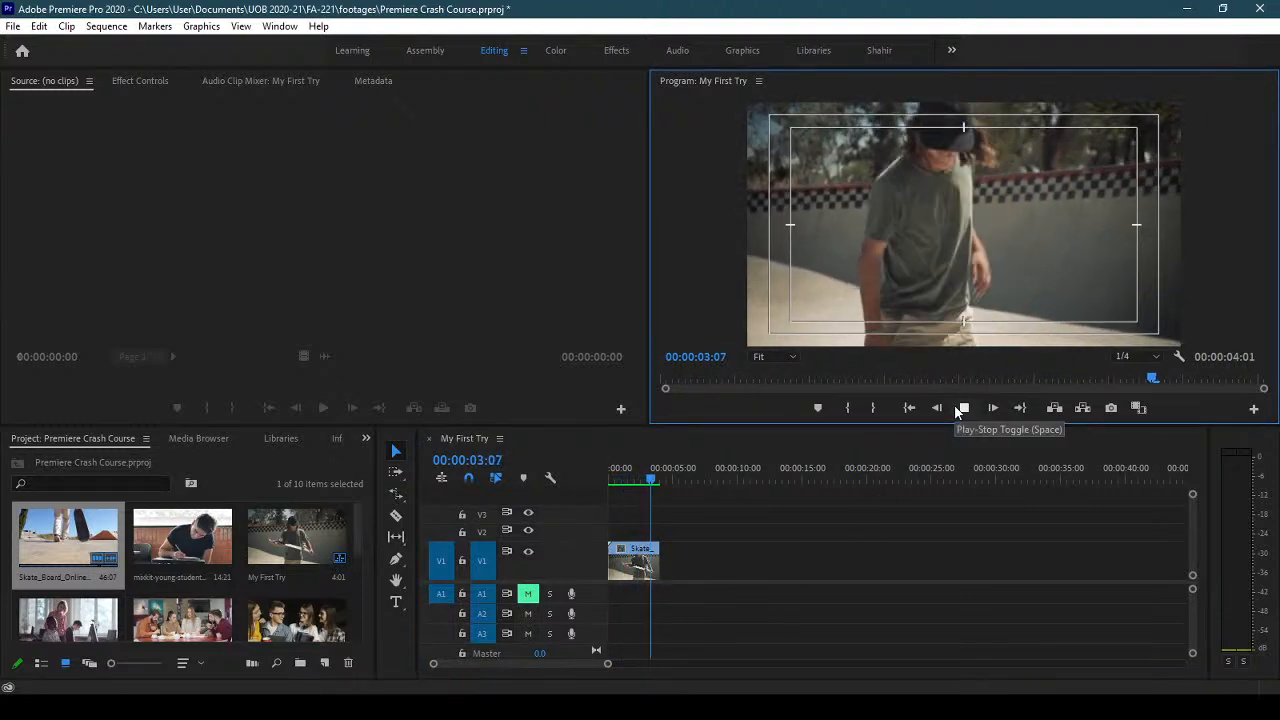
{"action": "left_click", "coordinate": [958, 410]}
{"action": "left_click", "coordinate": [608, 480]}
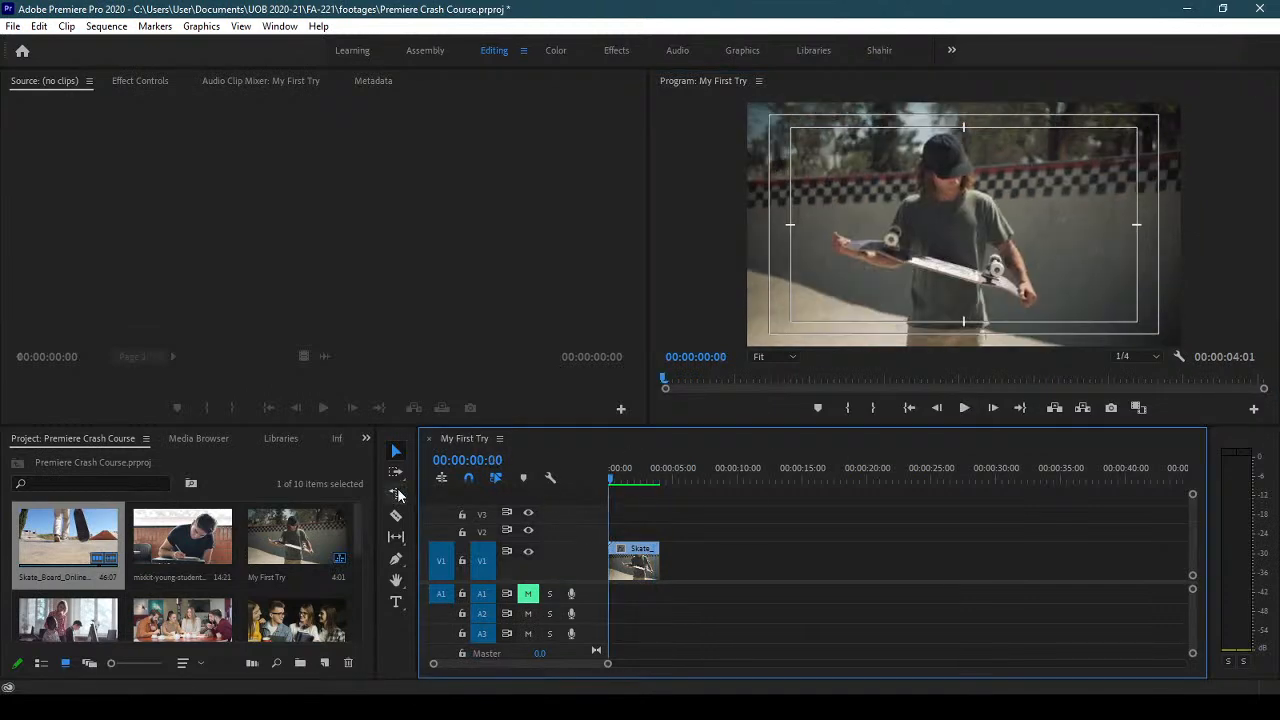
- Stretch the skateboard clip to 00:00:14:21 with the Rate Stretch Tool and play the slowed footage to about 00:00:11:06
{"action": "left_click", "coordinate": [395, 495]}
{"action": "left_click", "coordinate": [668, 558]}
{"action": "left_click_drag", "start_coordinate": [659, 557], "coordinate": [773, 557]}
{"action": "left_click_drag", "start_coordinate": [796, 557], "coordinate": [798, 558]}
{"action": "left_click", "coordinate": [977, 410]}
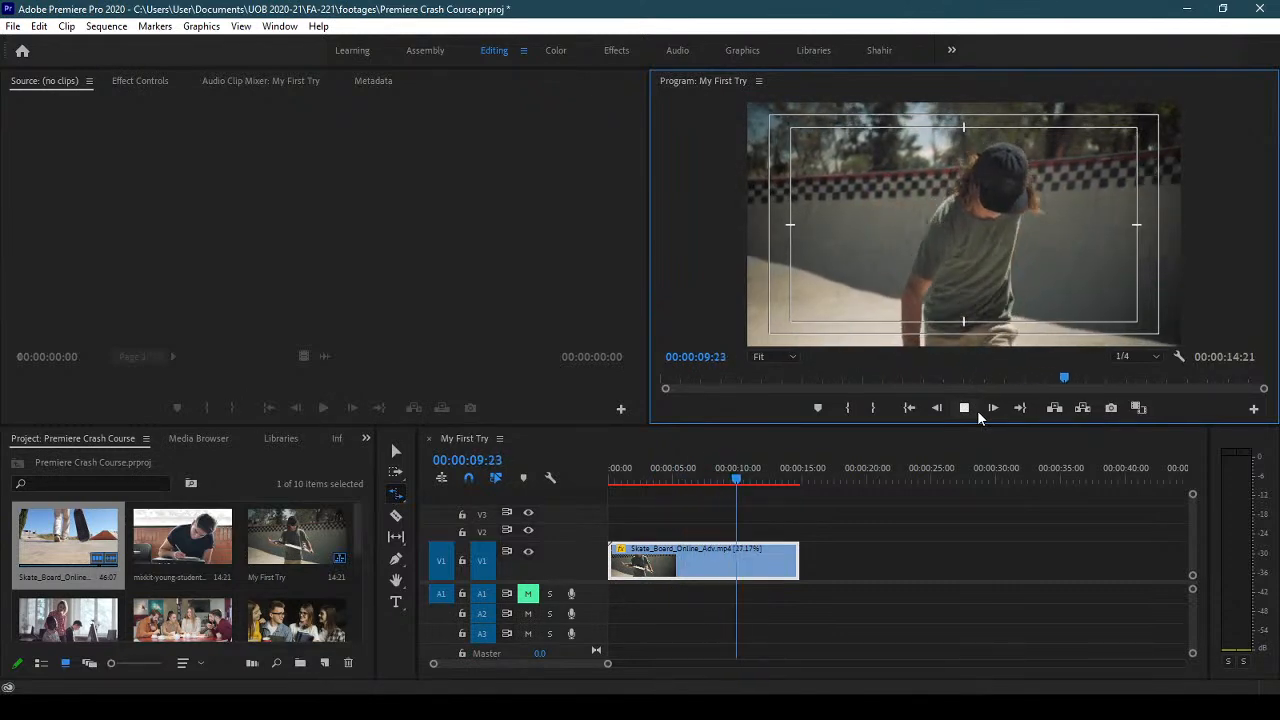
{"action": "left_click", "coordinate": [977, 408]}
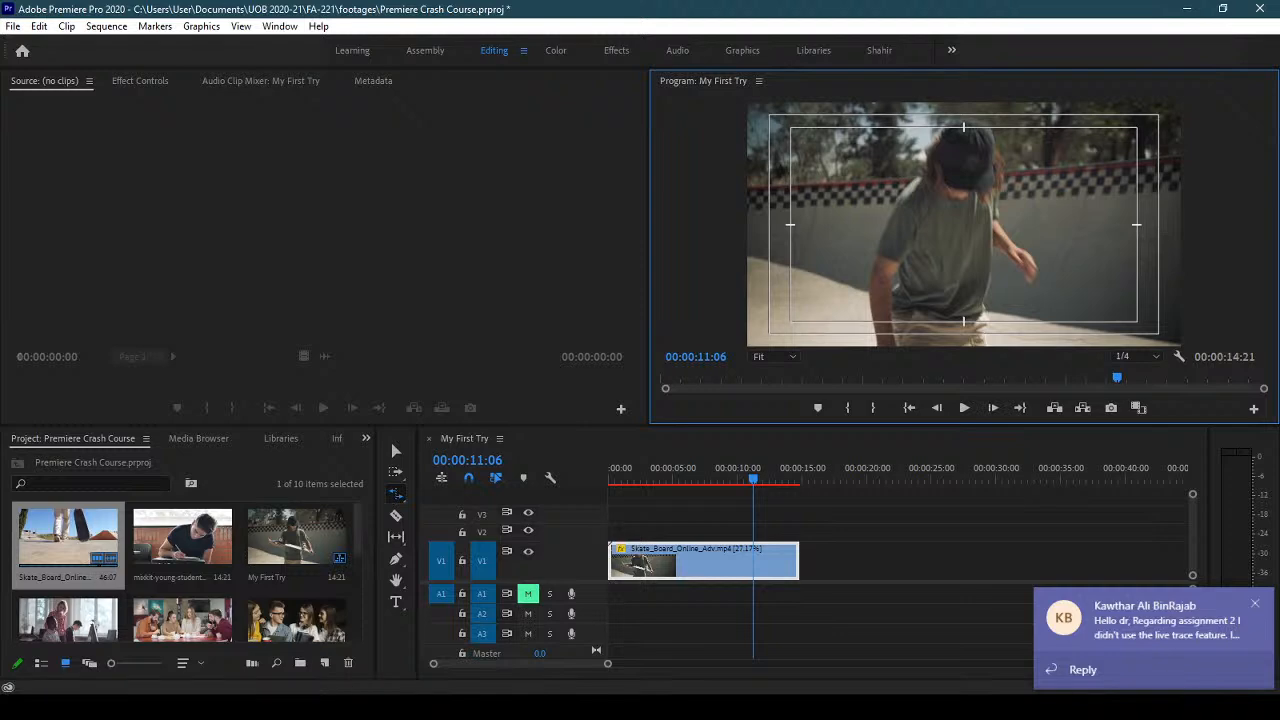
- Quit Microsoft Teams from the system tray, return to Premiere Pro, and deselect the skateboard clip on the timeline
{"action": "left_click", "coordinate": [1094, 706]}
{"action": "left_click", "coordinate": [1095, 647]}
{"action": "right_click", "coordinate": [1096, 646]}
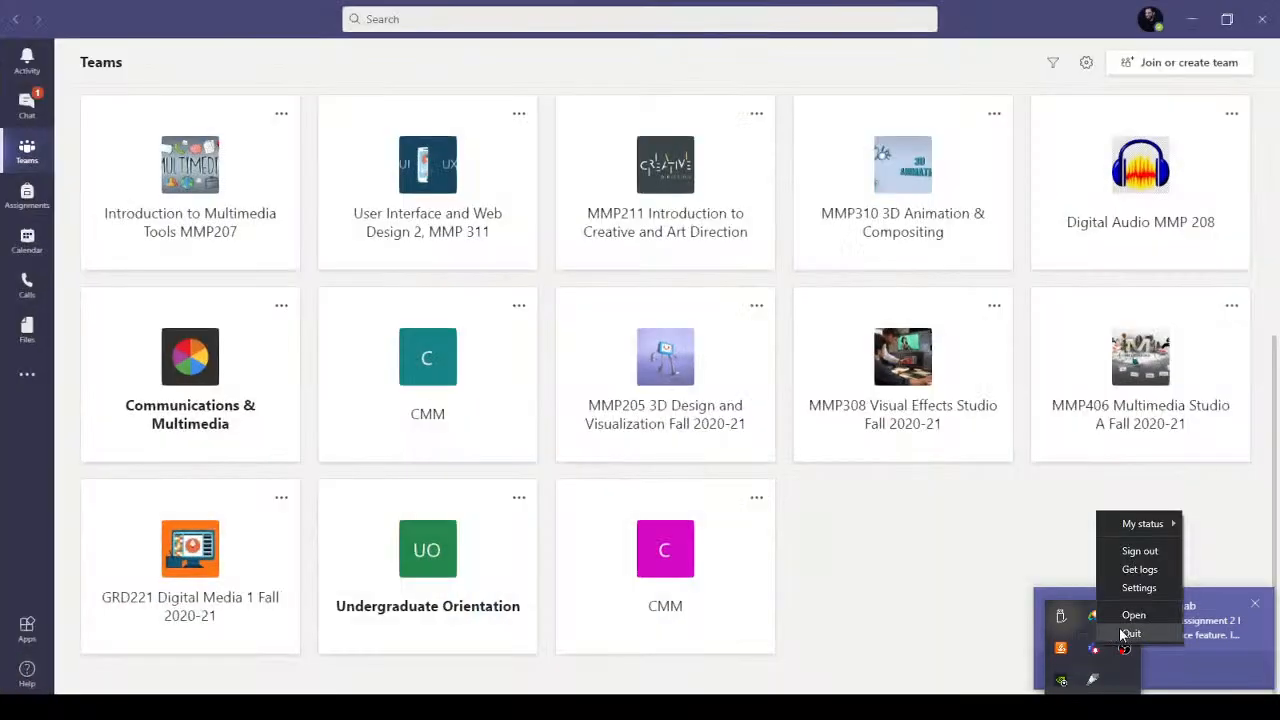
{"action": "left_click", "coordinate": [1116, 633]}
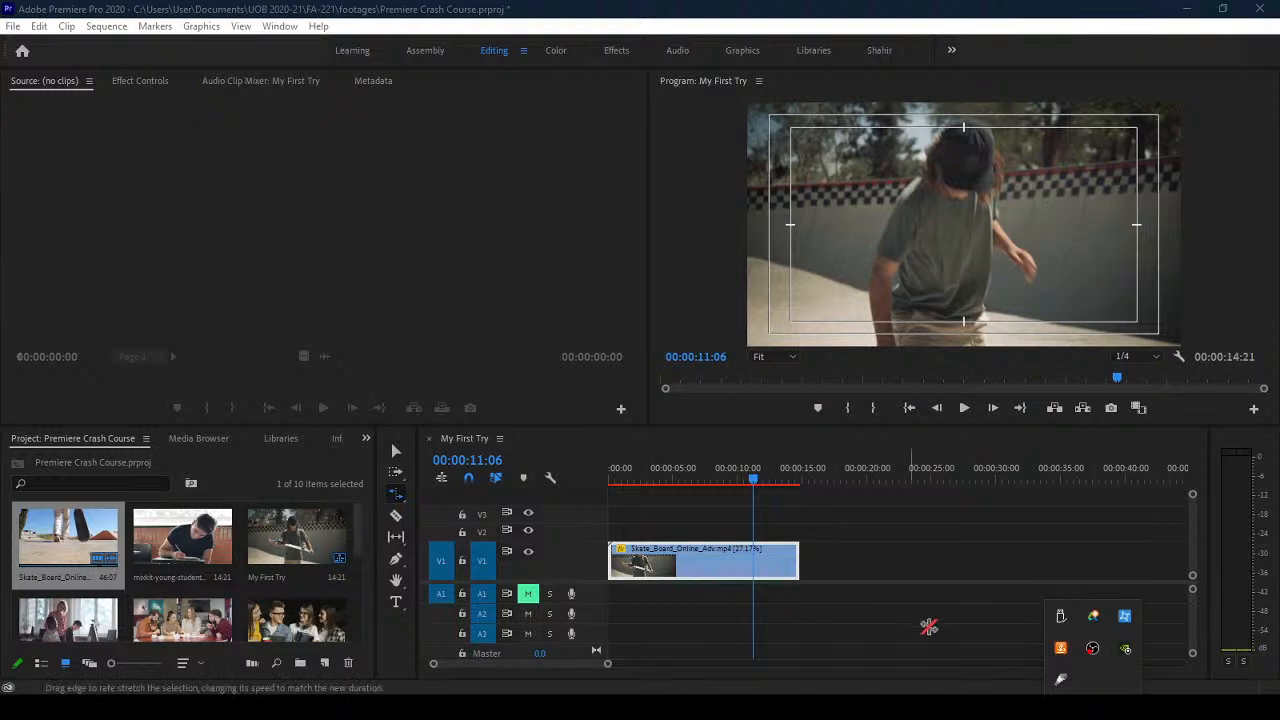
{"action": "left_click", "coordinate": [720, 509]}
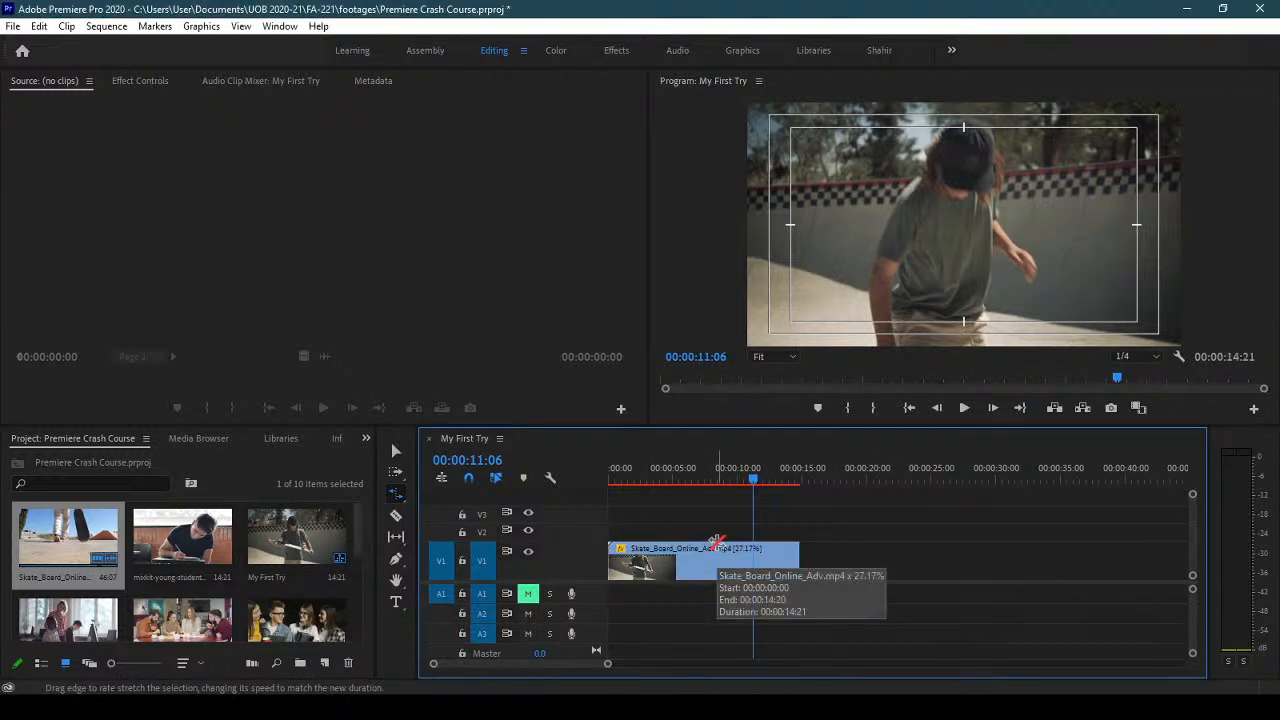
- Set the time interpolation of the slowed skateboard clip on V1 to Frame Blending
{"action": "left_click", "coordinate": [396, 451]}
{"action": "left_click", "coordinate": [716, 566]}
{"action": "right_click", "coordinate": [698, 568]}
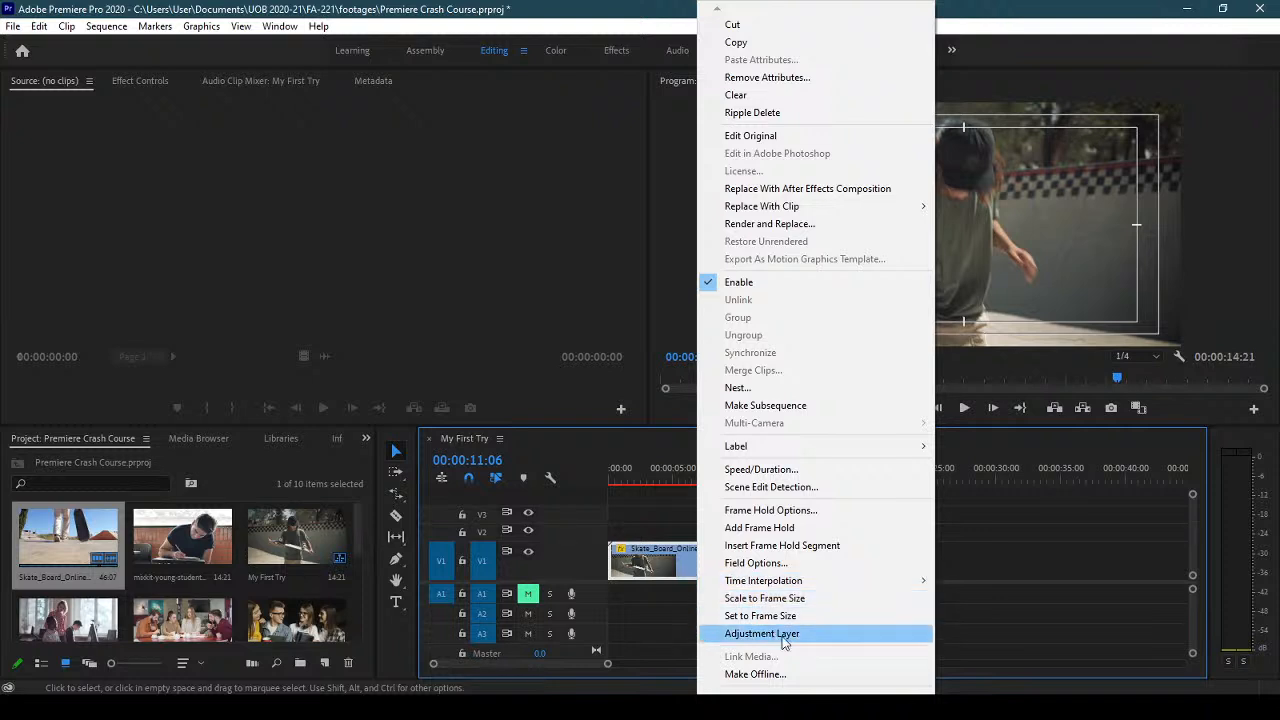
{"action": "mouse_move", "coordinate": [786, 586]}
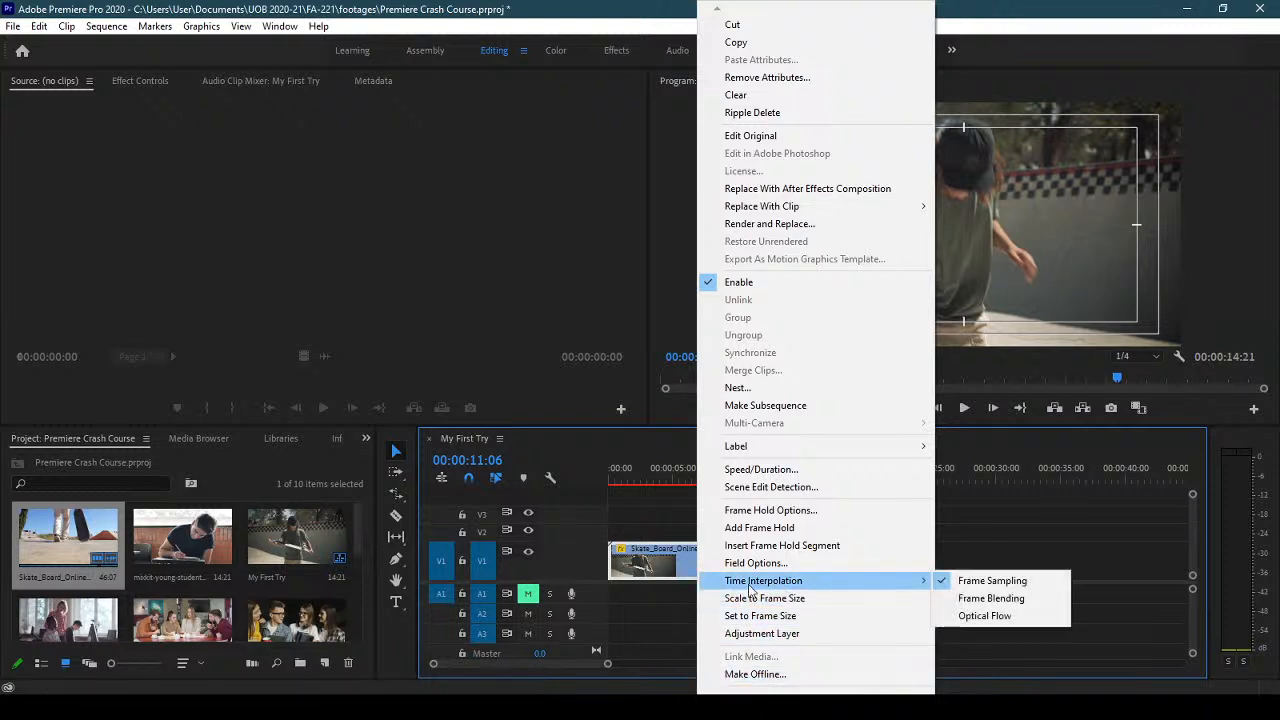
{"action": "left_click", "coordinate": [996, 598]}
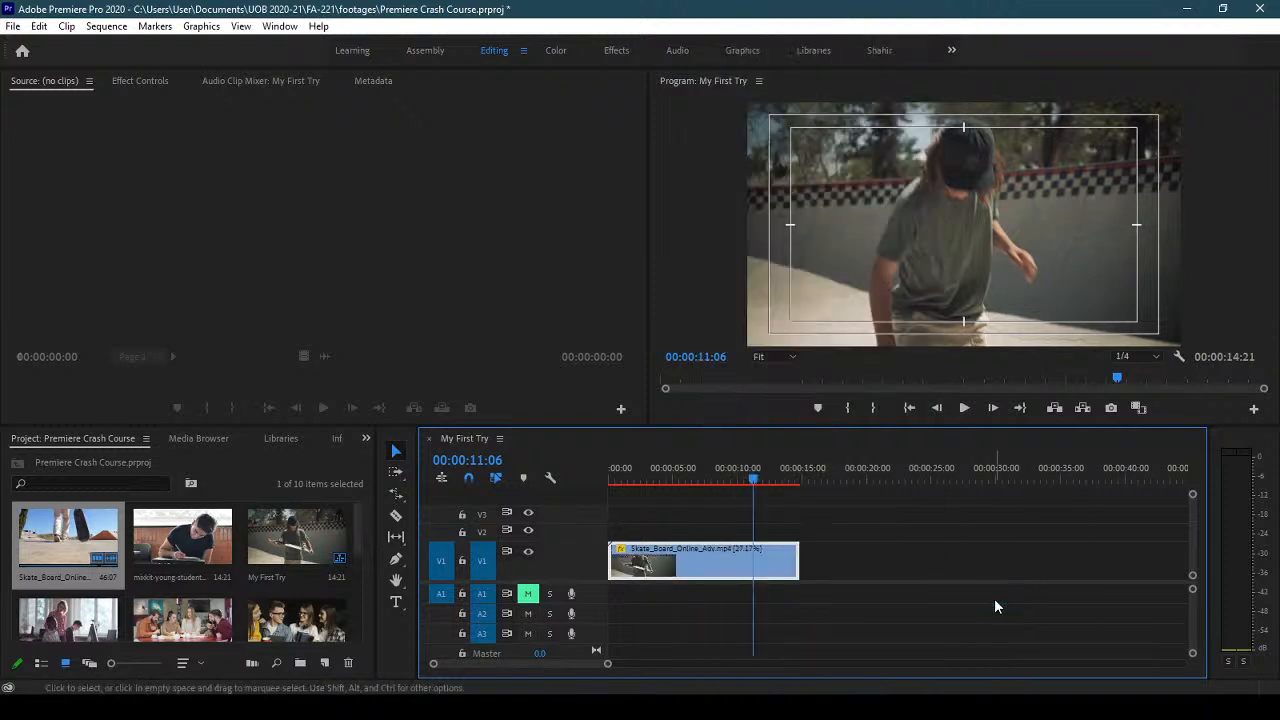
- Preview the frame-blended skateboard clip, render and play it, and return the playhead to the start
{"action": "left_click", "coordinate": [605, 472]}
{"action": "left_click", "coordinate": [964, 409]}
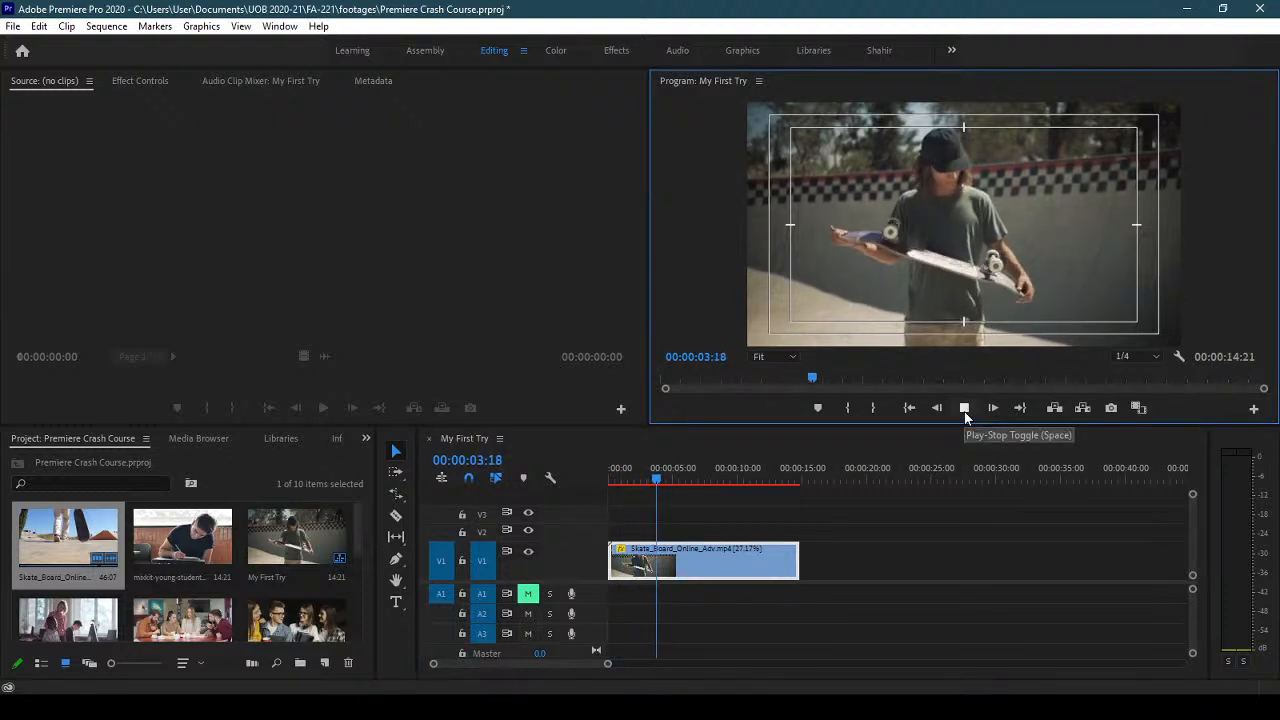
{"action": "left_click", "coordinate": [964, 409]}
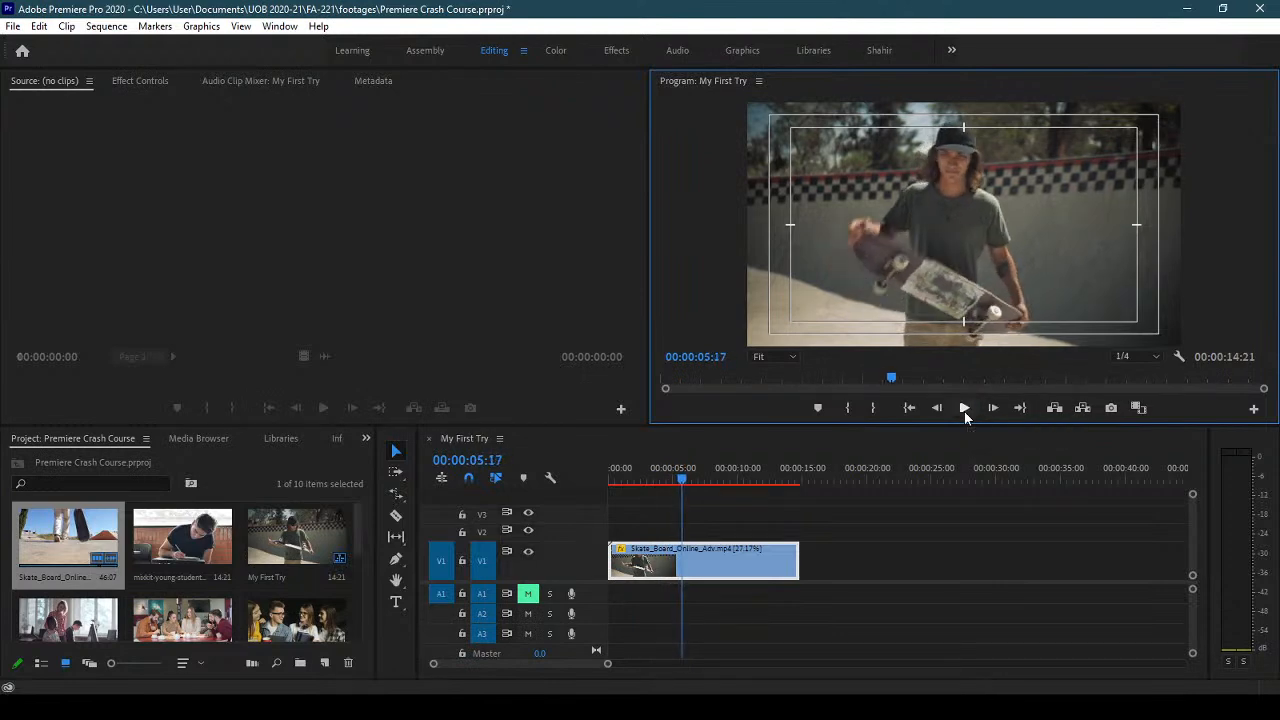
{"action": "left_click_drag", "start_coordinate": [680, 474], "coordinate": [543, 477]}
{"action": "key", "text": "Return"}
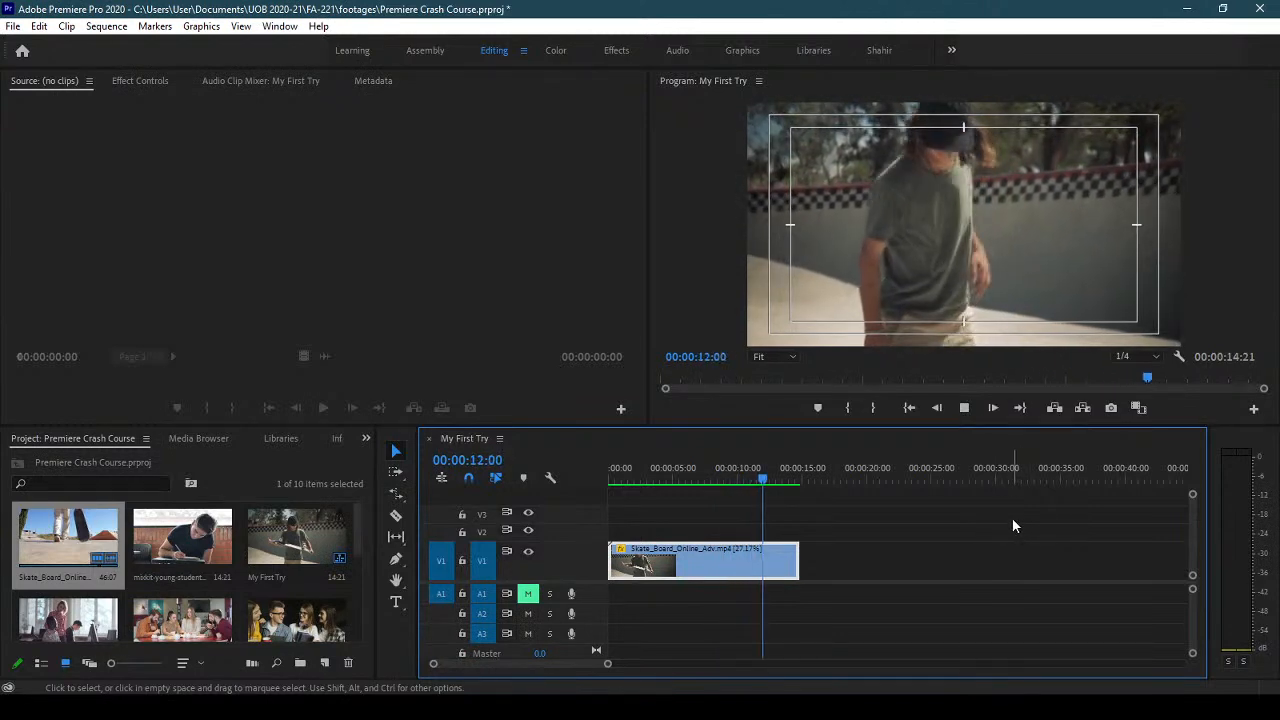
{"action": "left_click", "coordinate": [752, 471]}
{"action": "key", "text": "Home"}
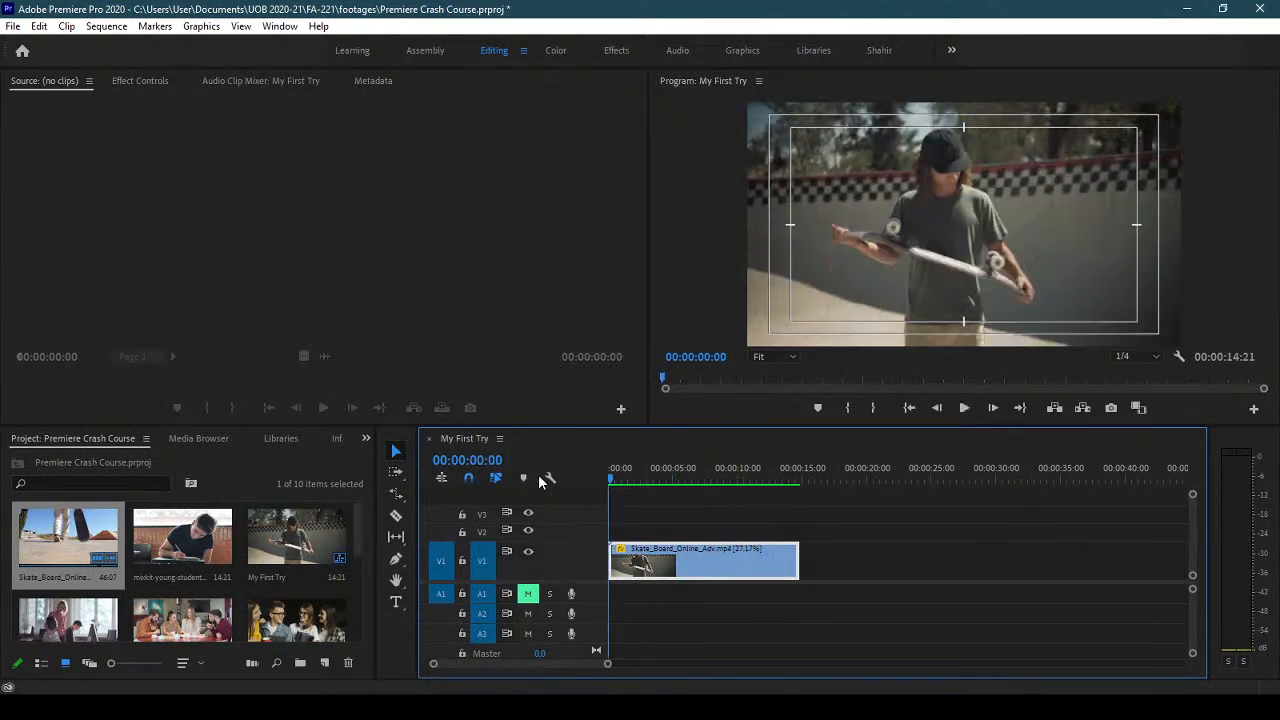
- Set the skateboard clip's time interpolation to Optical Flow and render it, leaving the playhead at the start
{"action": "right_click", "coordinate": [707, 561]}
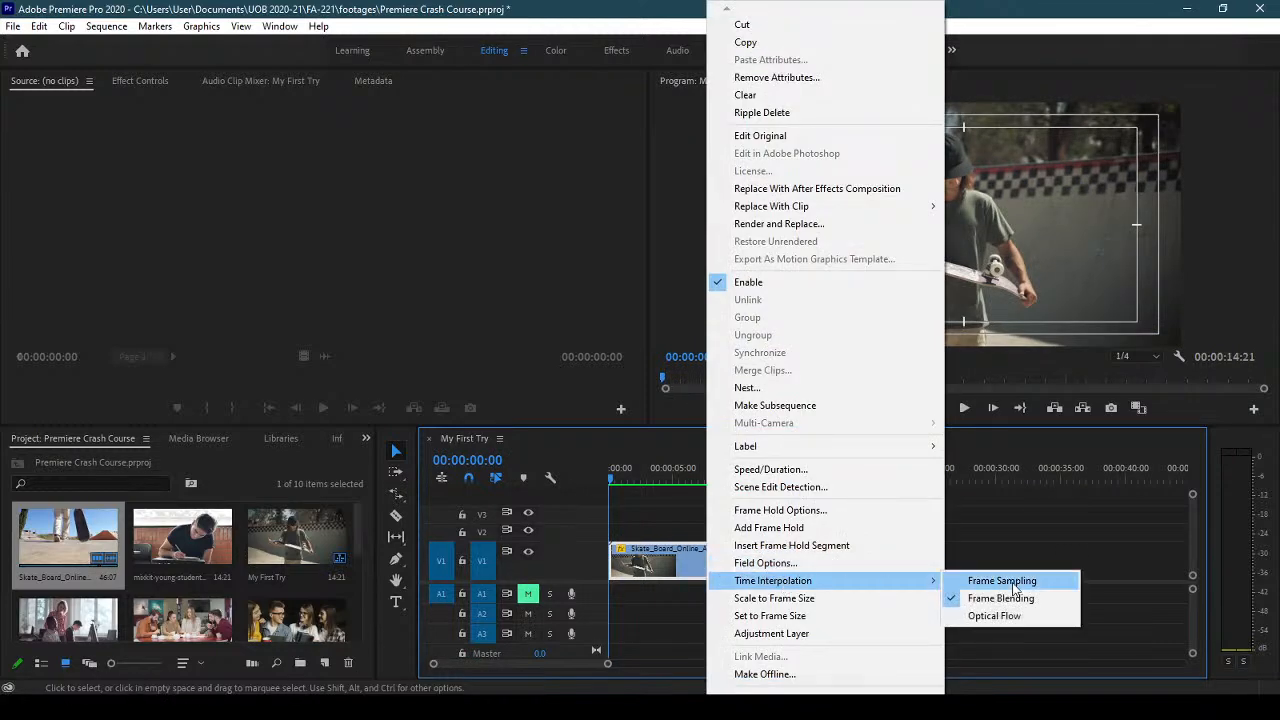
{"action": "left_click", "coordinate": [1014, 616]}
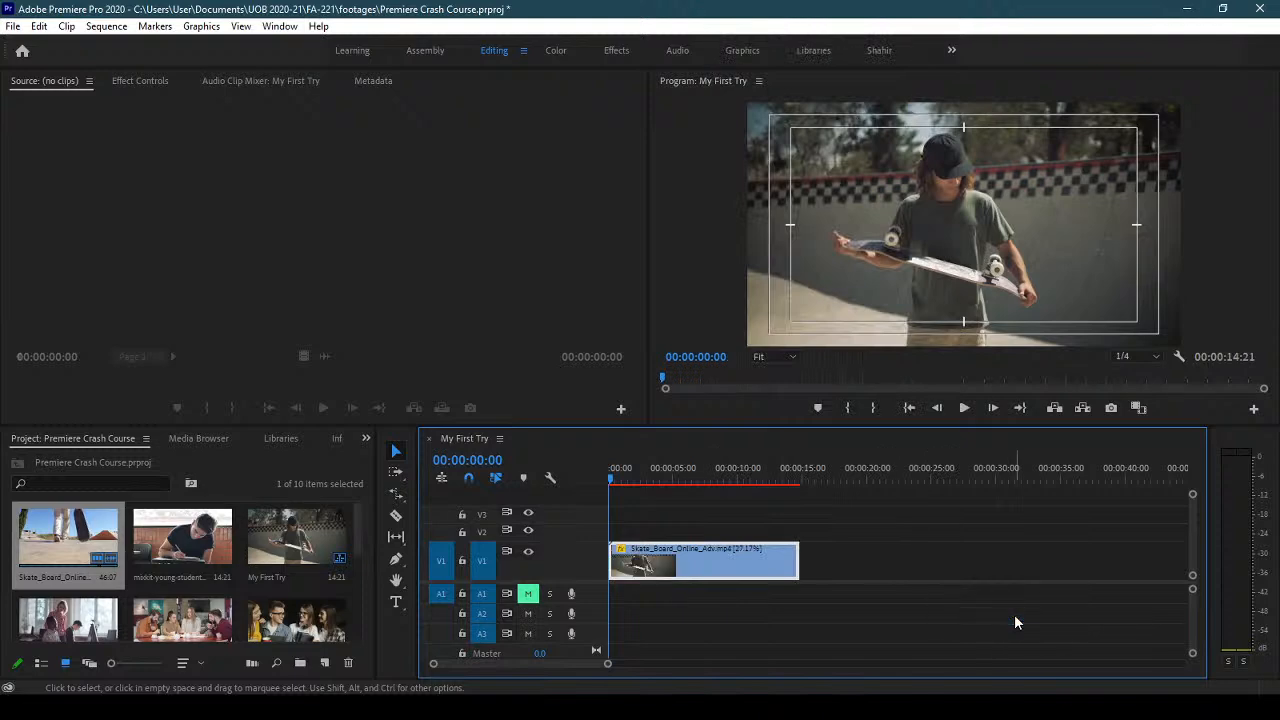
{"action": "key", "text": "Return"}
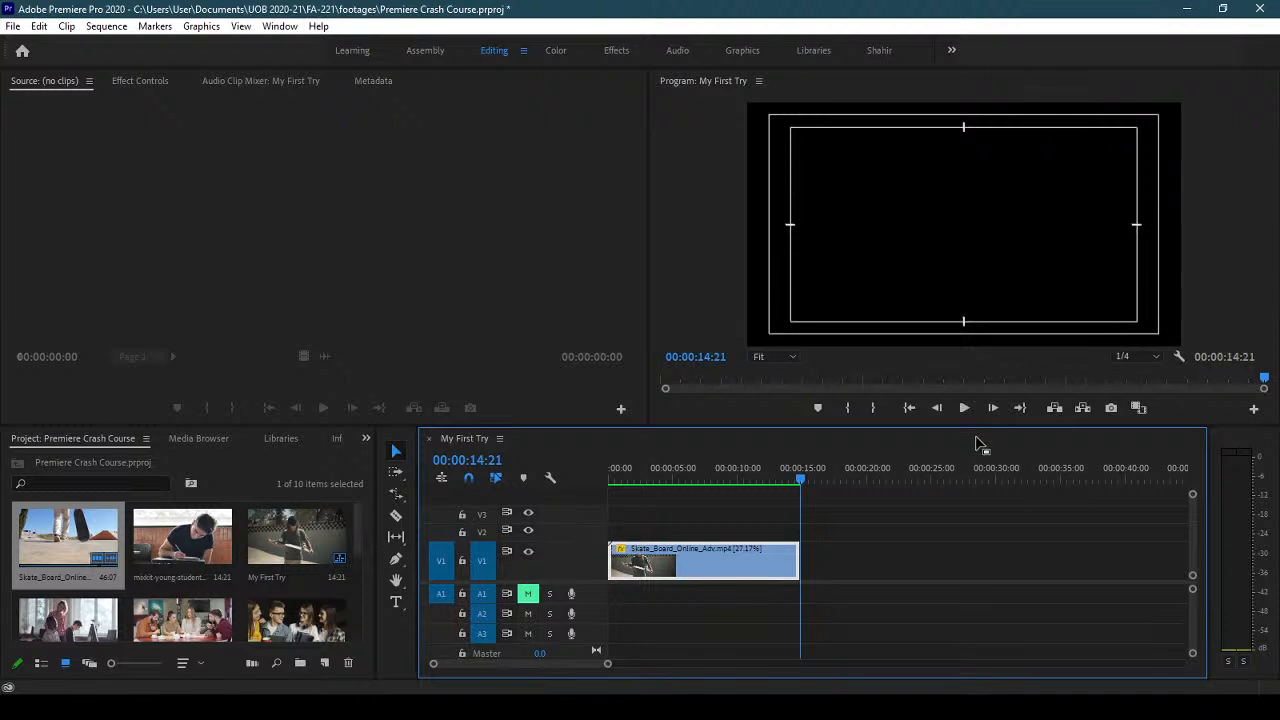
{"action": "left_click_drag", "start_coordinate": [690, 476], "coordinate": [565, 480]}
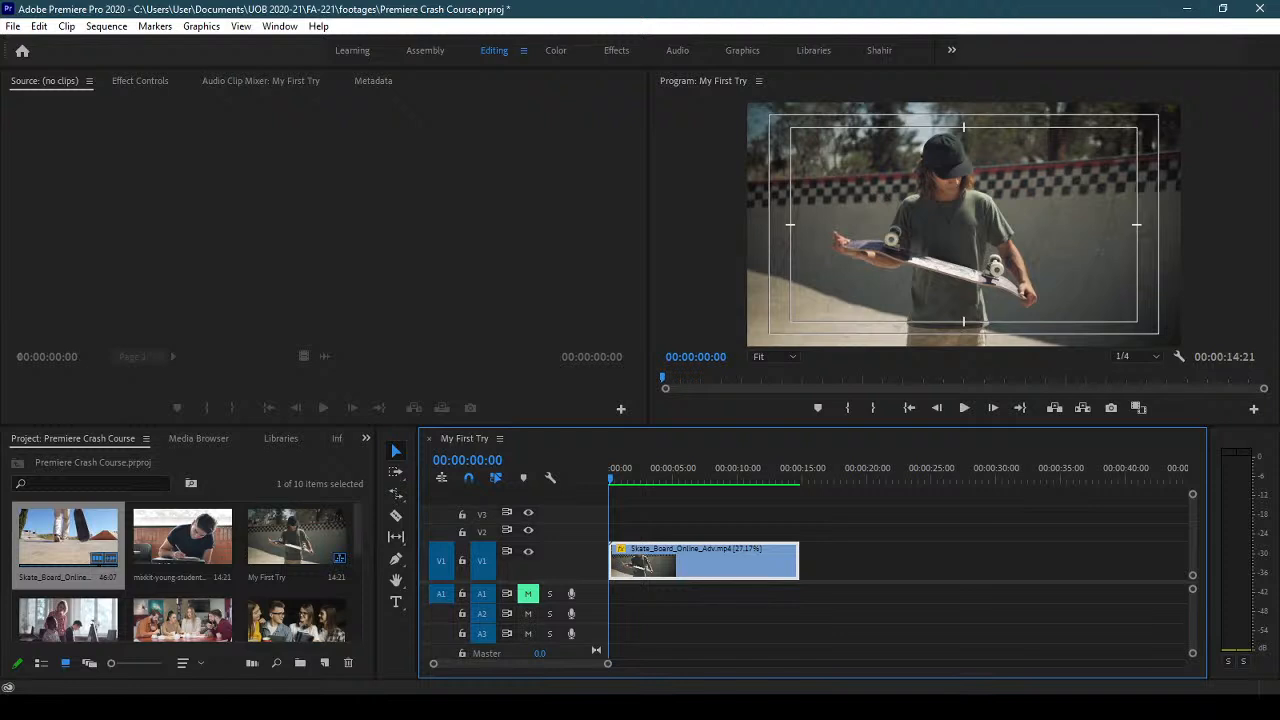
- Play the rendered Optical Flow clip to its end, then replay it from the start to about 00:00:05:16
{"action": "left_click", "coordinate": [874, 518]}
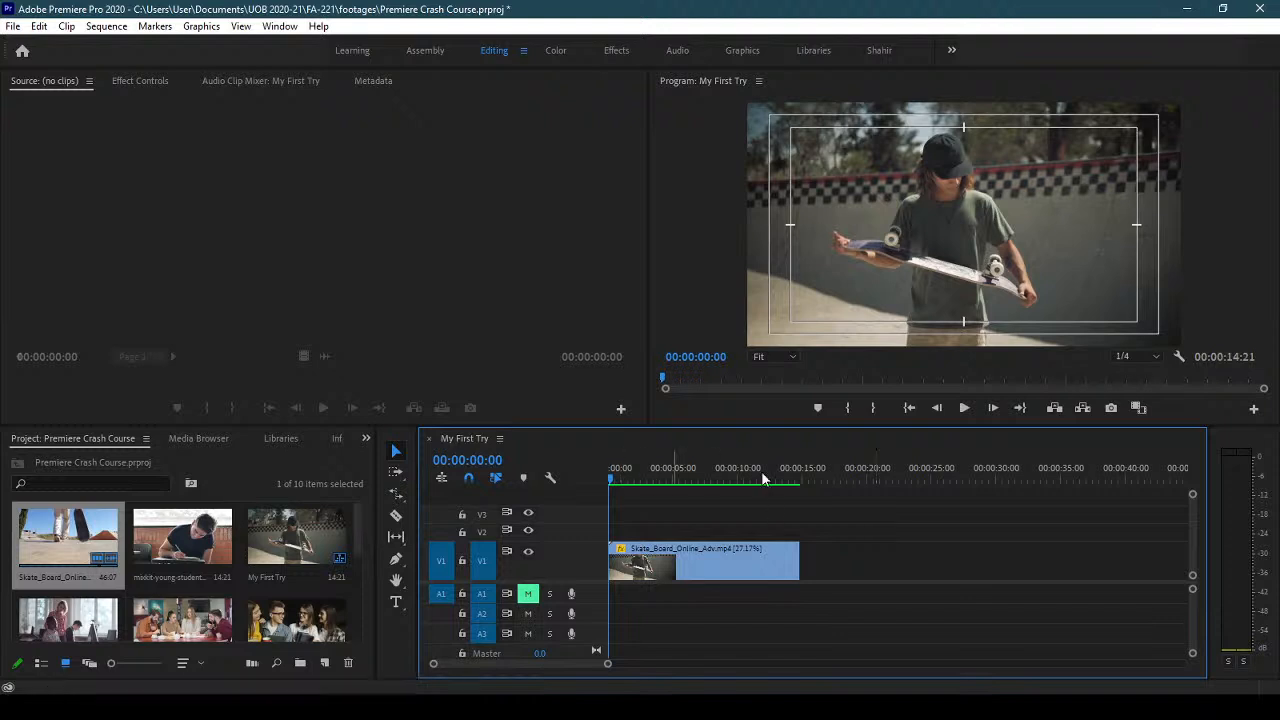
{"action": "left_click", "coordinate": [964, 407]}
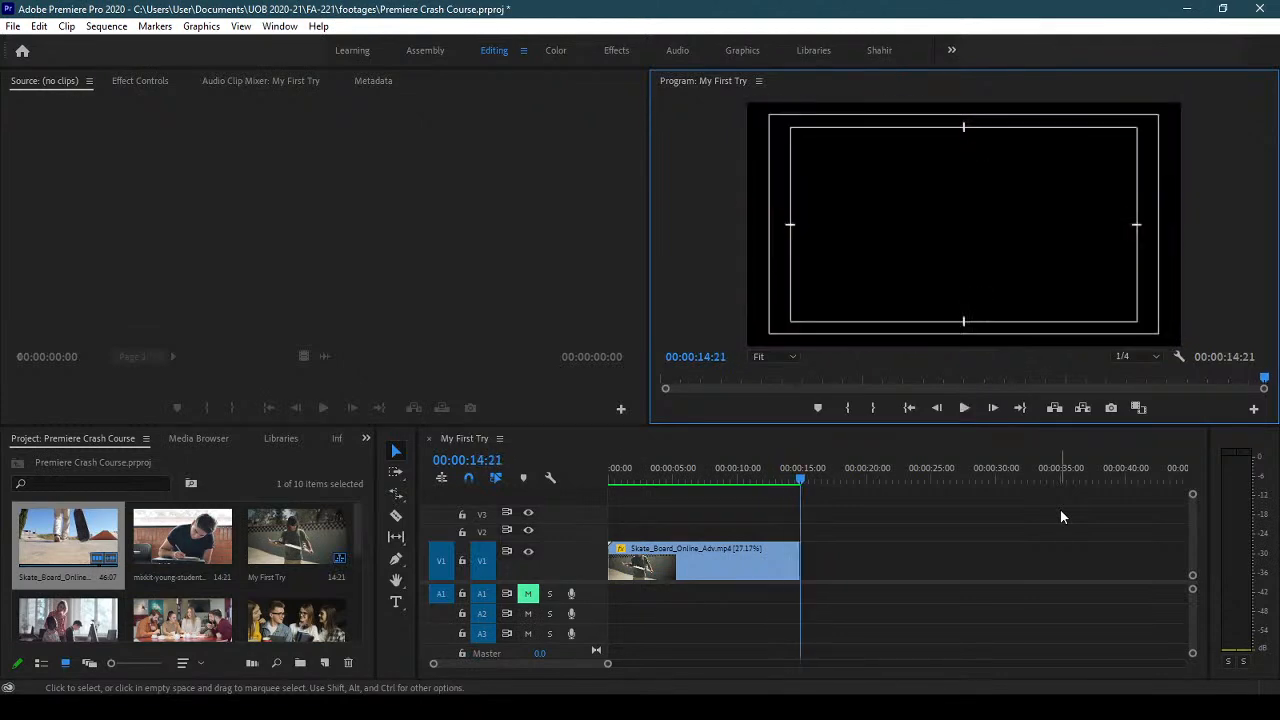
{"action": "left_click", "coordinate": [613, 478]}
{"action": "left_click_drag", "start_coordinate": [615, 478], "coordinate": [563, 470]}
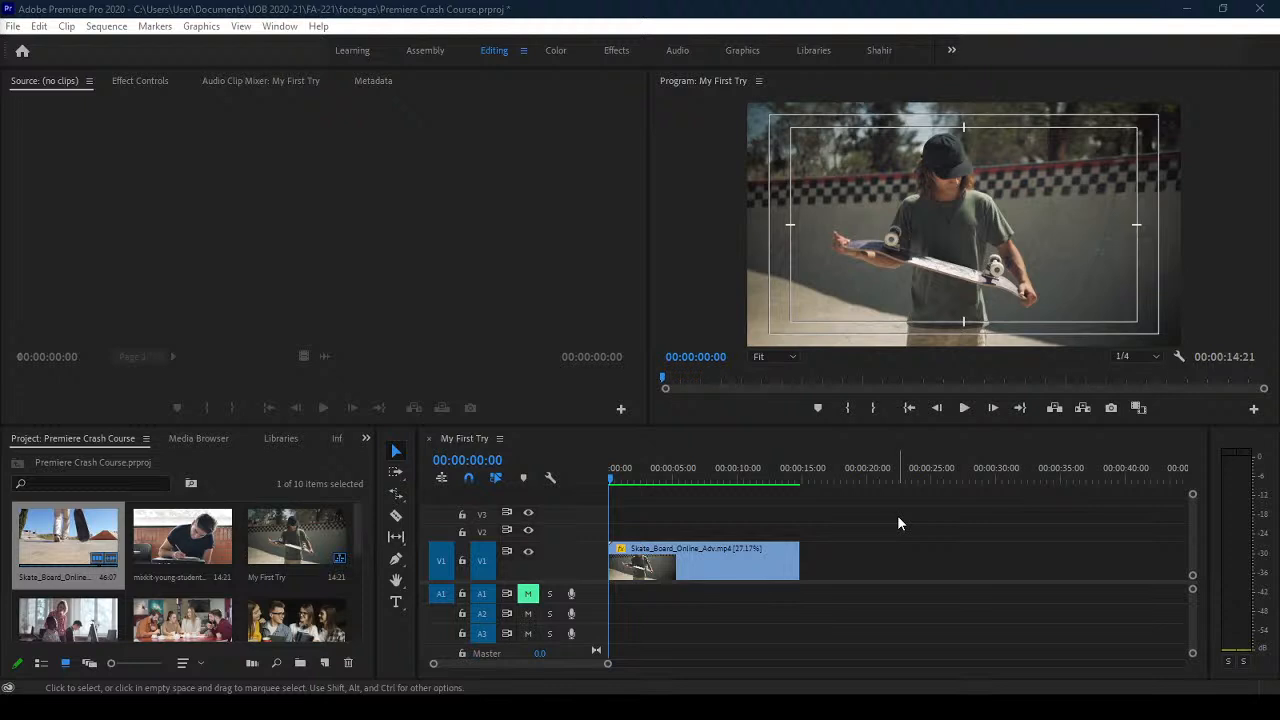
{"action": "left_click", "coordinate": [976, 409]}
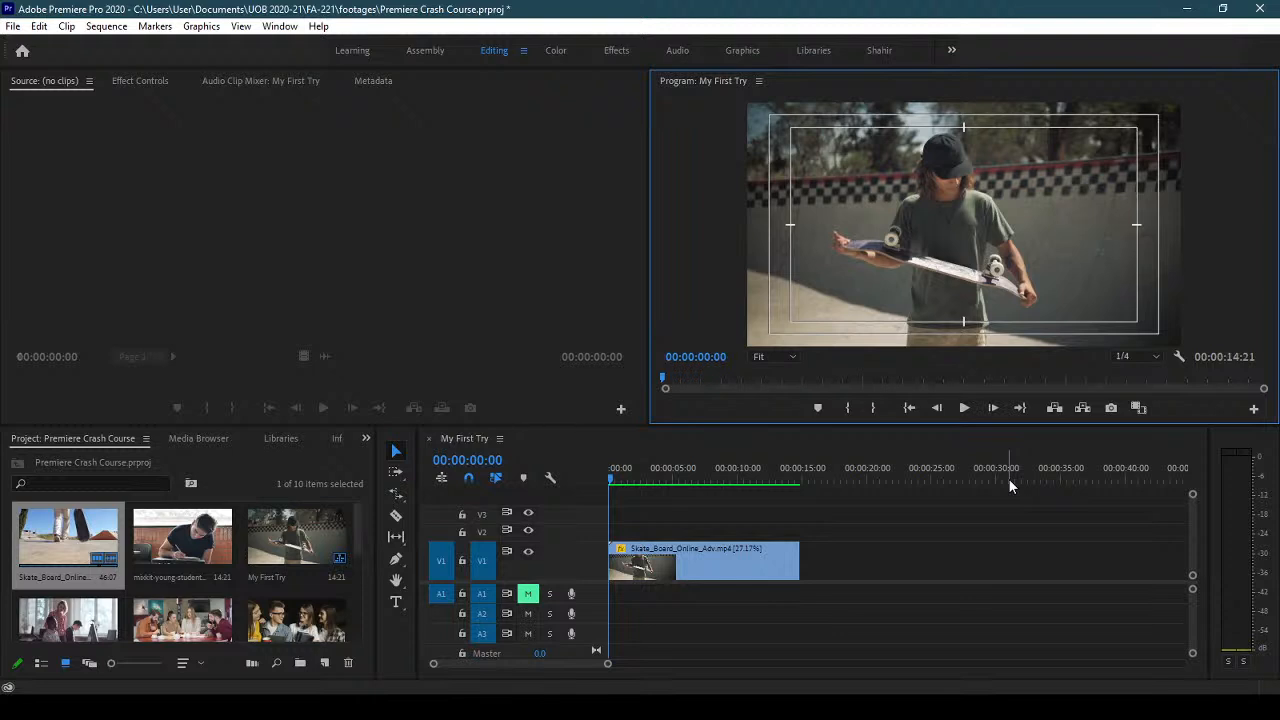
{"action": "key", "text": "space"}
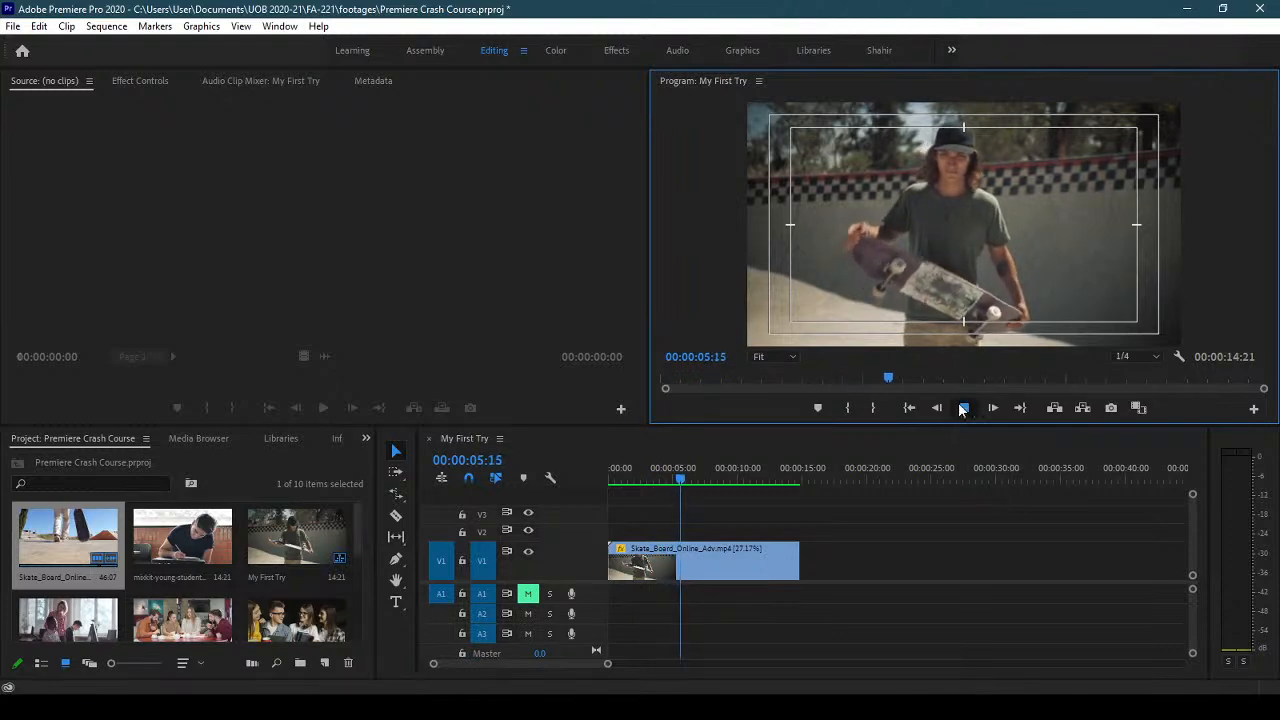
- Replace the skateboard clip with the mixkit-young-students clip at the start of V1 and return the playhead to 00:00:00:00
{"action": "left_click_drag", "start_coordinate": [890, 511], "coordinate": [662, 628]}
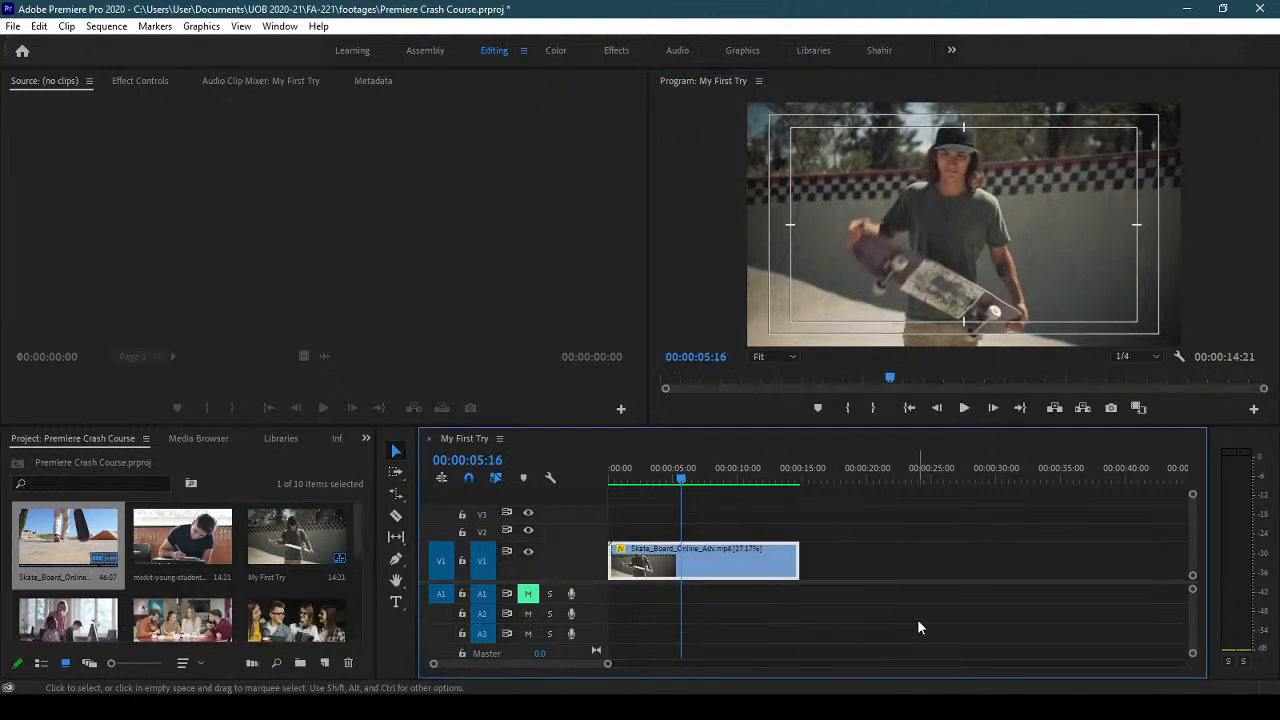
{"action": "key", "text": "Delete"}
{"action": "scroll", "coordinate": [357, 575], "scroll_direction": "down", "scroll_amount": 2}
{"action": "scroll", "coordinate": [357, 575], "scroll_direction": "up", "scroll_amount": 2}
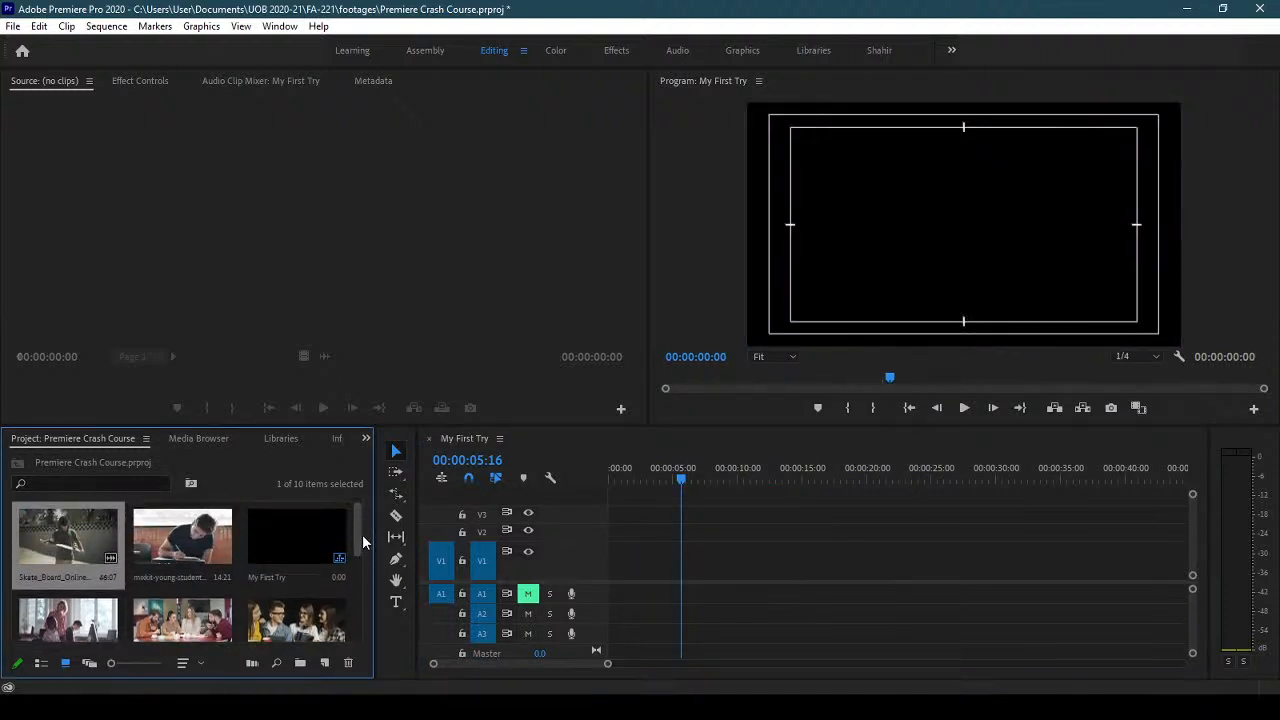
{"action": "left_click_drag", "start_coordinate": [178, 550], "coordinate": [597, 566]}
{"action": "left_click_drag", "start_coordinate": [682, 479], "coordinate": [582, 484]}
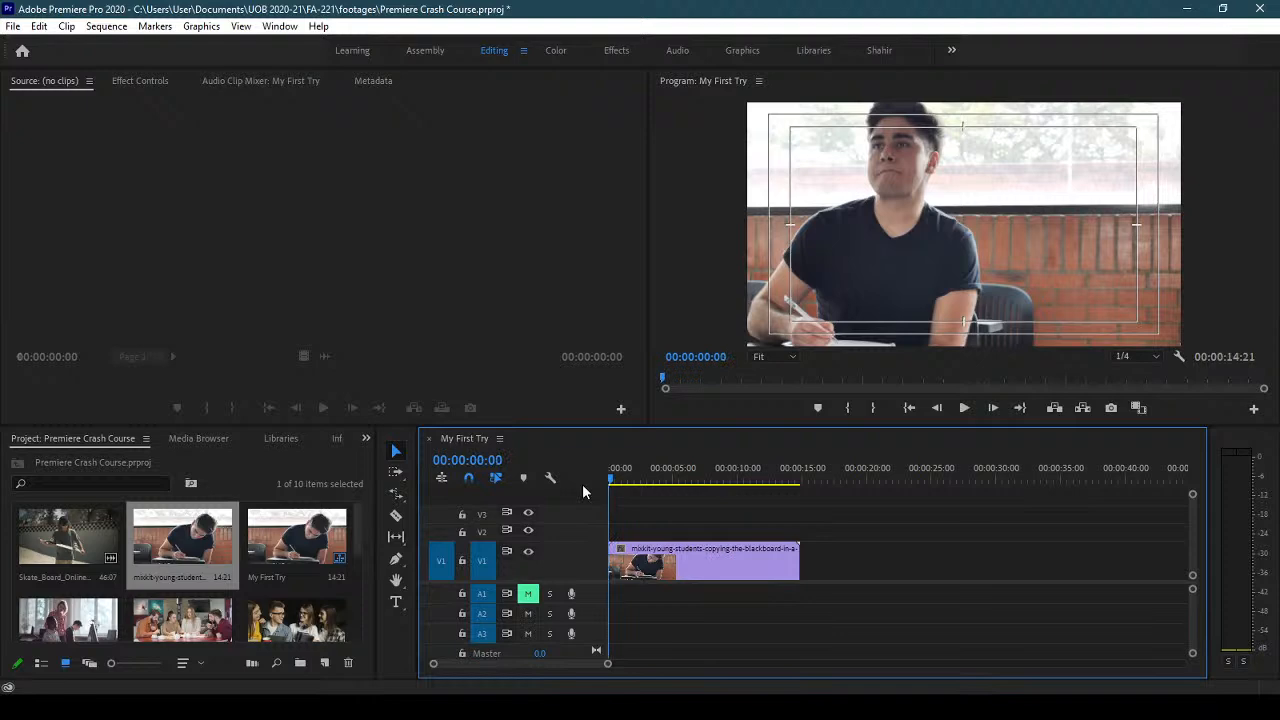
- Add the mixkit-students-helping clip and the mixkit-students-in-a clip end to end after the first clip on V1
{"action": "left_click", "coordinate": [692, 478]}
{"action": "left_click_drag", "start_coordinate": [695, 476], "coordinate": [737, 478]}
{"action": "scroll", "coordinate": [358, 552], "scroll_direction": "down", "scroll_amount": 2}
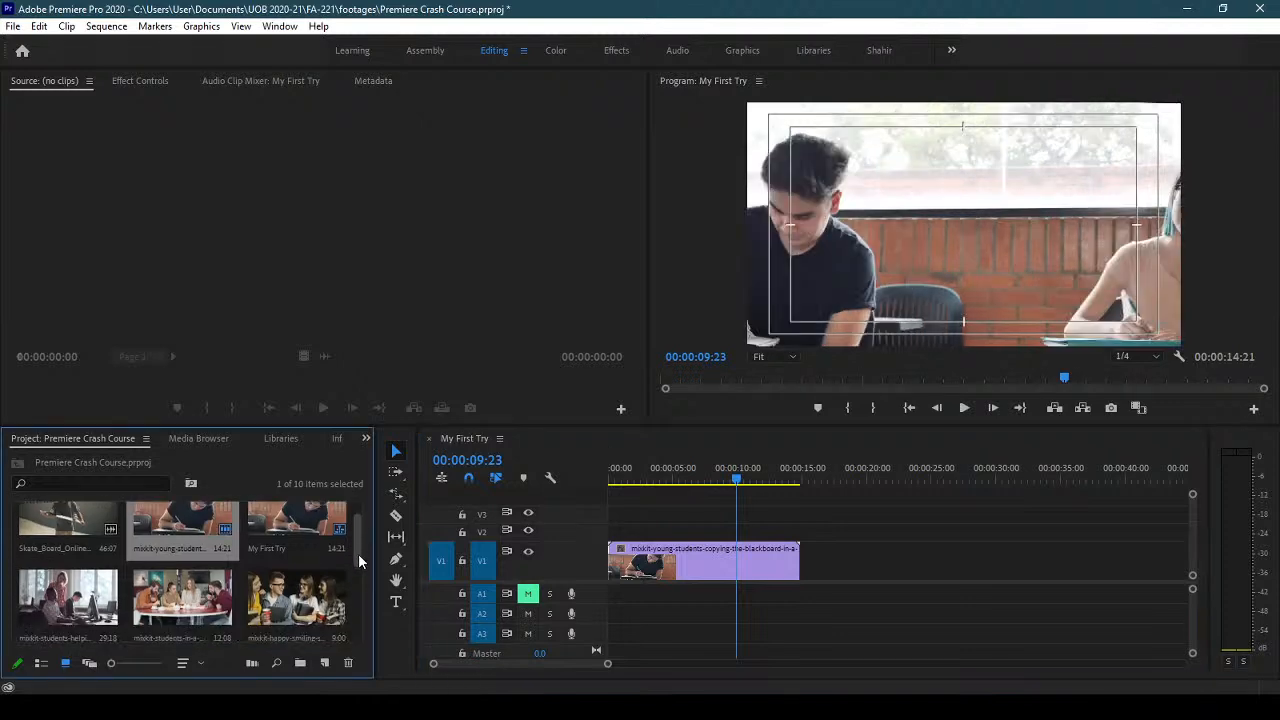
{"action": "left_click_drag", "start_coordinate": [68, 568], "coordinate": [830, 569]}
{"action": "left_click_drag", "start_coordinate": [565, 663], "coordinate": [579, 663]}
{"action": "left_click_drag", "start_coordinate": [163, 578], "coordinate": [923, 583]}
{"action": "left_click_drag", "start_coordinate": [514, 664], "coordinate": [701, 664]}
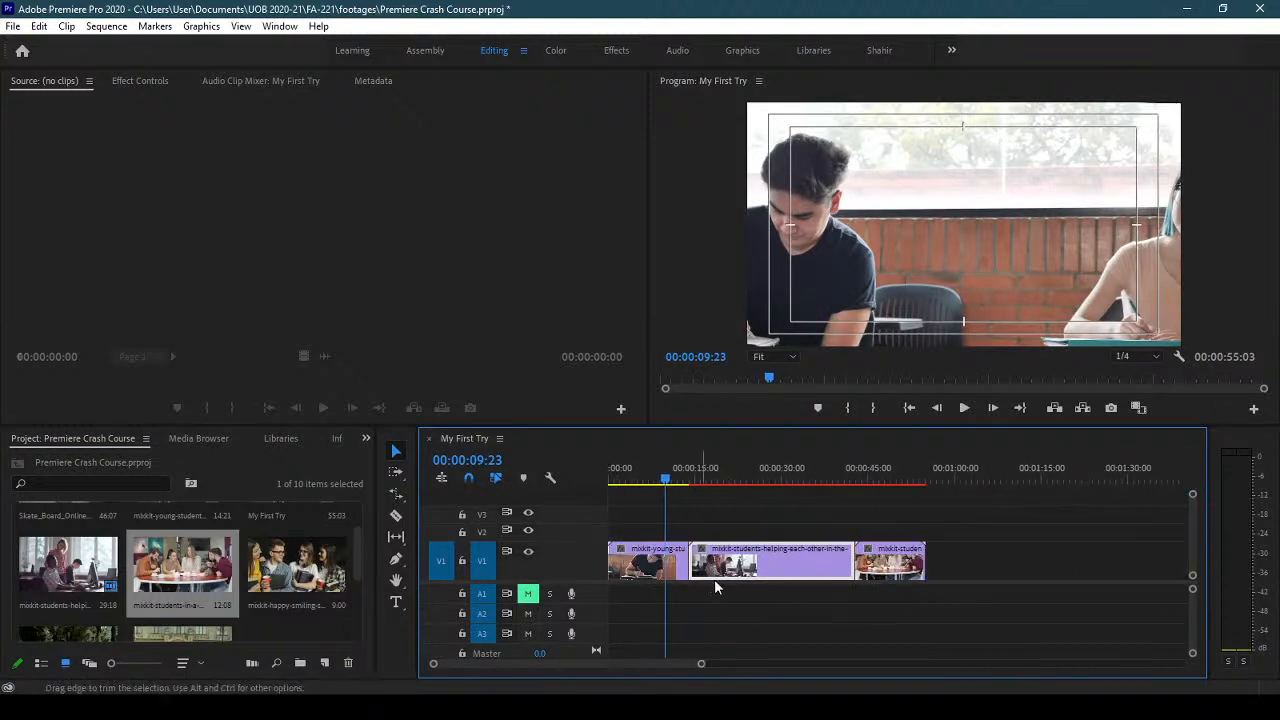
- Render the three-clip sequence from the start and play it to about 00:00:18:22
{"action": "left_click_drag", "start_coordinate": [653, 493], "coordinate": [570, 479]}
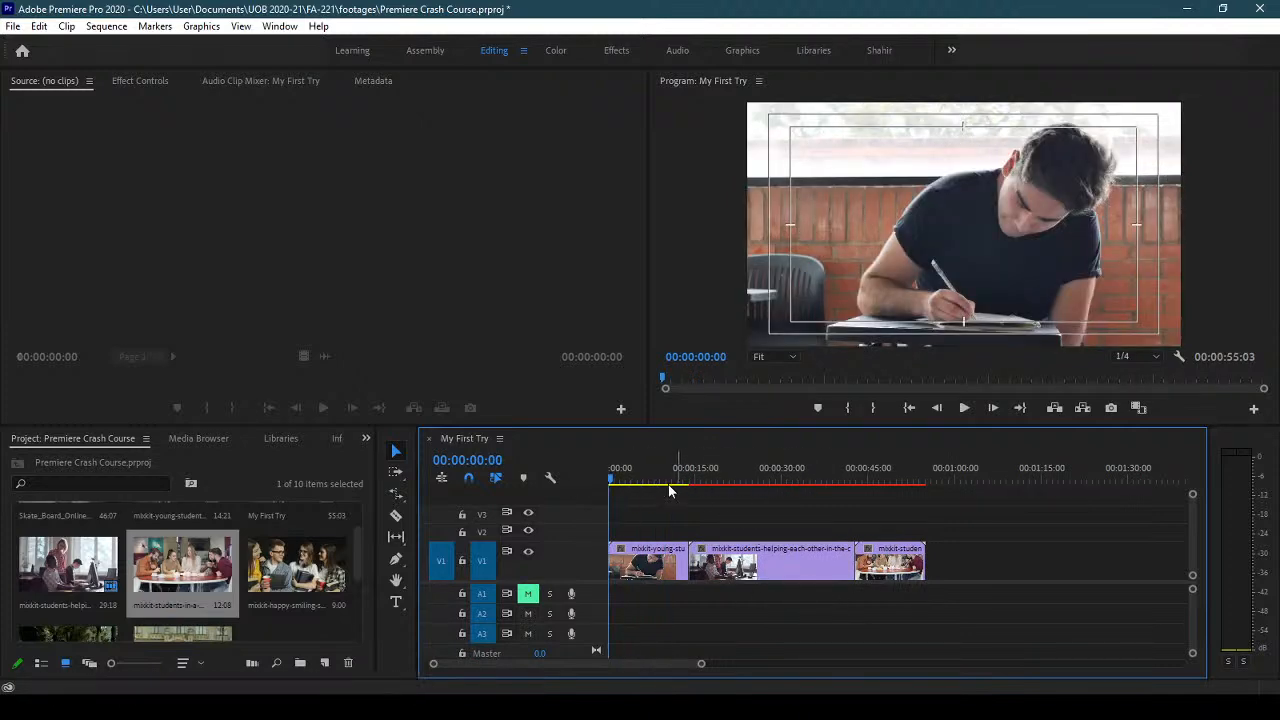
{"action": "key", "text": "Return"}
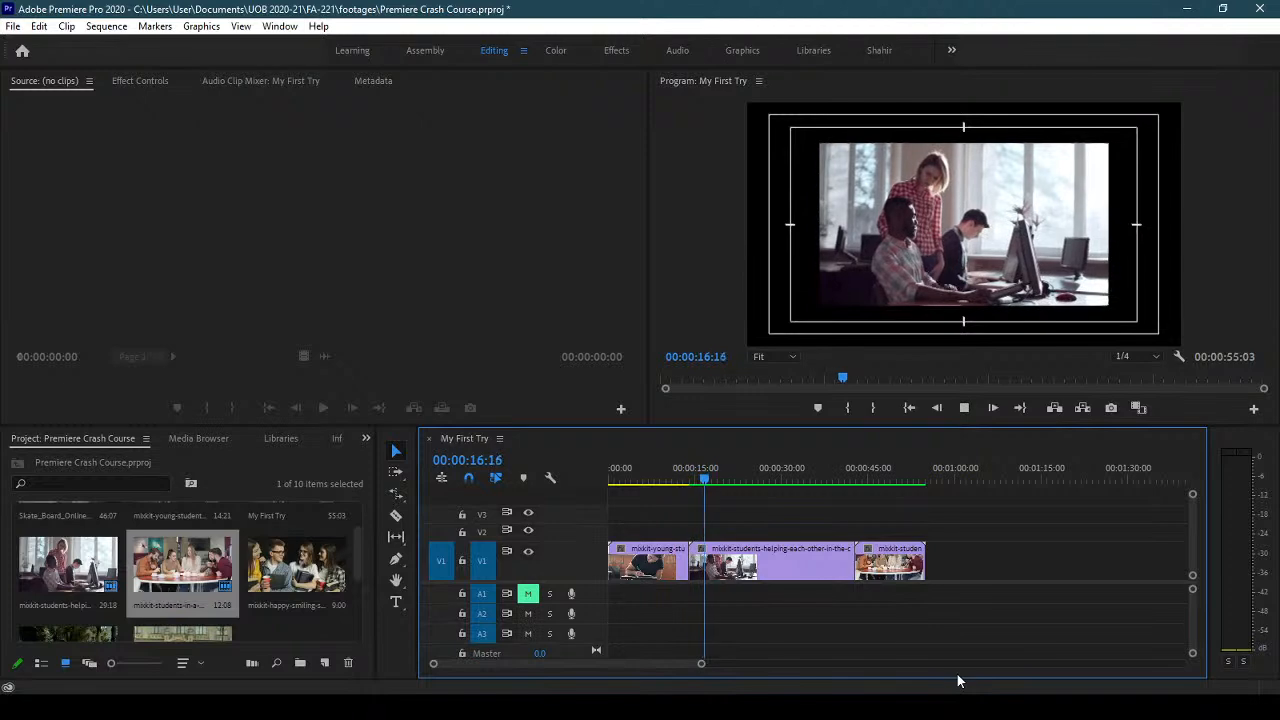
{"action": "left_click", "coordinate": [964, 407]}
- Apply Scale to Frame Size to the students-helping clip in the middle of V1
{"action": "left_click", "coordinate": [740, 570]}
{"action": "right_click", "coordinate": [740, 570]}
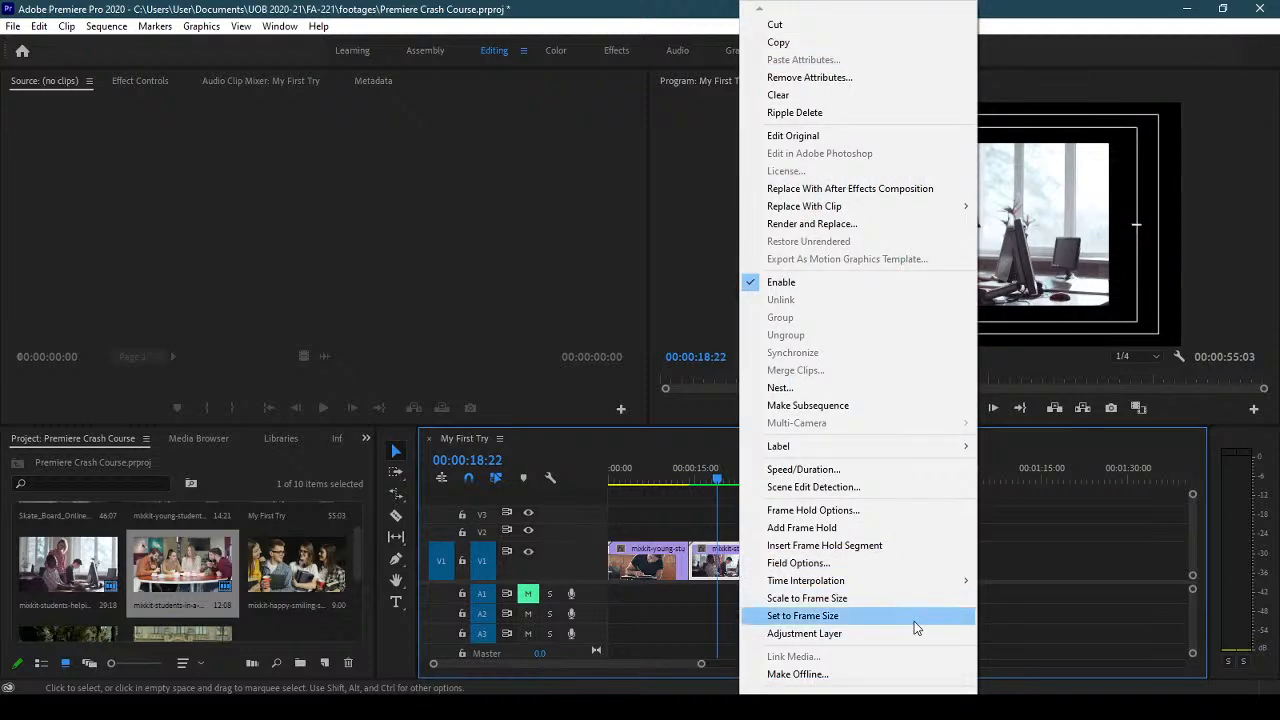
{"action": "left_click", "coordinate": [877, 600]}
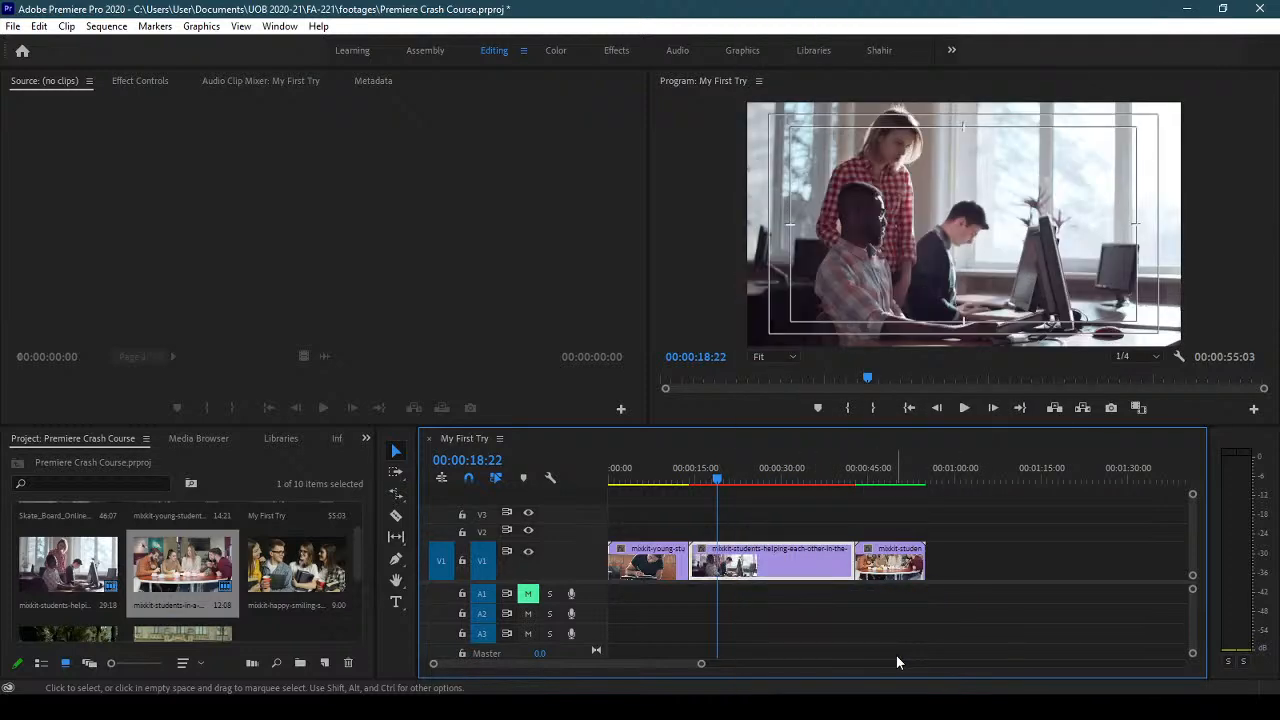
- Render the sequence again from the start and play back the scaled middle clip and the third clip
{"action": "left_click", "coordinate": [871, 479]}
{"action": "left_click", "coordinate": [789, 470]}
{"action": "left_click_drag", "start_coordinate": [671, 477], "coordinate": [559, 480]}
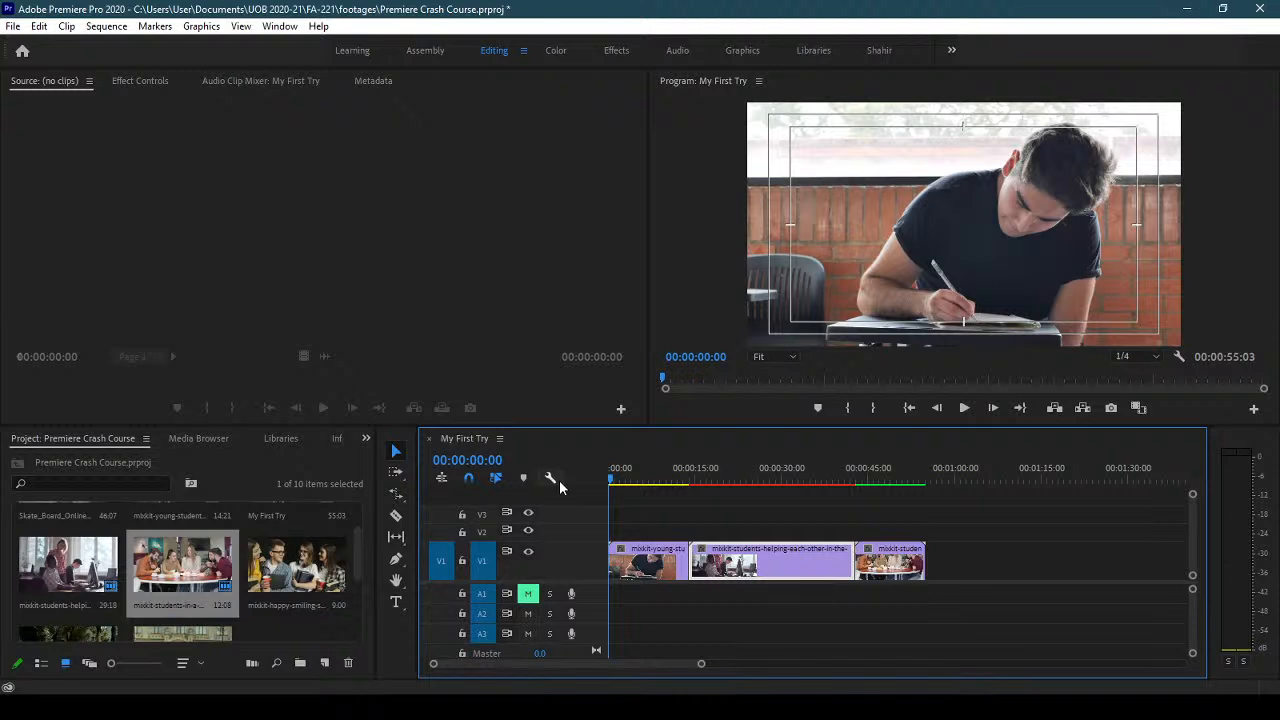
{"action": "key", "text": "Return"}
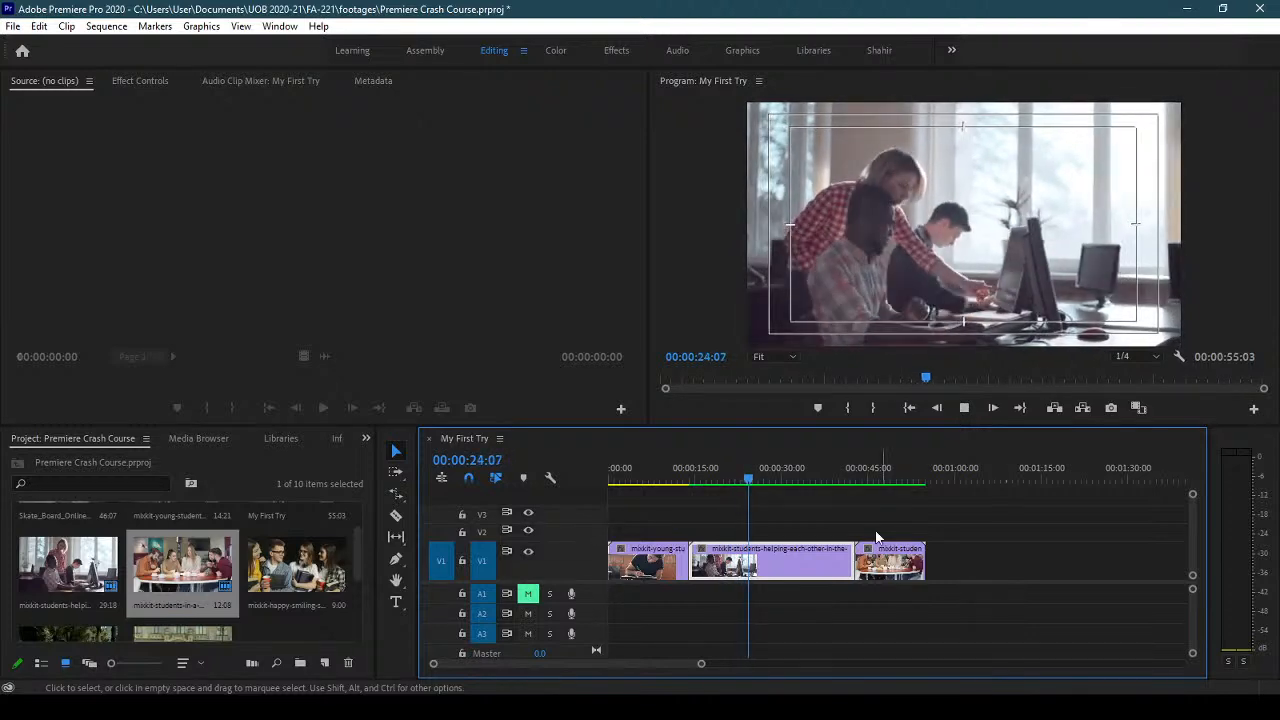
{"action": "left_click", "coordinate": [823, 472]}
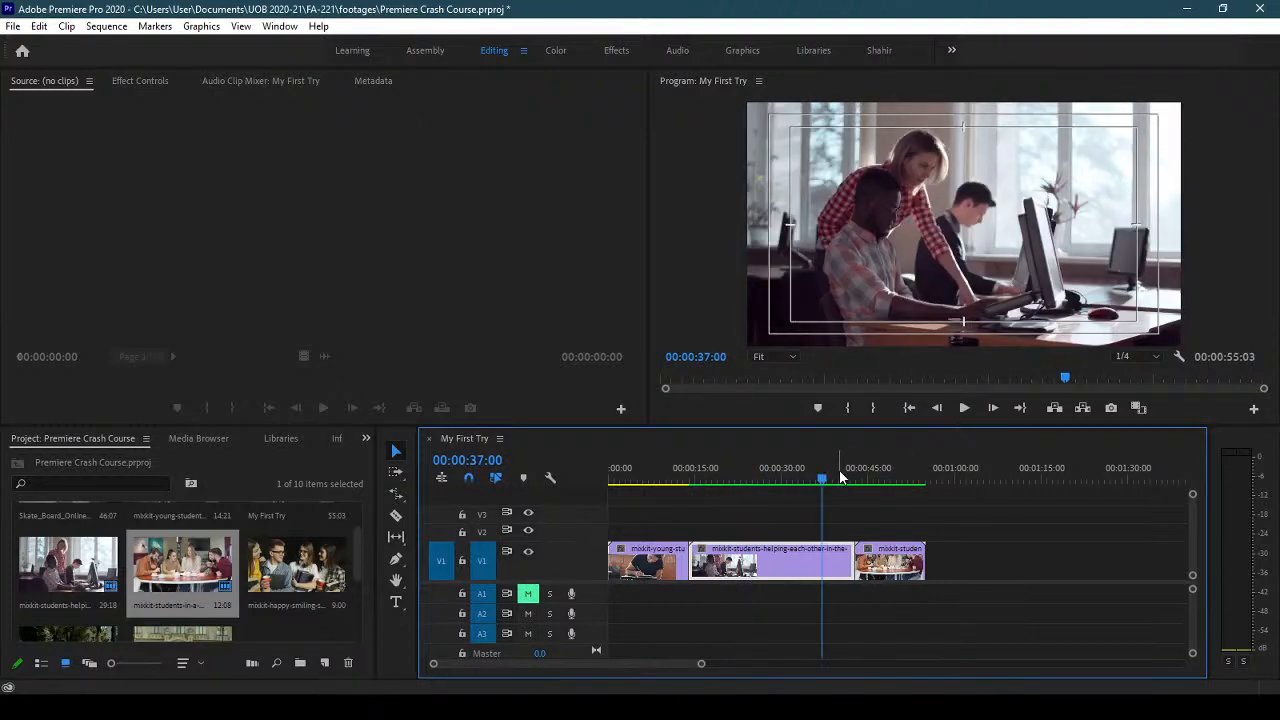
{"action": "left_click", "coordinate": [964, 409]}
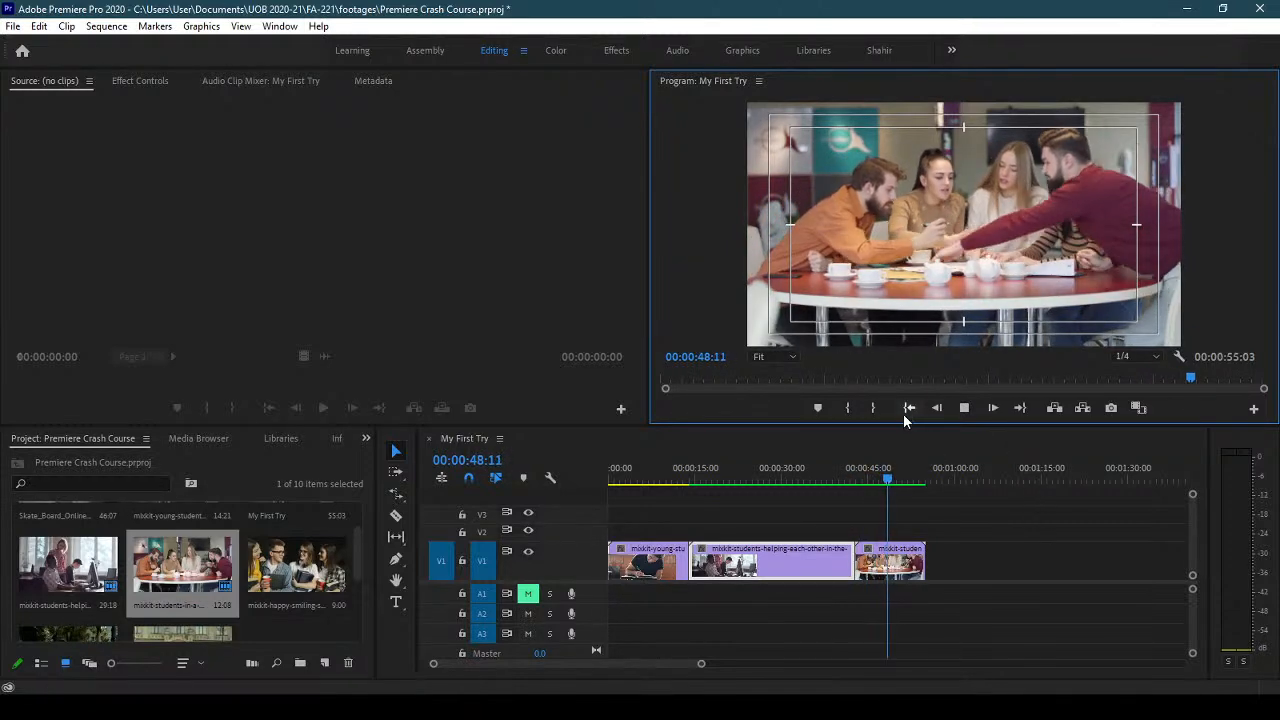
{"action": "left_click", "coordinate": [964, 407]}
- Split the students-helping clip at 00:00:27:20 with the Razor Tool and switch back to the Selection Tool
{"action": "left_click_drag", "start_coordinate": [851, 477], "coordinate": [689, 490]}
{"action": "left_click_drag", "start_coordinate": [820, 384], "coordinate": [624, 394]}
{"action": "left_click", "coordinate": [661, 670]}
{"action": "left_click_drag", "start_coordinate": [700, 667], "coordinate": [739, 665]}
{"action": "left_click_drag", "start_coordinate": [697, 471], "coordinate": [734, 470]}
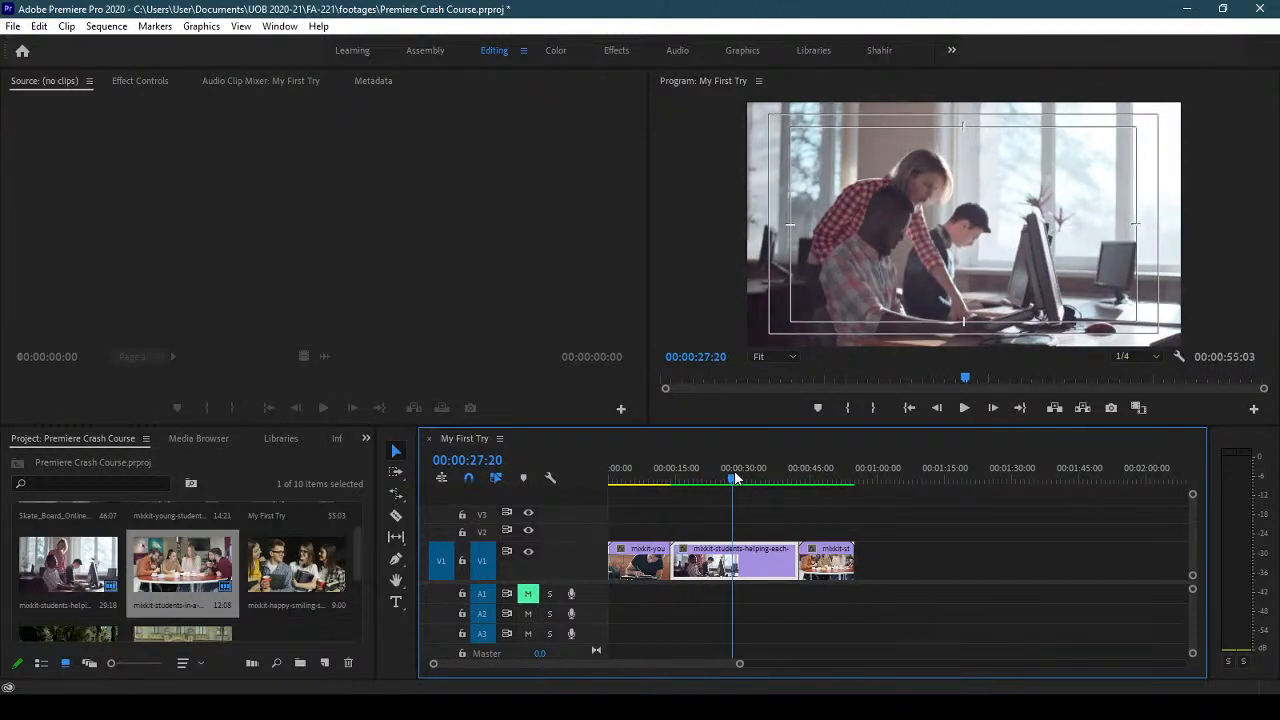
{"action": "left_click", "coordinate": [396, 517]}
{"action": "left_click", "coordinate": [735, 557]}
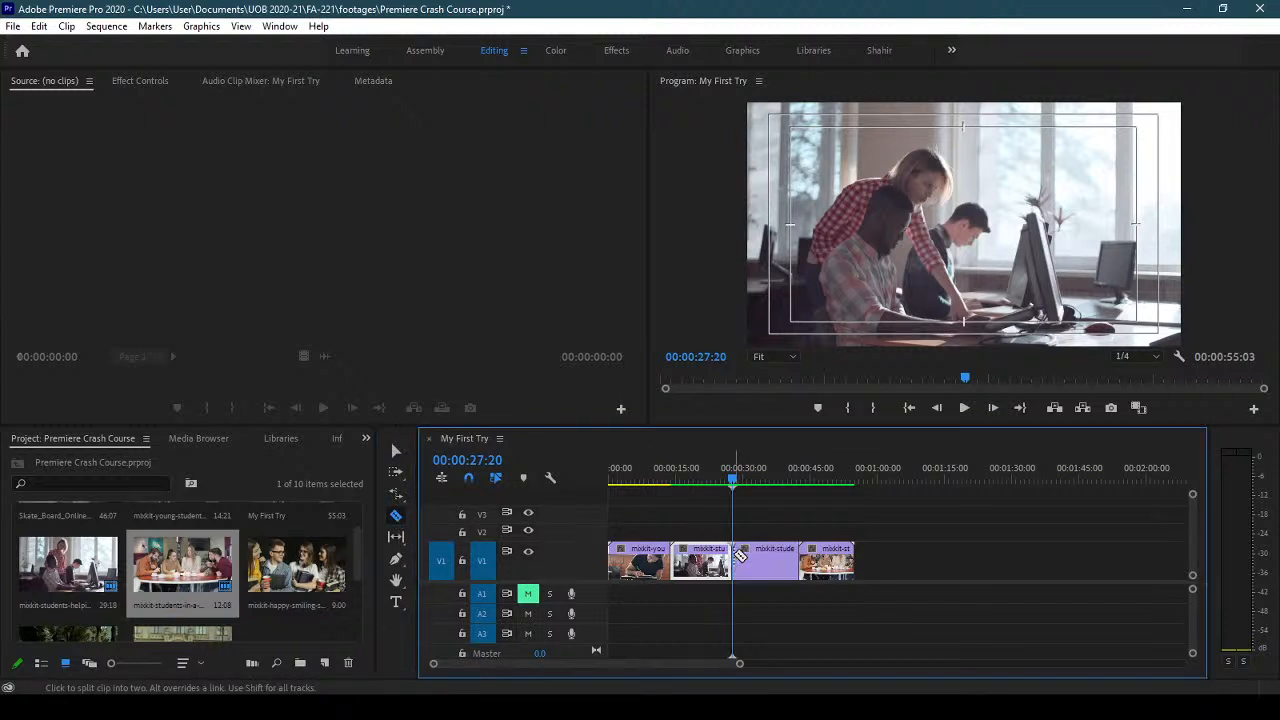
{"action": "key", "text": "v"}
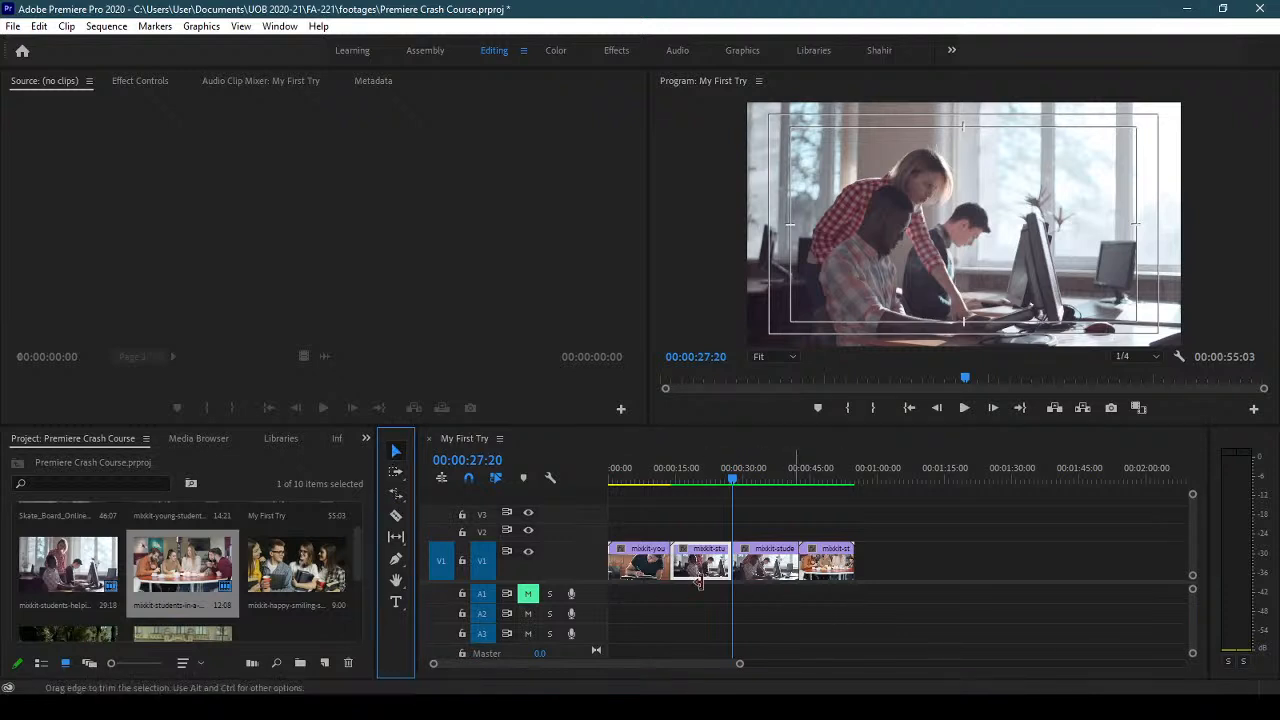
- Delete the second part of the split students-helping clip and select the gap it leaves on V1
{"action": "left_click_drag", "start_coordinate": [762, 518], "coordinate": [778, 602]}
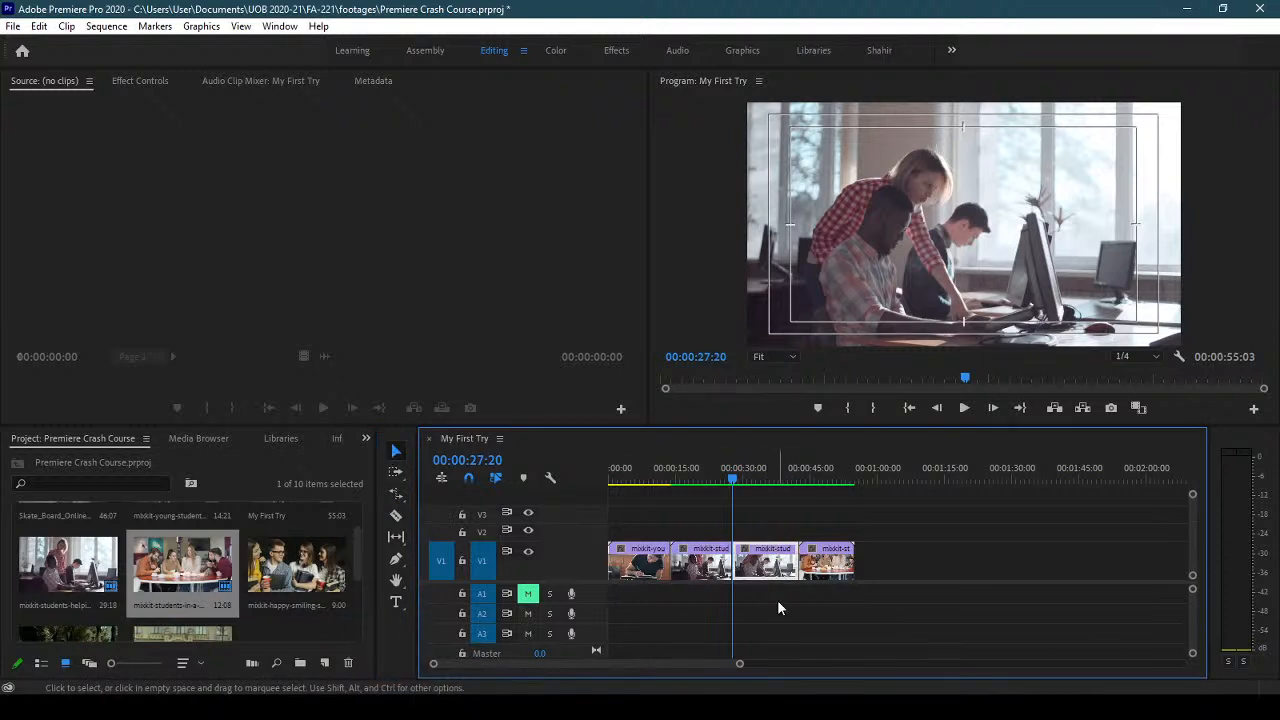
{"action": "left_click", "coordinate": [777, 599]}
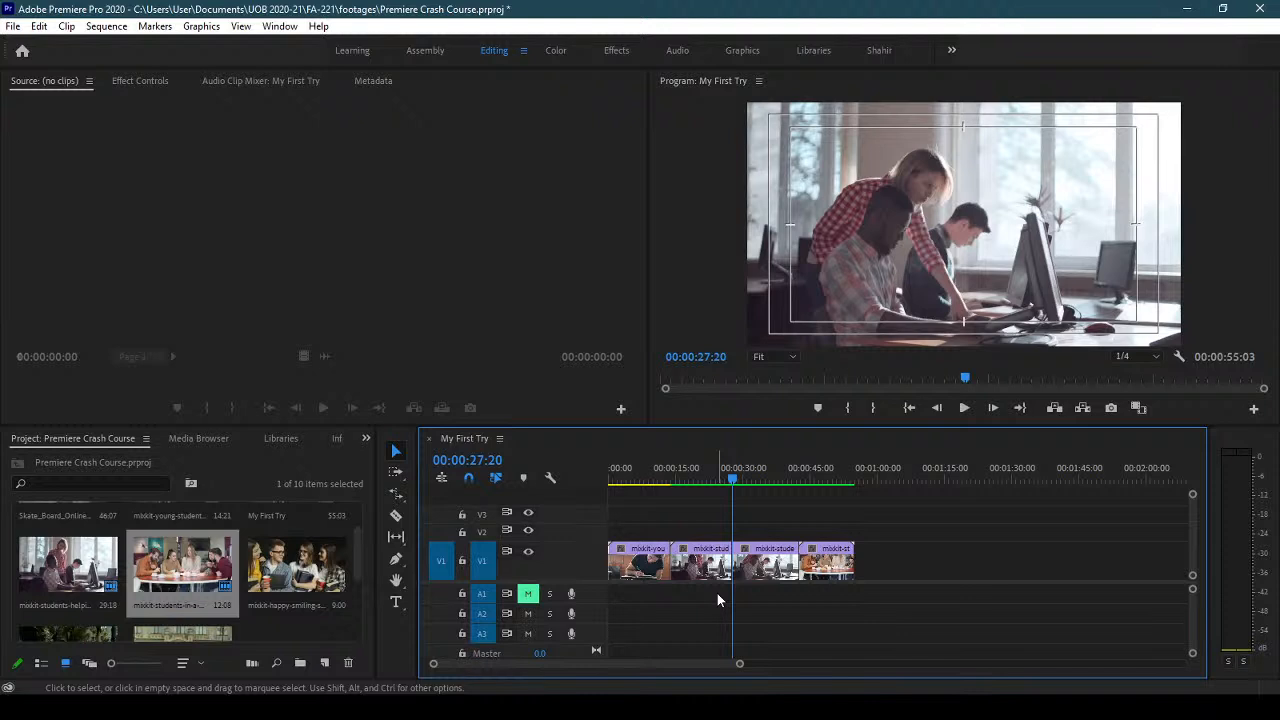
{"action": "left_click", "coordinate": [765, 562]}
{"action": "key", "text": "Delete"}
{"action": "left_click", "coordinate": [776, 572]}
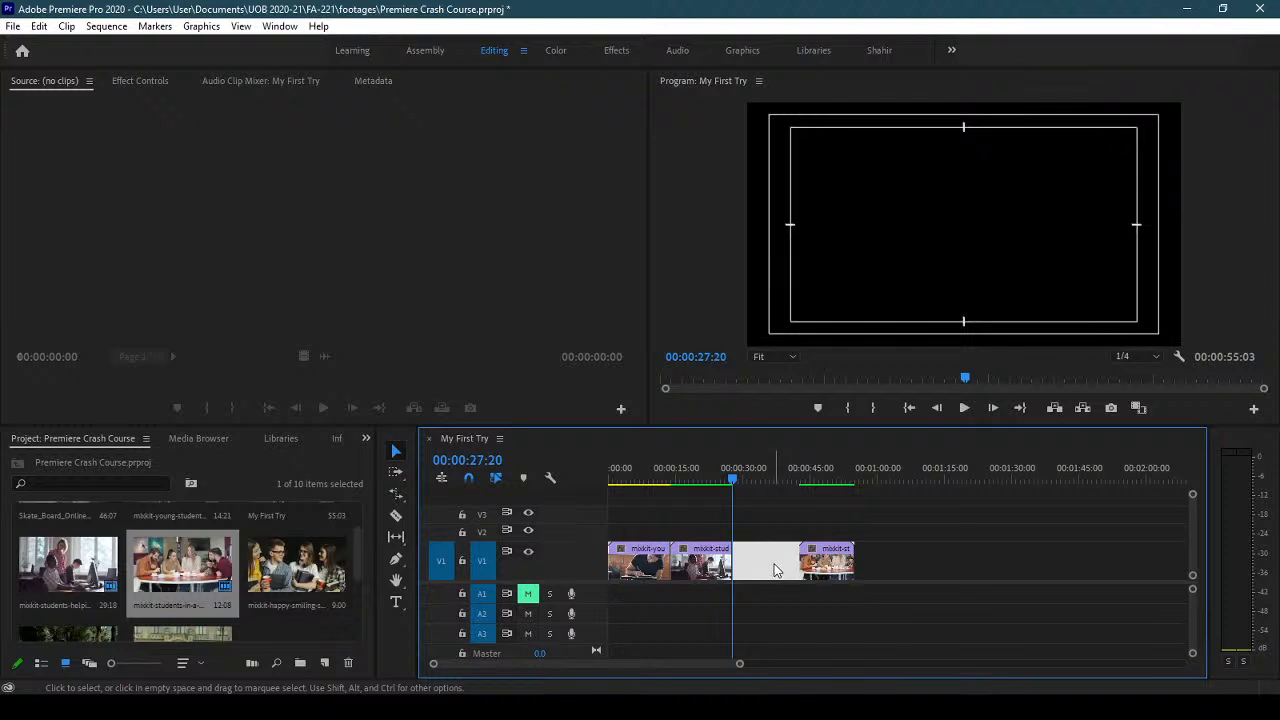
- Ripple delete the gap on V1 and preview the join between the students-helping clip and the cafeteria clip
{"action": "key", "text": "Delete"}
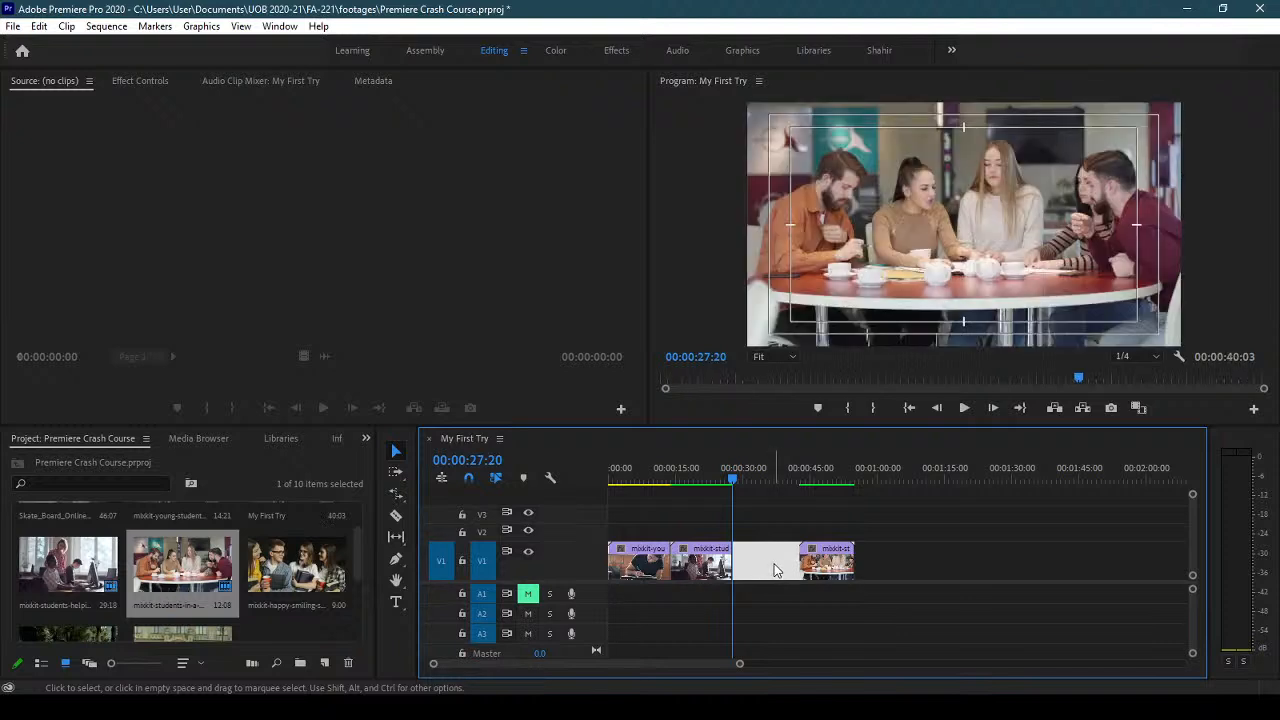
{"action": "left_click", "coordinate": [727, 476]}
{"action": "mouse_move", "coordinate": [727, 476]}
{"action": "left_mouse_down"}
{"action": "mouse_move", "coordinate": [610, 476]}
{"action": "mouse_move", "coordinate": [748, 480]}
{"action": "left_mouse_up"}
{"action": "left_click", "coordinate": [965, 408]}
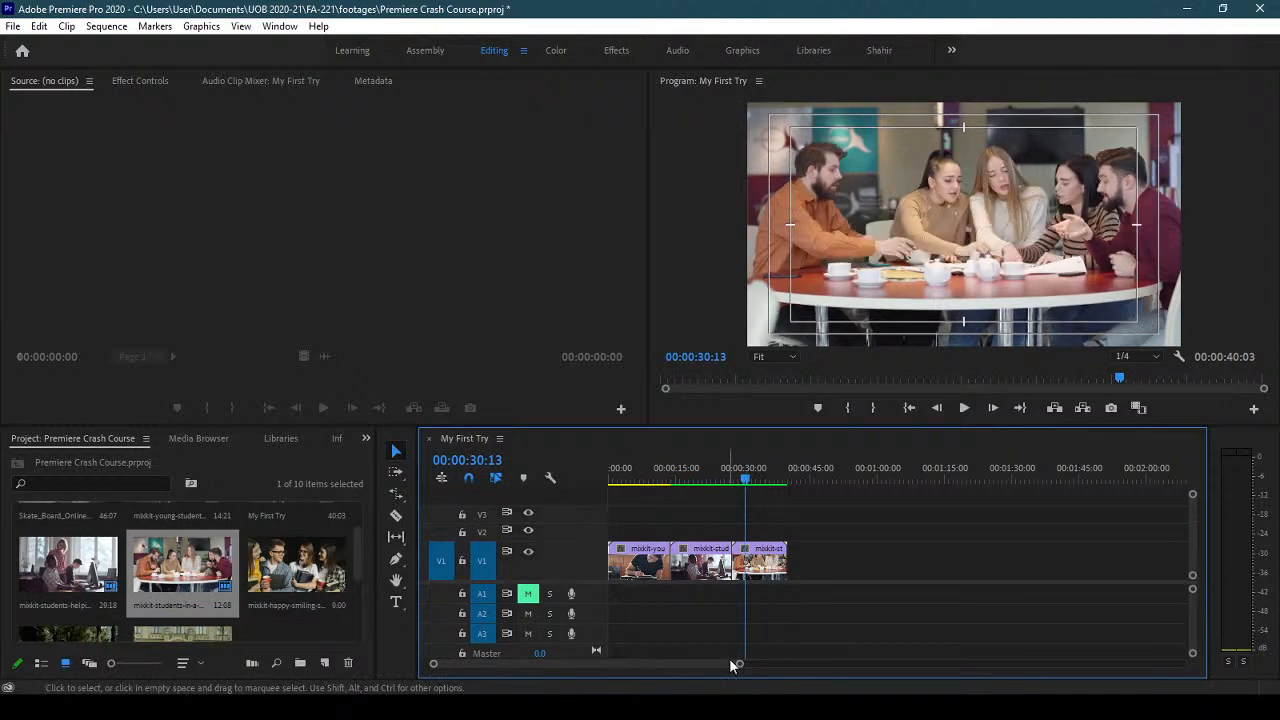
- Activate the Slip Tool and try to slip the footage inside the first clip, young-students-copying, on V1
{"action": "left_click_drag", "start_coordinate": [737, 665], "coordinate": [687, 671]}
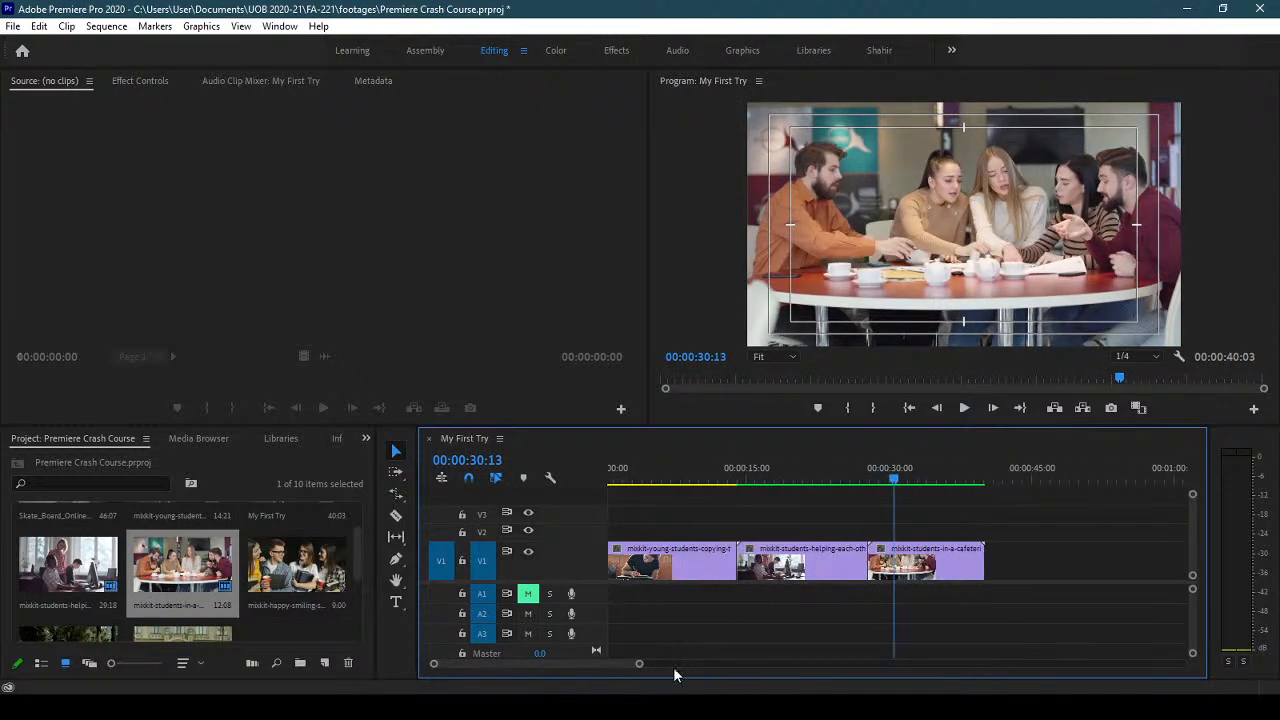
{"action": "left_click_drag", "start_coordinate": [603, 671], "coordinate": [588, 671]}
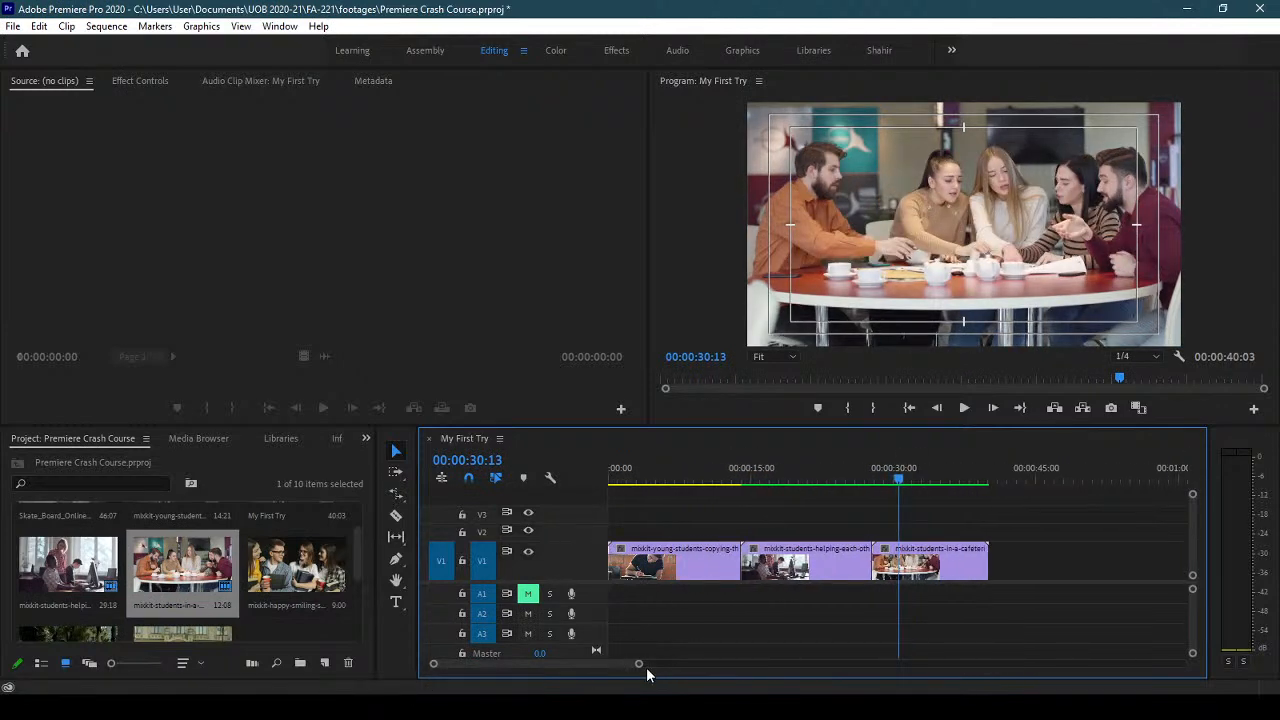
{"action": "left_click", "coordinate": [397, 540]}
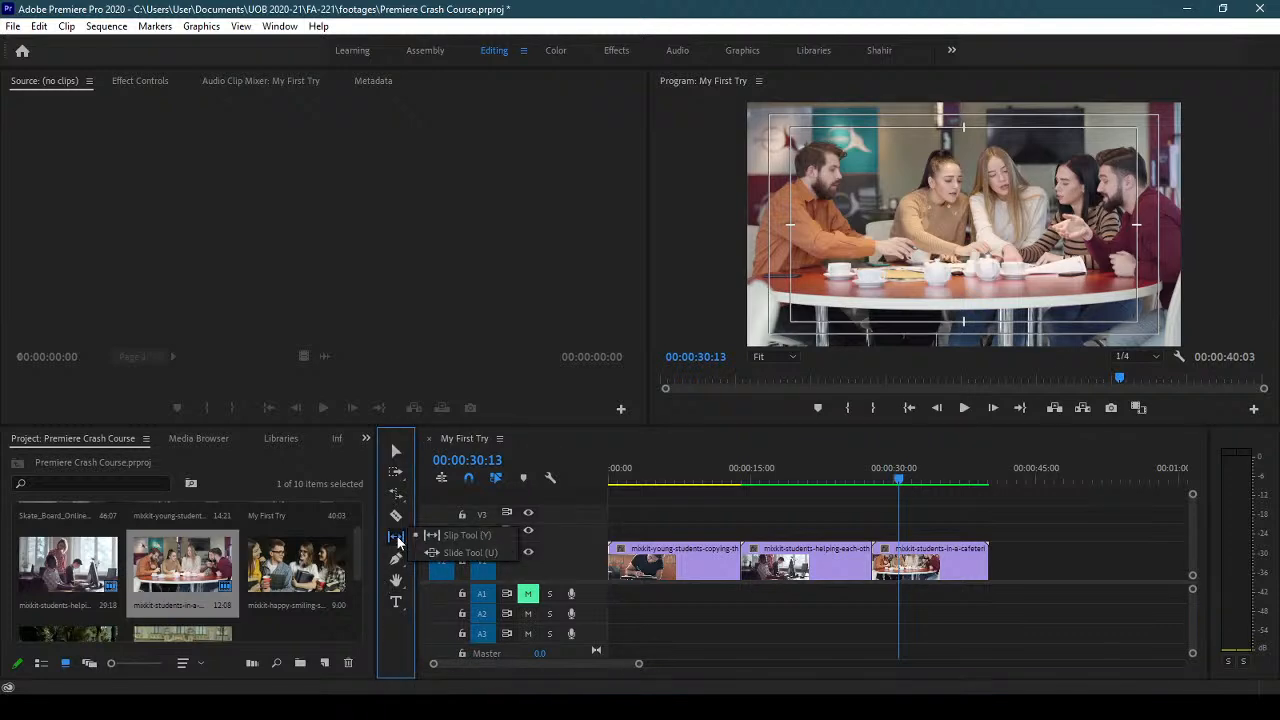
{"action": "left_click", "coordinate": [460, 538]}
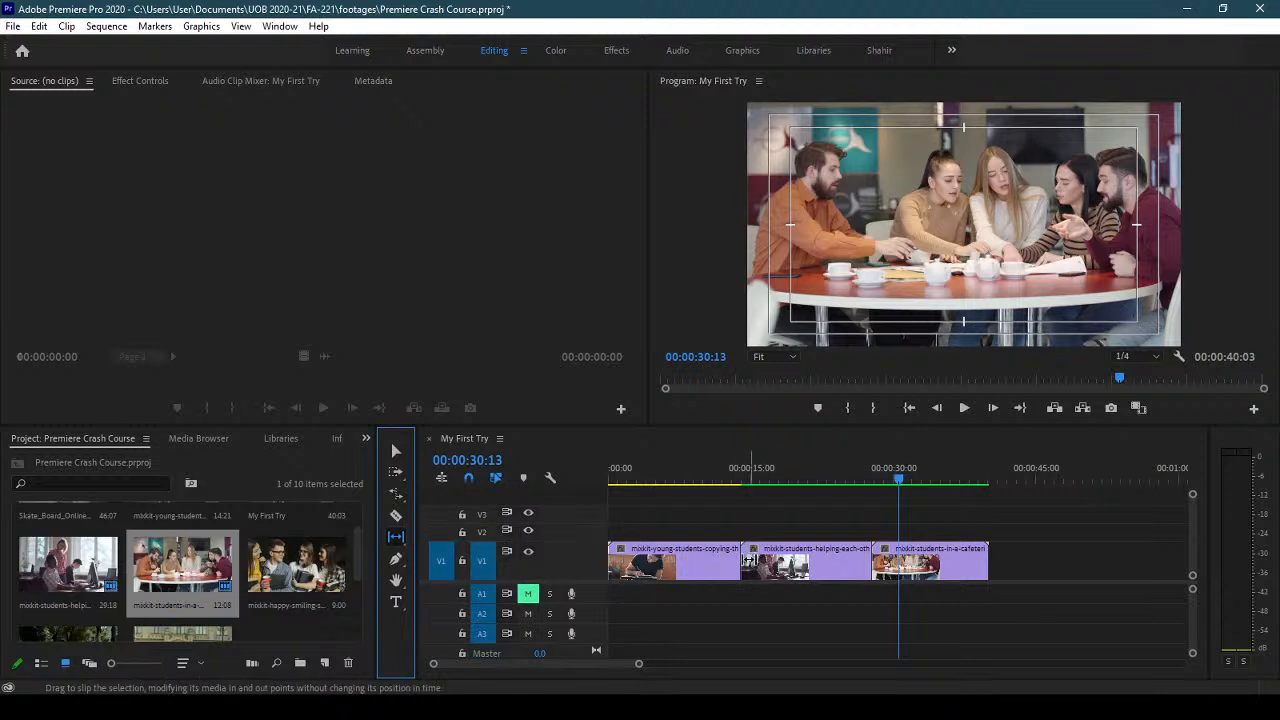
{"action": "left_click", "coordinate": [685, 560]}
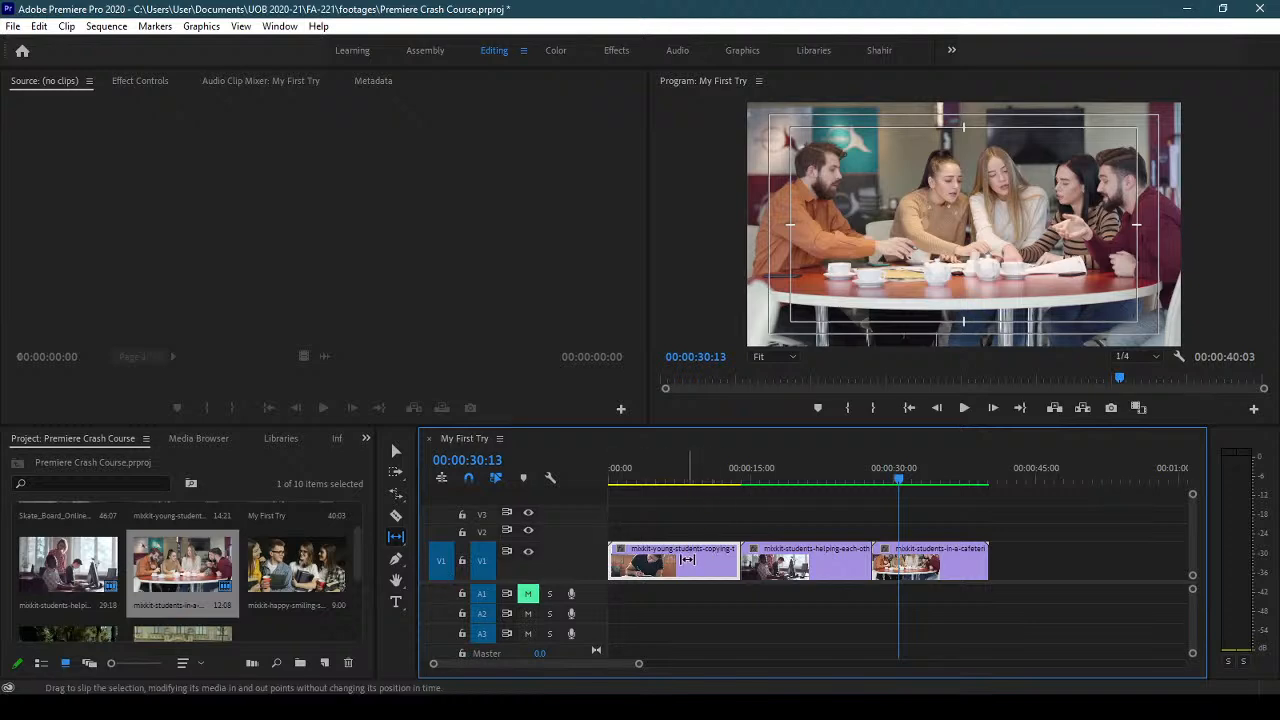
{"action": "left_click_drag", "start_coordinate": [687, 560], "coordinate": [798, 563]}
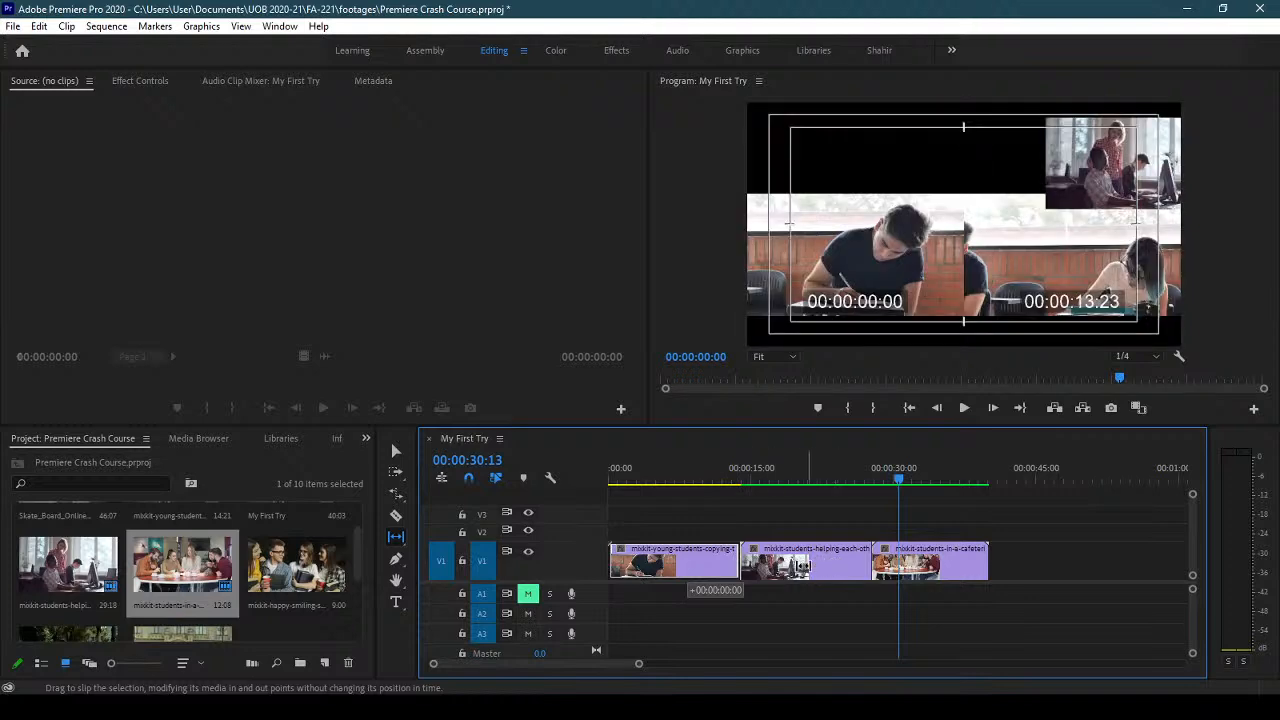
{"action": "left_click_drag", "start_coordinate": [715, 562], "coordinate": [715, 562]}
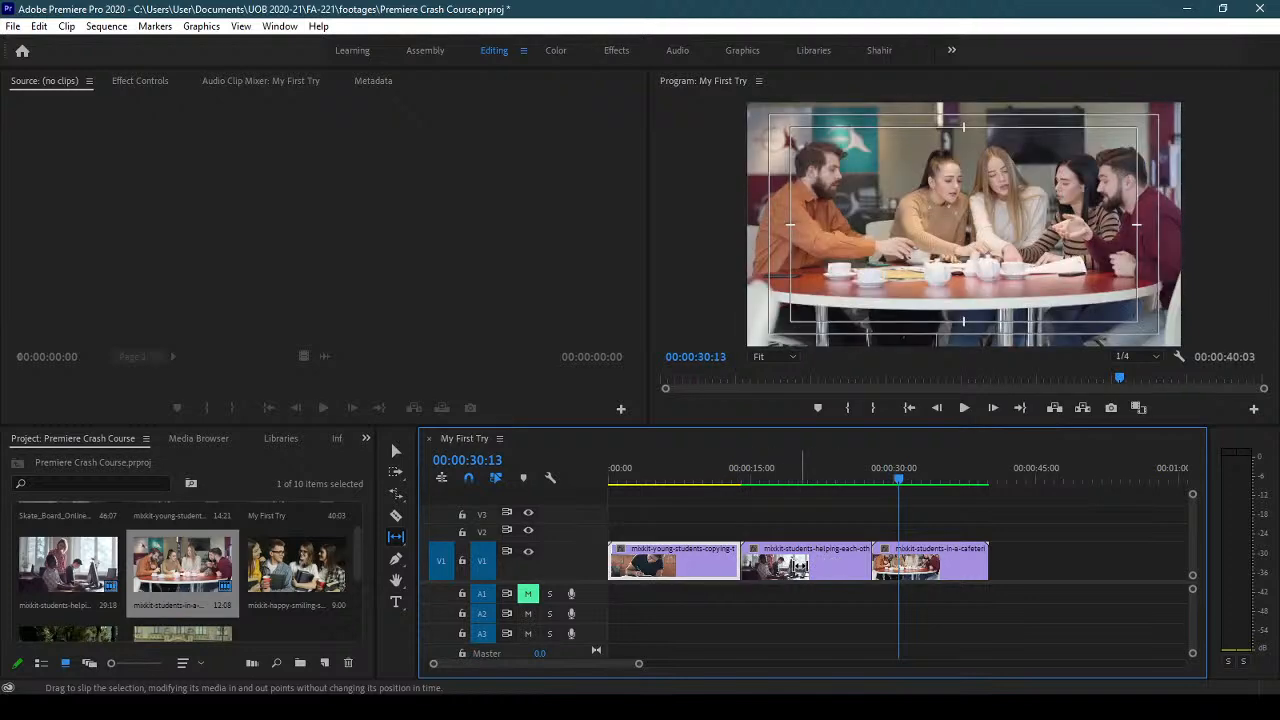
- Try slipping the footage inside the students-helping clip on V1, and undo the slip
{"action": "left_click_drag", "start_coordinate": [728, 485], "coordinate": [762, 478]}
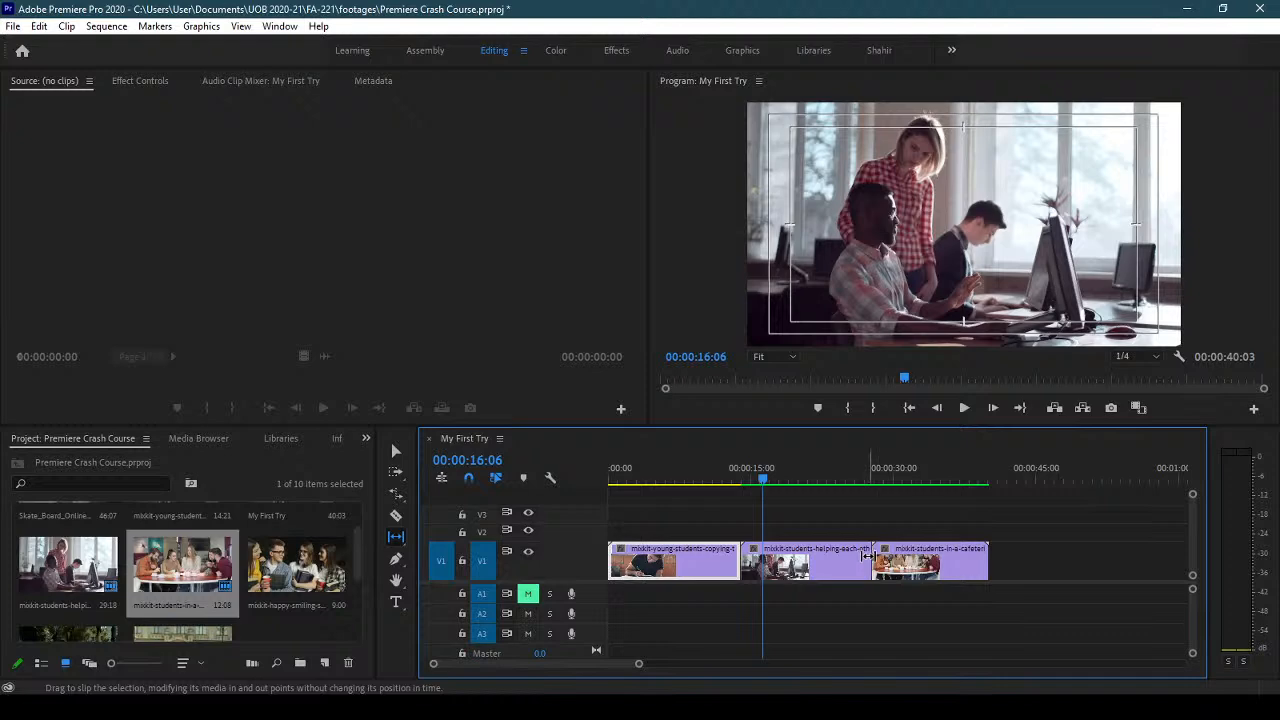
{"action": "left_click_drag", "start_coordinate": [864, 556], "coordinate": [825, 559]}
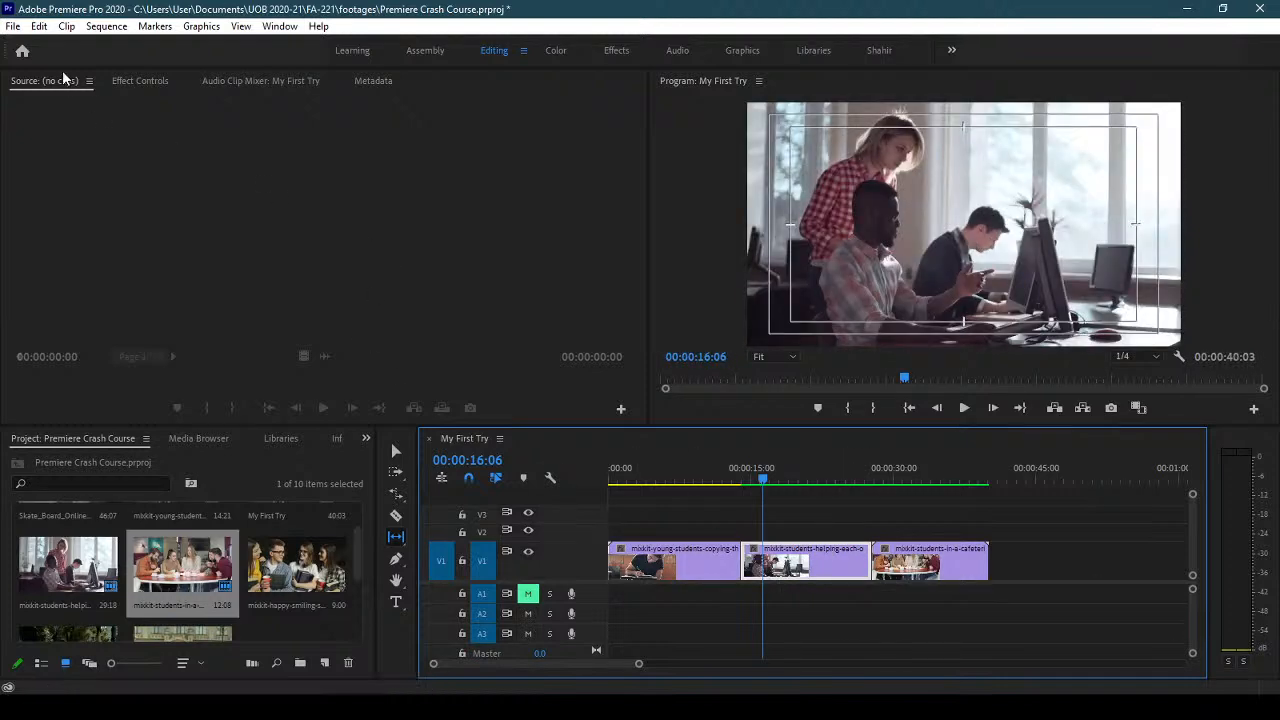
{"action": "left_click", "coordinate": [40, 27]}
{"action": "left_click", "coordinate": [56, 42]}
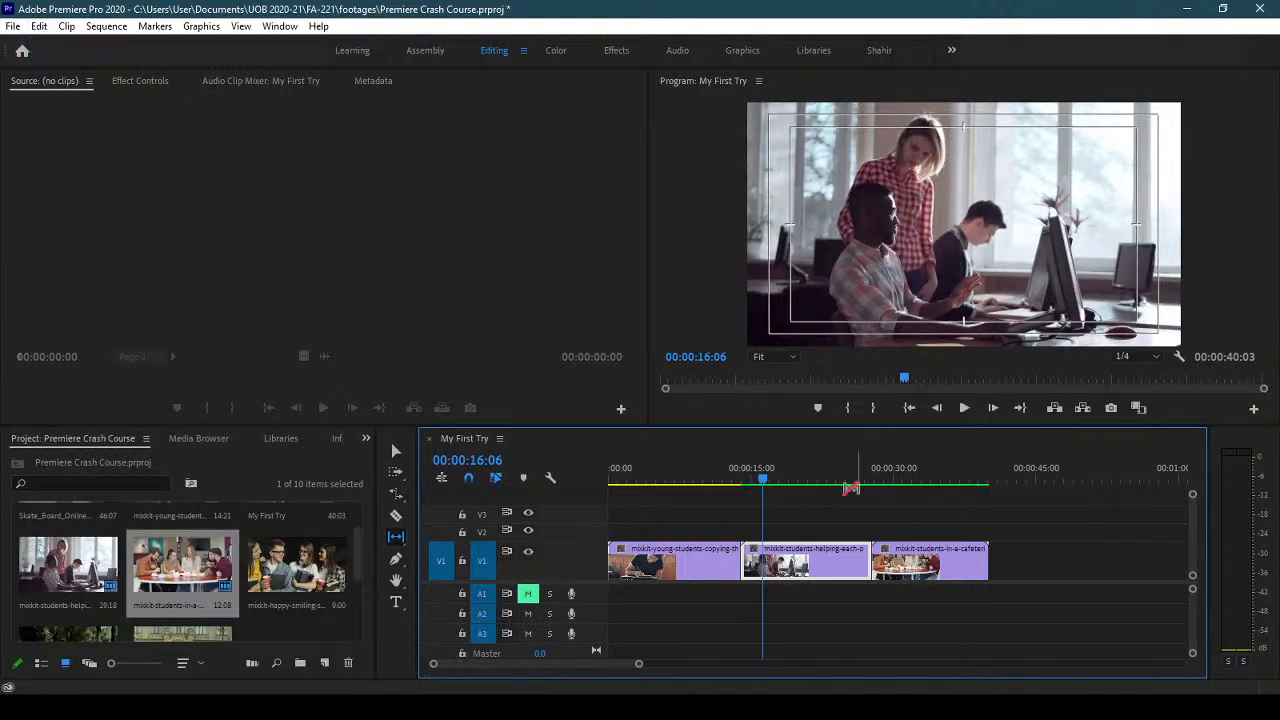
- Scrub through the first clip and the students-helping clip up to 00:00:20:11
{"action": "left_click", "coordinate": [685, 484]}
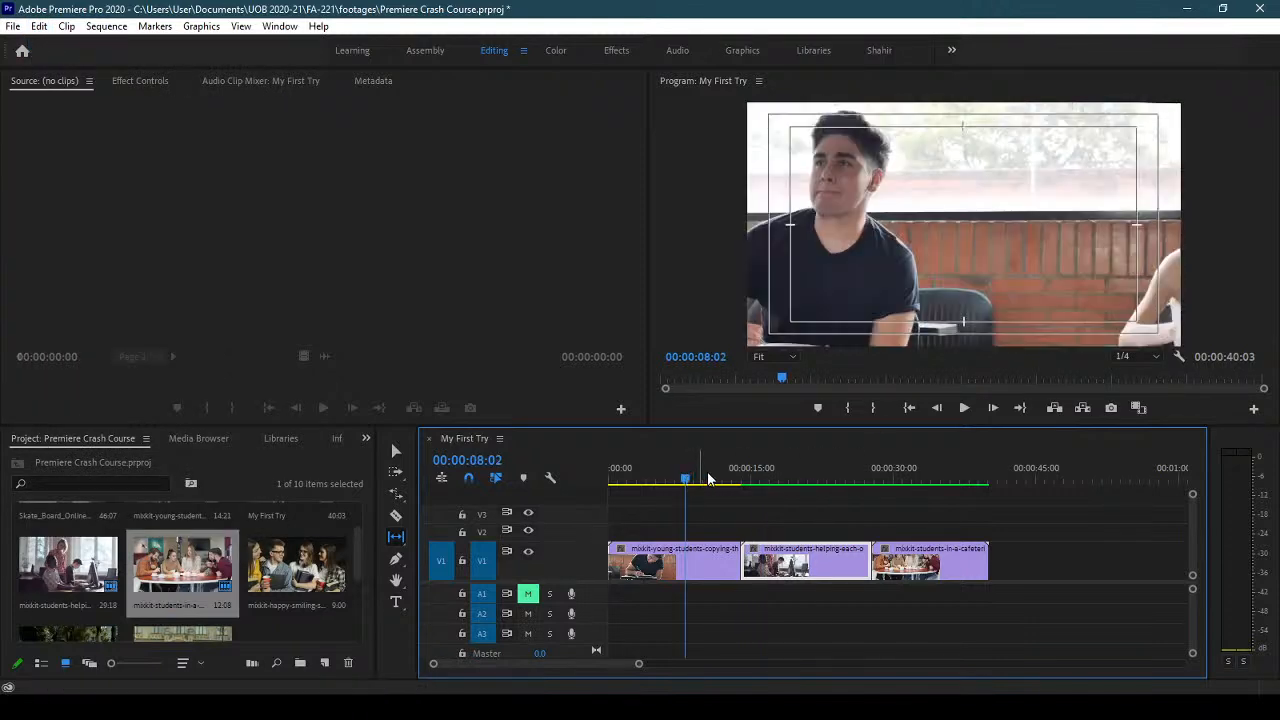
{"action": "left_click_drag", "start_coordinate": [685, 484], "coordinate": [568, 476]}
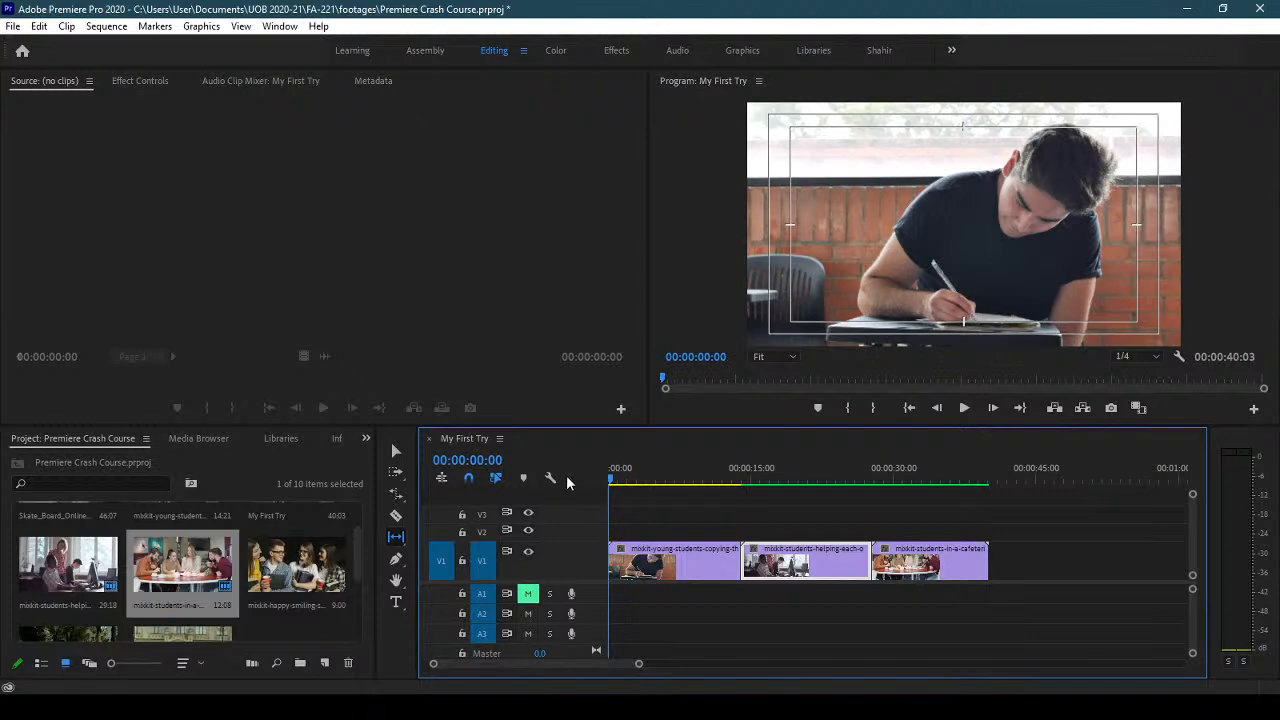
{"action": "left_click", "coordinate": [796, 481]}
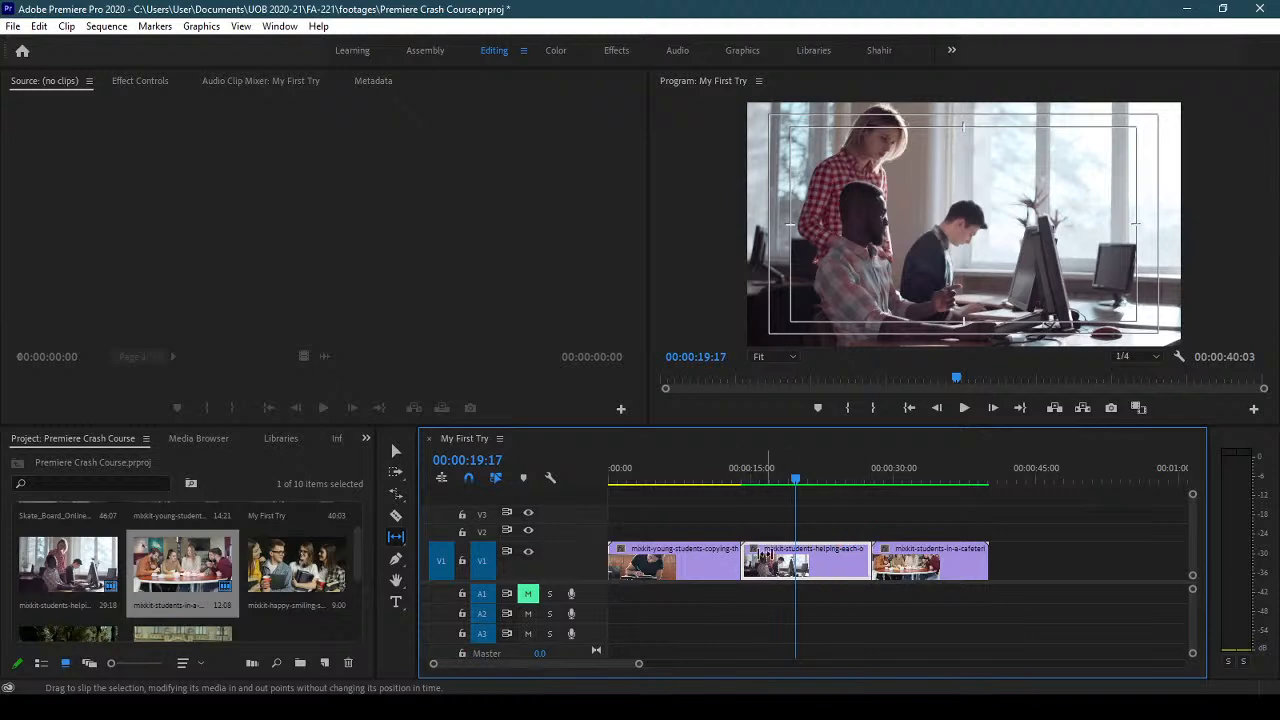
{"action": "mouse_move", "coordinate": [797, 484]}
{"action": "left_mouse_down"}
{"action": "mouse_move", "coordinate": [786, 484]}
{"action": "mouse_move", "coordinate": [830, 484]}
{"action": "mouse_move", "coordinate": [762, 482]}
{"action": "mouse_move", "coordinate": [853, 486]}
{"action": "mouse_move", "coordinate": [804, 486]}
{"action": "left_mouse_up"}
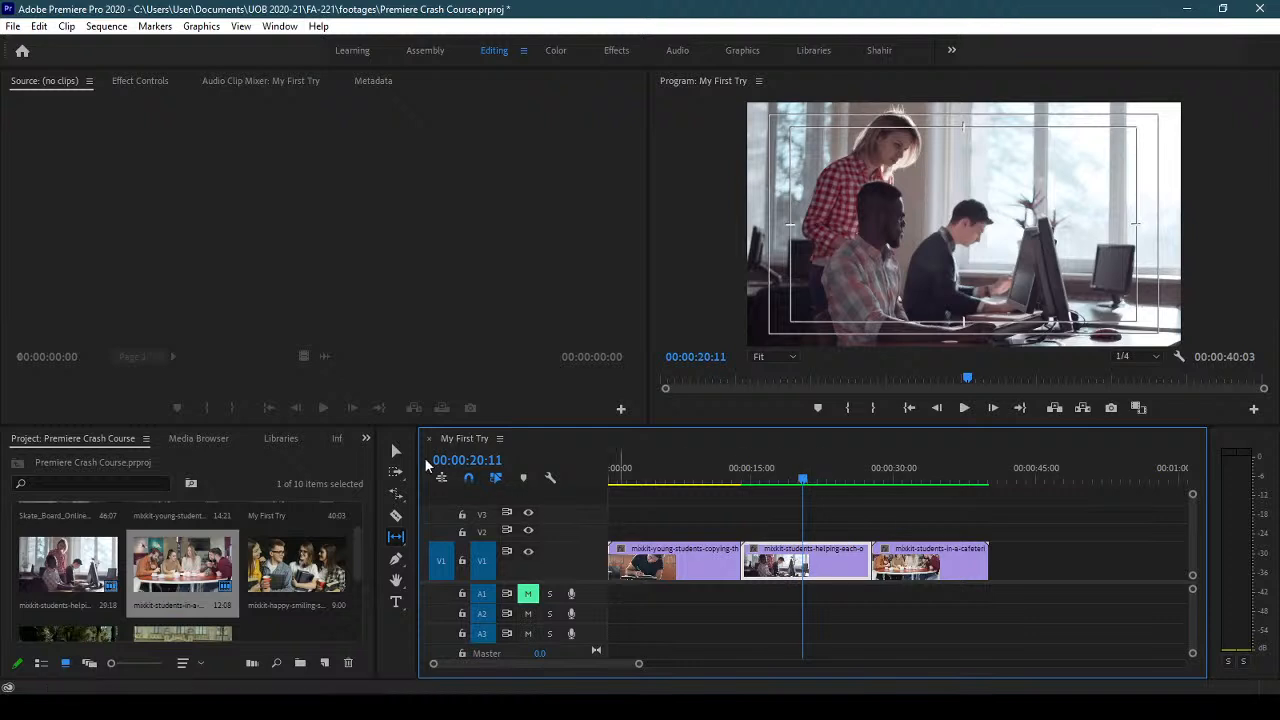
- Move the students-helping clip straight up from V1 to V2 with the Selection Tool and increase the V2 track height
{"action": "left_click", "coordinate": [397, 455]}
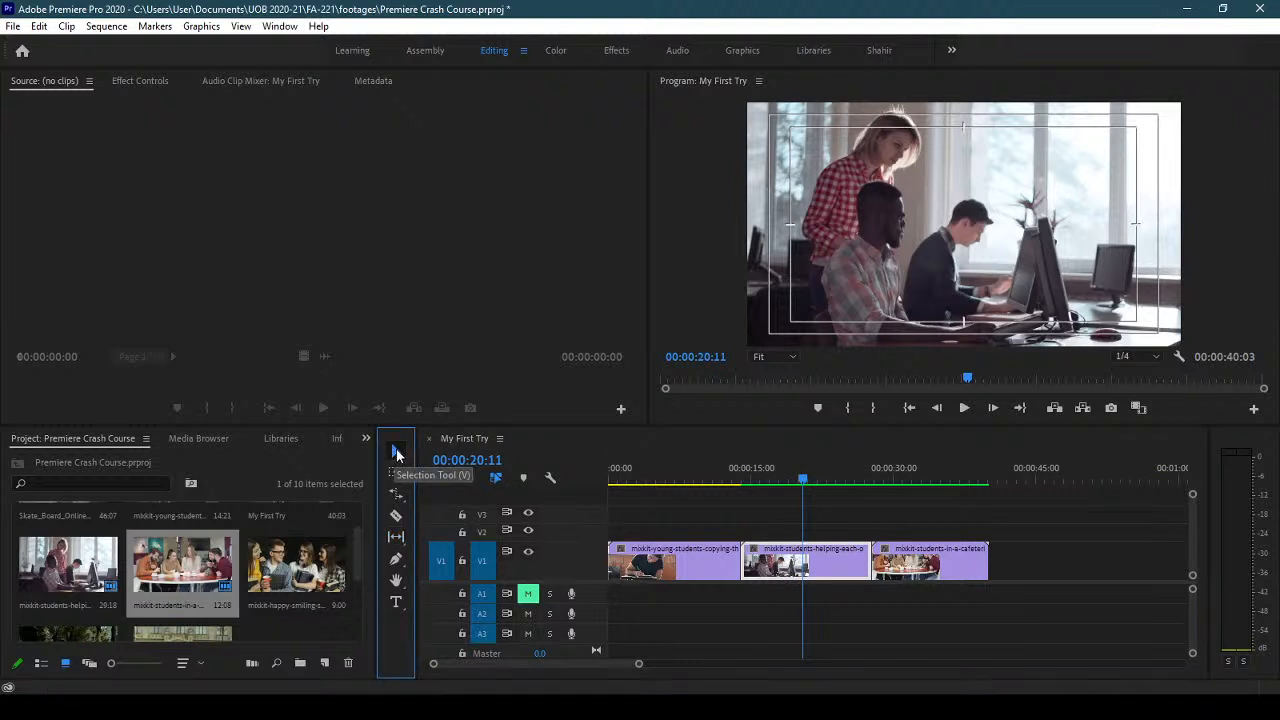
{"action": "left_click", "coordinate": [787, 565]}
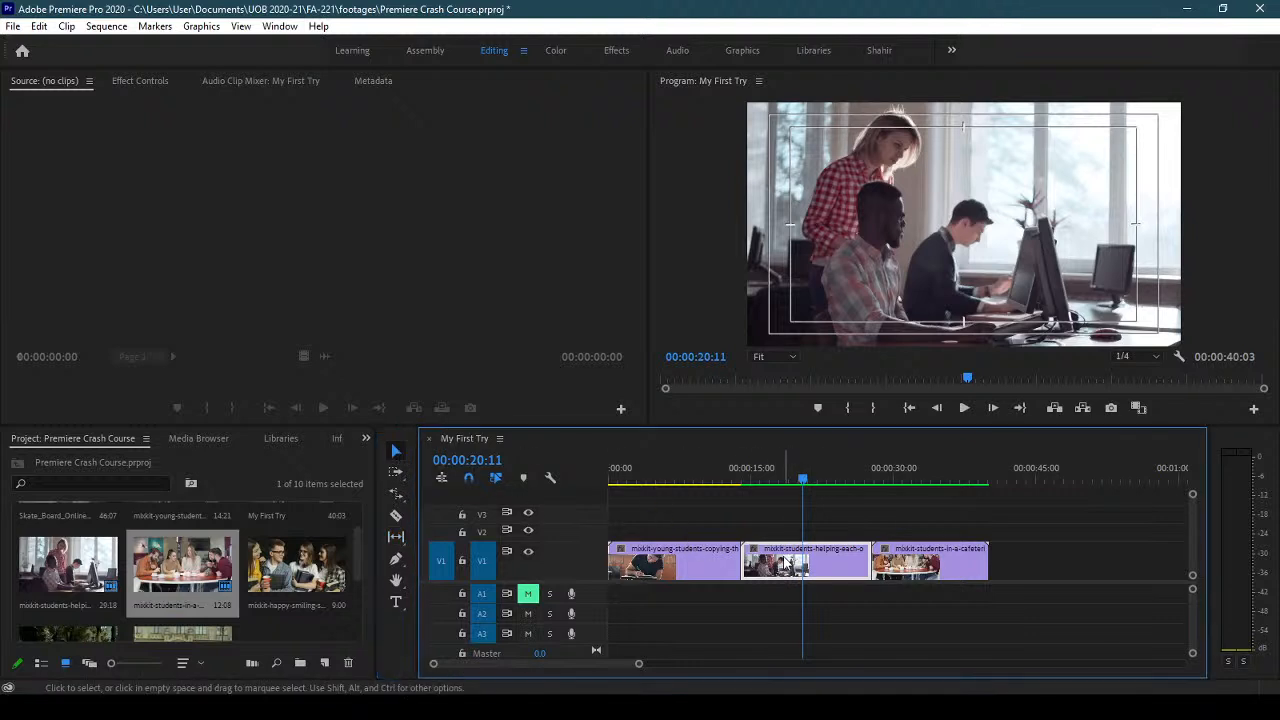
{"action": "left_click_drag", "start_coordinate": [787, 565], "coordinate": [792, 533]}
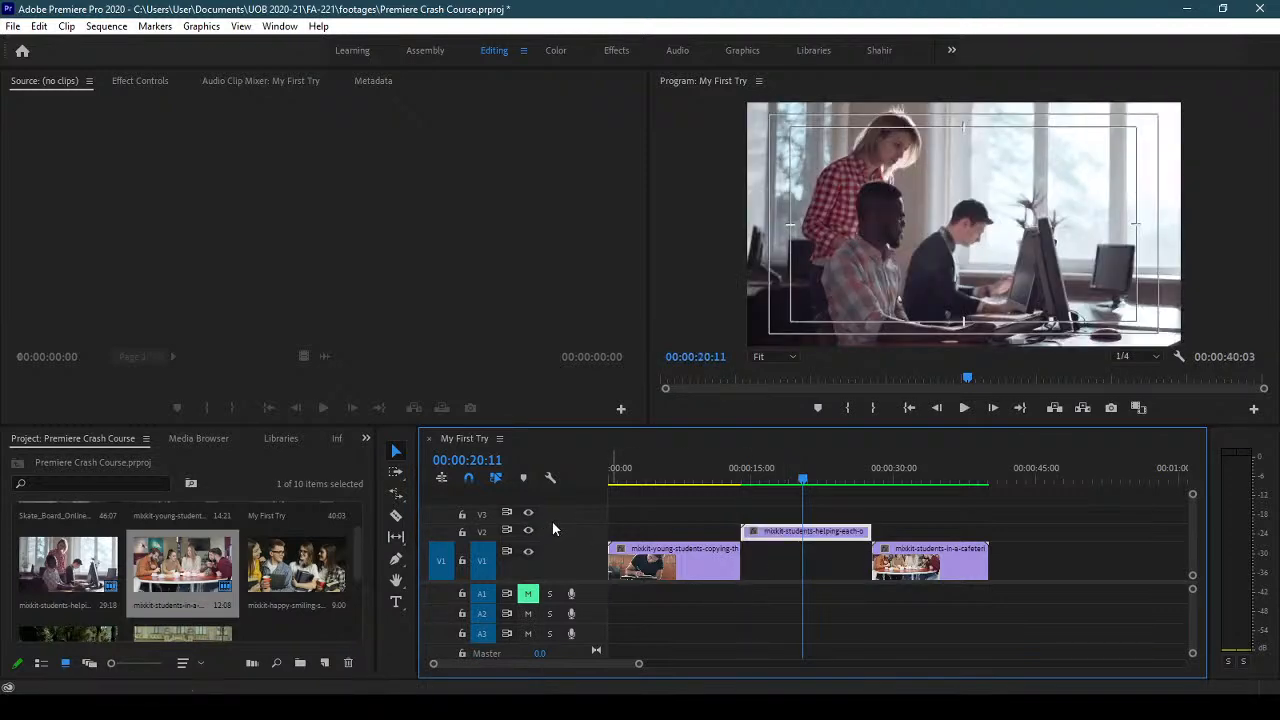
{"action": "left_click_drag", "start_coordinate": [552, 522], "coordinate": [552, 502]}
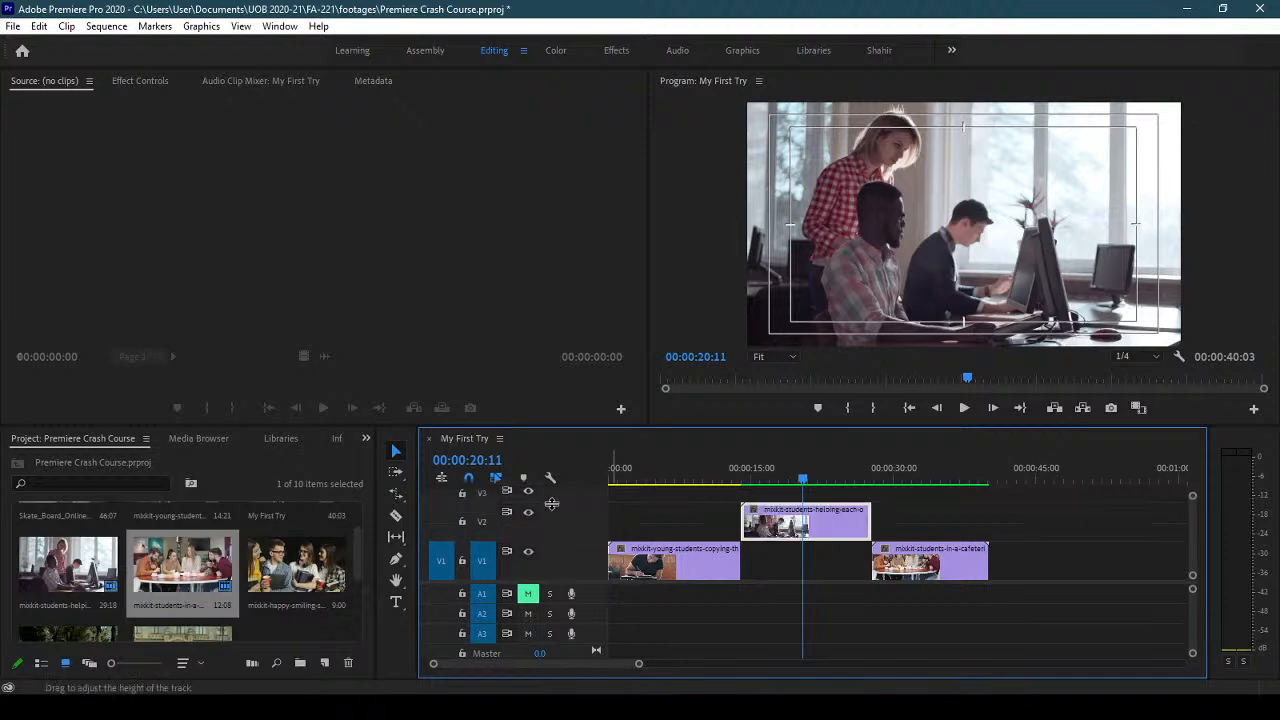
{"action": "mouse_move", "coordinate": [775, 478]}
{"action": "left_mouse_down"}
{"action": "mouse_move", "coordinate": [735, 475]}
{"action": "mouse_move", "coordinate": [881, 477]}
{"action": "mouse_move", "coordinate": [794, 480]}
{"action": "left_mouse_up"}
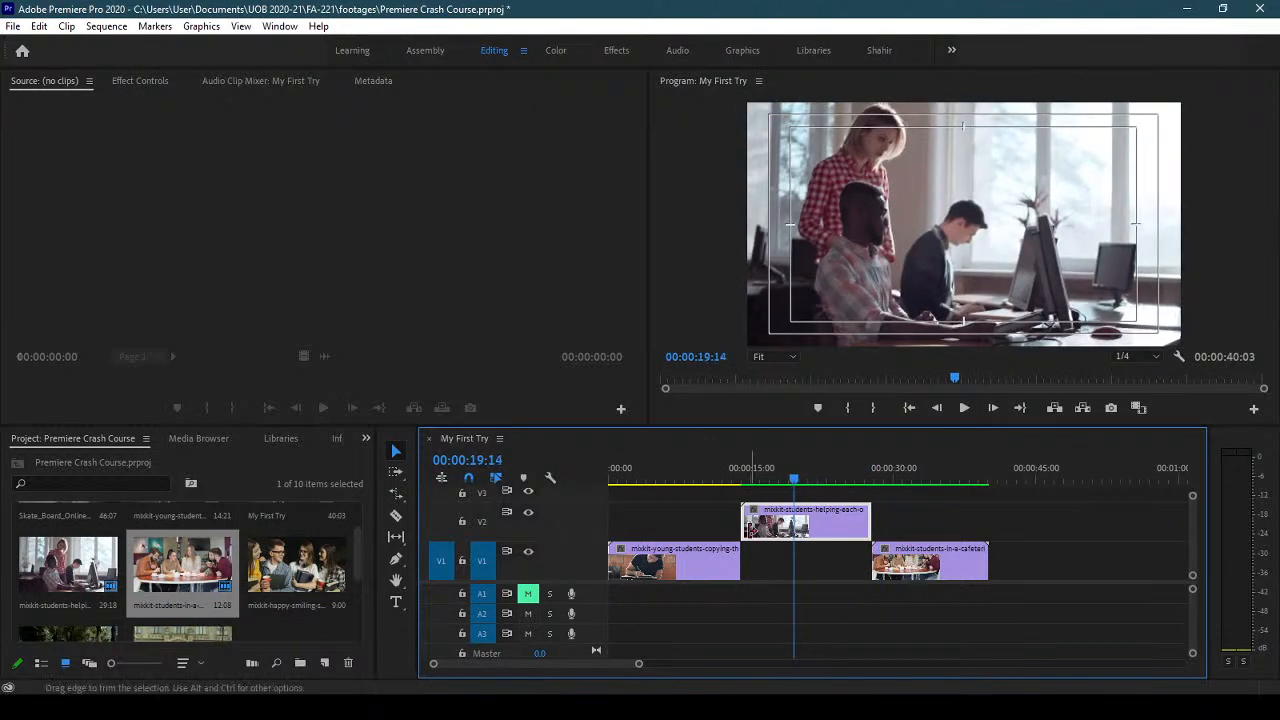
- Extend the students-helping clip on V2 to its full length and shift it about 8 seconds earlier across the V1 gap
{"action": "left_click_drag", "start_coordinate": [745, 524], "coordinate": [680, 516]}
{"action": "left_click_drag", "start_coordinate": [868, 511], "coordinate": [1045, 515]}
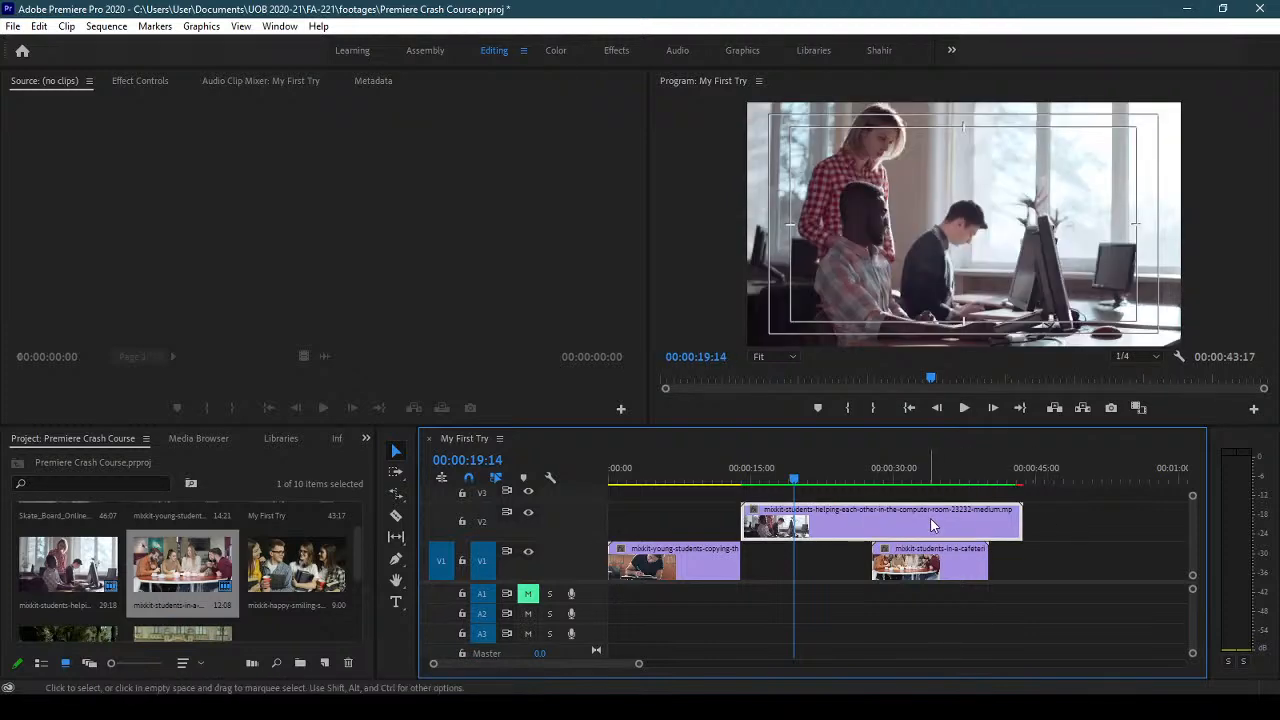
{"action": "left_click_drag", "start_coordinate": [945, 520], "coordinate": [1118, 518]}
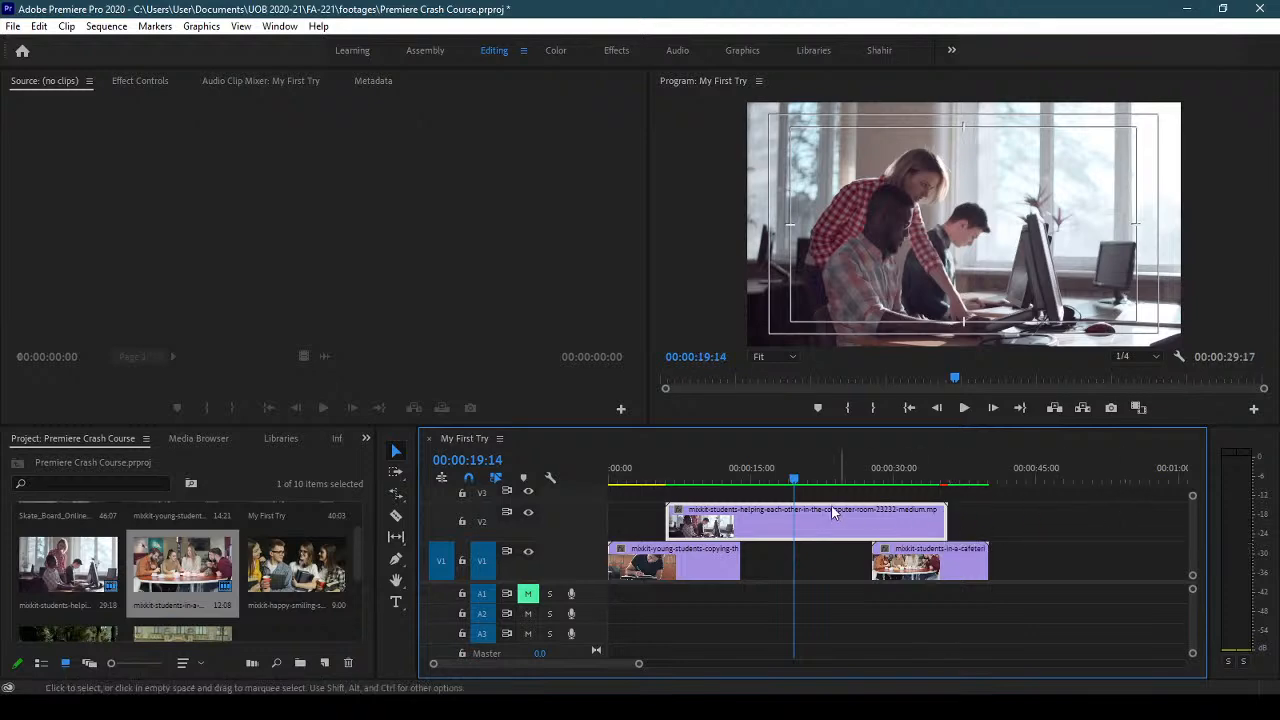
{"action": "left_click_drag", "start_coordinate": [754, 478], "coordinate": [741, 478]}
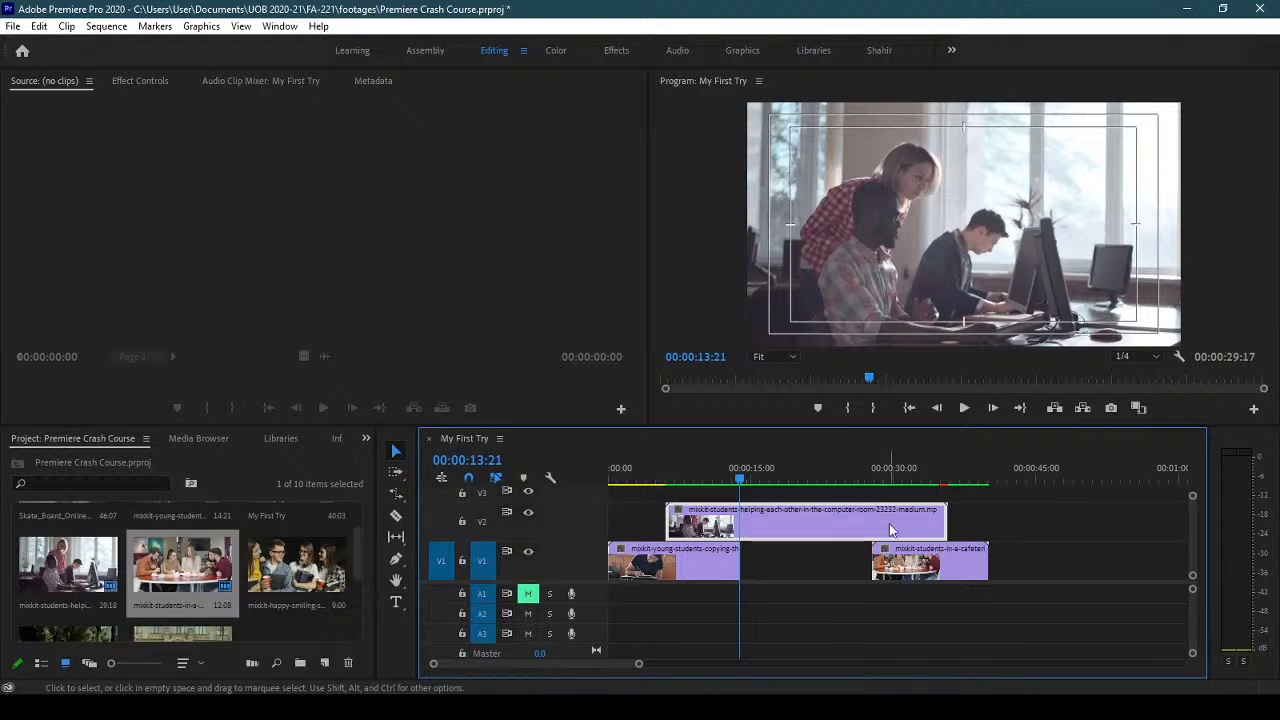
{"action": "left_click_drag", "start_coordinate": [667, 478], "coordinate": [778, 481]}
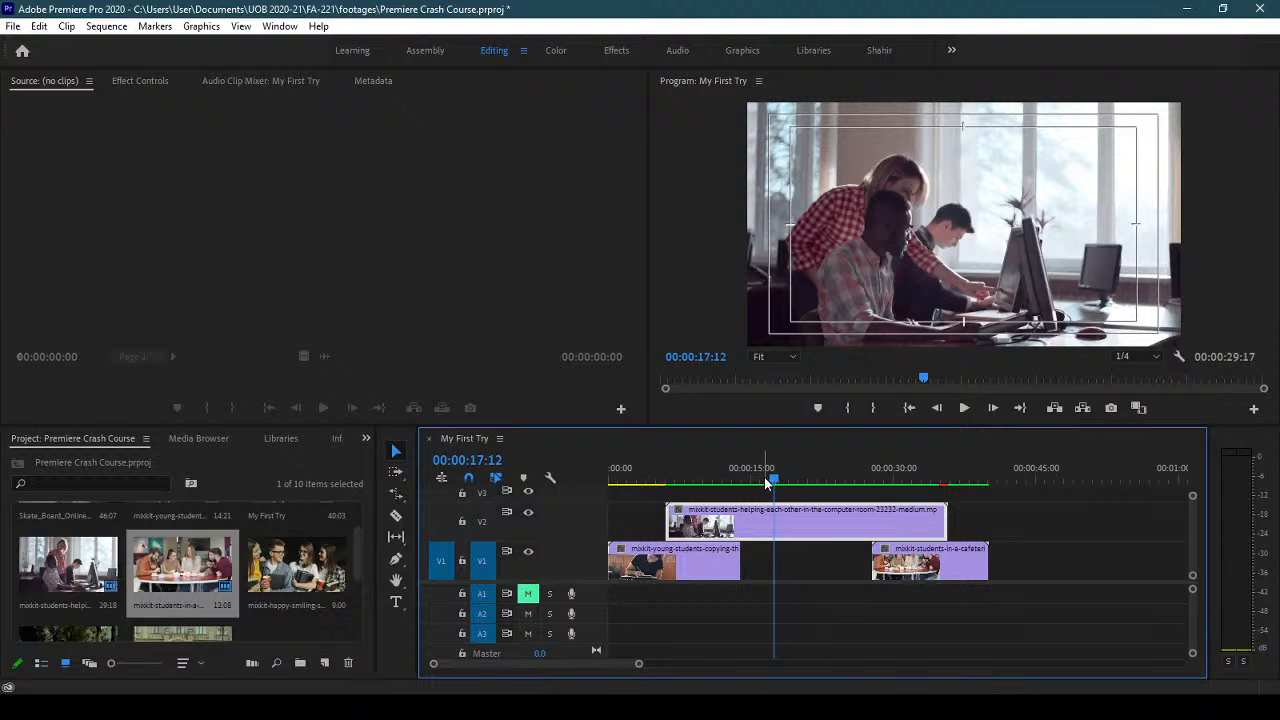
- Split the V2 clip with the Razor Tool at the end of the first V1 clip and at 00:00:27:20
{"action": "left_click_drag", "start_coordinate": [765, 477], "coordinate": [749, 478]}
{"action": "left_click", "coordinate": [396, 515]}
{"action": "left_click", "coordinate": [741, 521]}
{"action": "left_click", "coordinate": [866, 477]}
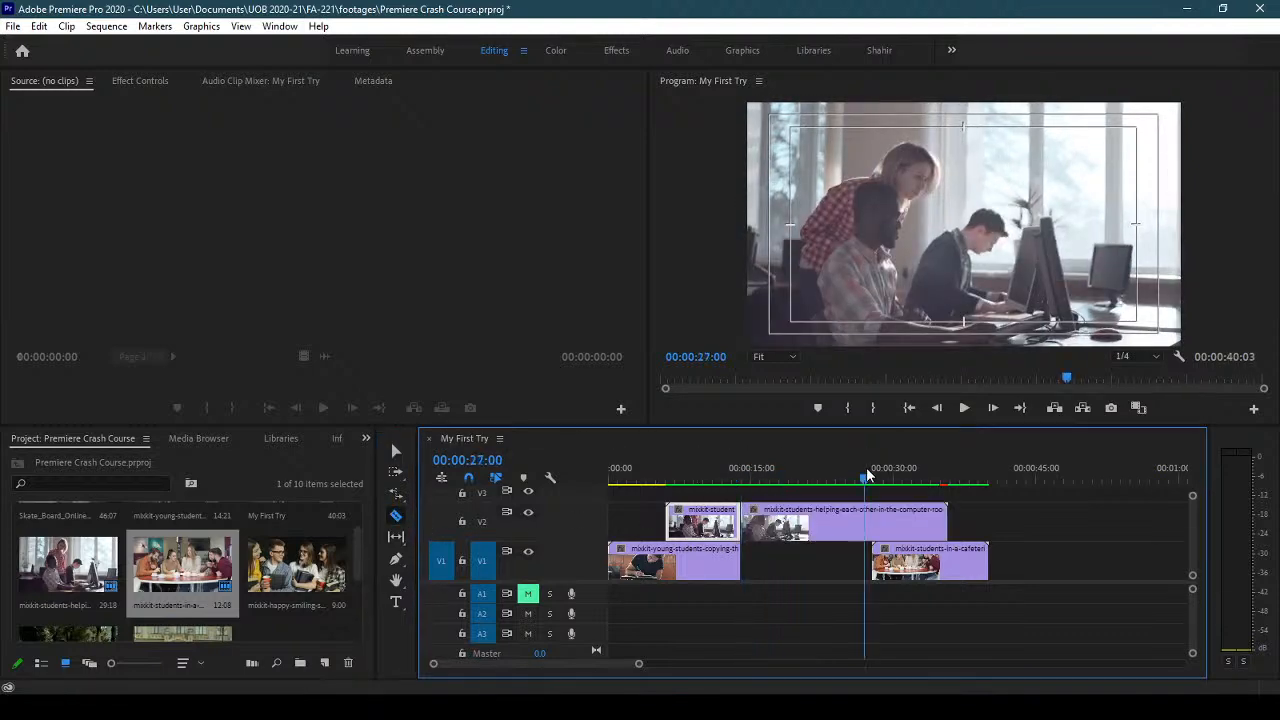
{"action": "left_click", "coordinate": [874, 470]}
{"action": "left_click", "coordinate": [873, 521]}
- Delete the leftover V2 pieces before and after the V1 gap, keeping the middle section
{"action": "left_click", "coordinate": [403, 454]}
{"action": "left_click", "coordinate": [730, 527]}
{"action": "key", "text": "Delete"}
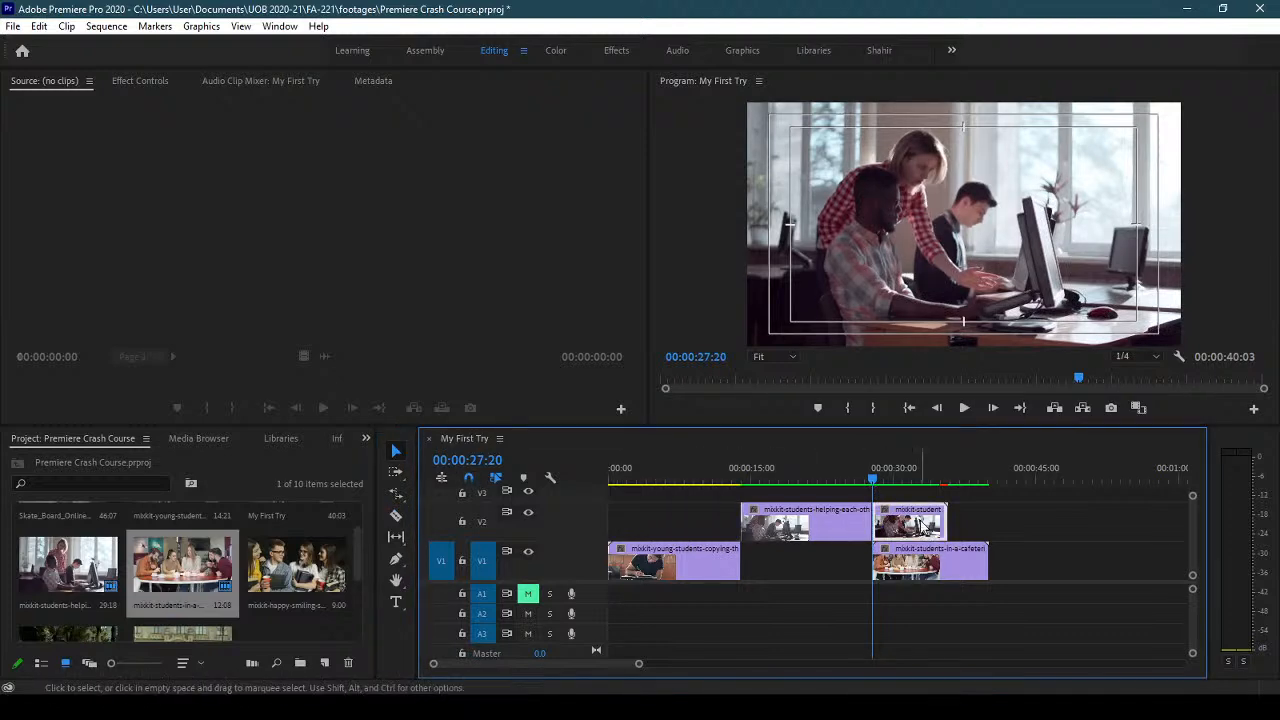
{"action": "left_click", "coordinate": [910, 522]}
{"action": "key", "text": "Delete"}
- Play back the remaining V2 section from its start and move it down into the gap on V1
{"action": "left_click", "coordinate": [740, 479]}
{"action": "left_click_drag", "start_coordinate": [741, 479], "coordinate": [738, 479]}
{"action": "left_click", "coordinate": [964, 408]}
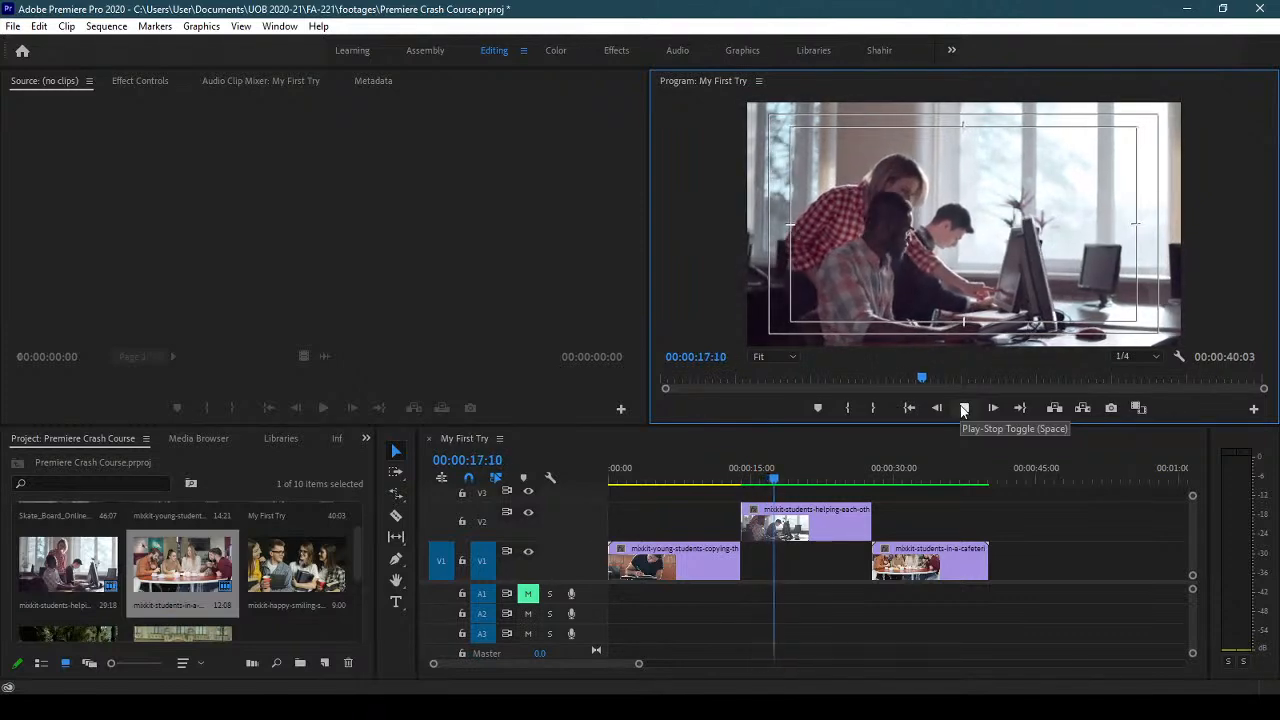
{"action": "left_click", "coordinate": [964, 408]}
{"action": "left_click_drag", "start_coordinate": [812, 525], "coordinate": [812, 566]}
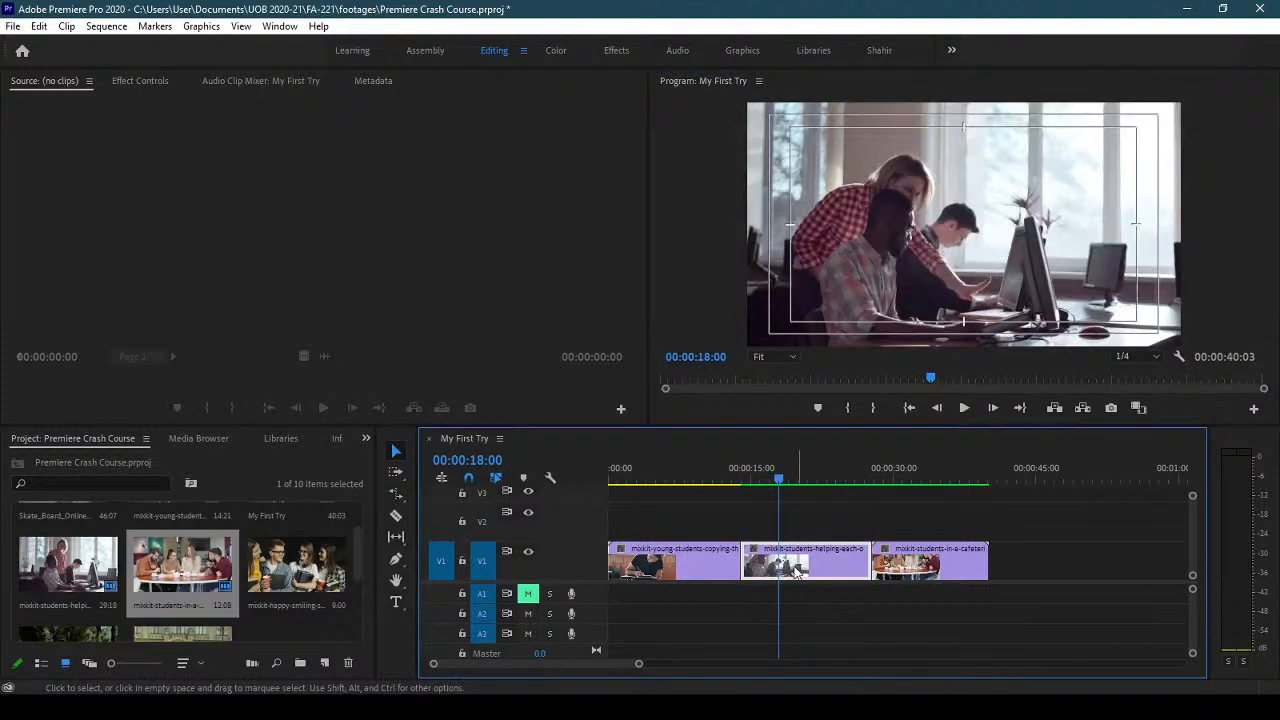
- Move the students-helping clip to V2, extend its start about 7 seconds earlier and scrub through the added footage
{"action": "left_click_drag", "start_coordinate": [755, 482], "coordinate": [785, 478]}
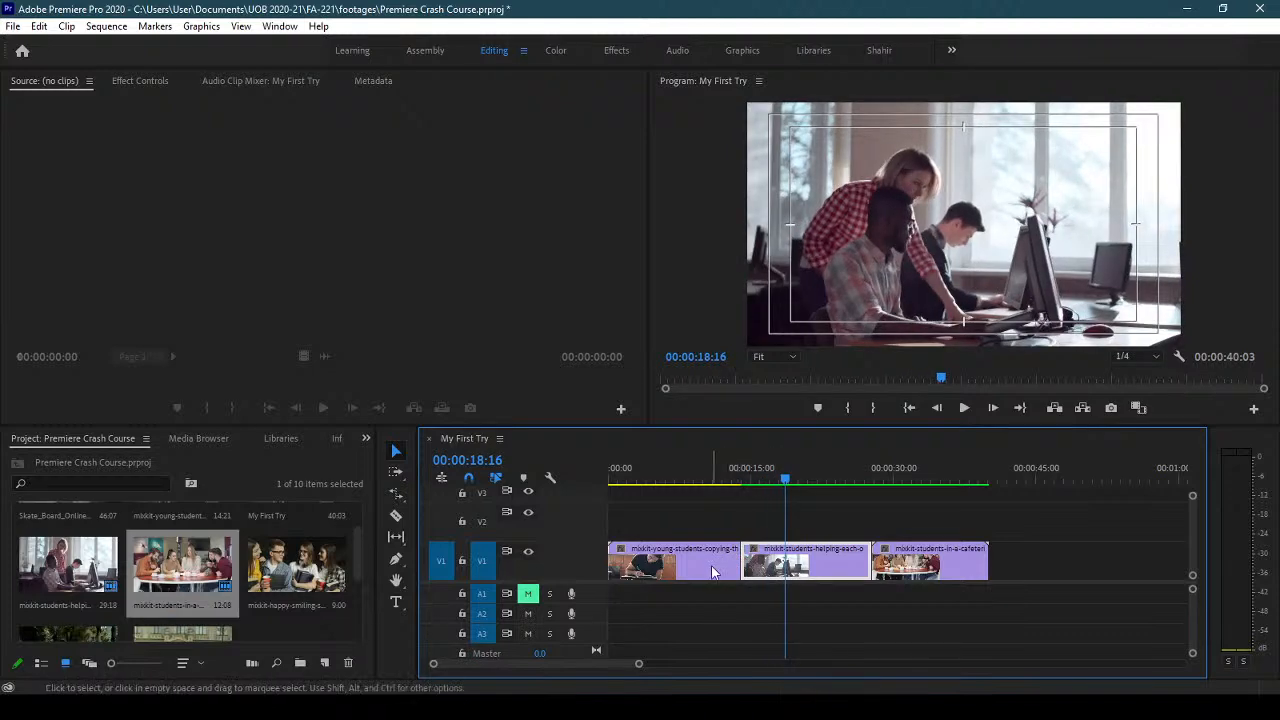
{"action": "left_click_drag", "start_coordinate": [778, 571], "coordinate": [670, 516]}
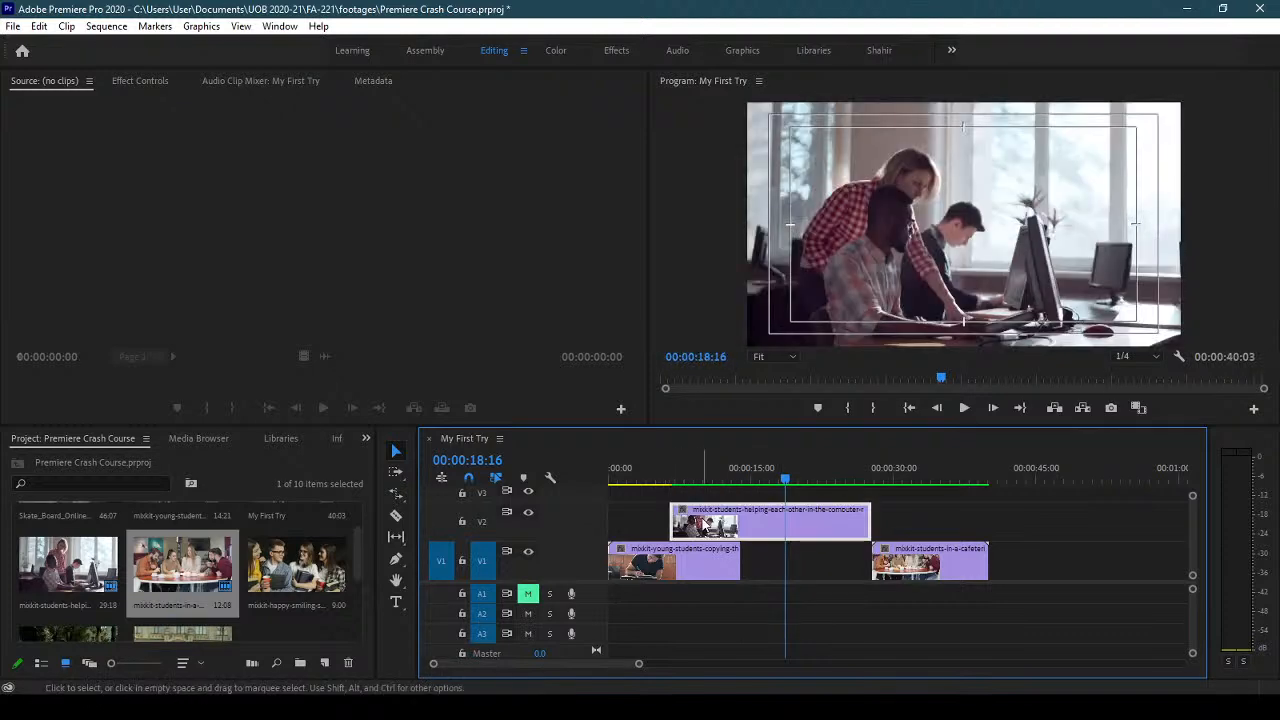
{"action": "left_click_drag", "start_coordinate": [695, 462], "coordinate": [706, 464]}
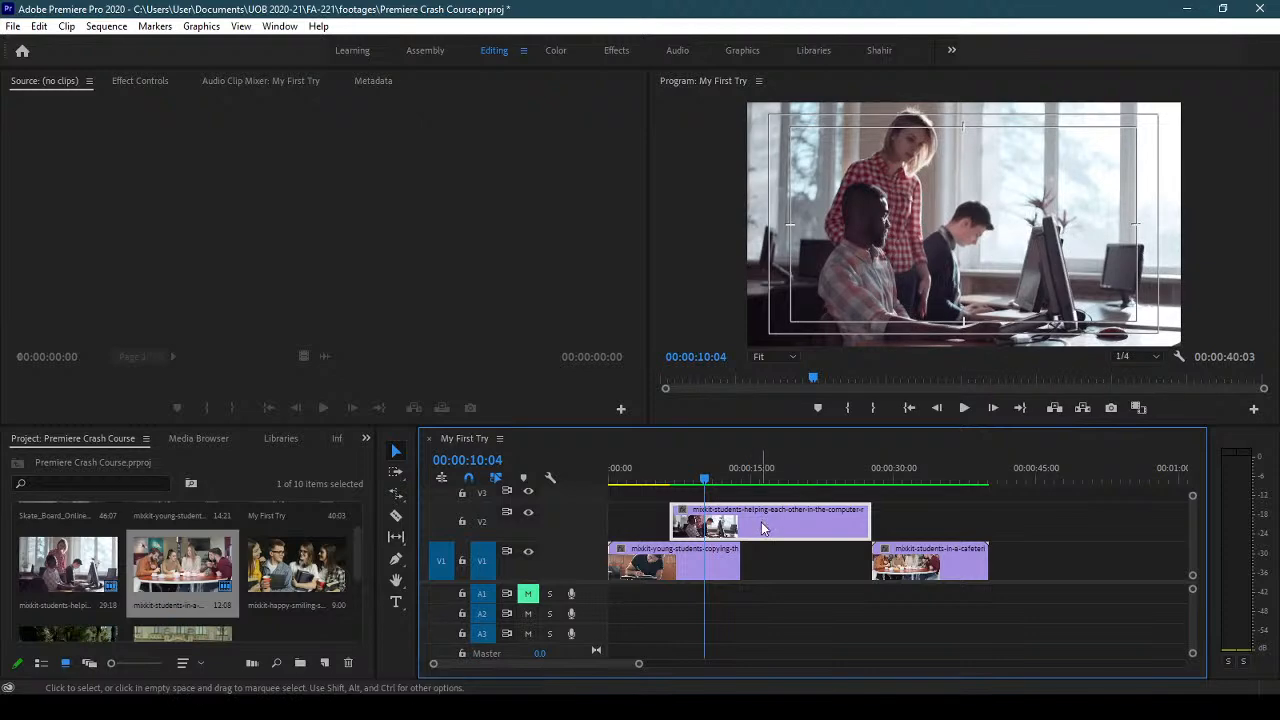
- Undo the start extension and return the students-helping clip to its place between the other clips on V1
{"action": "key", "text": "ctrl+z"}
{"action": "left_click", "coordinate": [750, 463]}
{"action": "left_click_drag", "start_coordinate": [750, 461], "coordinate": [752, 462]}
{"action": "left_click_drag", "start_coordinate": [780, 510], "coordinate": [792, 562]}
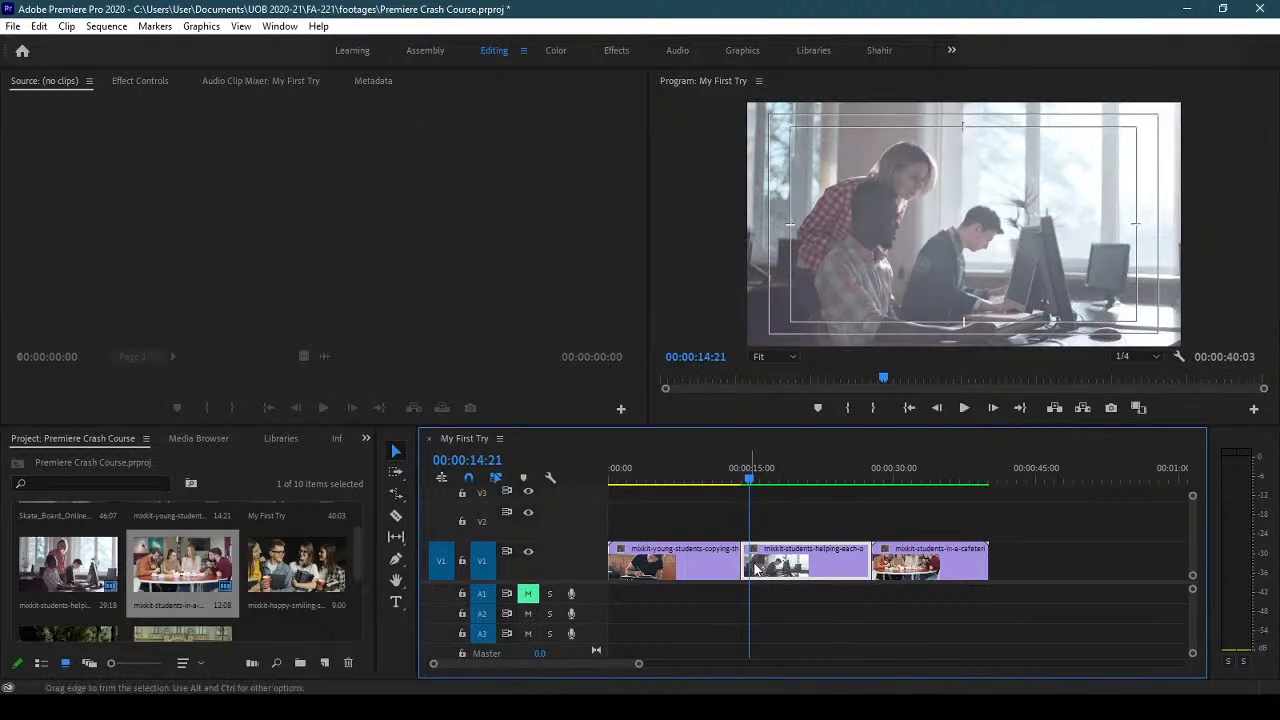
- Slip the students-helping clip's footage on V1 with the Slip Tool, keeping the clip's position and length
{"action": "left_click", "coordinate": [397, 538]}
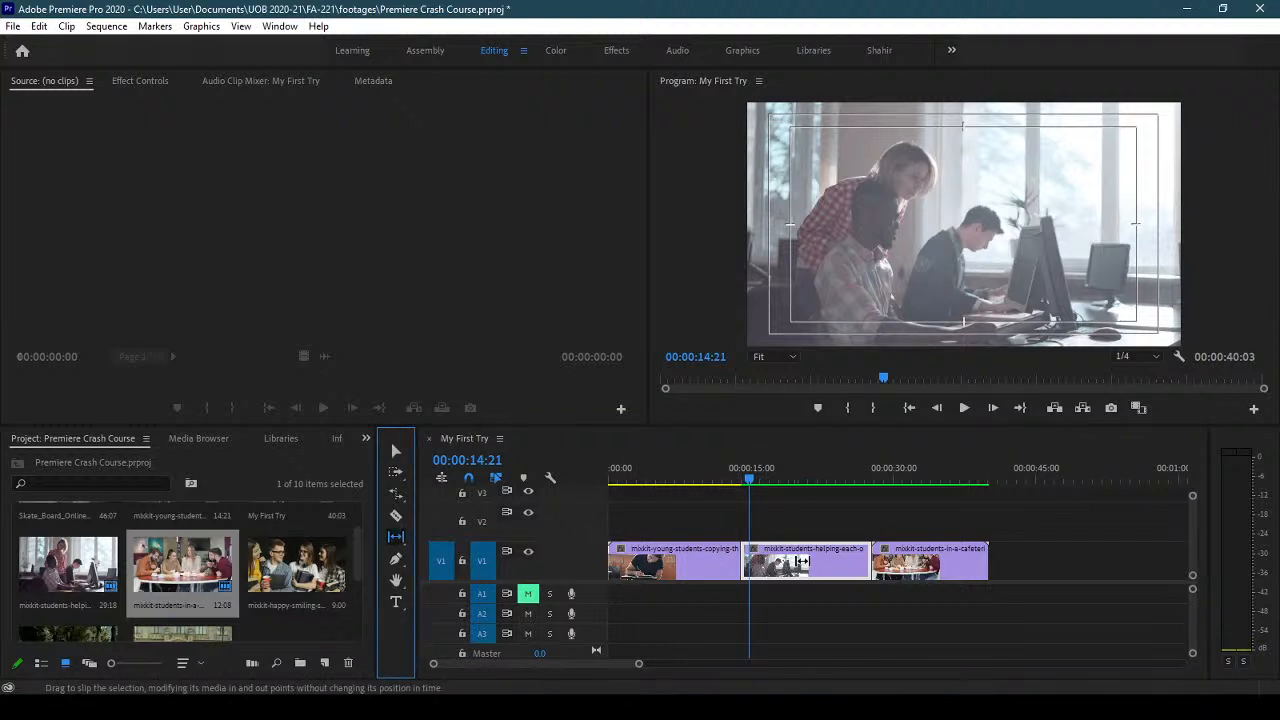
{"action": "left_click", "coordinate": [800, 561]}
{"action": "left_click_drag", "start_coordinate": [800, 561], "coordinate": [988, 276]}
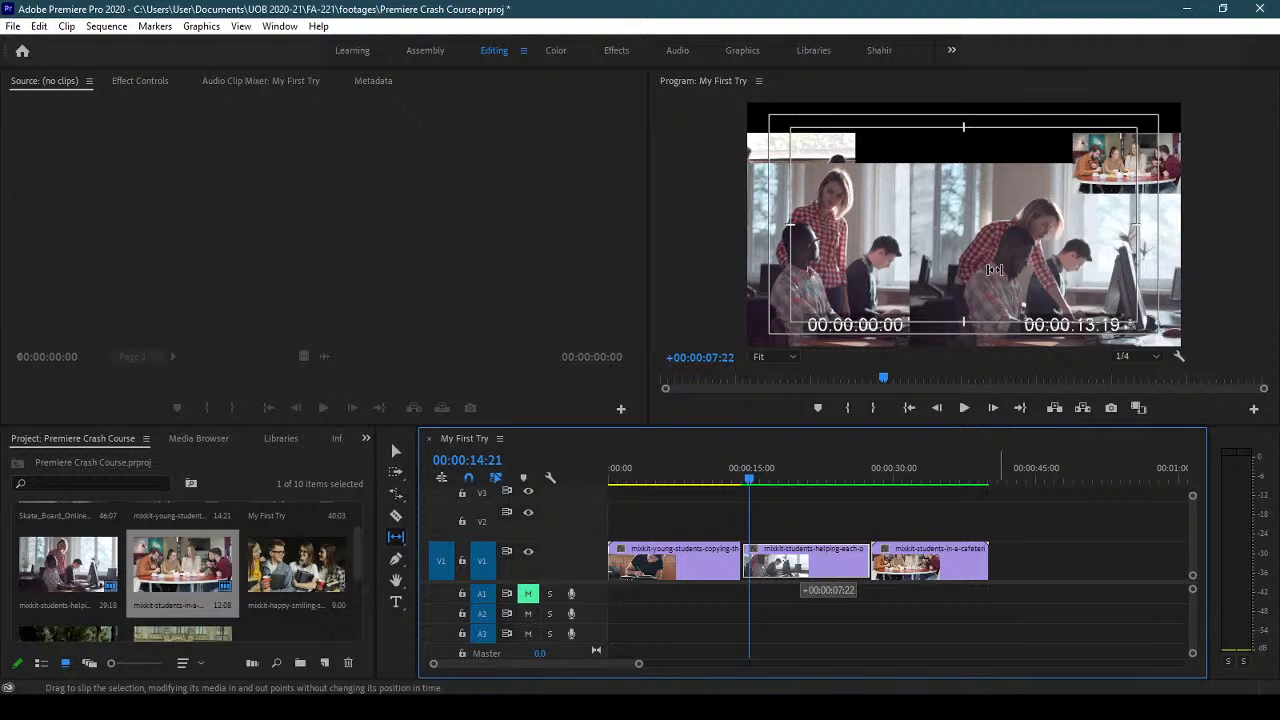
{"action": "left_click_drag", "start_coordinate": [819, 146], "coordinate": [1087, 206]}
{"action": "left_click_drag", "start_coordinate": [812, 483], "coordinate": [712, 558]}
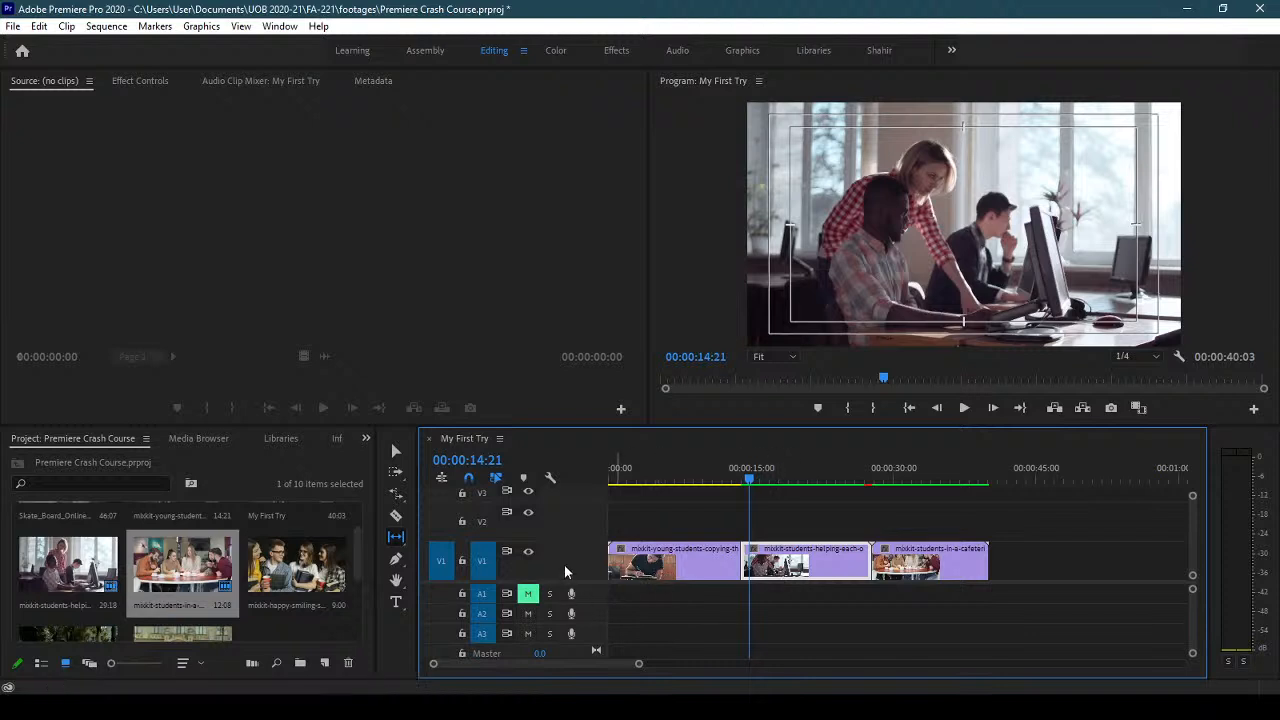
- Enlarge track V1, slip the students-helping clip by +00:00:07:22 to start at its source's first frame, and play back the slipped footage
{"action": "left_click_drag", "start_coordinate": [565, 511], "coordinate": [564, 501]}
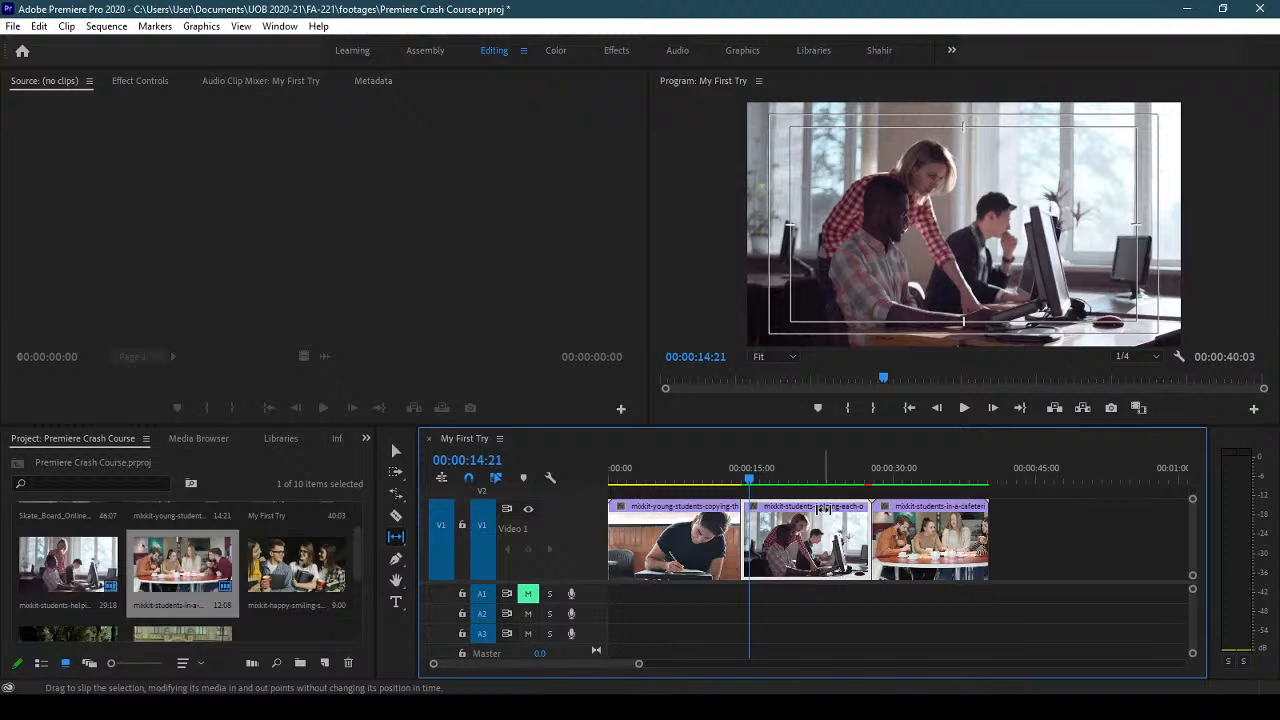
{"action": "left_click_drag", "start_coordinate": [822, 509], "coordinate": [808, 511]}
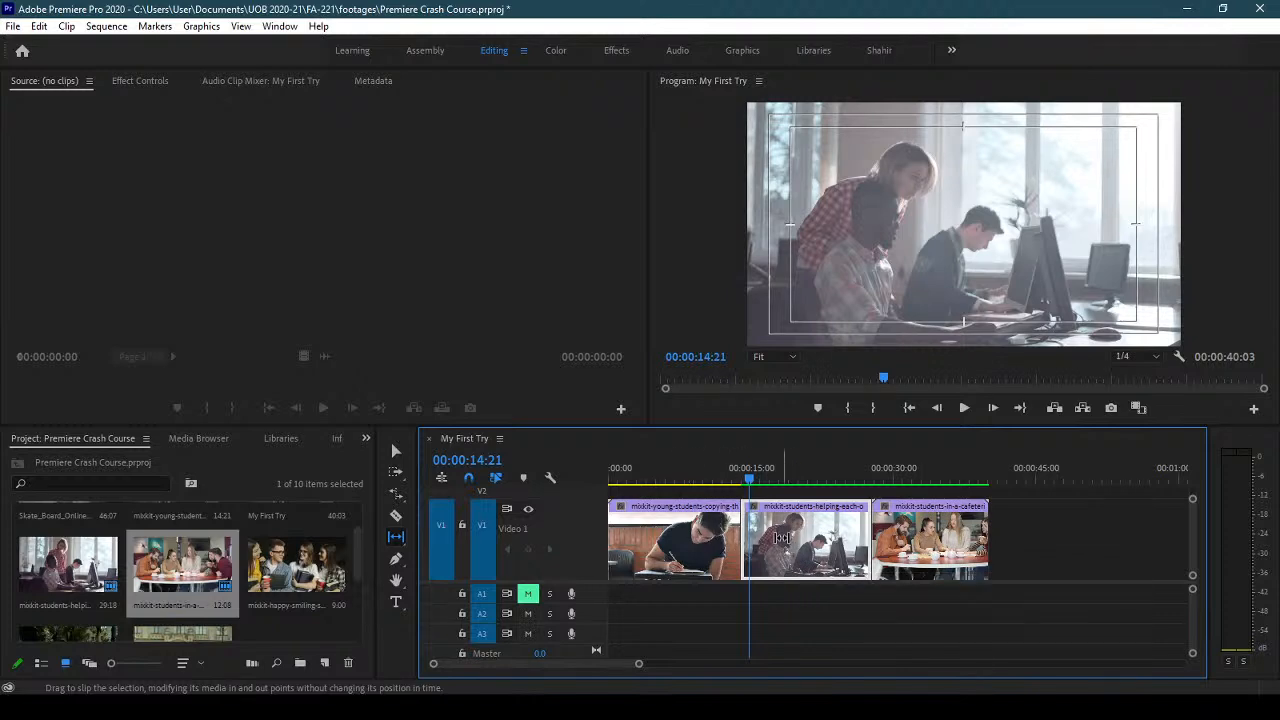
{"action": "left_click_drag", "start_coordinate": [781, 537], "coordinate": [790, 287]}
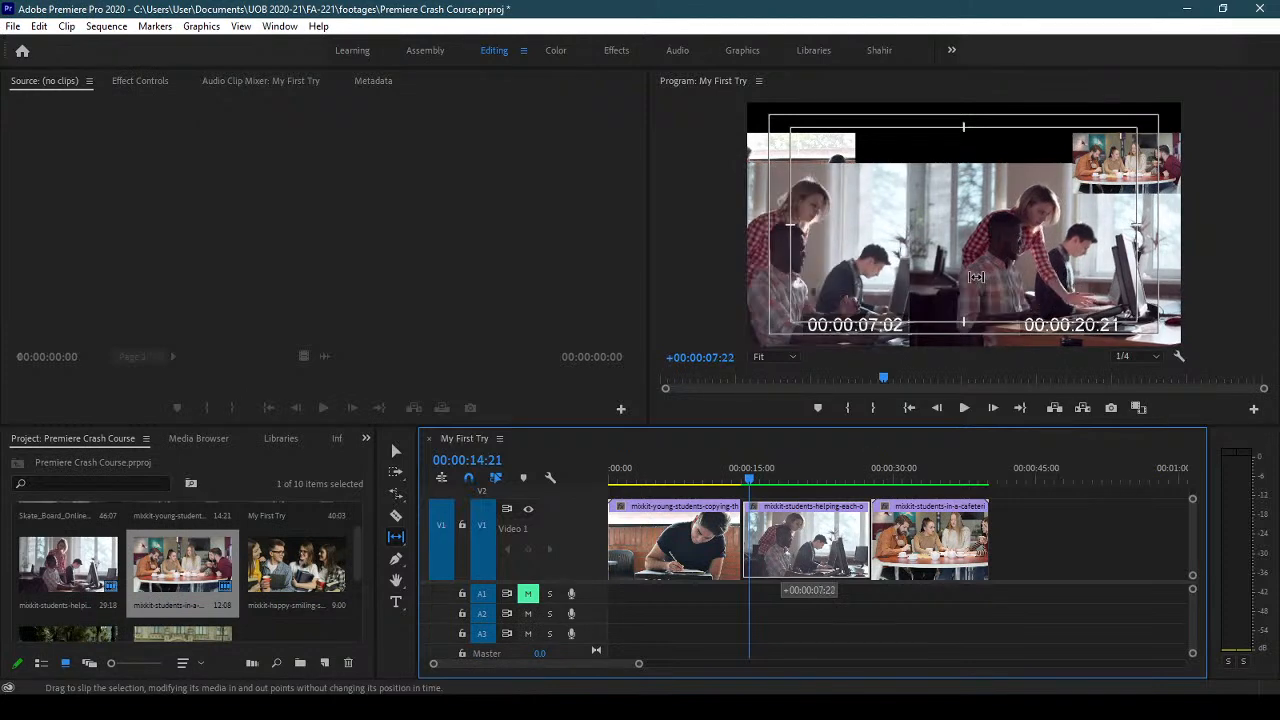
{"action": "left_click_drag", "start_coordinate": [801, 565], "coordinate": [857, 555]}
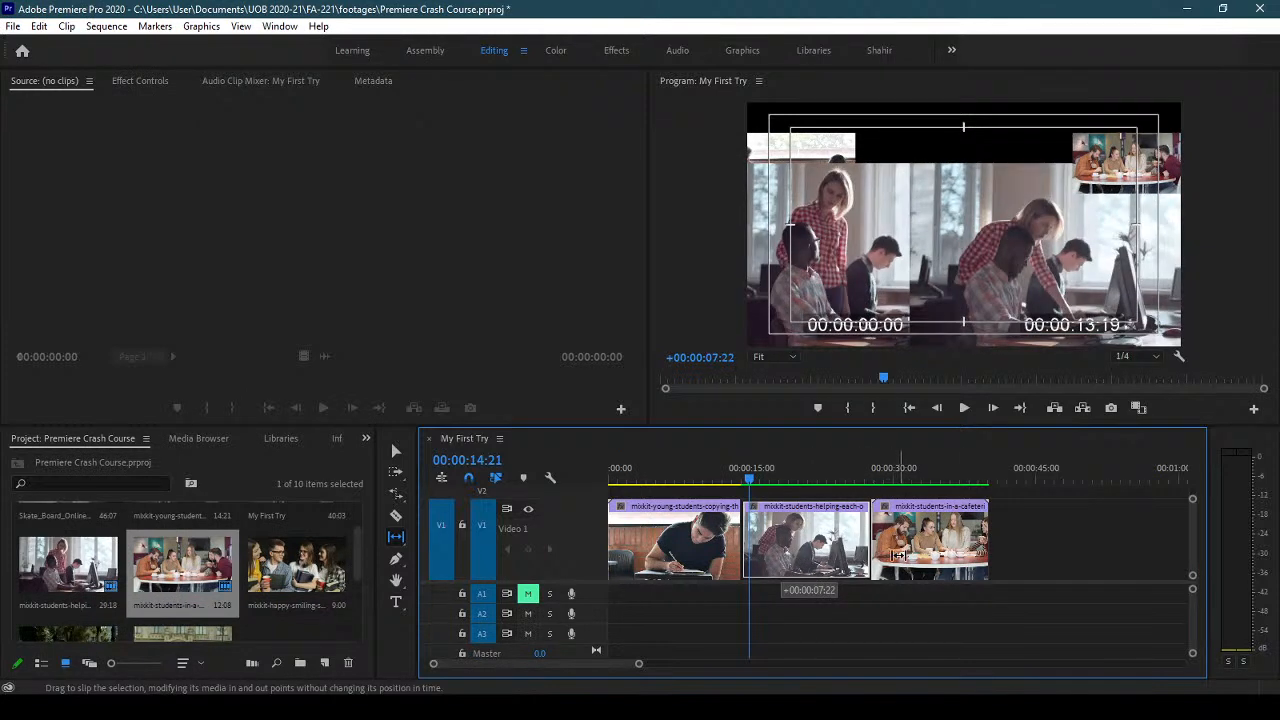
{"action": "left_click_drag", "start_coordinate": [889, 555], "coordinate": [889, 555]}
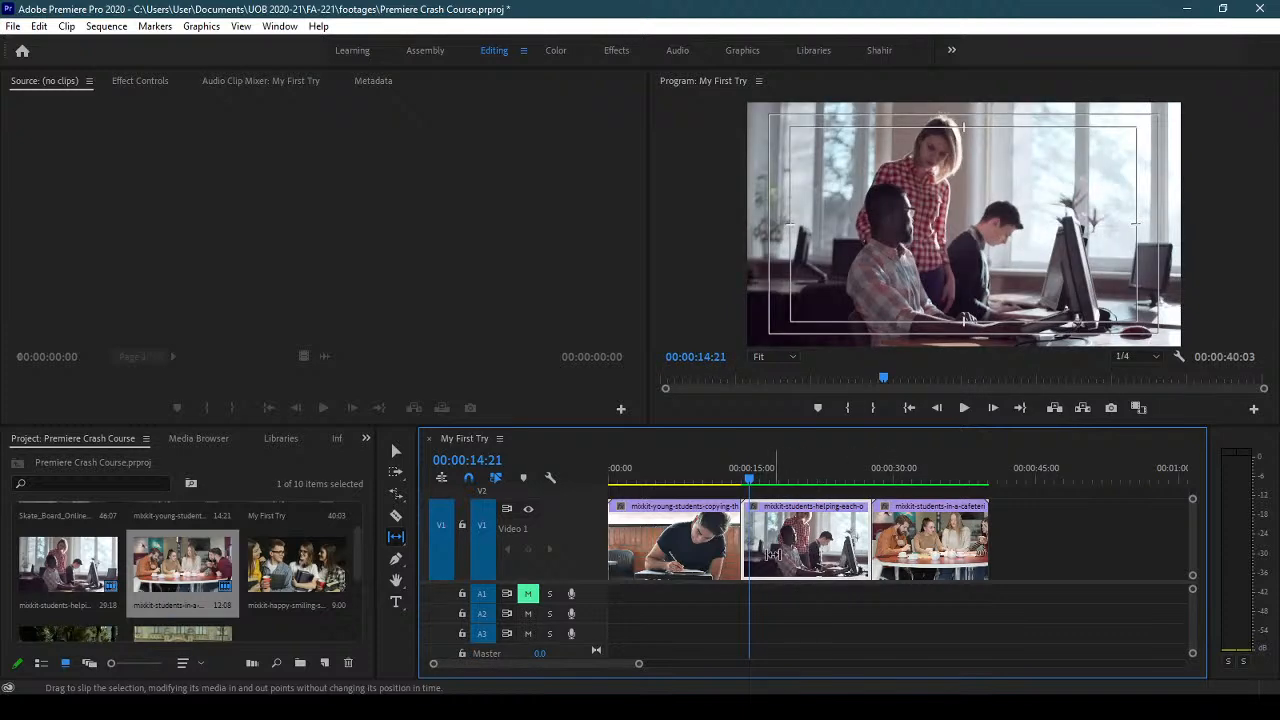
{"action": "left_click", "coordinate": [963, 408]}
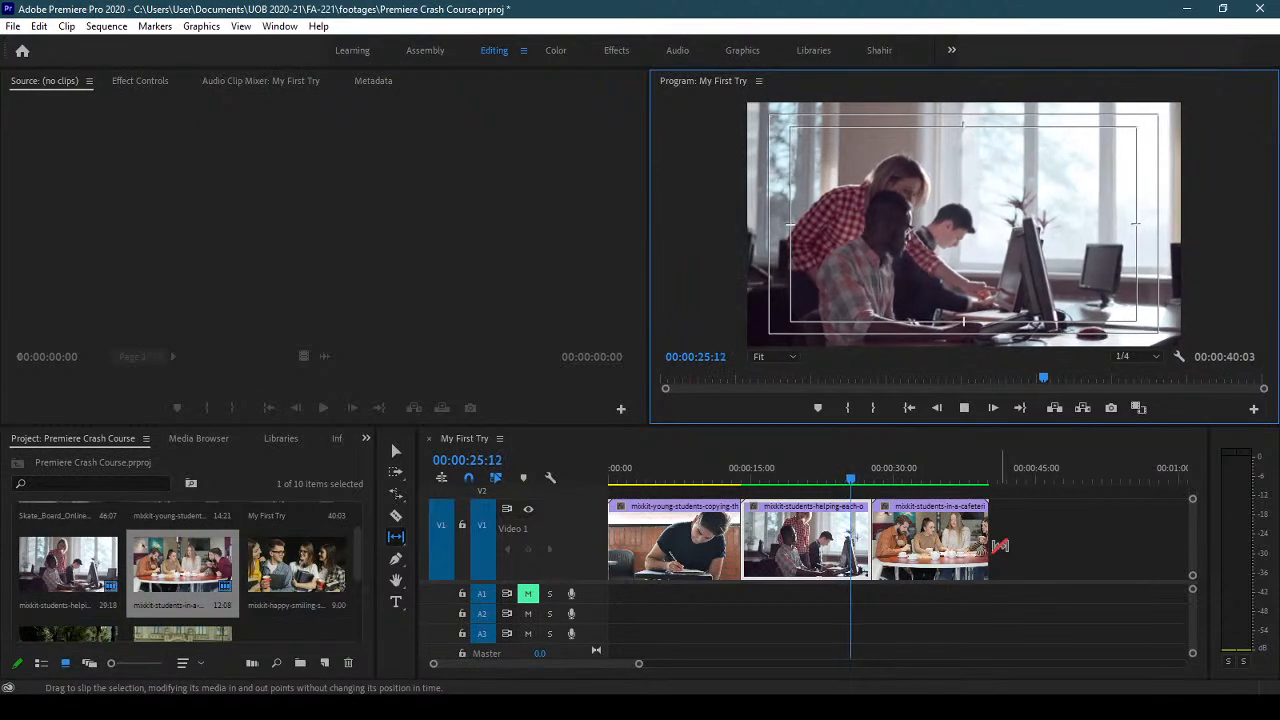
{"action": "left_click", "coordinate": [965, 408]}
- Use the Slide Tool to move the cafeteria clip about 10 seconds later, lengthening the students-helping clip before it
{"action": "left_click", "coordinate": [396, 540]}
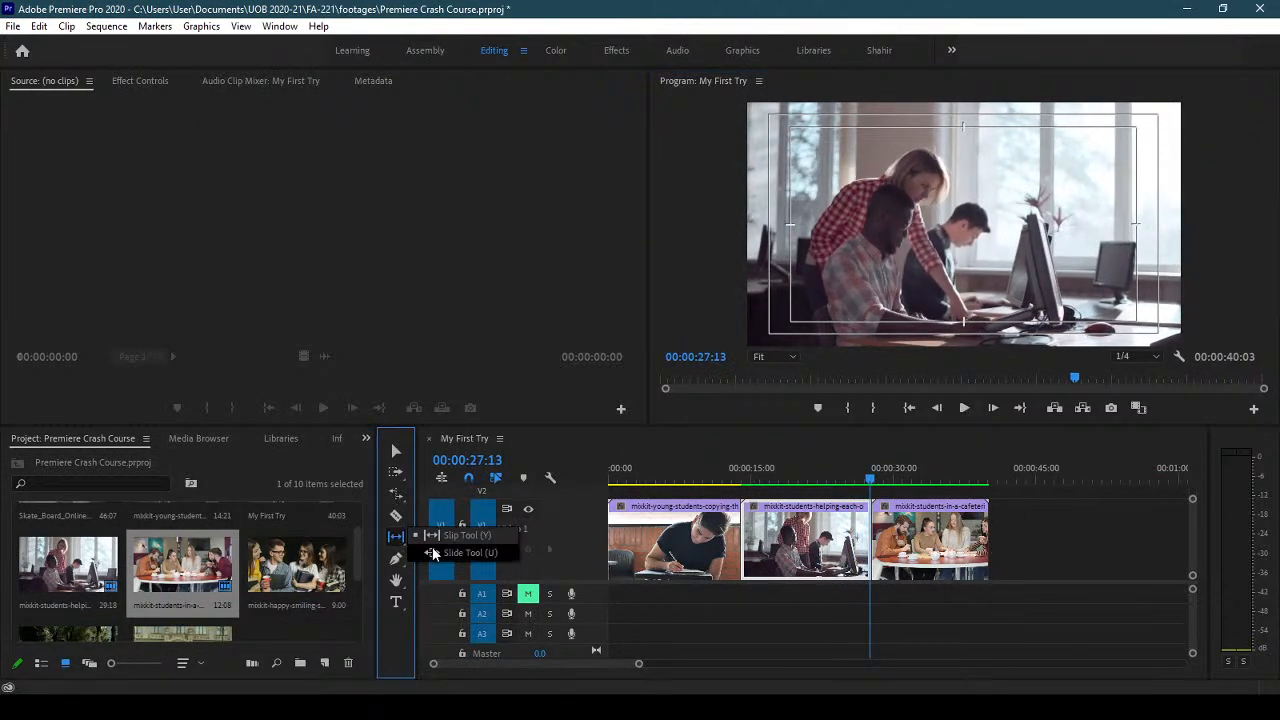
{"action": "left_click", "coordinate": [432, 553]}
{"action": "mouse_move", "coordinate": [795, 474]}
{"action": "left_mouse_down"}
{"action": "mouse_move", "coordinate": [717, 474]}
{"action": "mouse_move", "coordinate": [781, 474]}
{"action": "left_mouse_up"}
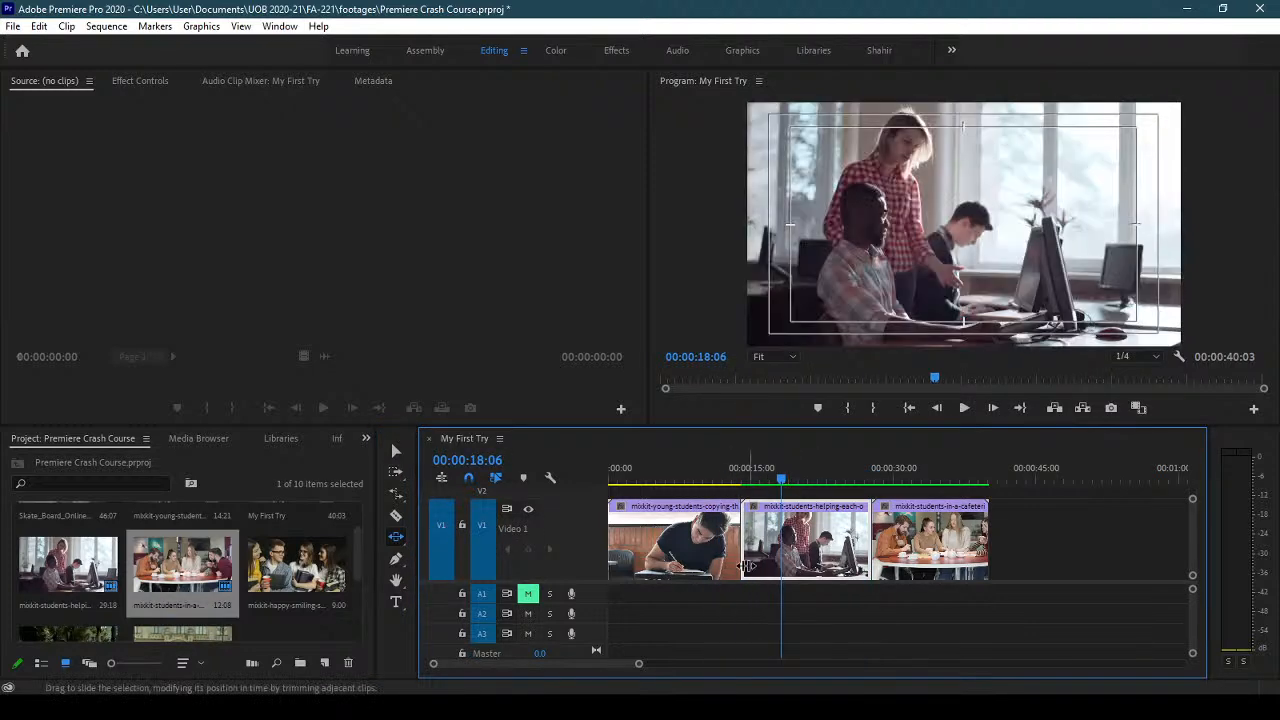
{"action": "left_click_drag", "start_coordinate": [742, 542], "coordinate": [670, 546]}
{"action": "left_click_drag", "start_coordinate": [748, 540], "coordinate": [1004, 541]}
{"action": "left_click_drag", "start_coordinate": [835, 542], "coordinate": [1029, 542]}
{"action": "left_click", "coordinate": [884, 543]}
{"action": "left_click_drag", "start_coordinate": [915, 542], "coordinate": [906, 542]}
{"action": "left_click", "coordinate": [693, 536]}
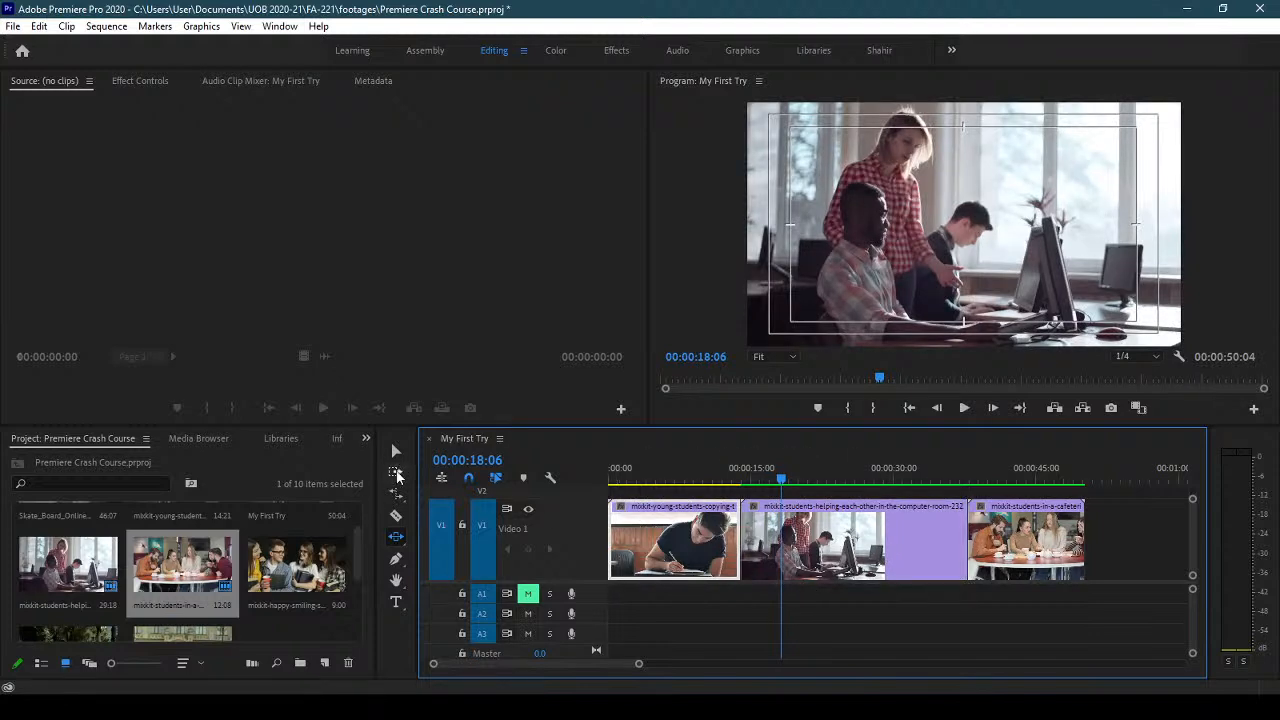
- Trim the adjoining edges of the three V1 clips with the Selection Tool and delete the gaps between them
{"action": "left_click", "coordinate": [396, 451]}
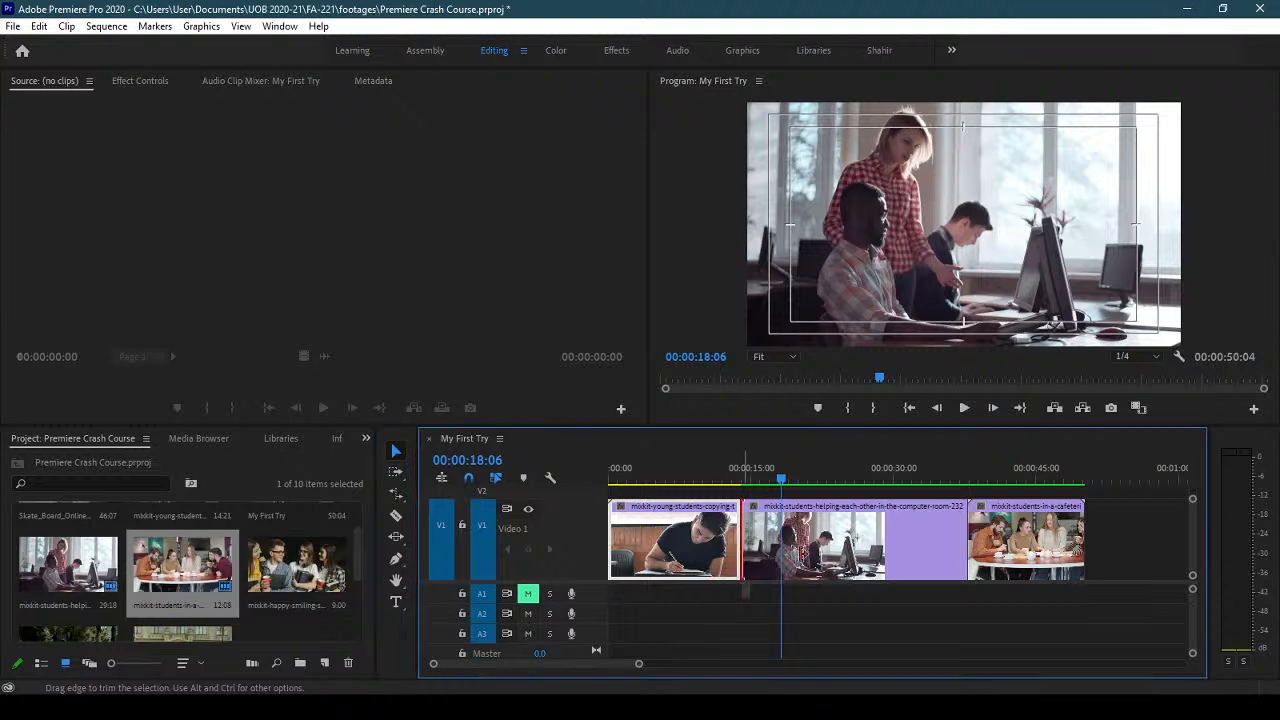
{"action": "left_click_drag", "start_coordinate": [746, 553], "coordinate": [856, 553]}
{"action": "left_click_drag", "start_coordinate": [964, 553], "coordinate": [903, 555]}
{"action": "left_click_drag", "start_coordinate": [738, 555], "coordinate": [667, 553]}
{"action": "left_click_drag", "start_coordinate": [969, 550], "coordinate": [922, 548]}
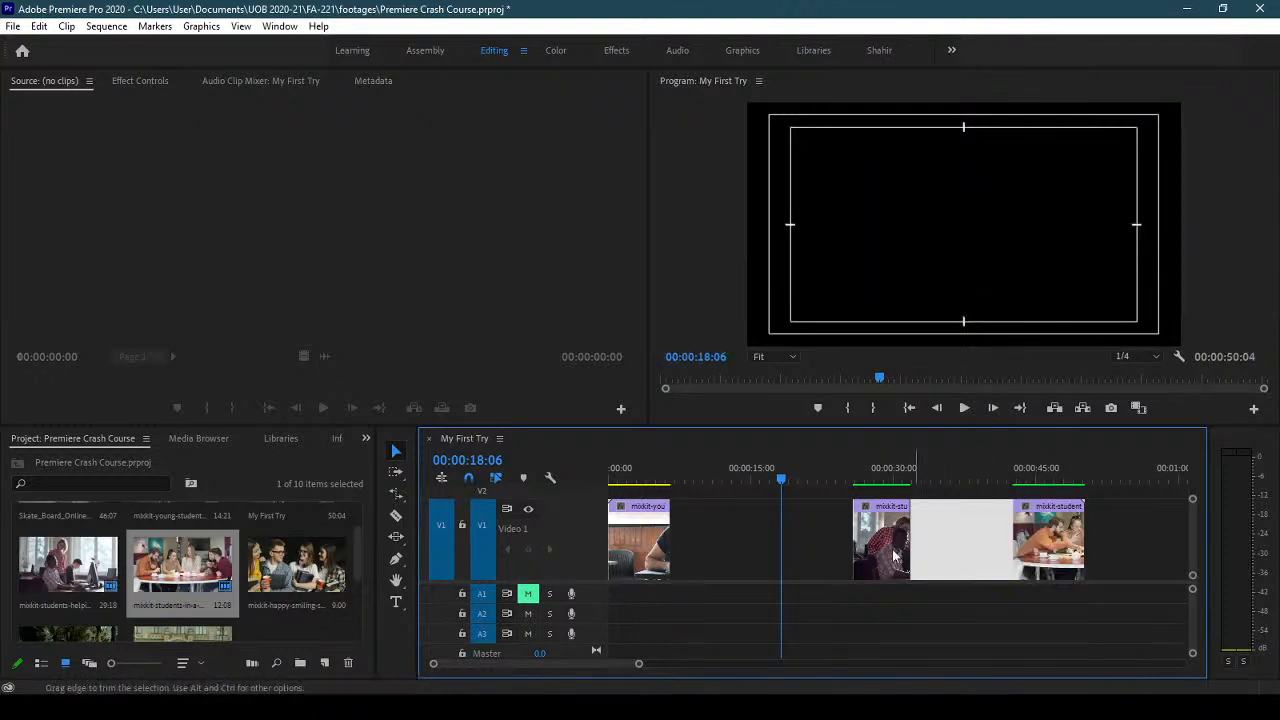
{"action": "key", "text": "Delete"}
{"action": "left_click", "coordinate": [749, 546]}
{"action": "key", "text": "Delete"}
- Experiment with the Slide Tool, leaving the students-helping clip about 4 seconds later and the cafeteria clip about 12 seconds later on V1
{"action": "left_click", "coordinate": [396, 536]}
{"action": "left_click_drag", "start_coordinate": [672, 527], "coordinate": [878, 543]}
{"action": "key", "text": "ctrl+z"}
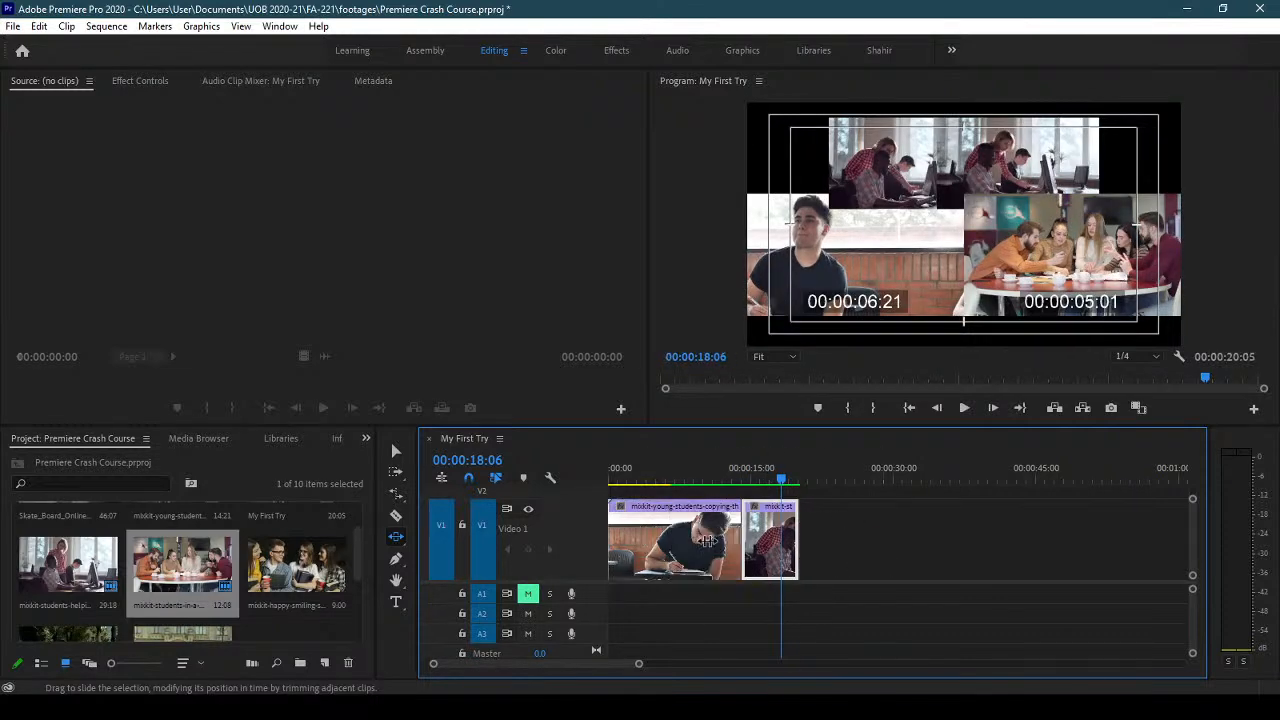
{"action": "left_click_drag", "start_coordinate": [738, 539], "coordinate": [840, 555]}
{"action": "key", "text": "ctrl+z"}
{"action": "key", "text": "ctrl+z"}
{"action": "mouse_move", "coordinate": [678, 550]}
{"action": "left_mouse_down"}
{"action": "mouse_move", "coordinate": [742, 550]}
{"action": "mouse_move", "coordinate": [692, 547]}
{"action": "left_mouse_up"}
{"action": "left_click_drag", "start_coordinate": [828, 550], "coordinate": [1067, 548]}
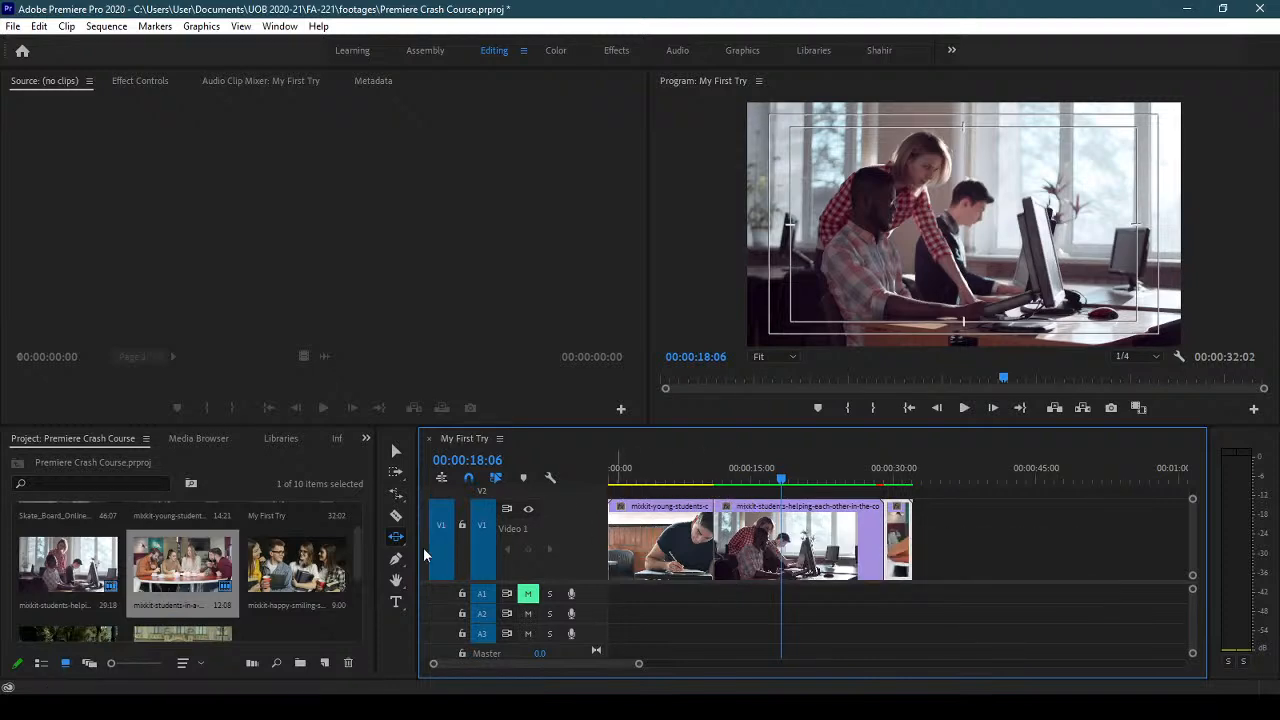
- Draw a four-sided shape over the computer-room footage with the Pen Tool and delete its graphic clip from V2
{"action": "left_click_drag", "start_coordinate": [398, 557], "coordinate": [458, 555]}
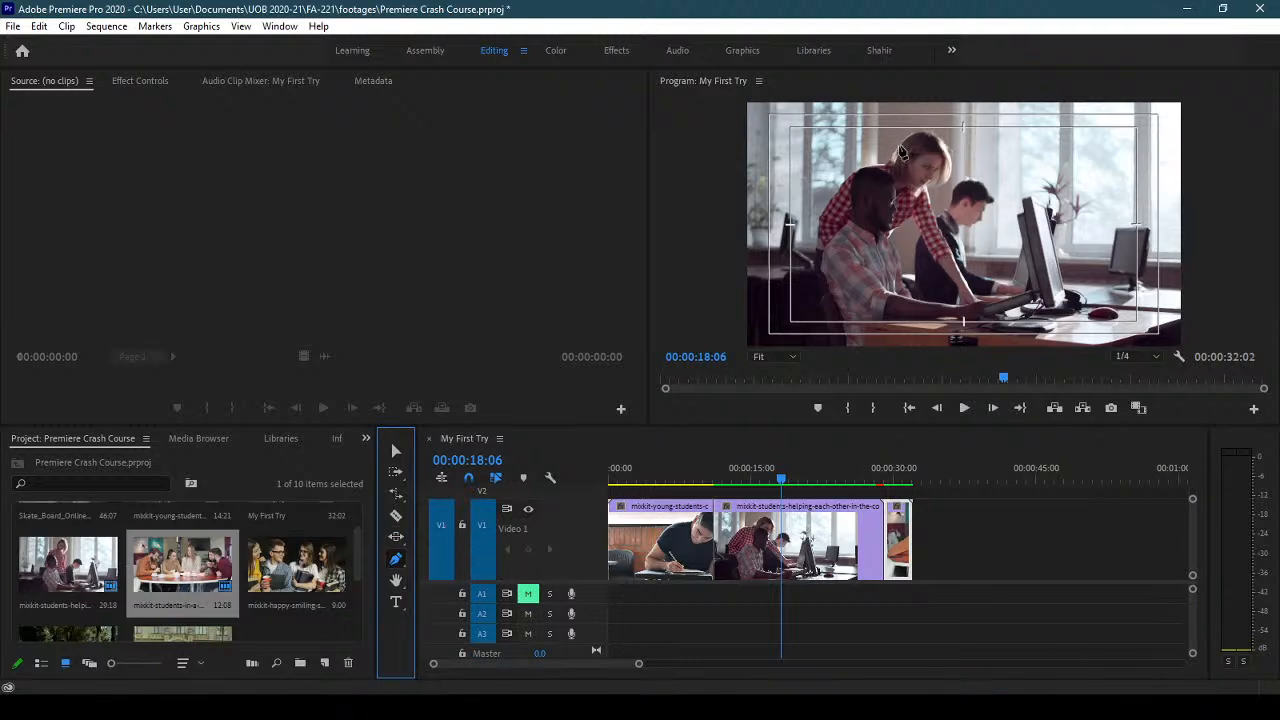
{"action": "left_click", "coordinate": [1046, 159]}
{"action": "left_click", "coordinate": [828, 292]}
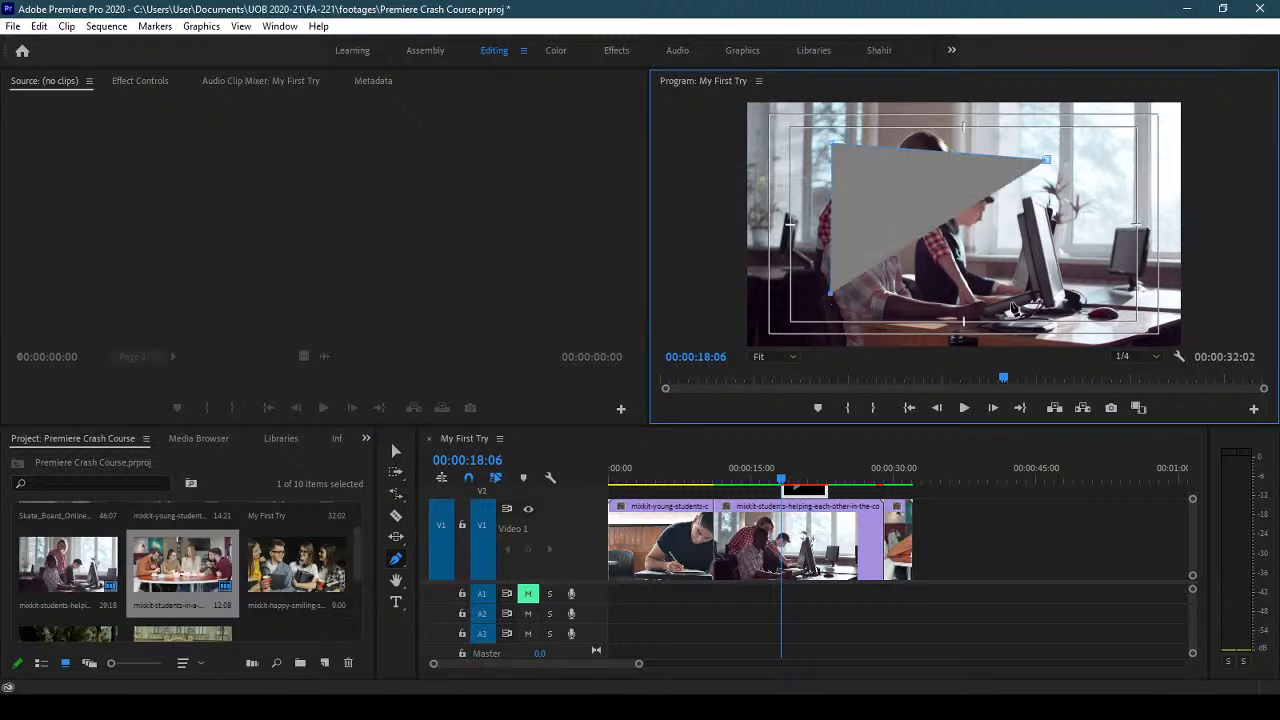
{"action": "left_click", "coordinate": [1046, 300]}
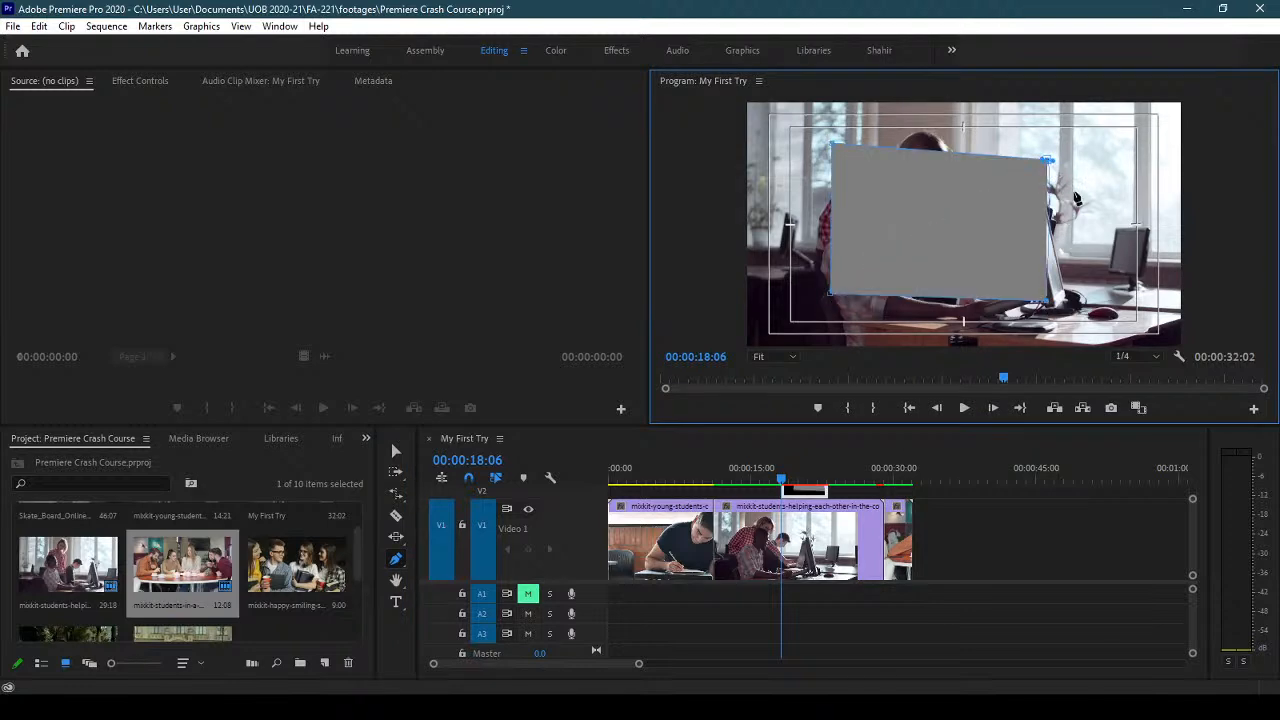
{"action": "left_click_drag", "start_coordinate": [1193, 556], "coordinate": [1194, 551]}
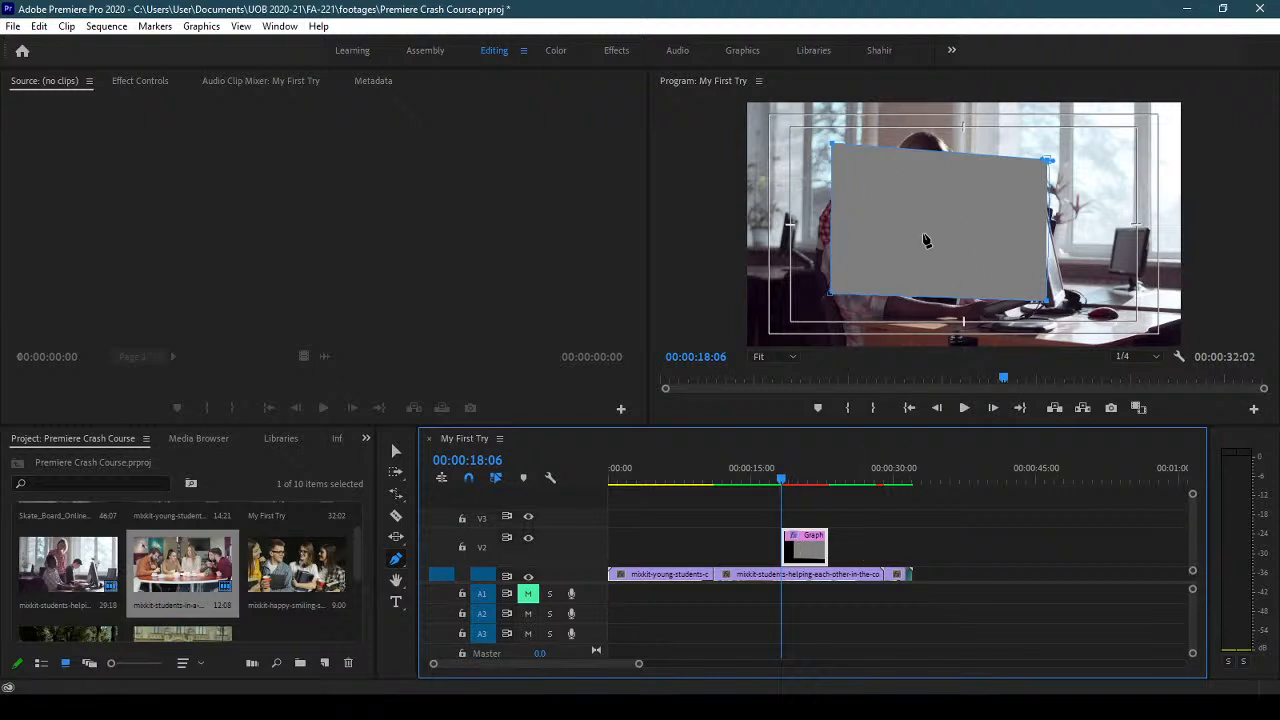
{"action": "key", "text": "Delete"}
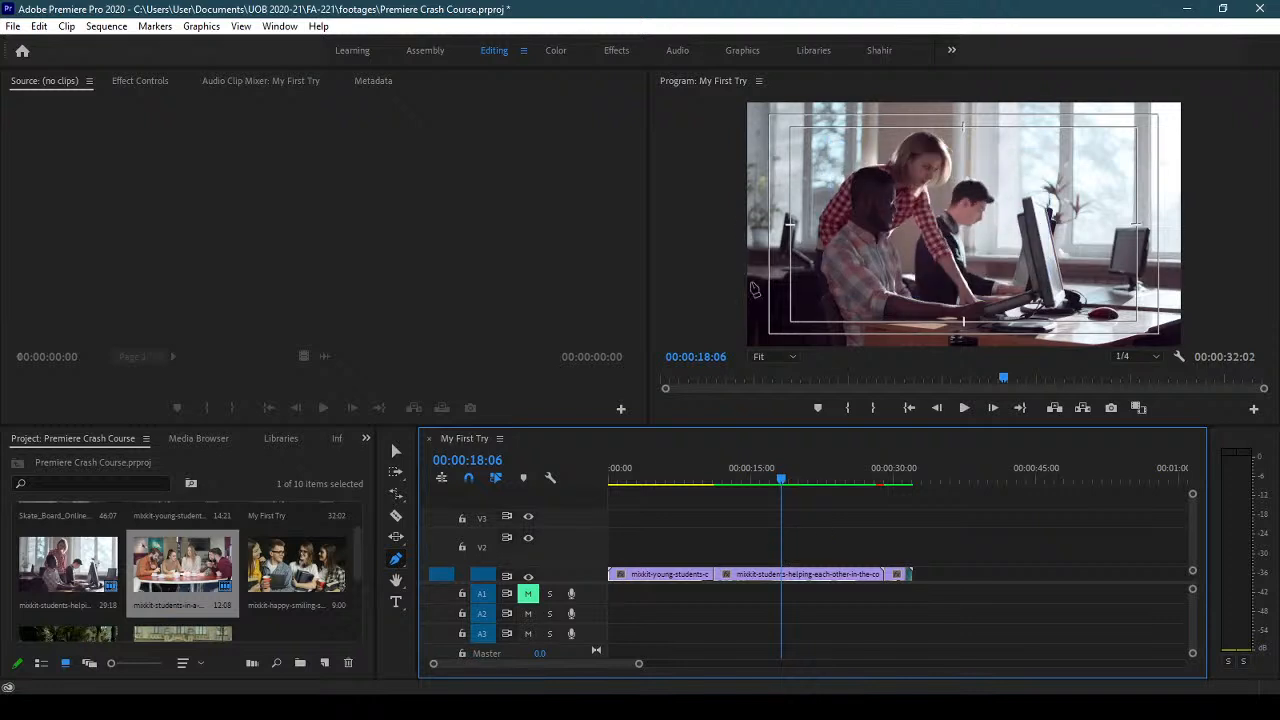
- Draw a wide four-sided bar from the video frame's left edge with the Pen Tool and move it partly past the right edge
{"action": "left_click", "coordinate": [756, 201]}
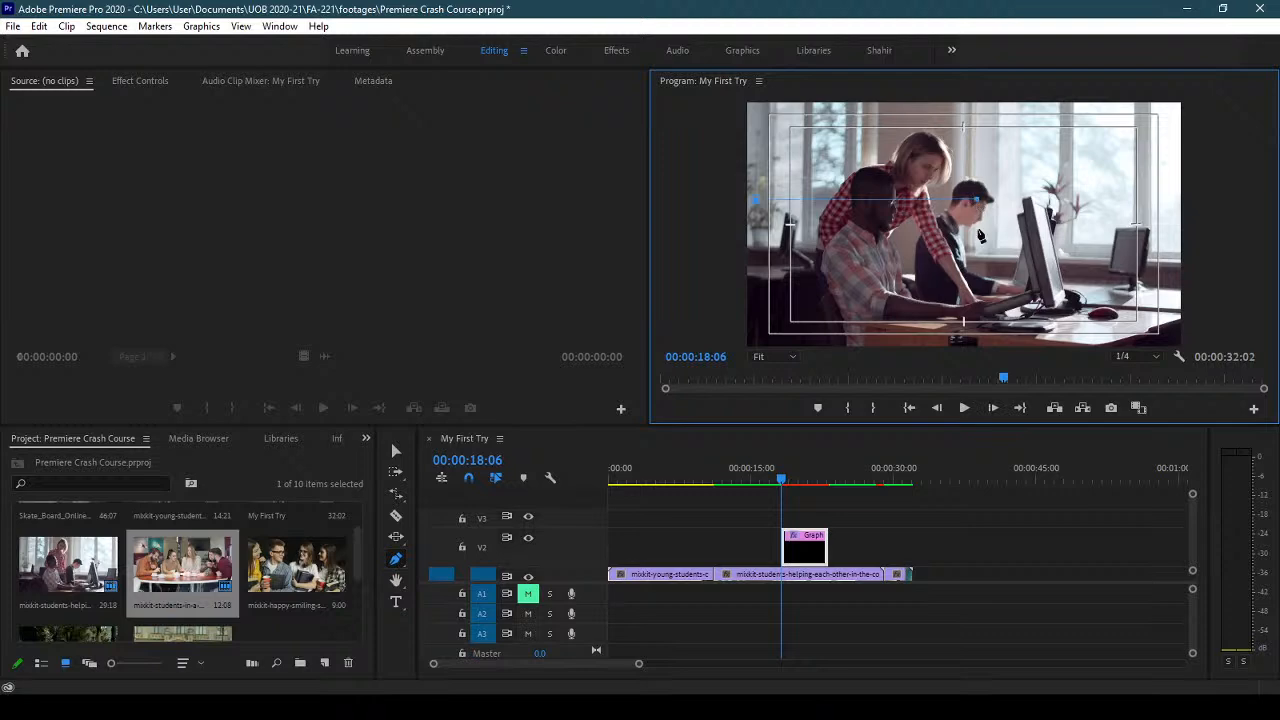
{"action": "left_click", "coordinate": [977, 280]}
{"action": "left_click", "coordinate": [739, 203]}
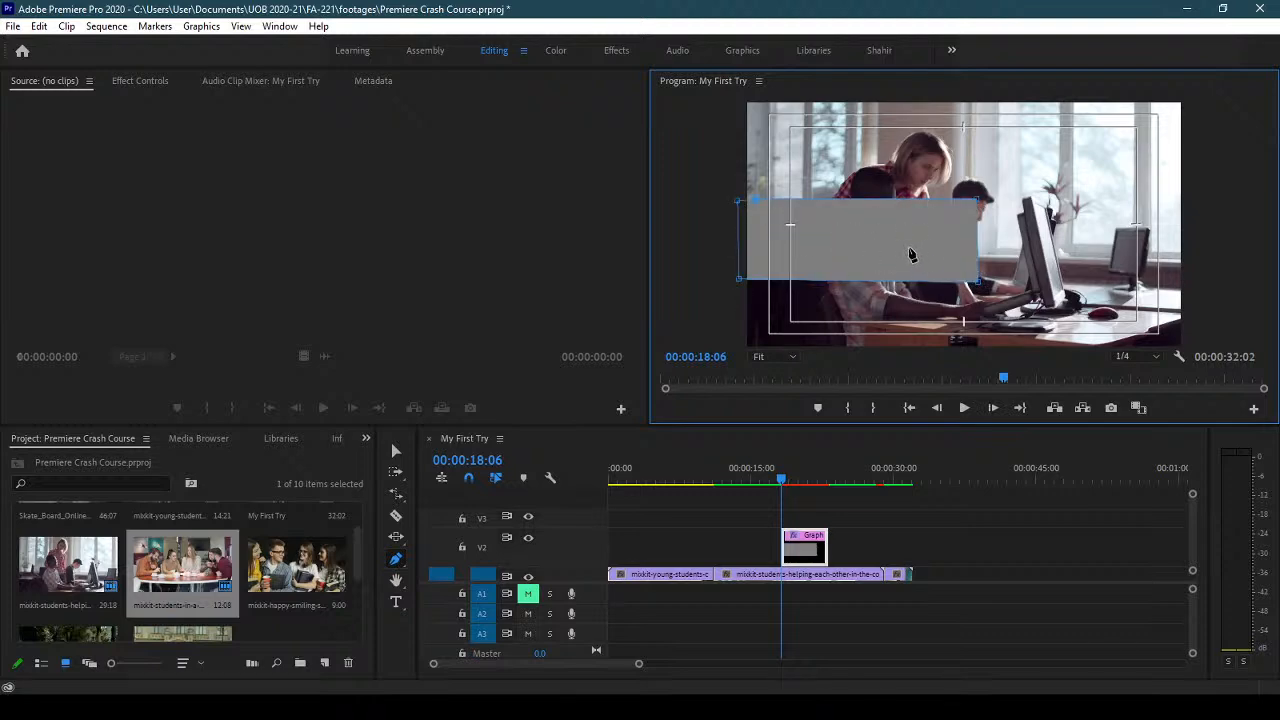
{"action": "left_click", "coordinate": [396, 451]}
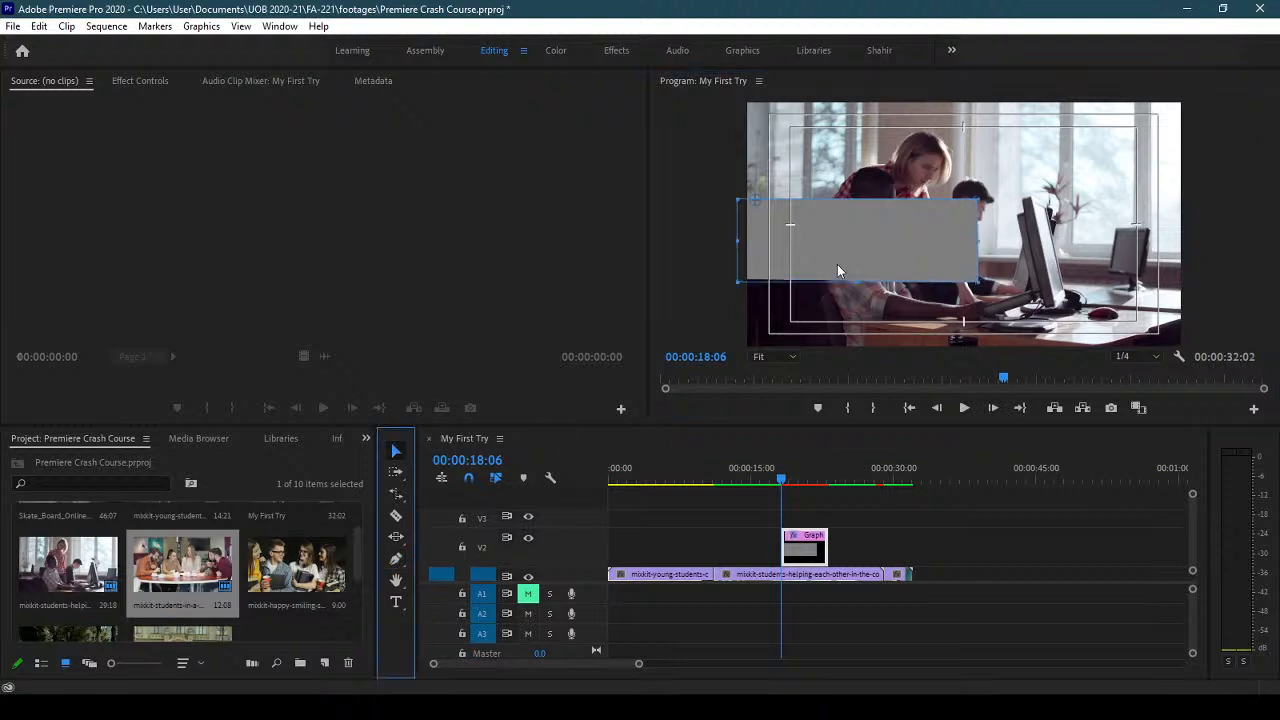
{"action": "left_click_drag", "start_coordinate": [862, 255], "coordinate": [1180, 243]}
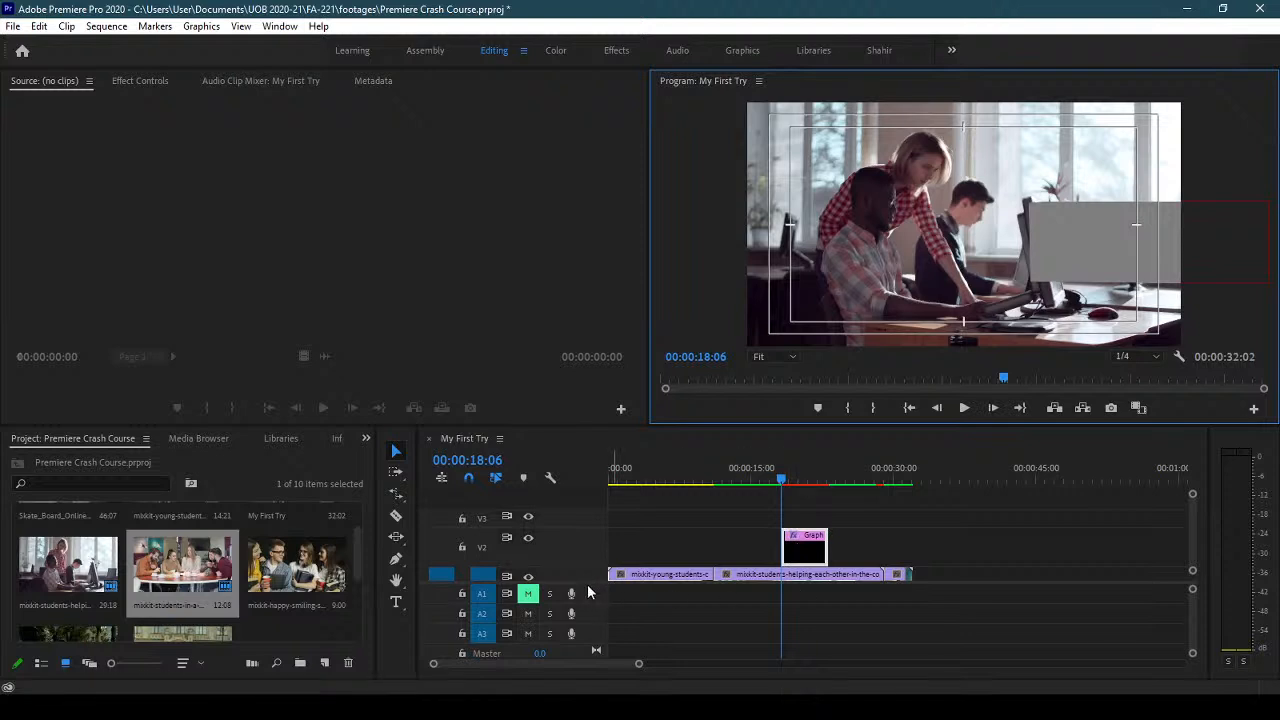
- Extend the V2 graphic clip from the sequence's start to the end of the last clip and scrub through the result
{"action": "left_click_drag", "start_coordinate": [1190, 529], "coordinate": [1194, 529]}
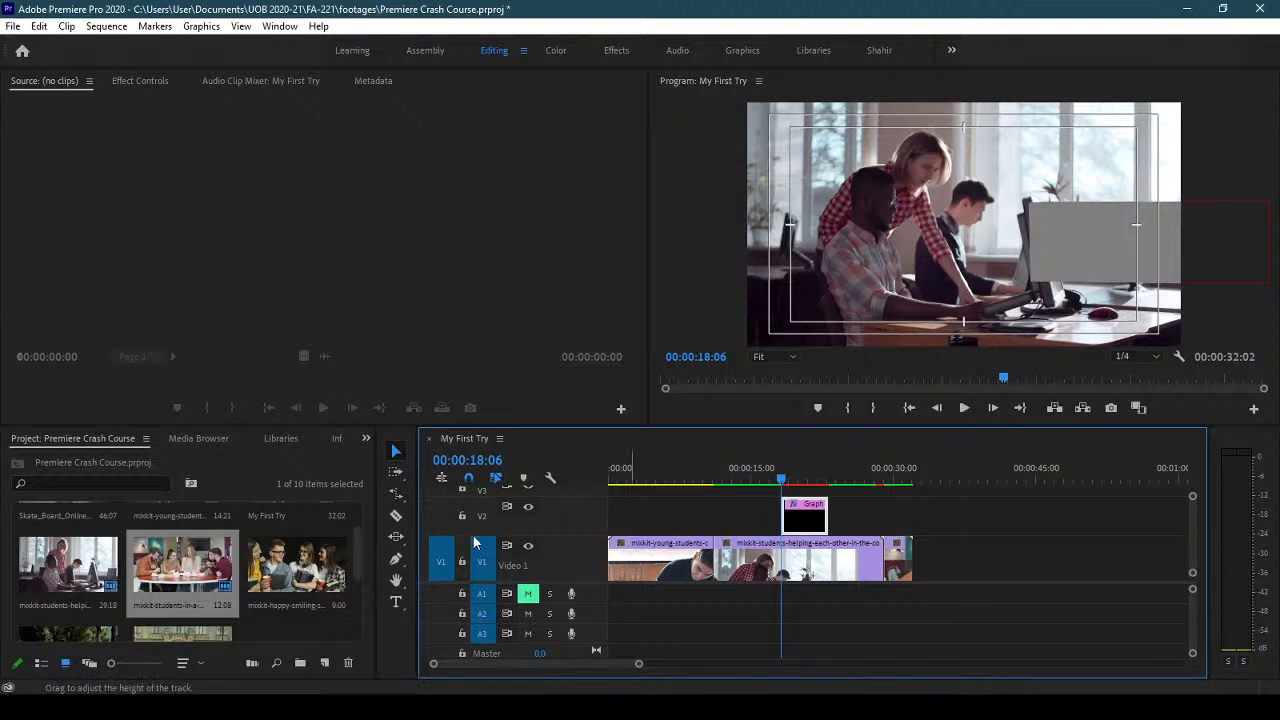
{"action": "left_click", "coordinate": [789, 481]}
{"action": "left_click_drag", "start_coordinate": [789, 481], "coordinate": [603, 520]}
{"action": "left_click_drag", "start_coordinate": [849, 521], "coordinate": [910, 521]}
{"action": "left_click_drag", "start_coordinate": [655, 484], "coordinate": [892, 483]}
{"action": "left_click_drag", "start_coordinate": [550, 605], "coordinate": [550, 623]}
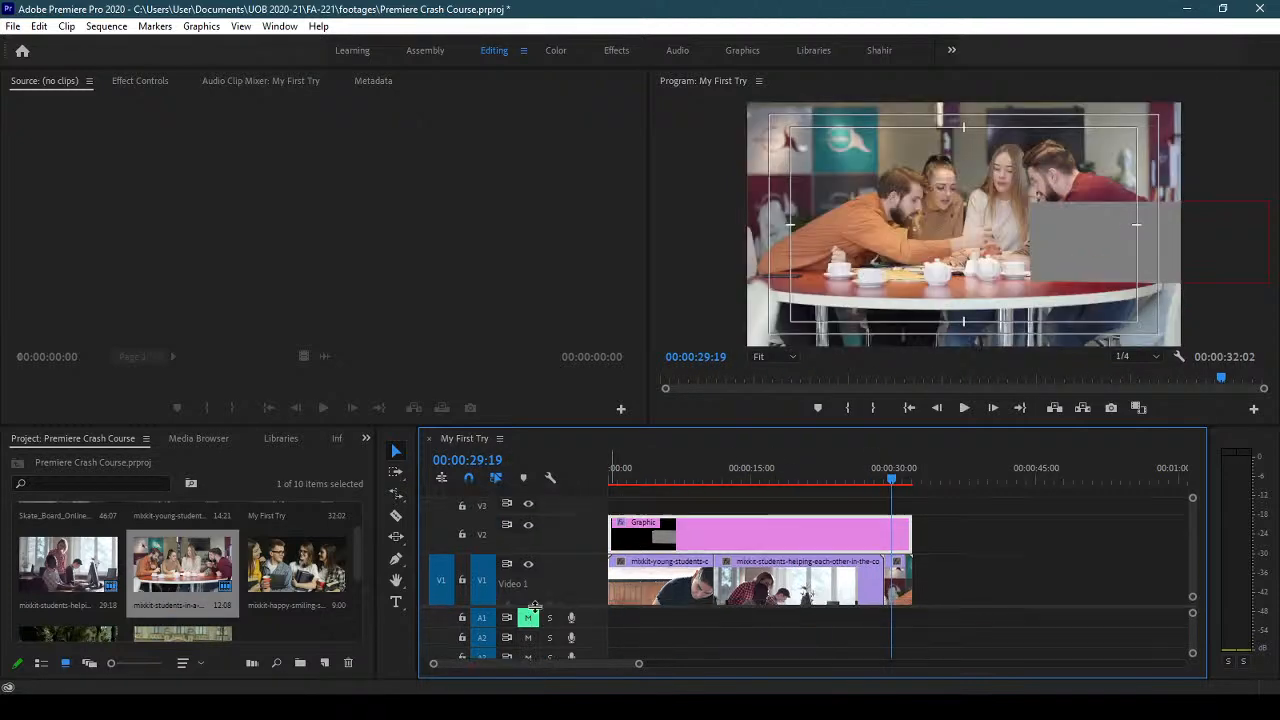
- Select the Rectangle Tool, switch to the Hand Tool, and try panning the program and timeline views
{"action": "left_click", "coordinate": [396, 558]}
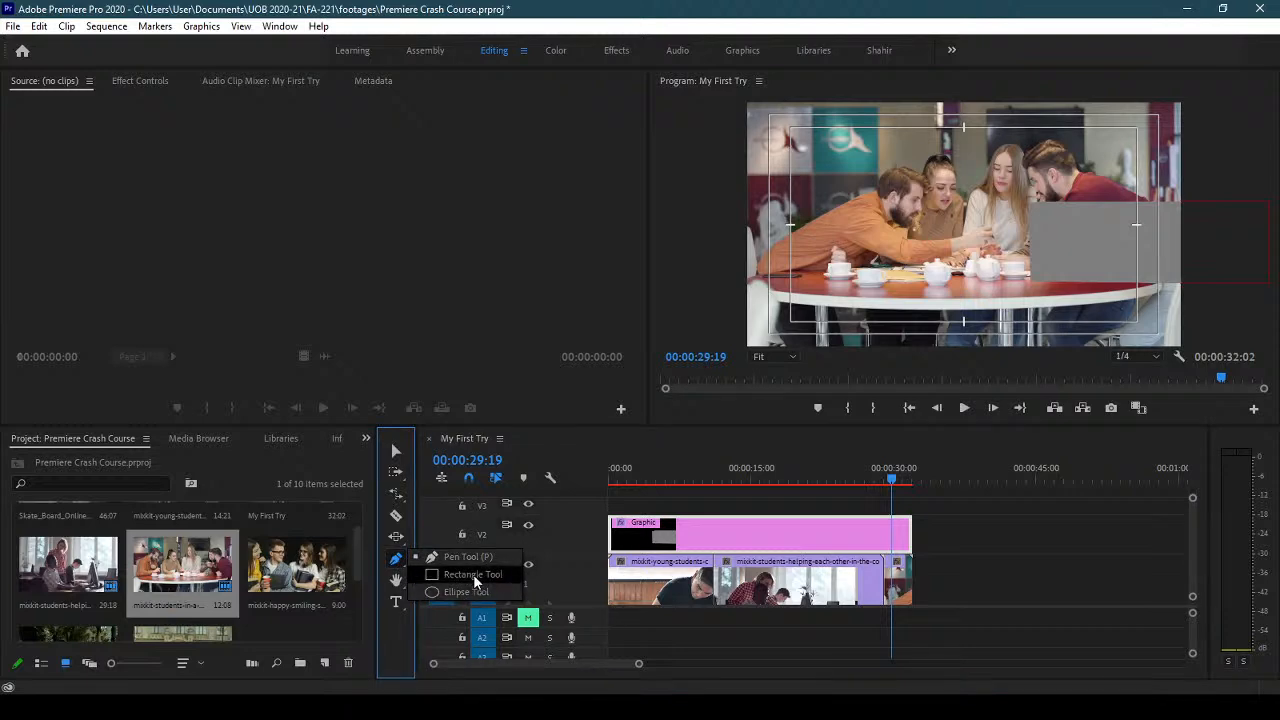
{"action": "left_click", "coordinate": [473, 573]}
{"action": "left_click", "coordinate": [396, 582]}
{"action": "left_click", "coordinate": [962, 277]}
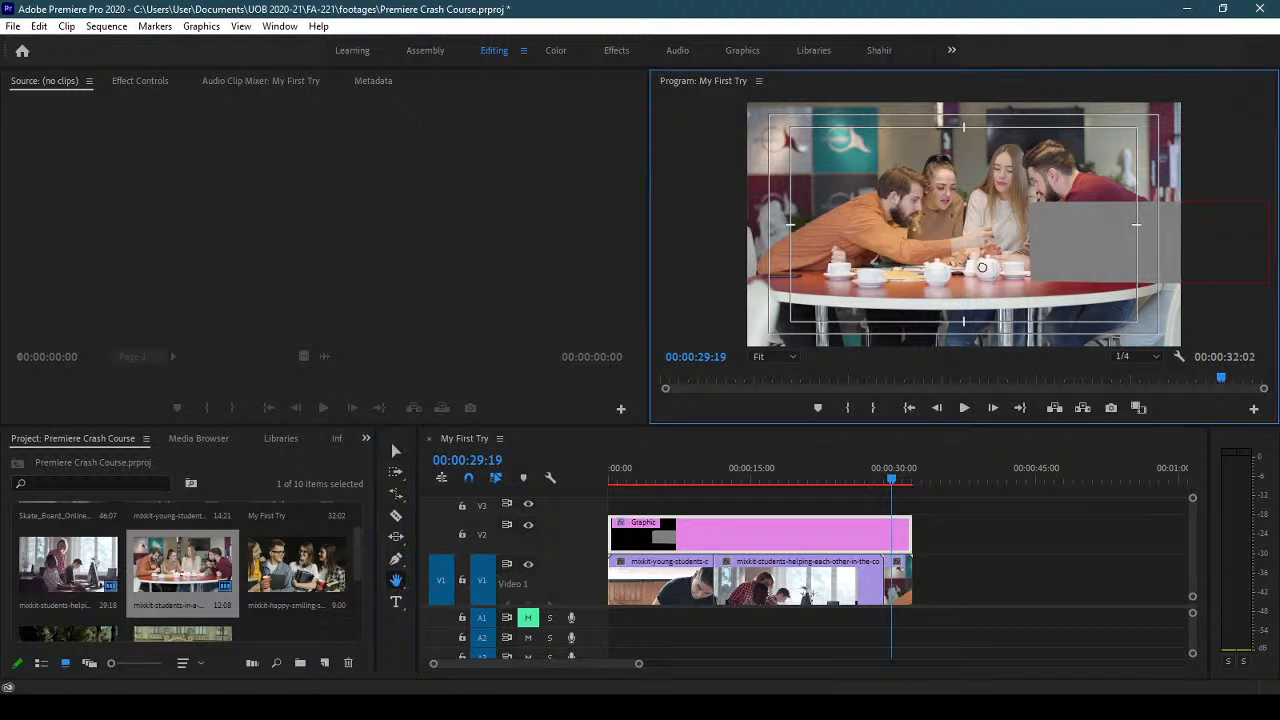
{"action": "left_click", "coordinate": [777, 534]}
{"action": "left_click_drag", "start_coordinate": [767, 547], "coordinate": [657, 548]}
- Magnify areas of the timeline clips with the Zoom Tool and restore the view of the whole sequence
{"action": "key", "text": "z"}
{"action": "left_click_drag", "start_coordinate": [776, 521], "coordinate": [752, 532]}
{"action": "left_click_drag", "start_coordinate": [905, 581], "coordinate": [751, 528]}
{"action": "left_click_drag", "start_coordinate": [836, 560], "coordinate": [704, 530]}
{"action": "left_click_drag", "start_coordinate": [1171, 605], "coordinate": [704, 528]}
{"action": "left_click_drag", "start_coordinate": [1060, 588], "coordinate": [920, 546]}
{"action": "left_click_drag", "start_coordinate": [465, 667], "coordinate": [659, 689]}
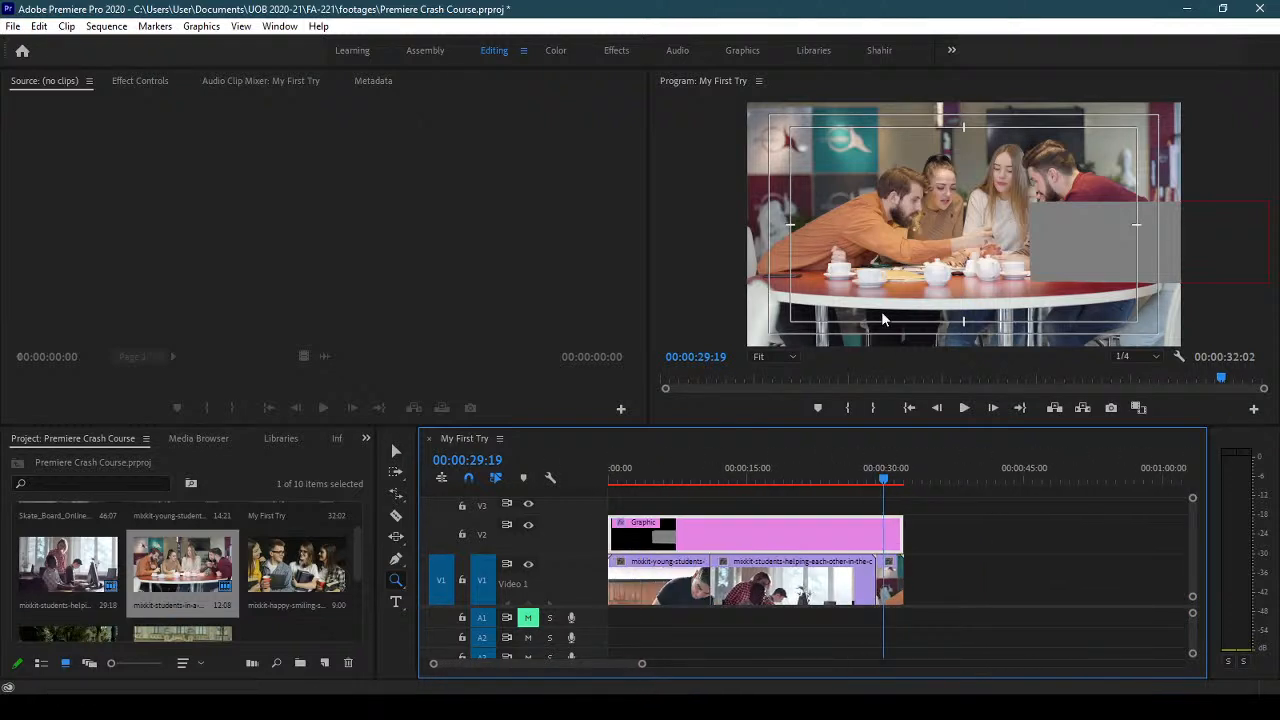
{"action": "left_click", "coordinate": [902, 207]}
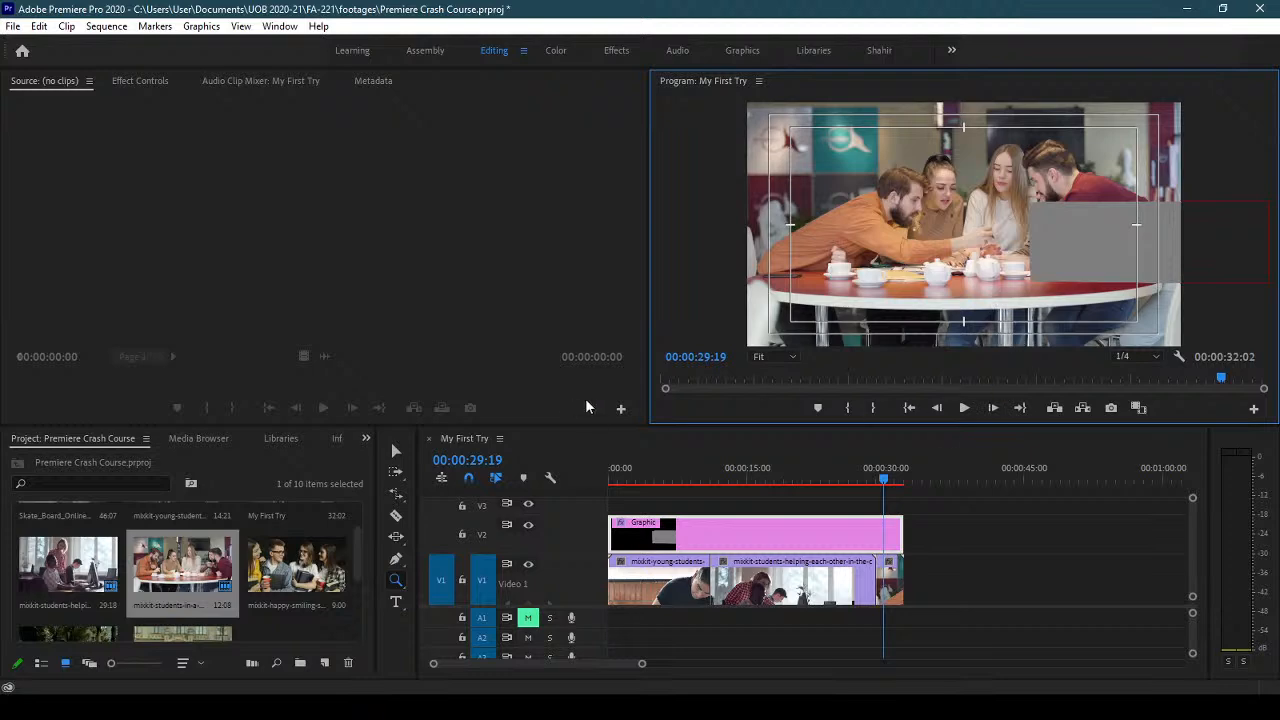
- Add the text "HELLO THERE" on two lines over the grey bar with the Type Tool
{"action": "left_click_drag", "start_coordinate": [547, 426], "coordinate": [547, 382]}
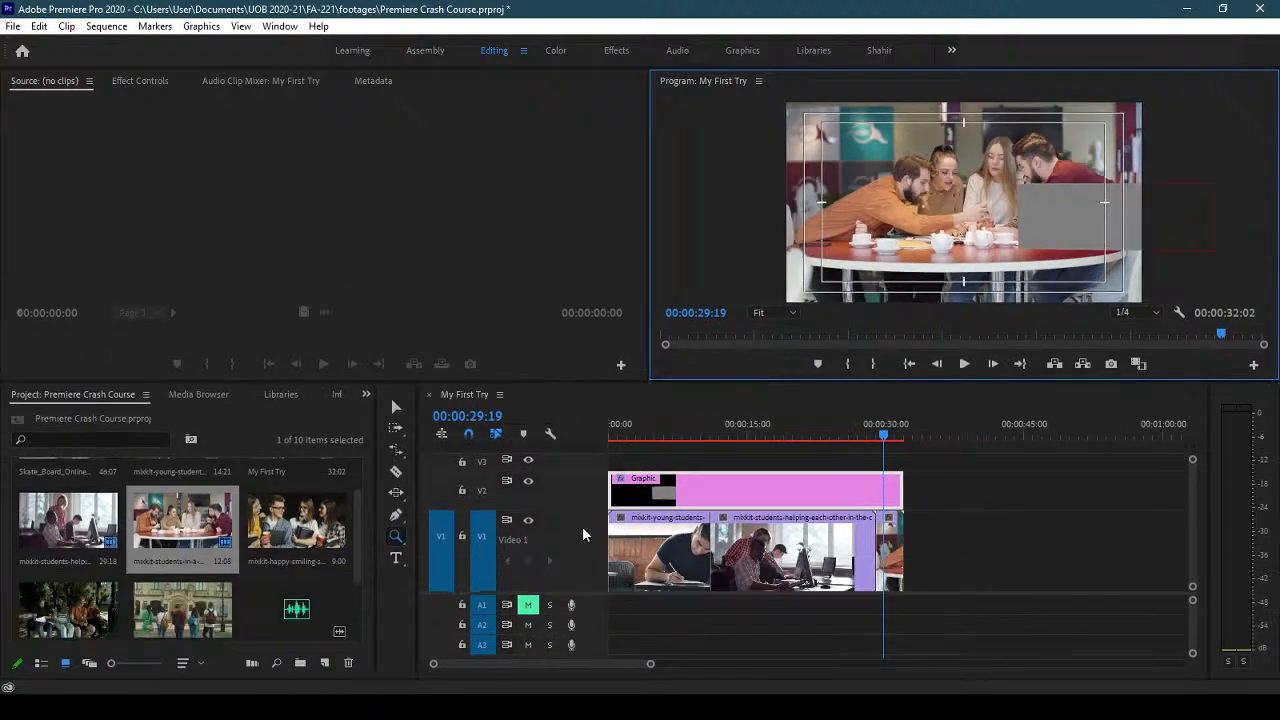
{"action": "left_click", "coordinate": [567, 593]}
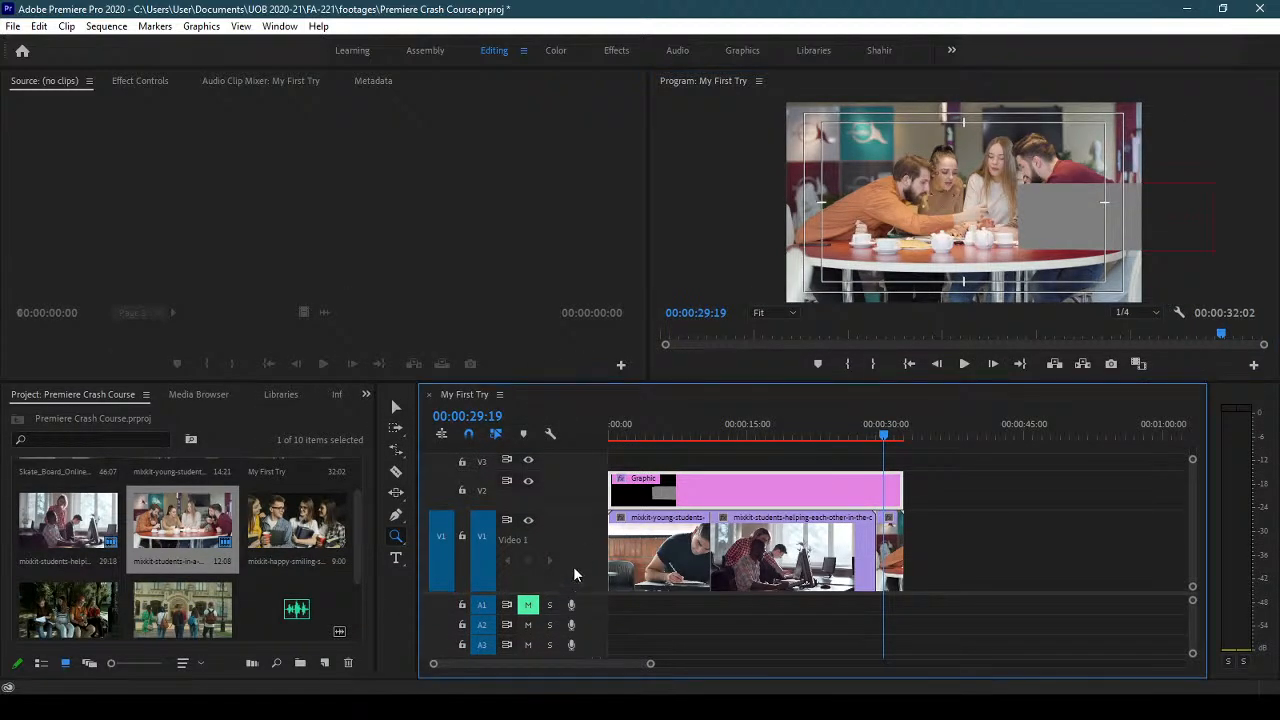
{"action": "left_click", "coordinate": [396, 558]}
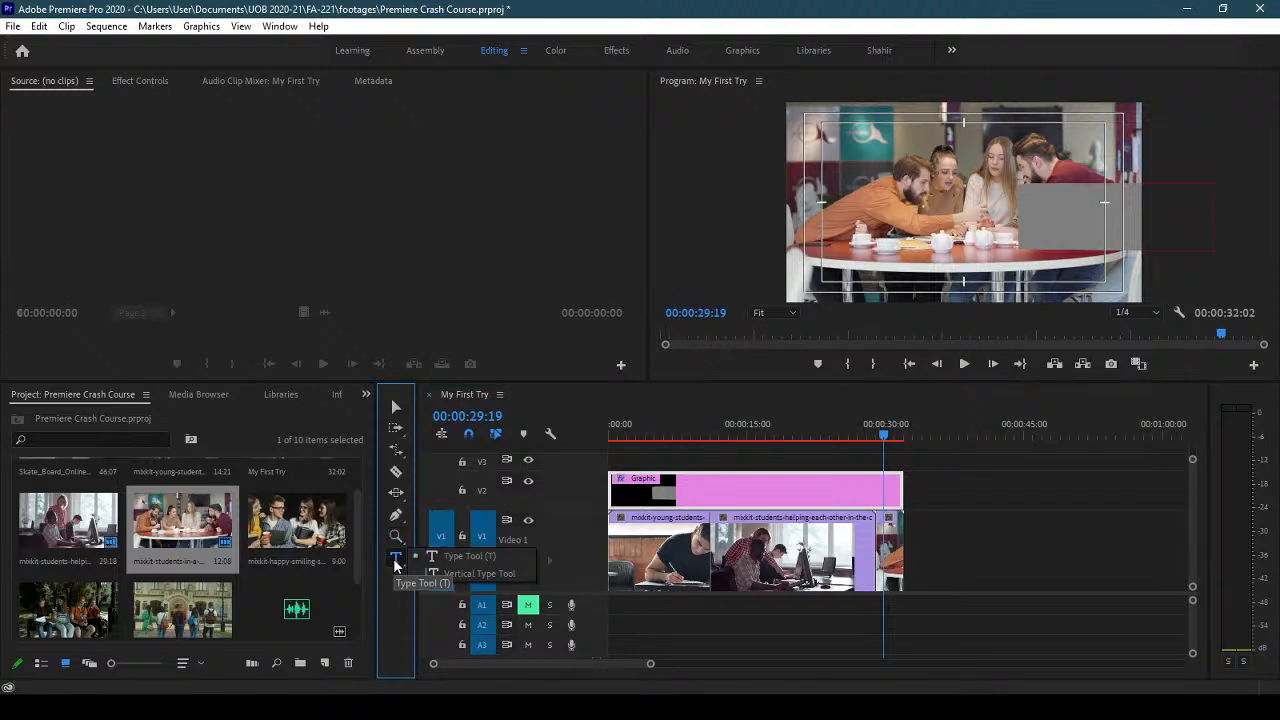
{"action": "left_click", "coordinate": [458, 558]}
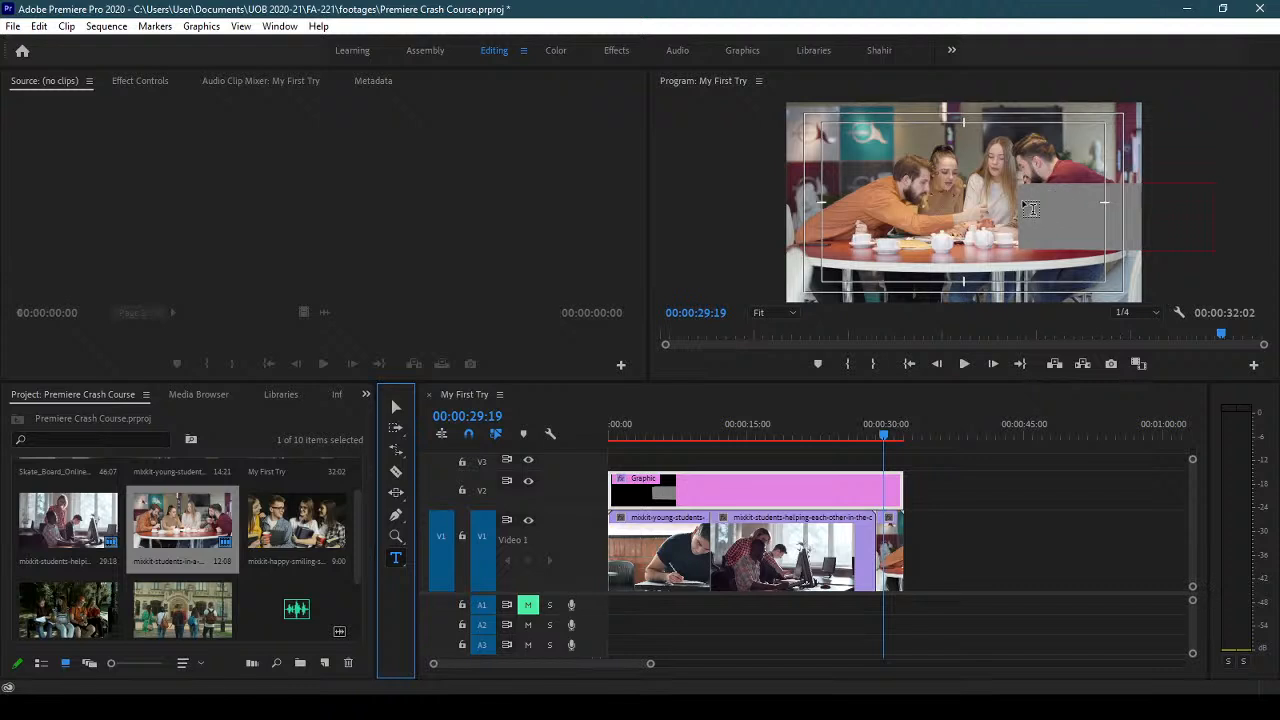
{"action": "left_click_drag", "start_coordinate": [1193, 528], "coordinate": [1193, 527]}
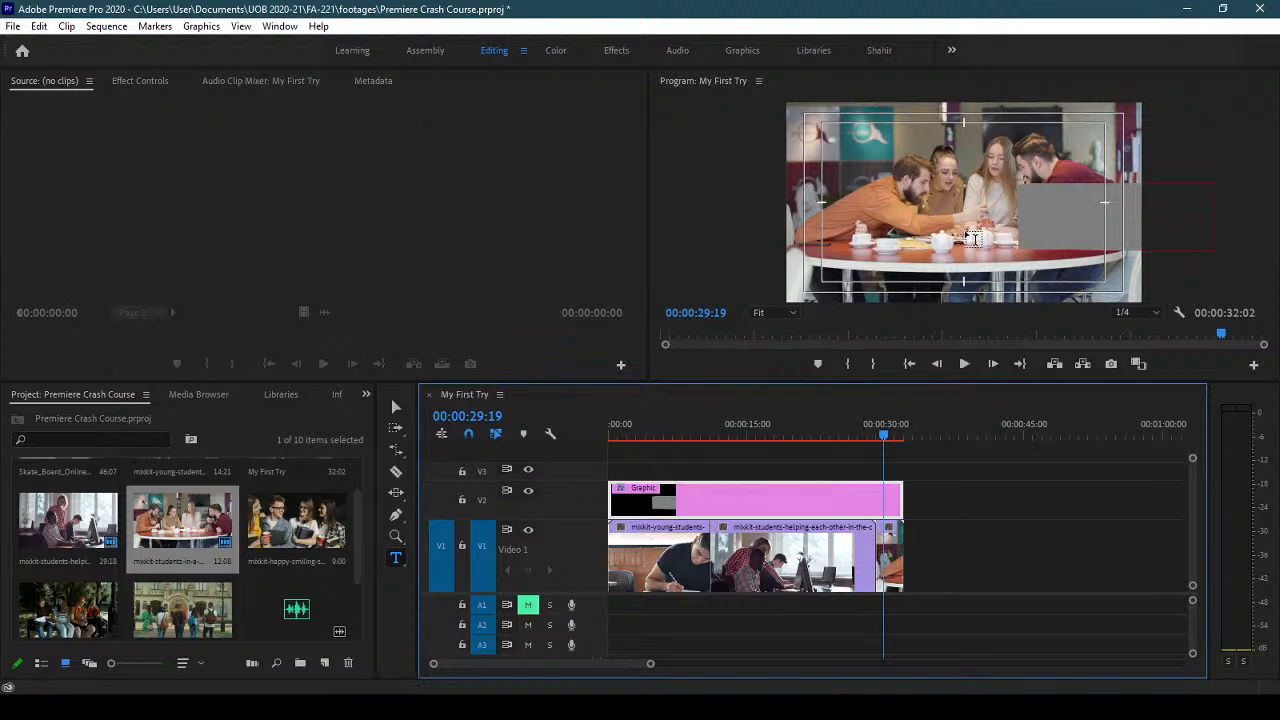
{"action": "left_click", "coordinate": [1048, 219]}
{"action": "left_click", "coordinate": [1046, 209]}
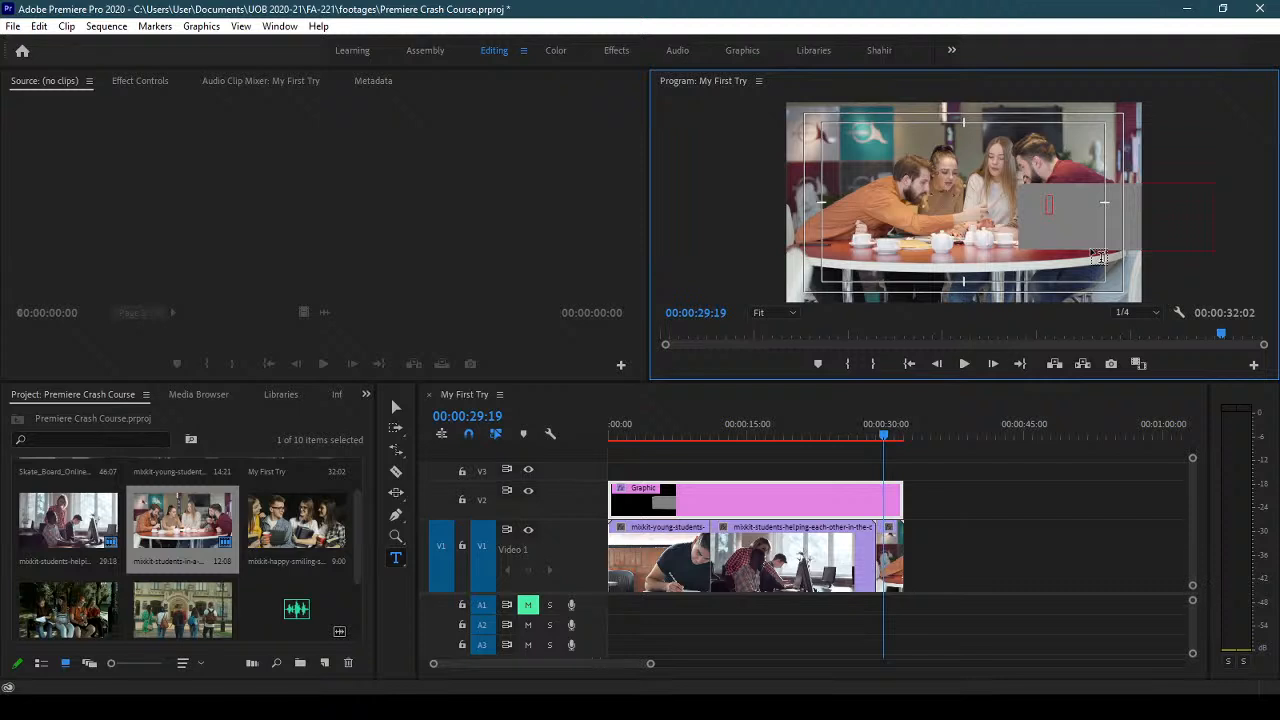
{"action": "type", "text": "HELLO THERE"}
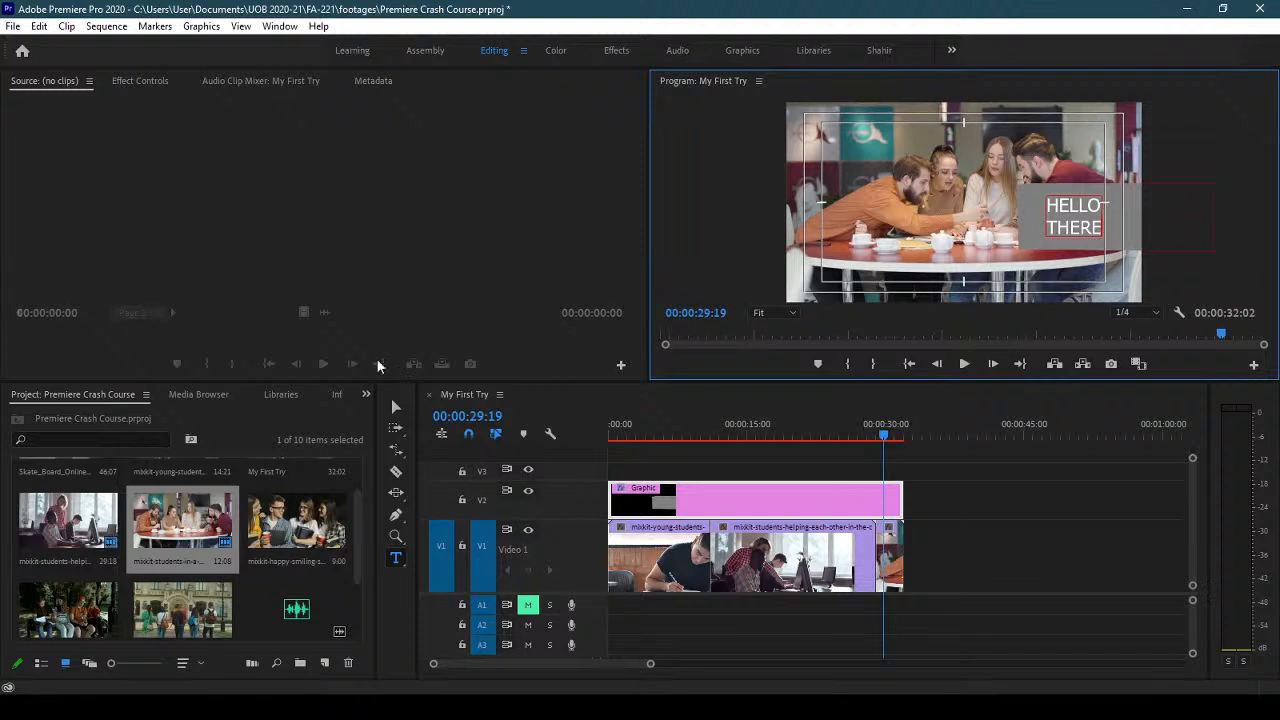
- Move the HELLO THERE text slightly left so it sits inside the visible part of the grey bar
{"action": "left_click", "coordinate": [394, 409]}
{"action": "mouse_move", "coordinate": [1071, 232]}
{"action": "left_mouse_down"}
{"action": "mouse_move", "coordinate": [1057, 231]}
{"action": "mouse_move", "coordinate": [1073, 228]}
{"action": "left_mouse_up"}
{"action": "left_click", "coordinate": [1146, 266]}
{"action": "left_click", "coordinate": [1203, 287]}
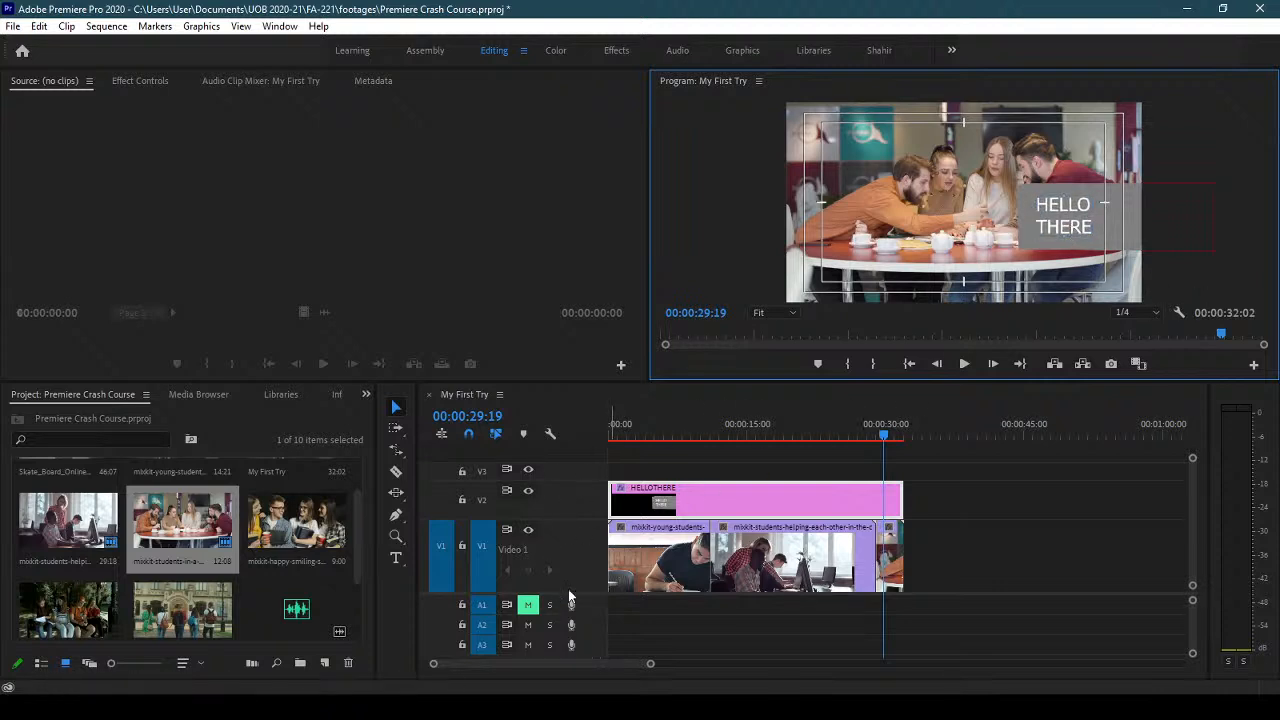
- Adjust the timeline's track layout and scrub through the sequence to check the title over the clips
{"action": "left_click_drag", "start_coordinate": [568, 593], "coordinate": [569, 572]}
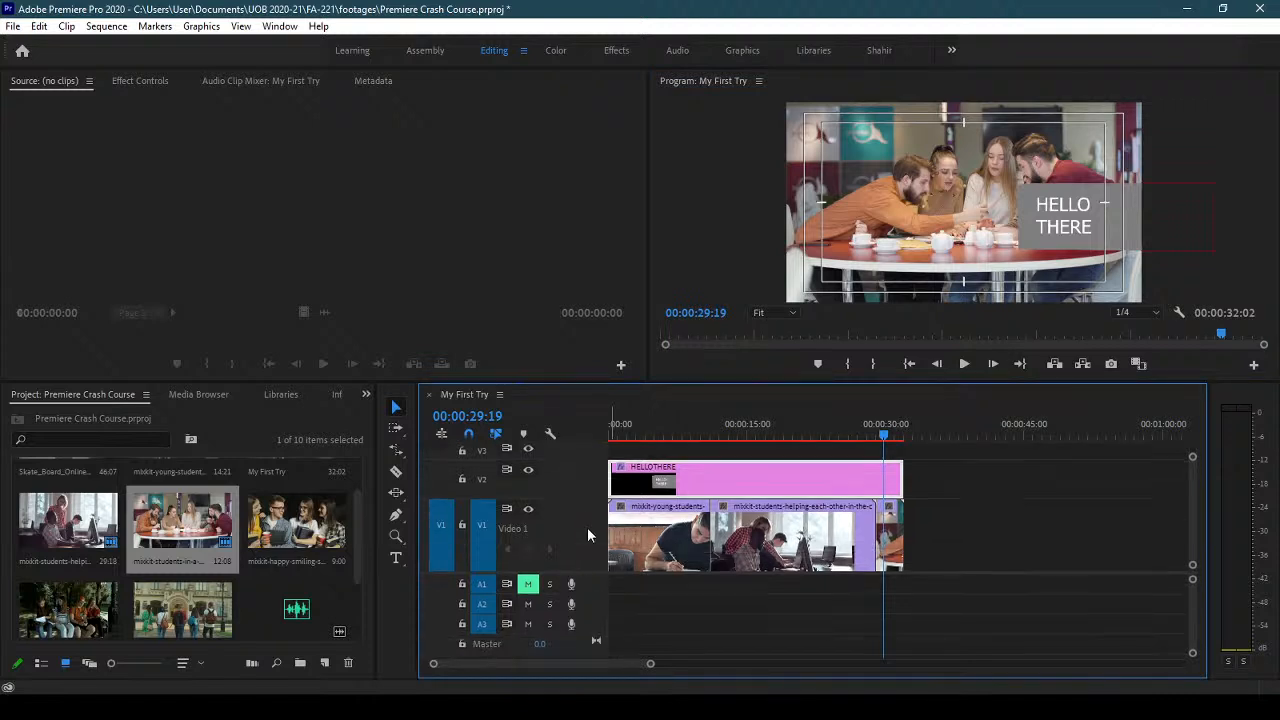
{"action": "left_click_drag", "start_coordinate": [577, 500], "coordinate": [579, 536]}
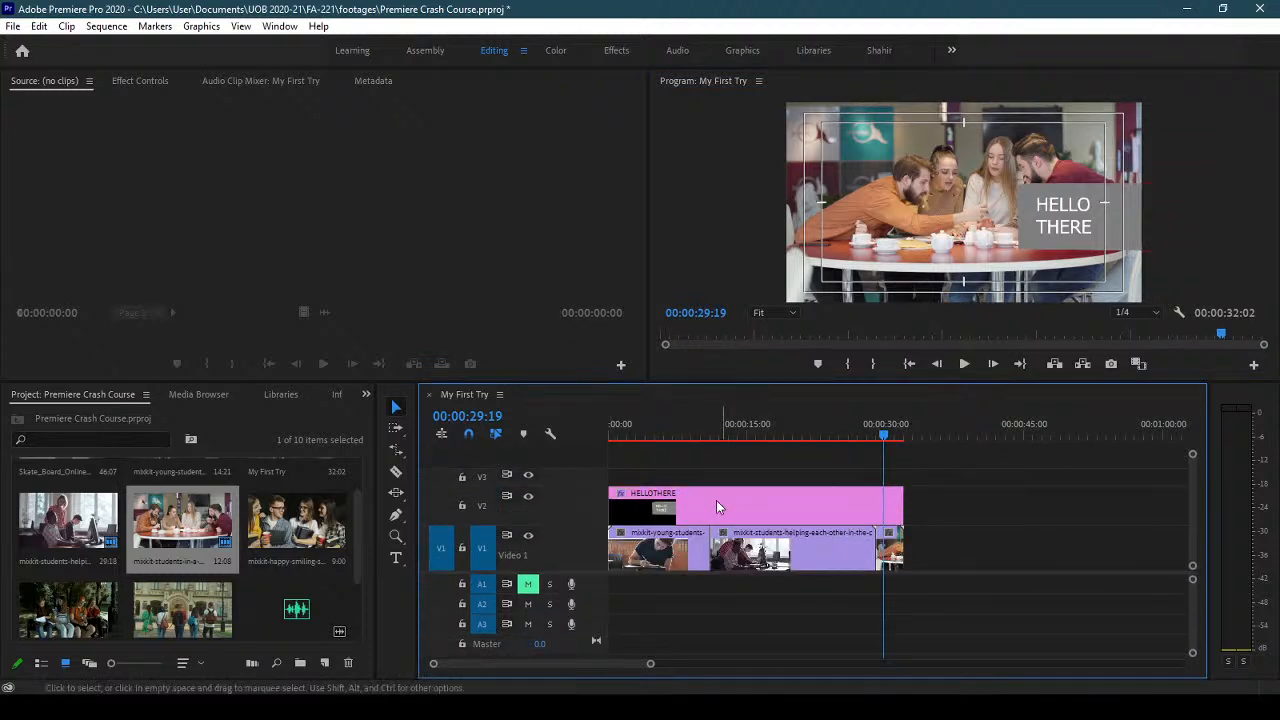
{"action": "left_click", "coordinate": [1119, 235]}
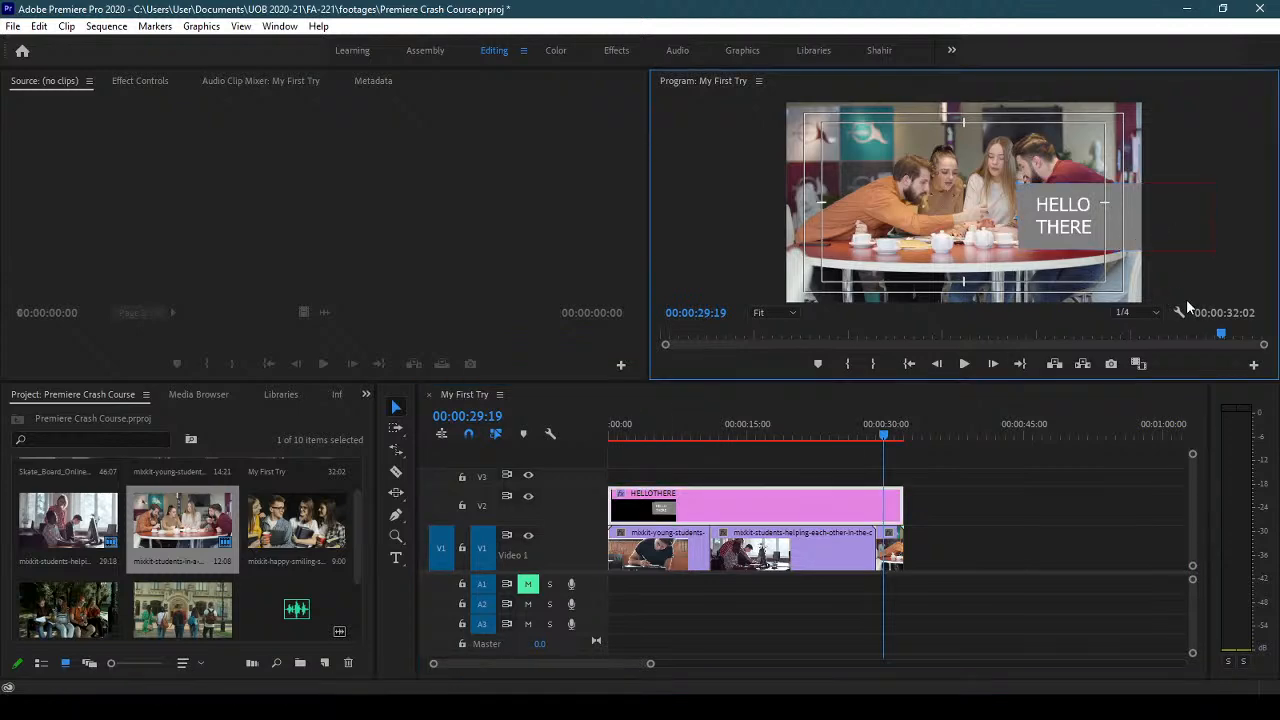
{"action": "left_click", "coordinate": [1063, 232]}
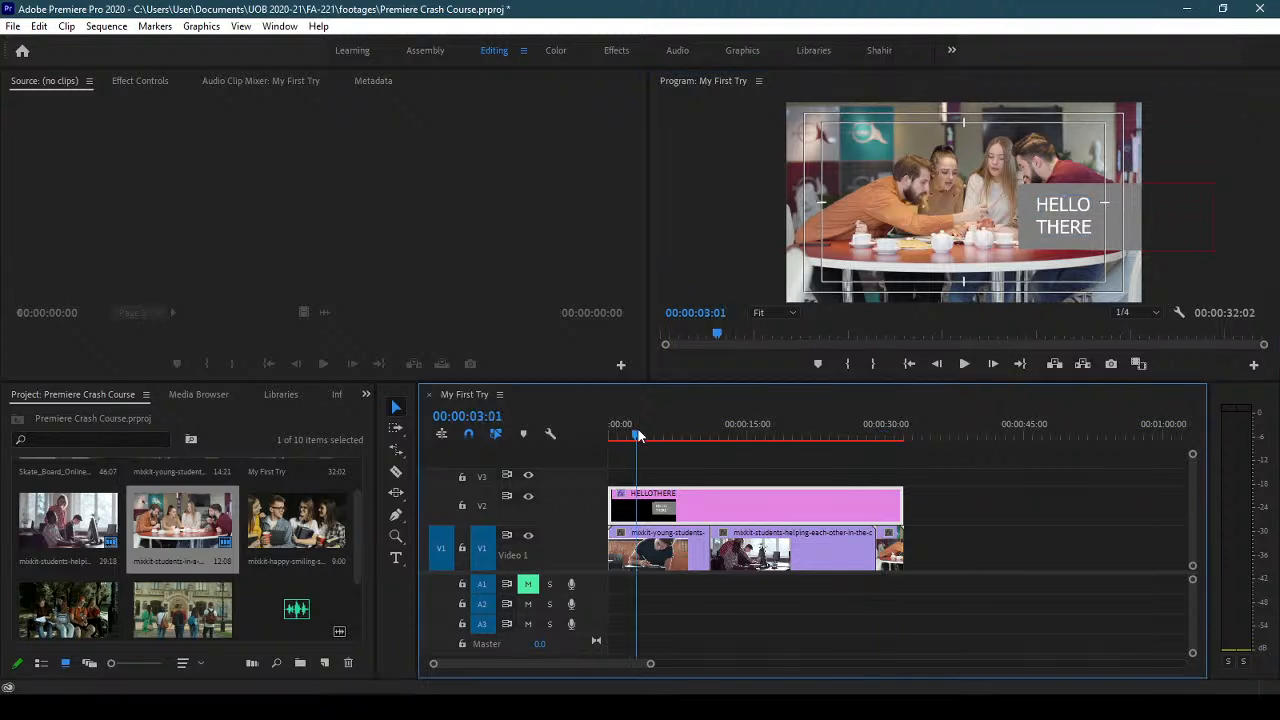
{"action": "left_click", "coordinate": [613, 436]}
{"action": "left_click_drag", "start_coordinate": [613, 436], "coordinate": [839, 449]}
- Trim the end of the second V1 clip back to about 25 seconds and render the sequence for playback
{"action": "left_click_drag", "start_coordinate": [875, 552], "coordinate": [836, 552]}
{"action": "key", "text": "Home"}
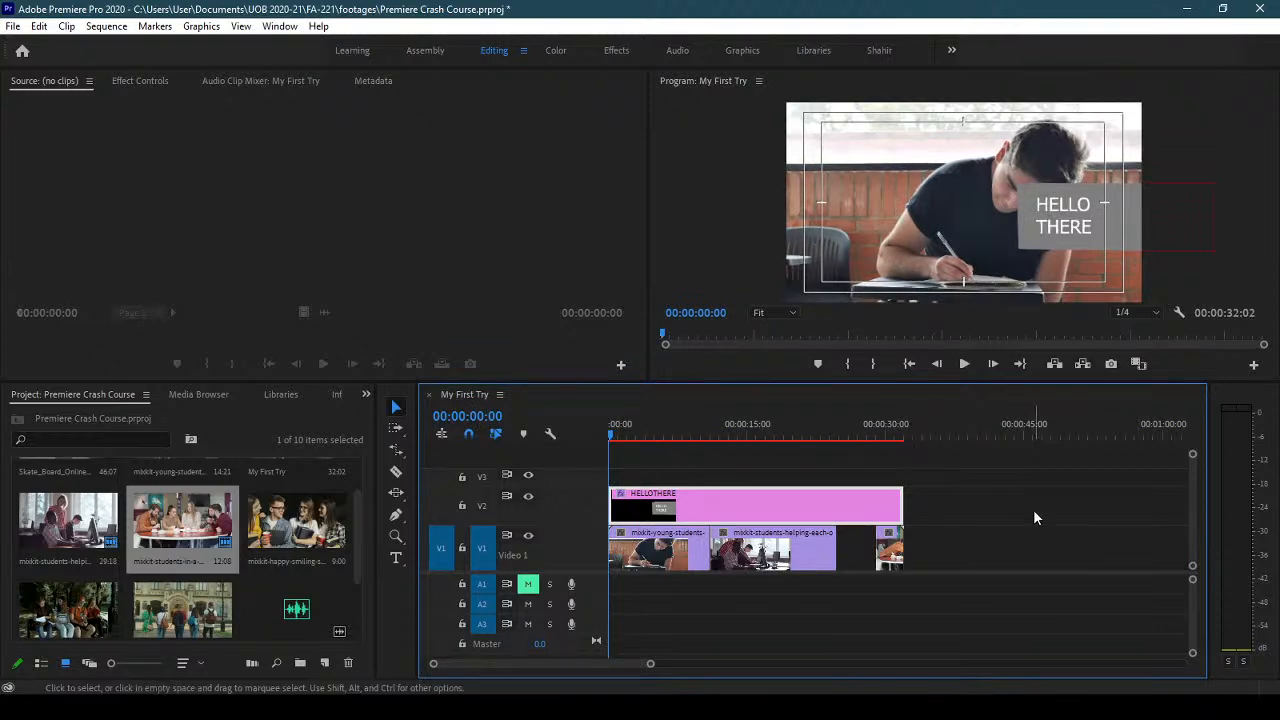
{"action": "key", "text": "Return"}
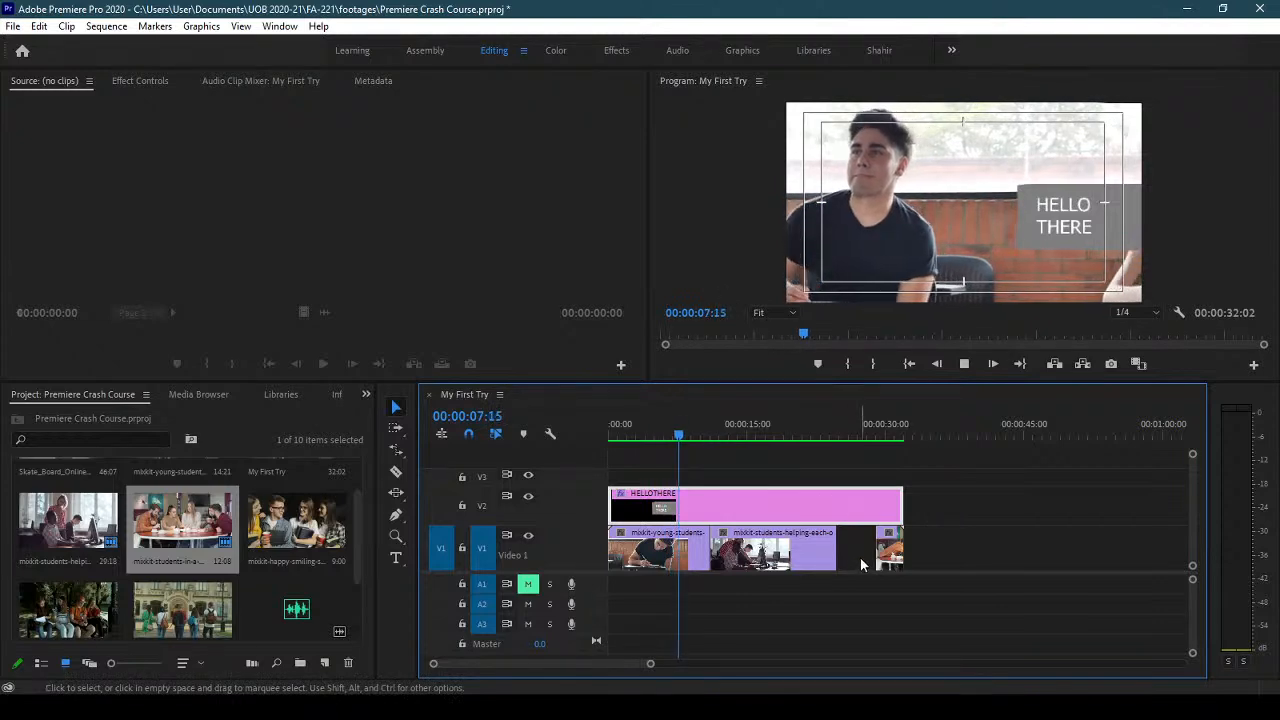
- Close the gap on V1 by extending the last clip's start to the second clip's end, and return the playhead to the start
{"action": "key", "text": "Delete"}
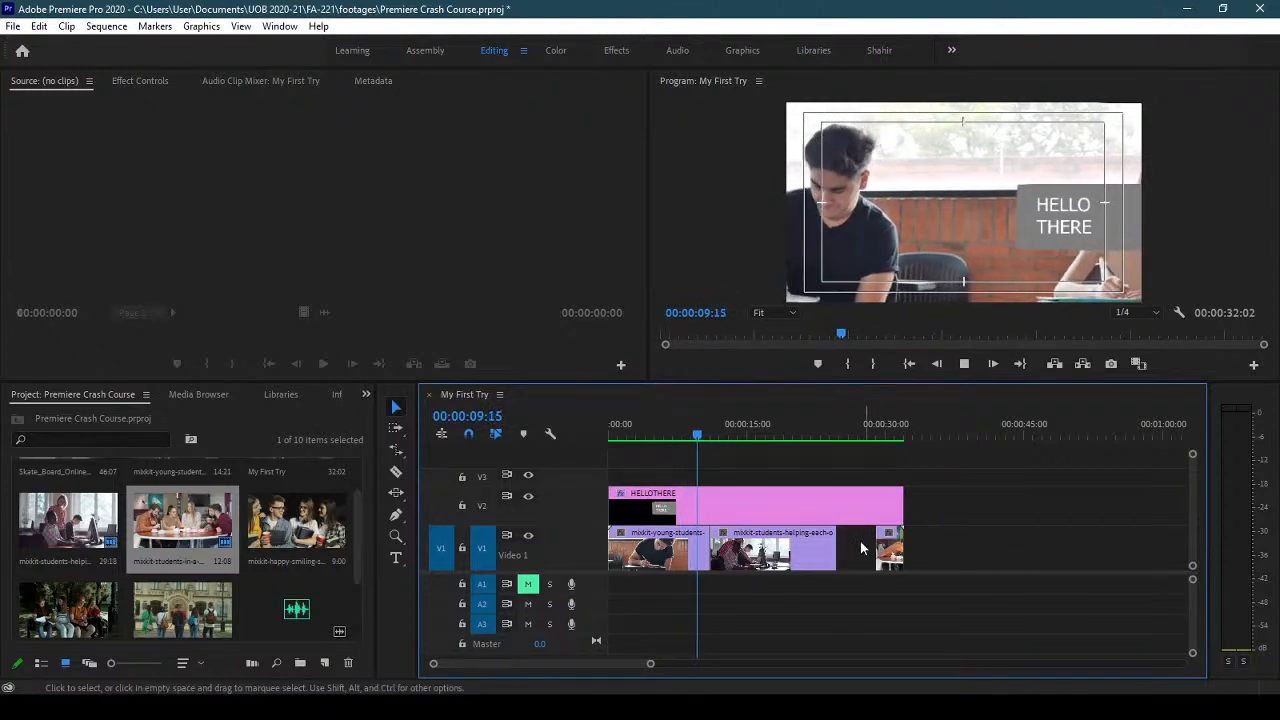
{"action": "key", "text": "ctrl+z"}
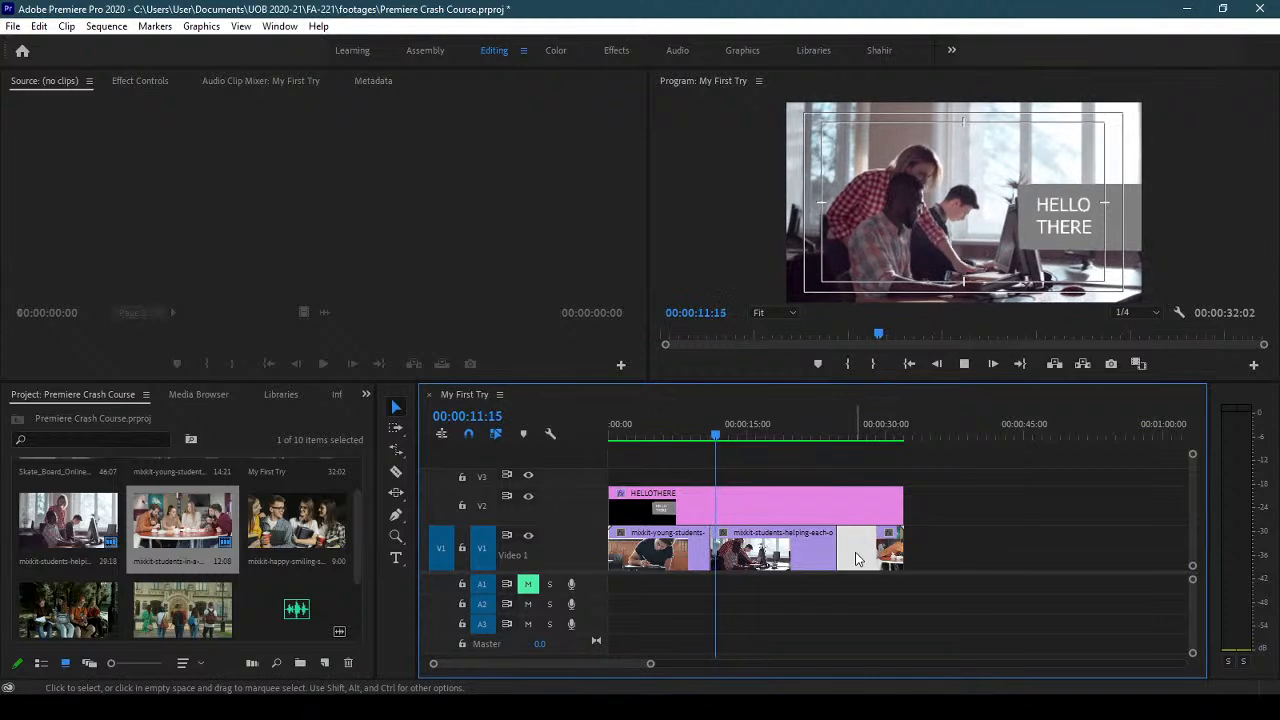
{"action": "left_click_drag", "start_coordinate": [880, 555], "coordinate": [837, 556]}
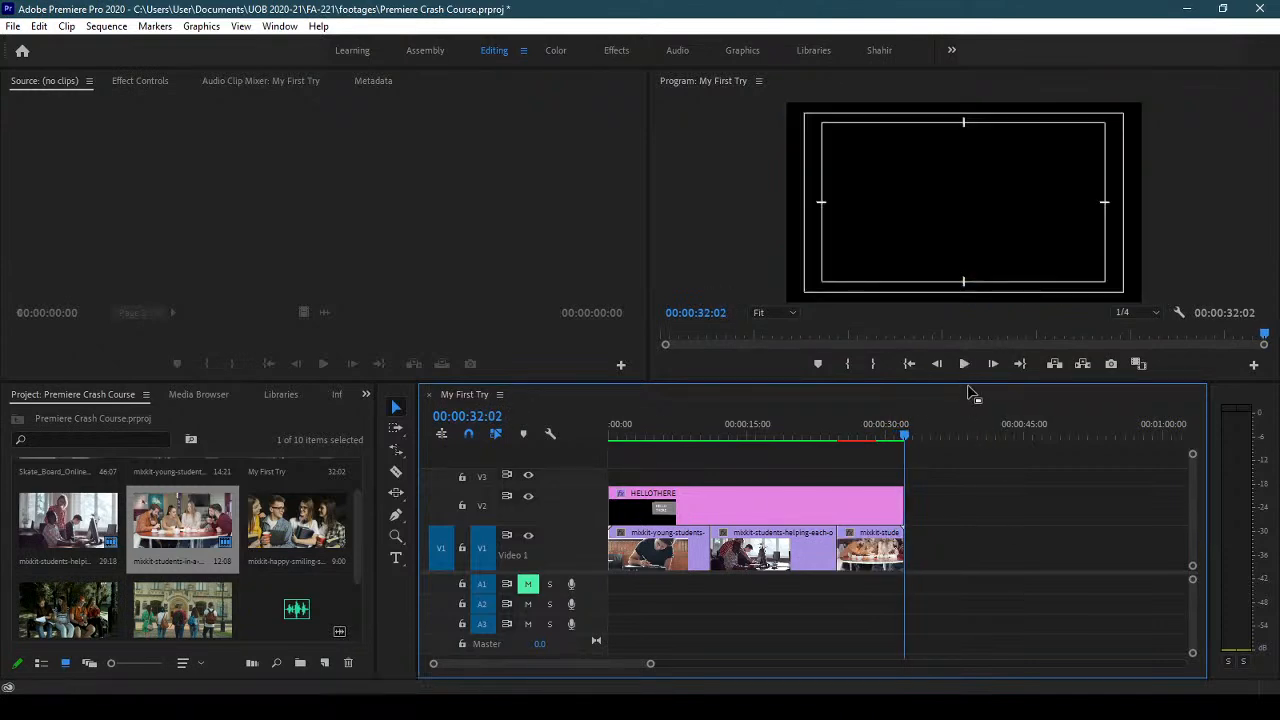
{"action": "left_click_drag", "start_coordinate": [717, 445], "coordinate": [574, 434]}
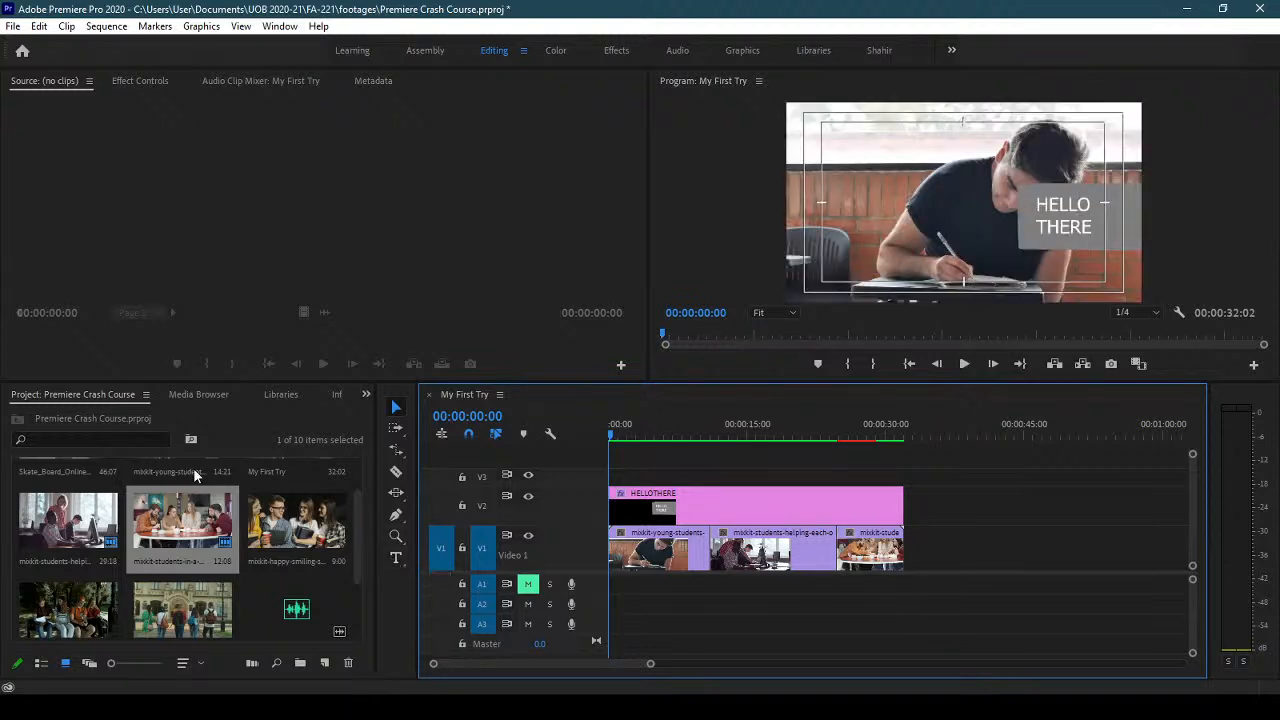
- Delete all the clips from the My First Try sequence and adjust the height of the empty track areas
{"action": "left_click_drag", "start_coordinate": [966, 483], "coordinate": [647, 597]}
{"action": "key", "text": "Delete"}
{"action": "left_click_drag", "start_coordinate": [551, 572], "coordinate": [547, 543]}
{"action": "mouse_move", "coordinate": [565, 500]}
{"action": "left_mouse_down"}
{"action": "mouse_move", "coordinate": [565, 521]}
{"action": "mouse_move", "coordinate": [563, 476]}
{"action": "mouse_move", "coordinate": [563, 495]}
{"action": "left_mouse_up"}
{"action": "left_click_drag", "start_coordinate": [583, 544], "coordinate": [583, 538]}
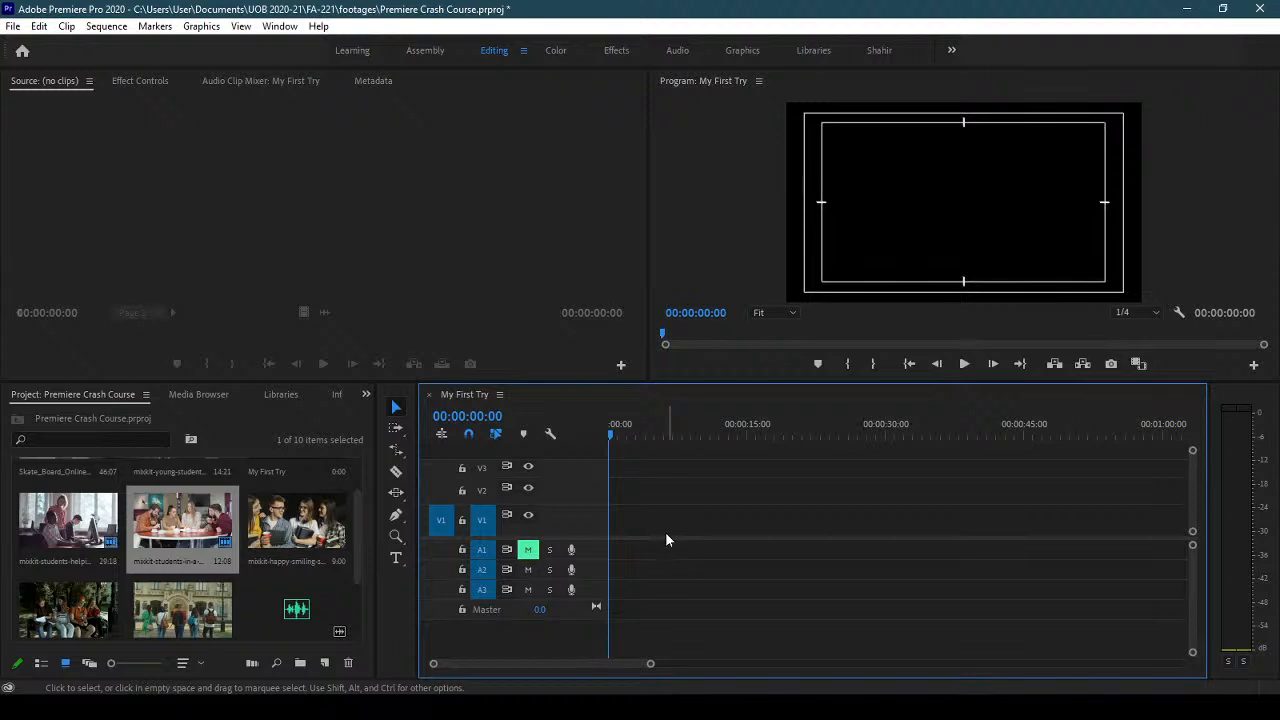
{"action": "left_click_drag", "start_coordinate": [593, 539], "coordinate": [592, 557]}
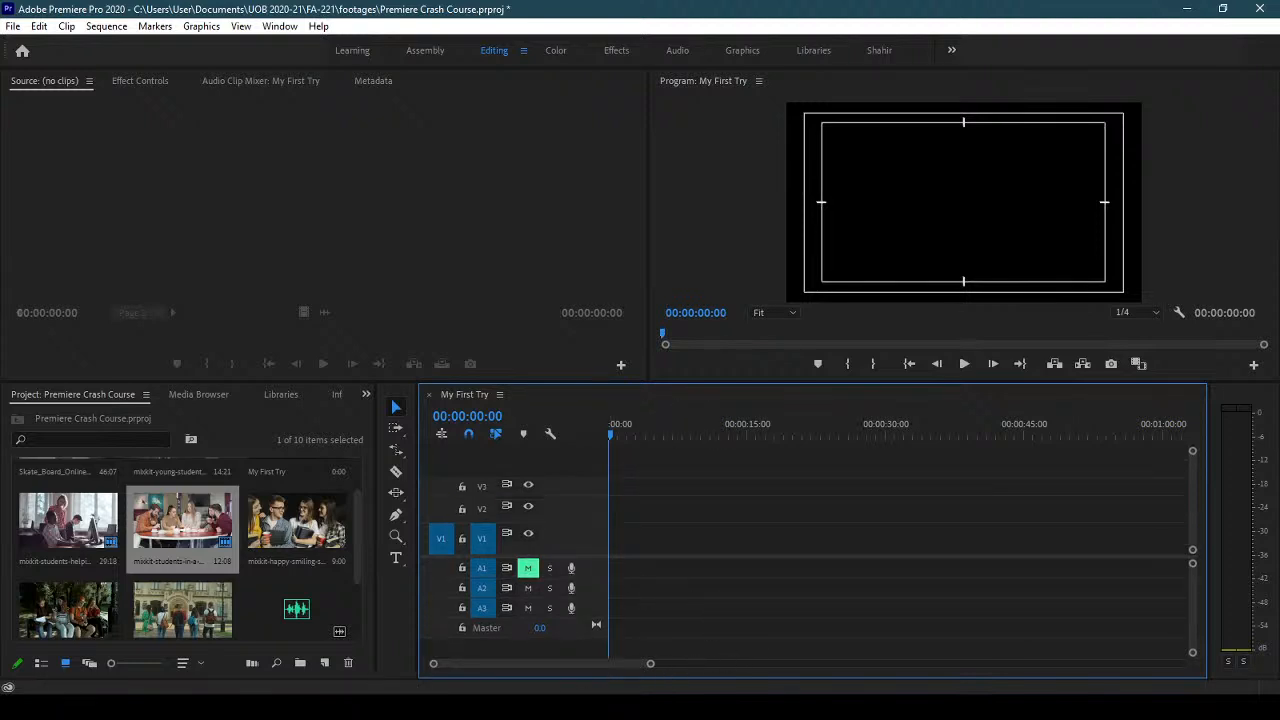
{"action": "left_click_drag", "start_coordinate": [359, 557], "coordinate": [362, 632]}
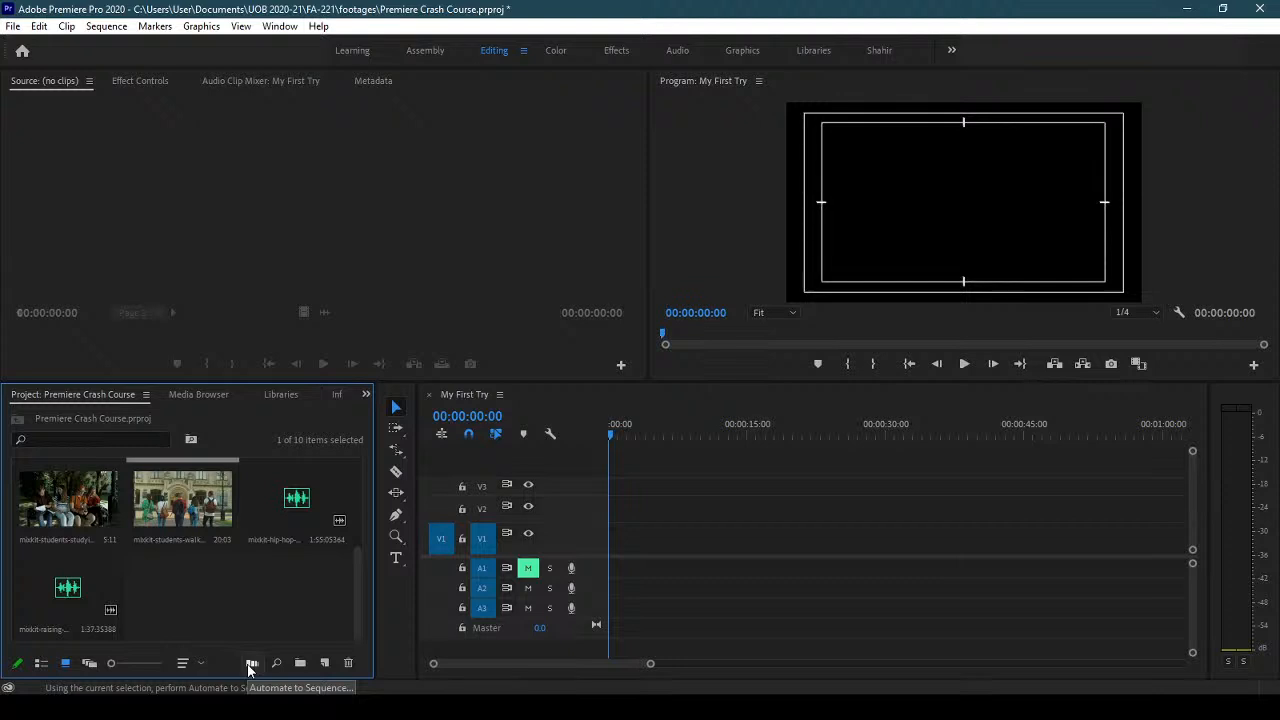
{"action": "left_click", "coordinate": [226, 597]}
{"action": "left_click_drag", "start_coordinate": [358, 618], "coordinate": [356, 557]}
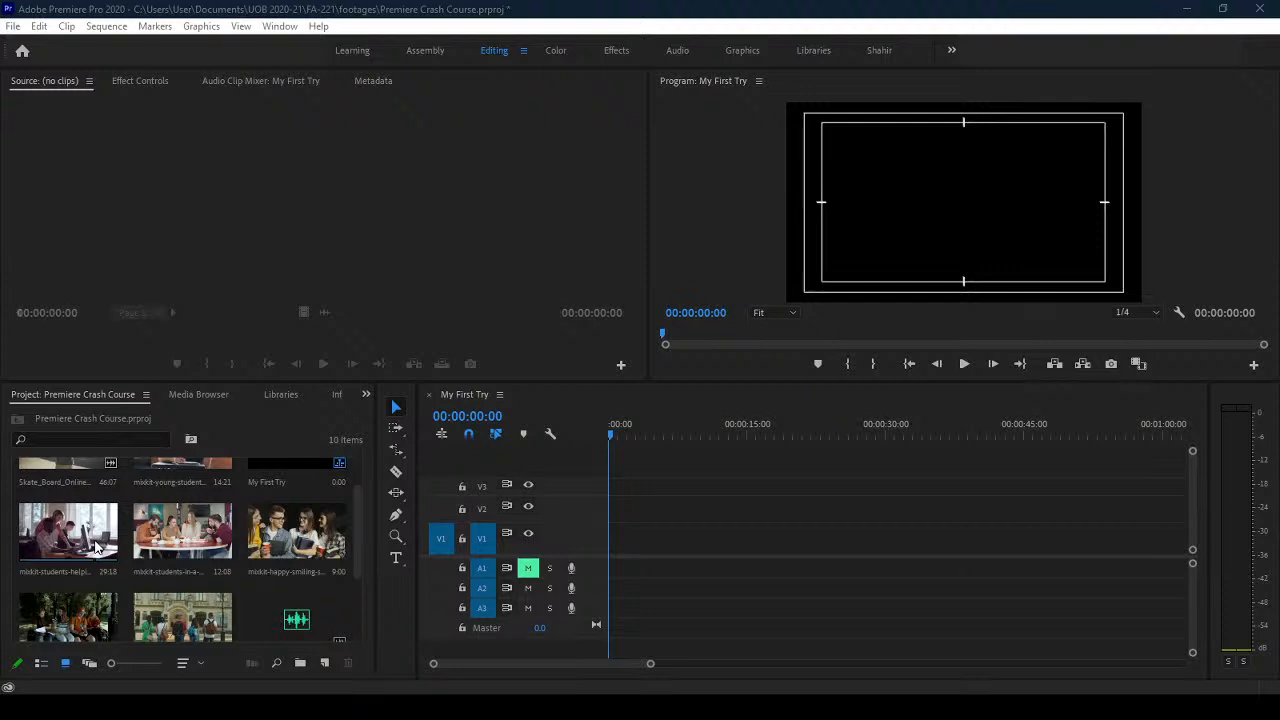
{"action": "left_click_drag", "start_coordinate": [355, 541], "coordinate": [353, 511]}
{"action": "left_click", "coordinate": [180, 500]}
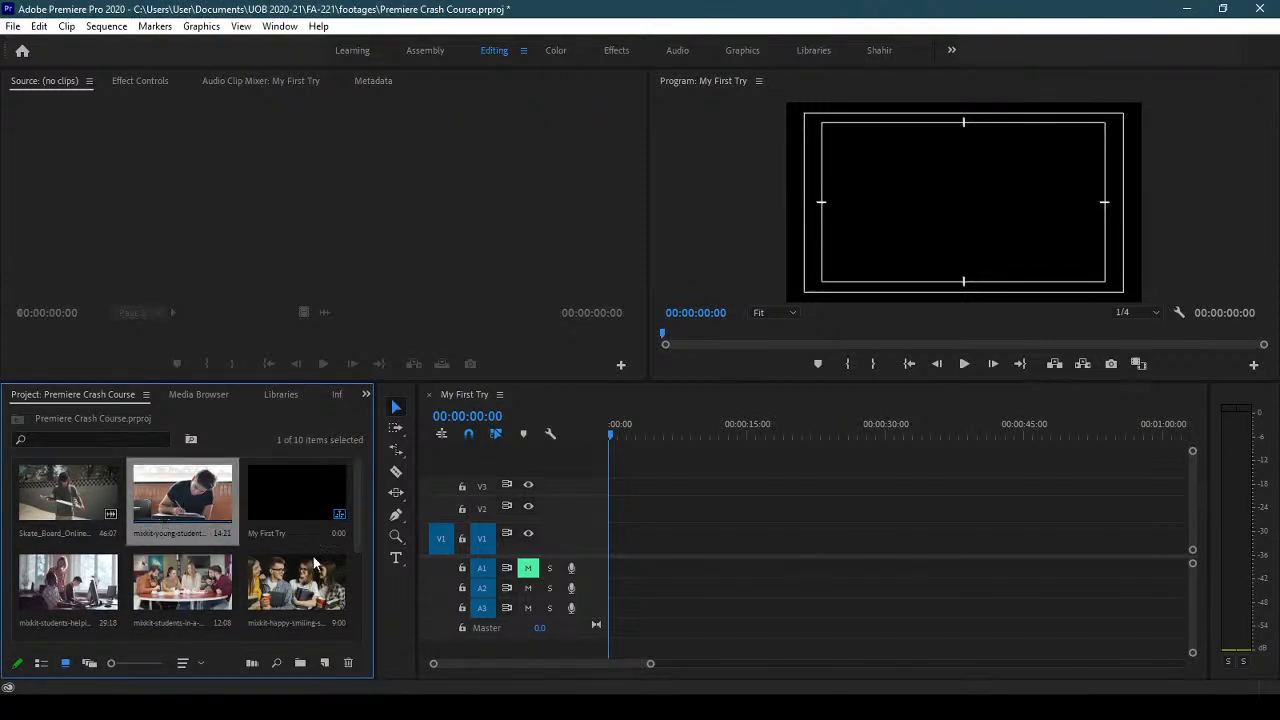
{"action": "left_click", "coordinate": [82, 590]}
{"action": "left_click", "coordinate": [190, 580], "text": "ctrl"}
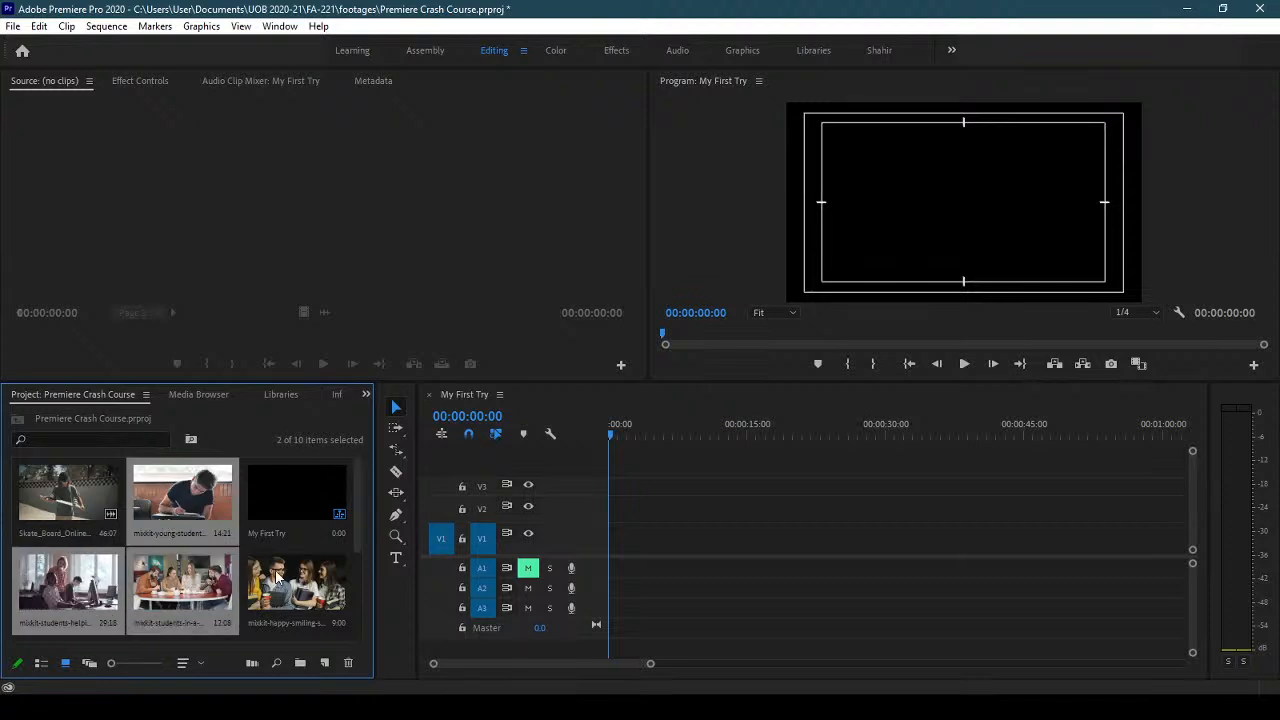
{"action": "left_click", "coordinate": [277, 578], "text": "ctrl"}
{"action": "left_click_drag", "start_coordinate": [364, 526], "coordinate": [357, 600]}
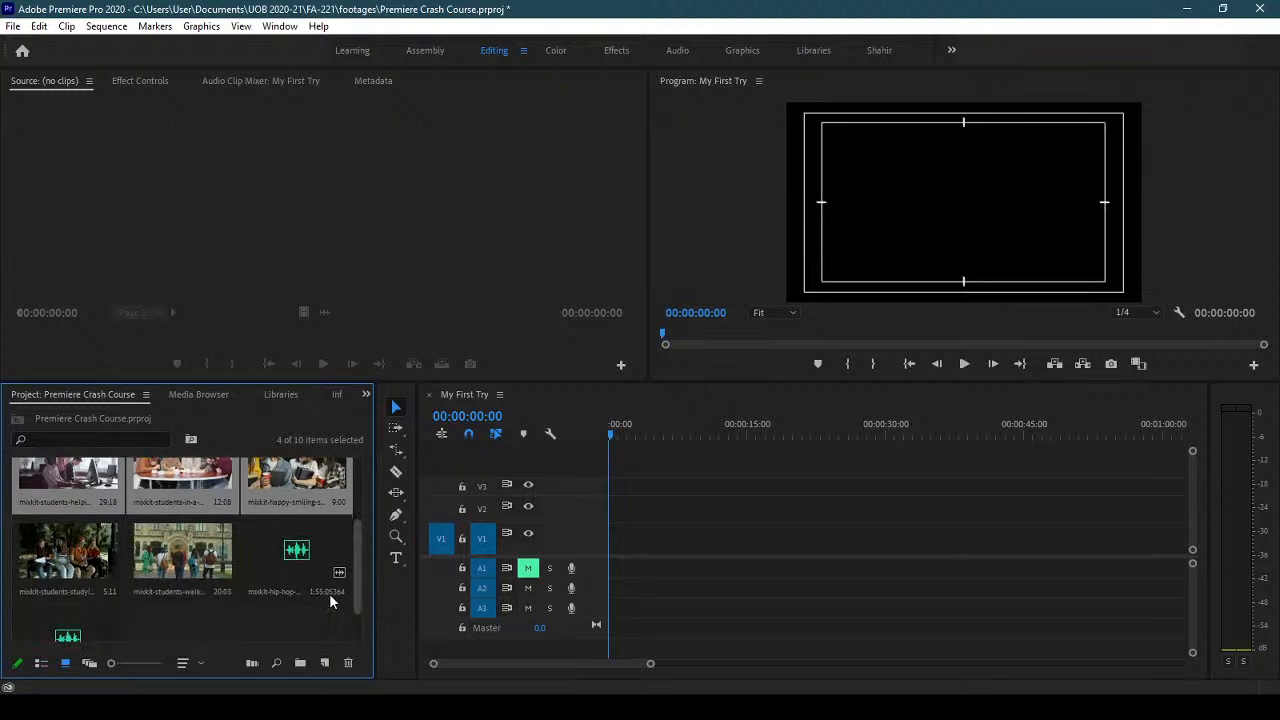
{"action": "left_click", "coordinate": [67, 552], "text": "ctrl"}
{"action": "left_click", "coordinate": [160, 552], "text": "ctrl"}
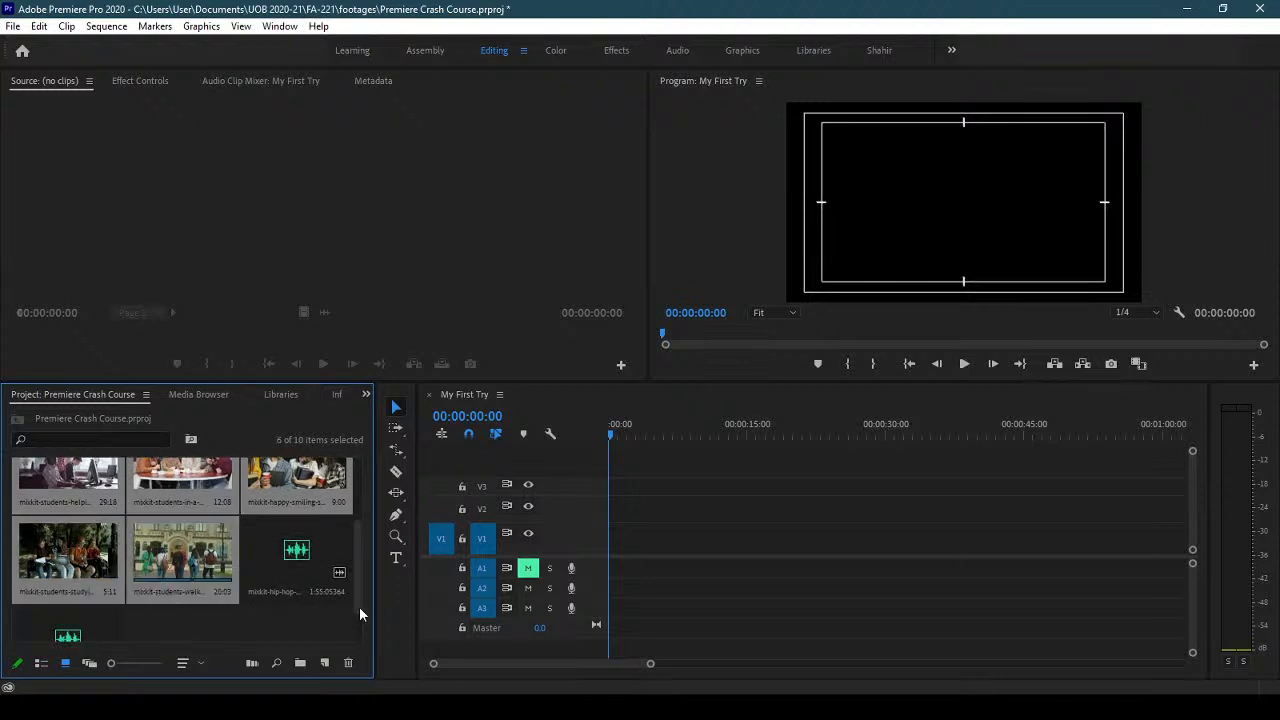
{"action": "left_click", "coordinate": [252, 665]}
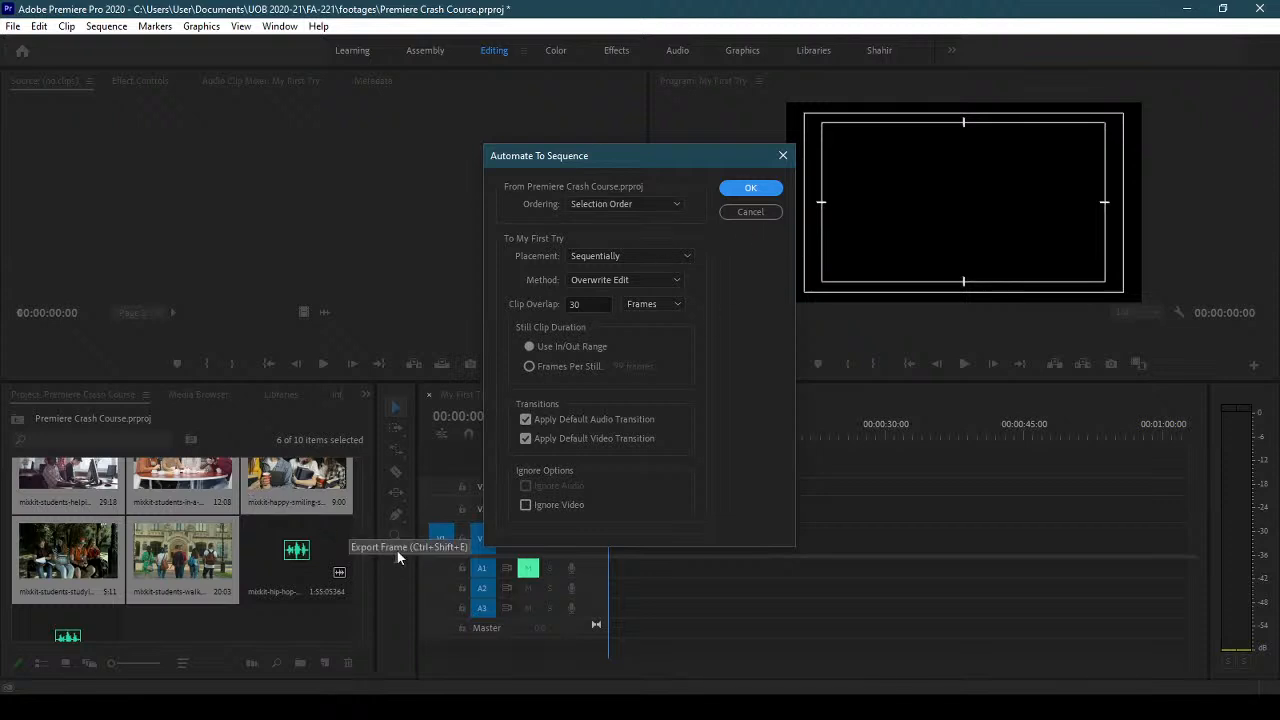
{"action": "left_click", "coordinate": [775, 212]}
- Select the six mixkit student videos in a custom order, starting with the young student clip, and open Automate to Sequence
{"action": "left_click_drag", "start_coordinate": [360, 545], "coordinate": [357, 485]}
{"action": "left_click", "coordinate": [100, 497]}
{"action": "left_click", "coordinate": [176, 476]}
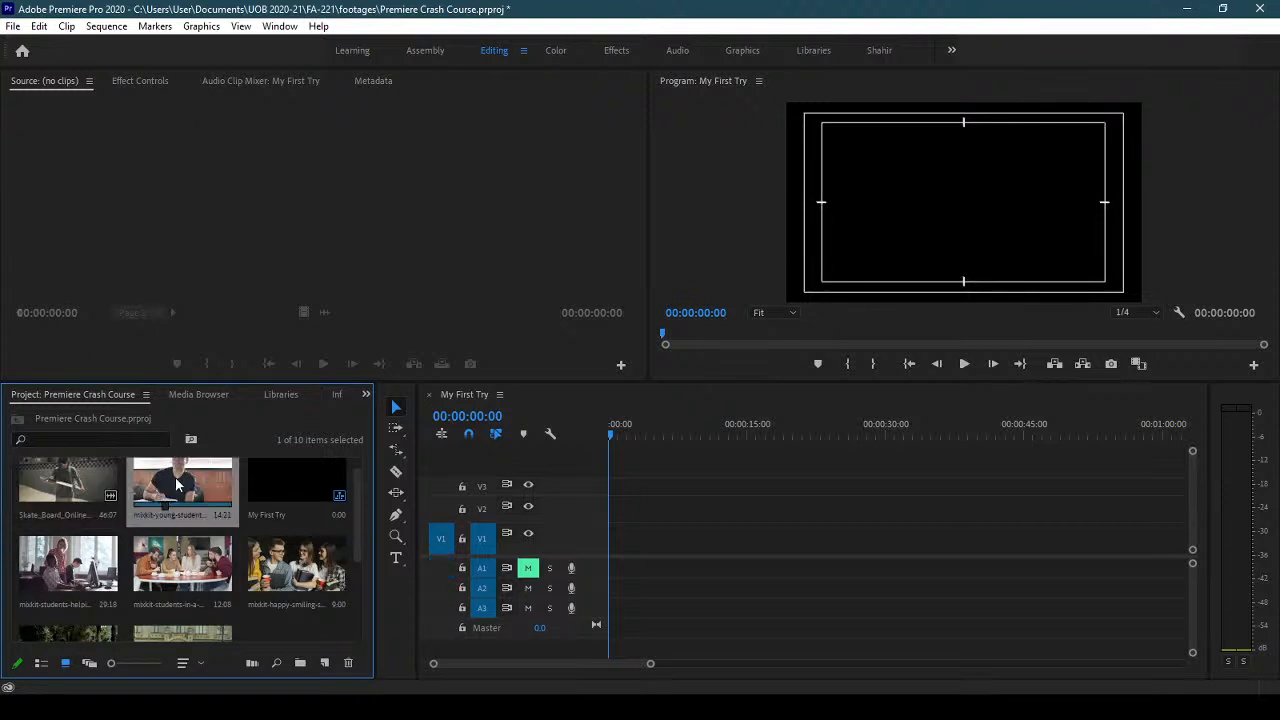
{"action": "left_click", "coordinate": [298, 573], "text": "ctrl"}
{"action": "left_click", "coordinate": [68, 563], "text": "ctrl"}
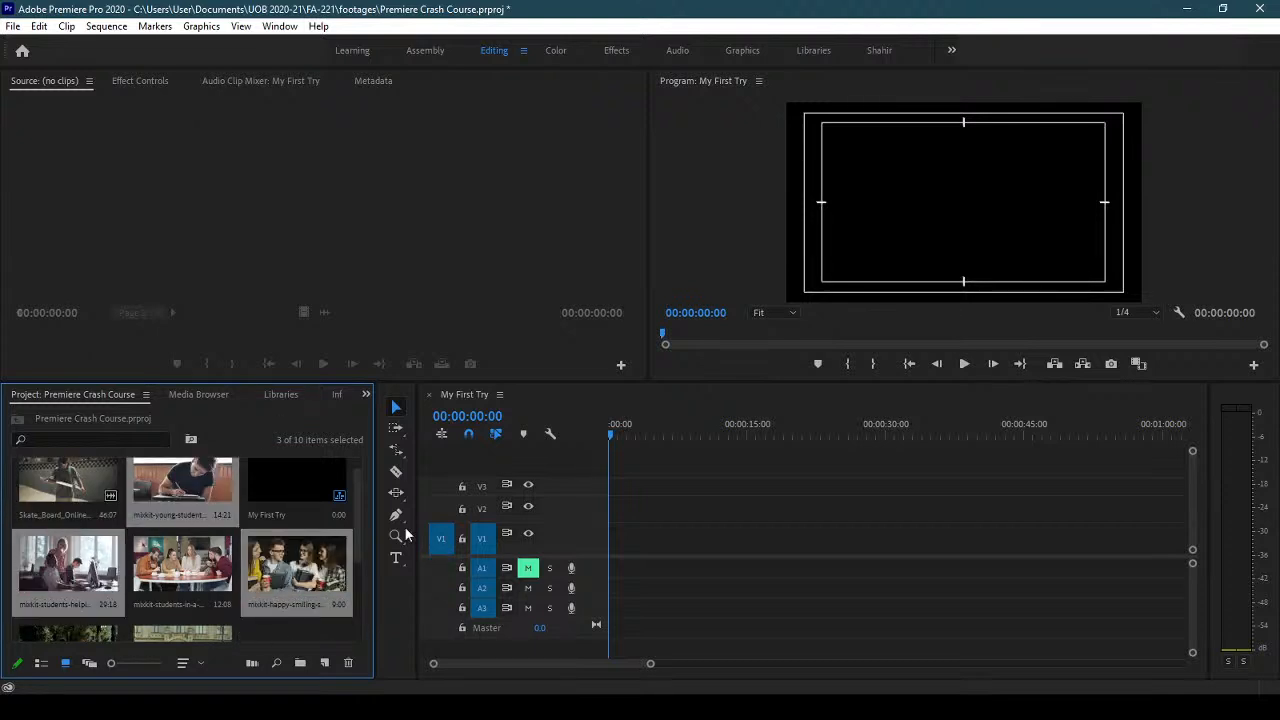
{"action": "scroll", "coordinate": [357, 527], "scroll_direction": "down", "scroll_amount": 2}
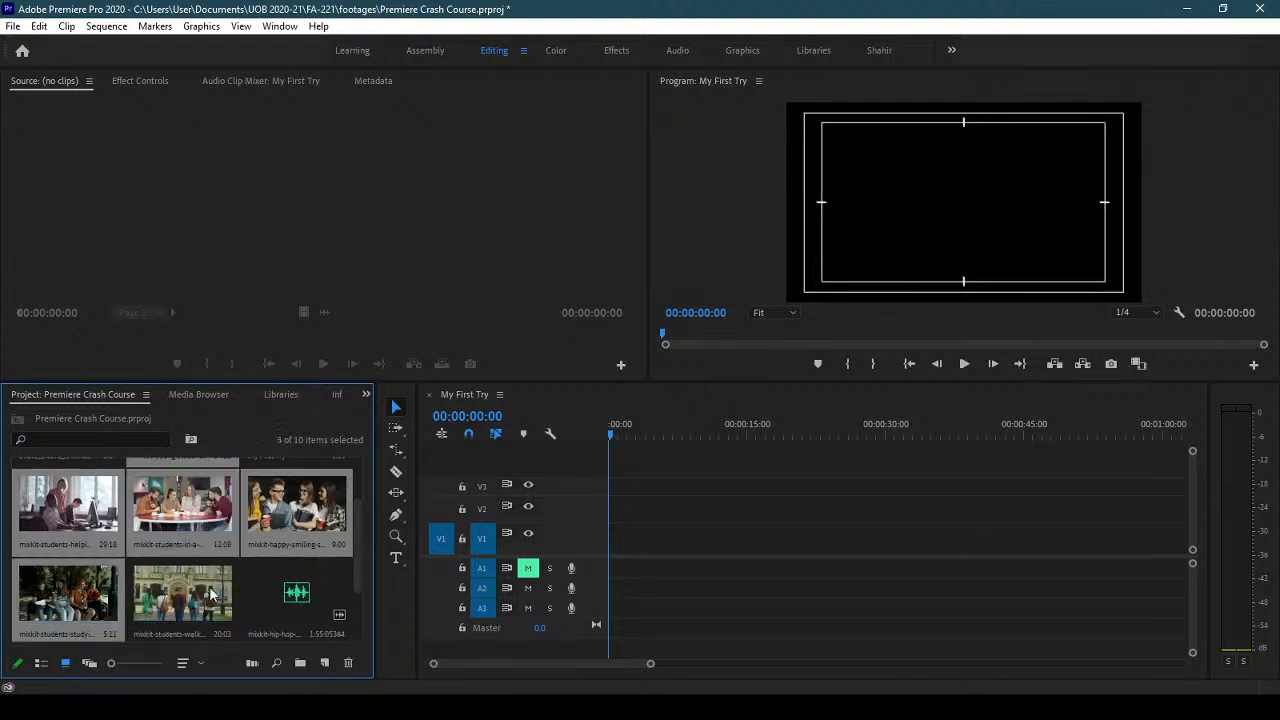
{"action": "left_click", "coordinate": [172, 598], "text": "shift"}
{"action": "mouse_move", "coordinate": [360, 568]}
{"action": "left_mouse_down"}
{"action": "mouse_move", "coordinate": [370, 522]}
{"action": "mouse_move", "coordinate": [370, 580]}
{"action": "left_mouse_up"}
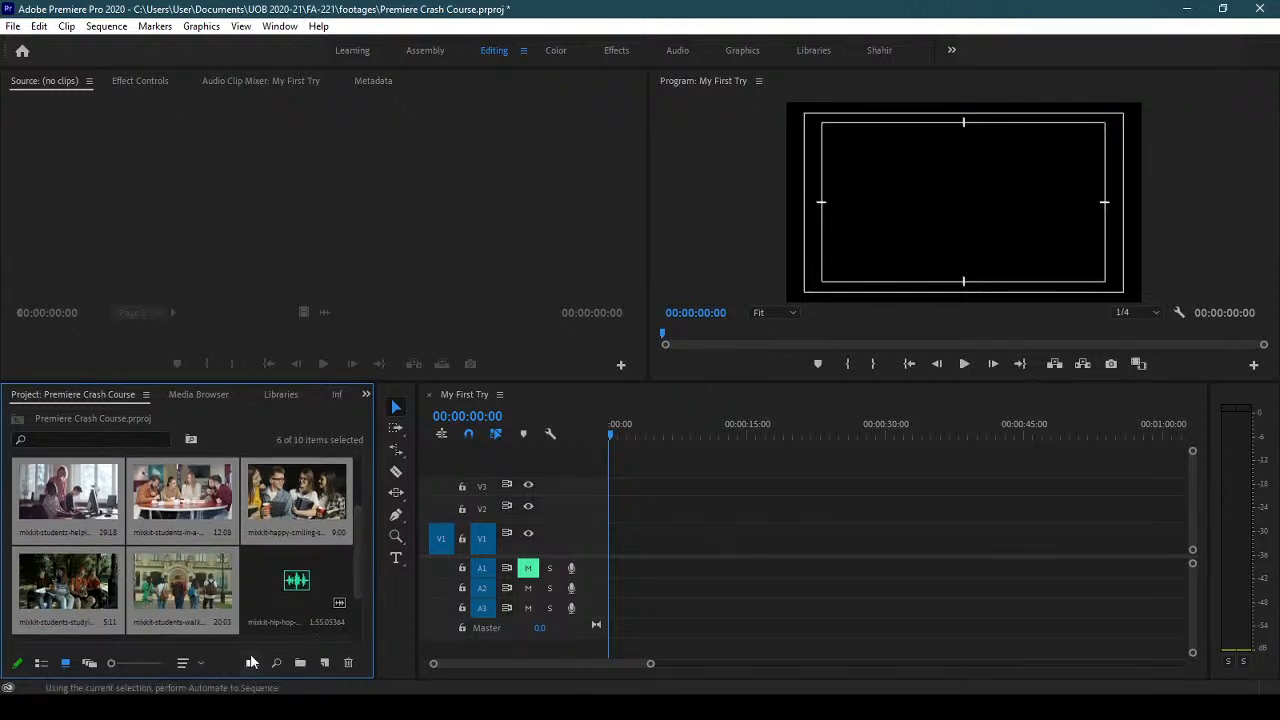
{"action": "left_click", "coordinate": [251, 663]}
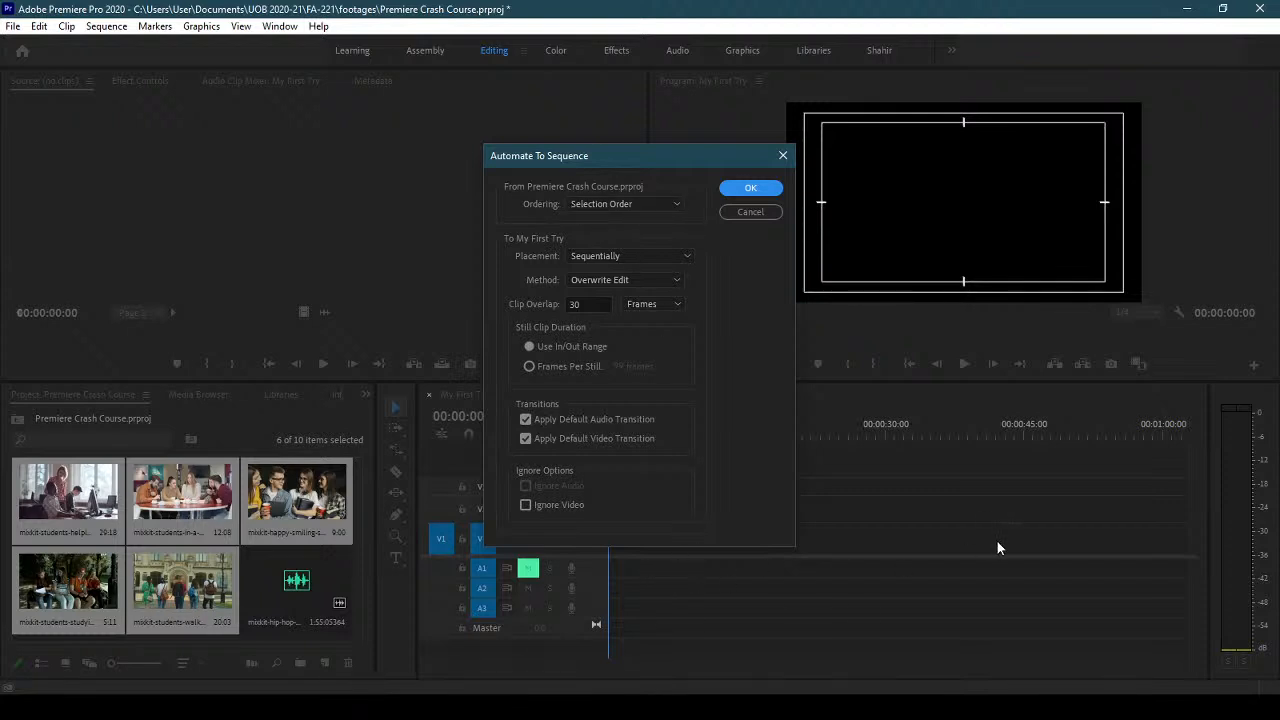
- Examine the ordering and placement choices for Automate to Sequence, keeping Selection Order and Sequentially
{"action": "left_click", "coordinate": [613, 203]}
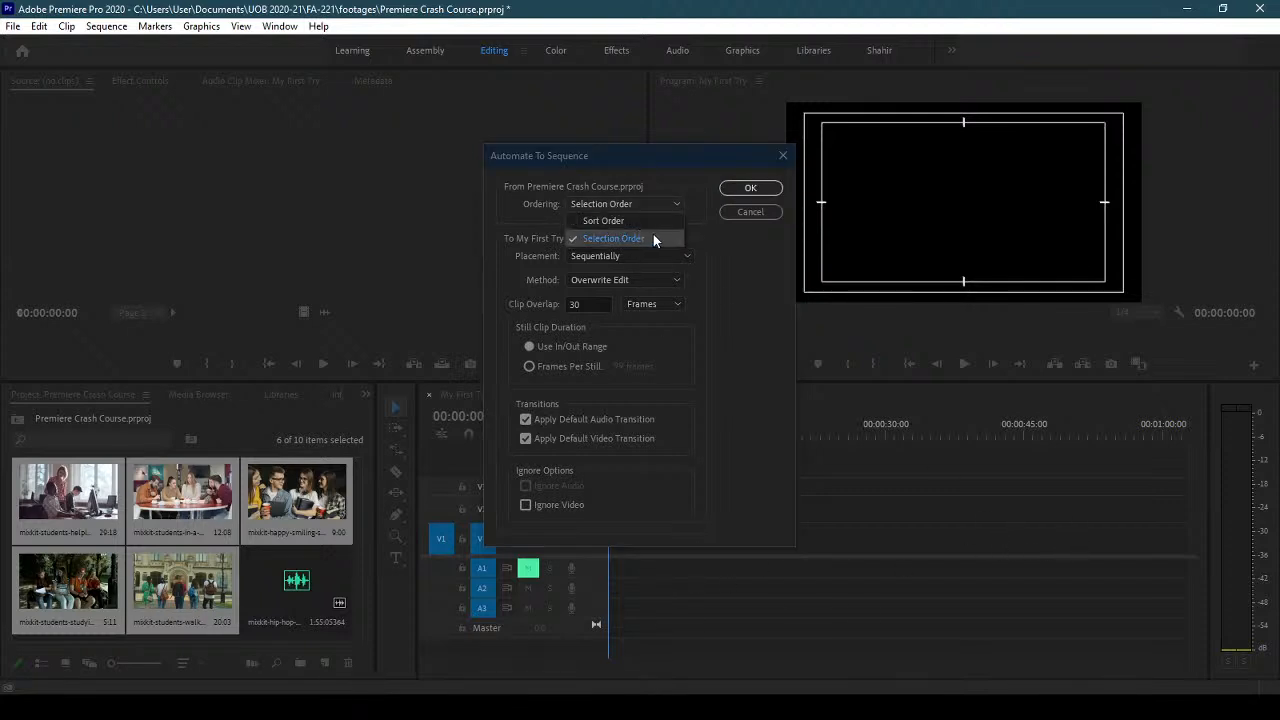
{"action": "left_click", "coordinate": [764, 270]}
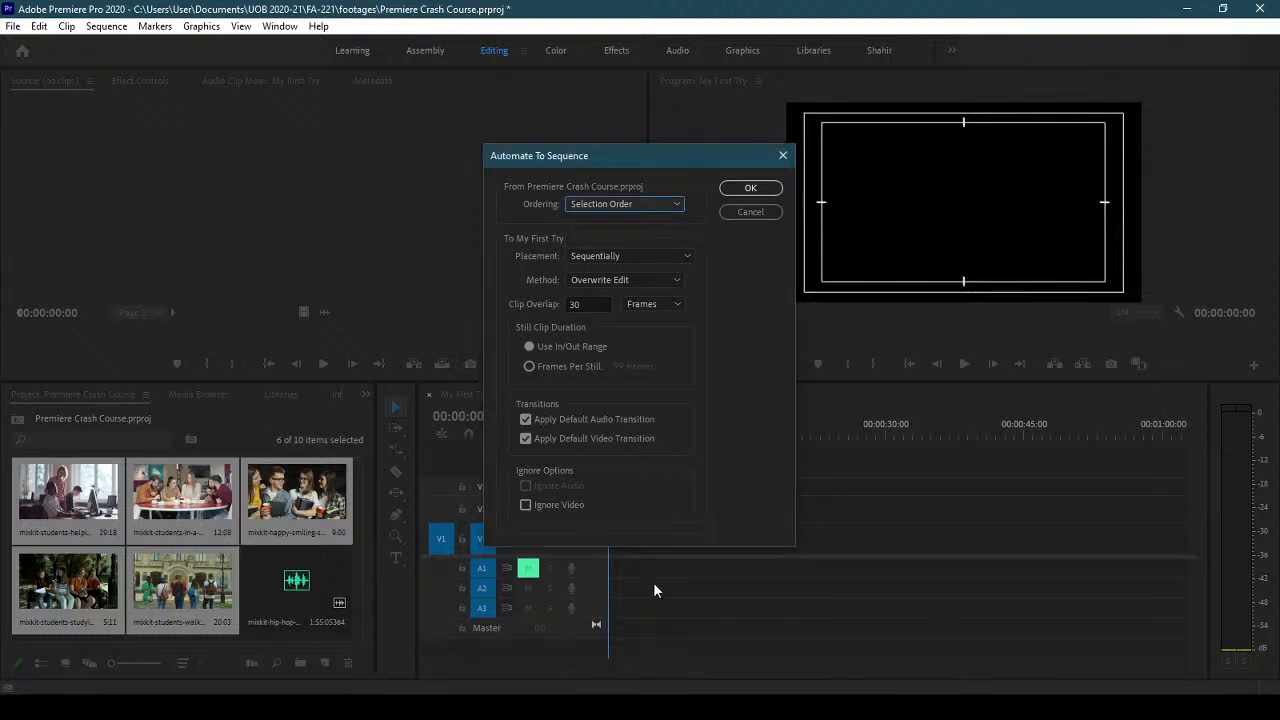
{"action": "left_click", "coordinate": [613, 204]}
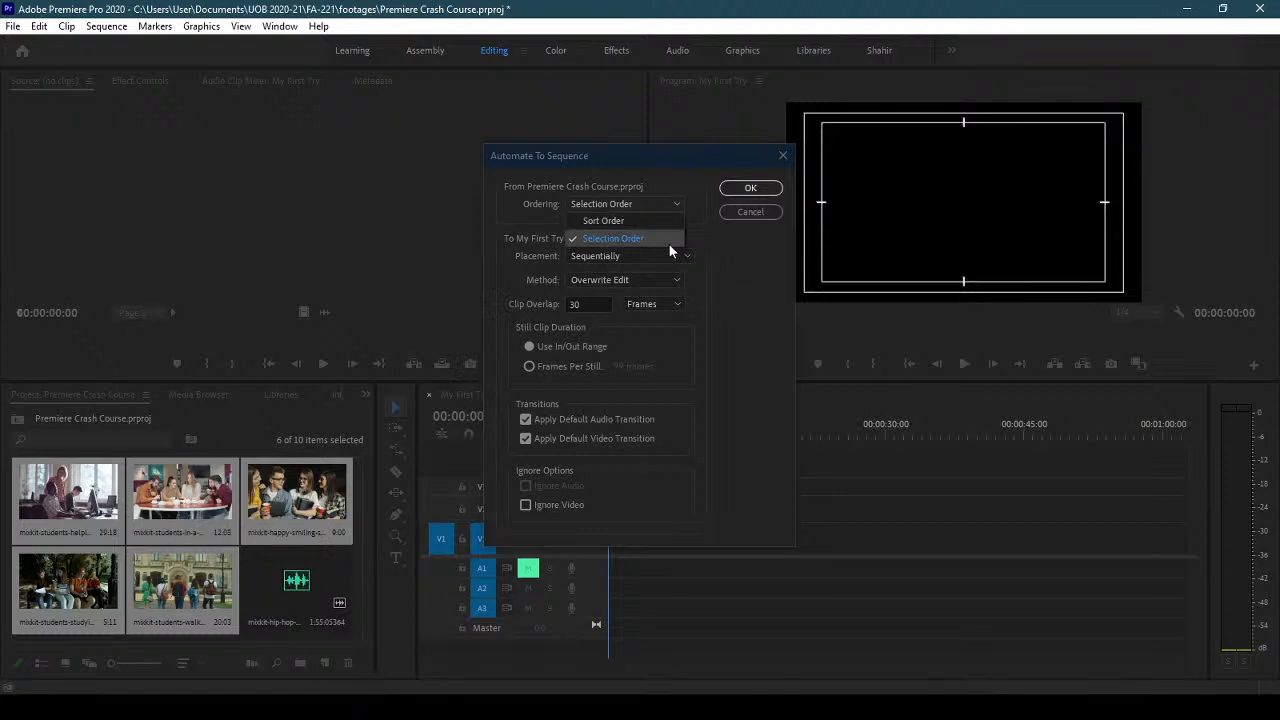
{"action": "left_click", "coordinate": [775, 303]}
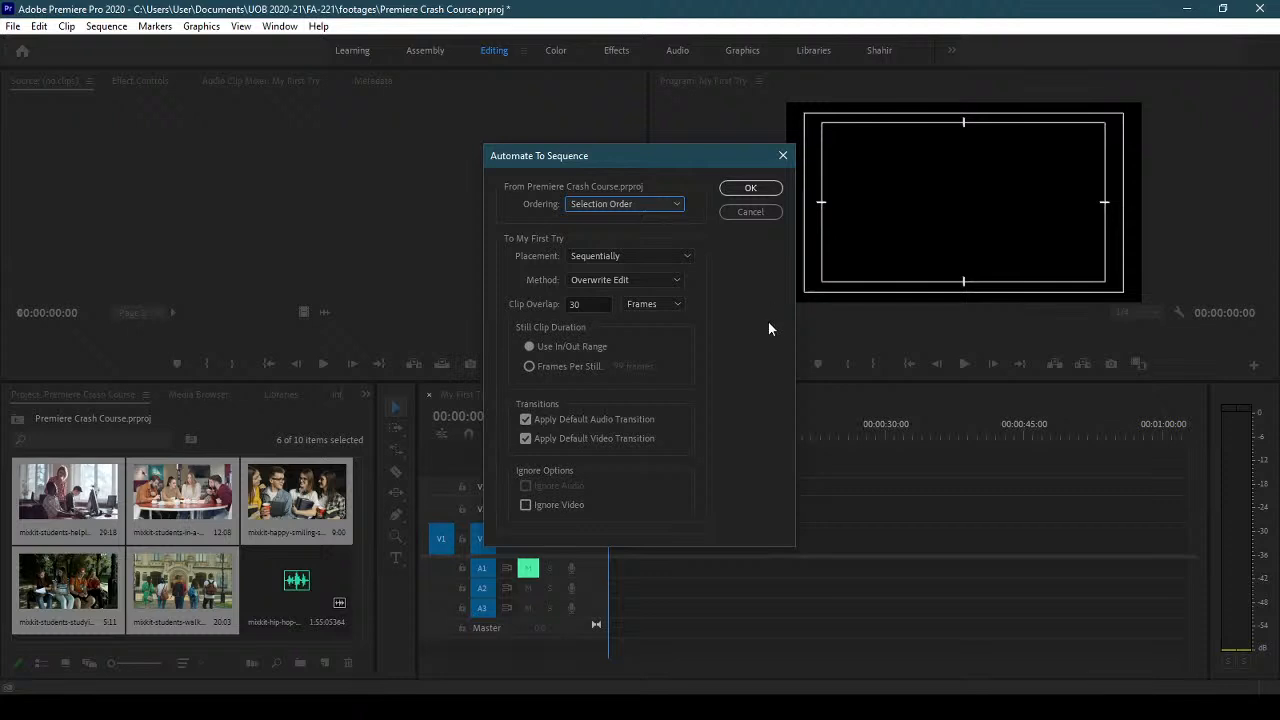
{"action": "left_click", "coordinate": [590, 255]}
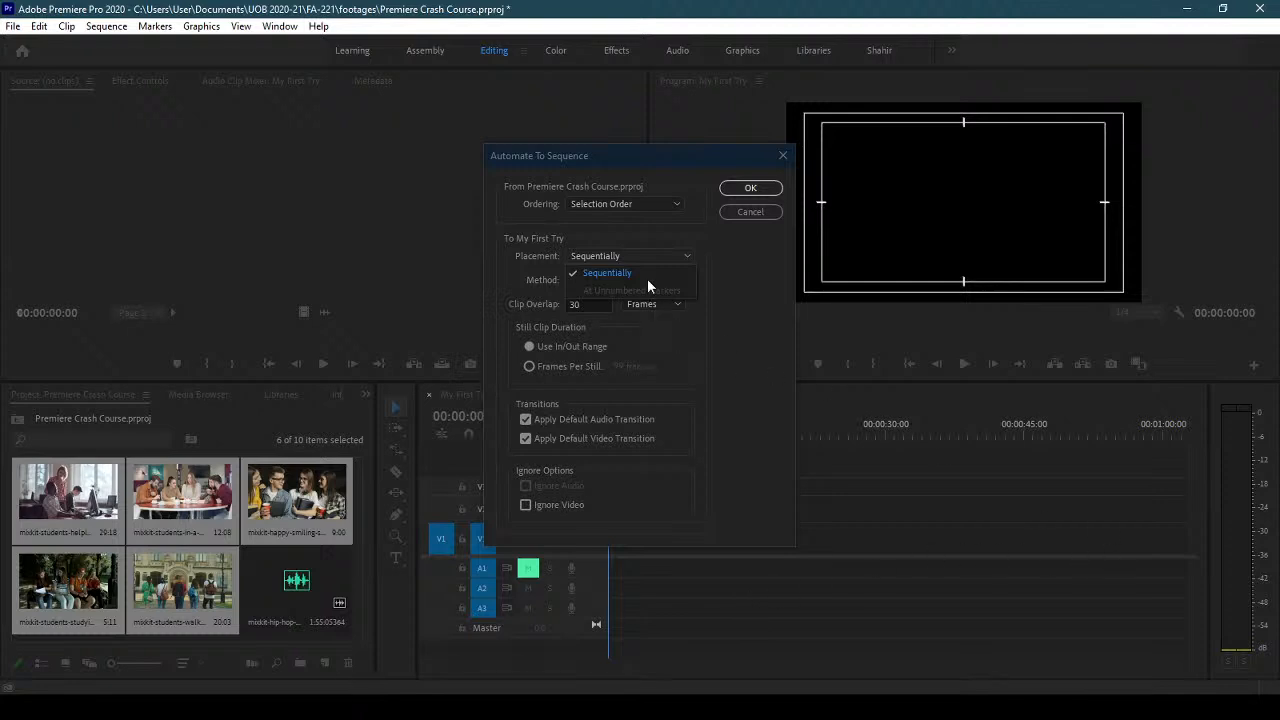
{"action": "left_click", "coordinate": [765, 273]}
{"action": "left_click", "coordinate": [690, 255]}
{"action": "left_click", "coordinate": [736, 296]}
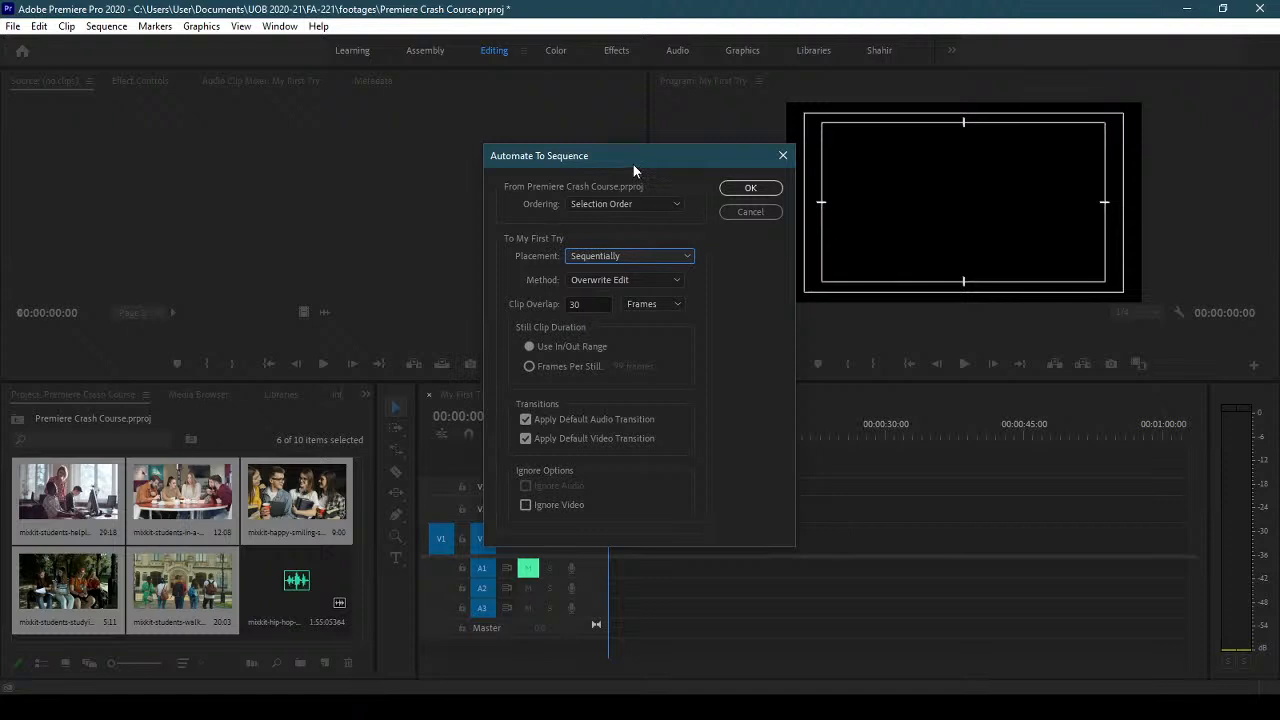
{"action": "left_click_drag", "start_coordinate": [633, 167], "coordinate": [966, 128]}
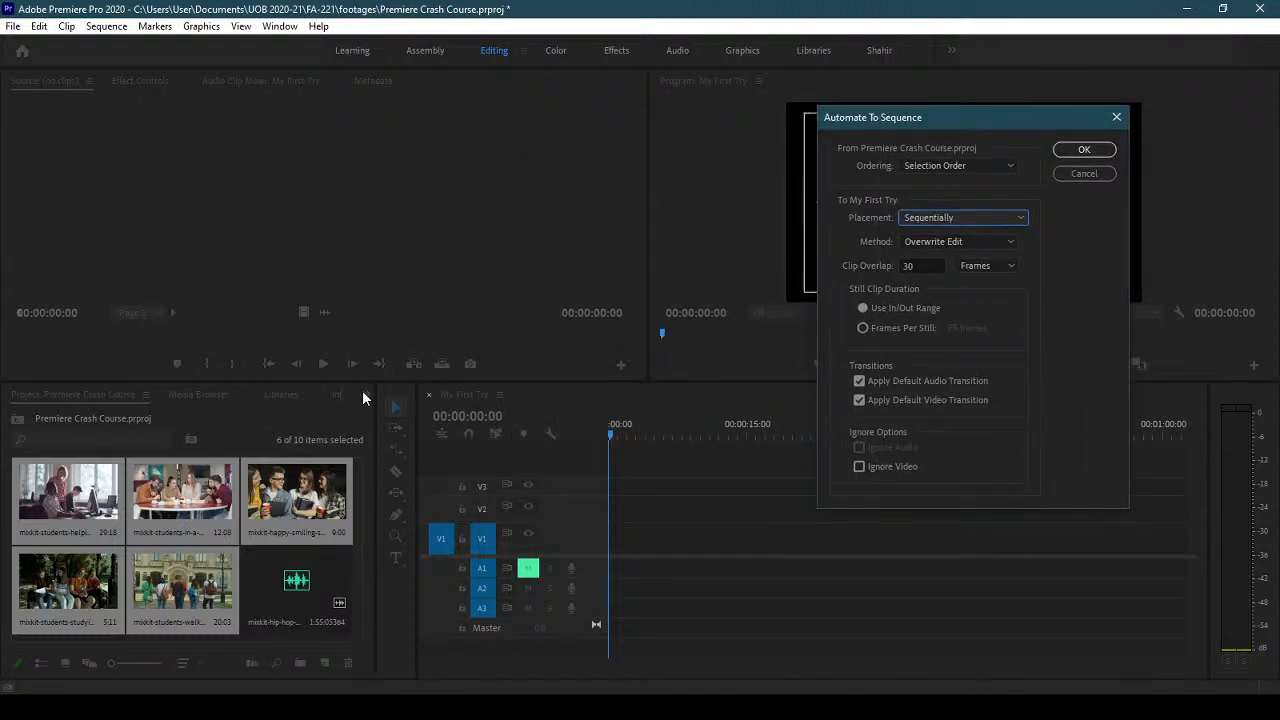
{"action": "left_click_drag", "start_coordinate": [960, 119], "coordinate": [586, 128]}
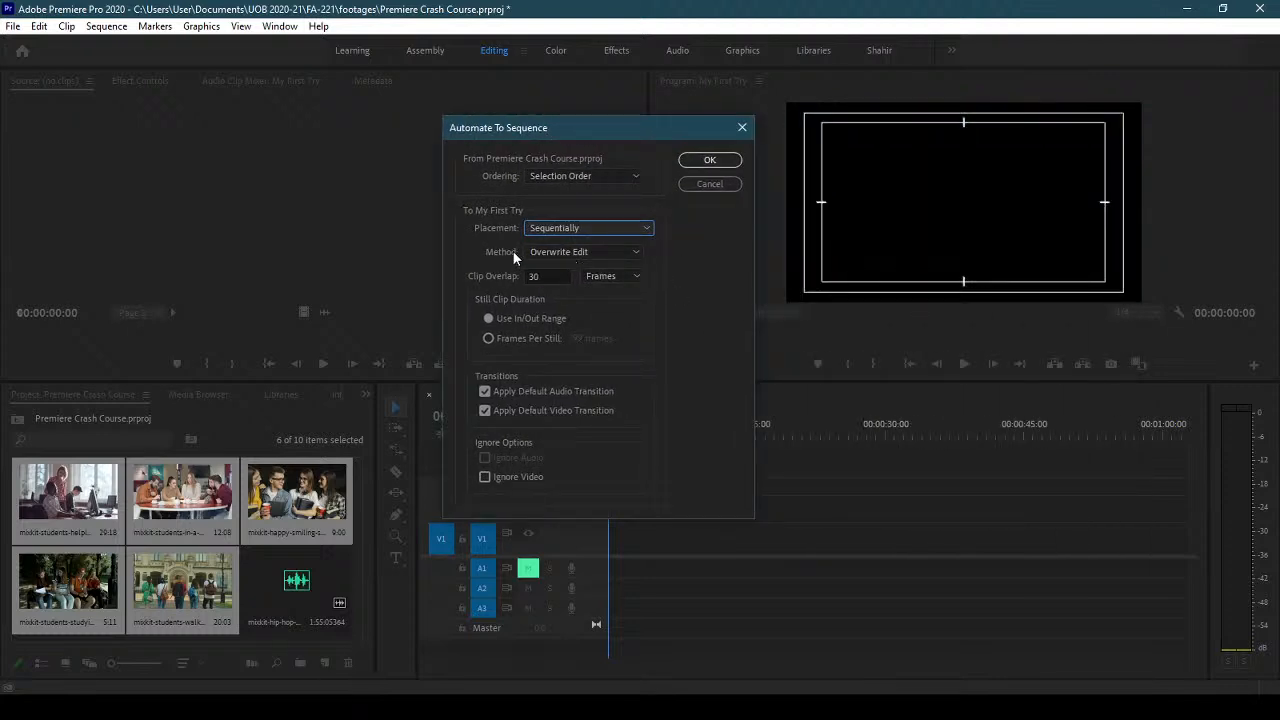
- Place the selected clips in My First Try using Overwrite Edit, a 30-frame overlap and the default audio and video transitions
{"action": "left_click", "coordinate": [580, 253]}
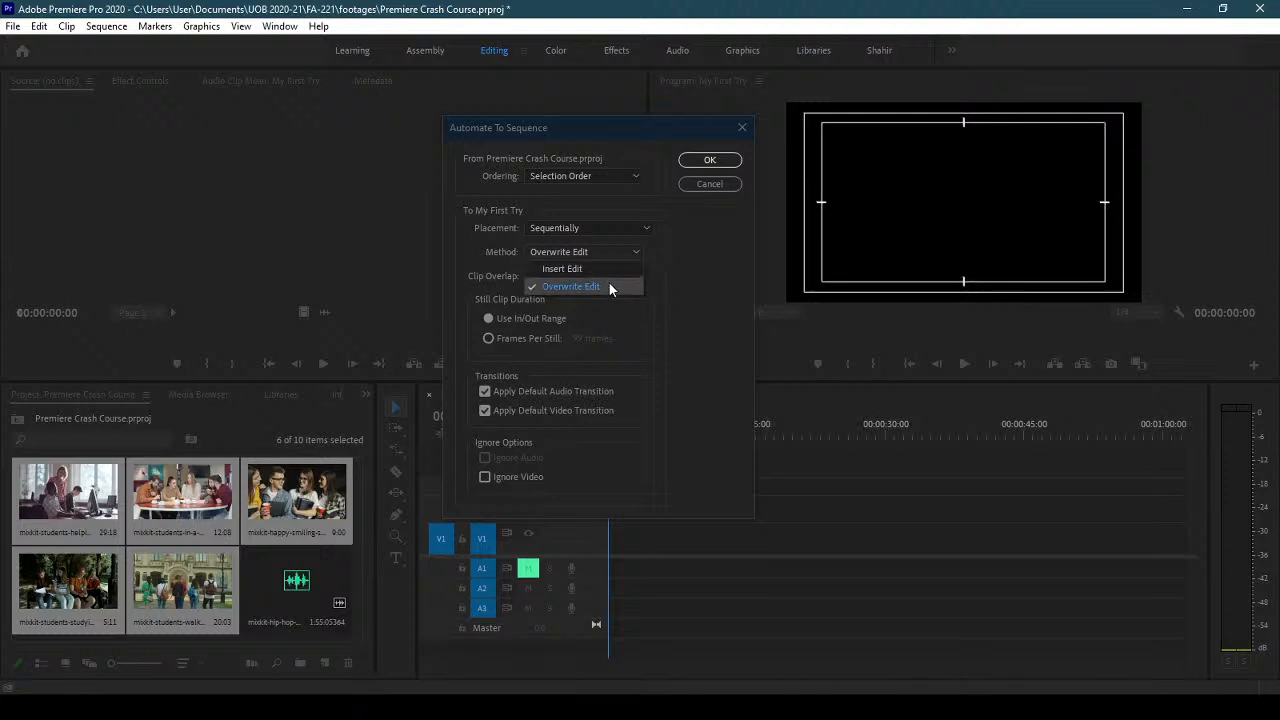
{"action": "left_click", "coordinate": [631, 289]}
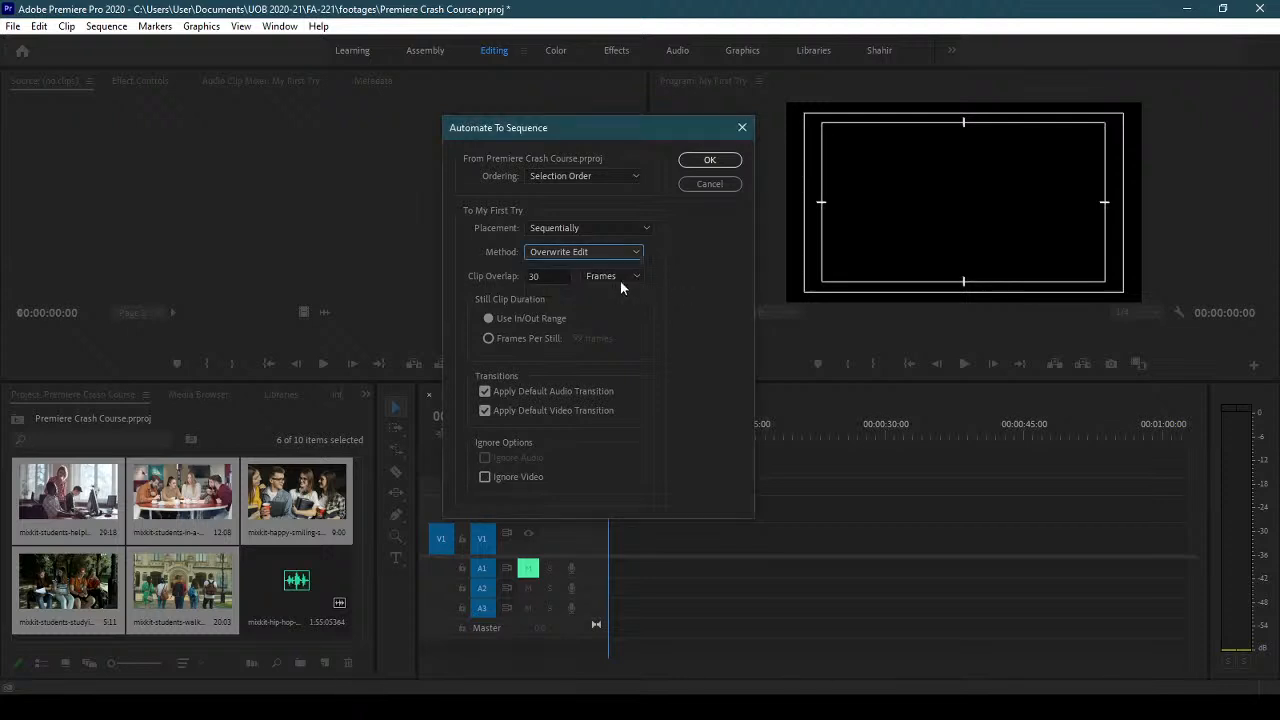
{"action": "left_click_drag", "start_coordinate": [496, 130], "coordinate": [699, 122]}
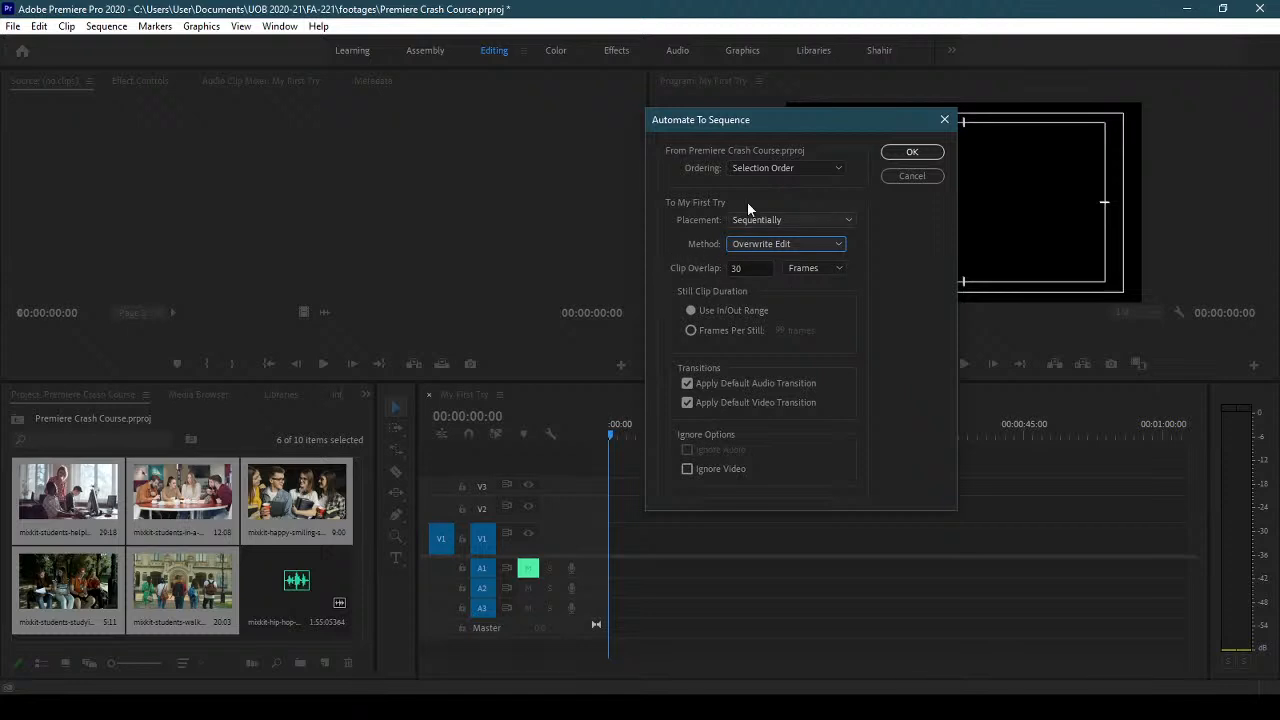
{"action": "left_click_drag", "start_coordinate": [745, 122], "coordinate": [534, 120]}
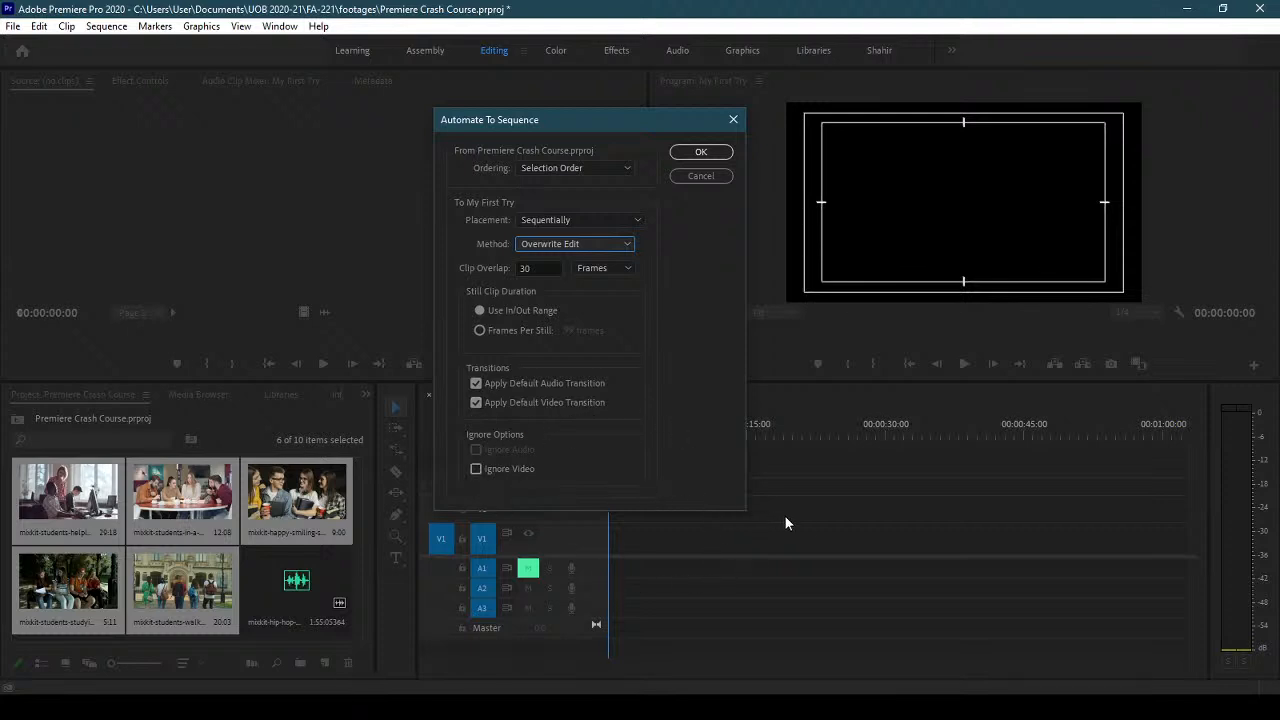
{"action": "left_click", "coordinate": [701, 154]}
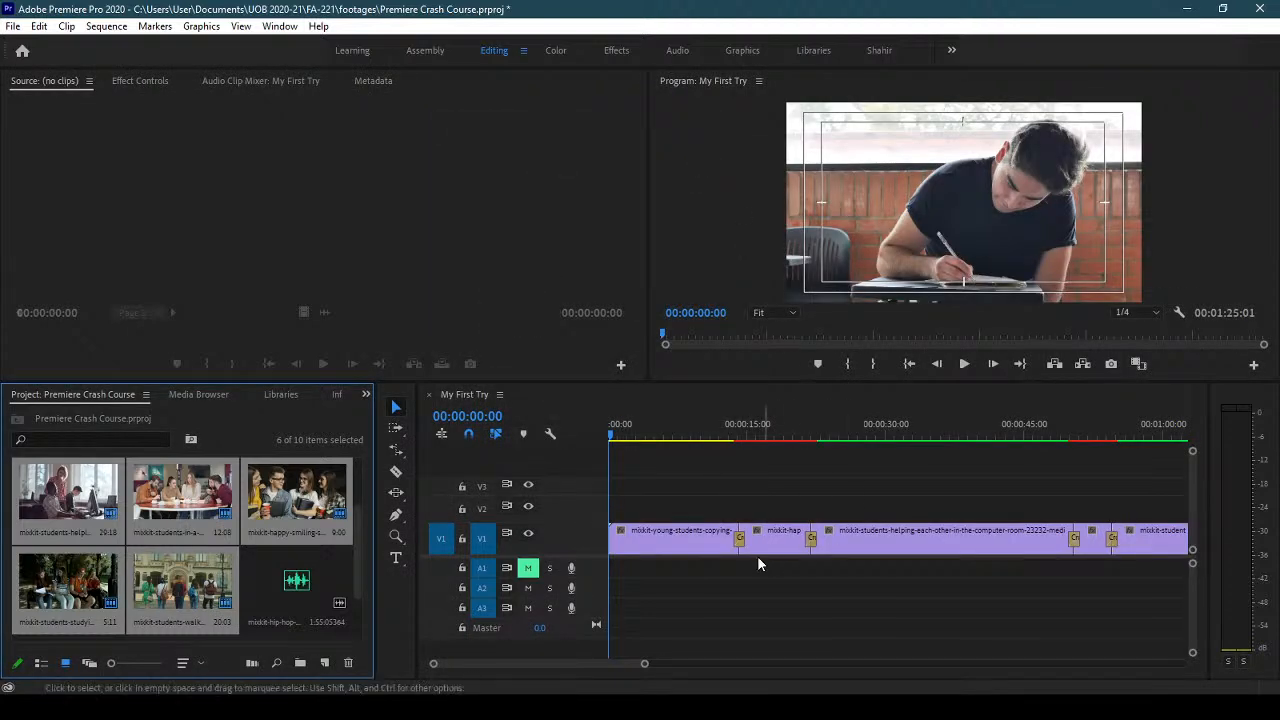
- Preview the assembled sequence from the start and scale the second and third V1 clips to frame size
{"action": "left_click_drag", "start_coordinate": [644, 664], "coordinate": [735, 677]}
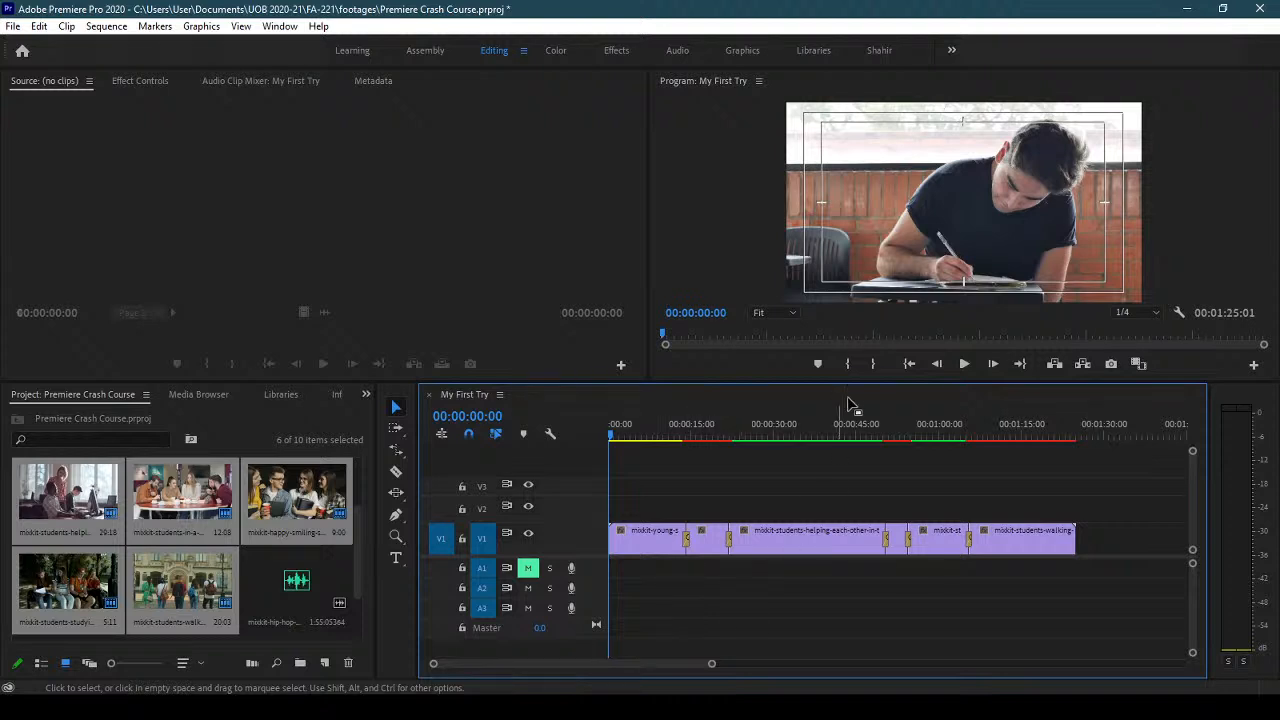
{"action": "left_click", "coordinate": [964, 364]}
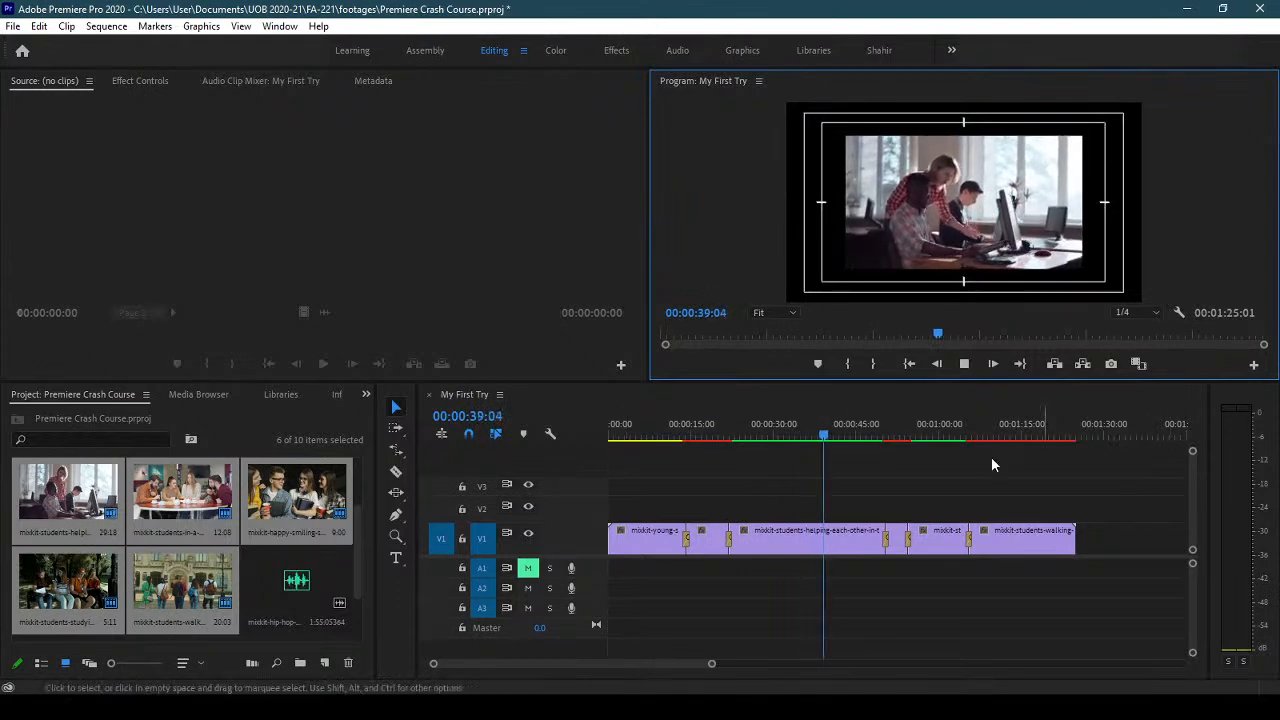
{"action": "left_click", "coordinate": [714, 538]}
{"action": "right_click", "coordinate": [714, 538]}
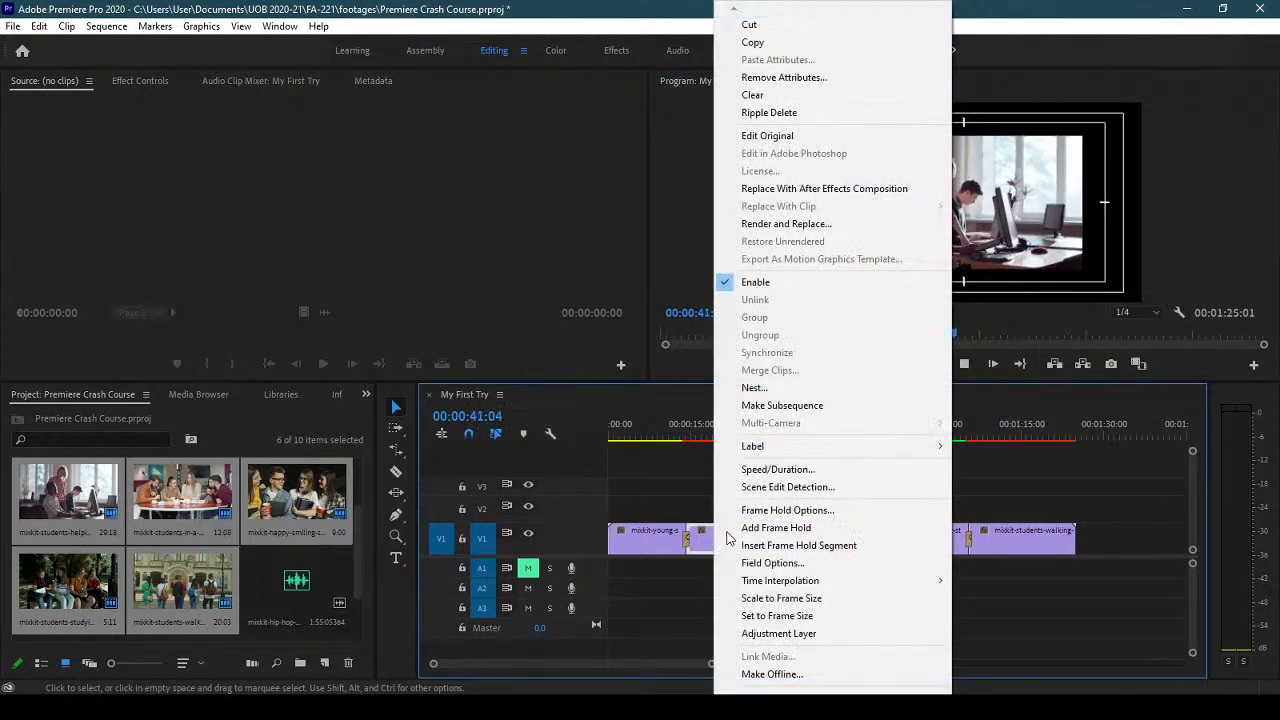
{"action": "left_click", "coordinate": [828, 598]}
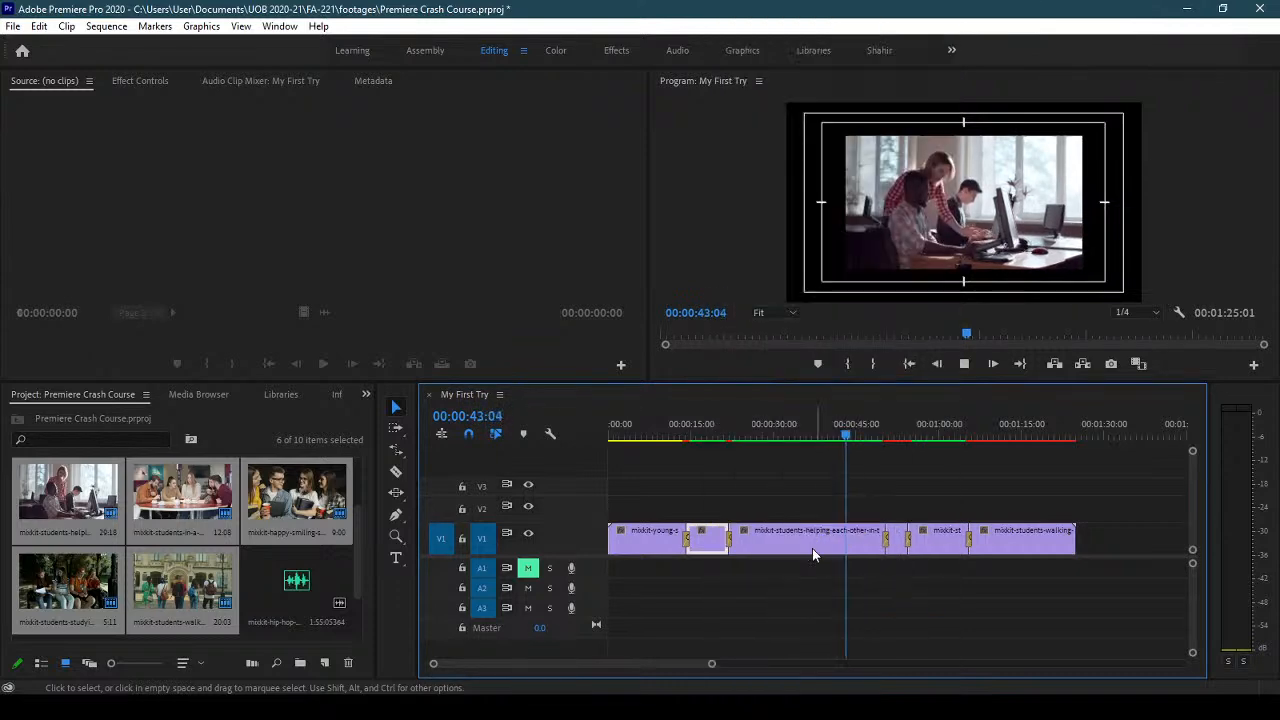
{"action": "right_click", "coordinate": [812, 545]}
{"action": "left_click", "coordinate": [899, 598]}
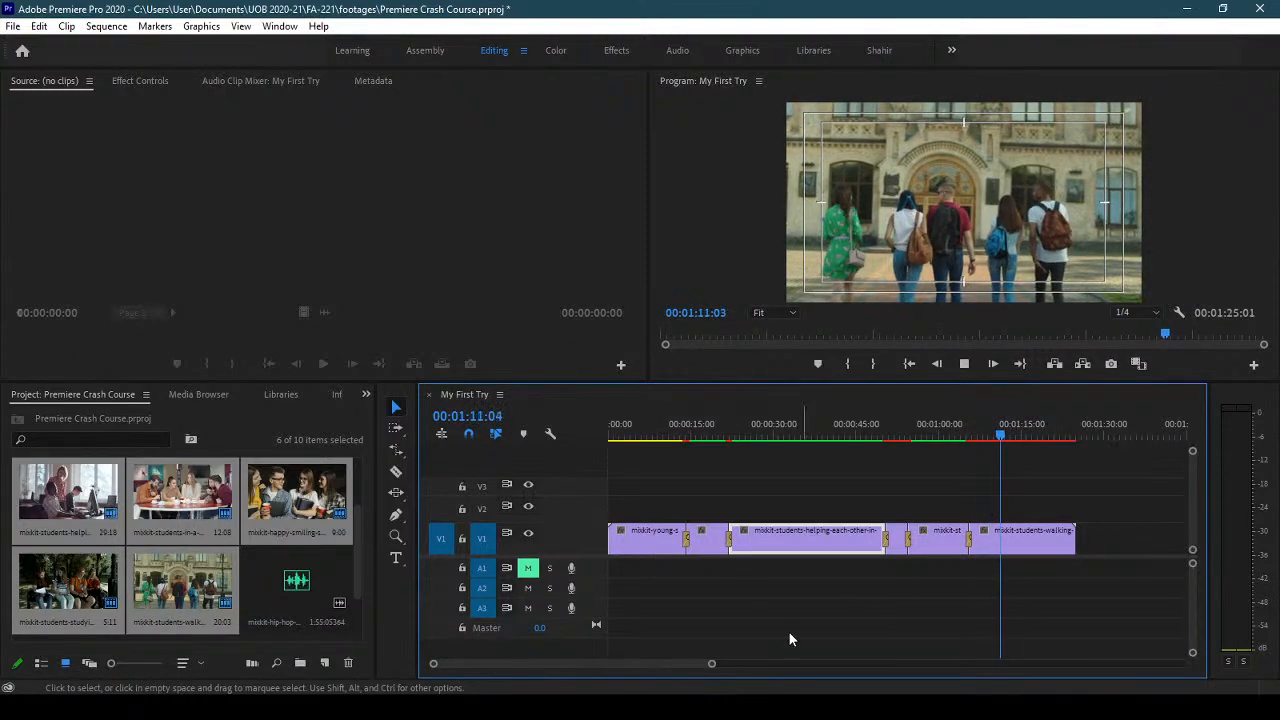
{"action": "left_click", "coordinate": [965, 364]}
{"action": "left_click", "coordinate": [1049, 503]}
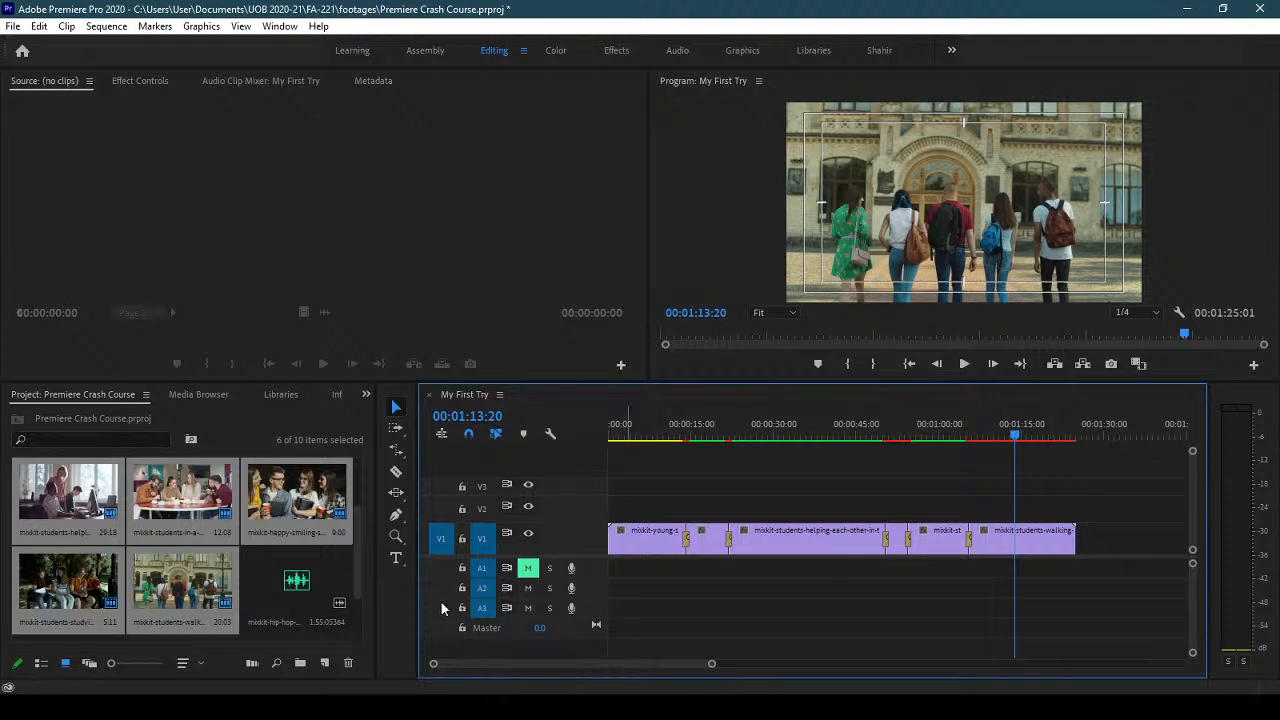
- Unmute track A1 and add the mixkit-raising music clip to it at the start of the sequence
{"action": "left_click_drag", "start_coordinate": [358, 567], "coordinate": [355, 616]}
{"action": "left_click", "coordinate": [286, 534]}
{"action": "left_click", "coordinate": [88, 588]}
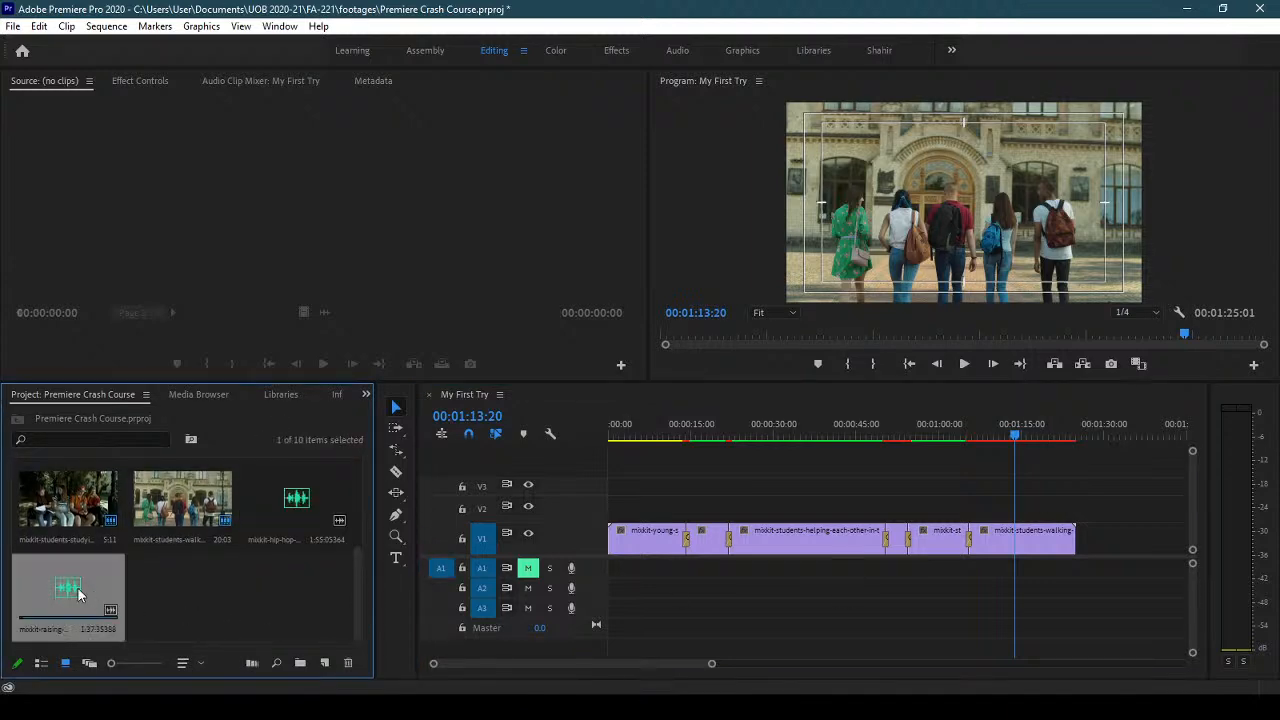
{"action": "left_click", "coordinate": [532, 569]}
{"action": "left_click", "coordinate": [56, 586]}
{"action": "left_click_drag", "start_coordinate": [146, 599], "coordinate": [600, 570]}
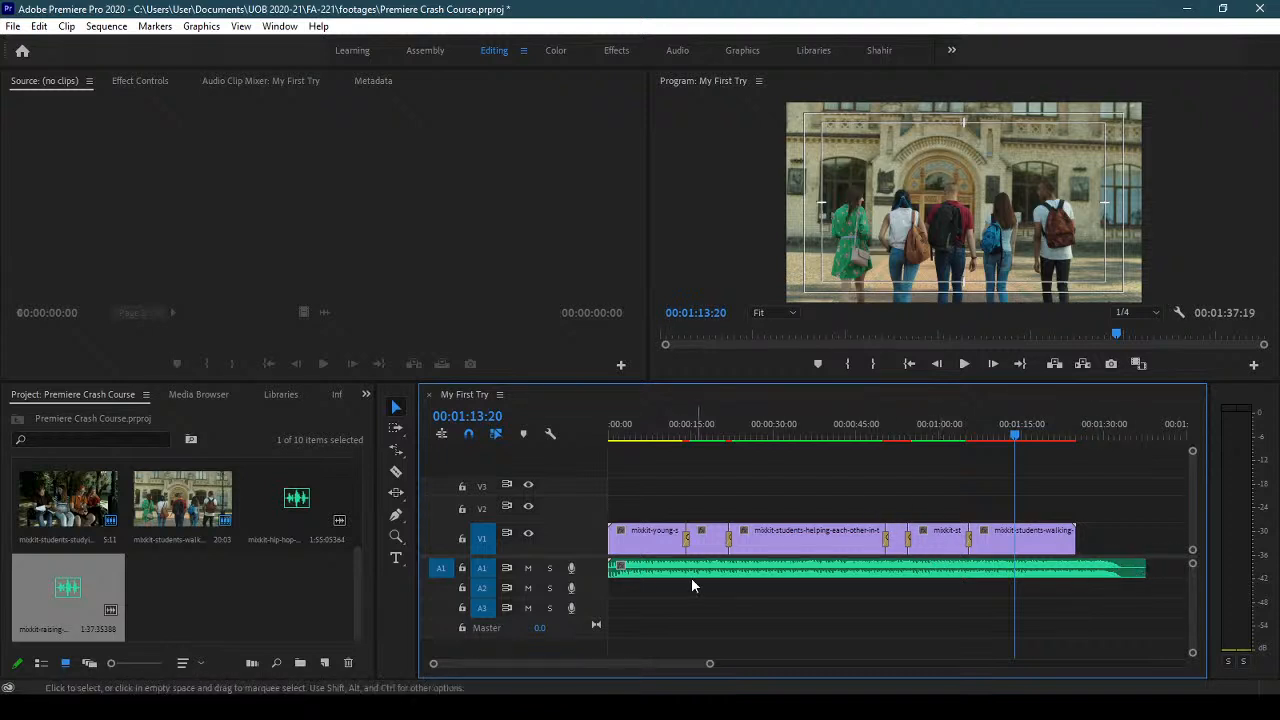
- Trim the start of the A1 music, align its end with the last video clip, and extend its start to the sequence's beginning
{"action": "left_click_drag", "start_coordinate": [610, 568], "coordinate": [797, 568]}
{"action": "left_click_drag", "start_coordinate": [1047, 576], "coordinate": [1026, 576]}
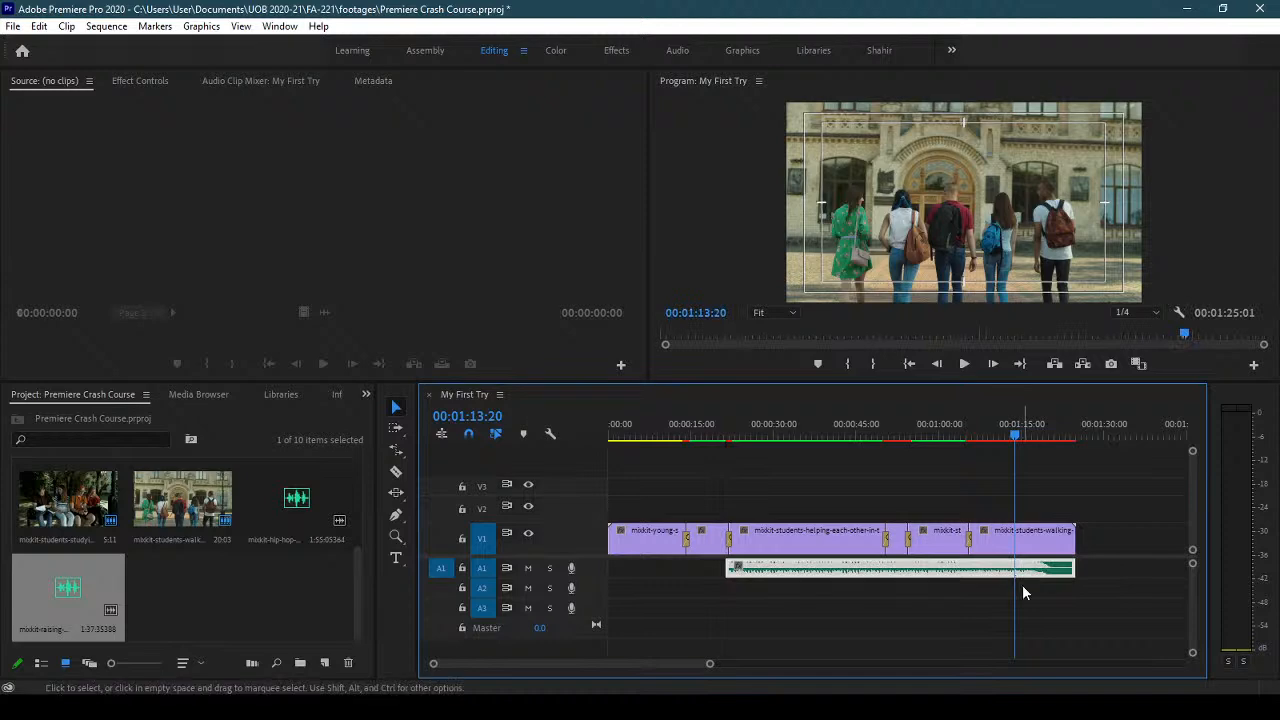
{"action": "left_click_drag", "start_coordinate": [726, 568], "coordinate": [610, 567]}
- Play the sequence with its music from the beginning through the final clip
{"action": "key", "text": "Home"}
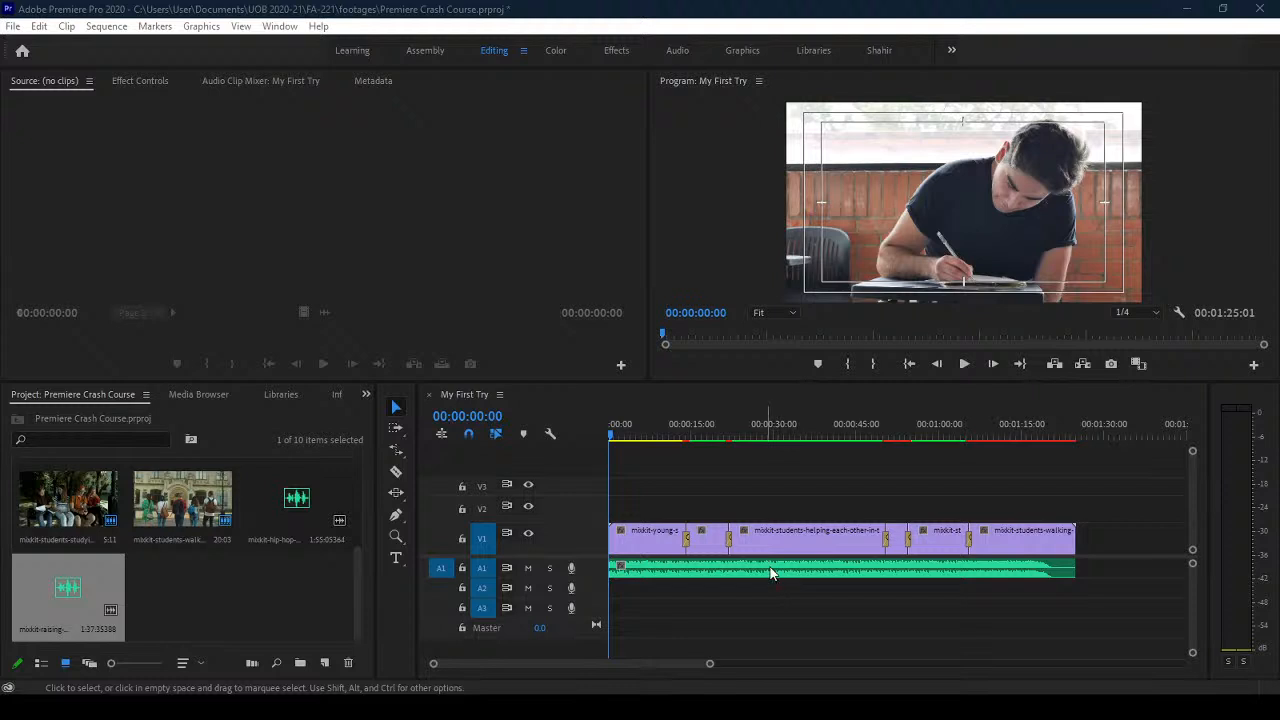
{"action": "left_click", "coordinate": [964, 364]}
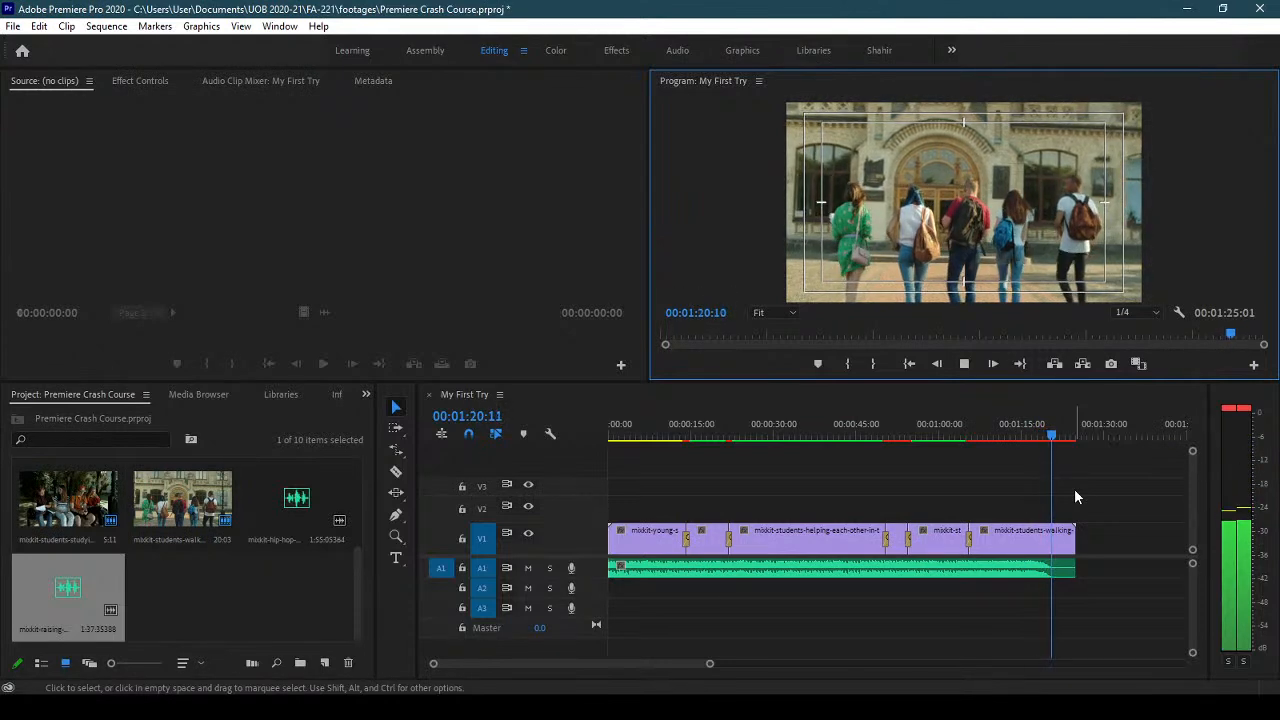
{"action": "left_click", "coordinate": [965, 362]}
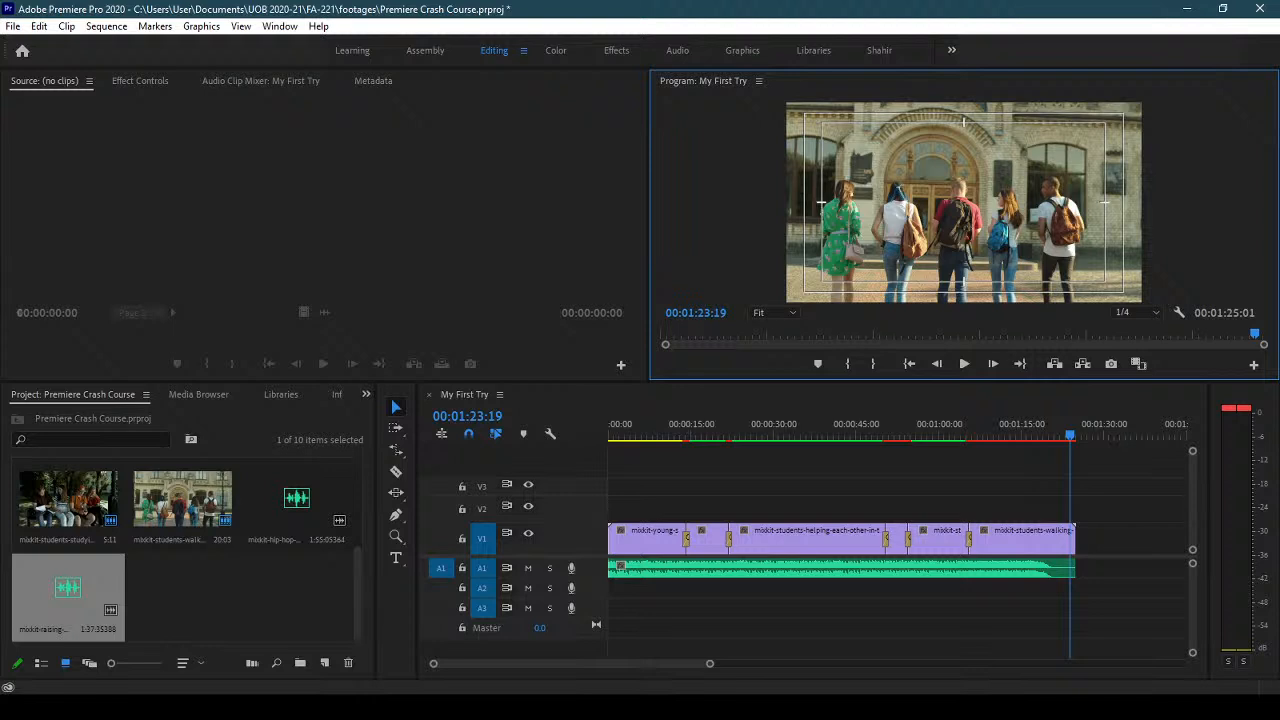
- Open the media export settings for the My First Try sequence
{"action": "key", "text": "ctrl+m"}
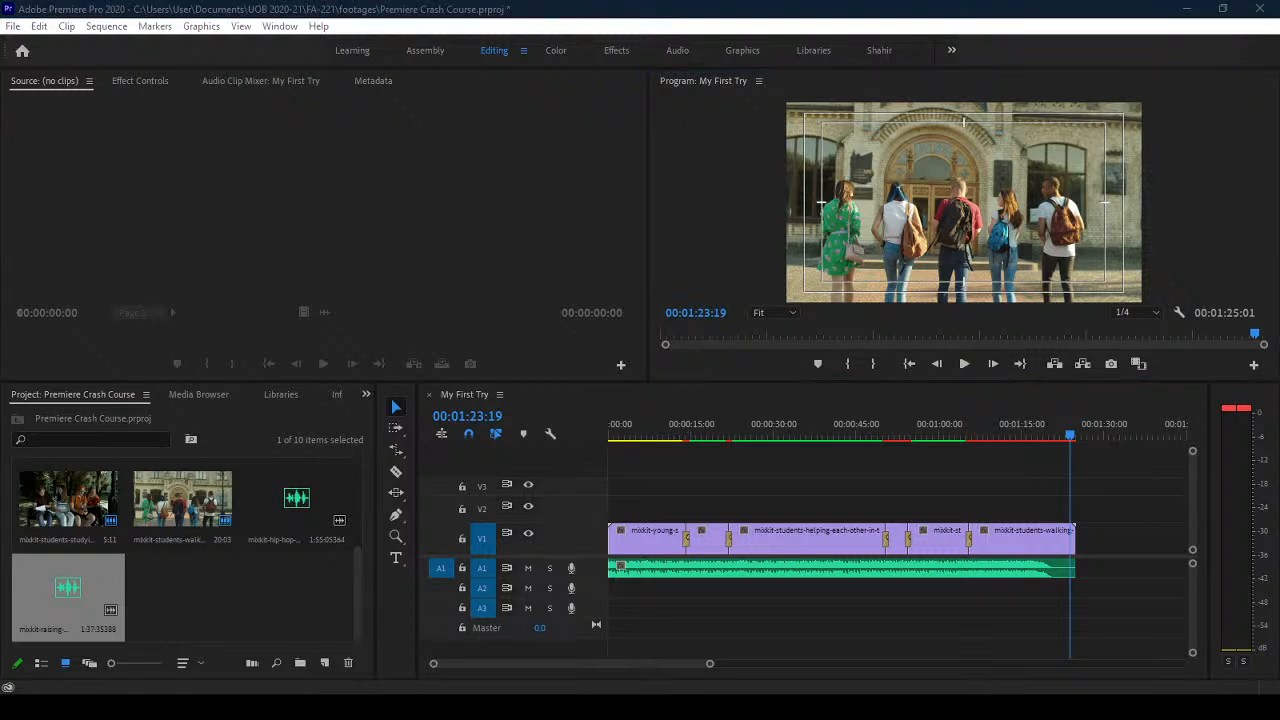